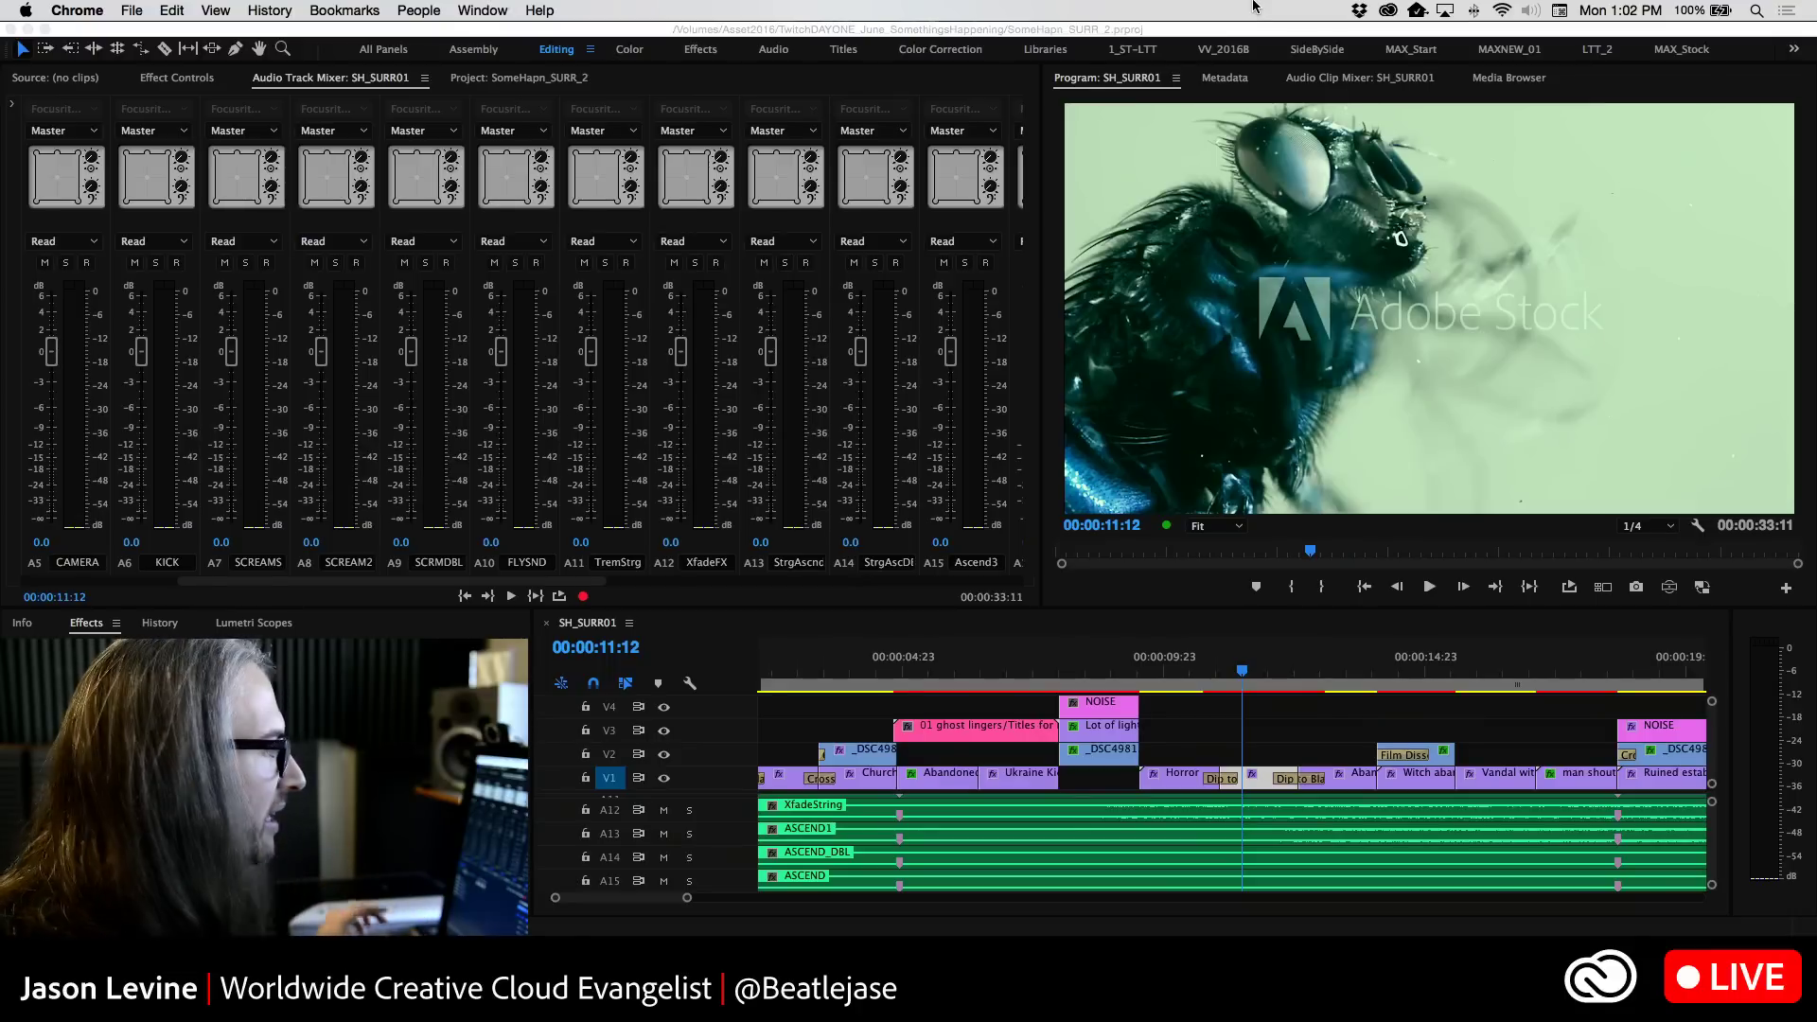
# Start a new sequence in the project and choose the DSLR 1080p24 preset
pyautogui.click(502, 86)
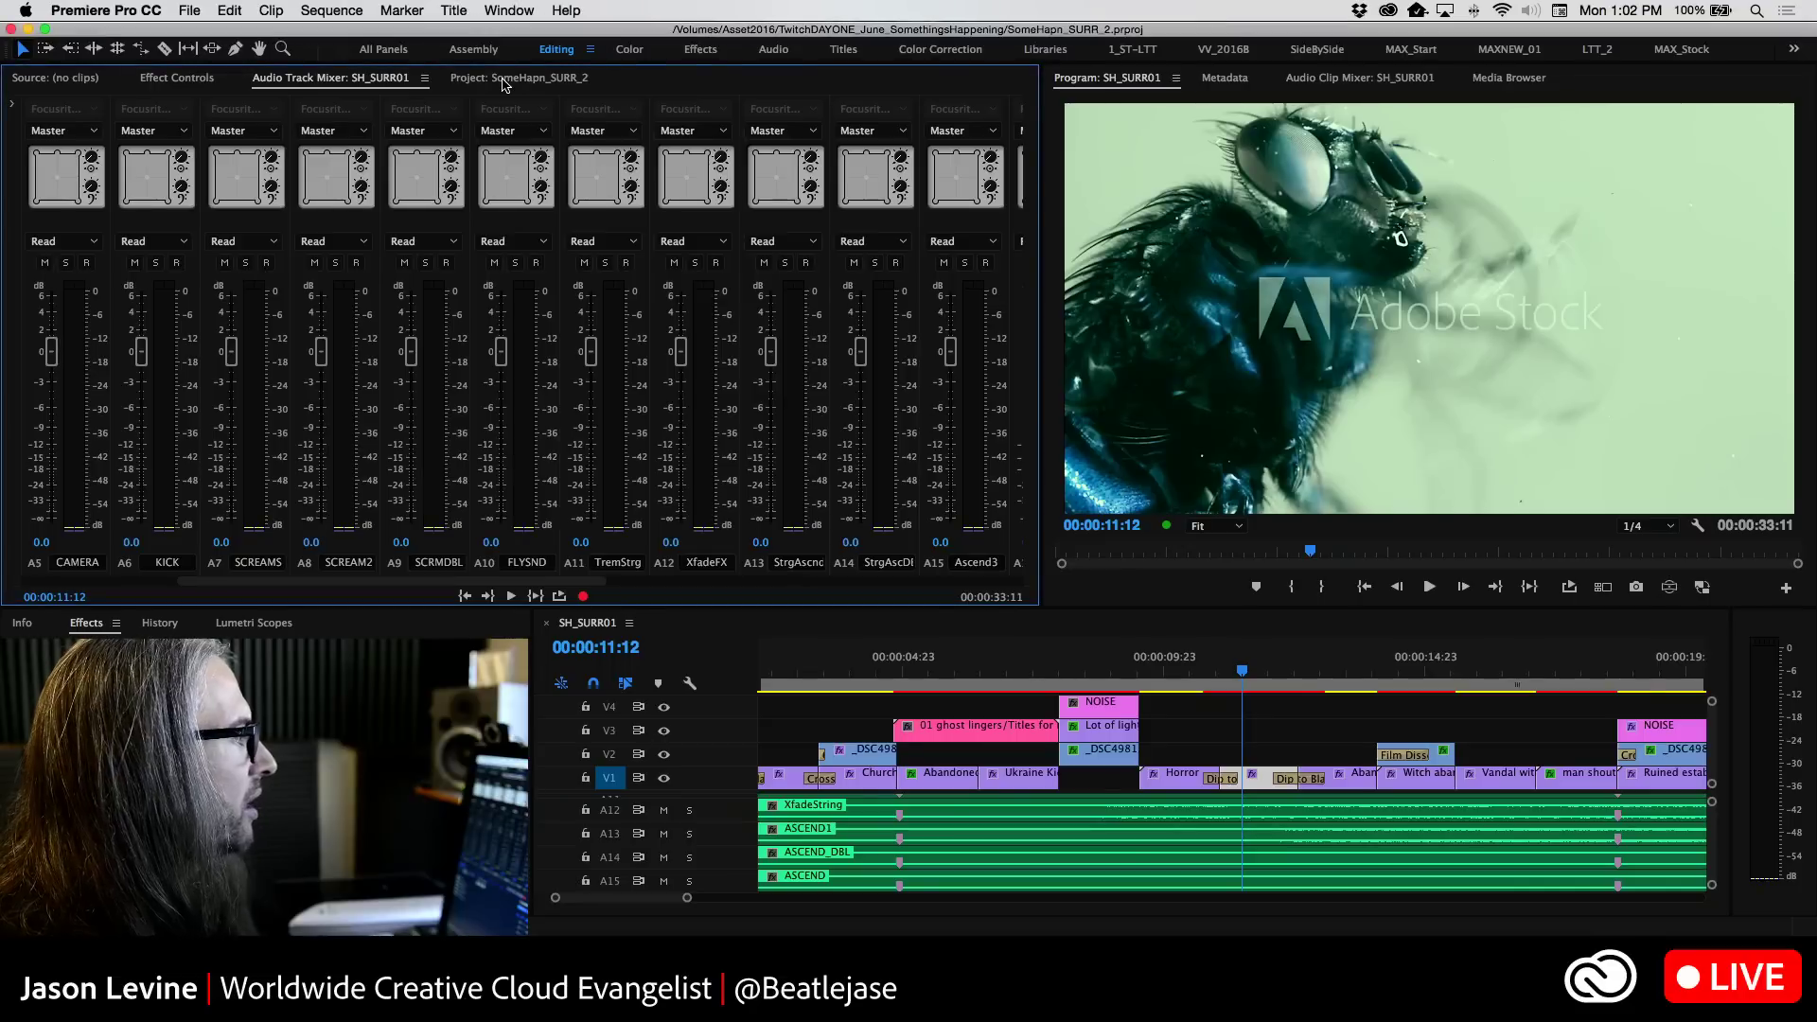
pyautogui.click(503, 79)
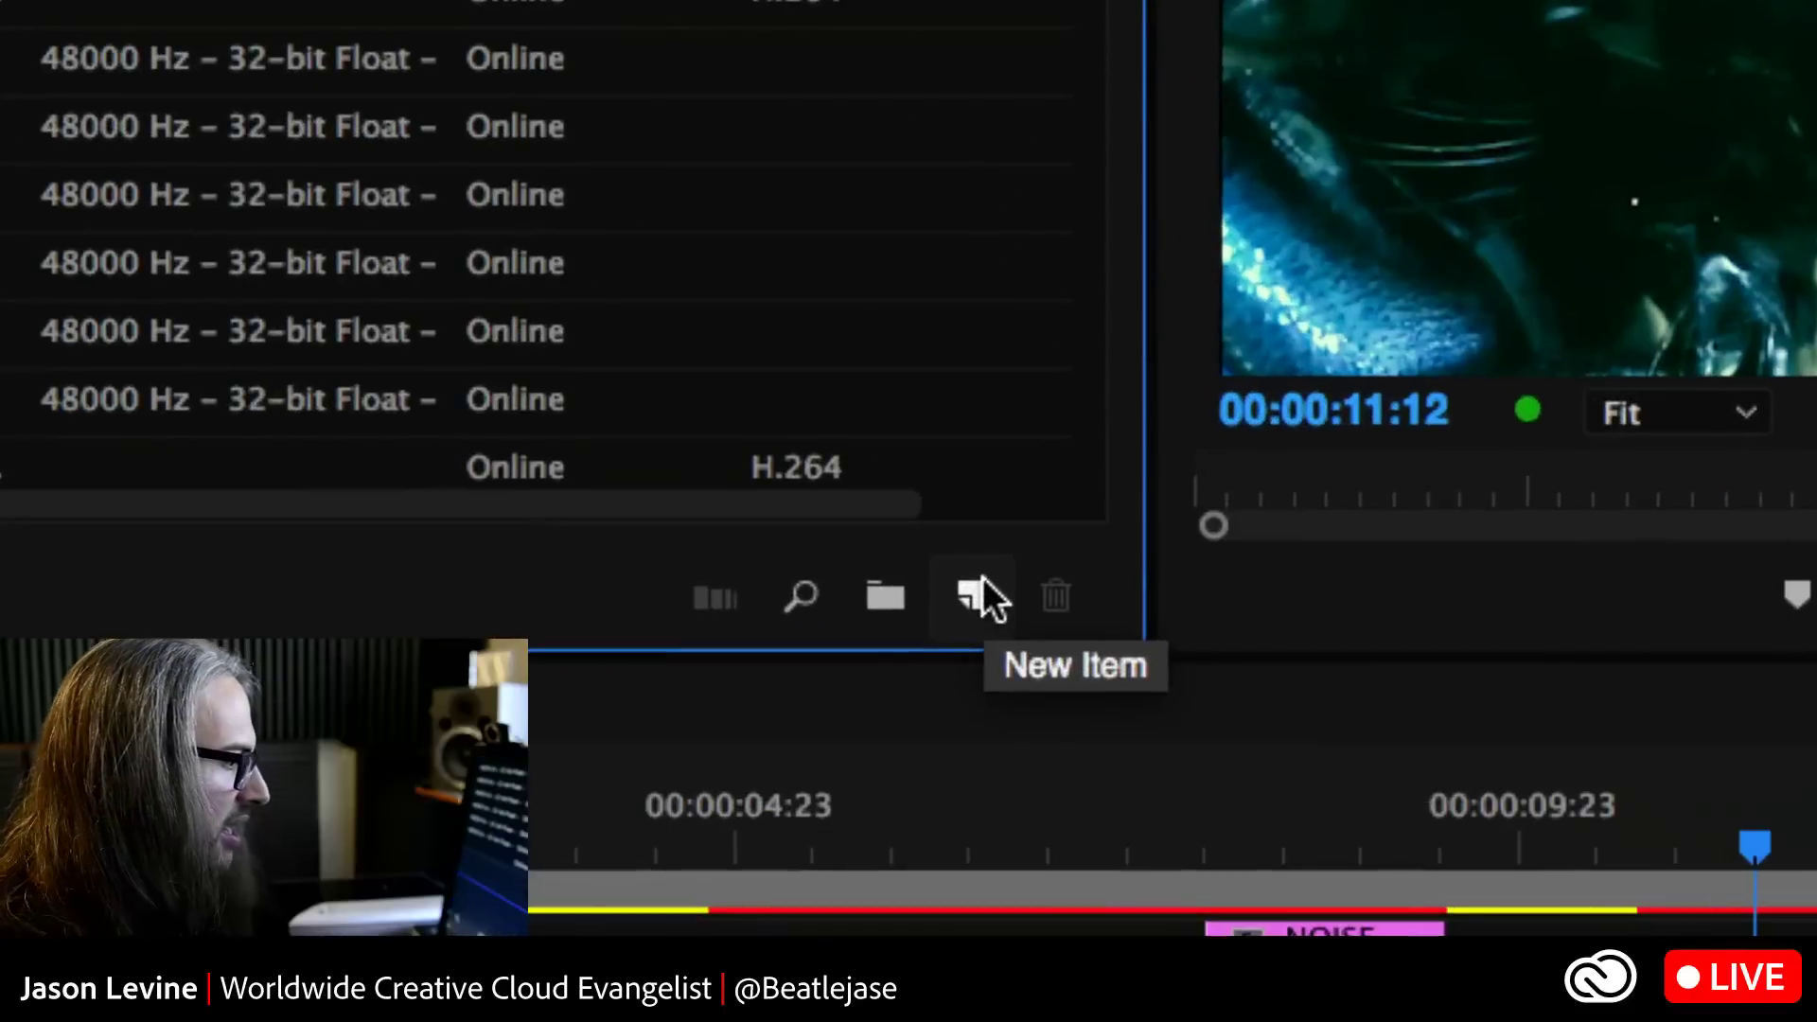
pyautogui.click(982, 586)
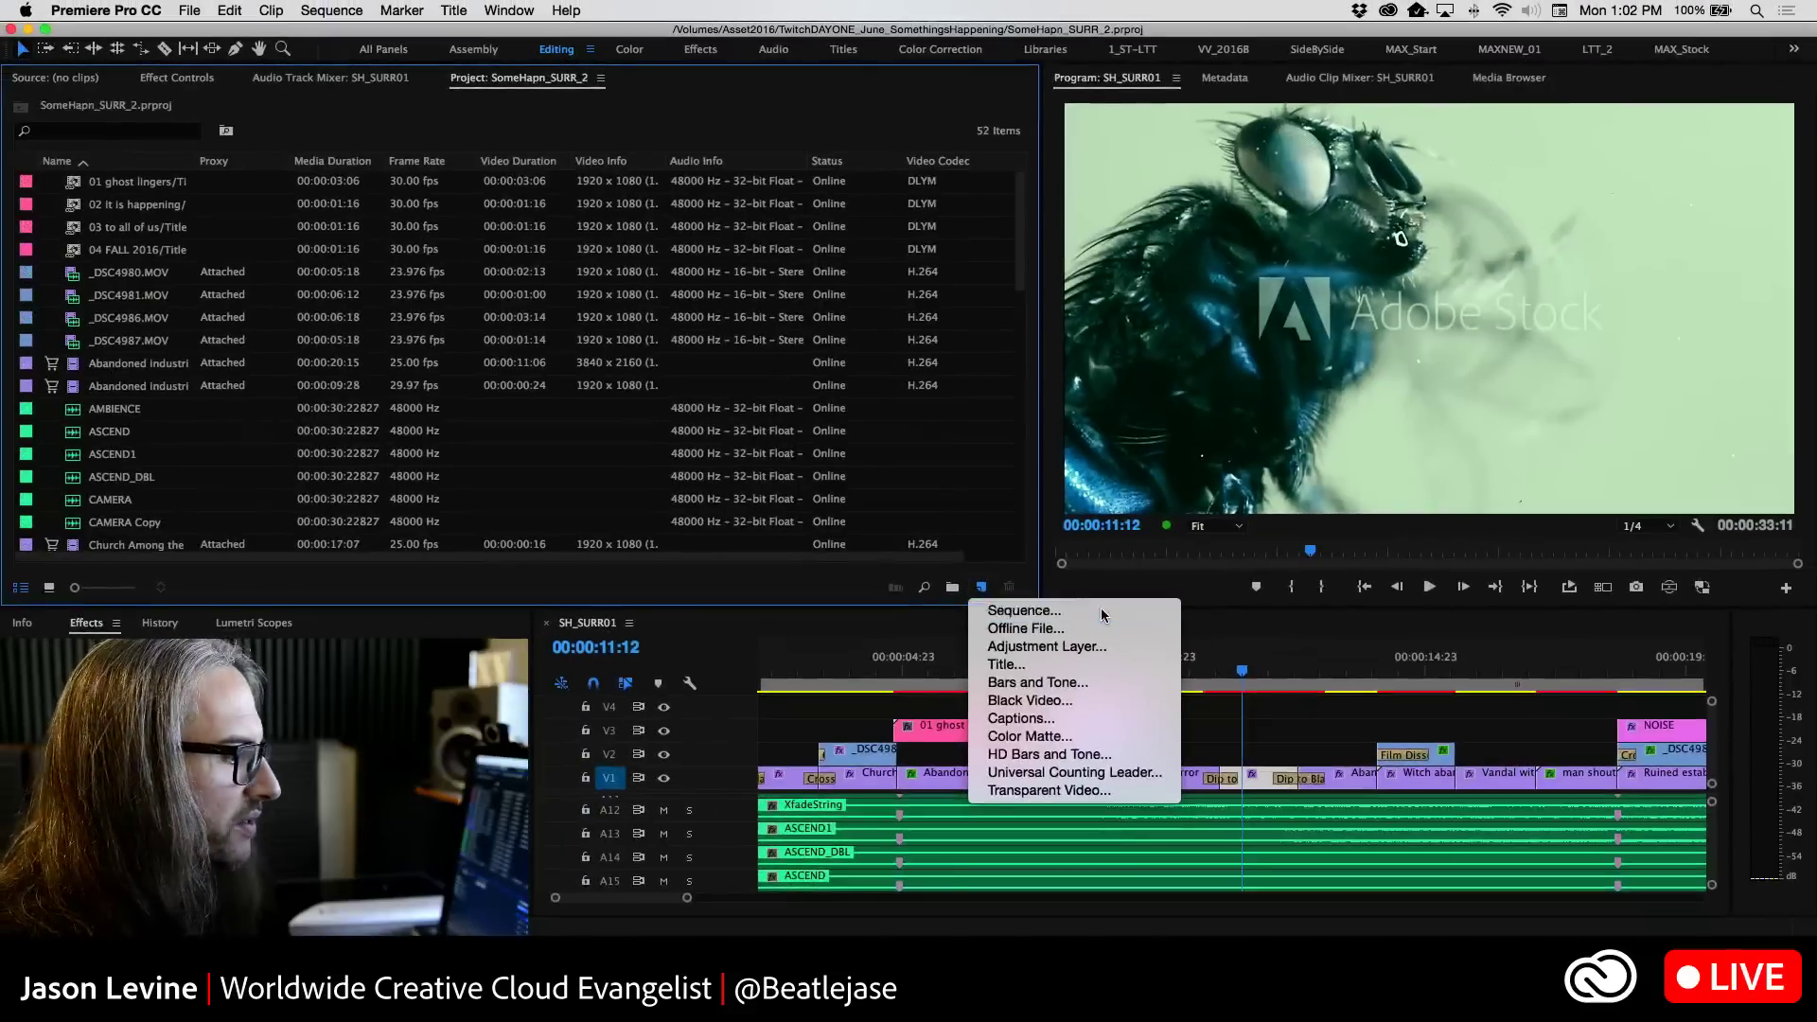
pyautogui.click(1334, 662)
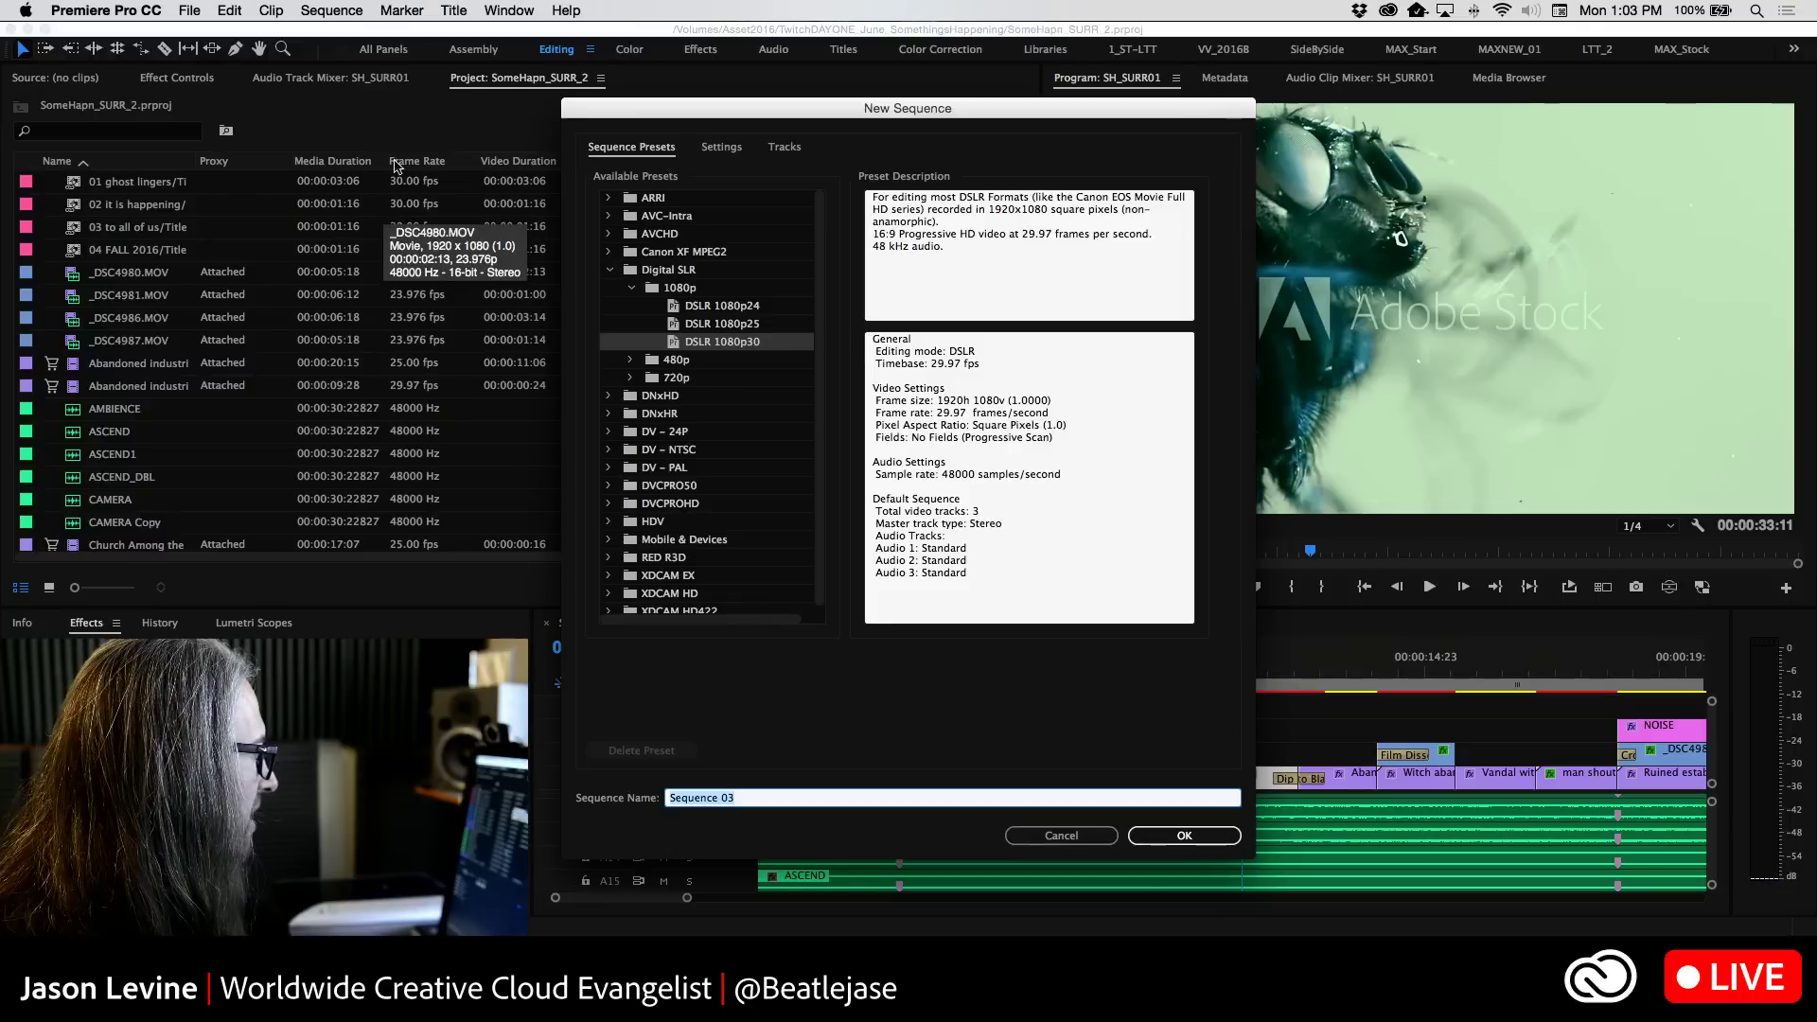
pyautogui.click(700, 307)
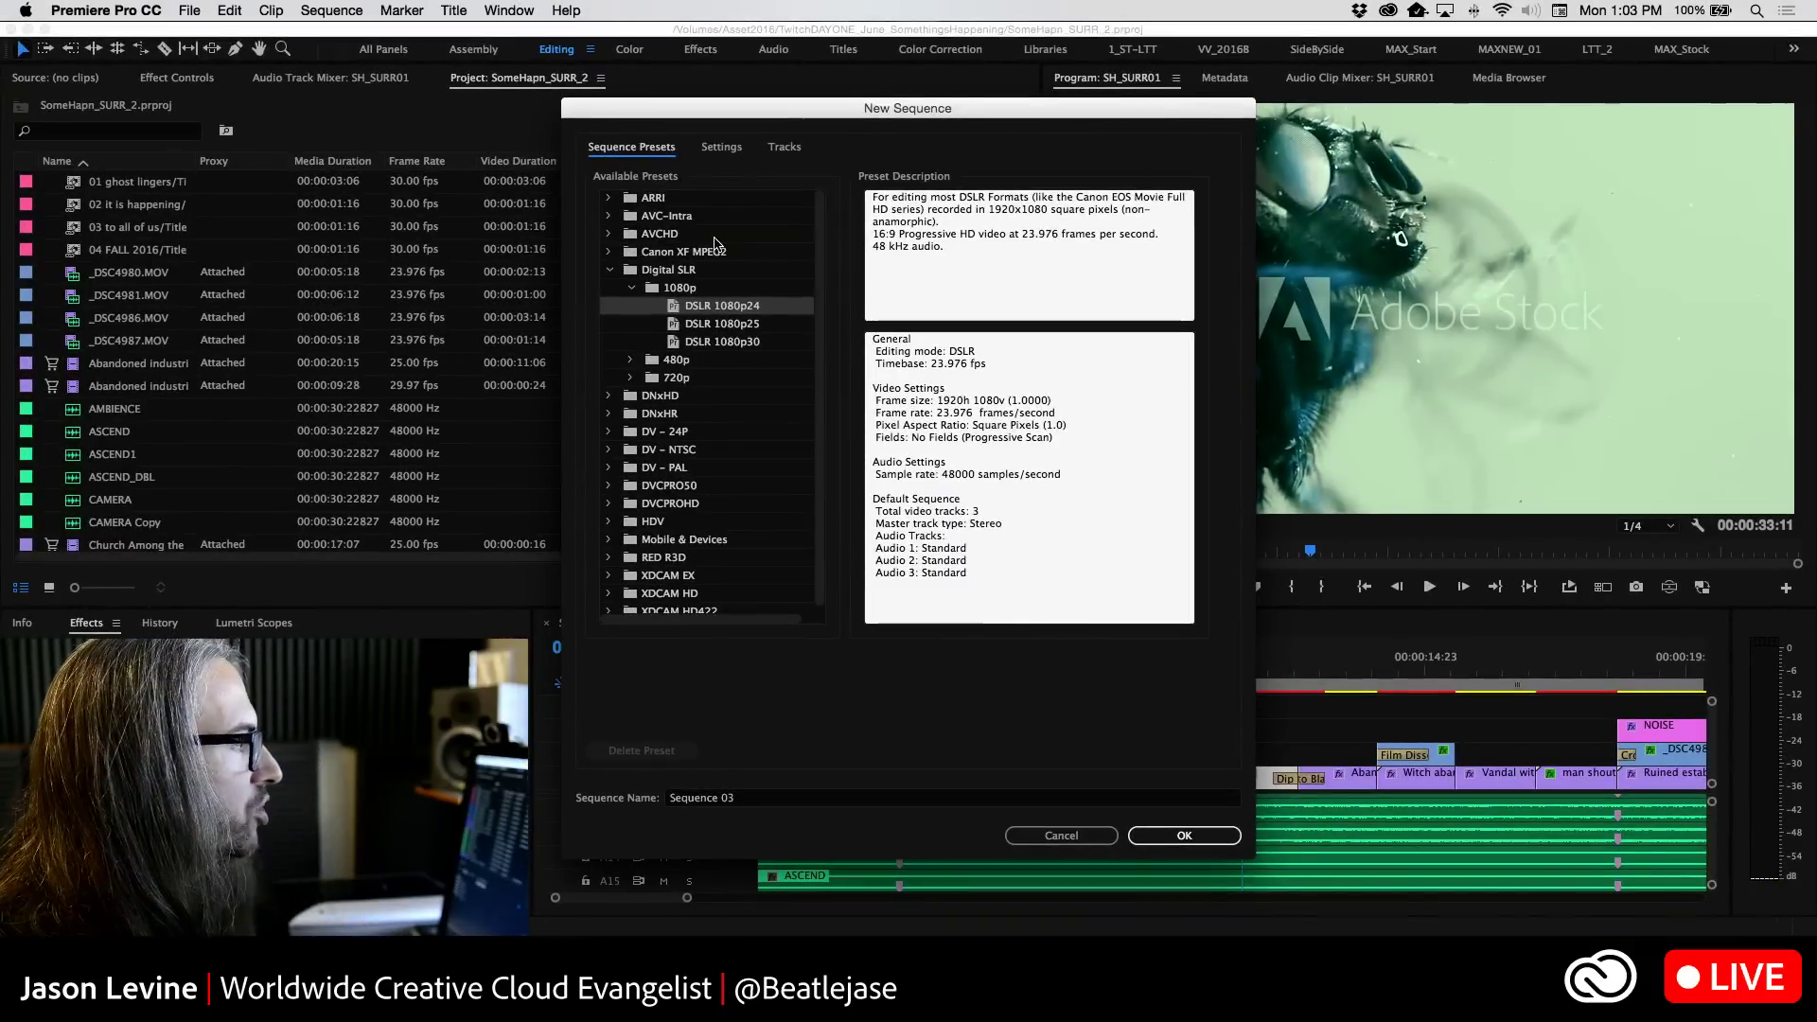
# Review the new sequence's general settings, the available audio sample rates and the track layout
pyautogui.click(721, 149)
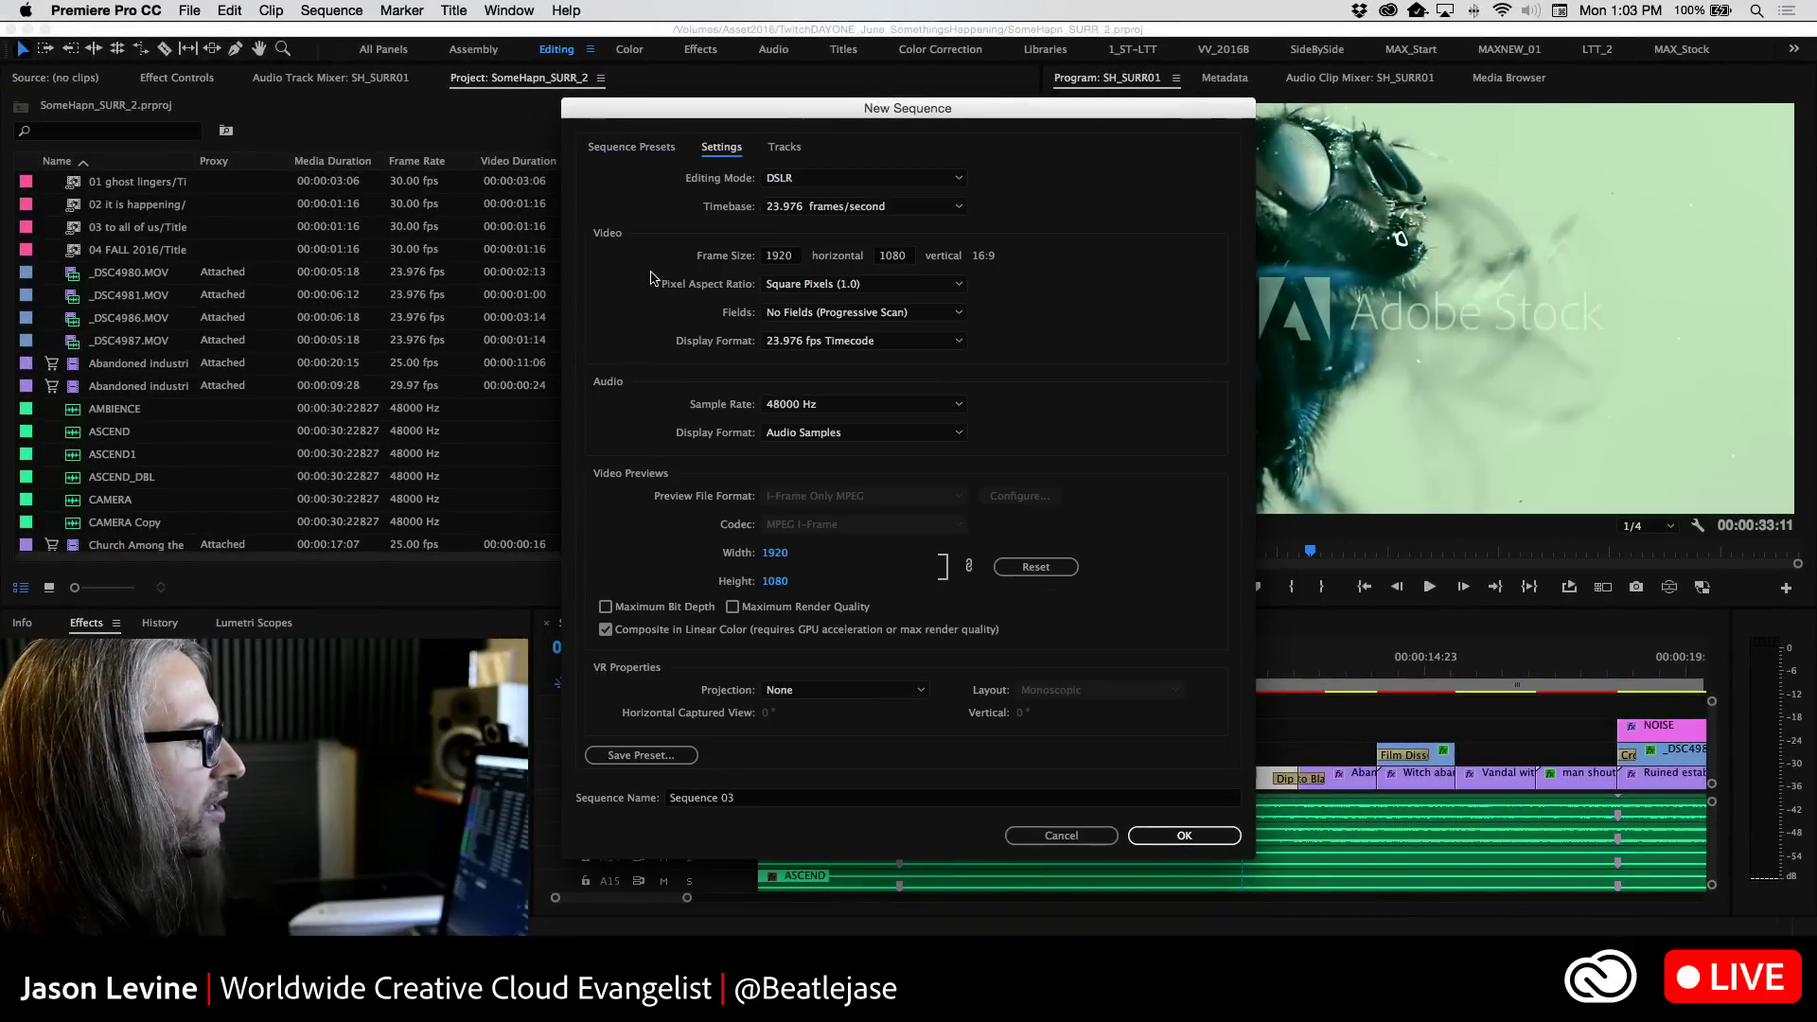
pyautogui.click(910, 402)
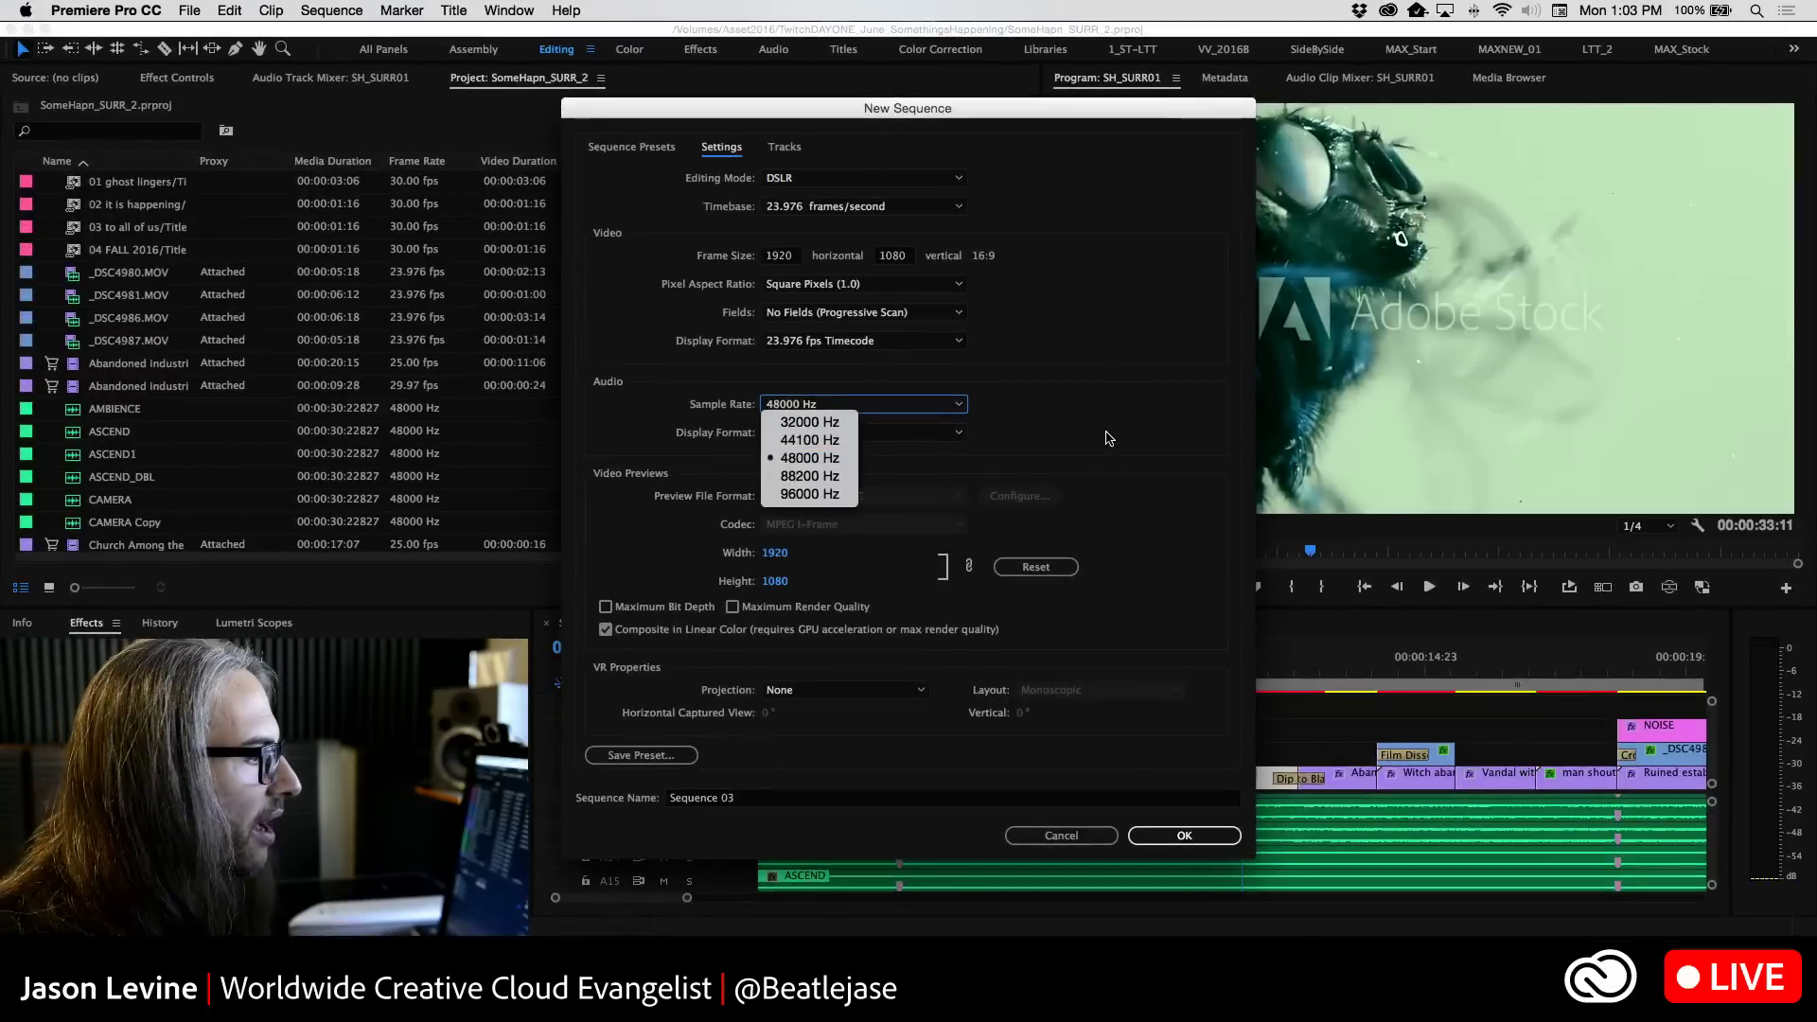
pyautogui.click(1110, 438)
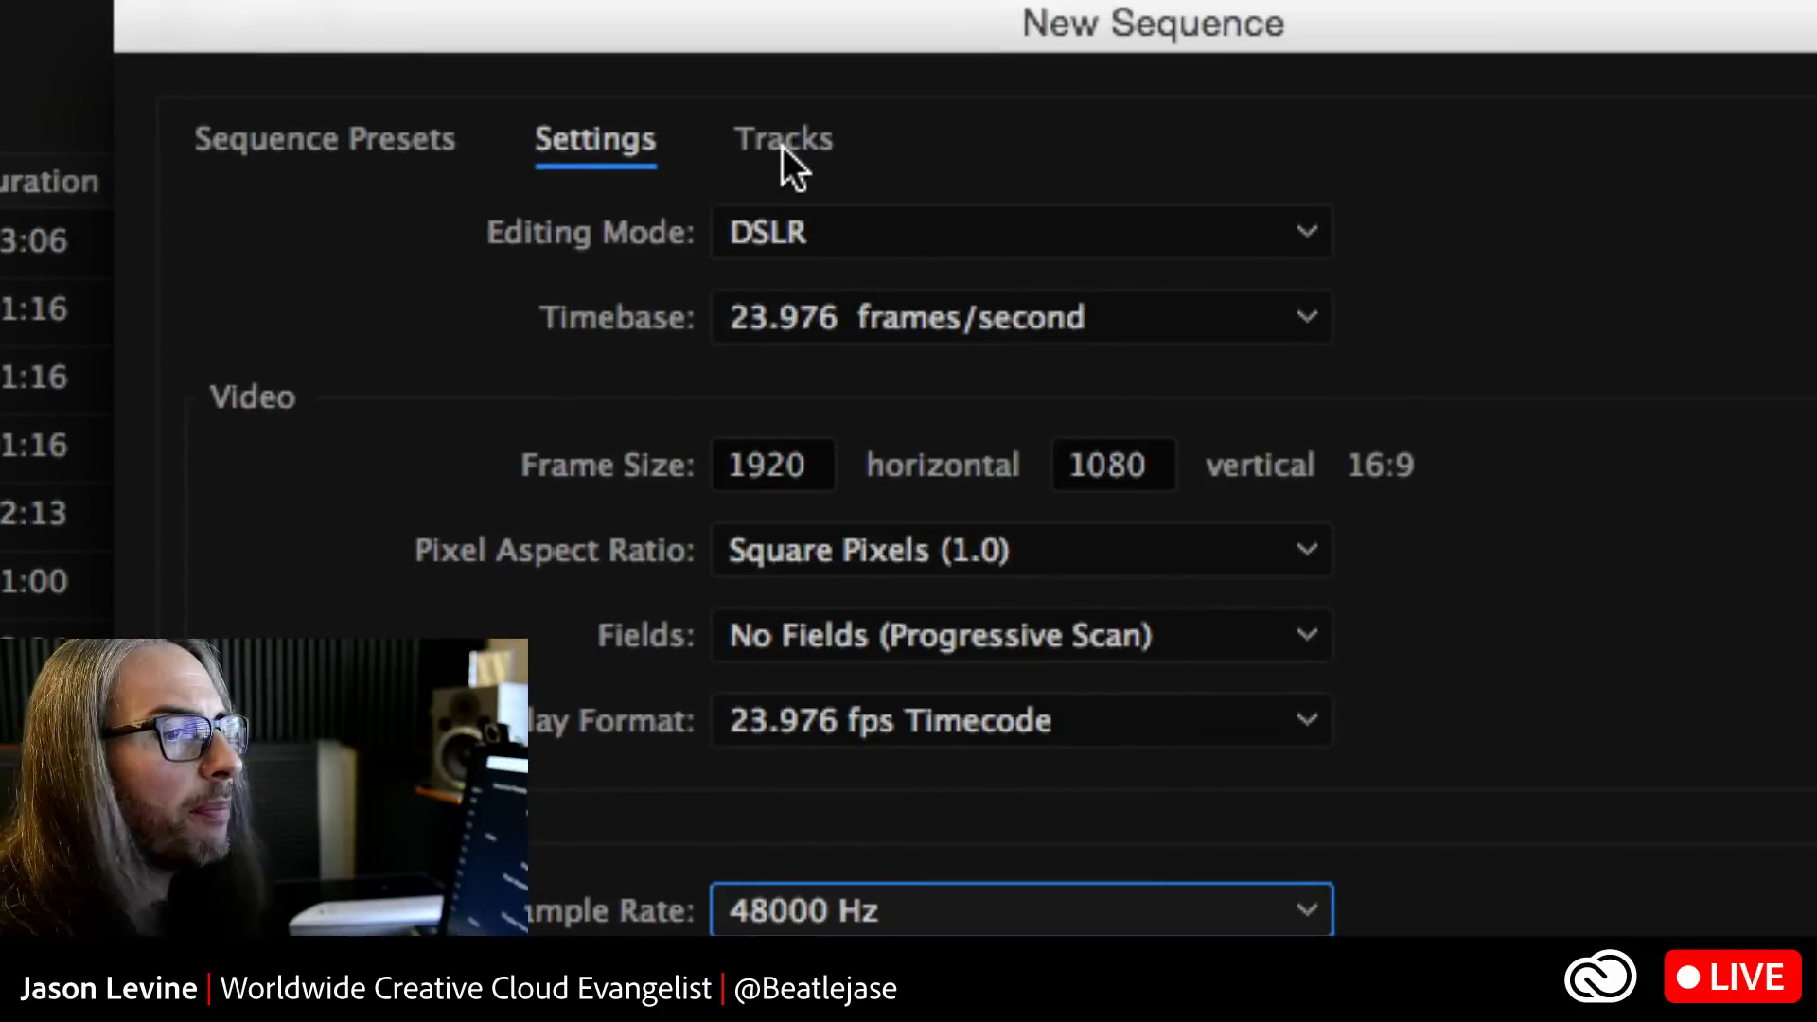
pyautogui.click(784, 149)
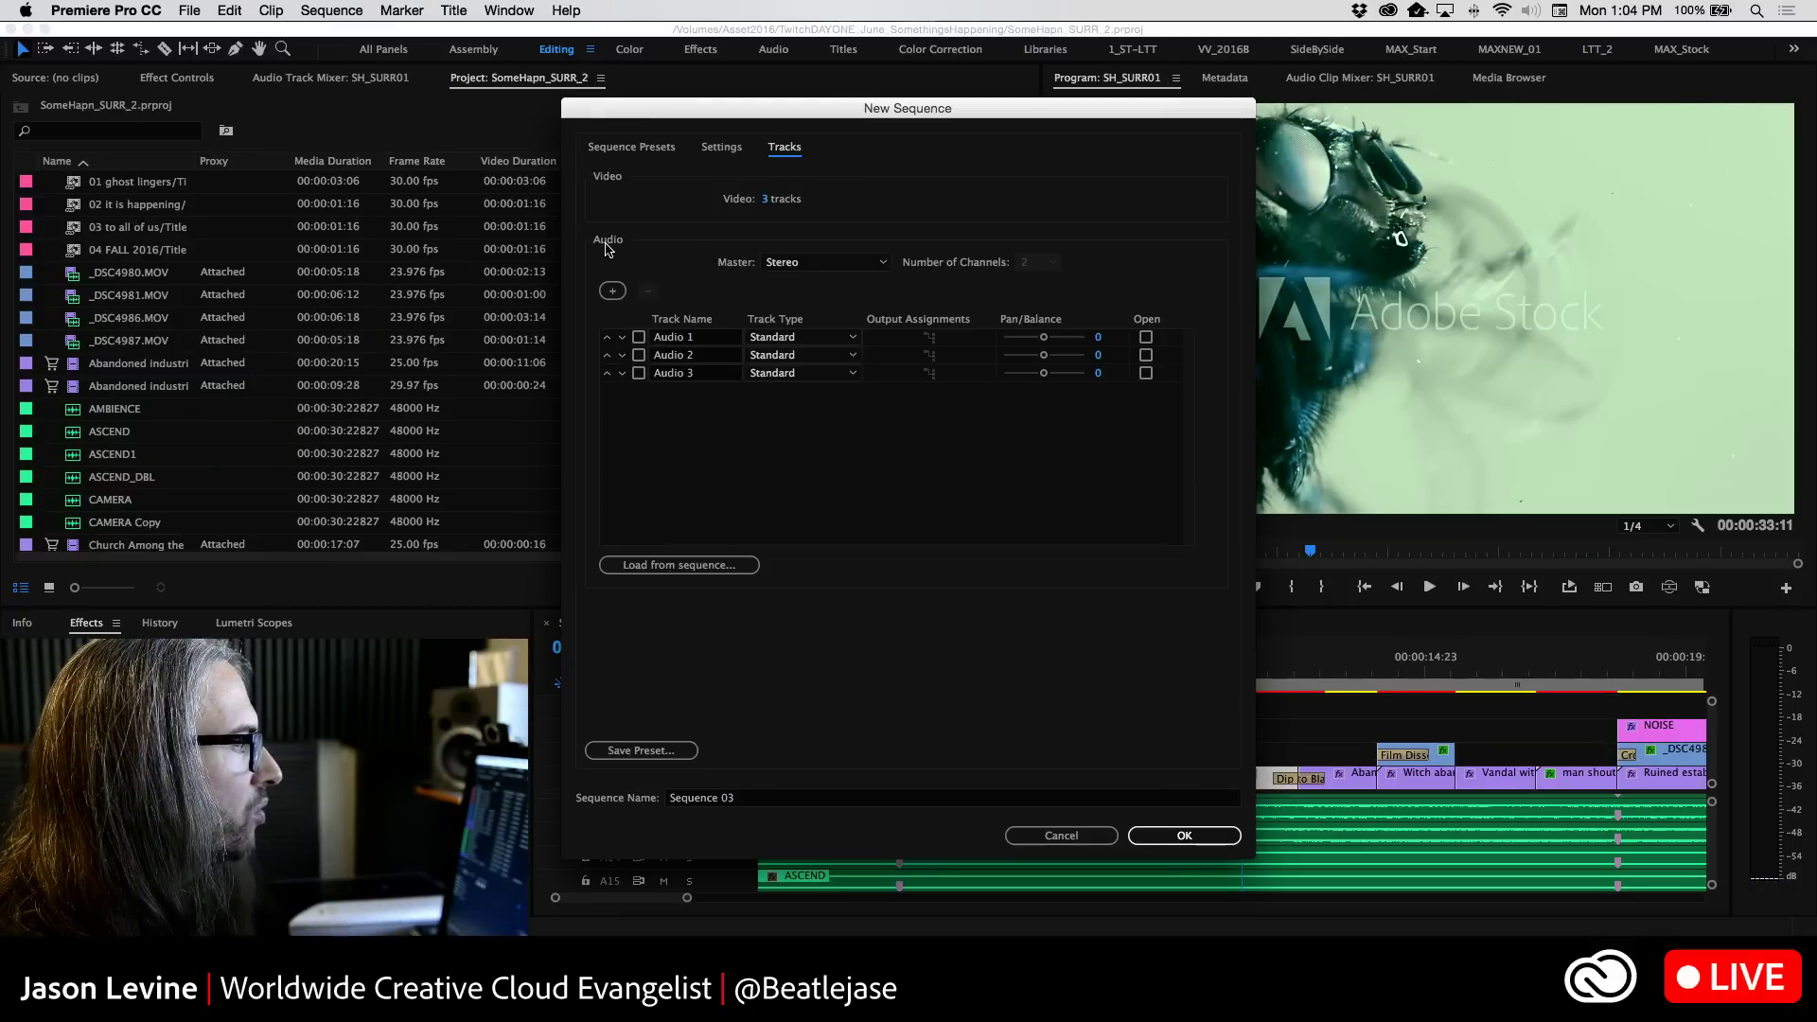
# Try the Multichannel audio master type and look at the choices for the number of channels
pyautogui.click(848, 265)
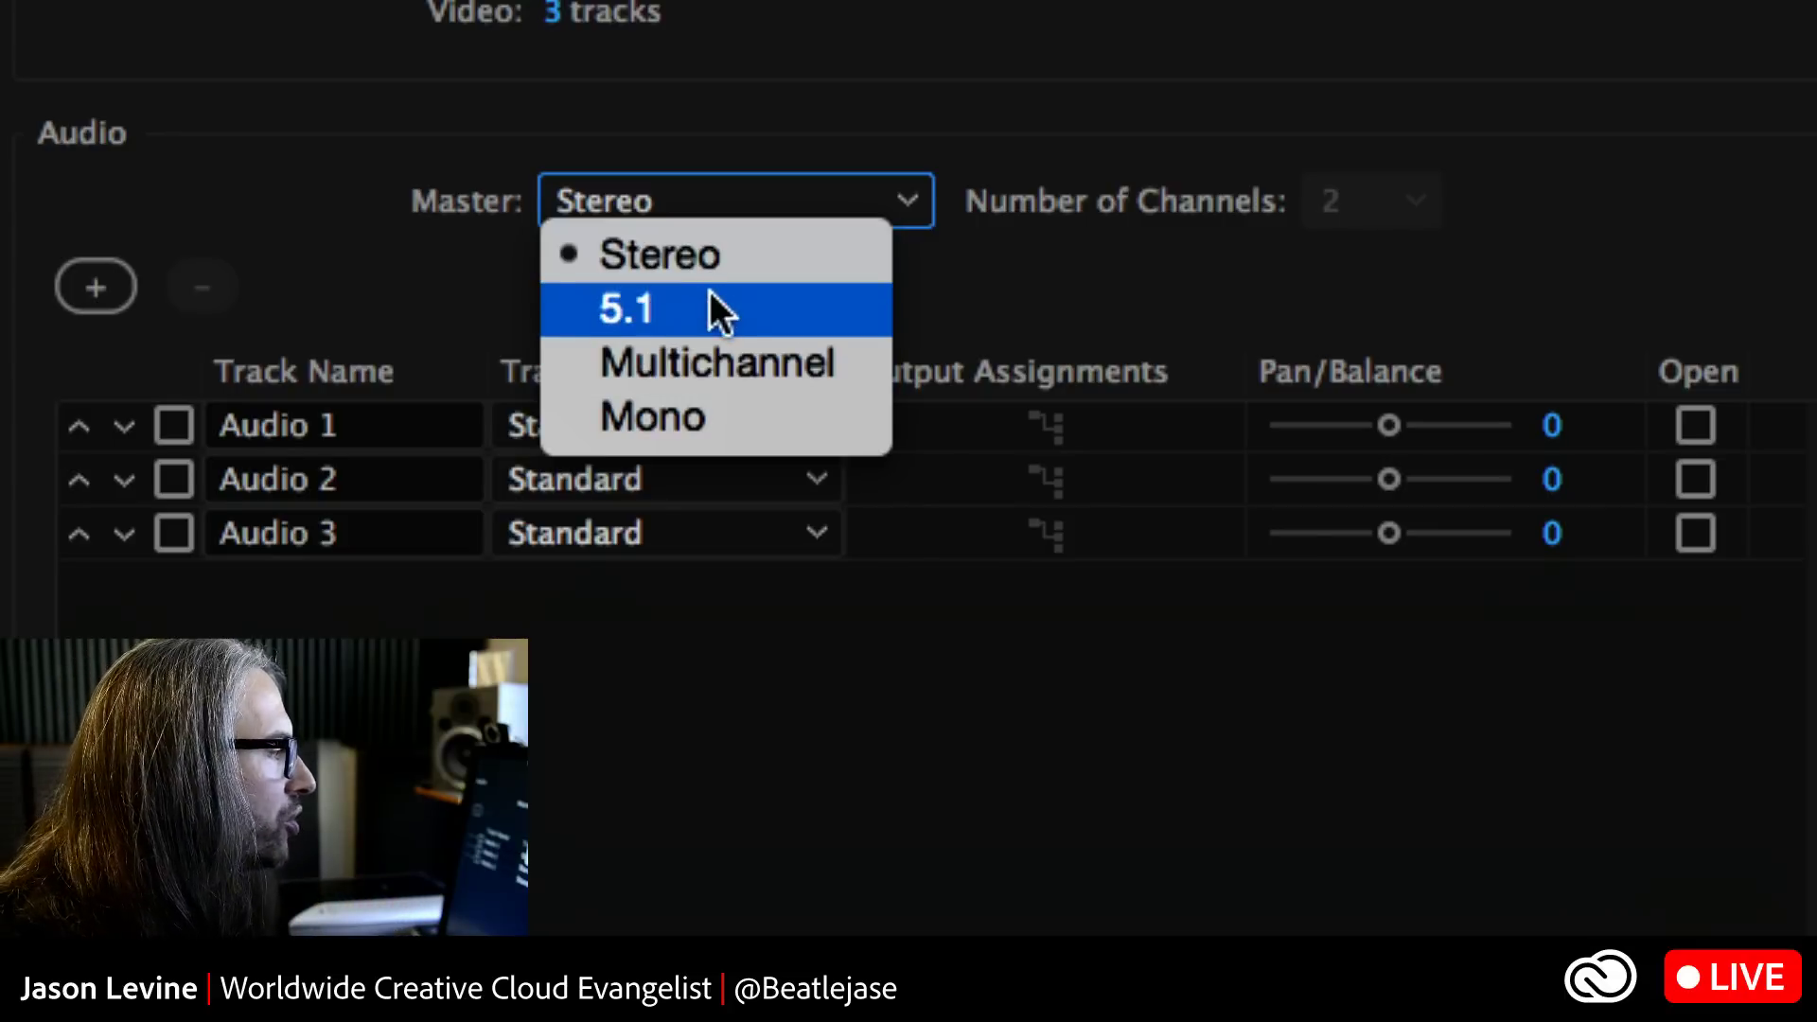
pyautogui.click(871, 354)
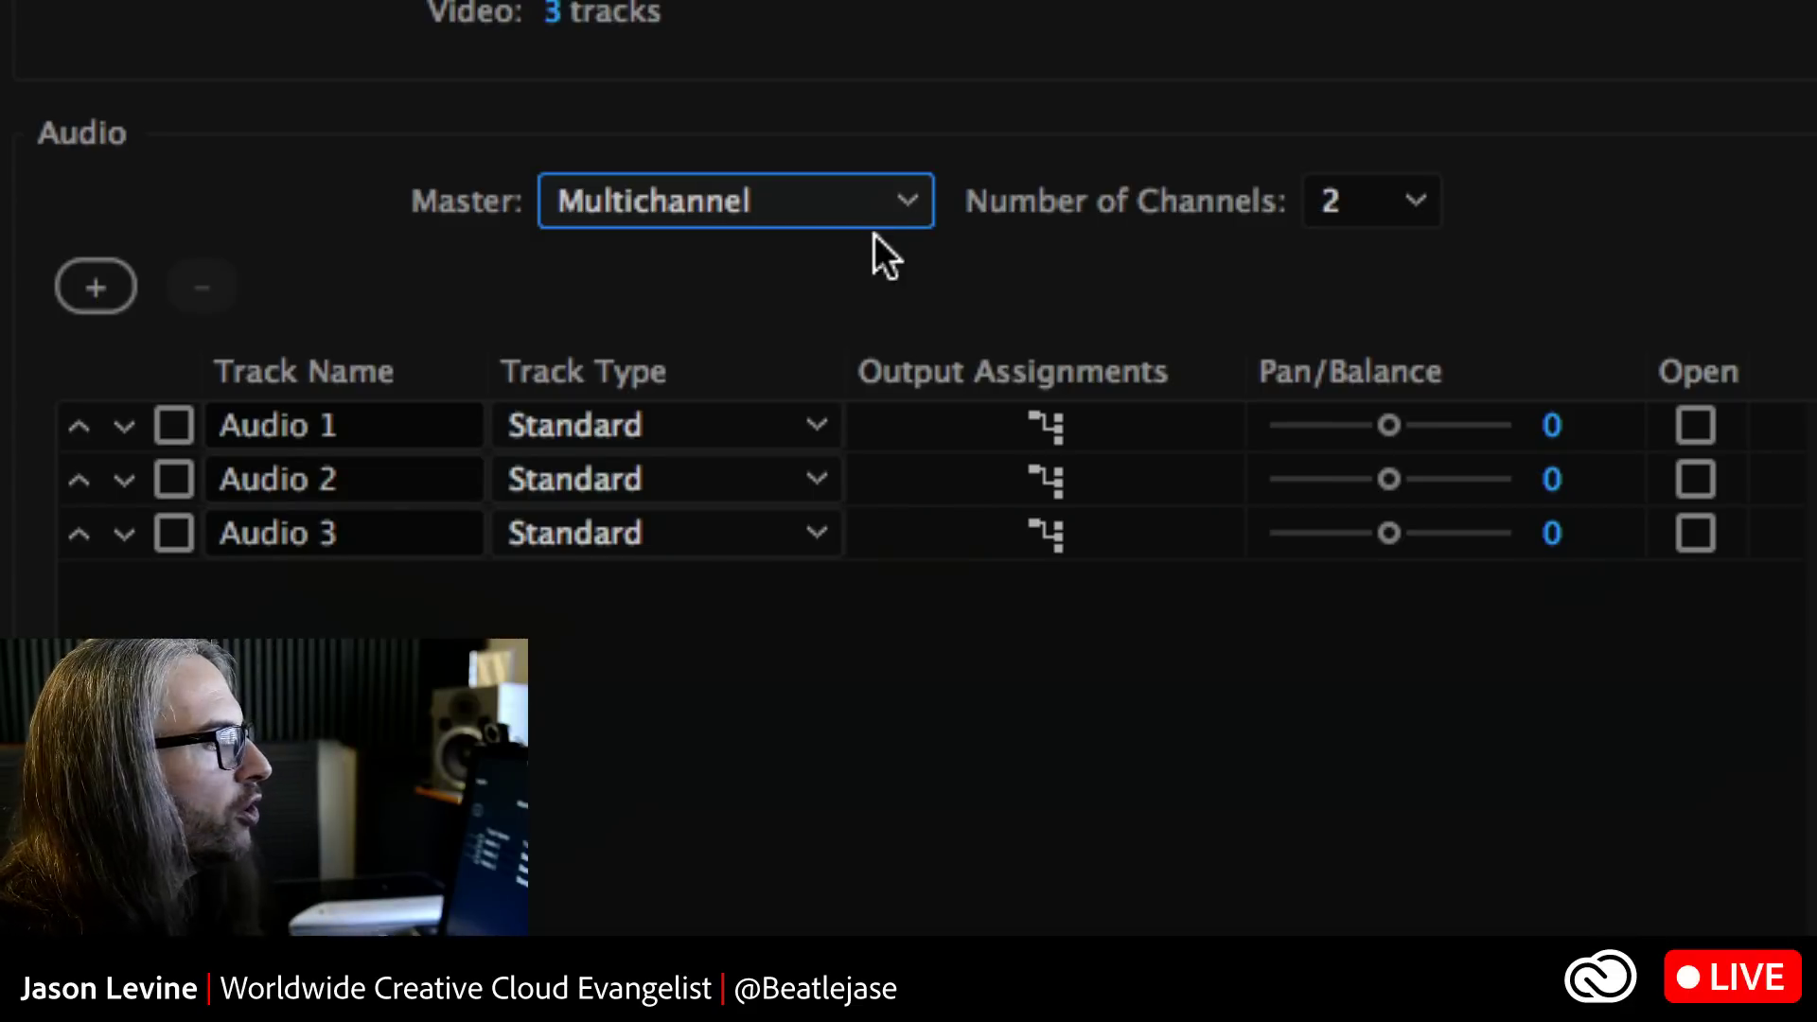
pyautogui.click(1374, 208)
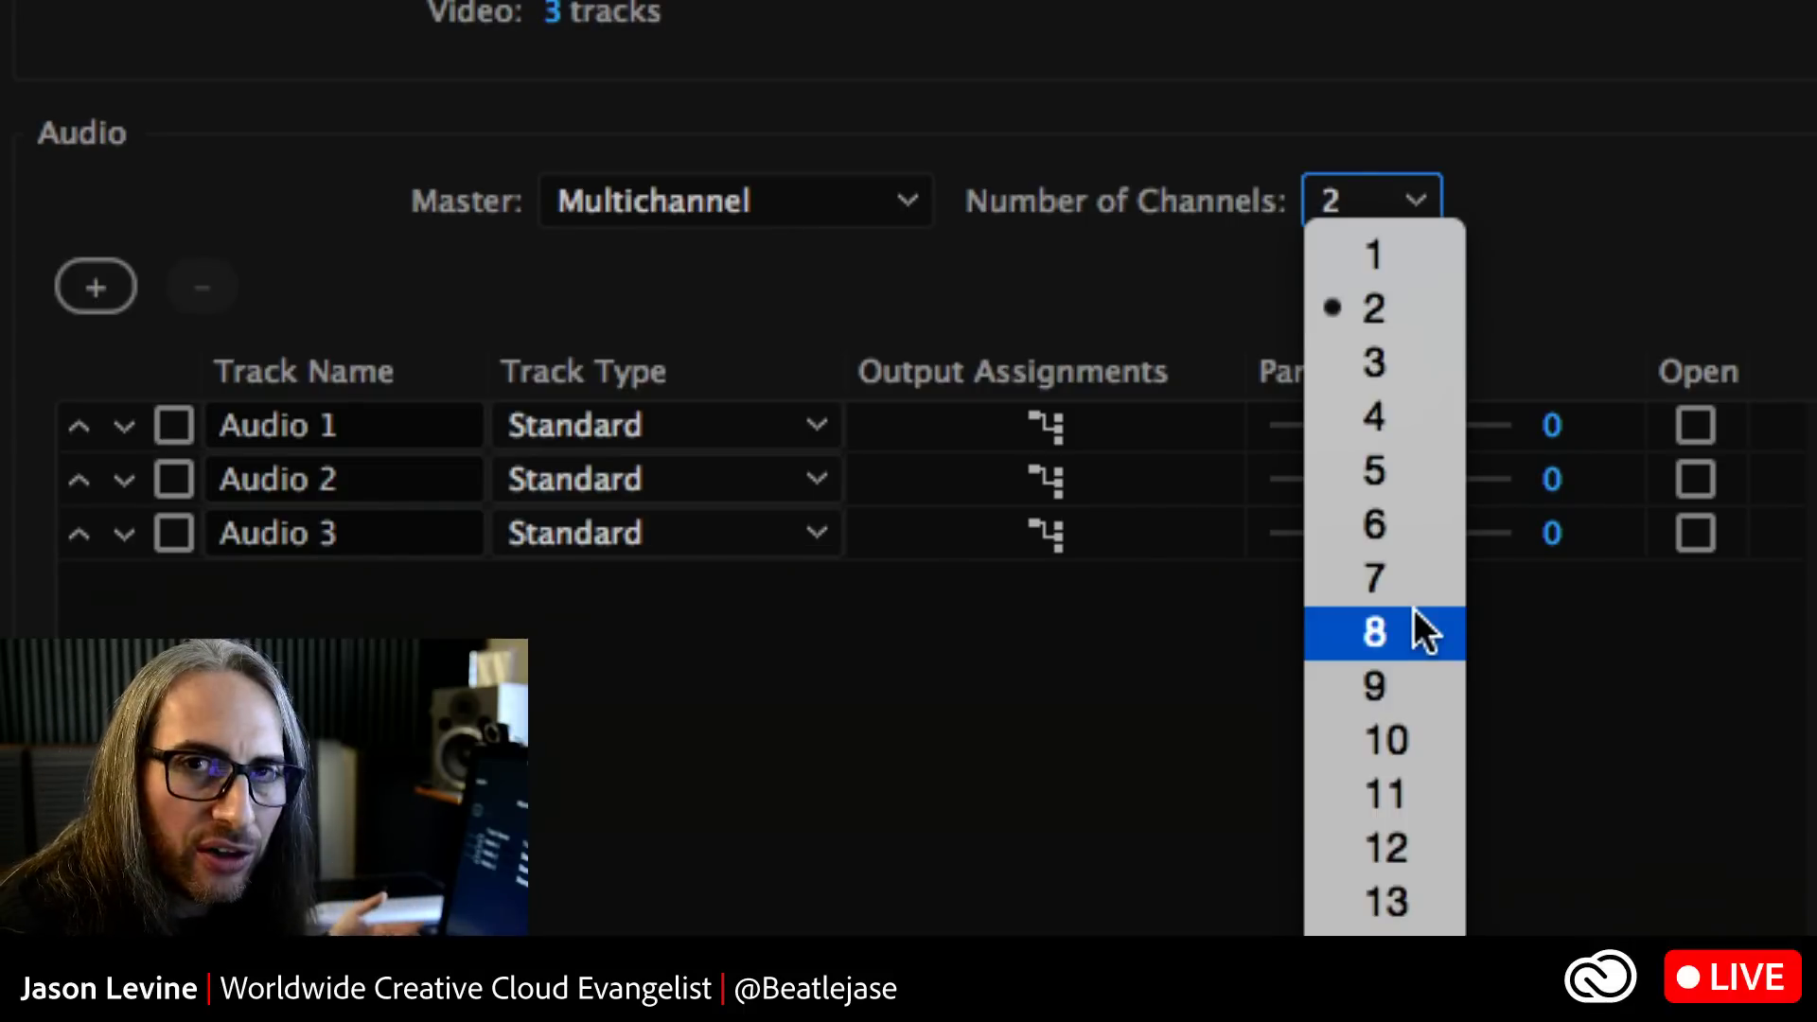
pyautogui.click(809, 190)
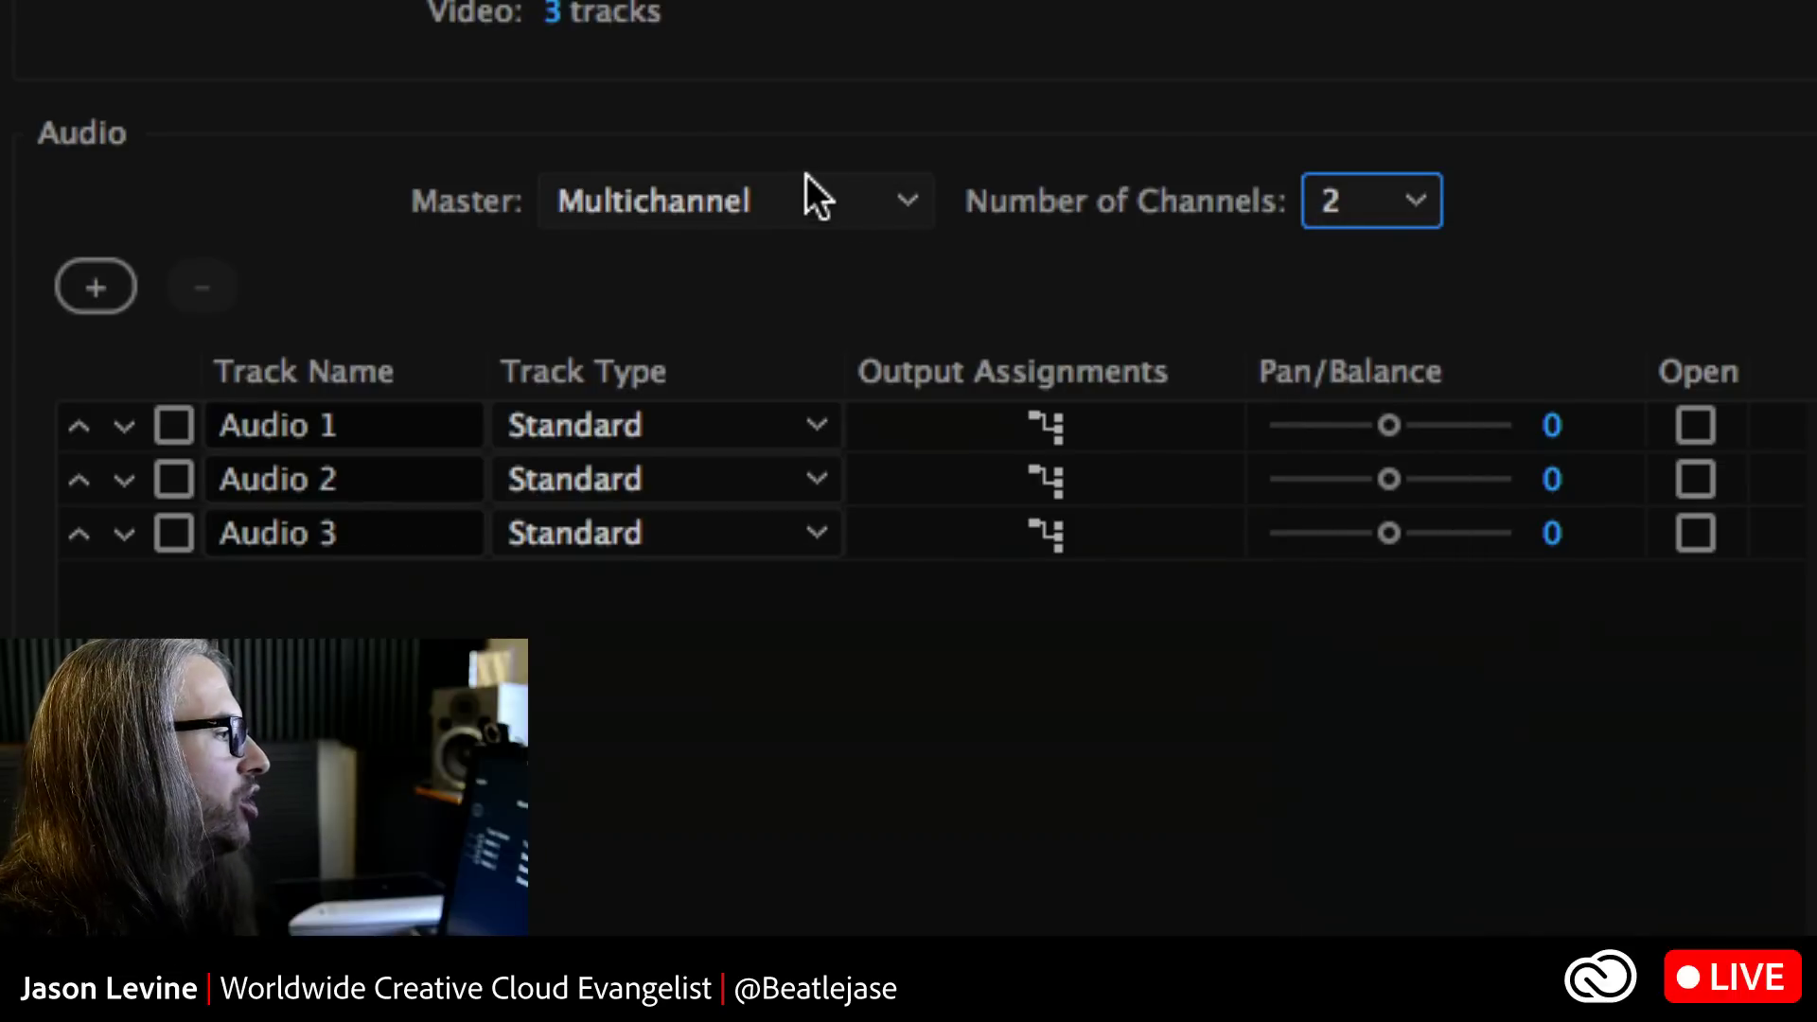
# Set the sequence's audio master to 5.1 and choose Standard as the track type for Audio 1
pyautogui.click(806, 184)
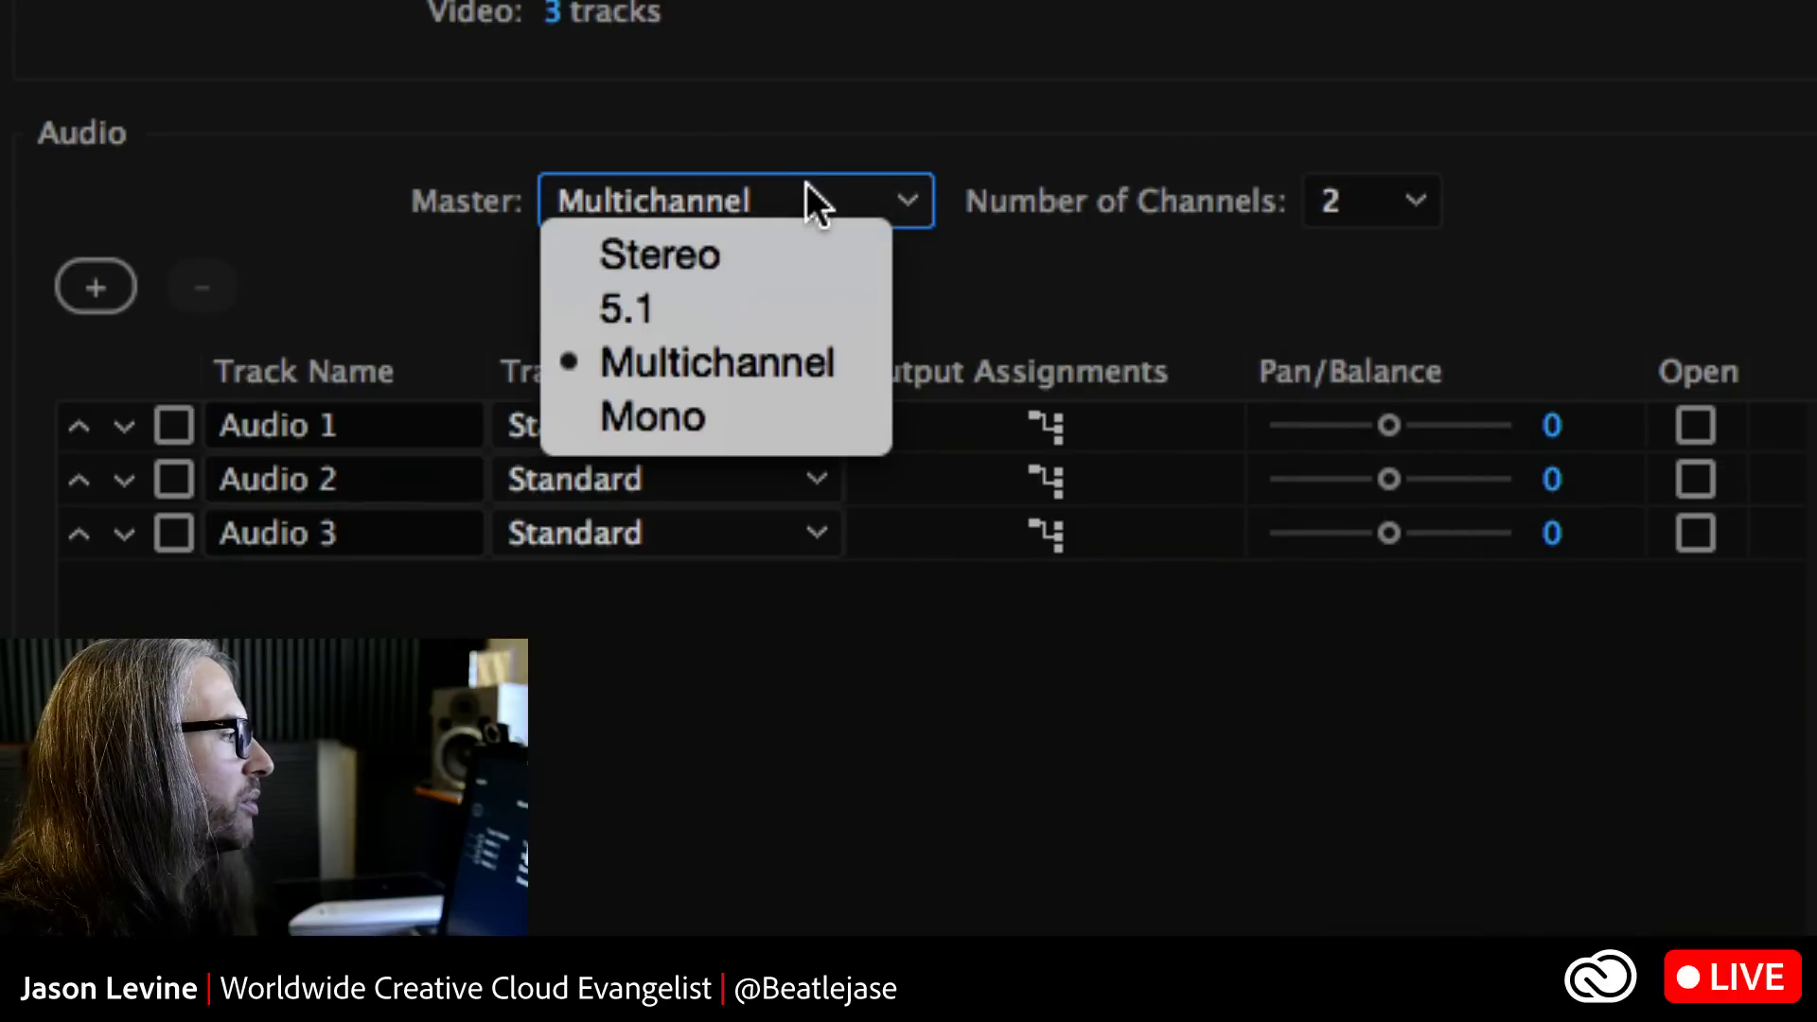
pyautogui.click(767, 303)
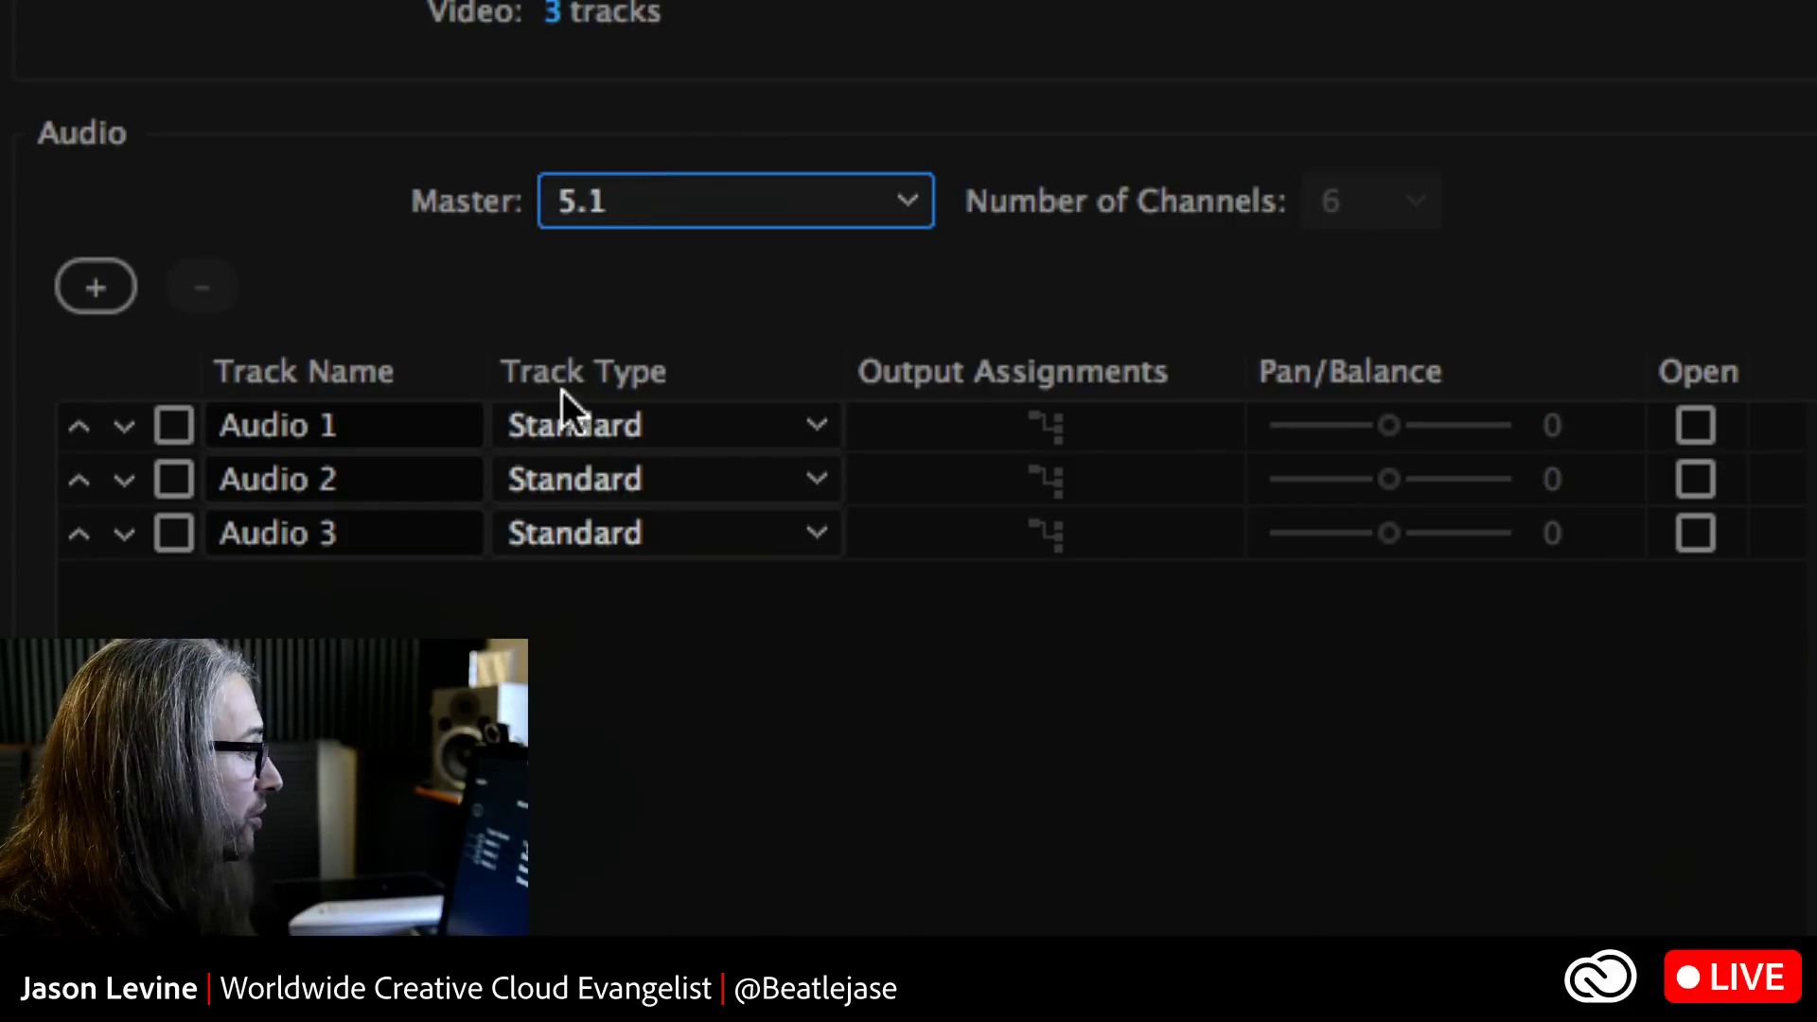
pyautogui.click(692, 406)
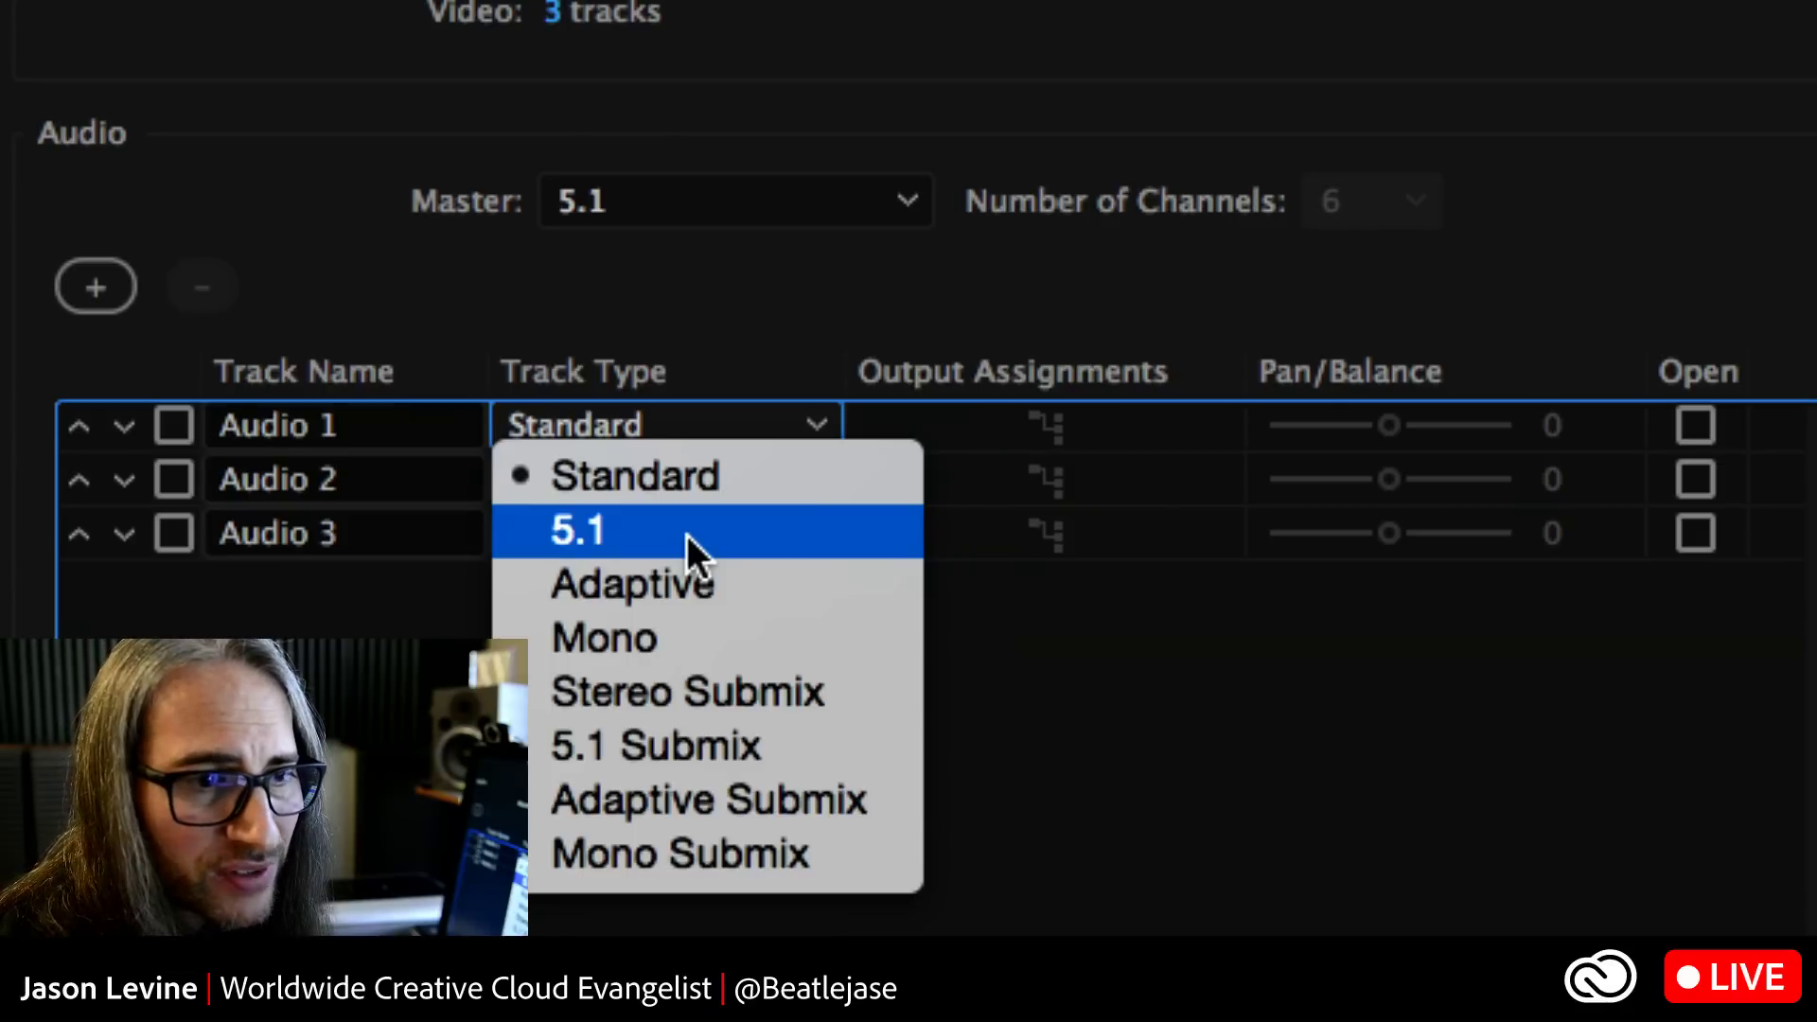
pyautogui.click(673, 492)
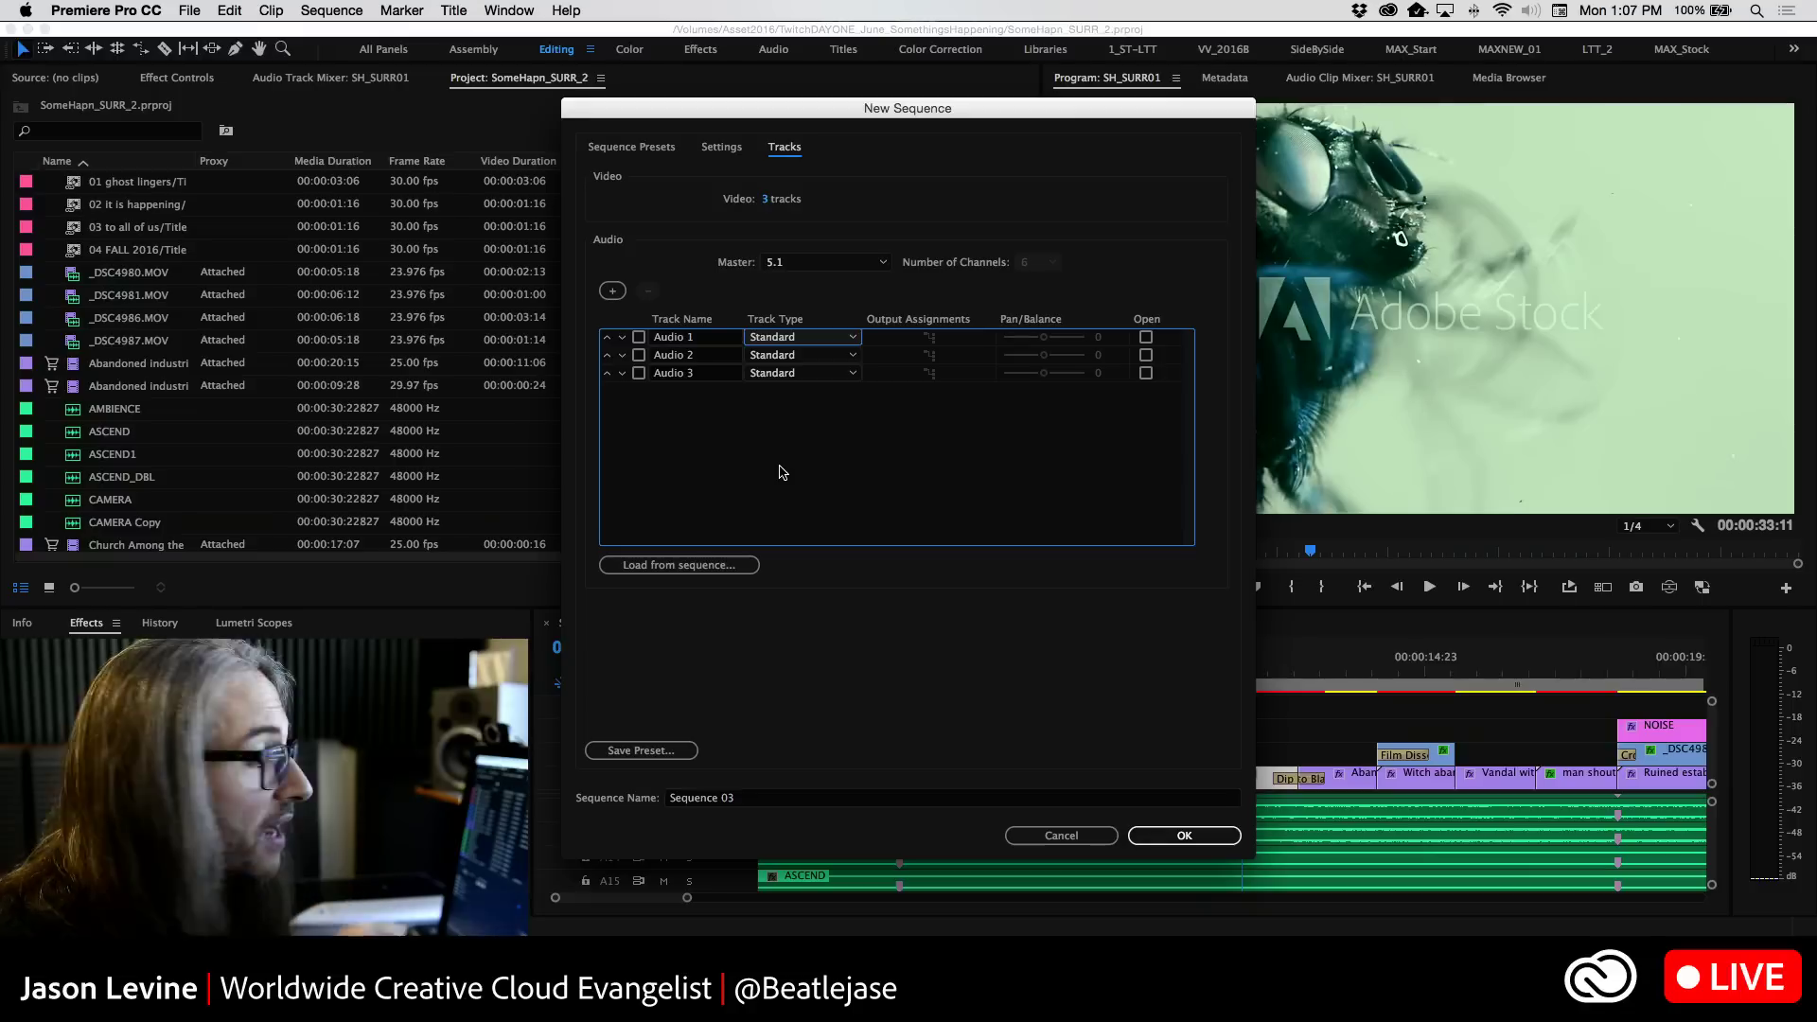
pyautogui.click(778, 339)
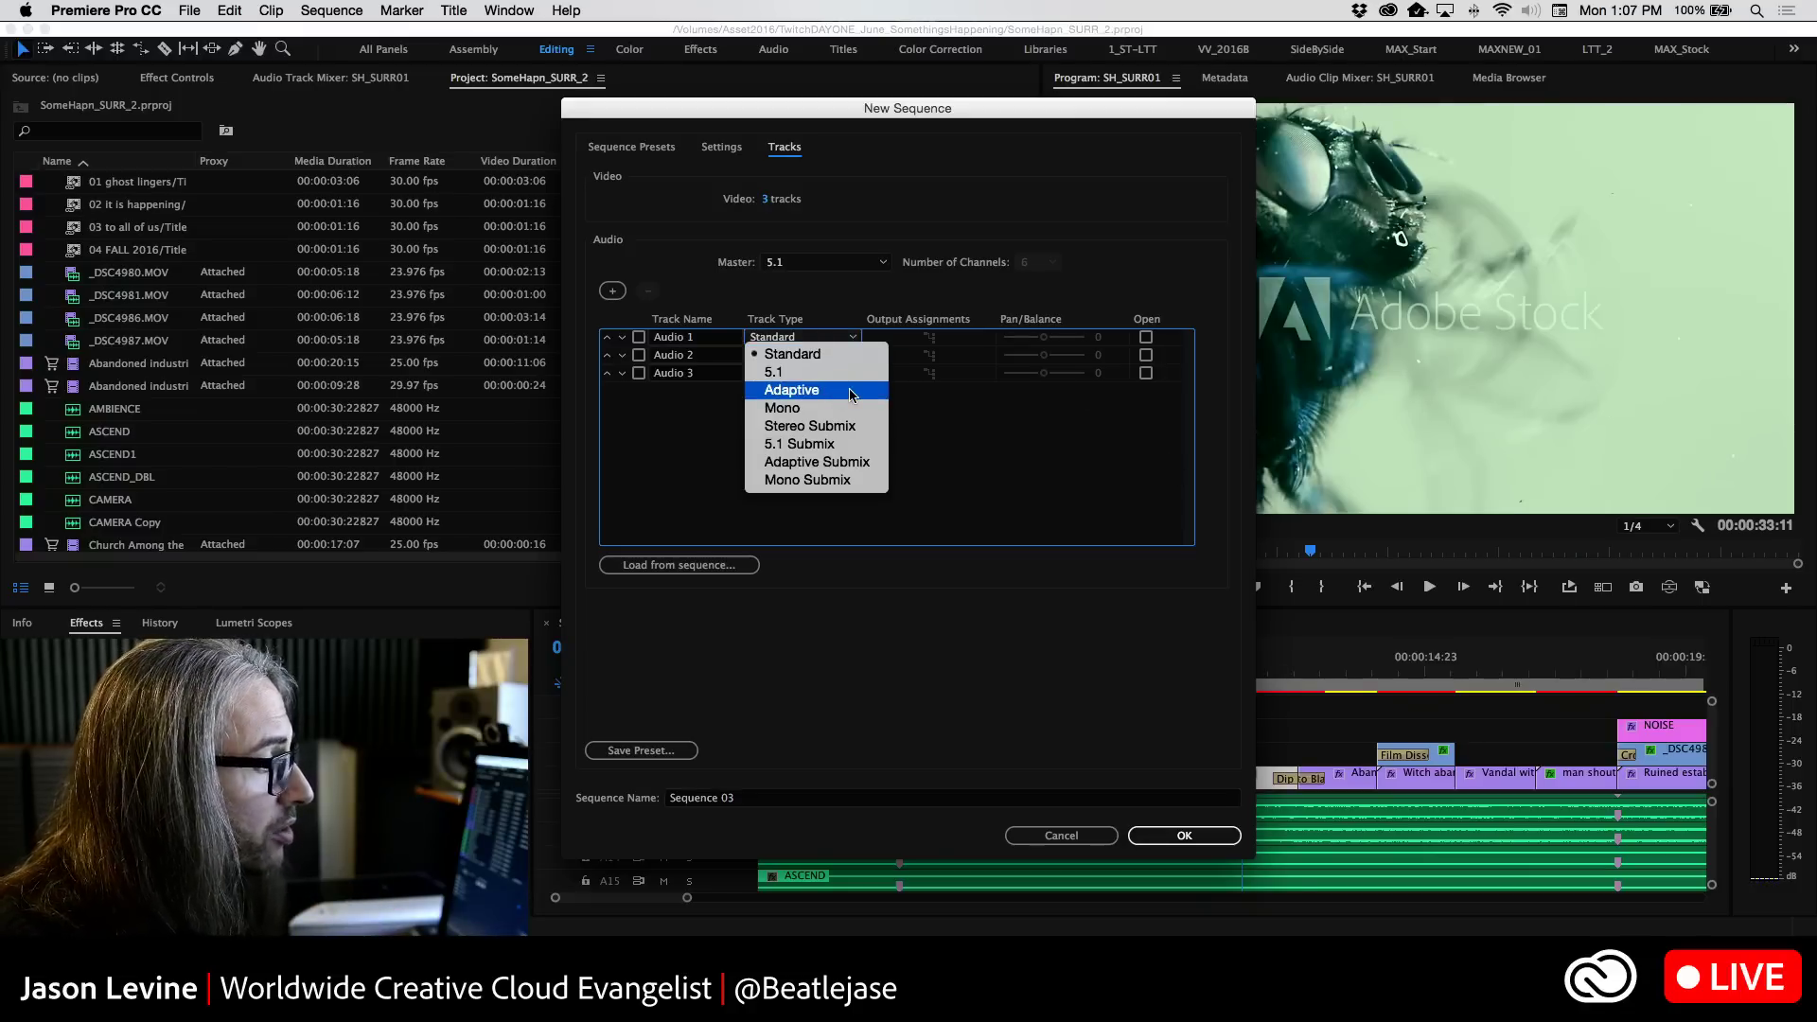
pyautogui.click(831, 354)
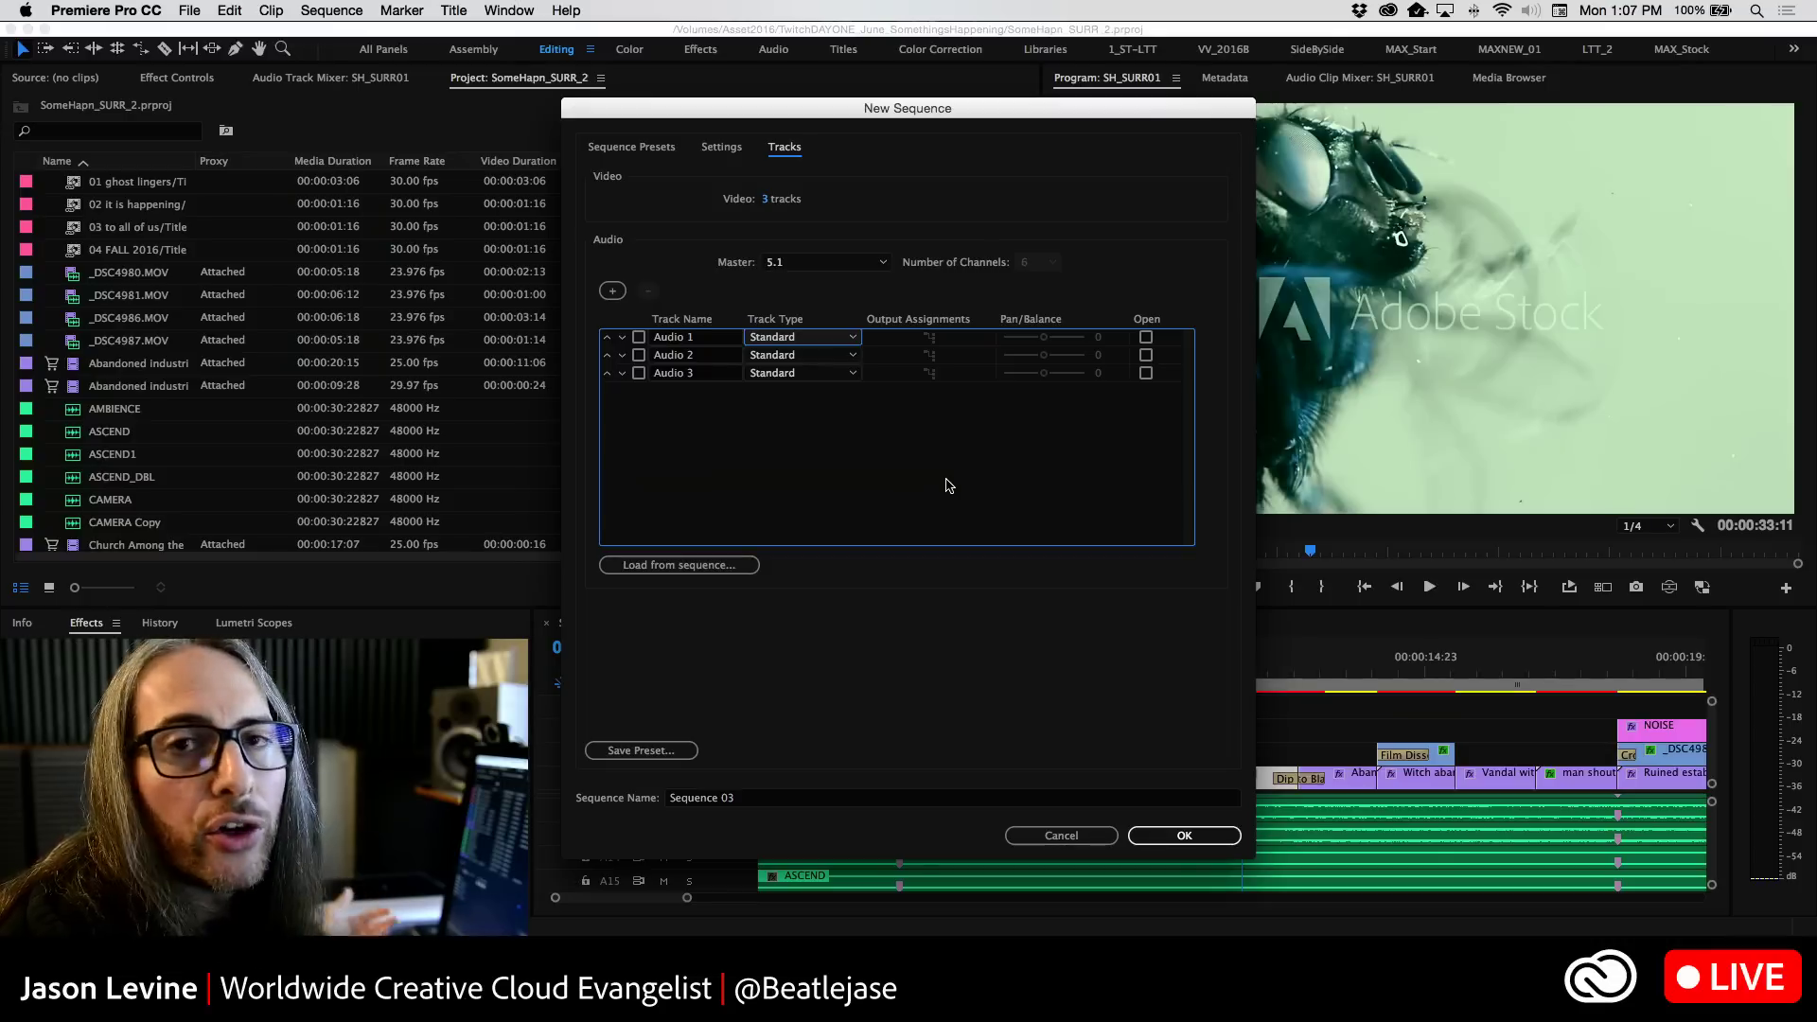
# Name the sequence 1080p24_Surround and create it
pyautogui.click(738, 803)
pyautogui.tripleClick(738, 802)
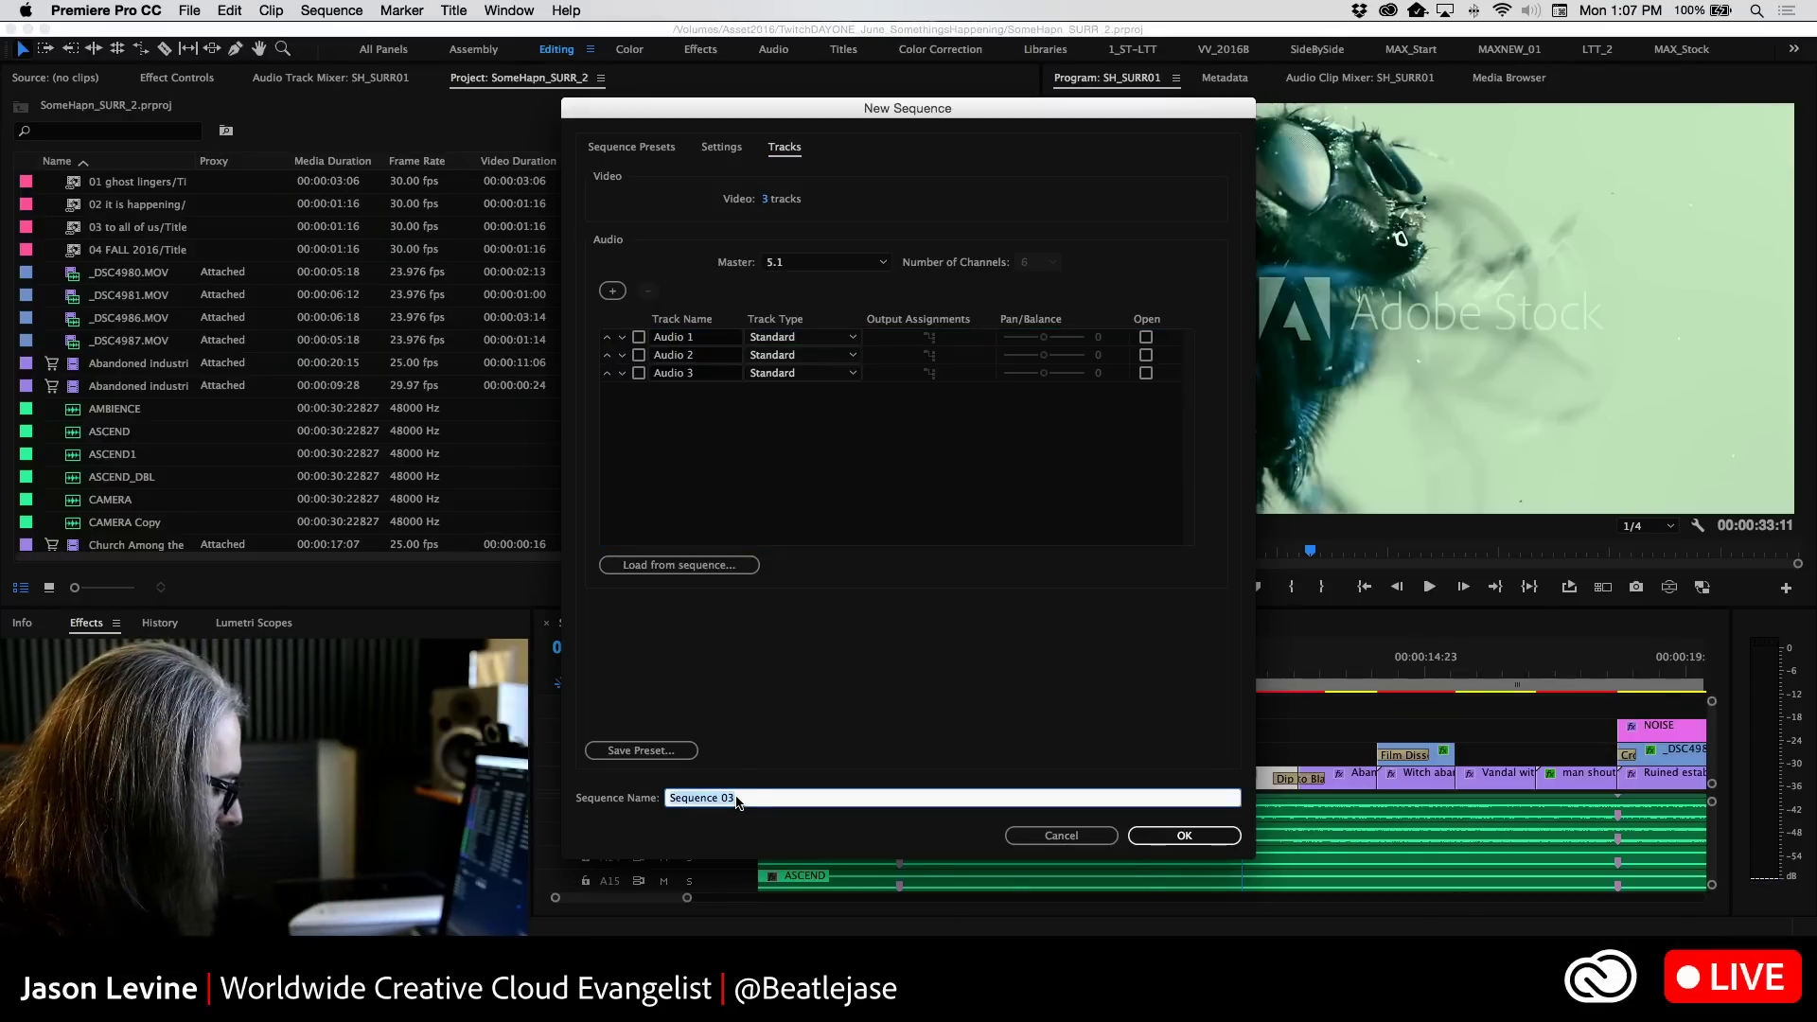
pyautogui.write('1080p24')
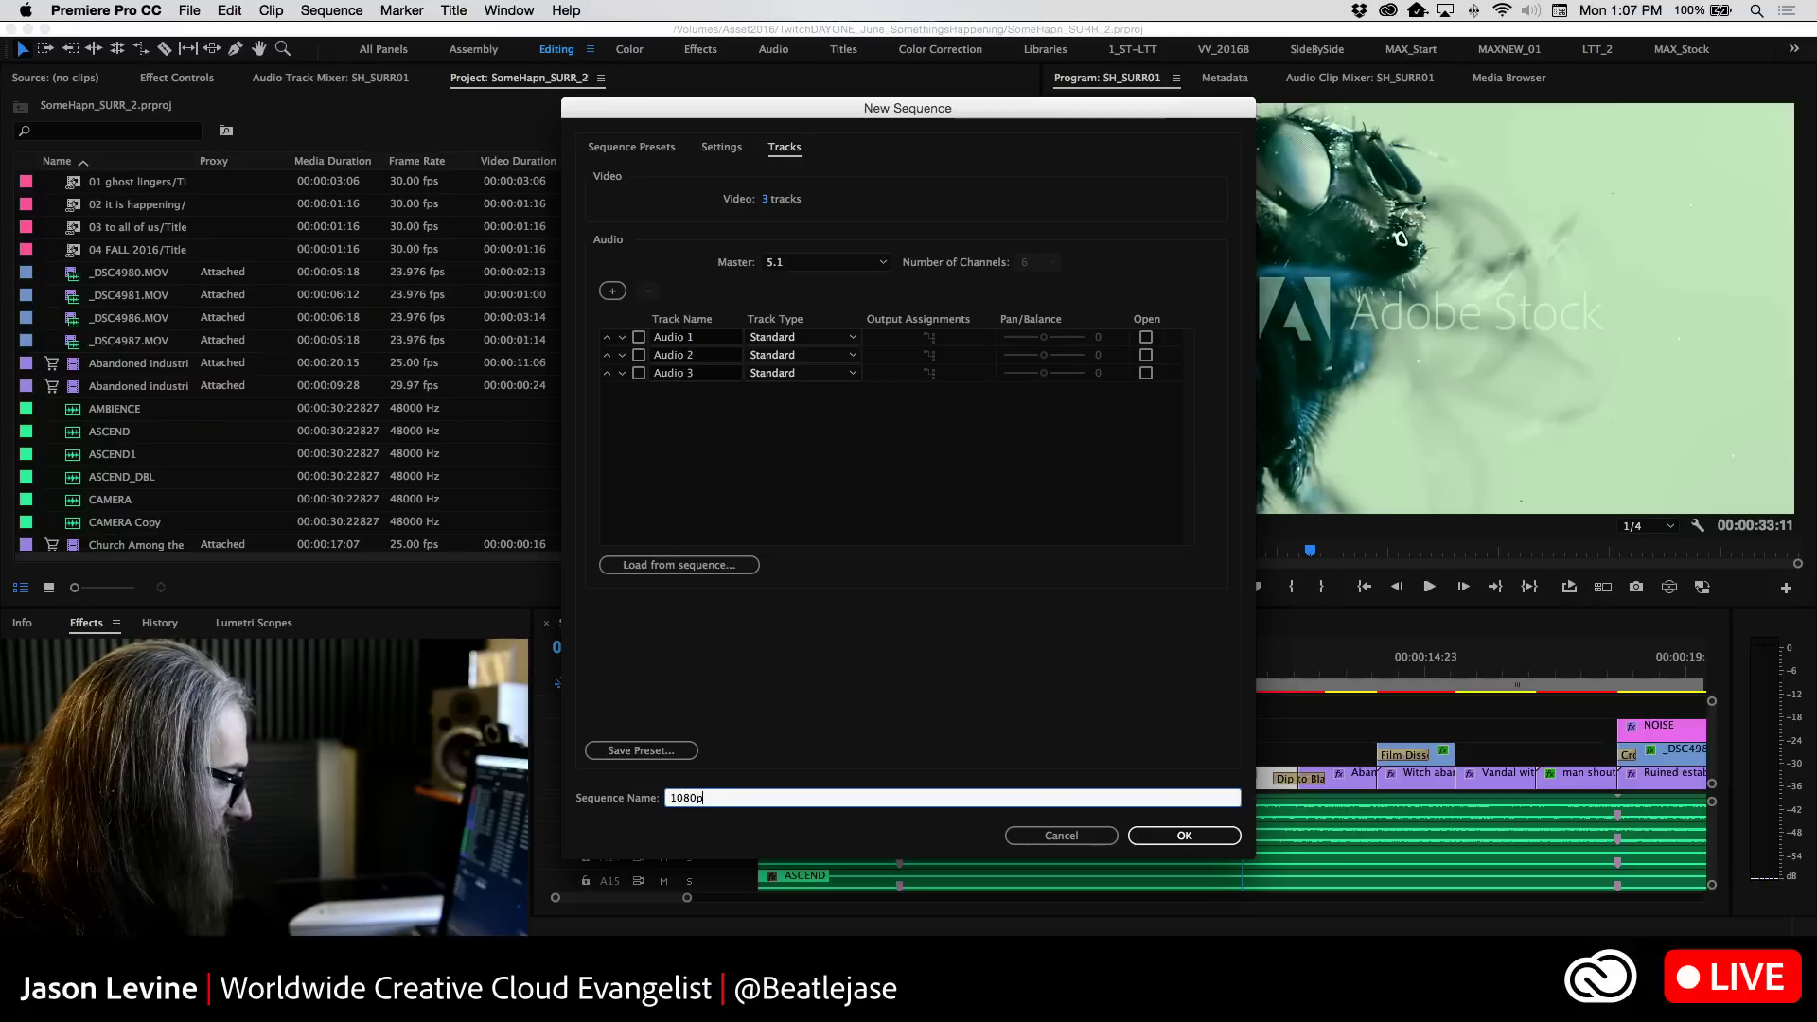
pyautogui.write('_Surround')
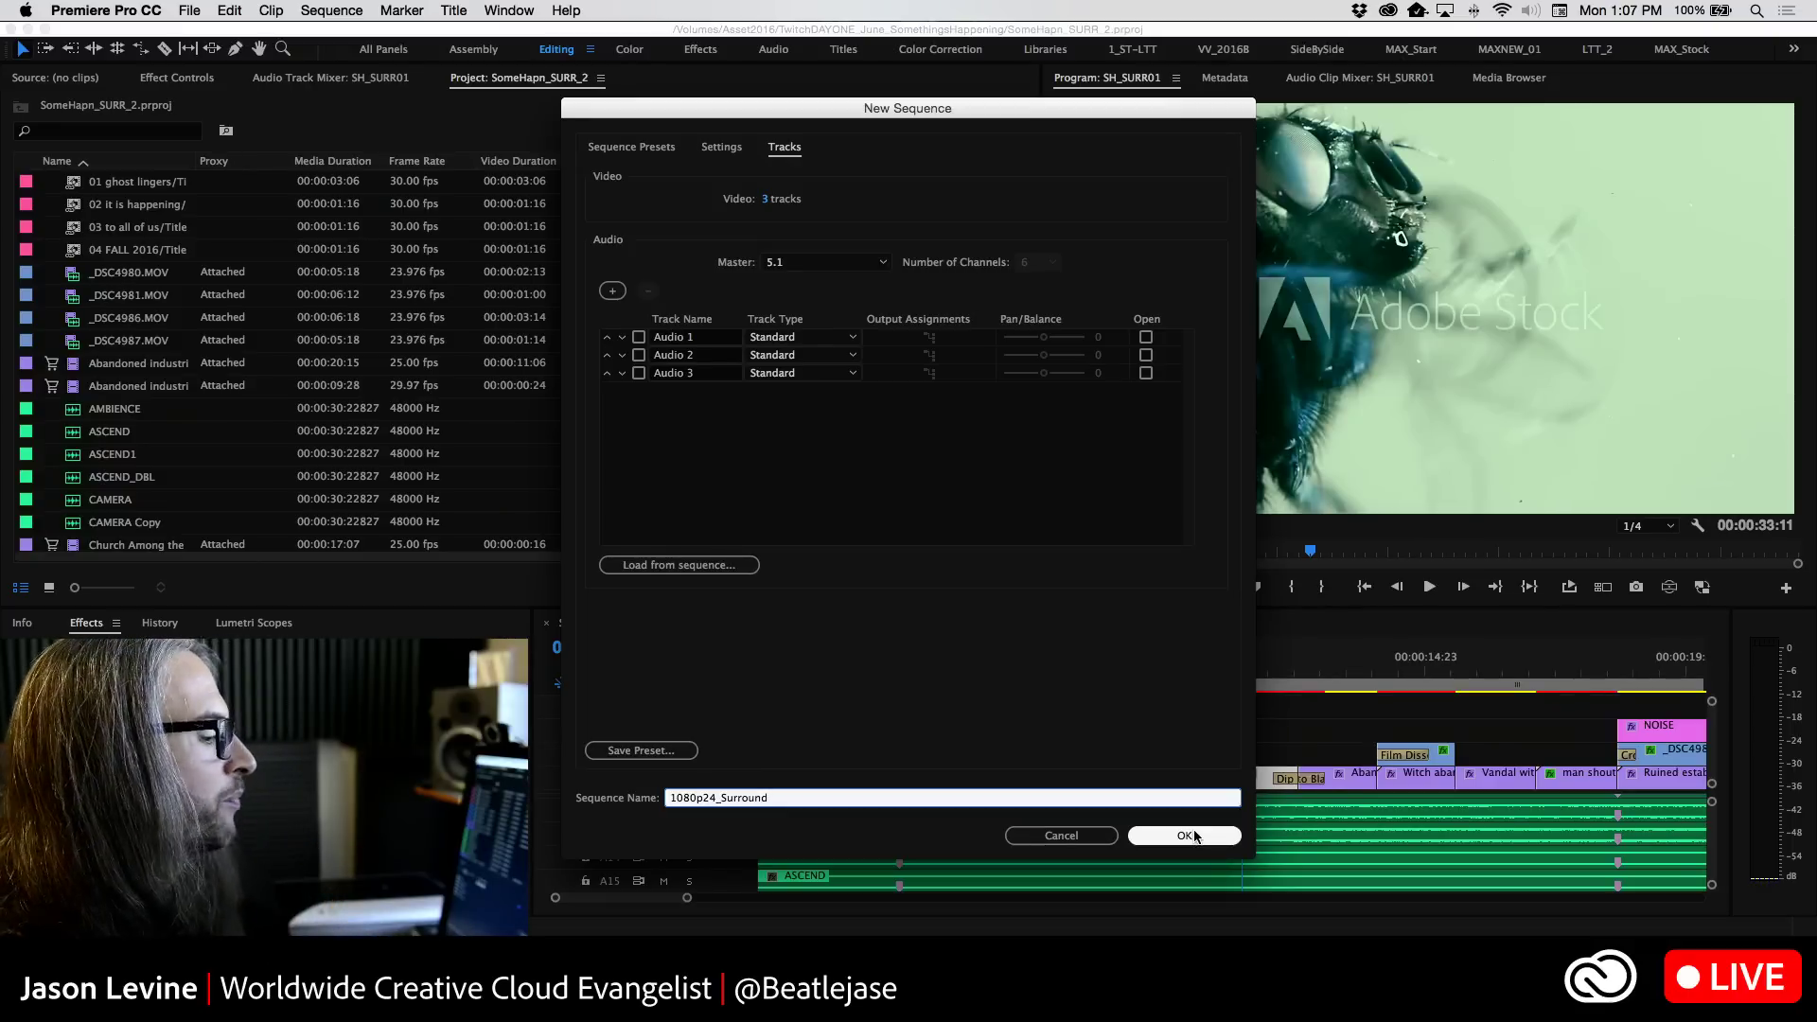
pyautogui.click(1196, 836)
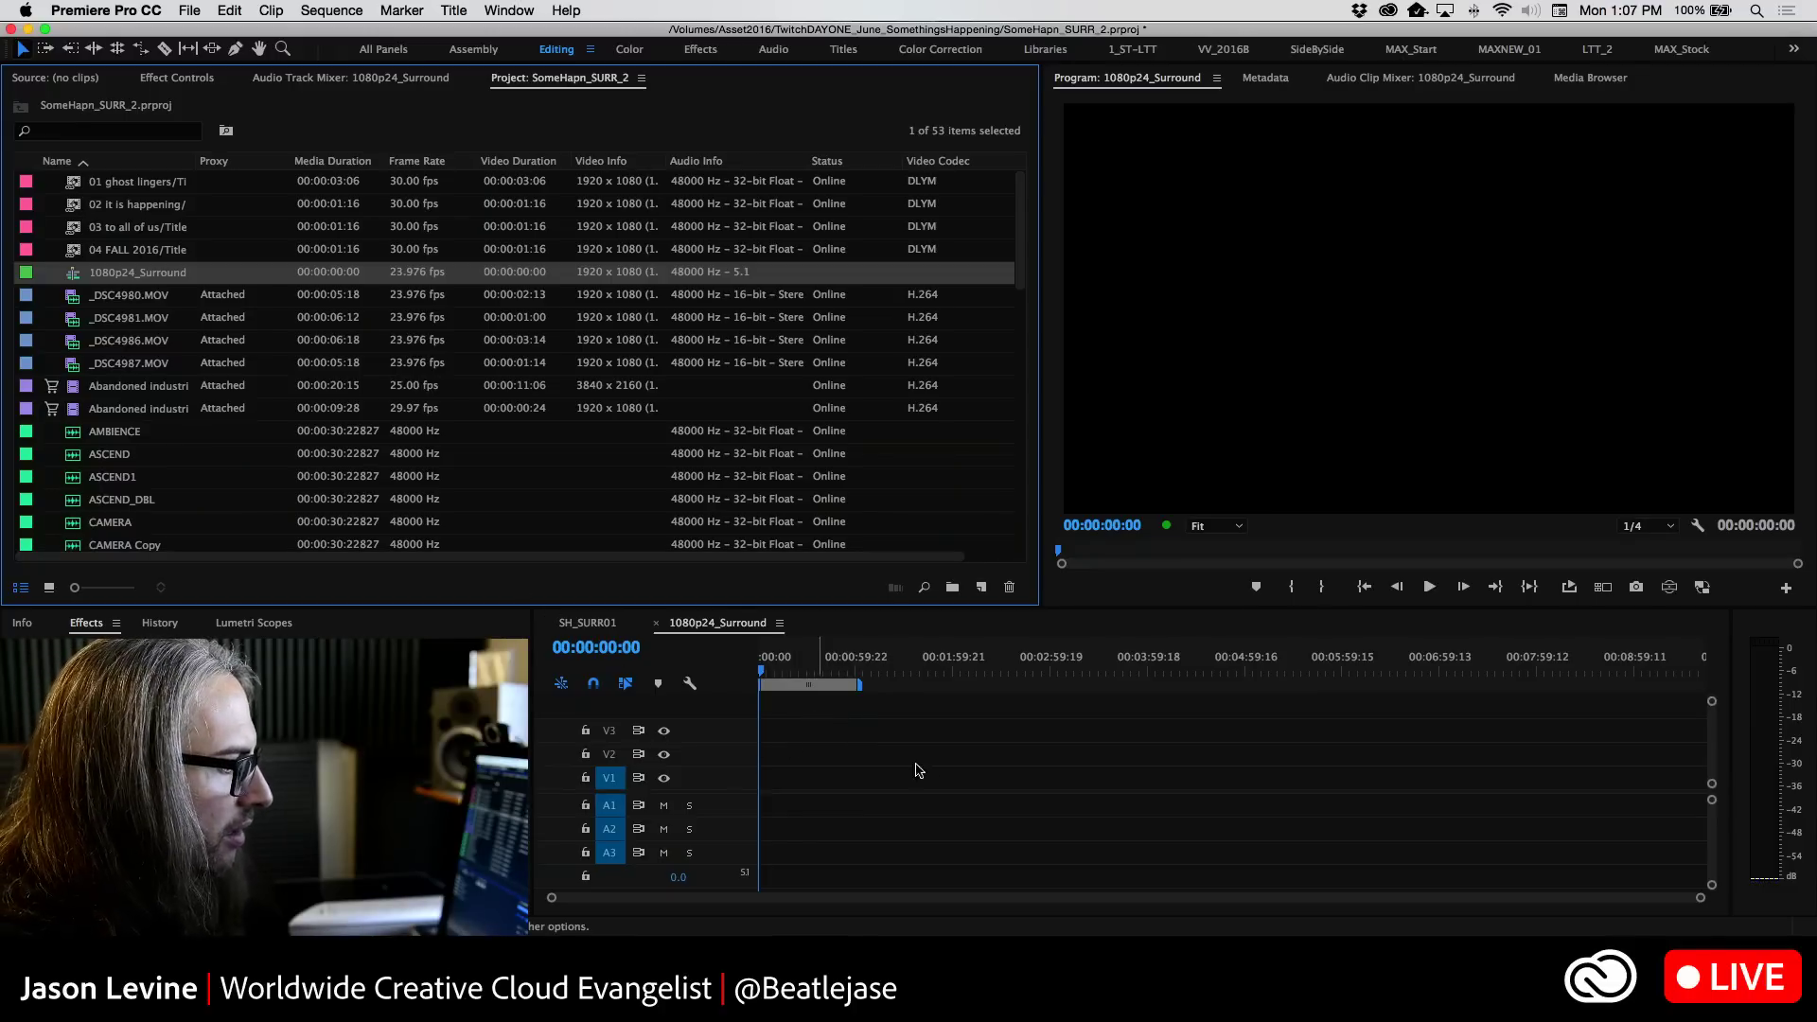
# View the new sequence's audio track mixer, and look through the audio tracks in the enlarged SH_SURR01 timeline
pyautogui.click(311, 79)
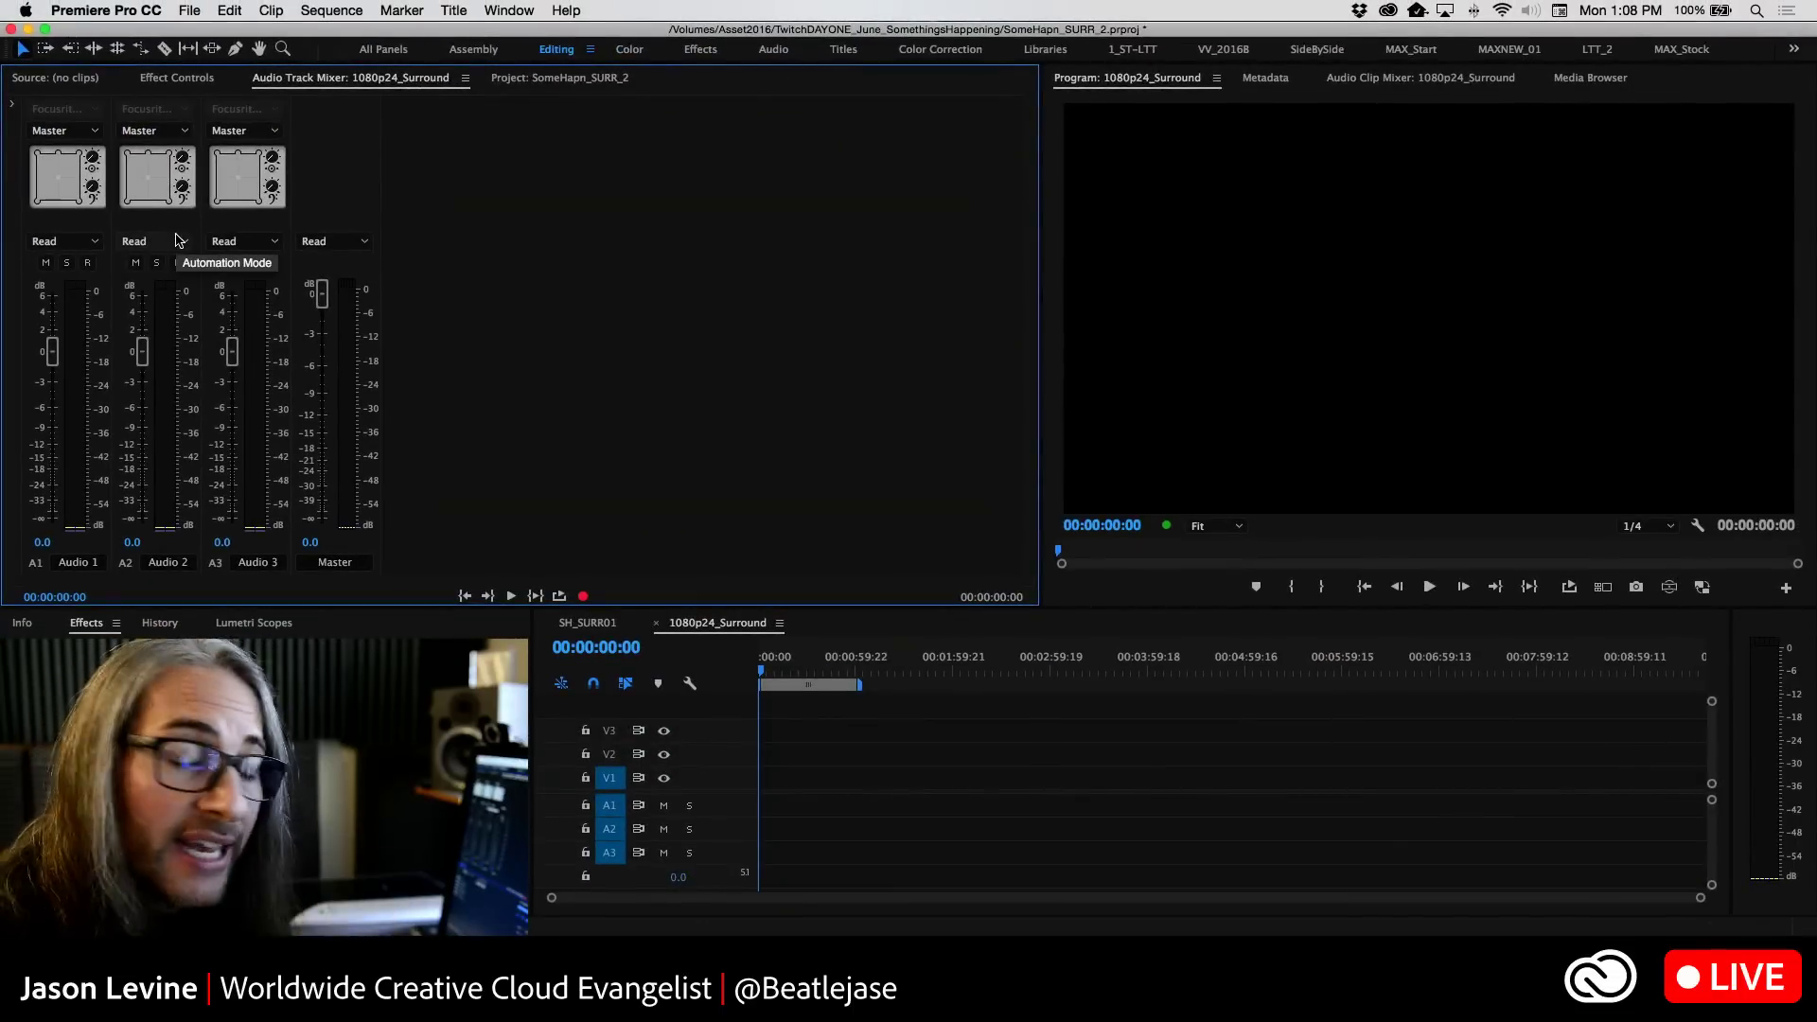
pyautogui.click(582, 625)
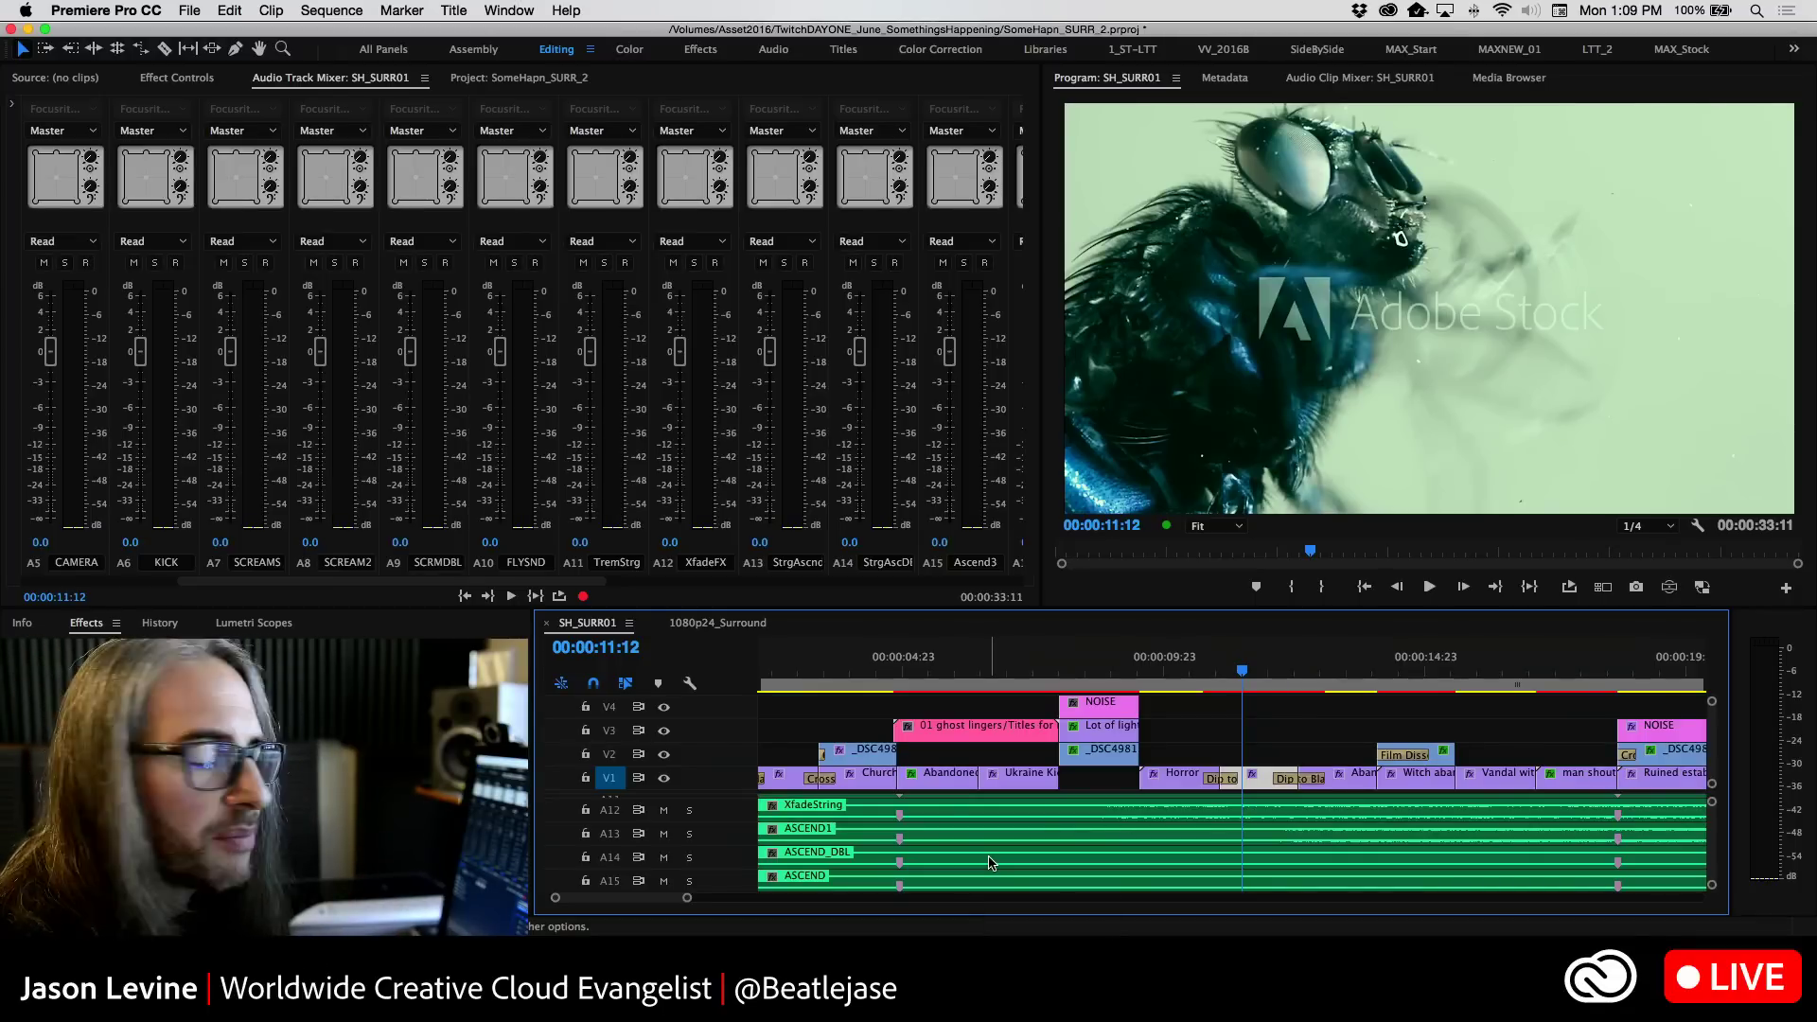
pyautogui.press('`')
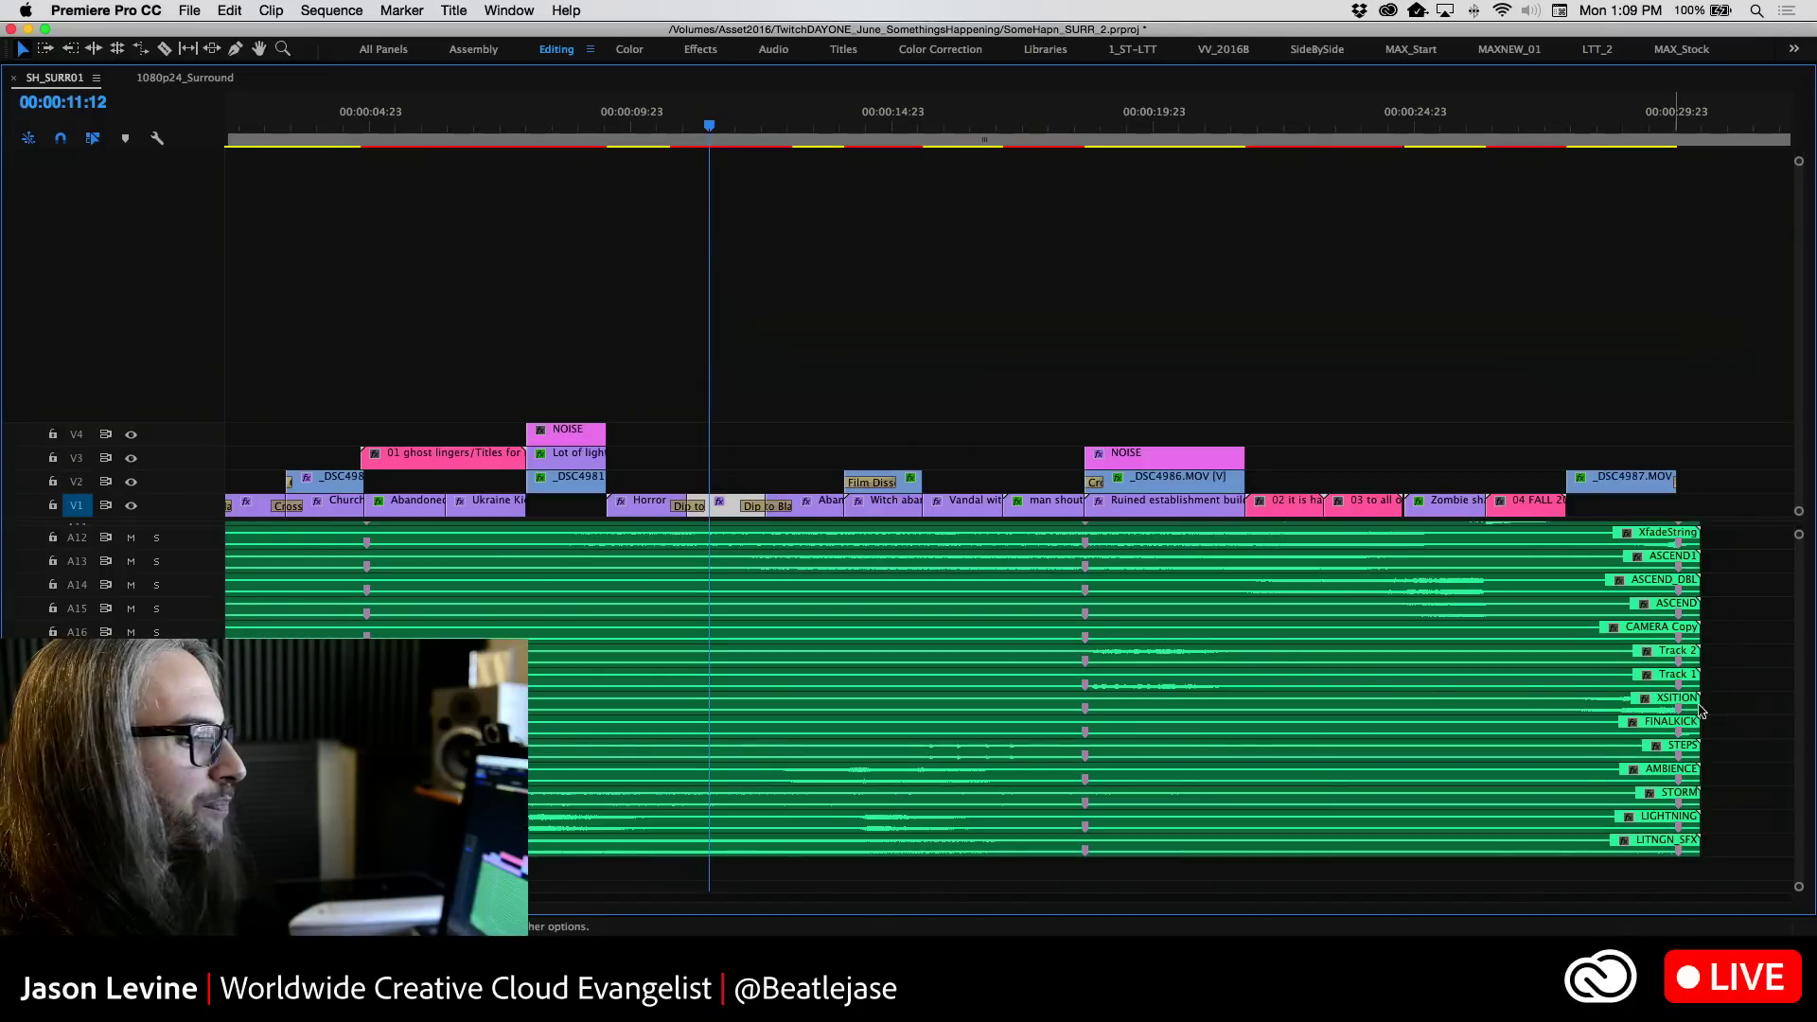
pyautogui.scroll(-1, 1563, 695)
pyautogui.scroll(10, 1564, 696)
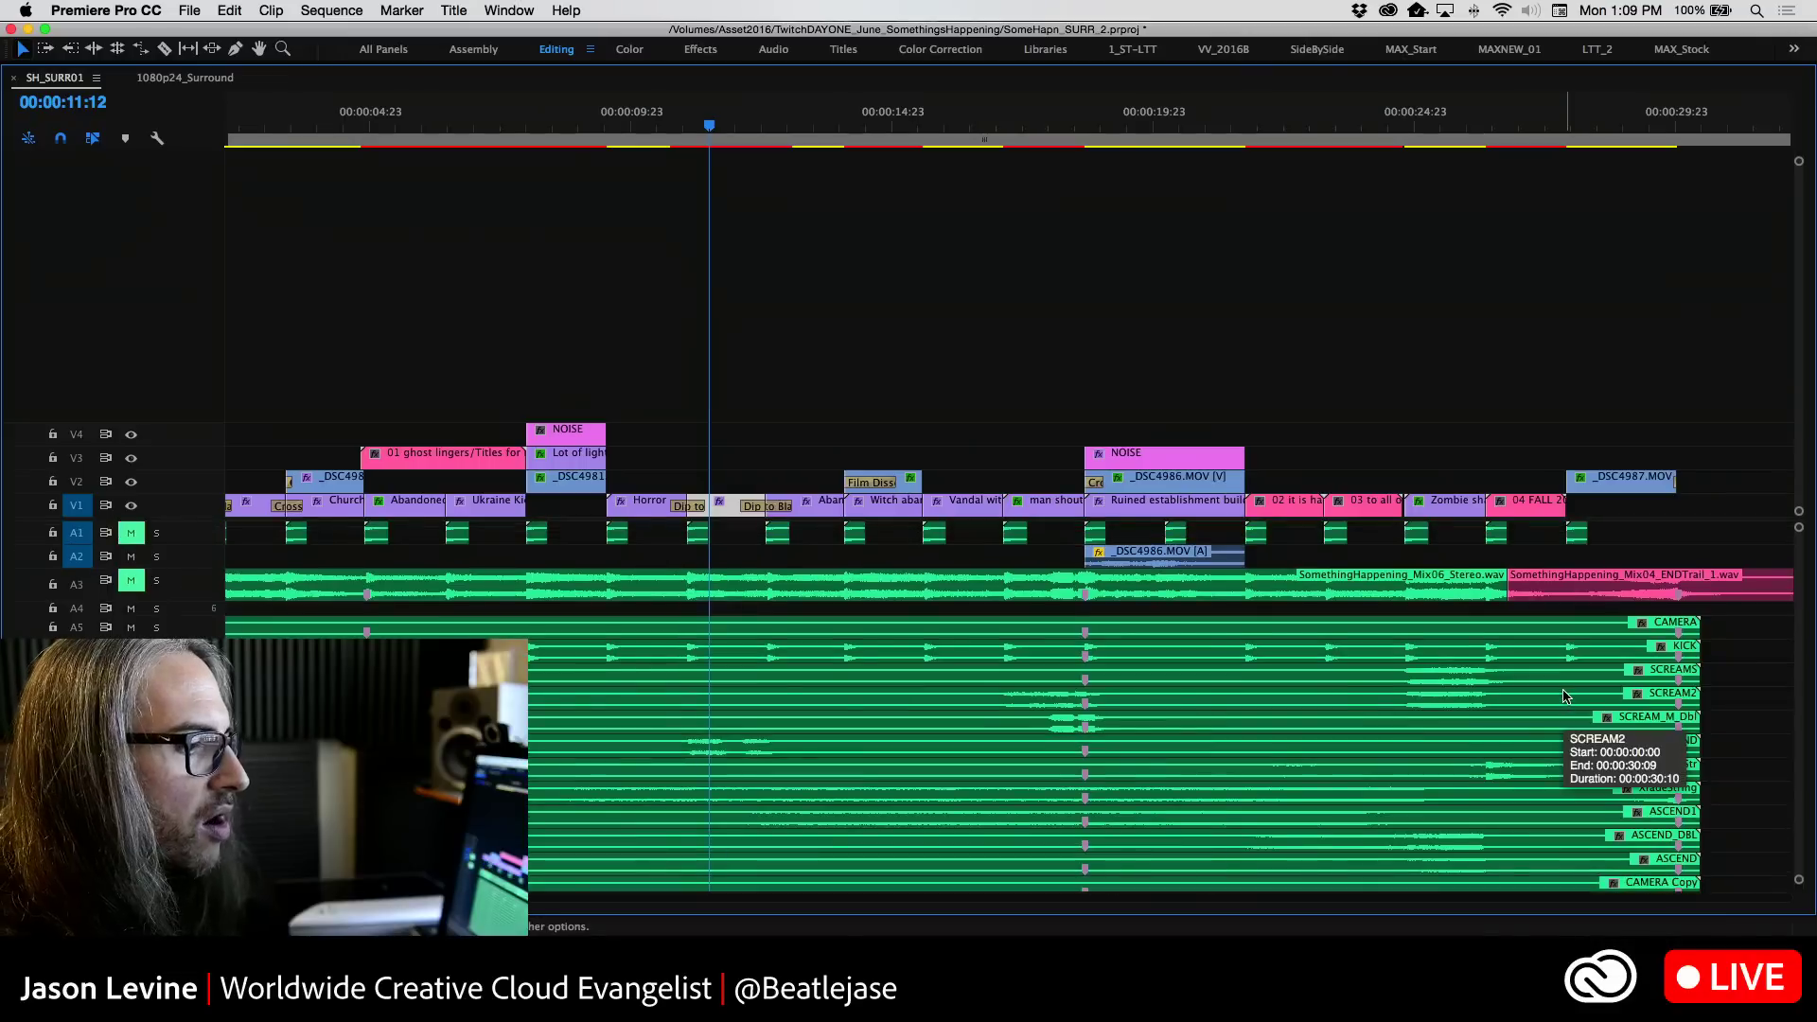
pyautogui.scroll(-6, 1563, 695)
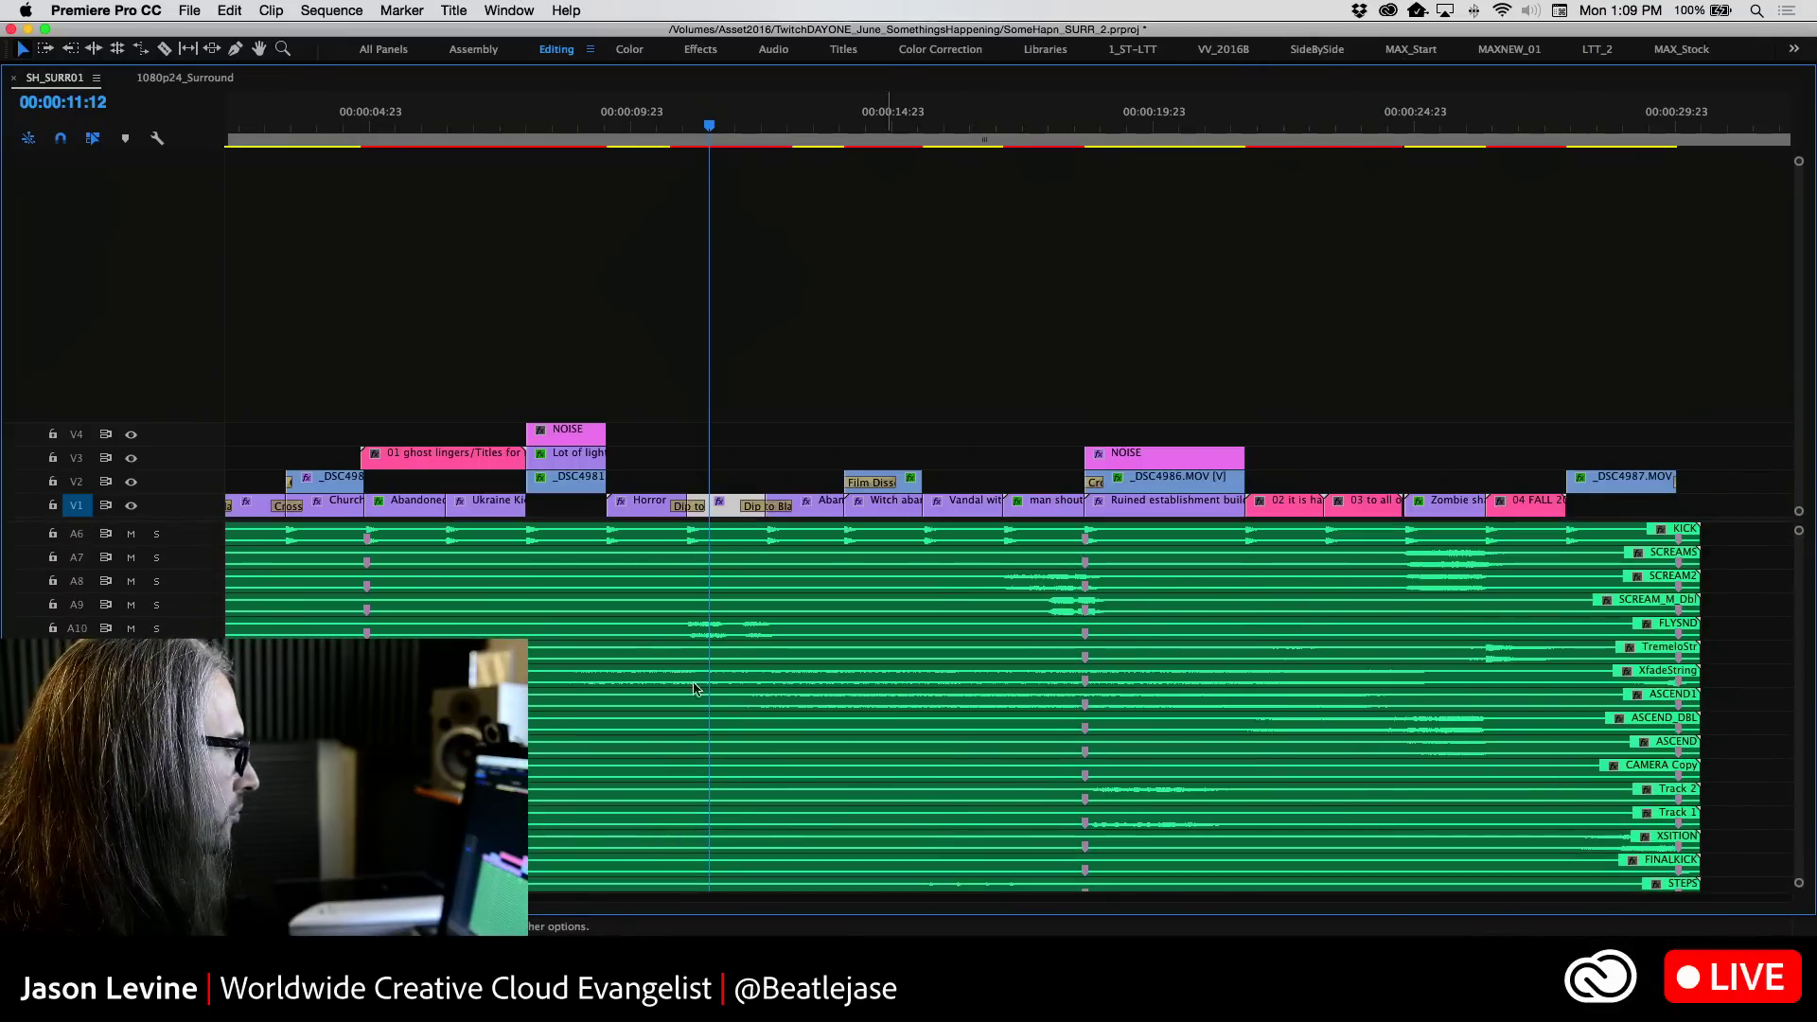
pyautogui.press('`')
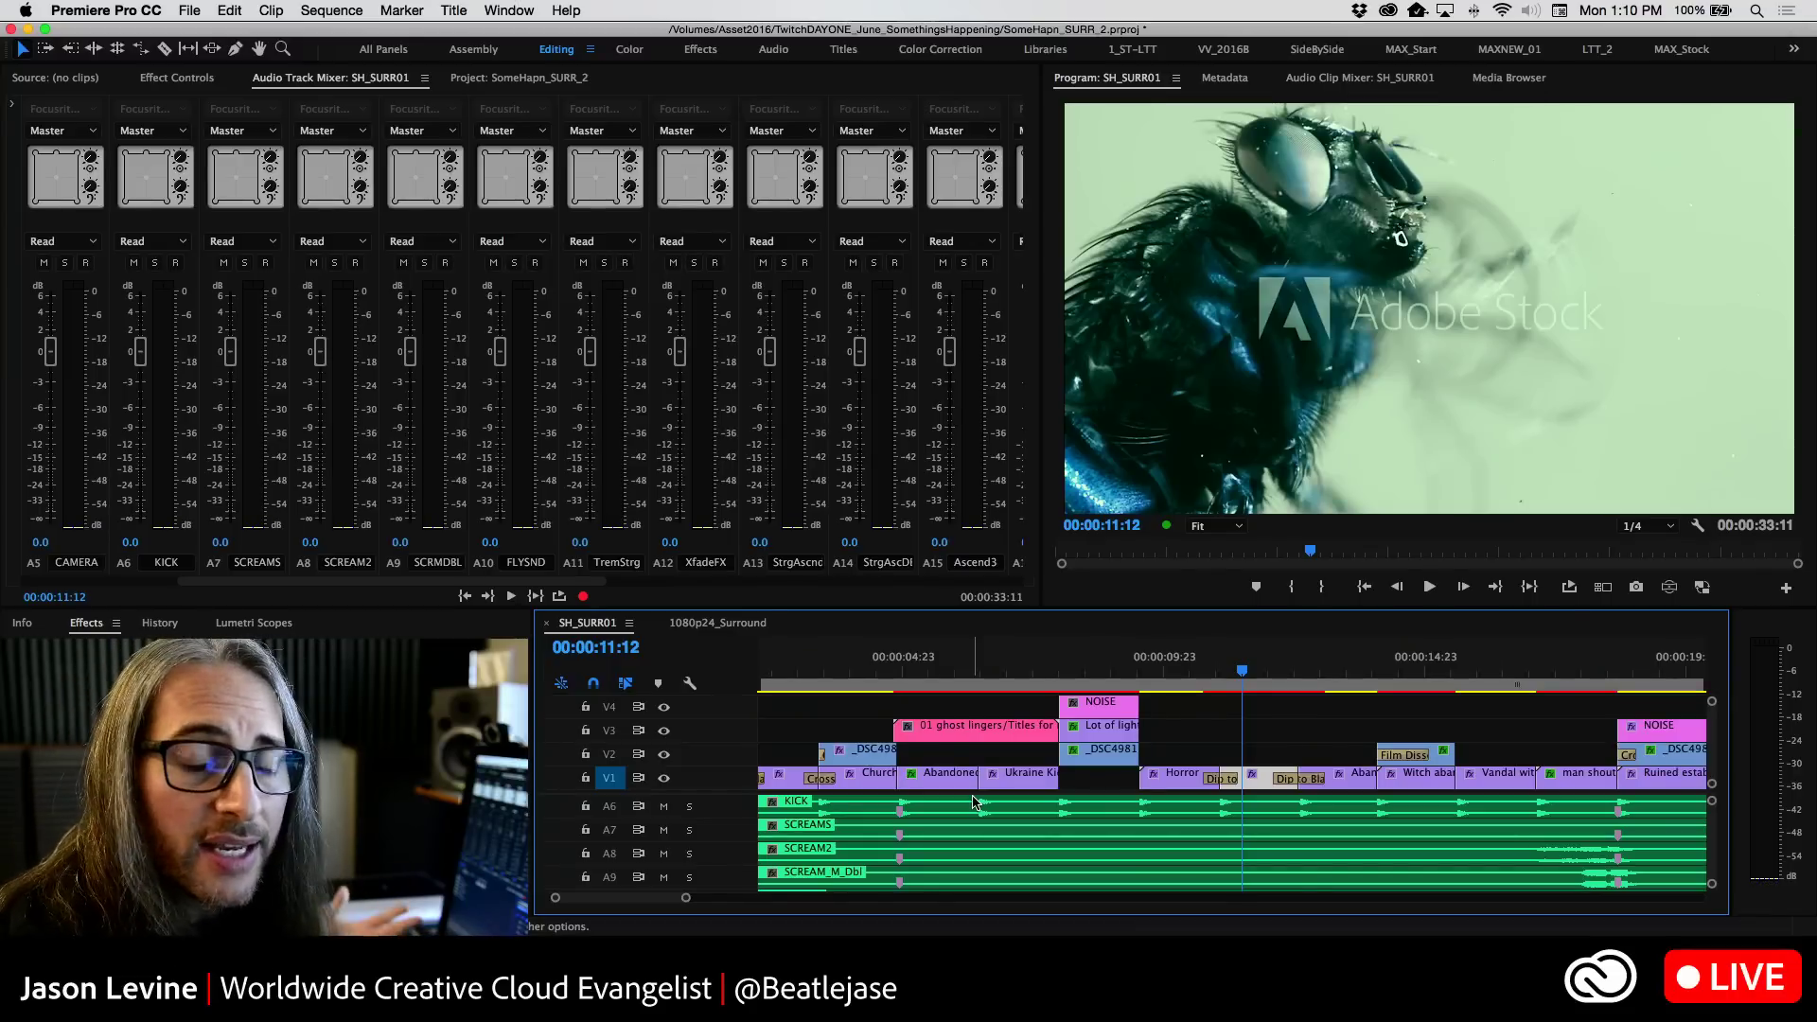
pyautogui.hscroll(-3, 975, 803)
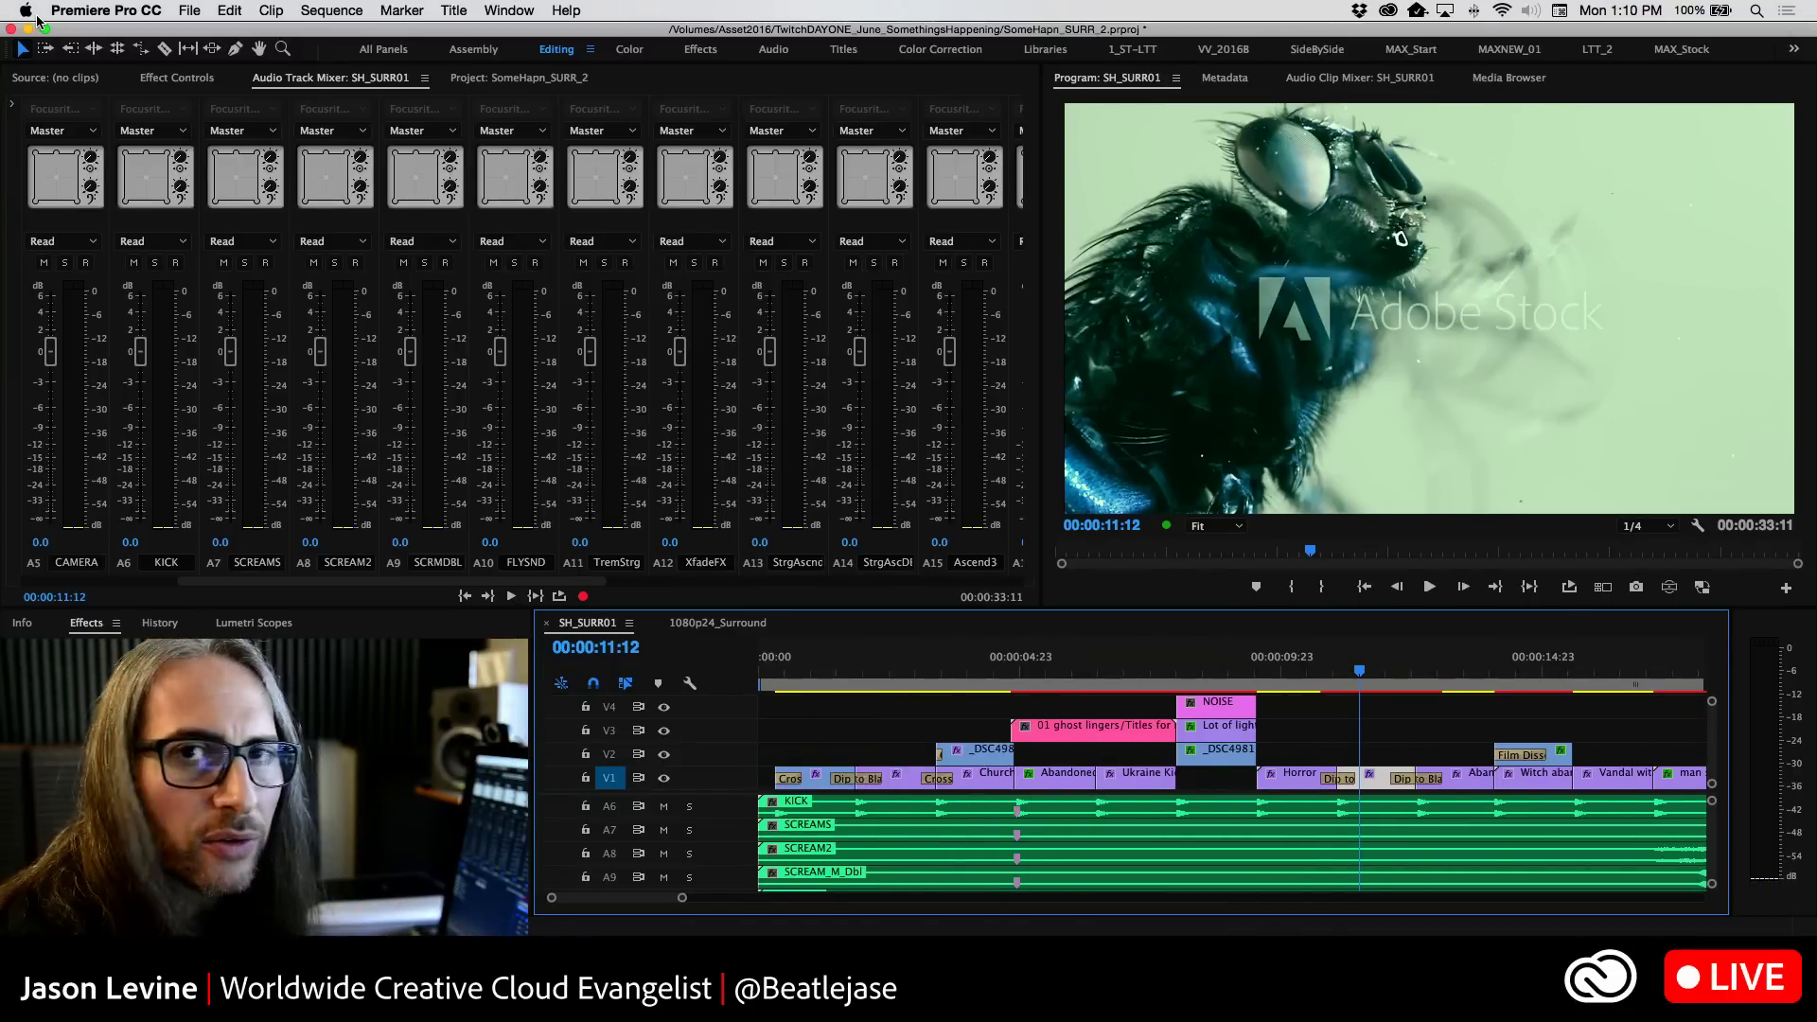
pyautogui.click(26, 11)
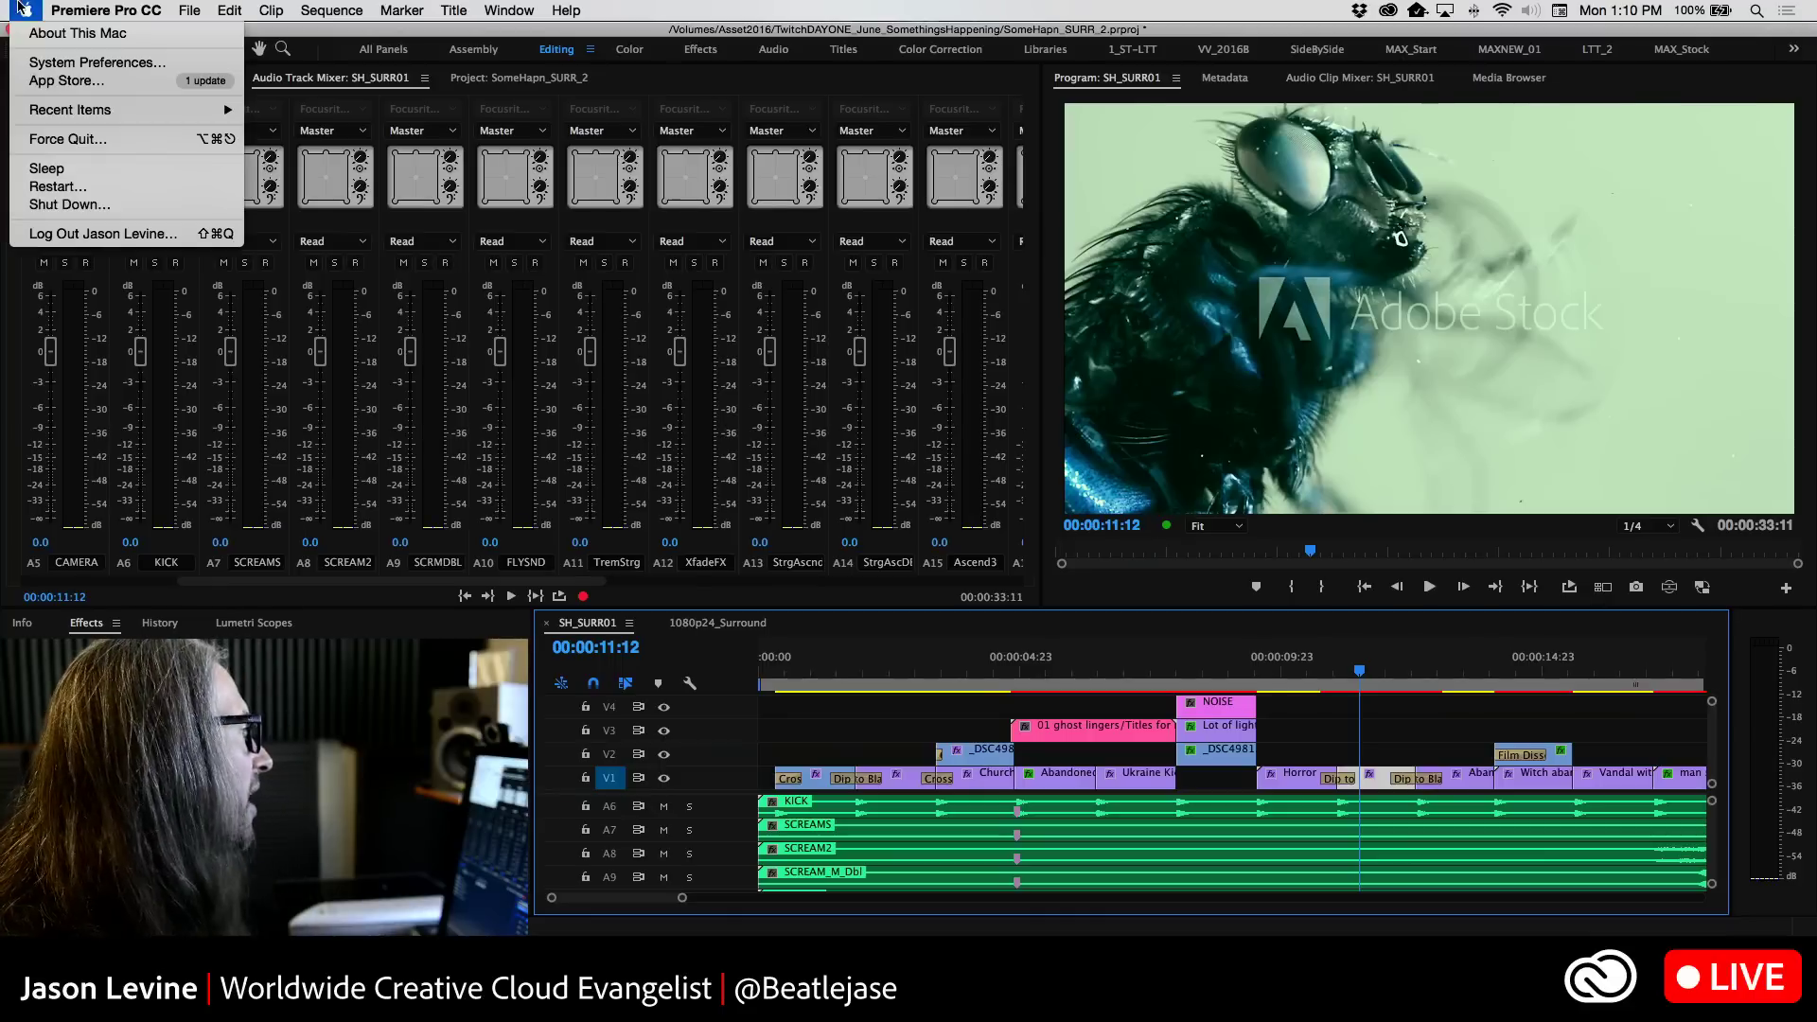
pyautogui.click(90, 63)
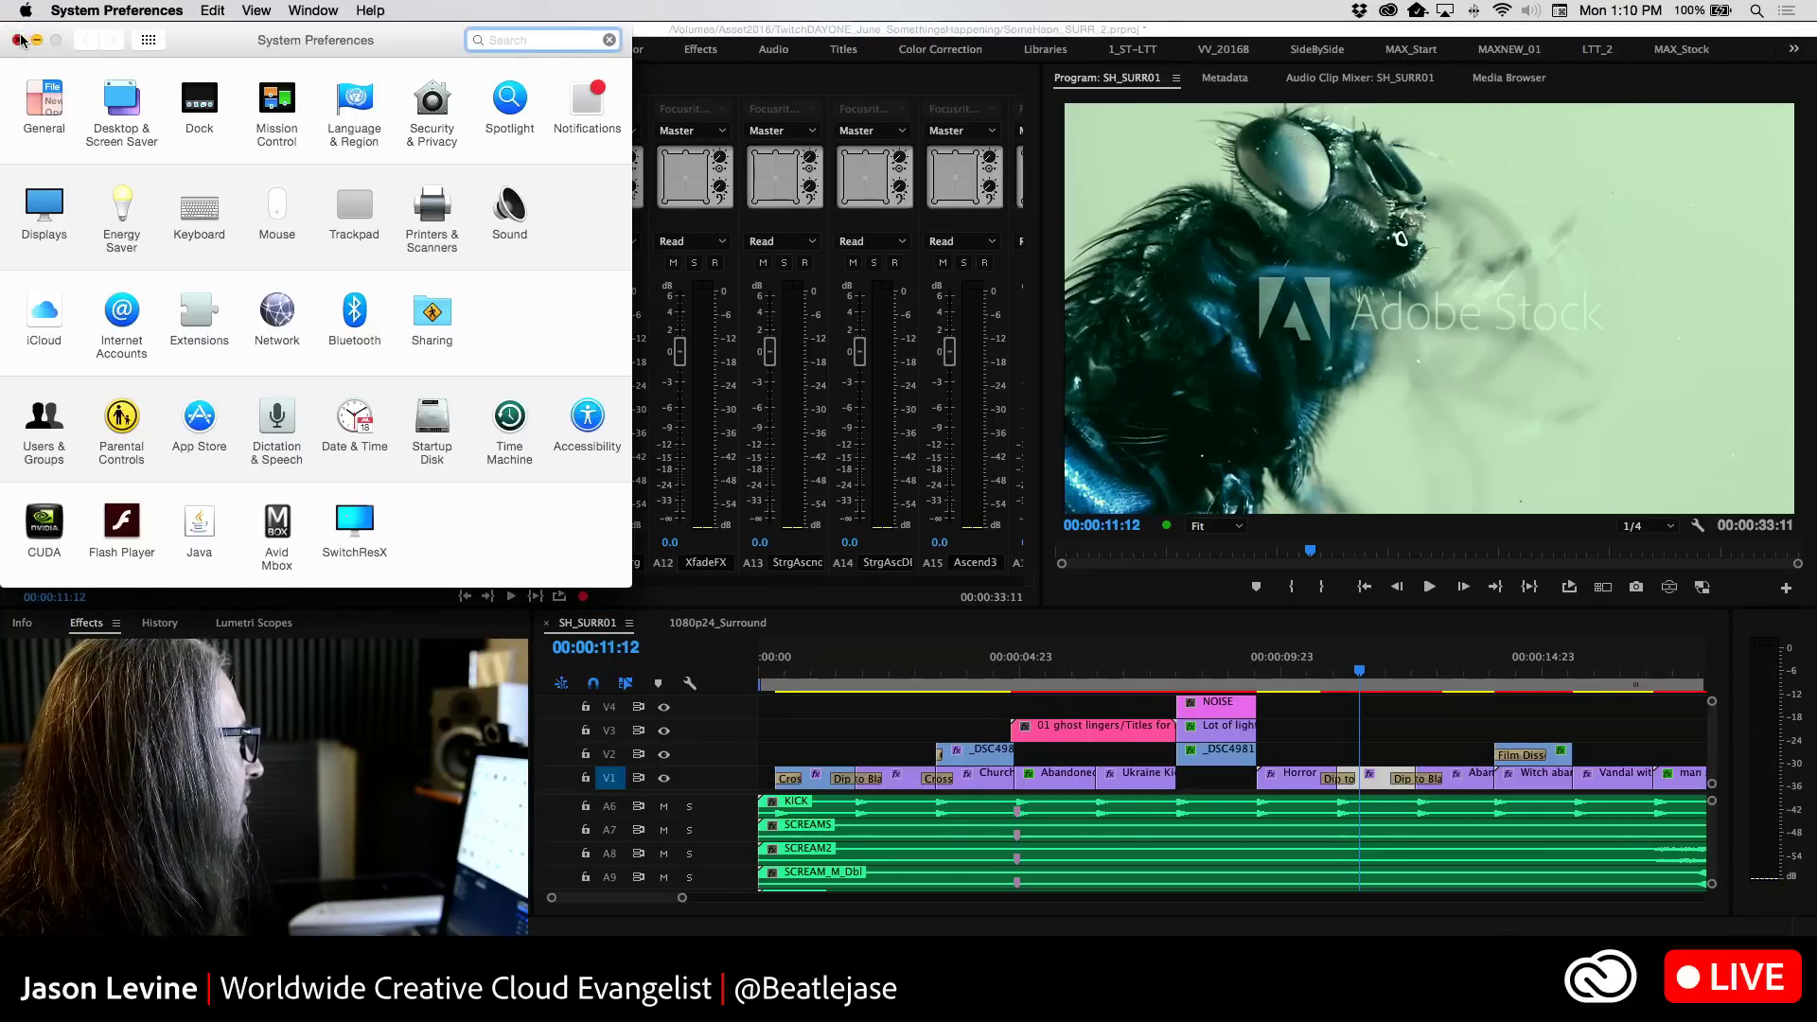
pyautogui.click(18, 39)
# Review the Audio and Audio Hardware preferences, including the 5.1 mixdown type and output mapping, without saving changes
pyautogui.click(106, 11)
pyautogui.moveTo(100, 63)
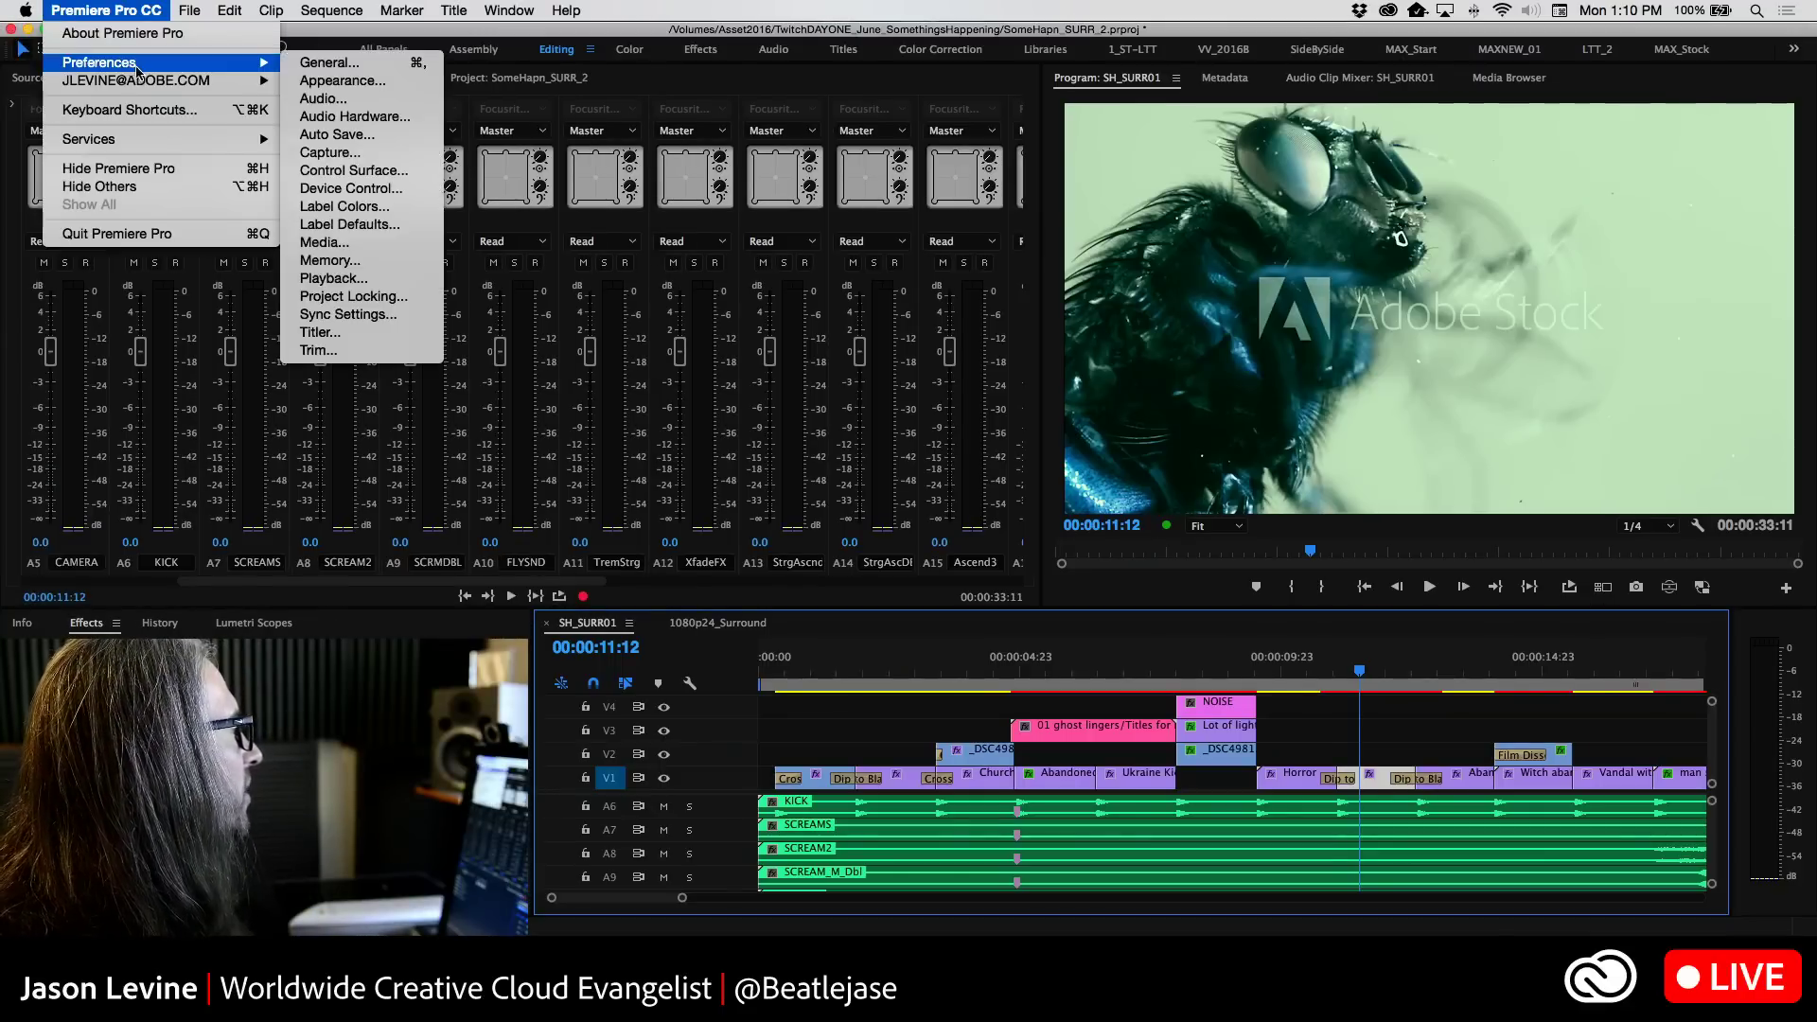
pyautogui.click(367, 100)
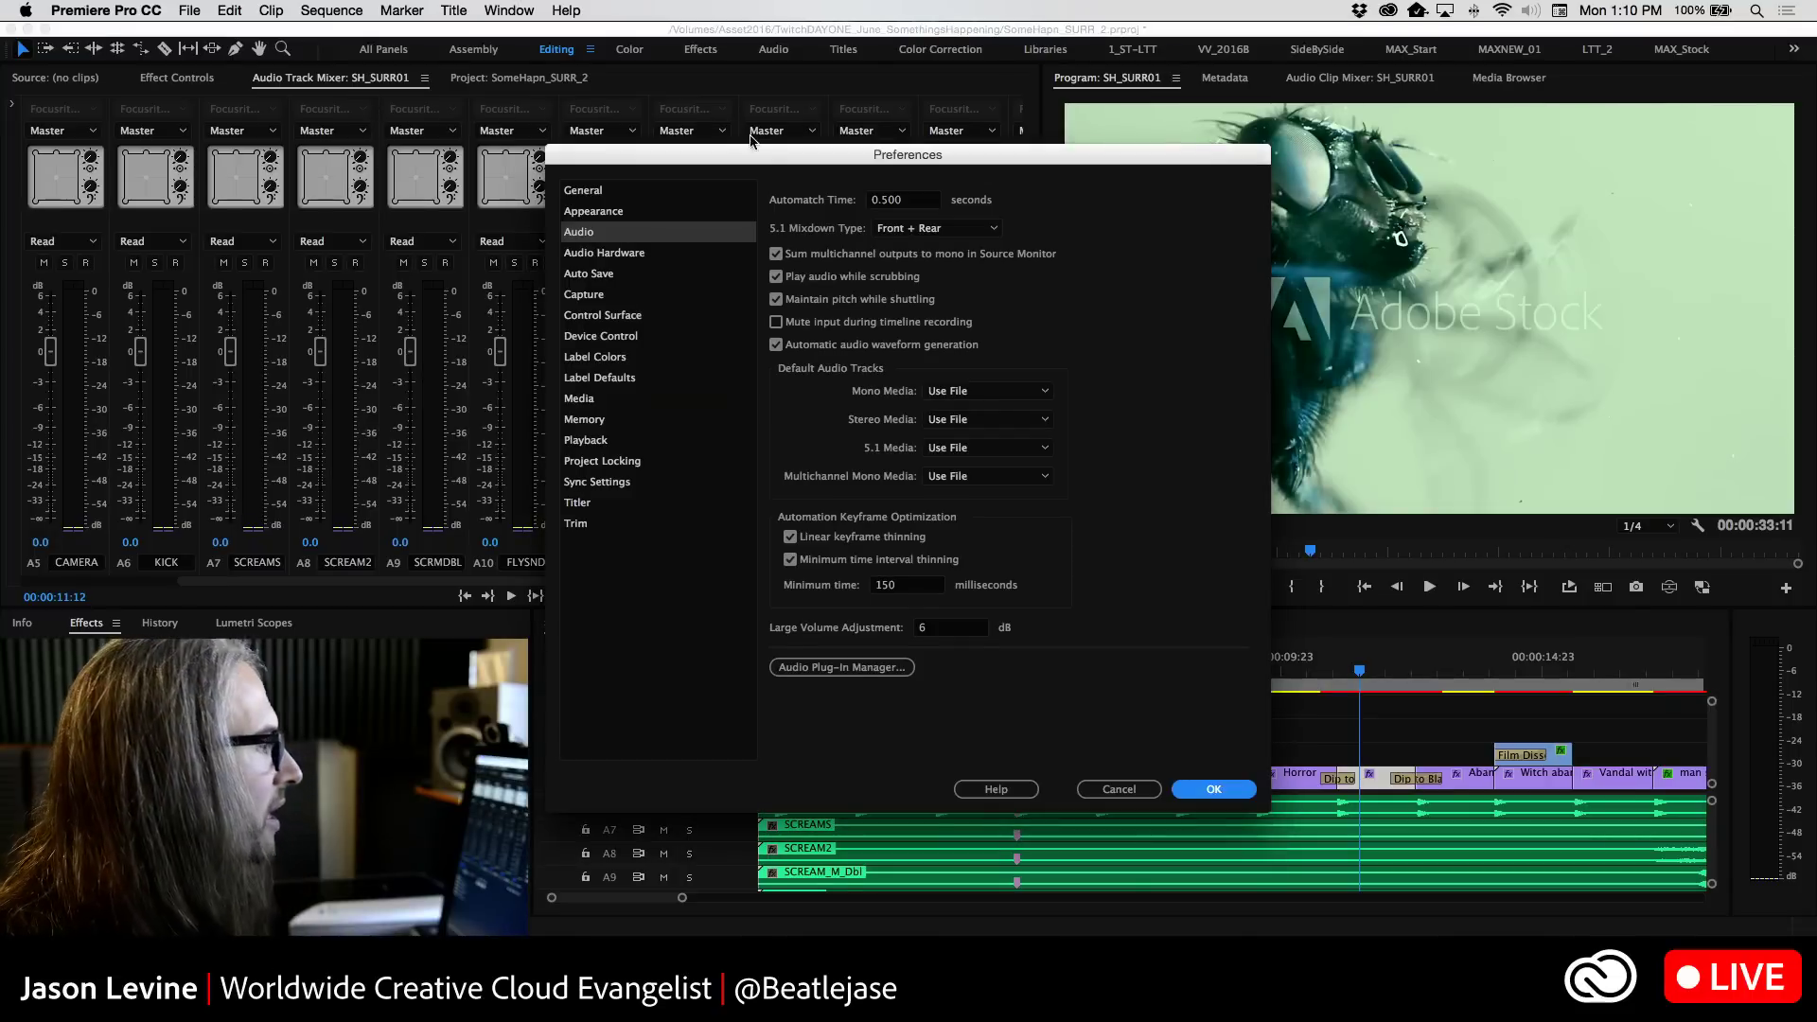
pyautogui.moveTo(793, 155); pyautogui.dragTo(796, 136)
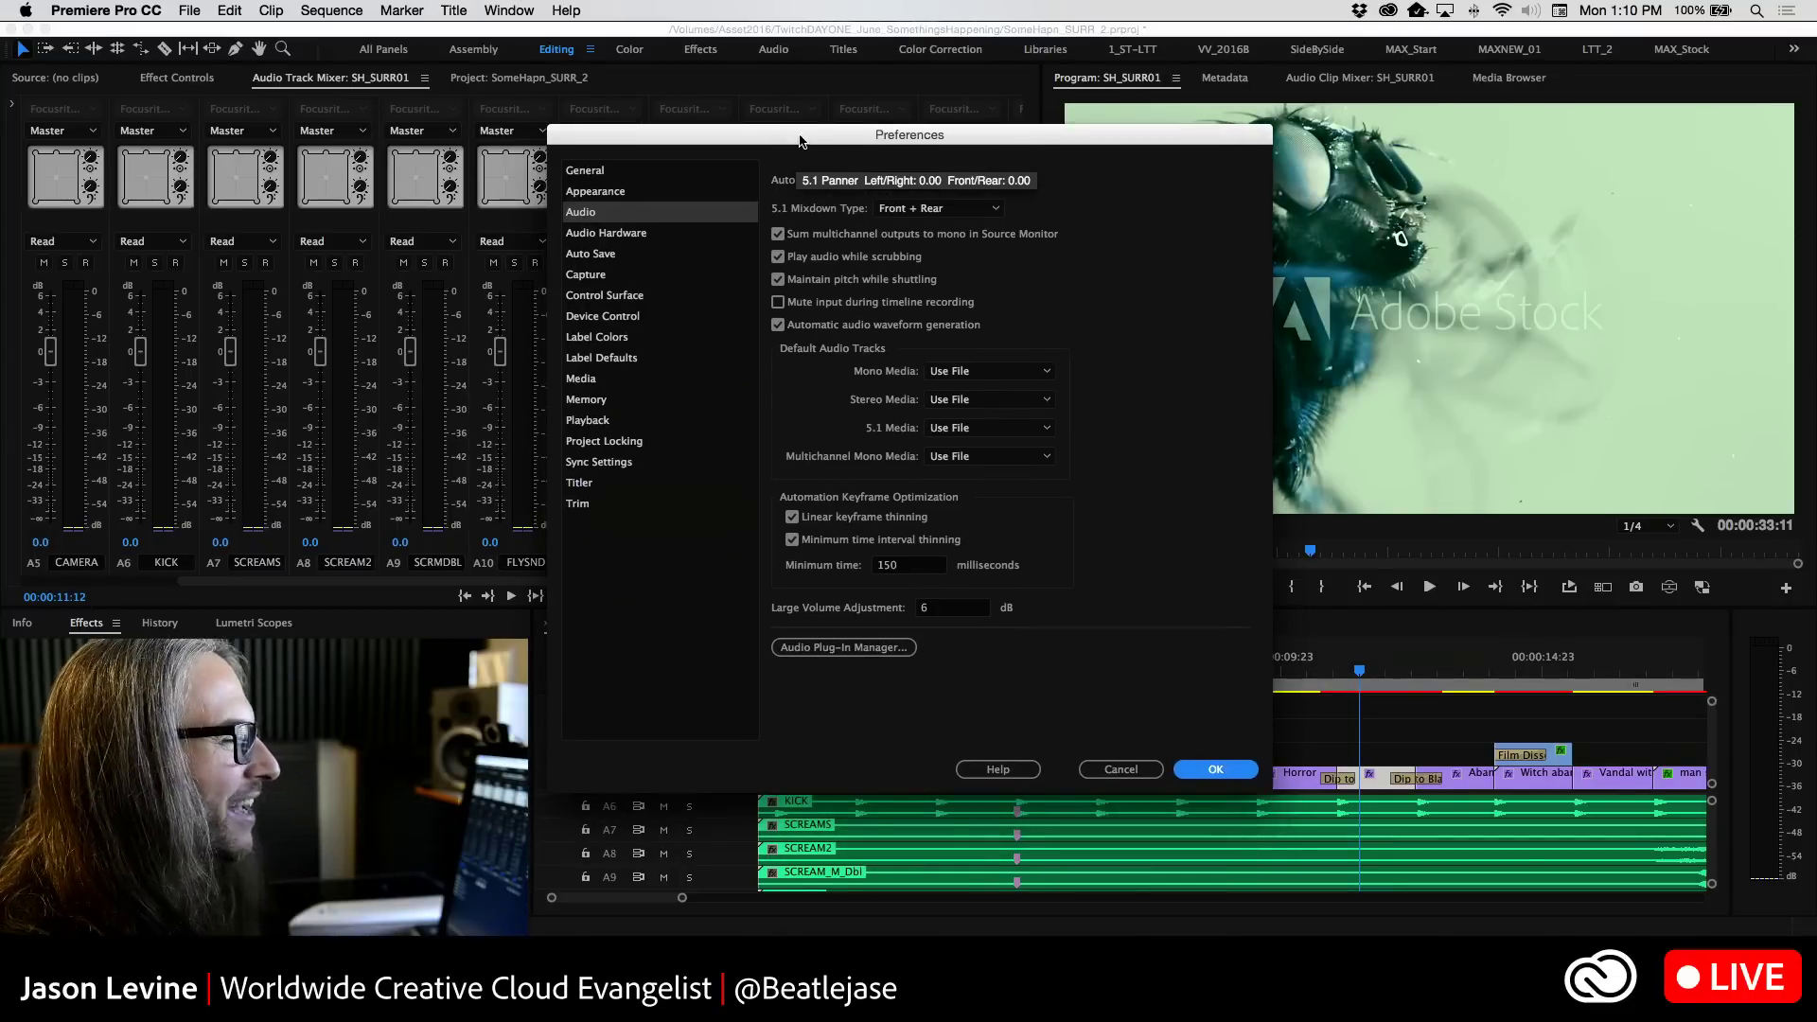
pyautogui.click(596, 234)
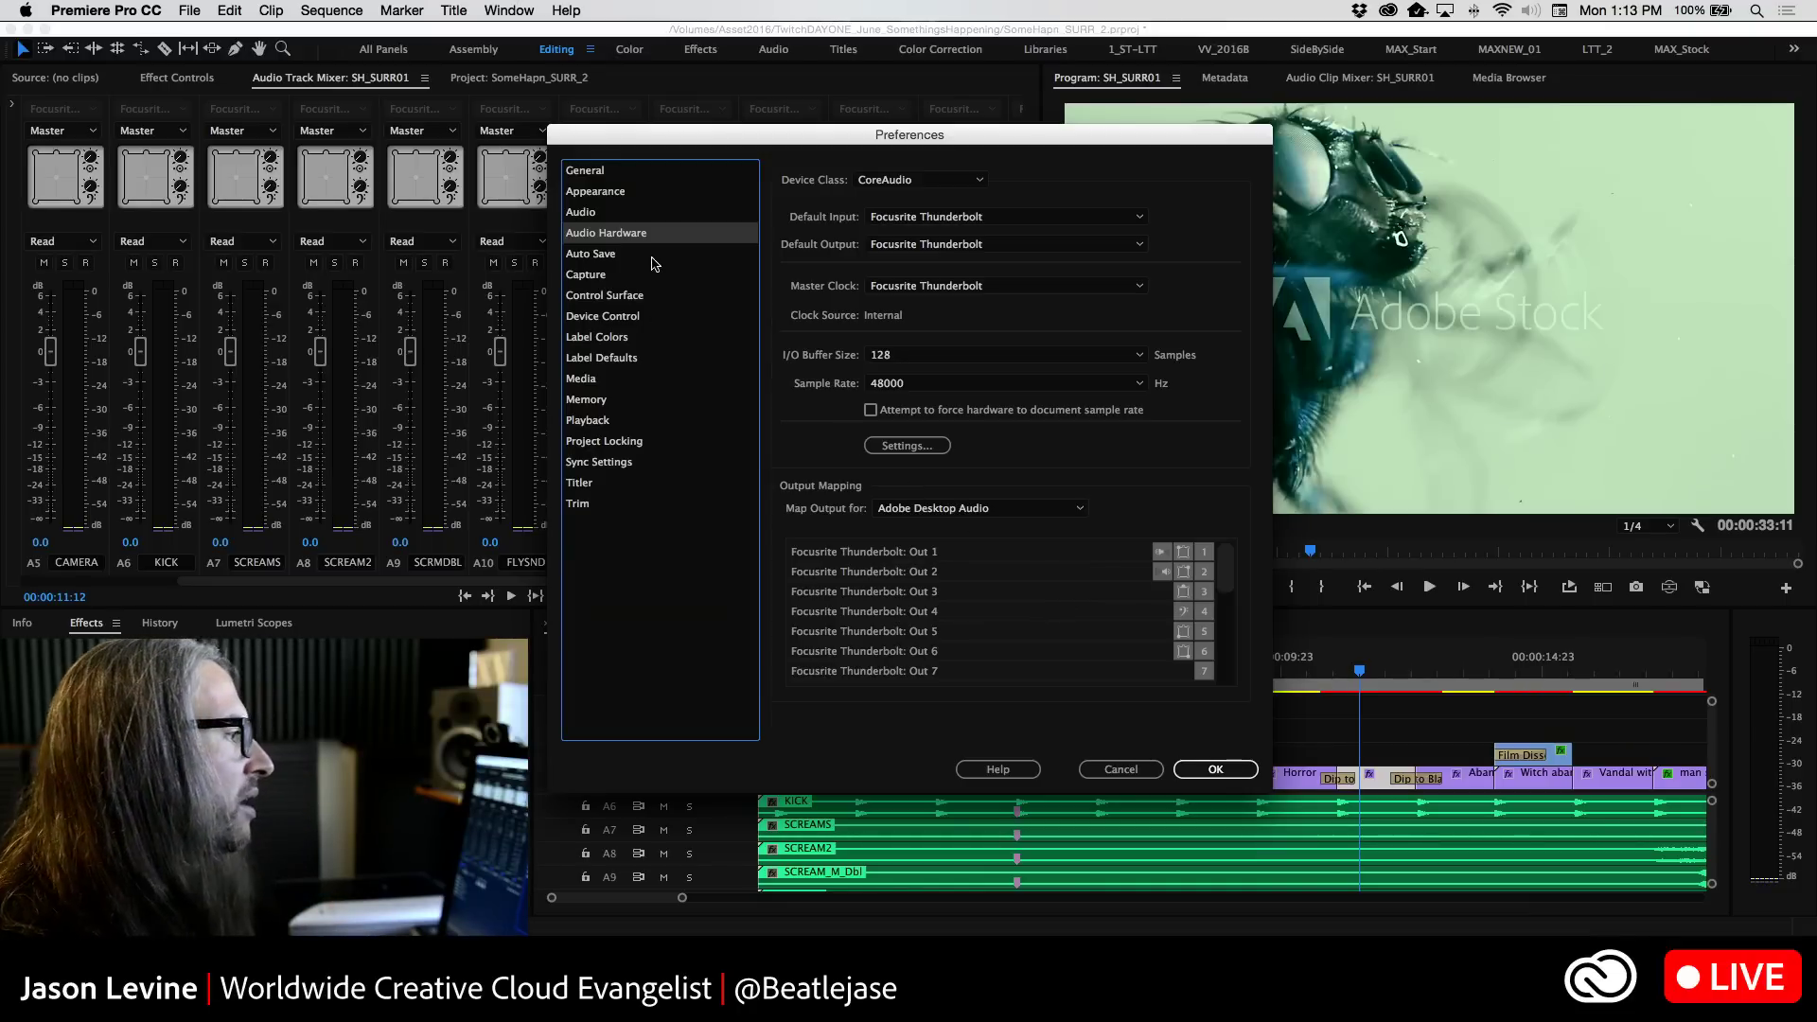
pyautogui.click(629, 214)
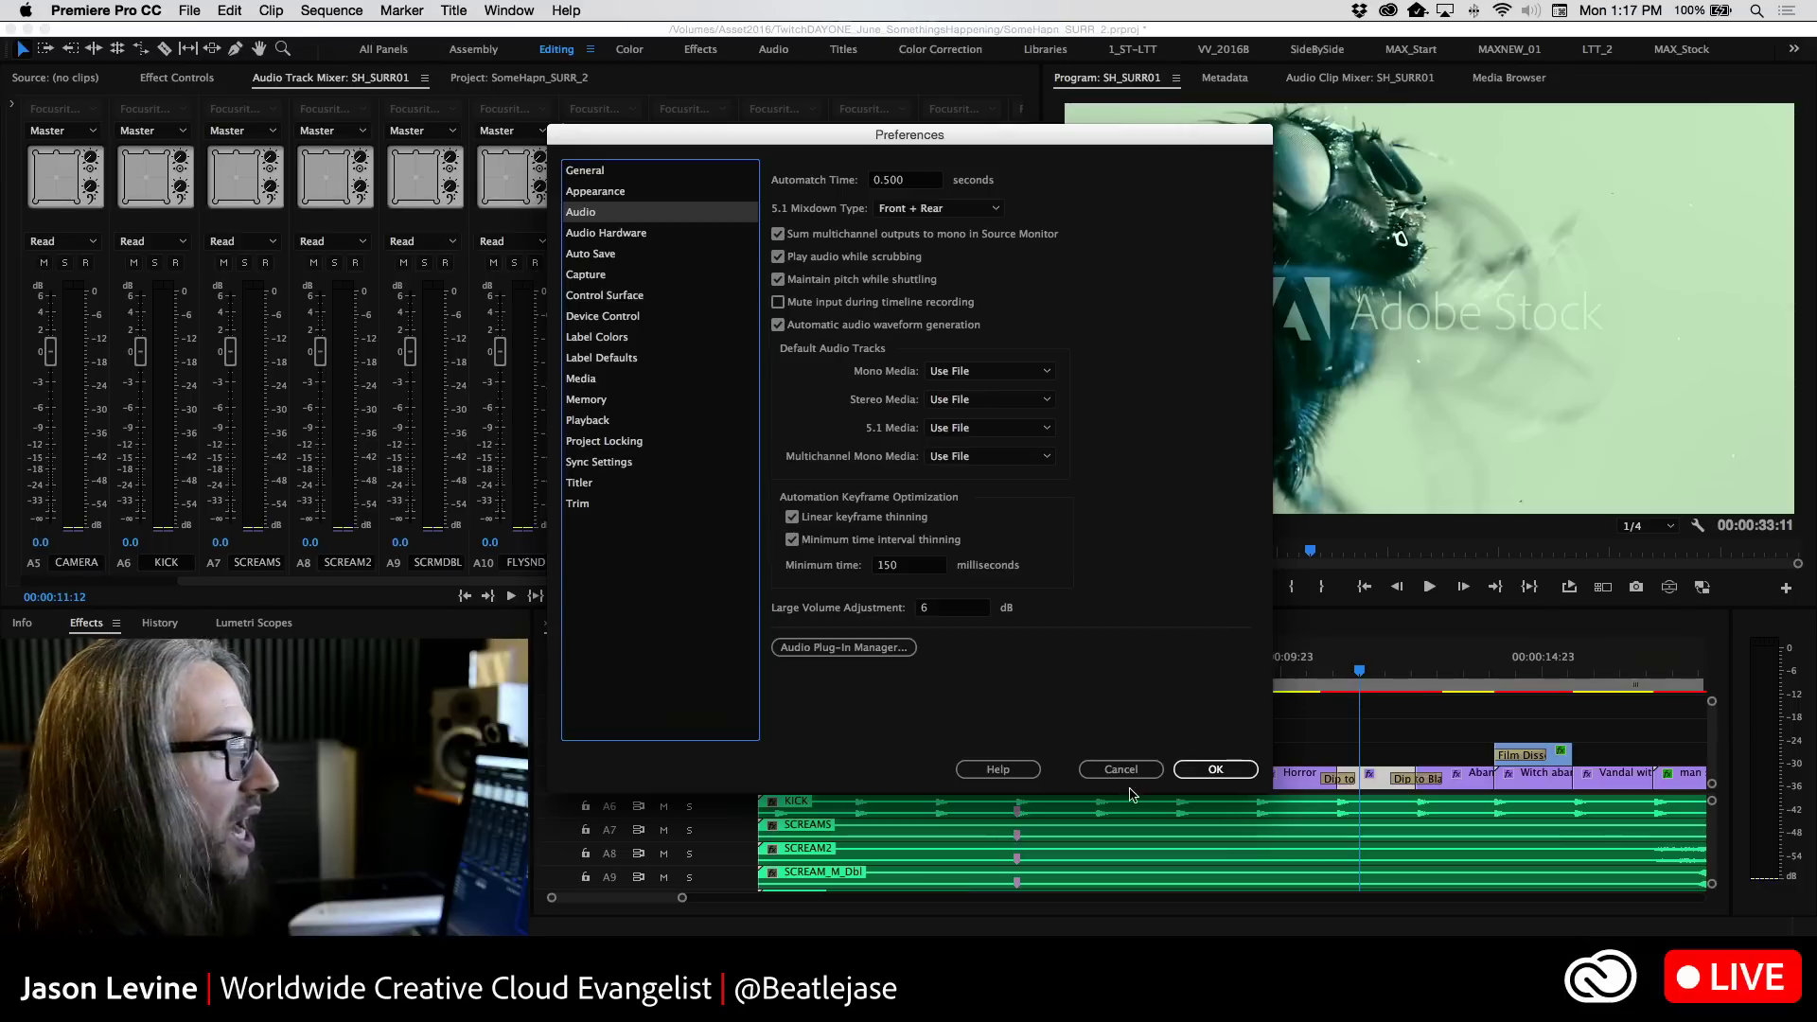
pyautogui.click(1101, 771)
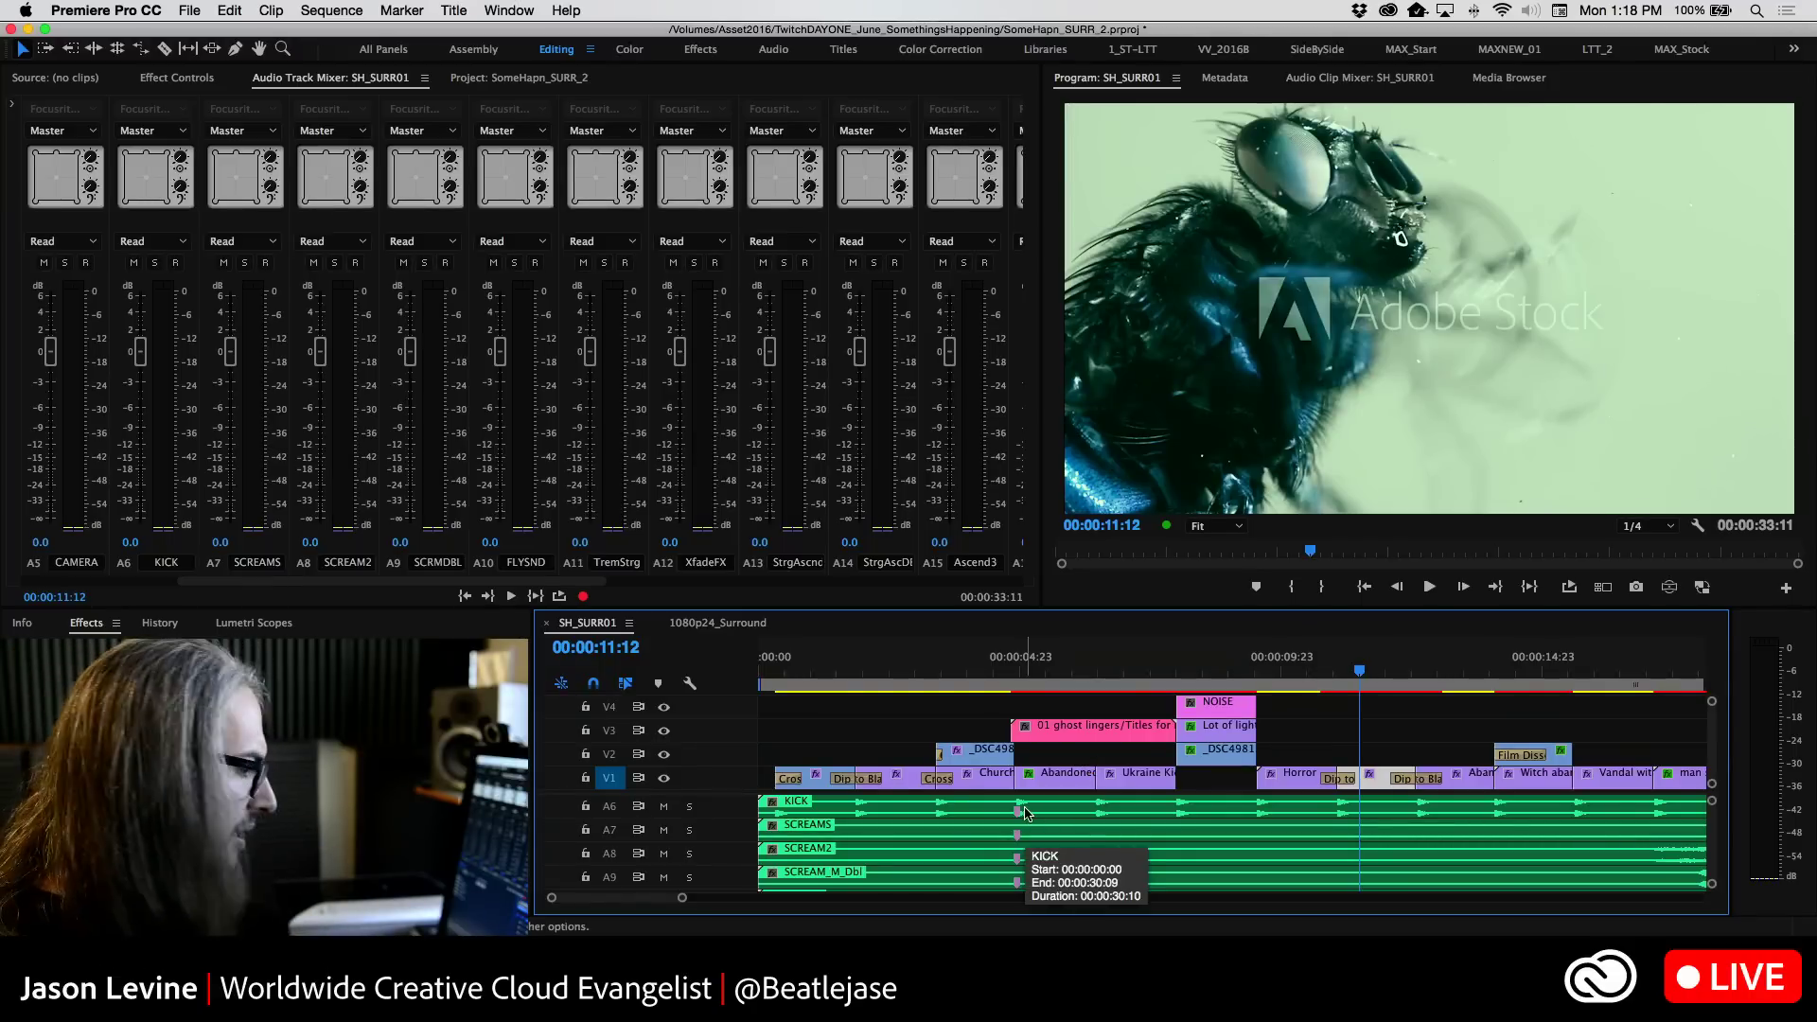
# Look through the lower audio tracks in the enlarged timeline and the mixer channels from Ascend3 to LightSFX
pyautogui.press('`')
pyautogui.scroll(-3, 1027, 757)
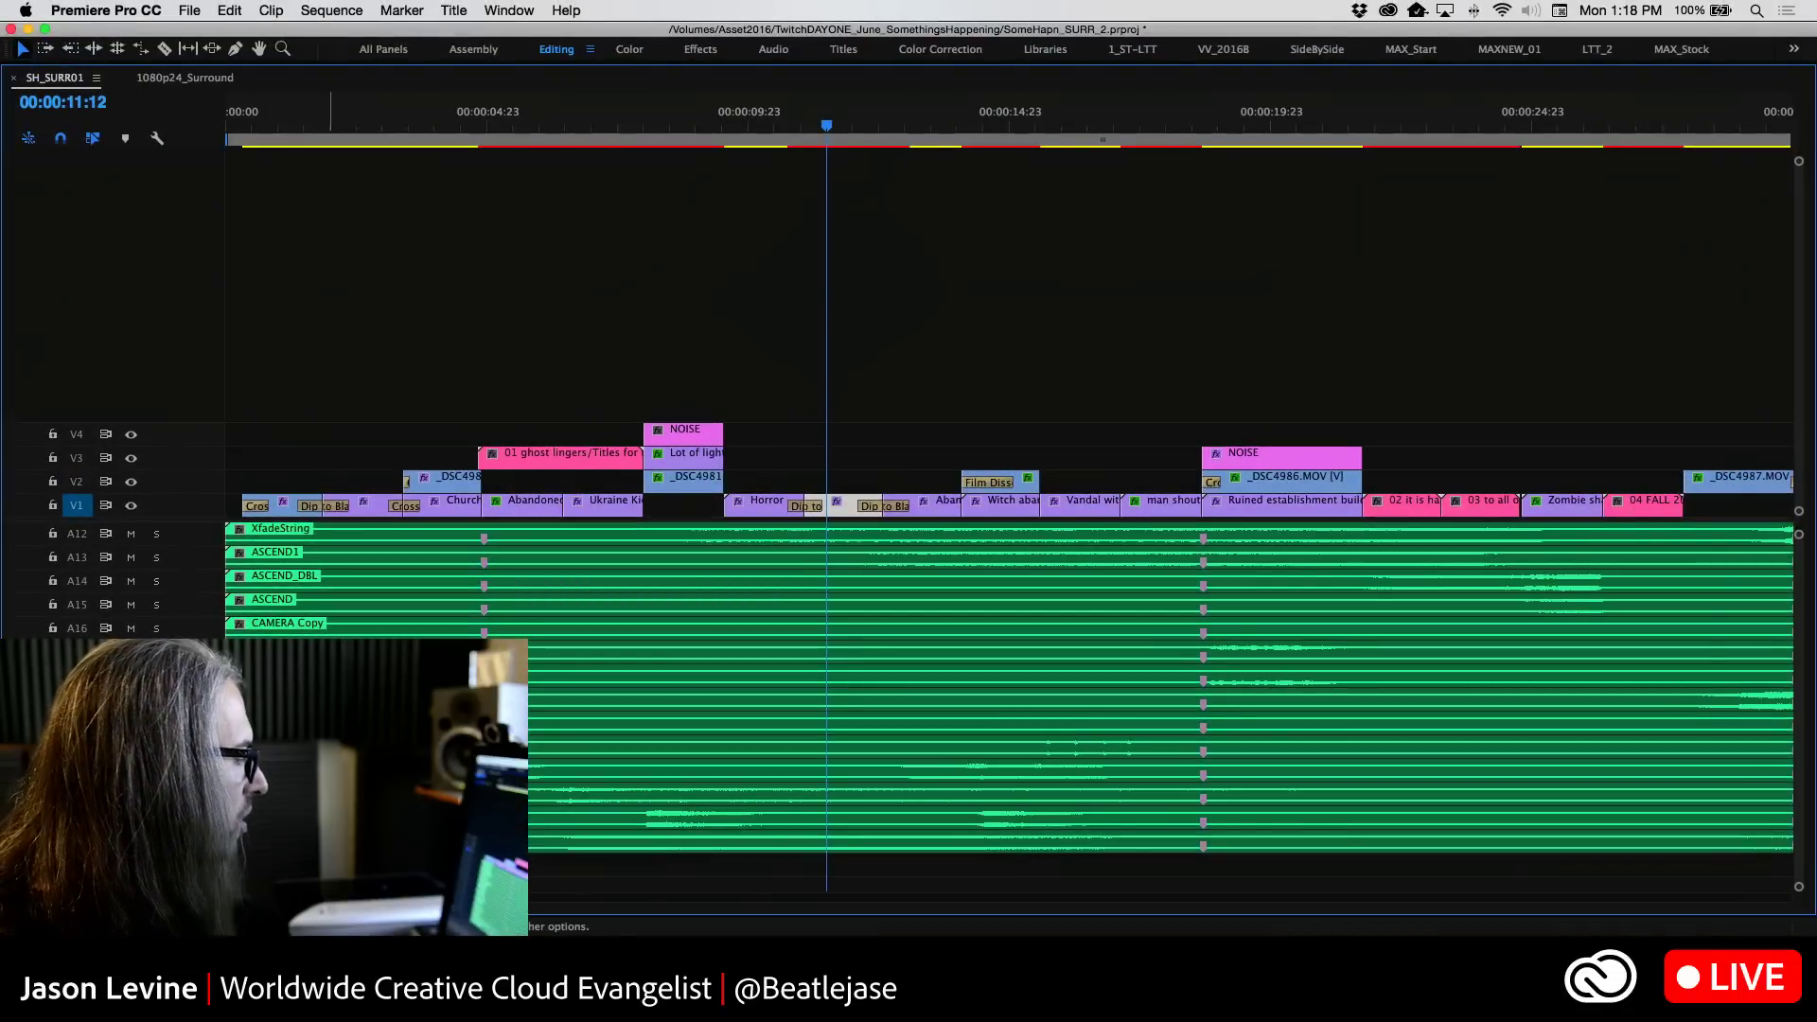
pyautogui.press('`')
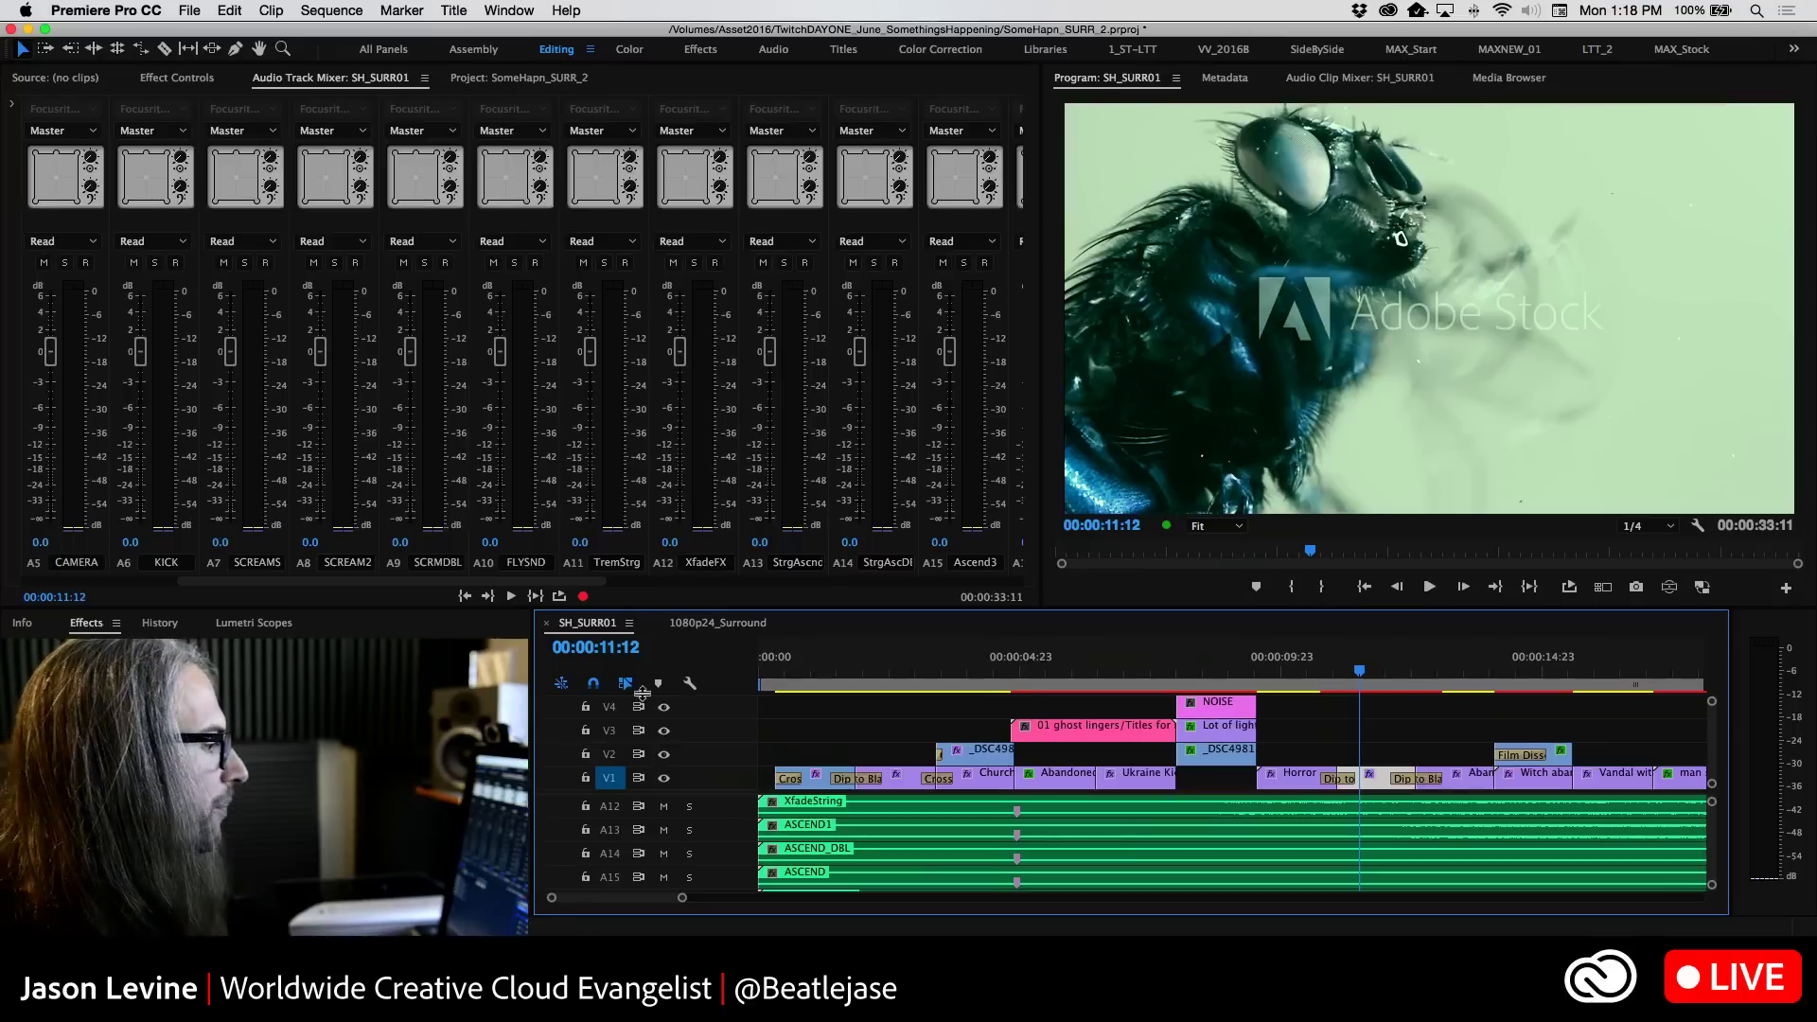
pyautogui.moveTo(434, 582); pyautogui.dragTo(828, 588)
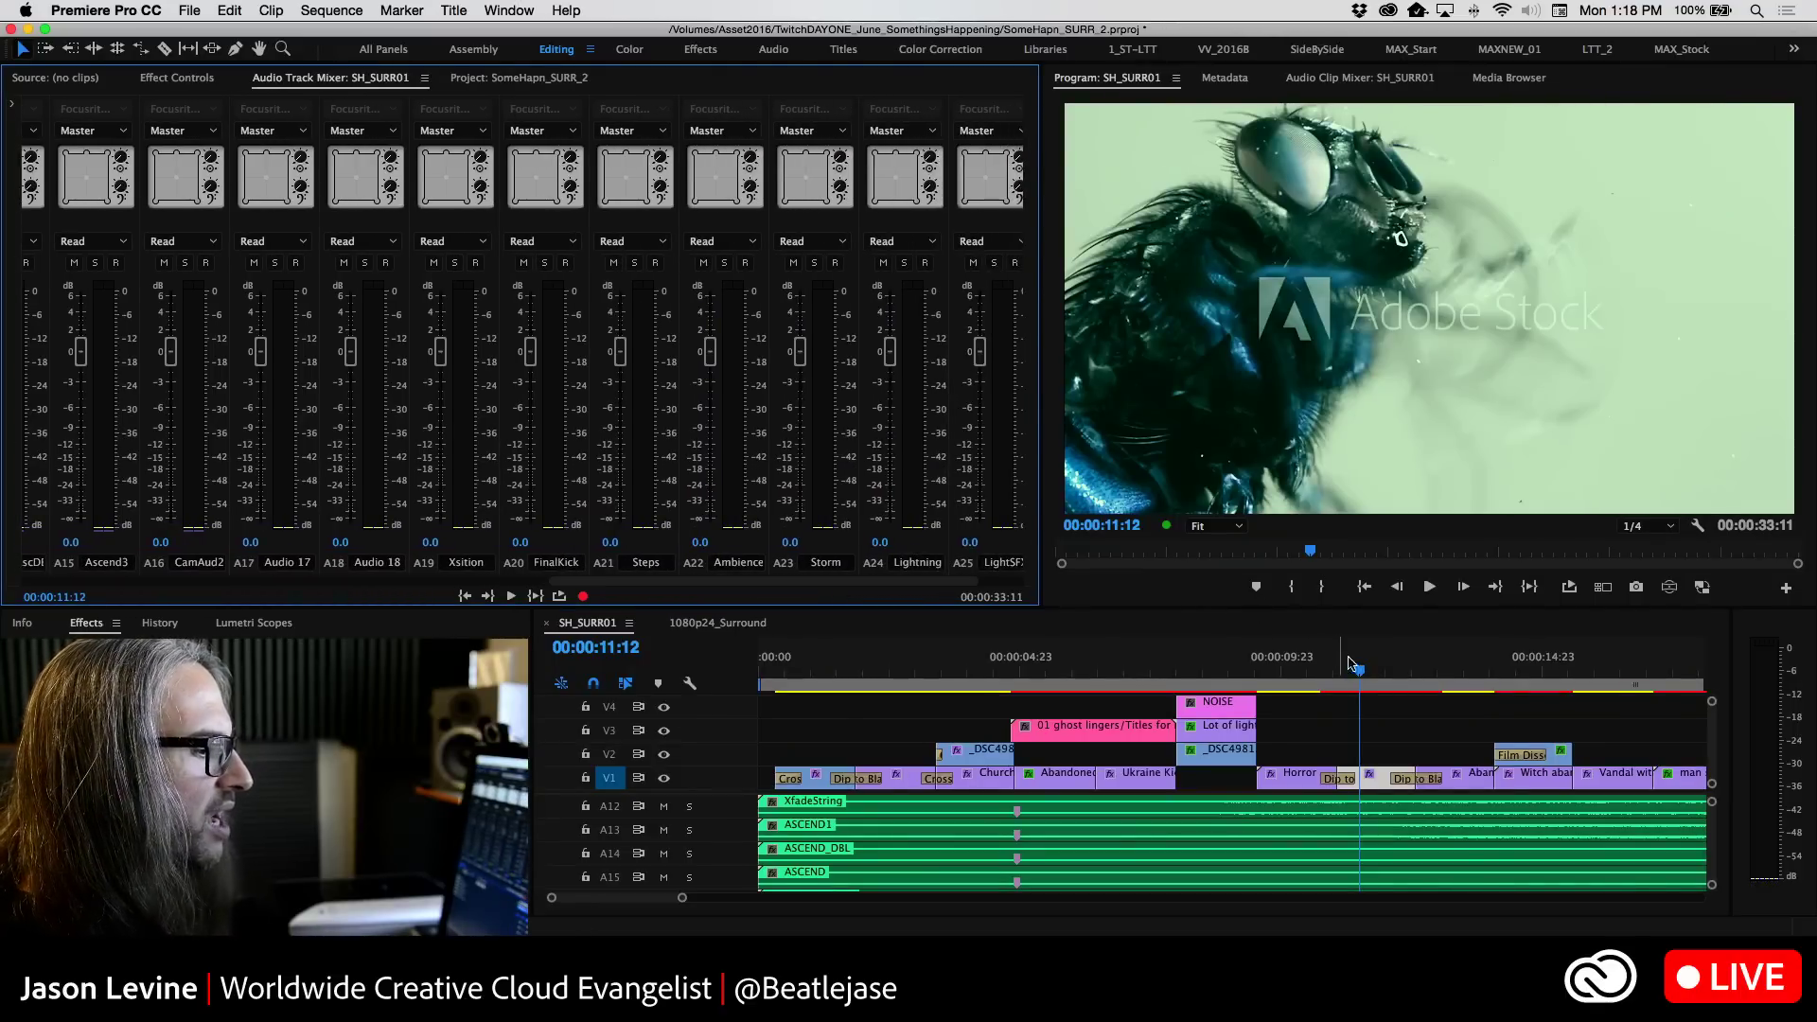
# Play the sequence from the start to watch the track levels, and return the playhead to 00:00:00:00
pyautogui.moveTo(1350, 662); pyautogui.dragTo(750, 670)
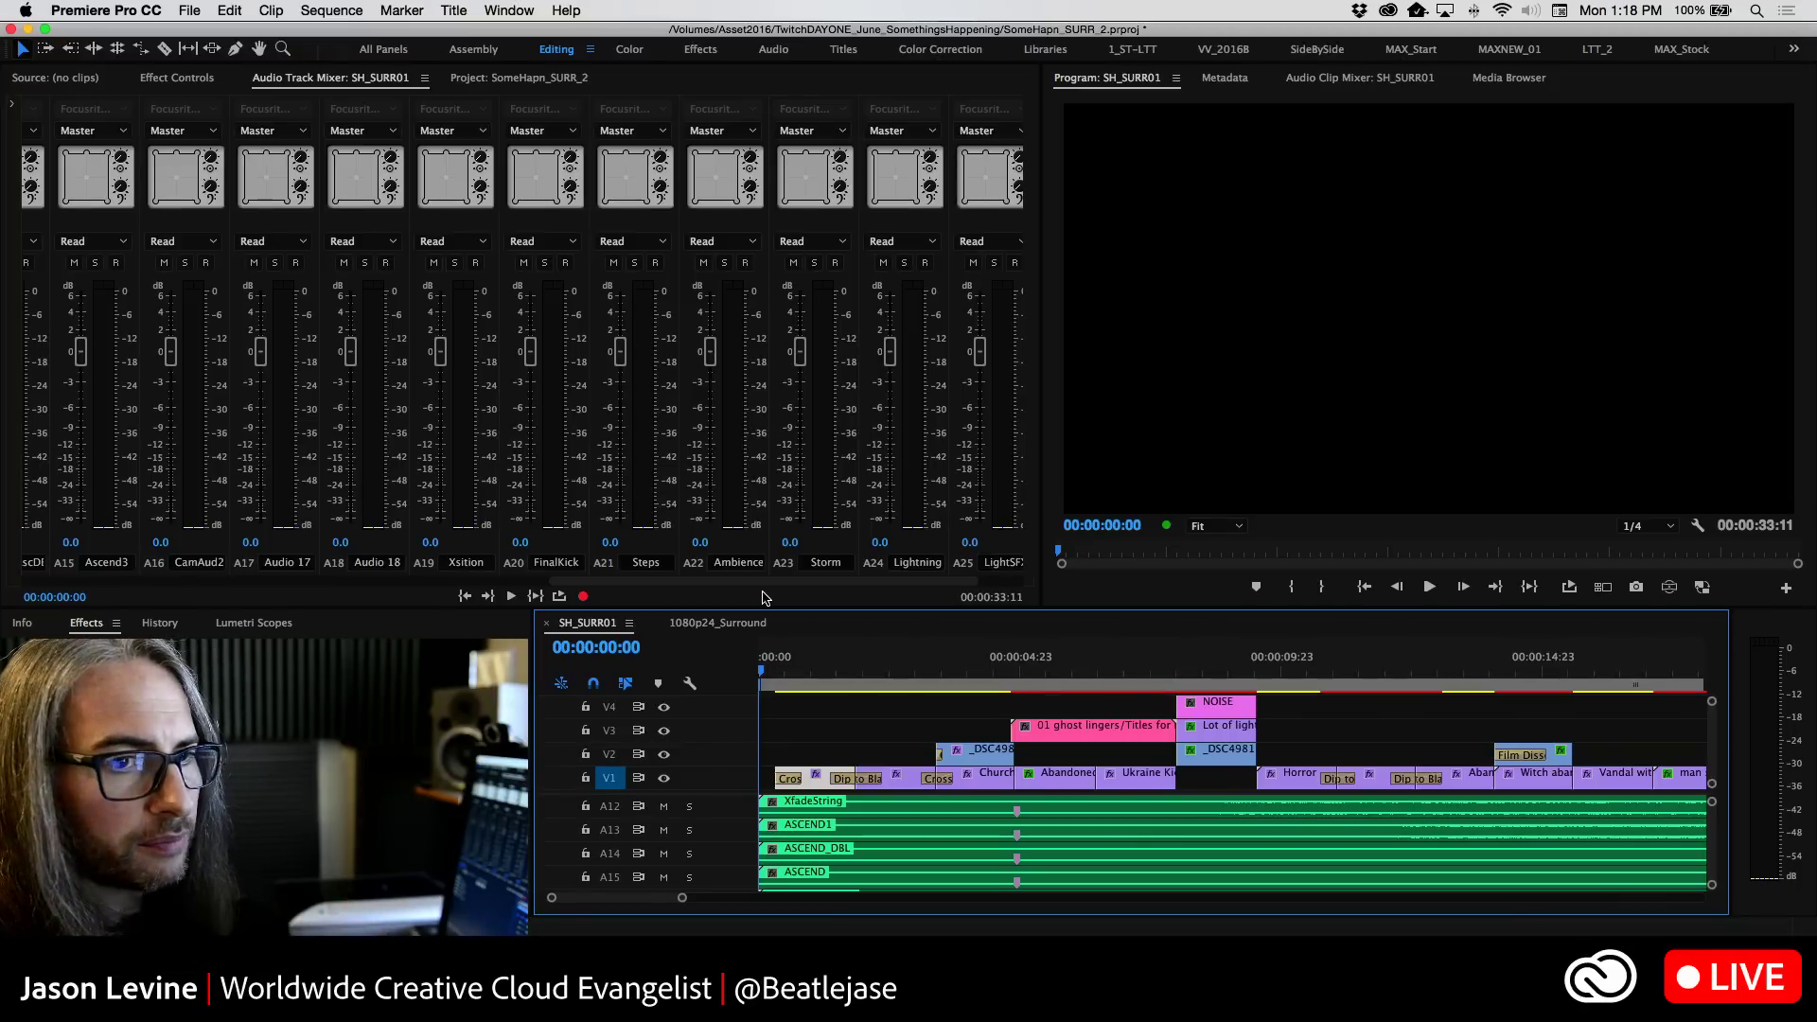
pyautogui.press('space')
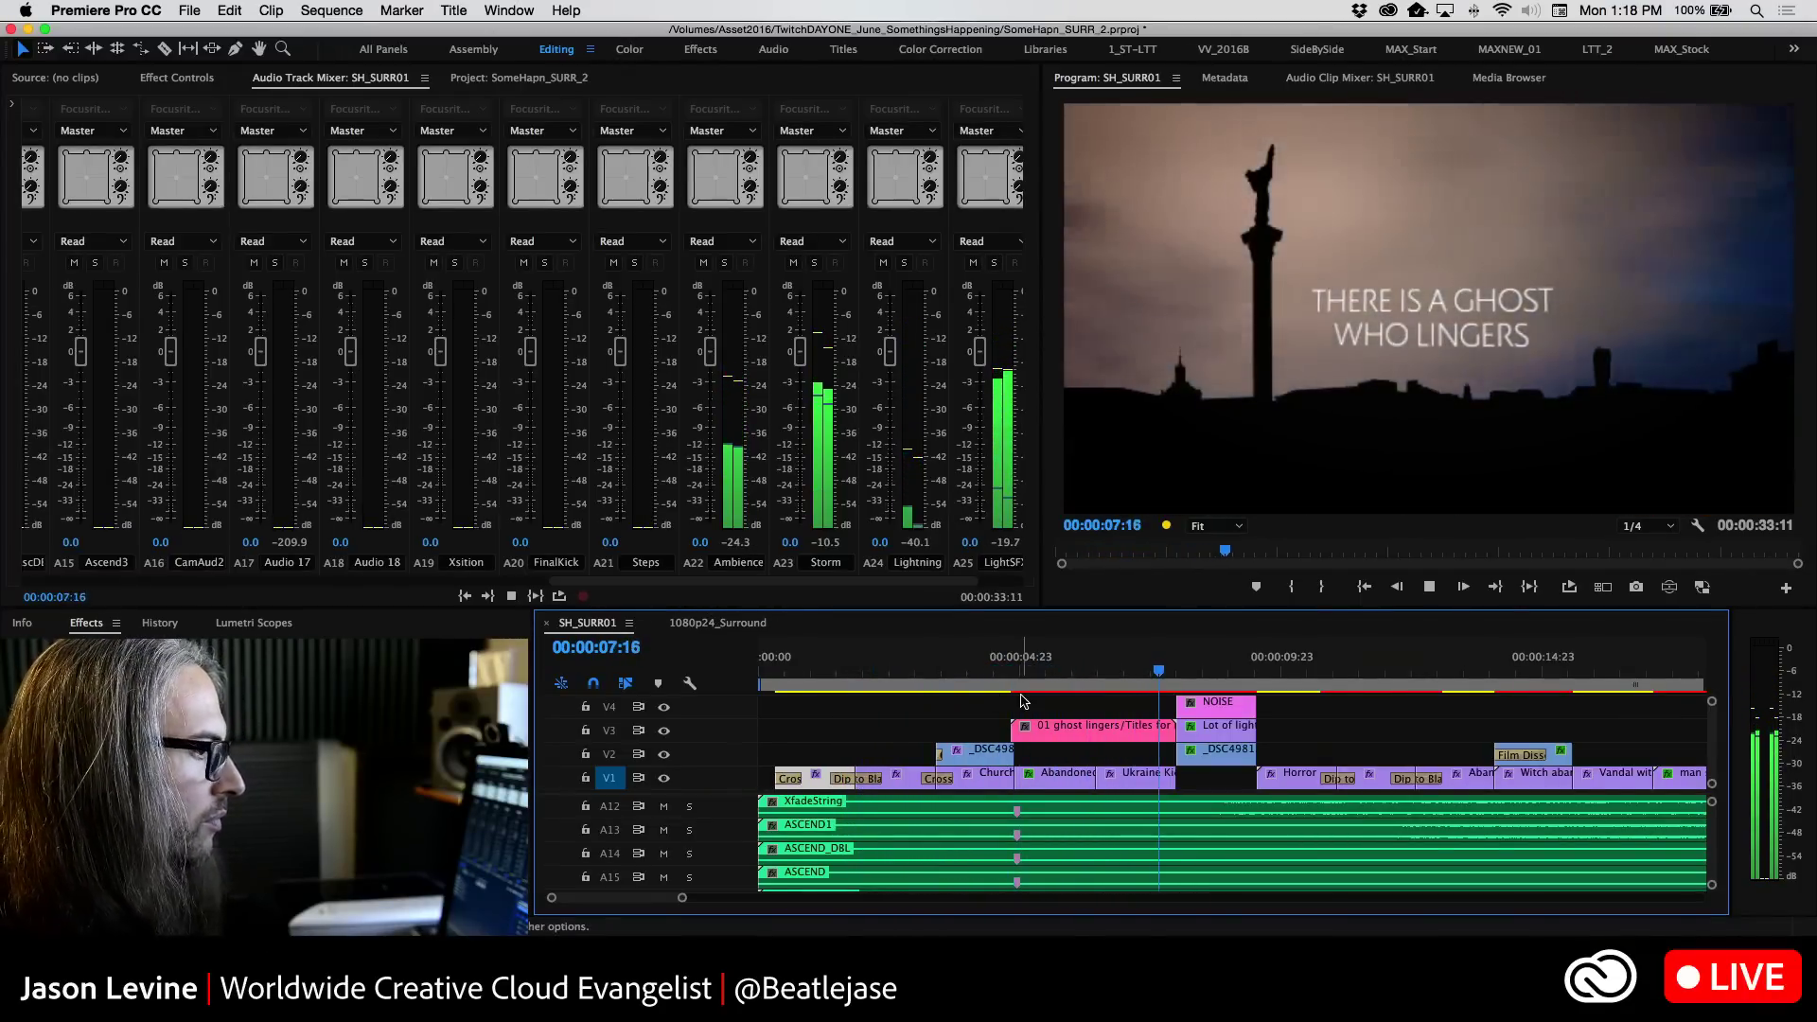
pyautogui.press('space')
pyautogui.moveTo(1216, 674); pyautogui.dragTo(694, 675)
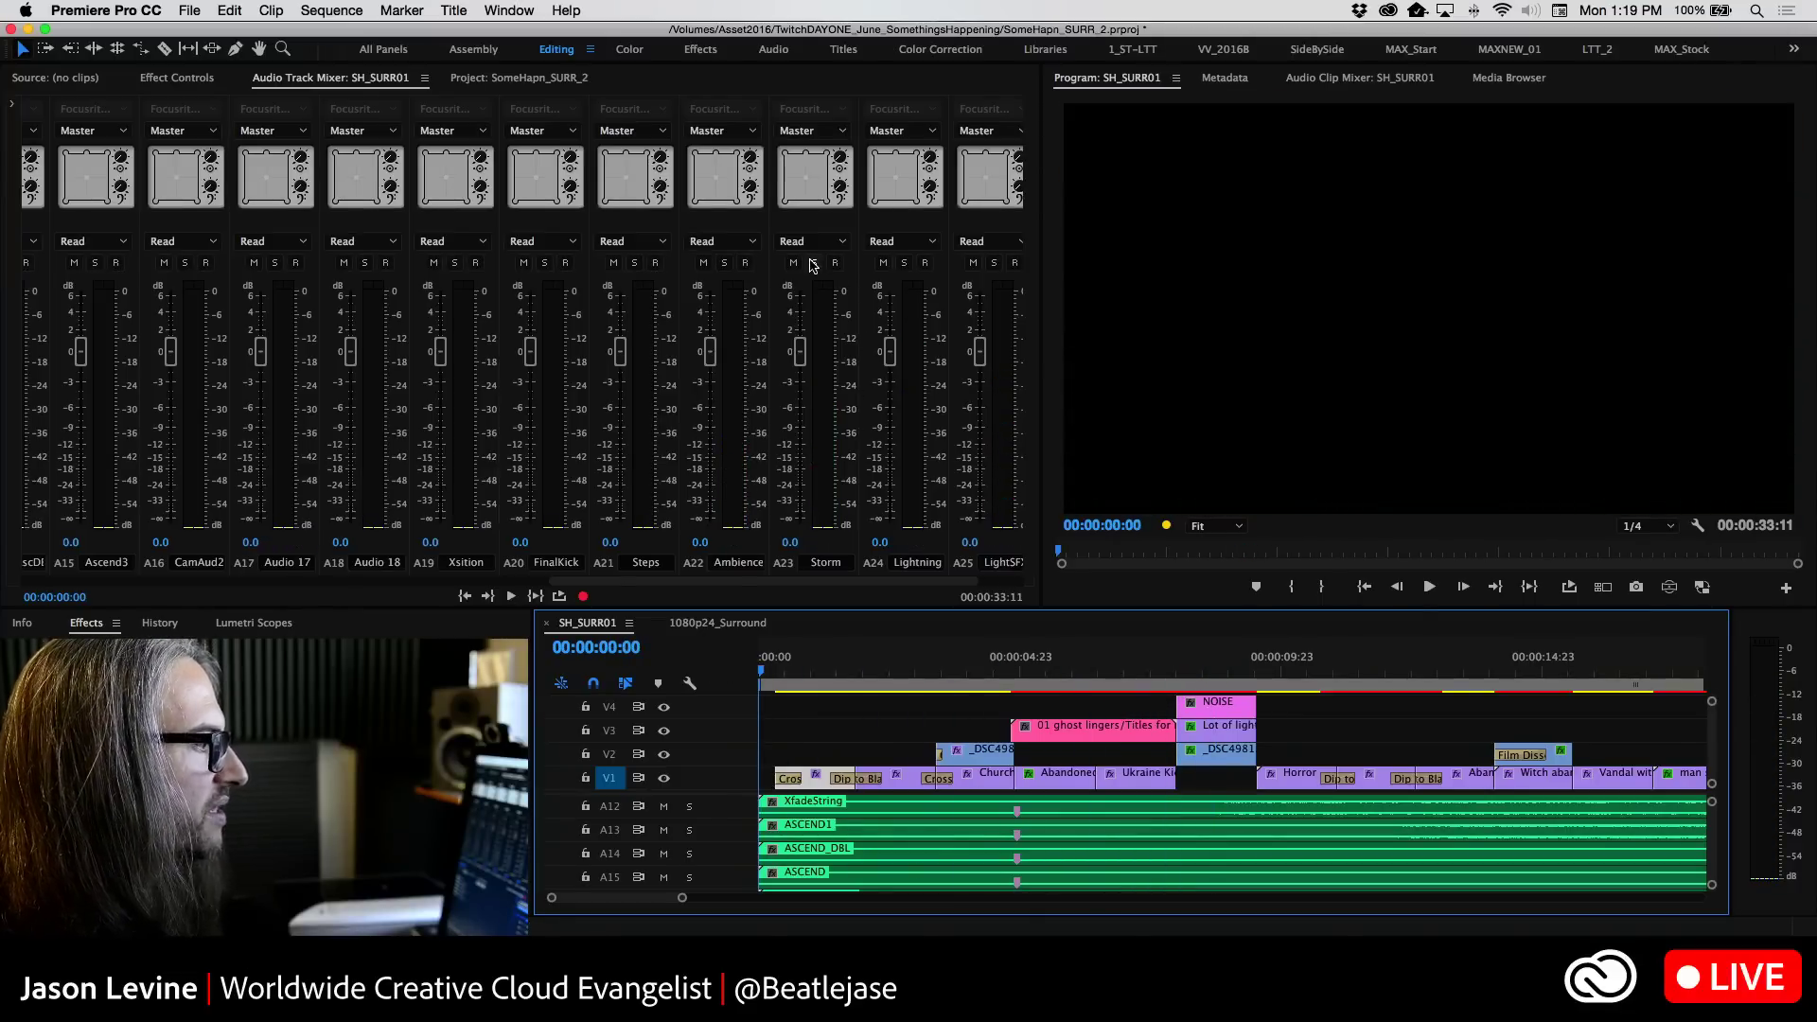
# Solo the Storm track, play it while setting its volume to 0.1 dB, and return the playhead to the start
pyautogui.click(813, 264)
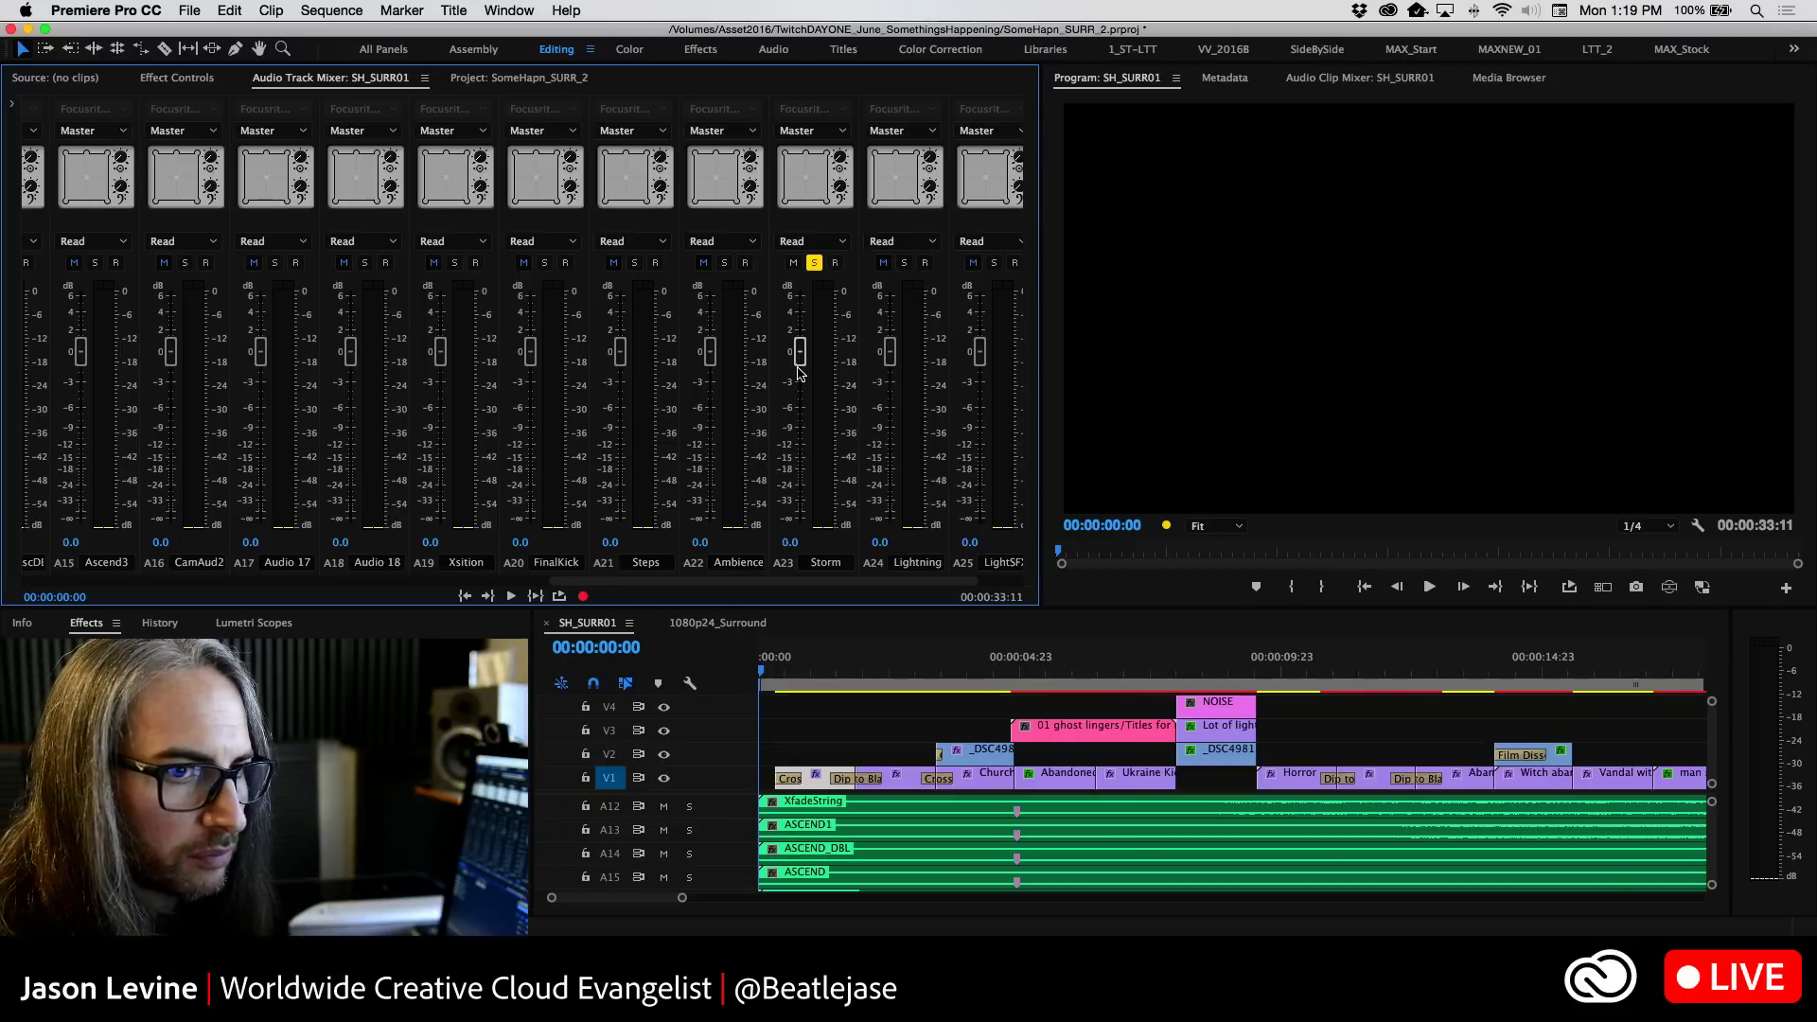
pyautogui.press('space')
pyautogui.moveTo(800, 354)
pyautogui.mouseDown()
pyautogui.moveTo(801, 309)
pyautogui.moveTo(801, 357)
pyautogui.mouseUp()
pyautogui.press('space')
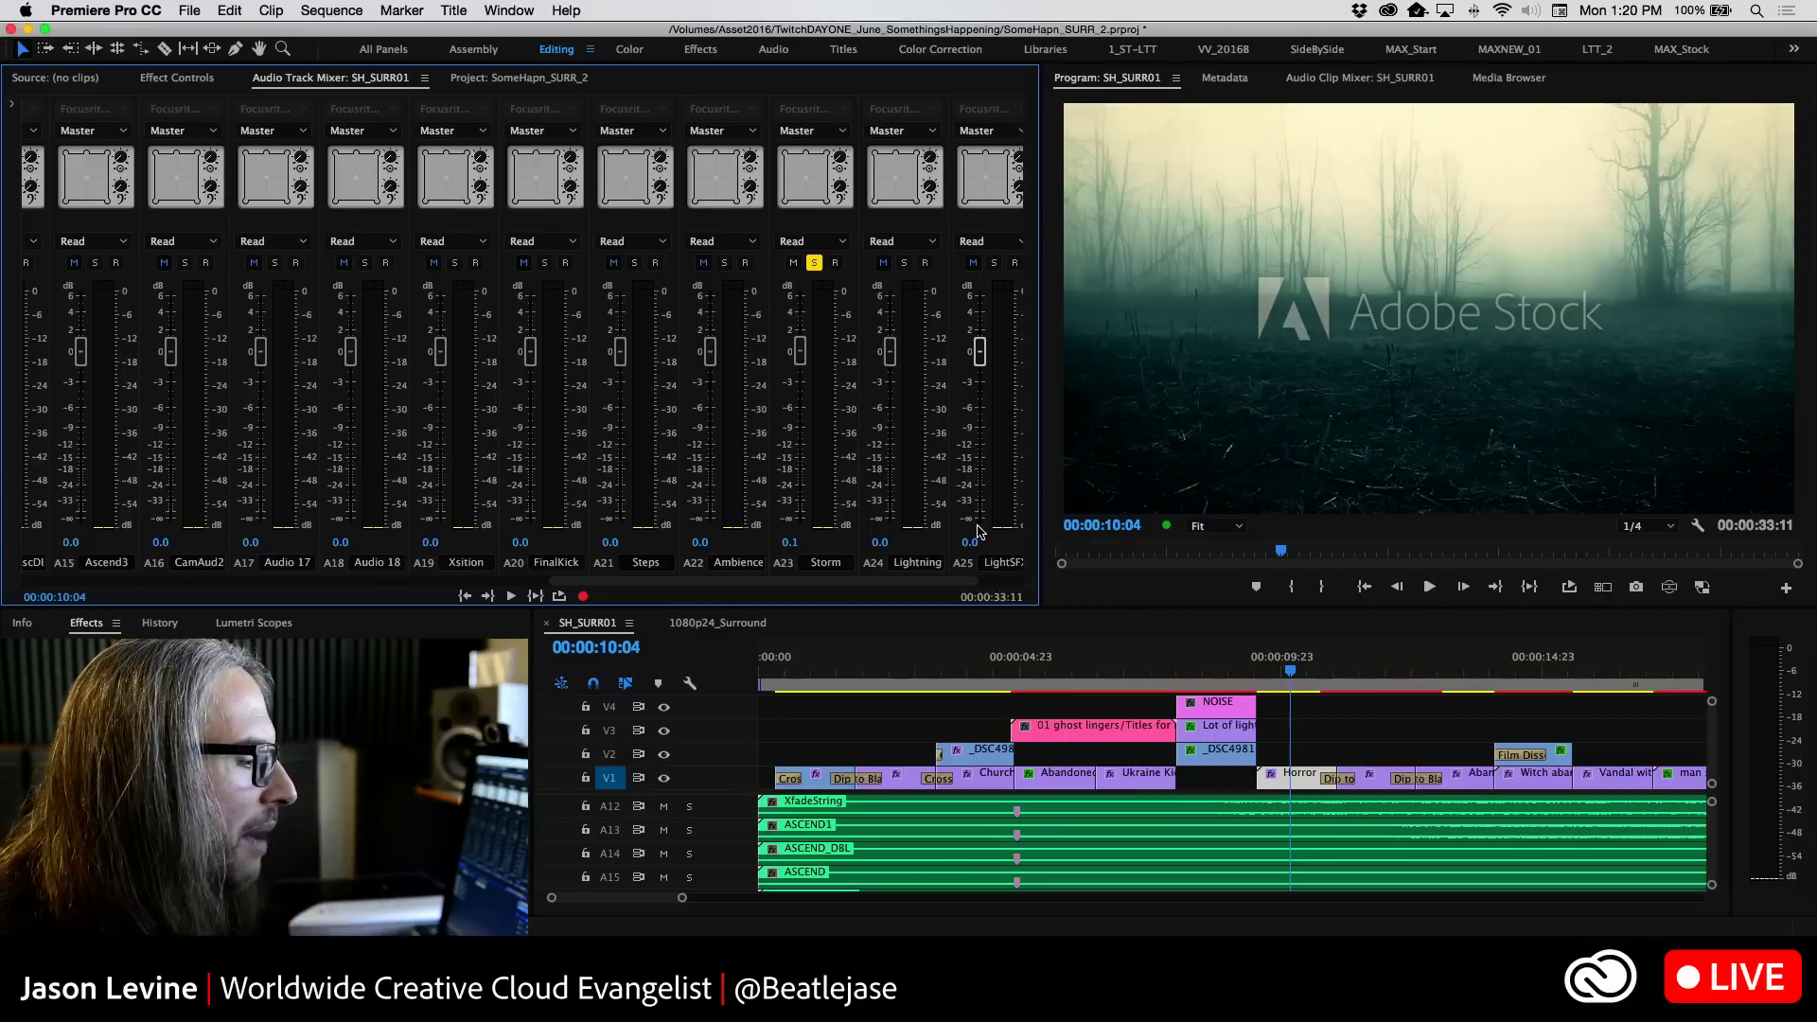
pyautogui.moveTo(1293, 673); pyautogui.dragTo(762, 674)
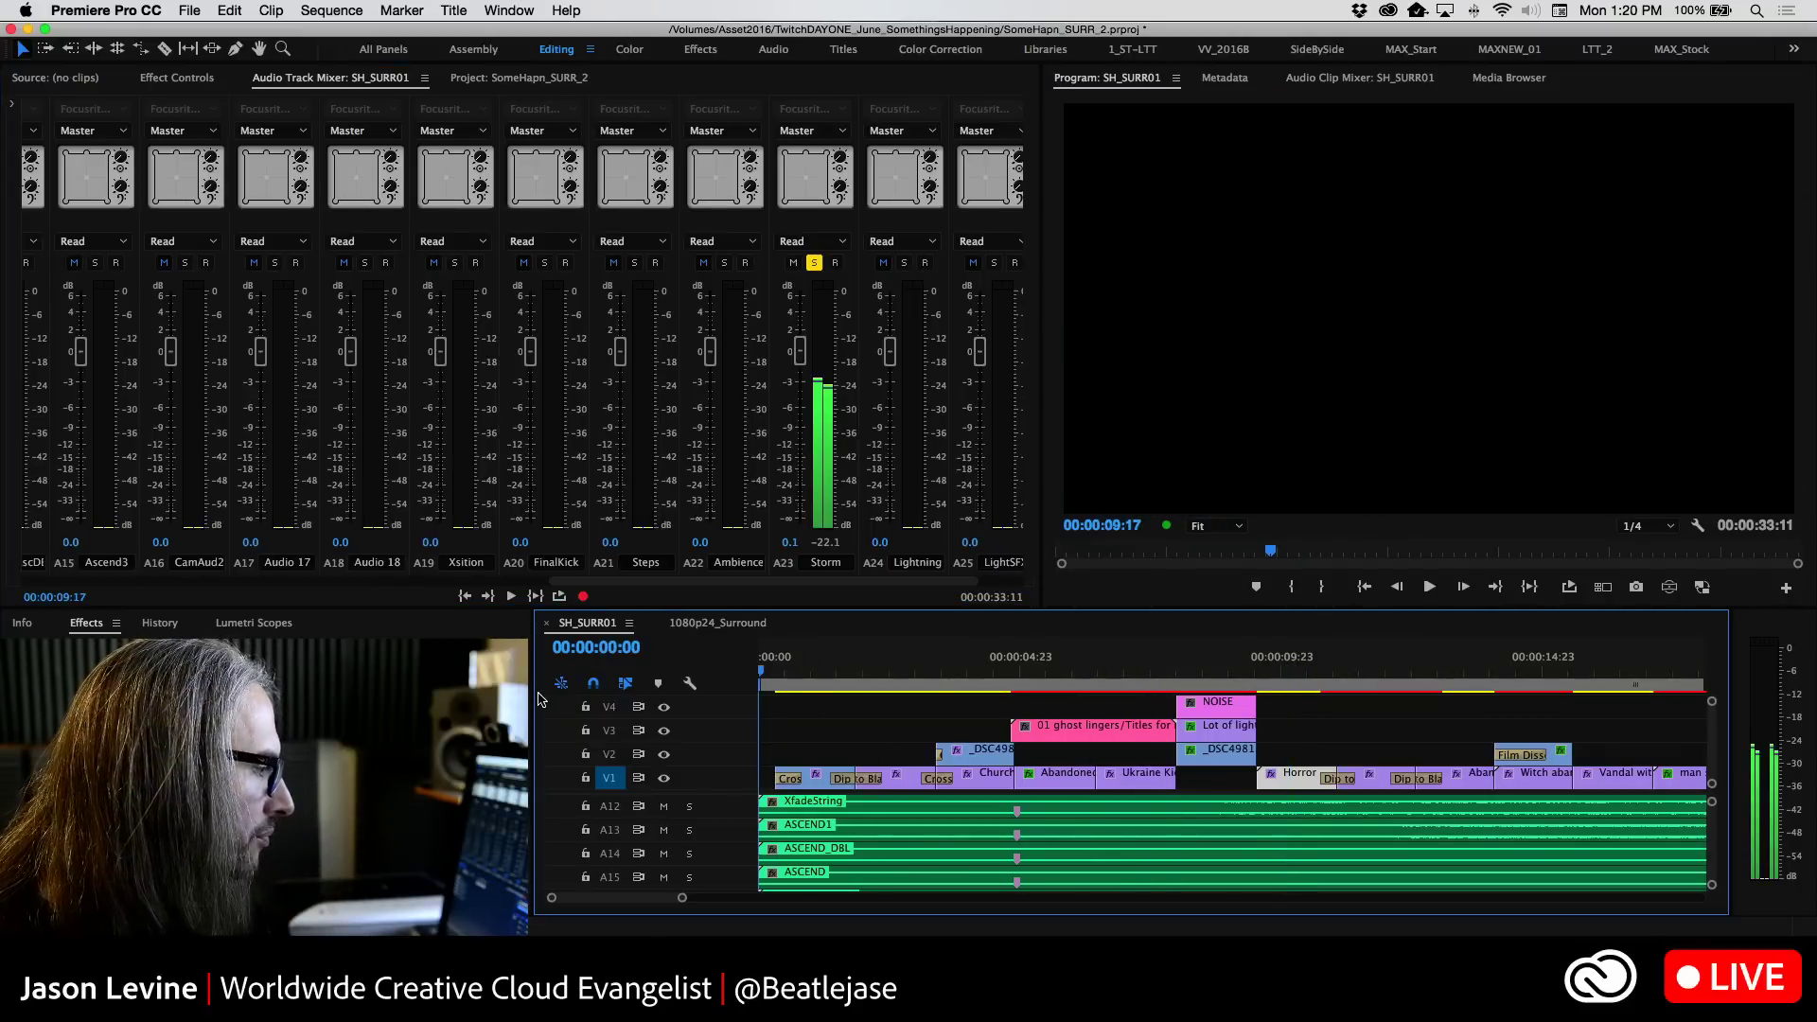
# Set the Storm track's automation mode to Write
pyautogui.click(838, 240)
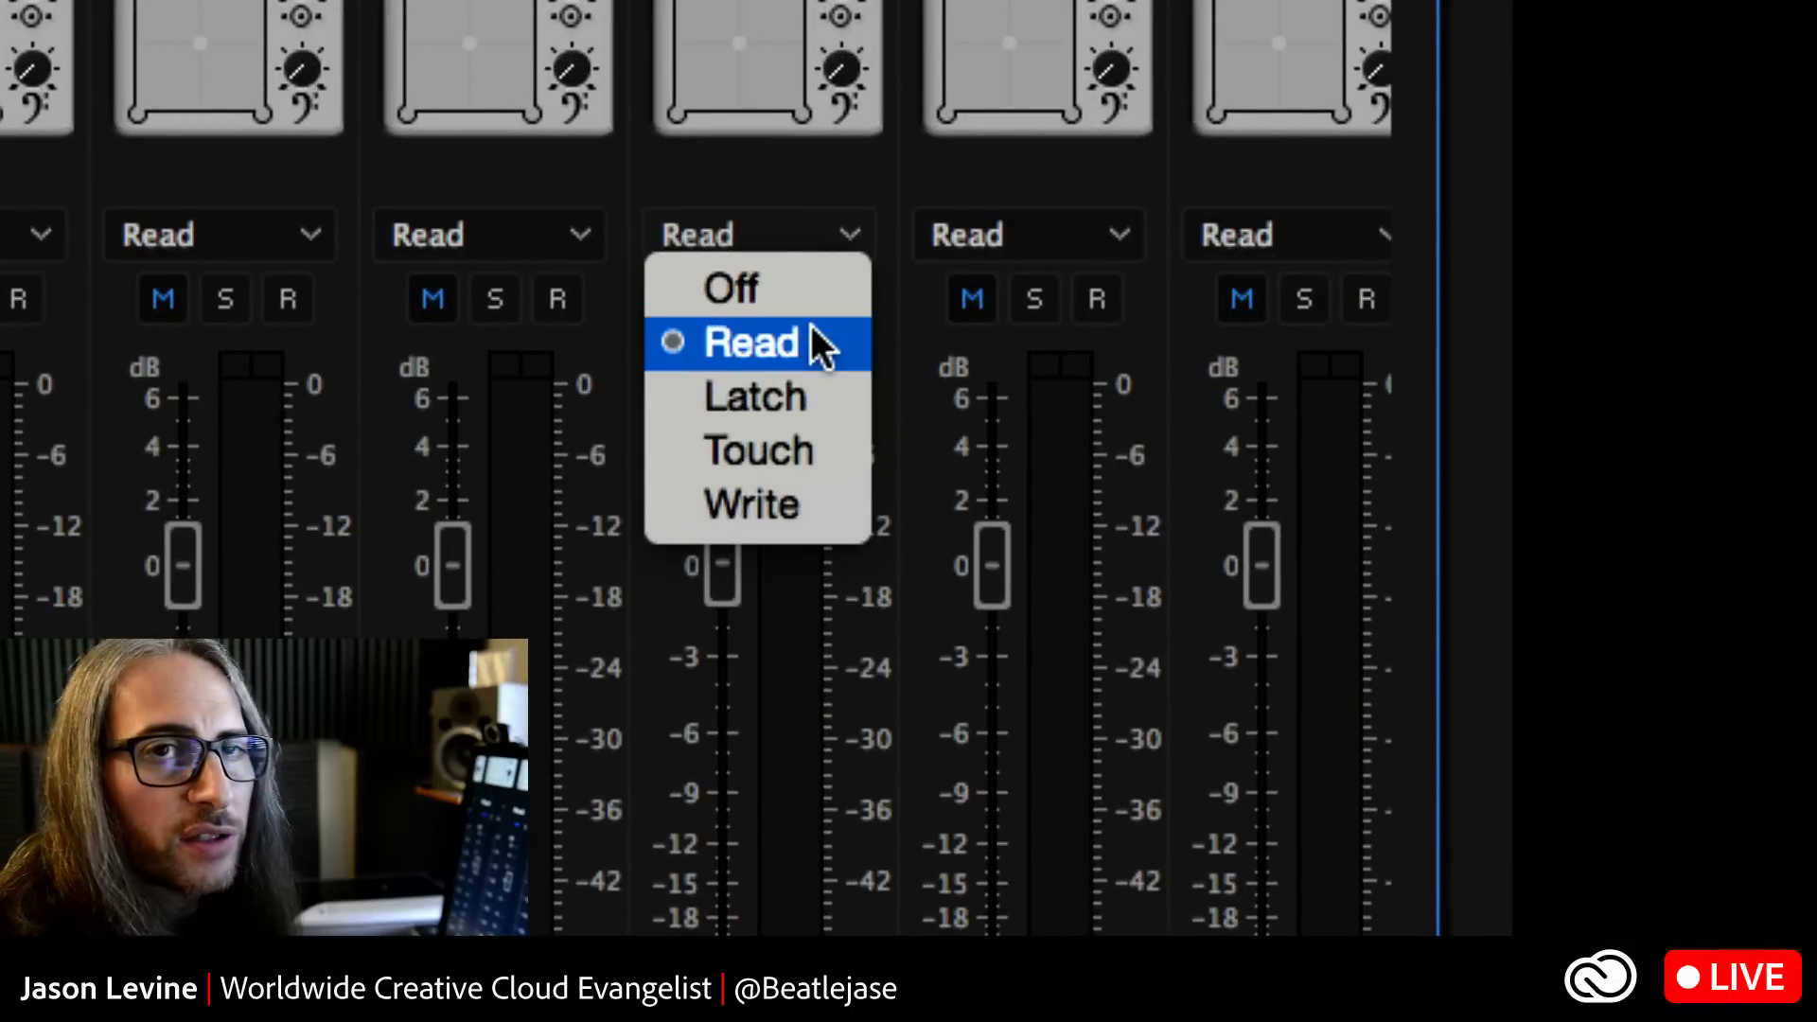
pyautogui.click(797, 506)
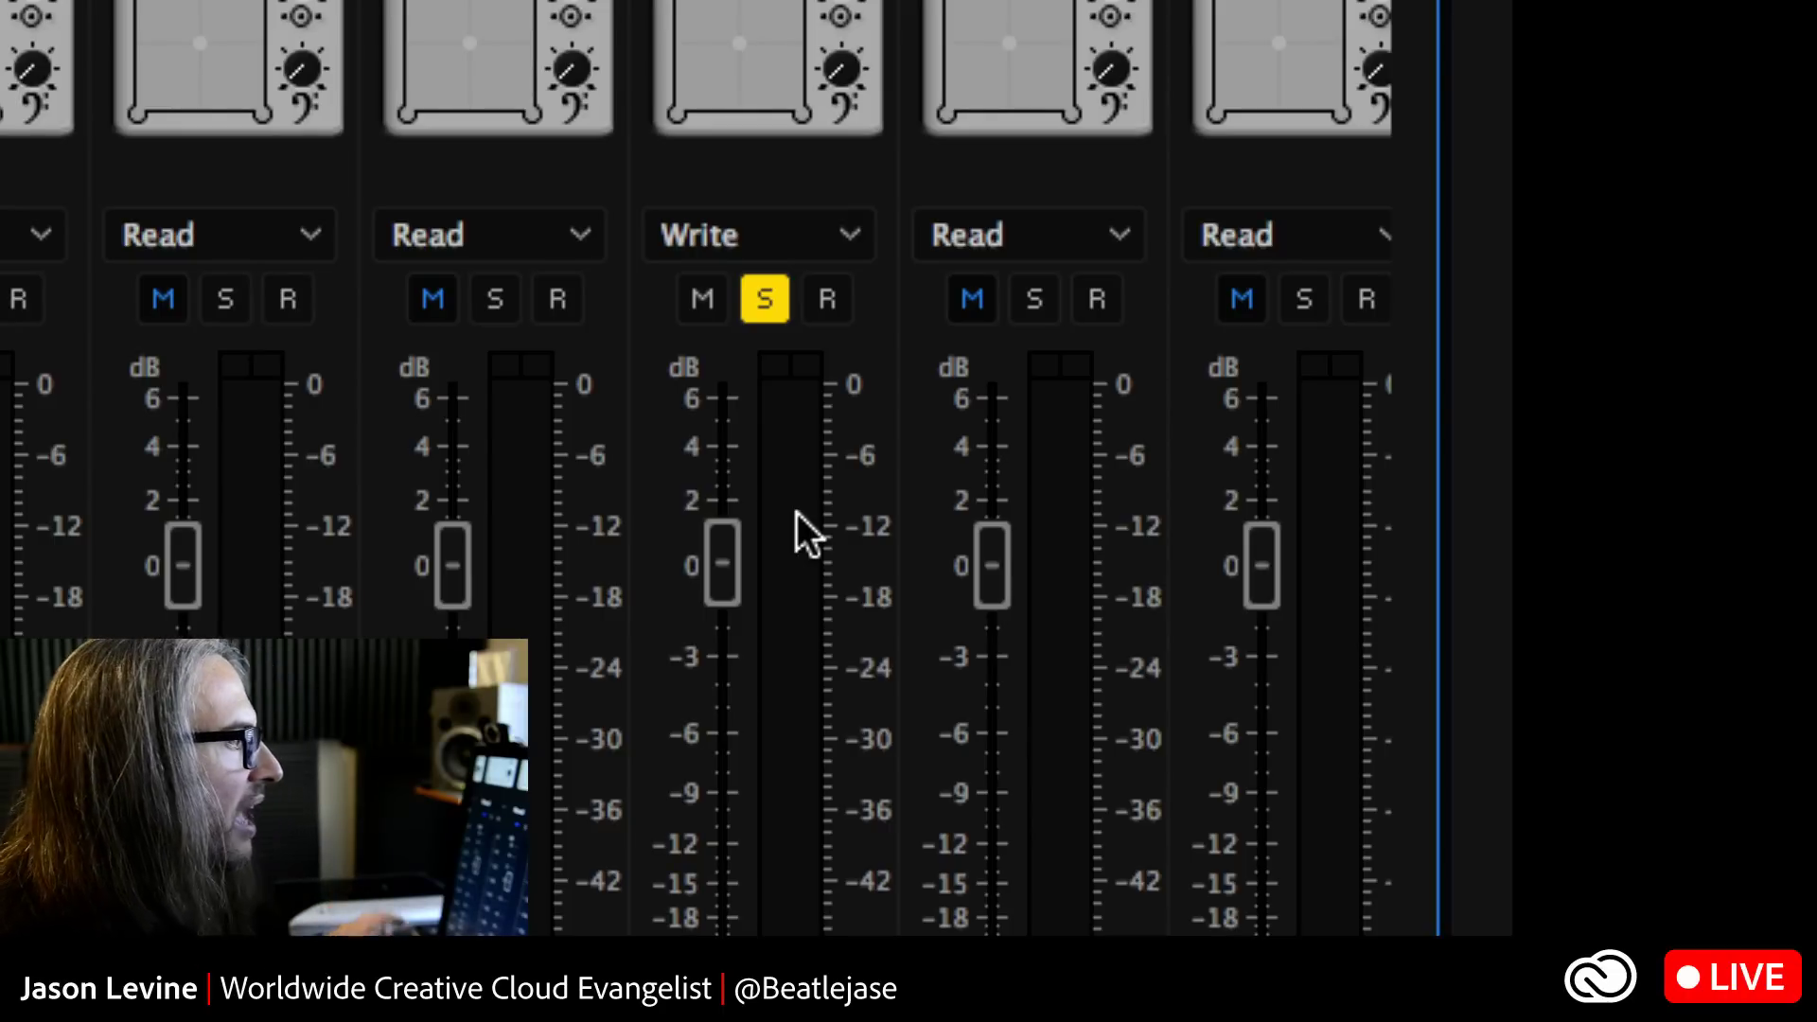
pyautogui.scroll(3, 743, 14)
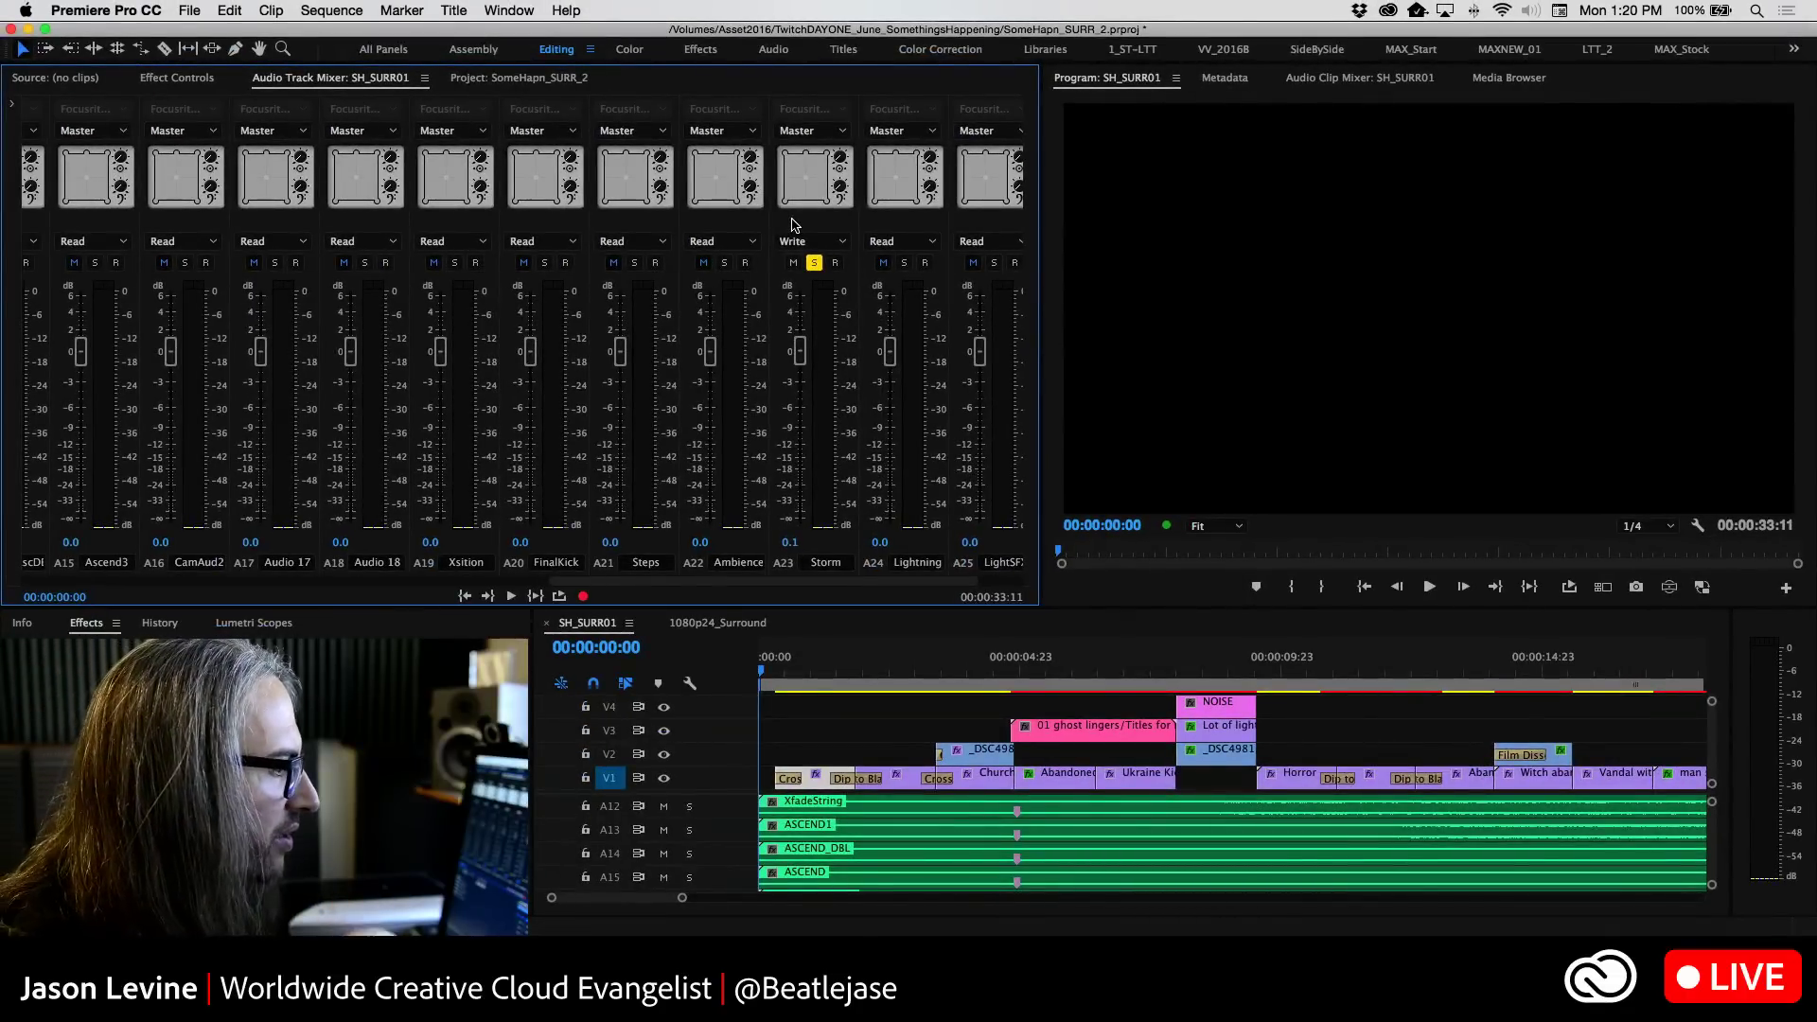
# Bring the Master channel into view in the track mixer and widen the audio meters to show all surround channels
pyautogui.hscroll(1, 878, 588)
pyautogui.moveTo(878, 587); pyautogui.dragTo(980, 588)
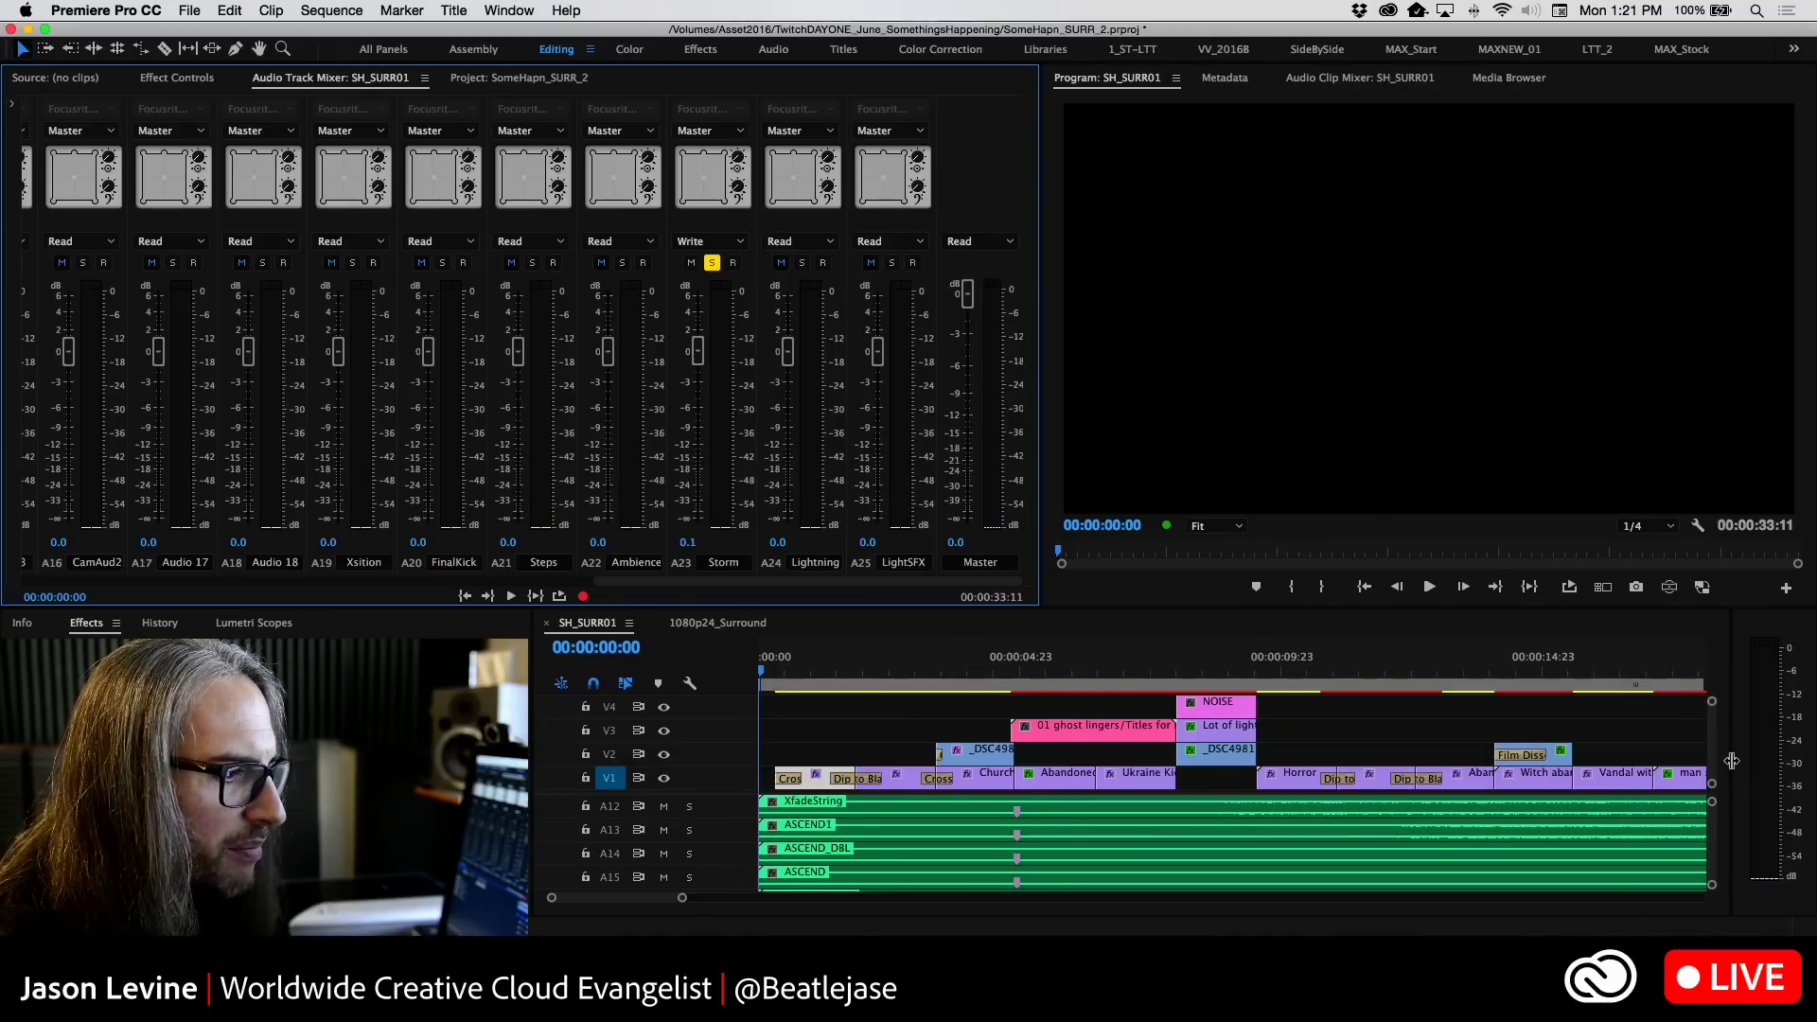
pyautogui.moveTo(1731, 760); pyautogui.dragTo(1655, 762)
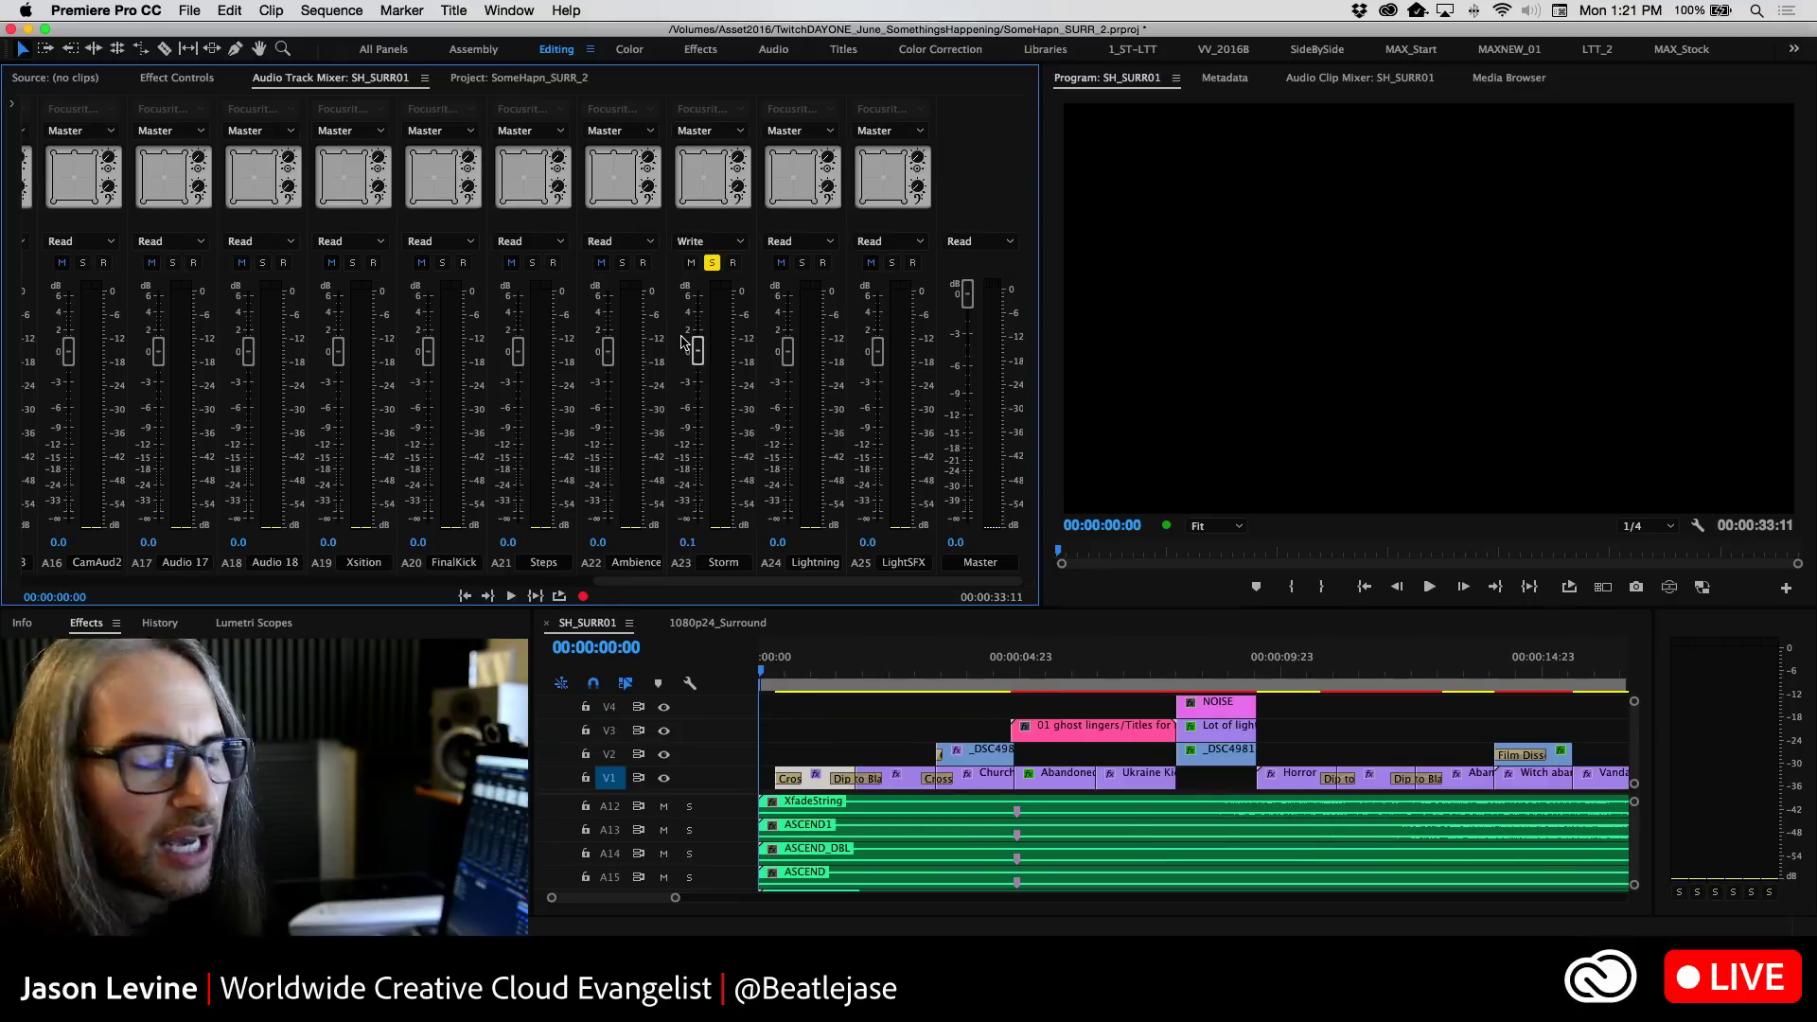
# Record a Write automation pass for the Storm track's 5.1 panning, fit the sequence in the timeline and return to the start
pyautogui.press('space')
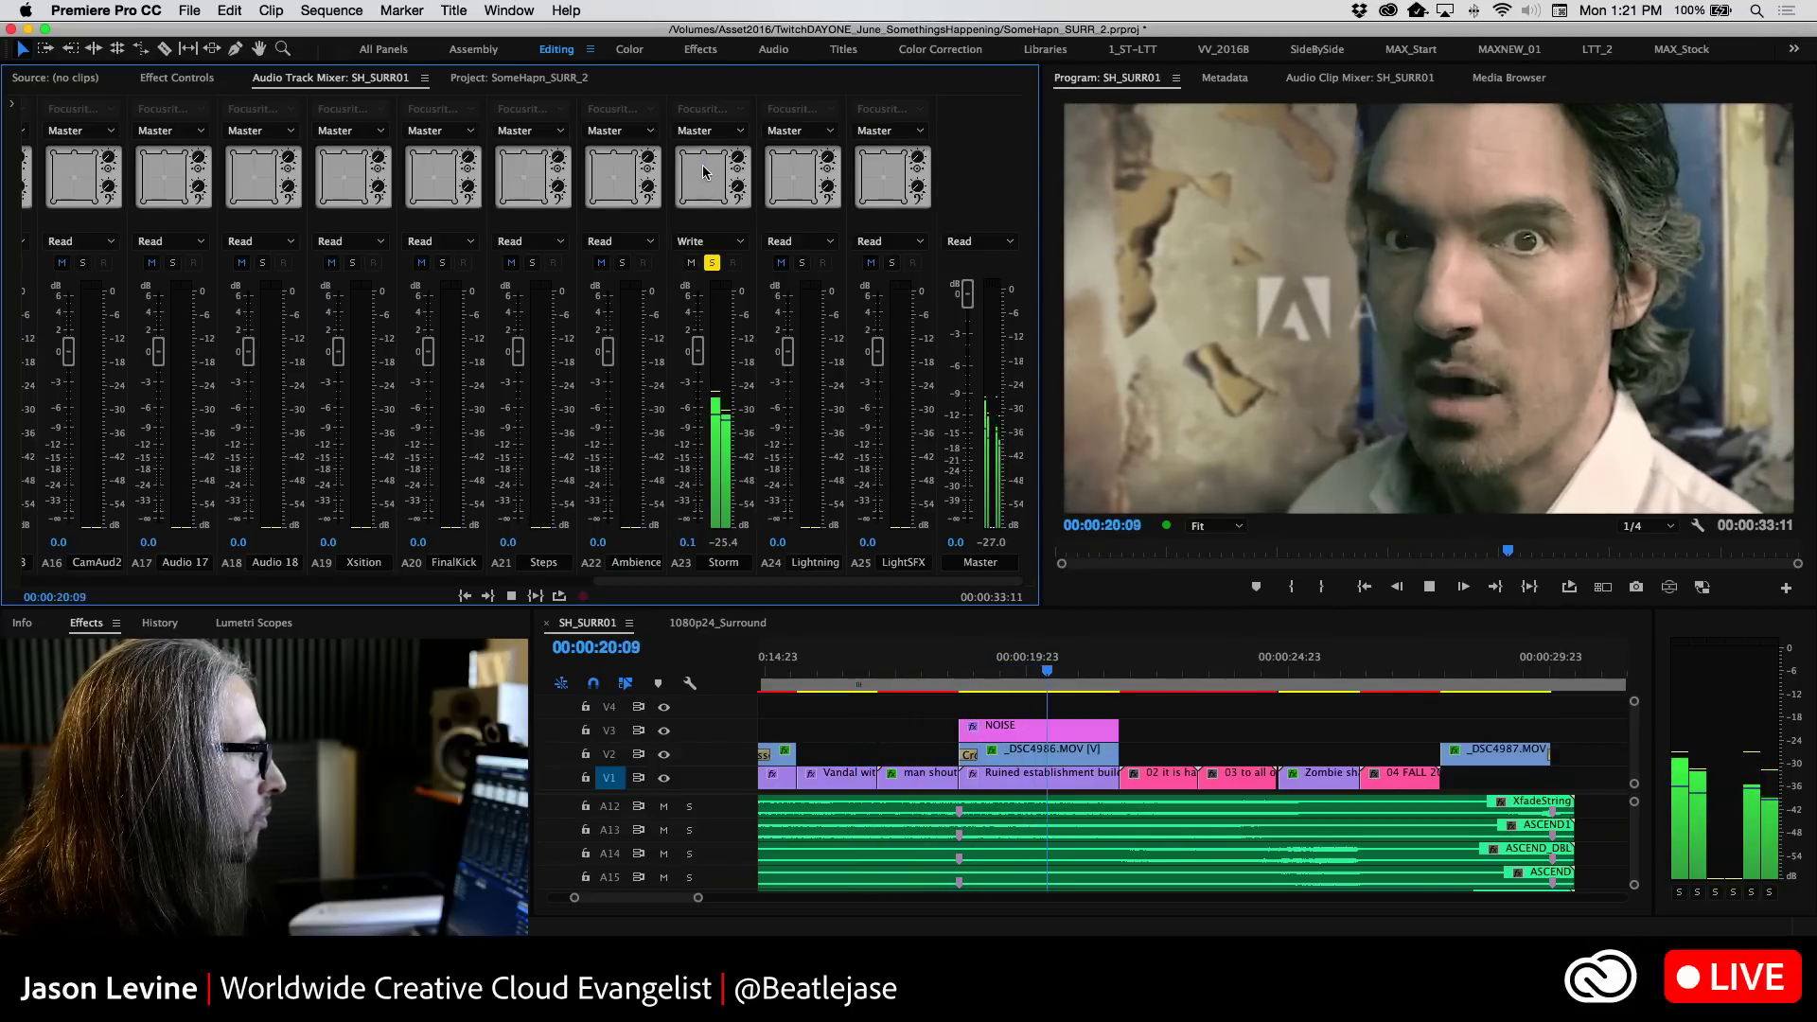
pyautogui.press('space')
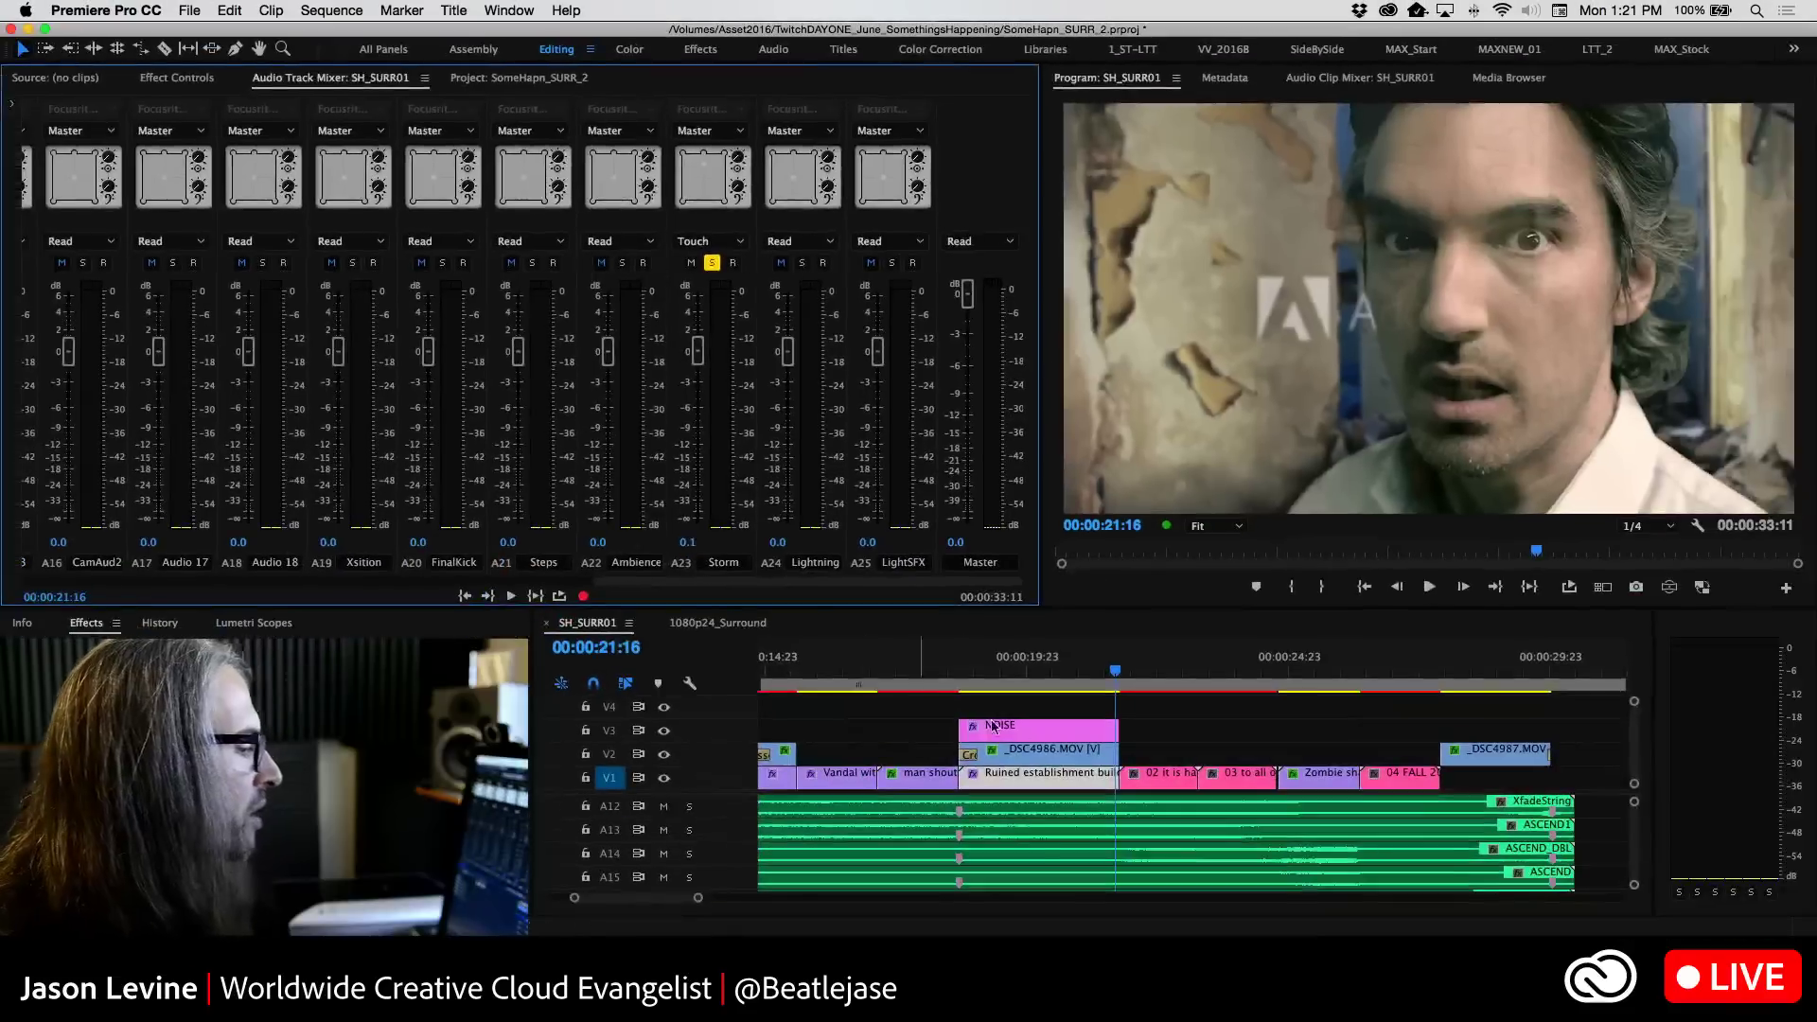
pyautogui.moveTo(1113, 674); pyautogui.dragTo(822, 708)
pyautogui.press('\\')
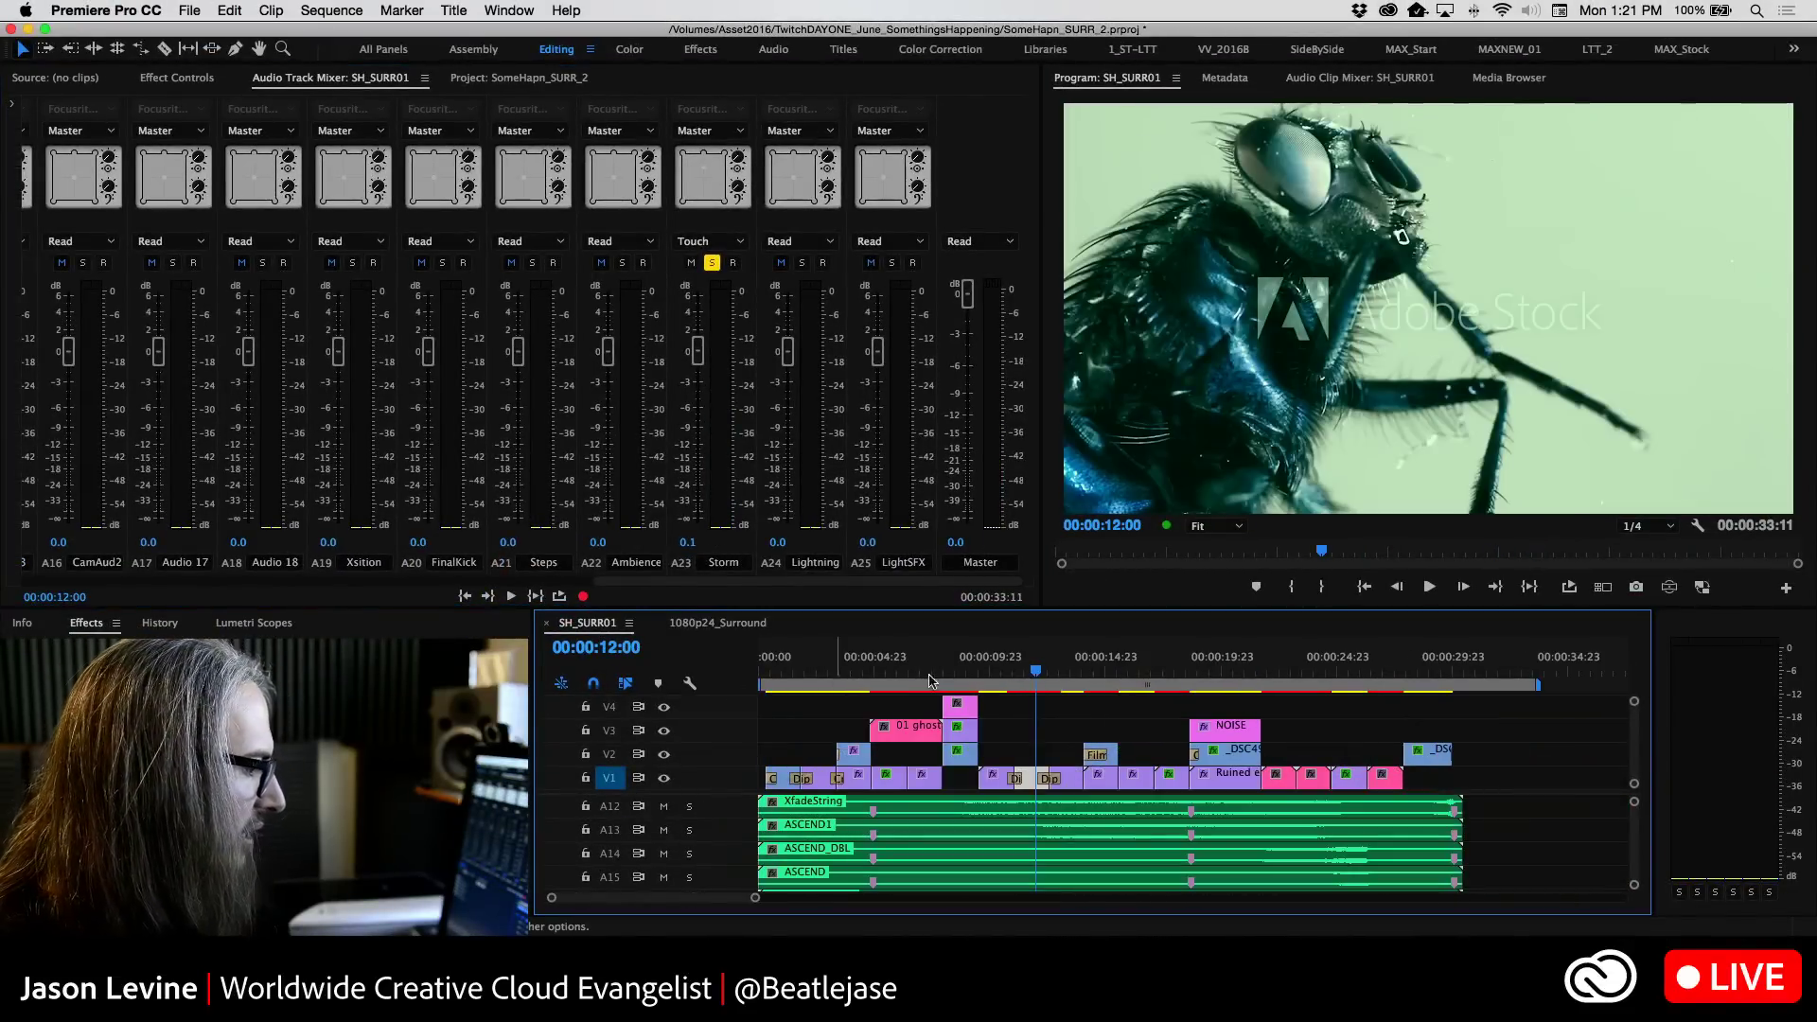
pyautogui.press('space')
pyautogui.press('Home')
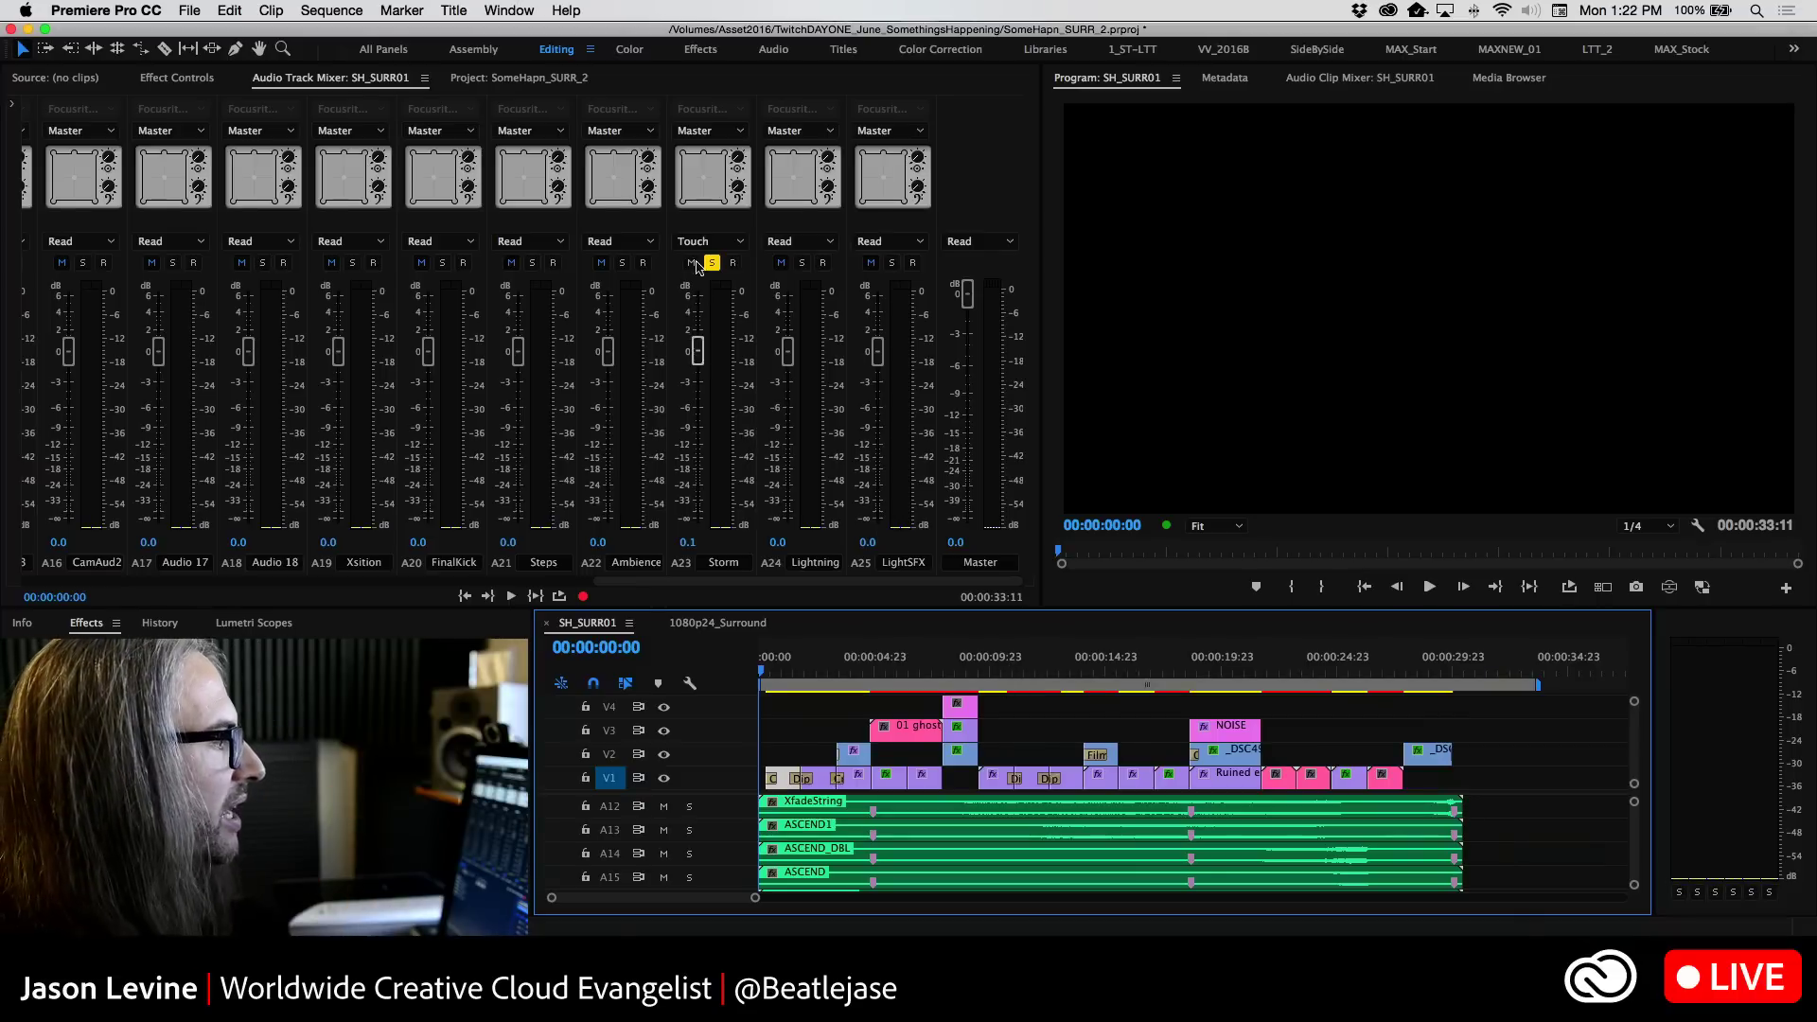
# Play back the soloed Storm track in both directions and watch its 5.1 panner and the surround meters
pyautogui.press('space')
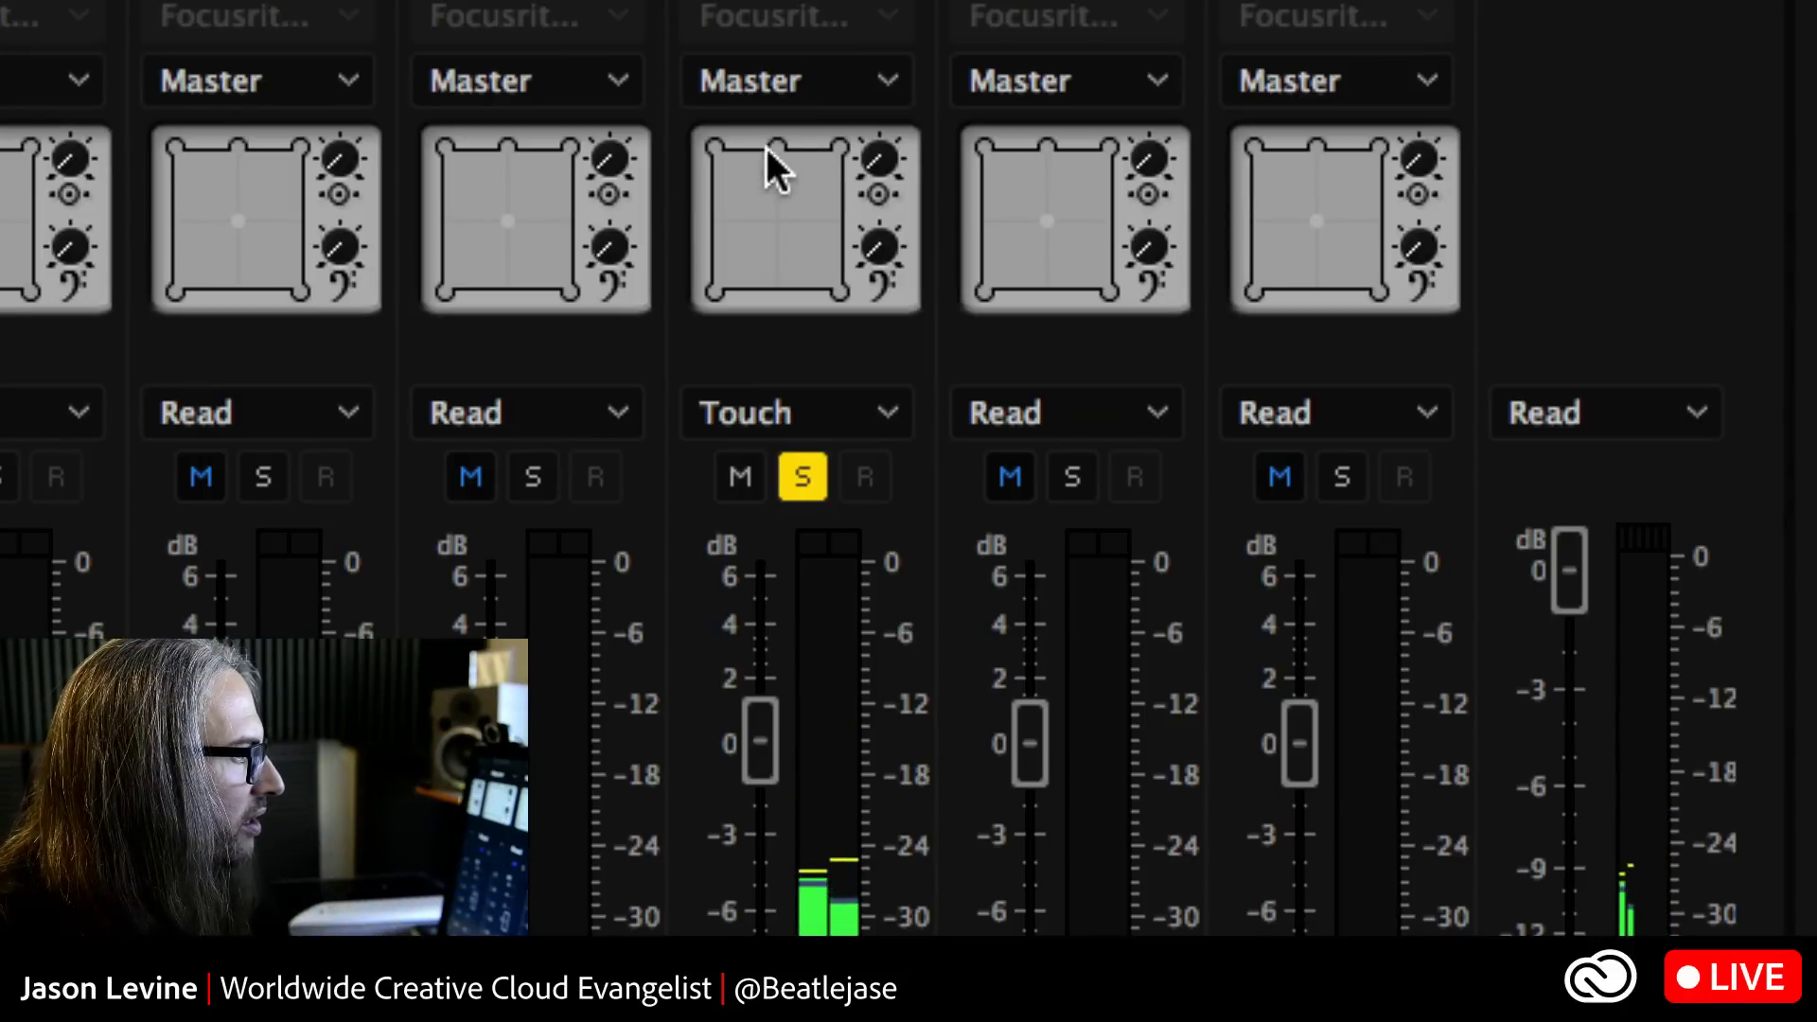
pyautogui.moveTo(809, 210)
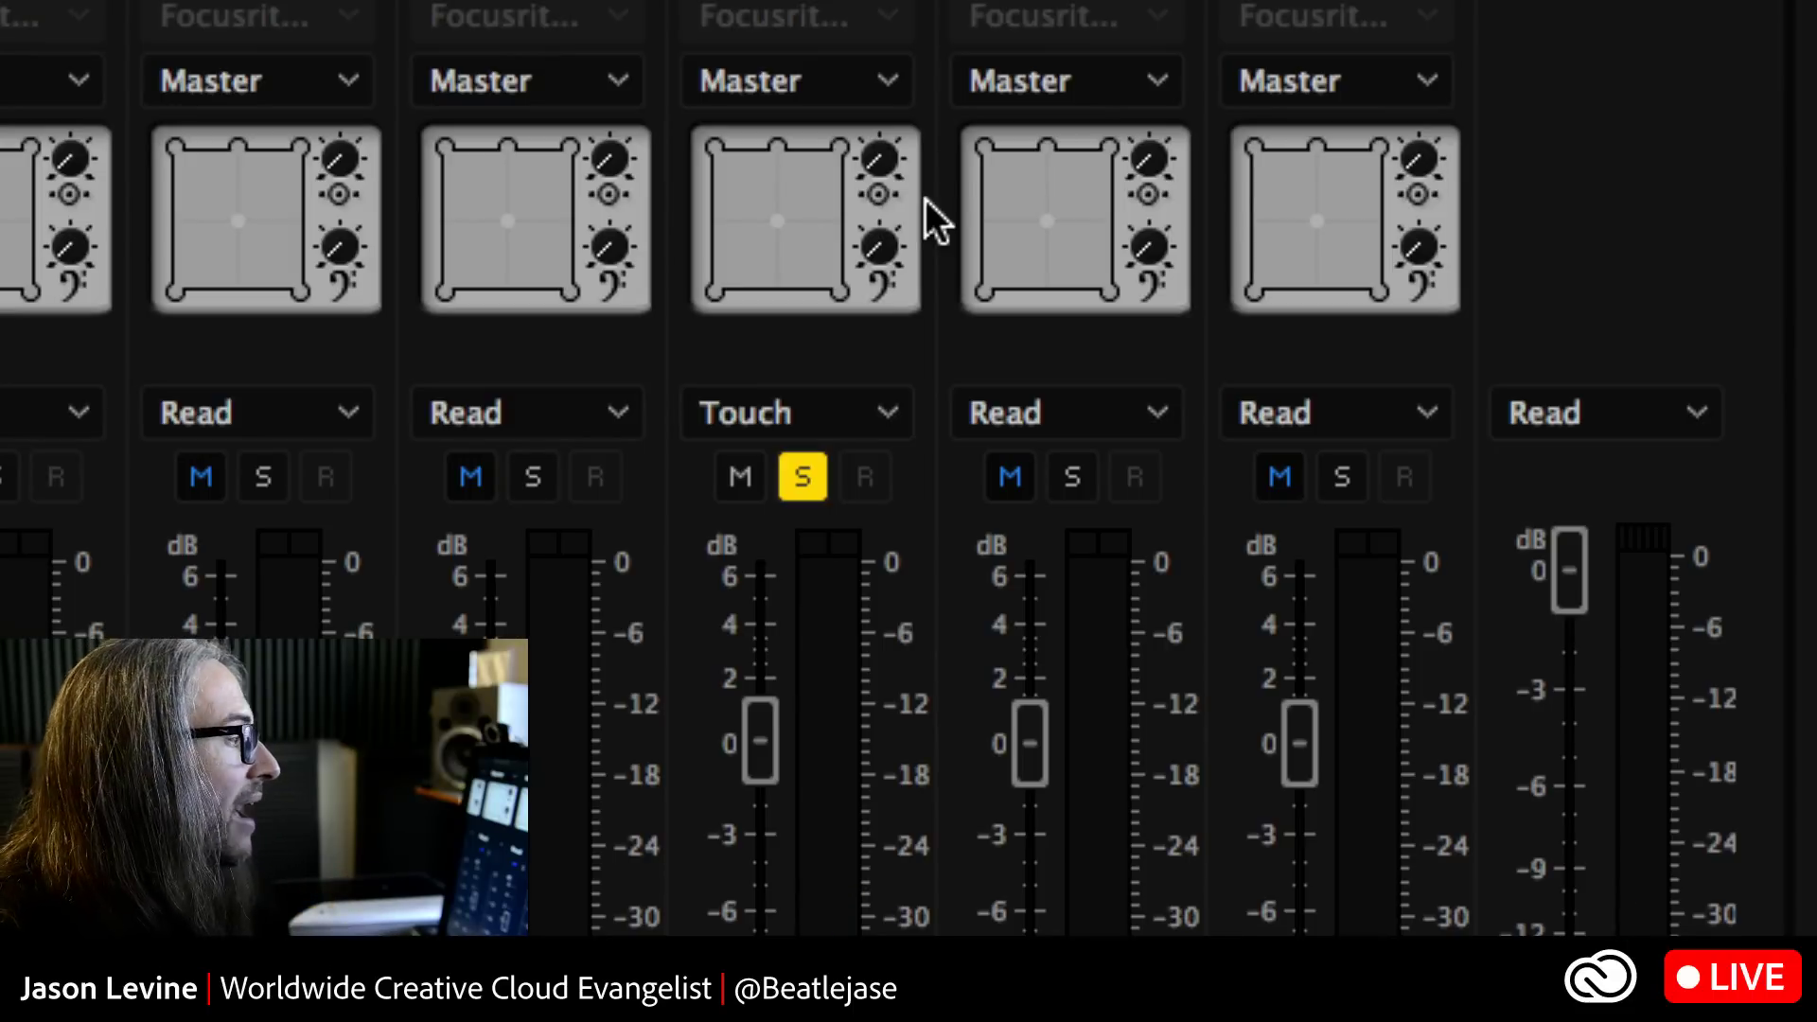
pyautogui.press('space')
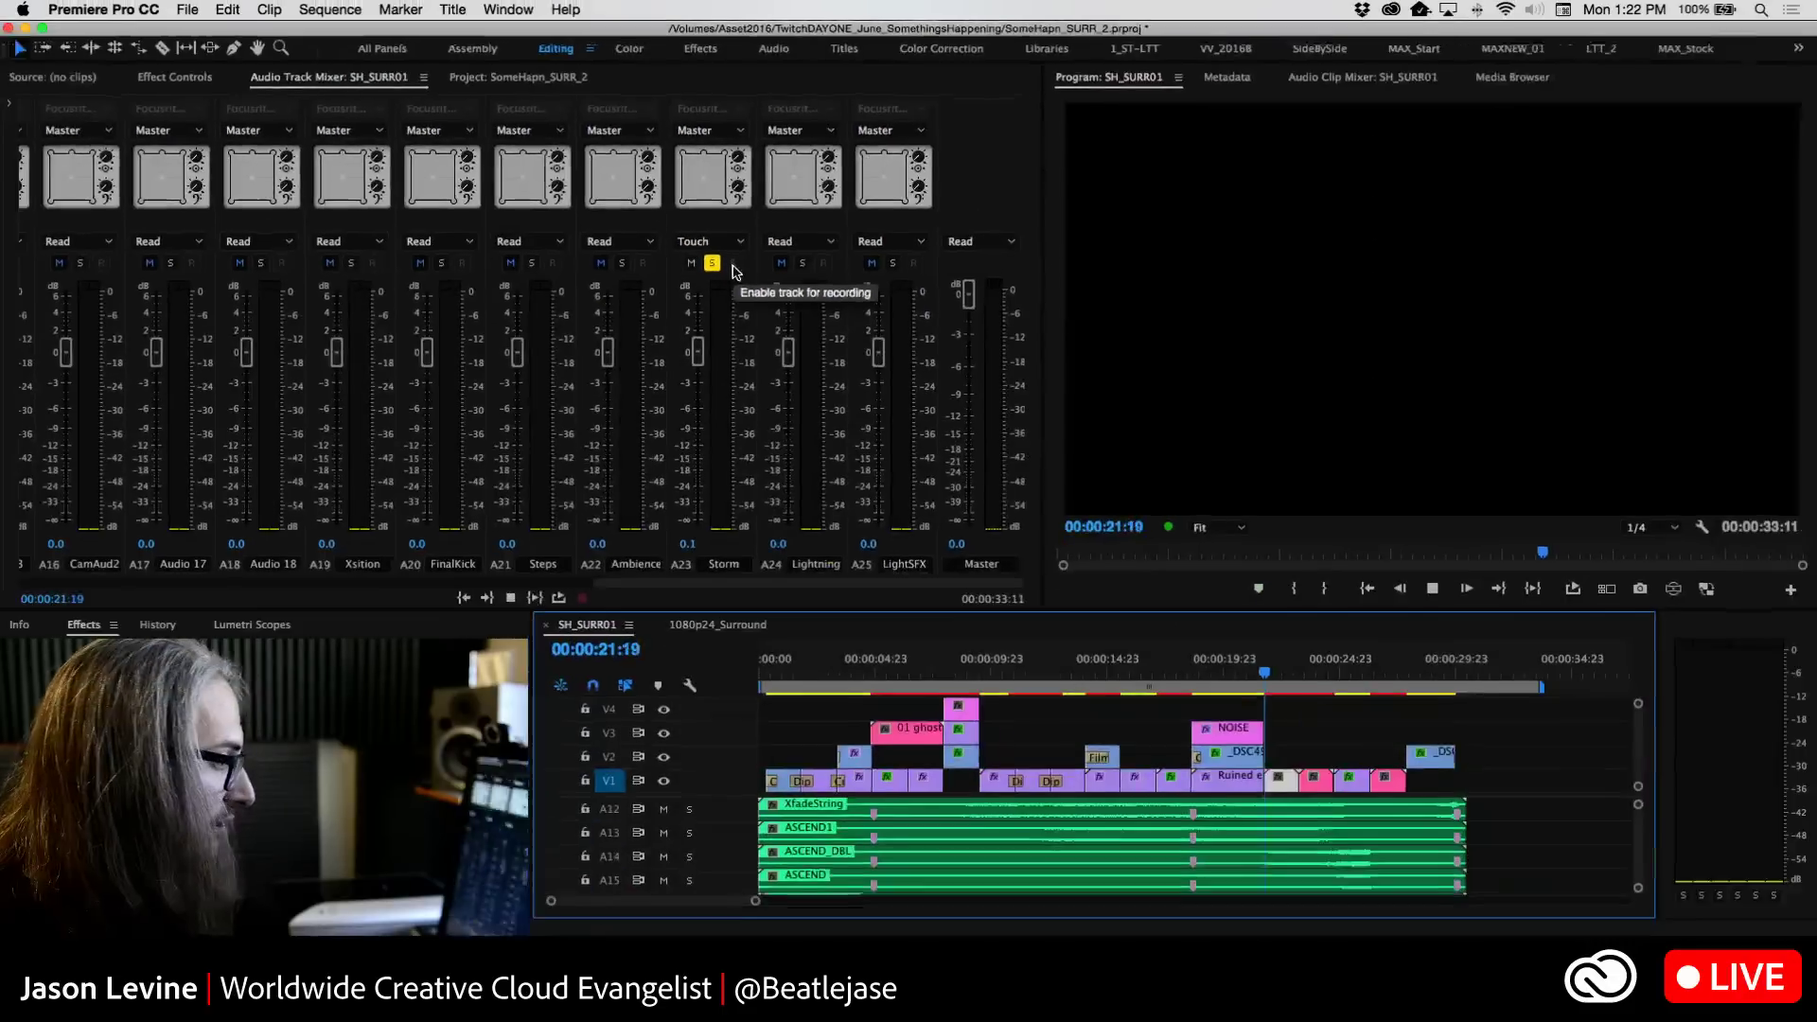
pyautogui.press('space')
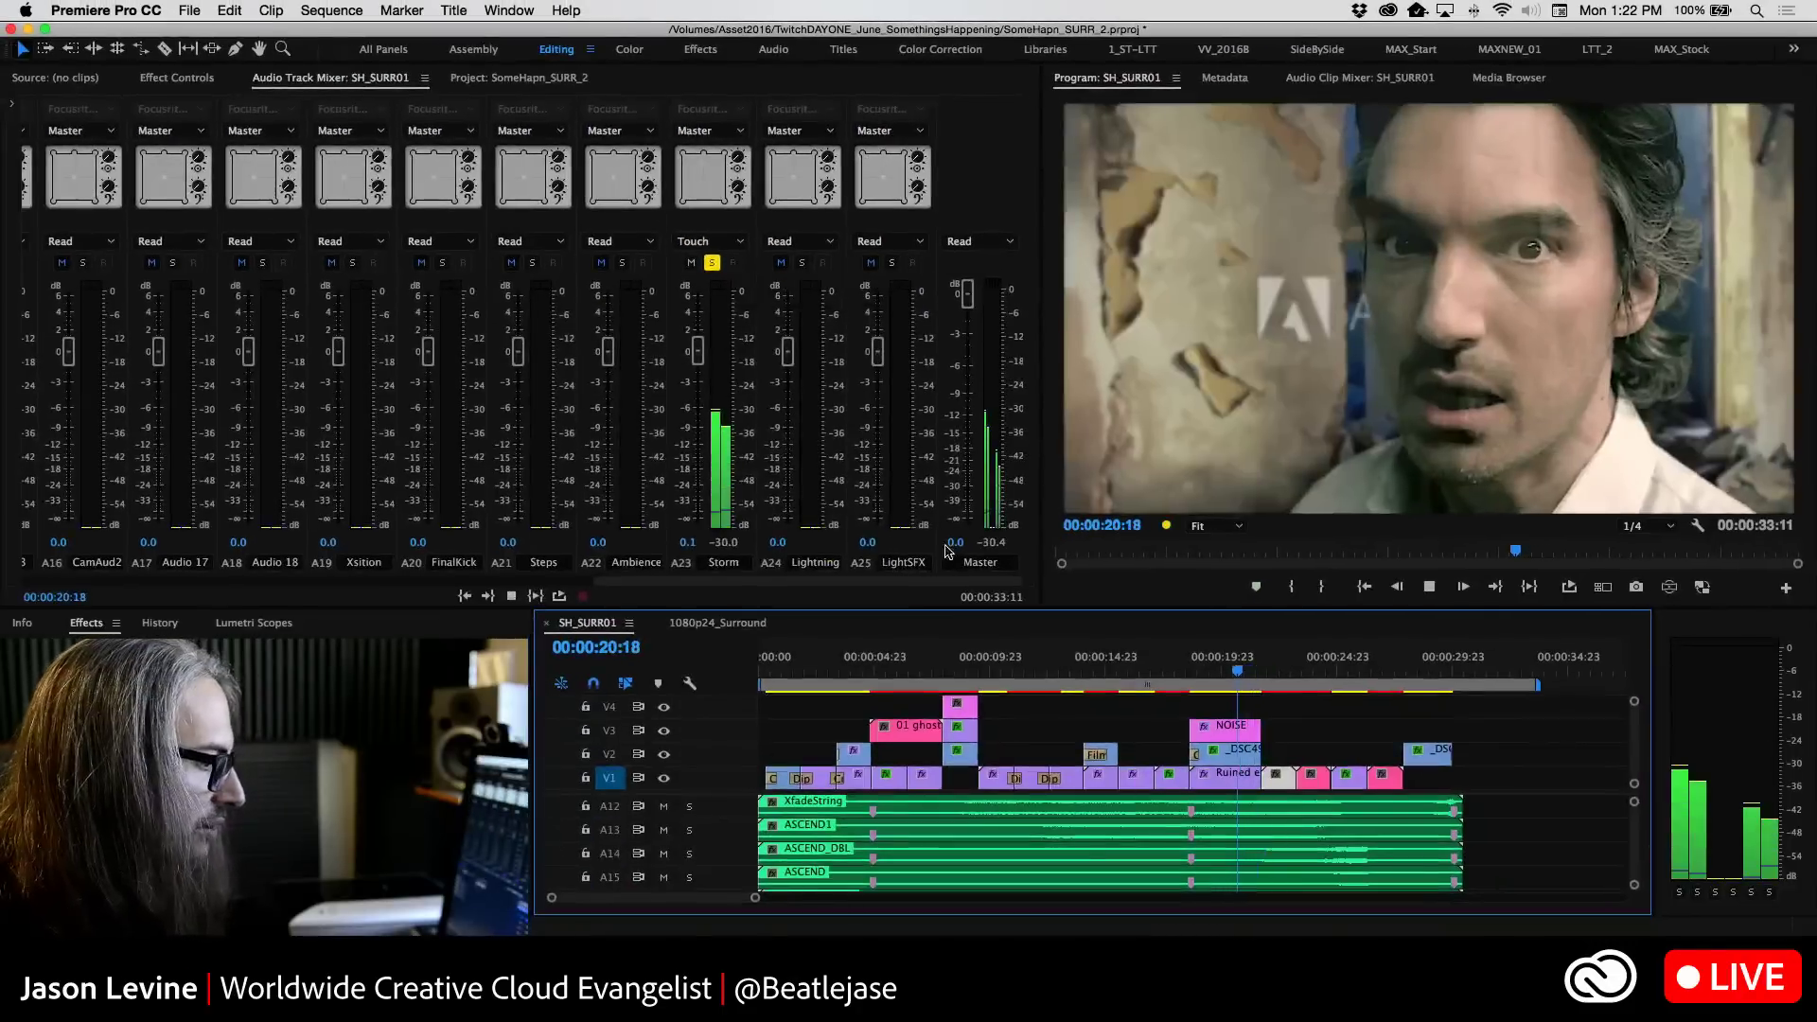
pyautogui.press('j')
pyautogui.press('j')
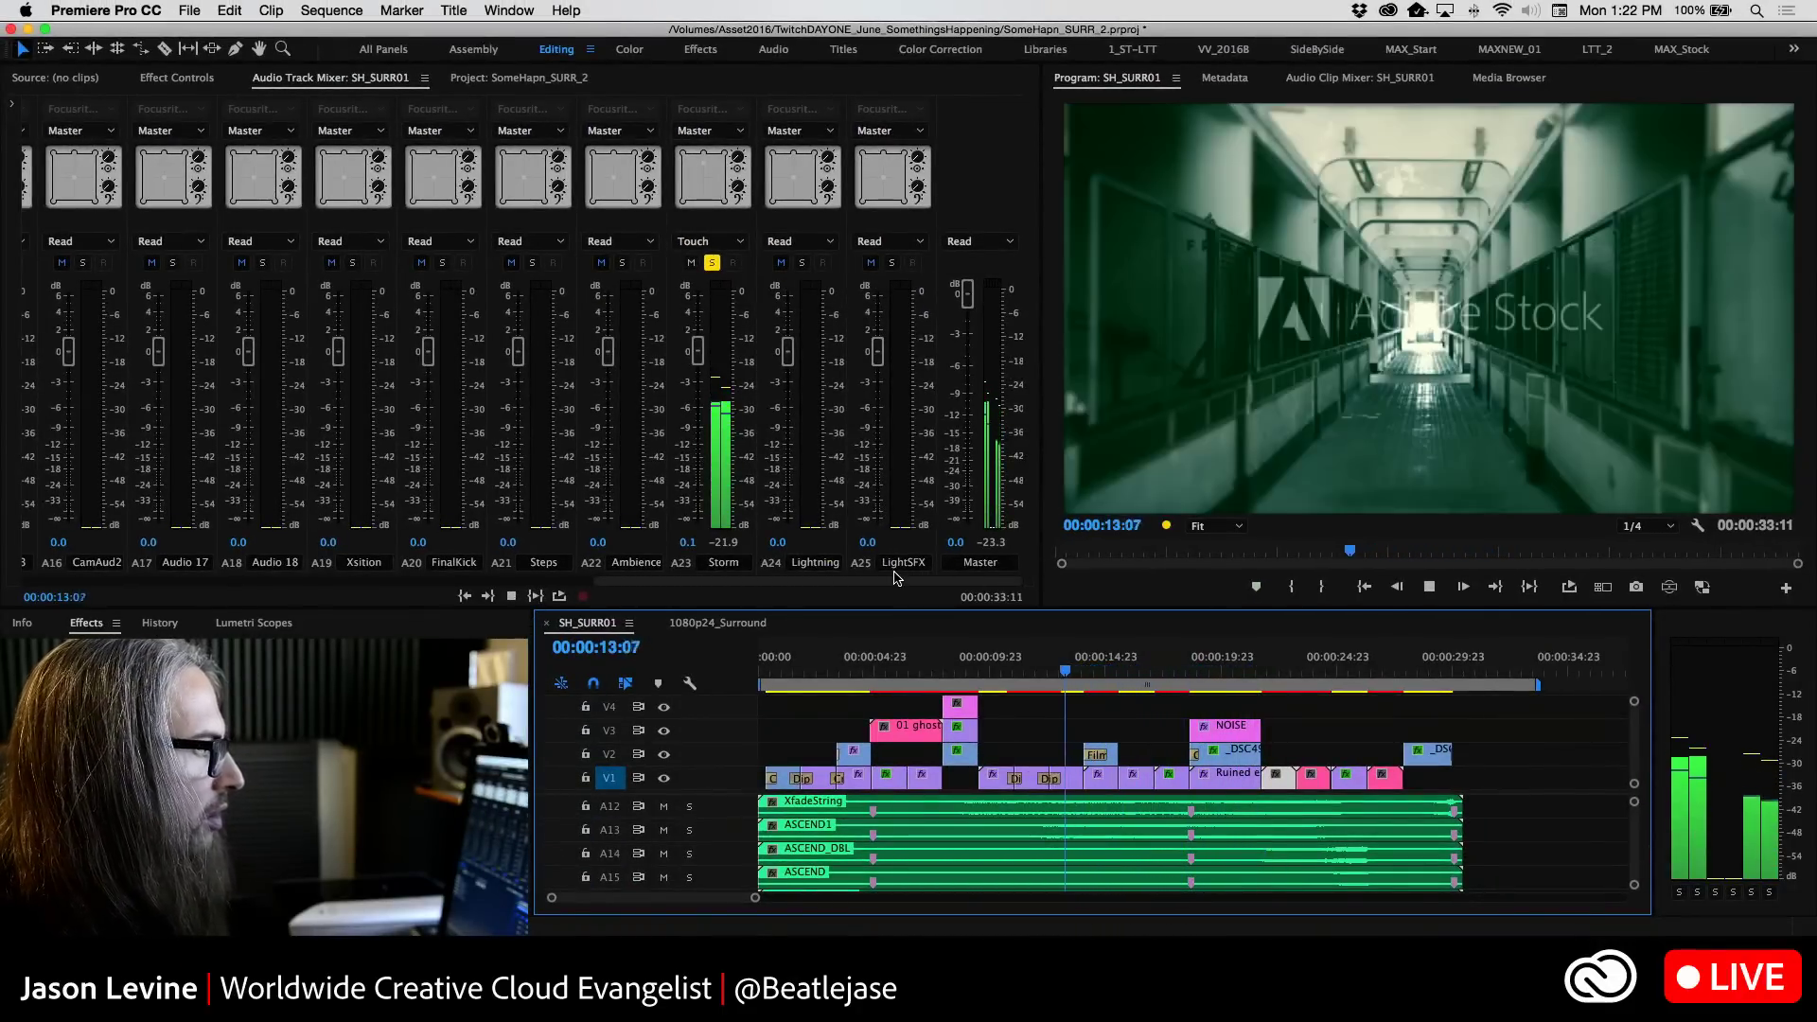
pyautogui.press('k')
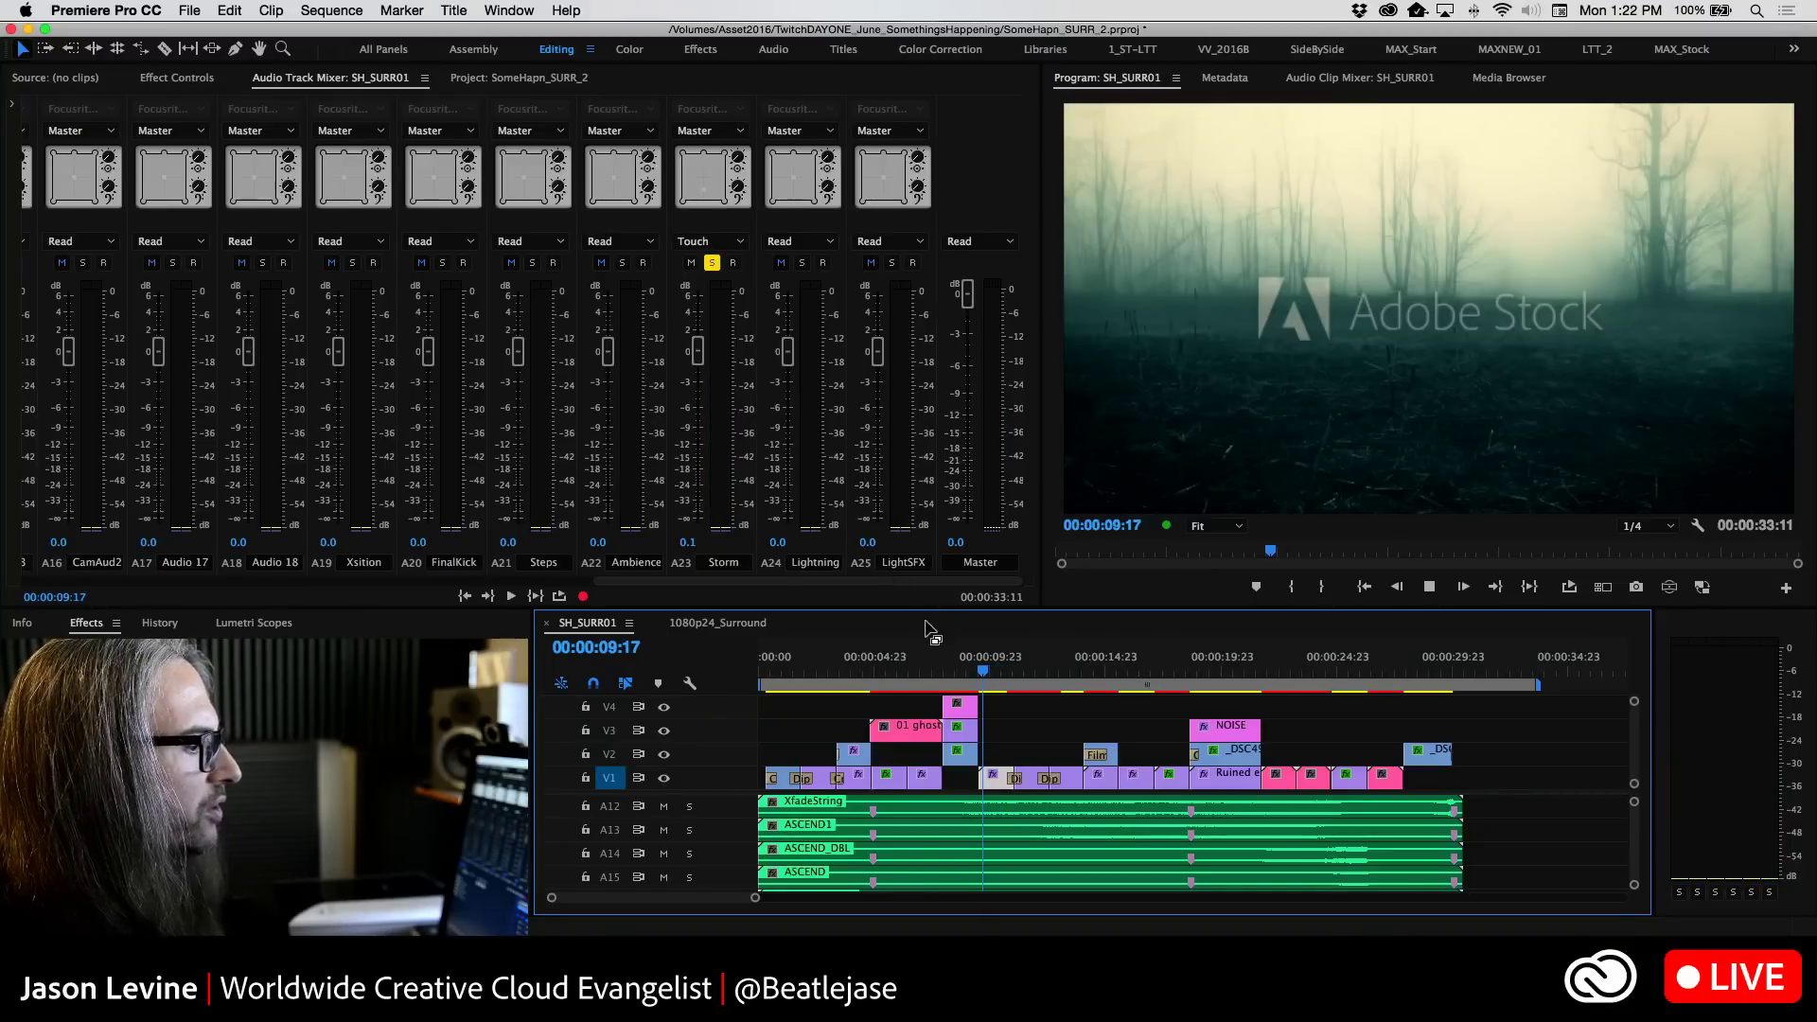
# Adjust the Storm track's 5.1 panner in Touch mode and play the soloed track from 00:00:07:08
pyautogui.press('l')
pyautogui.moveTo(987, 673); pyautogui.dragTo(932, 675)
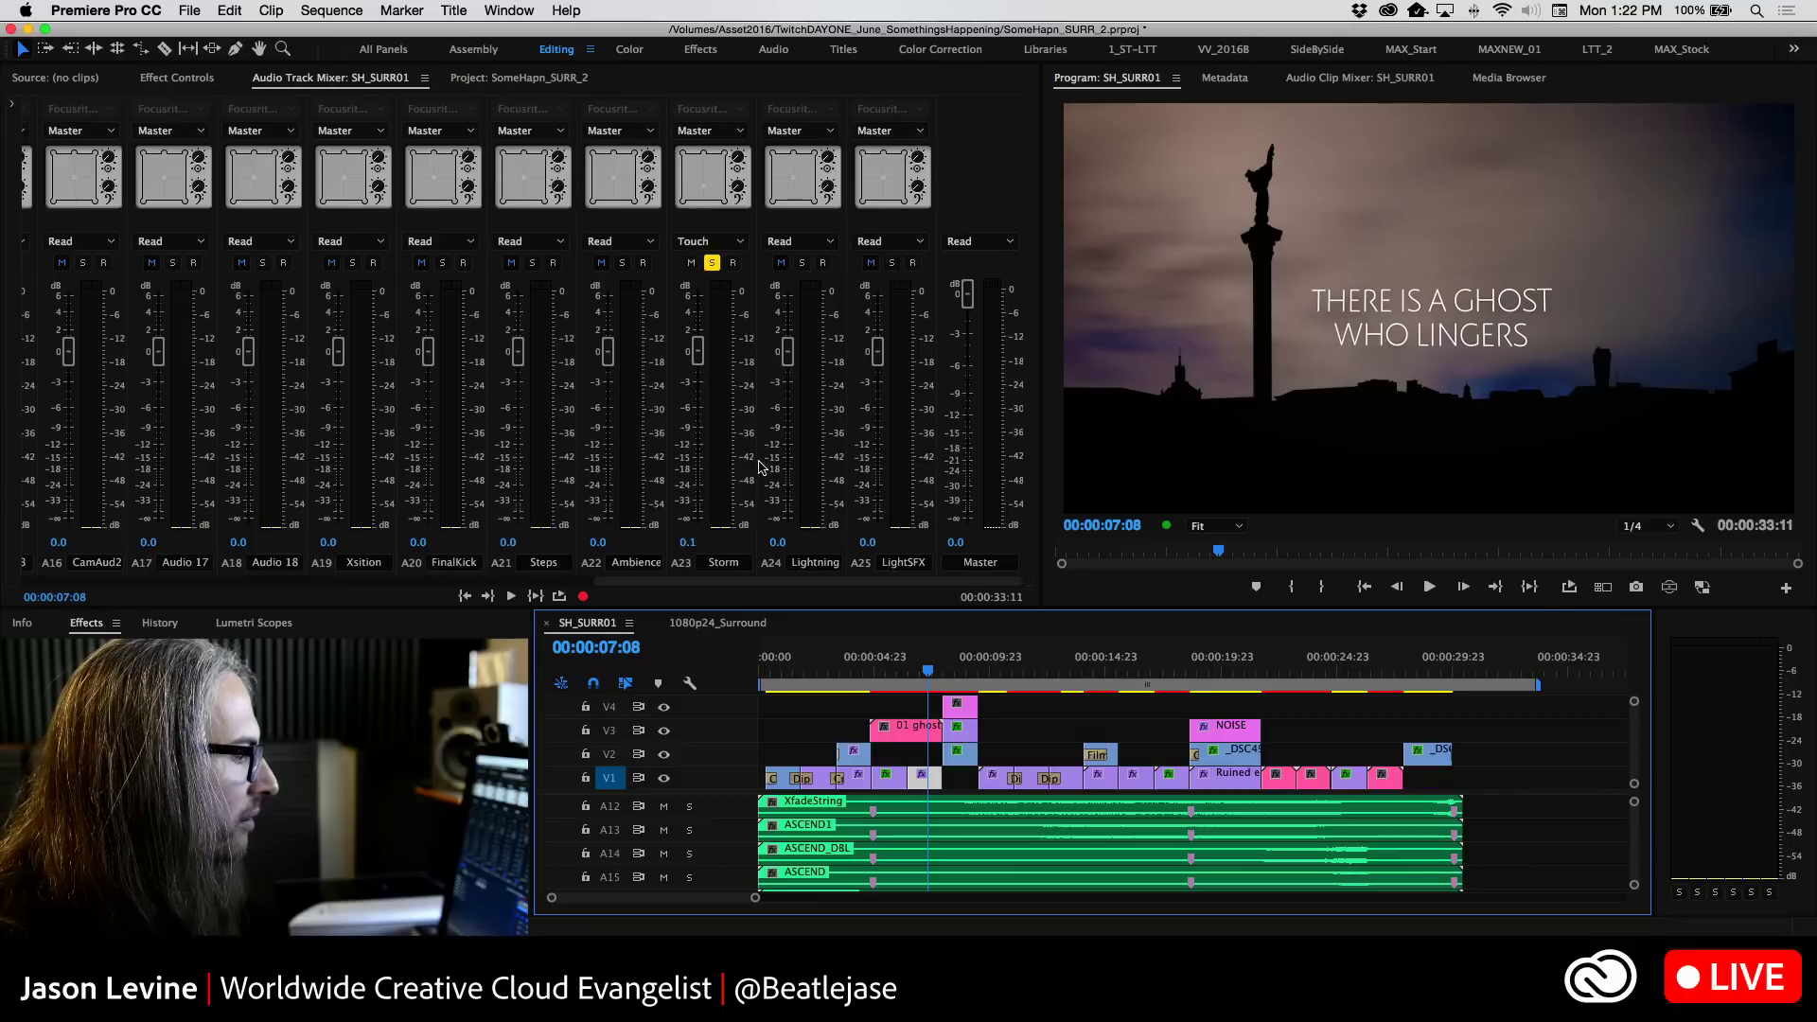
pyautogui.click(694, 204)
pyautogui.press('space')
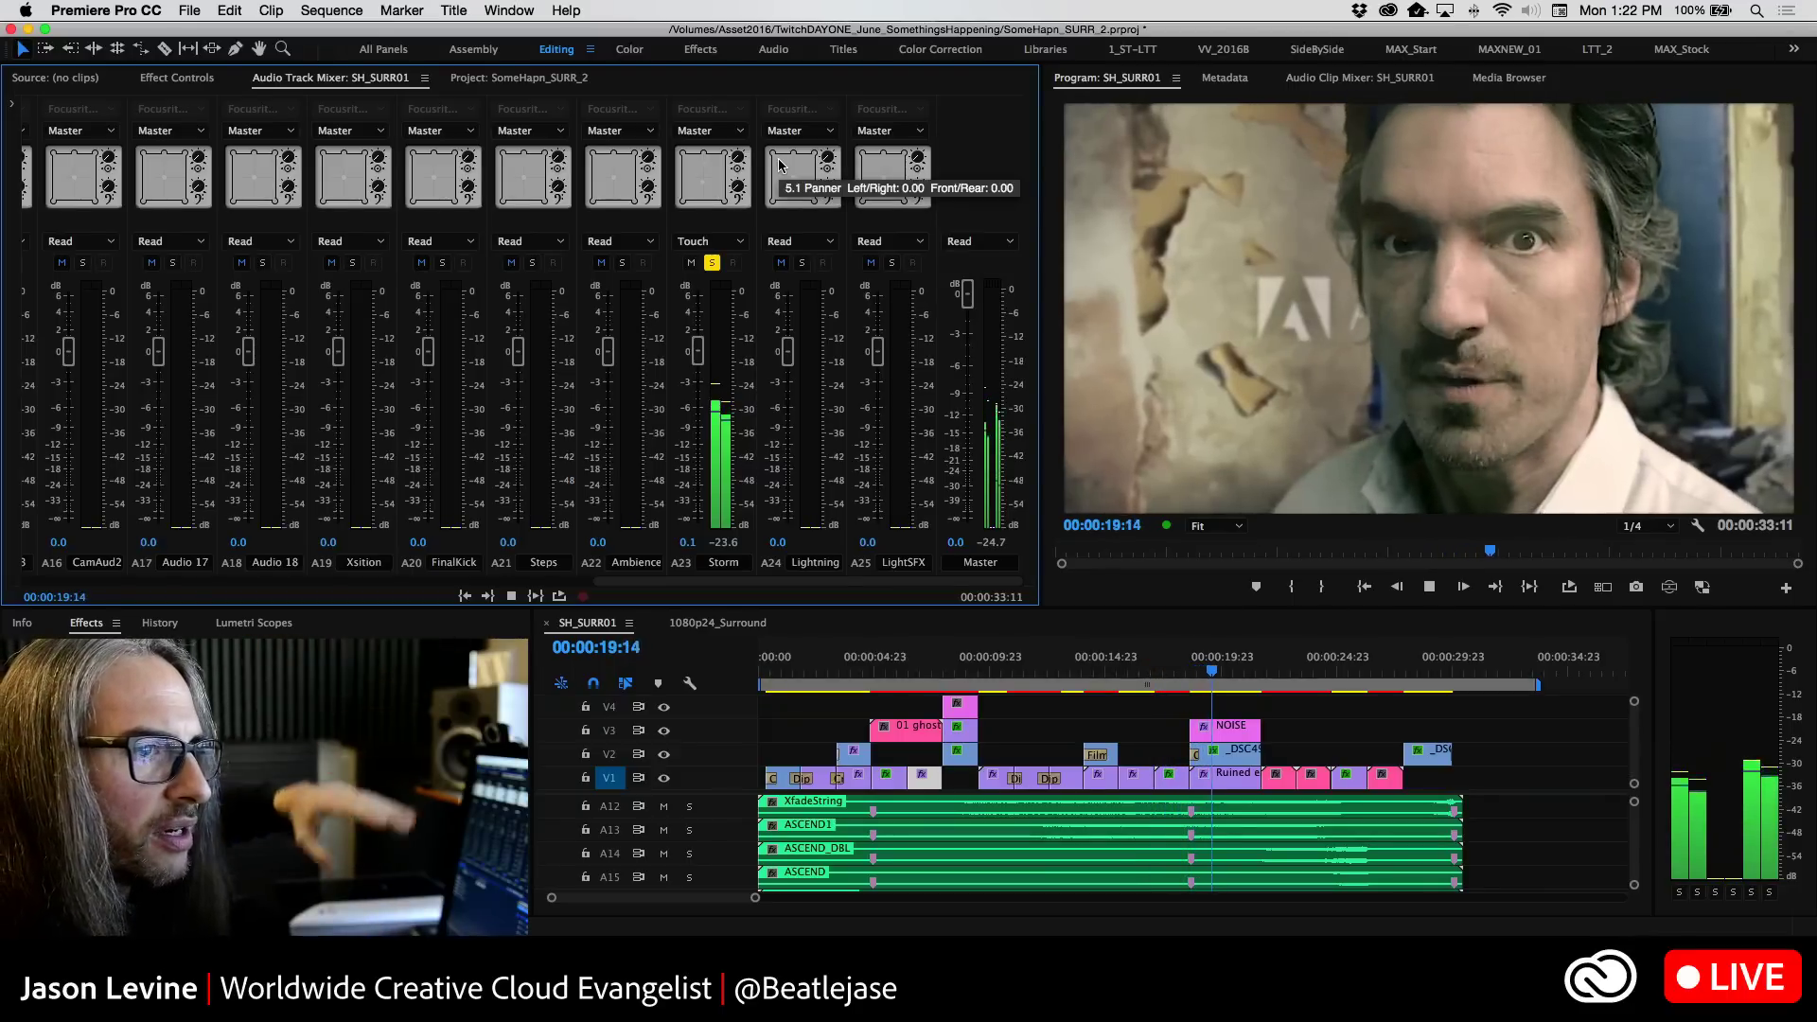
pyautogui.press('space')
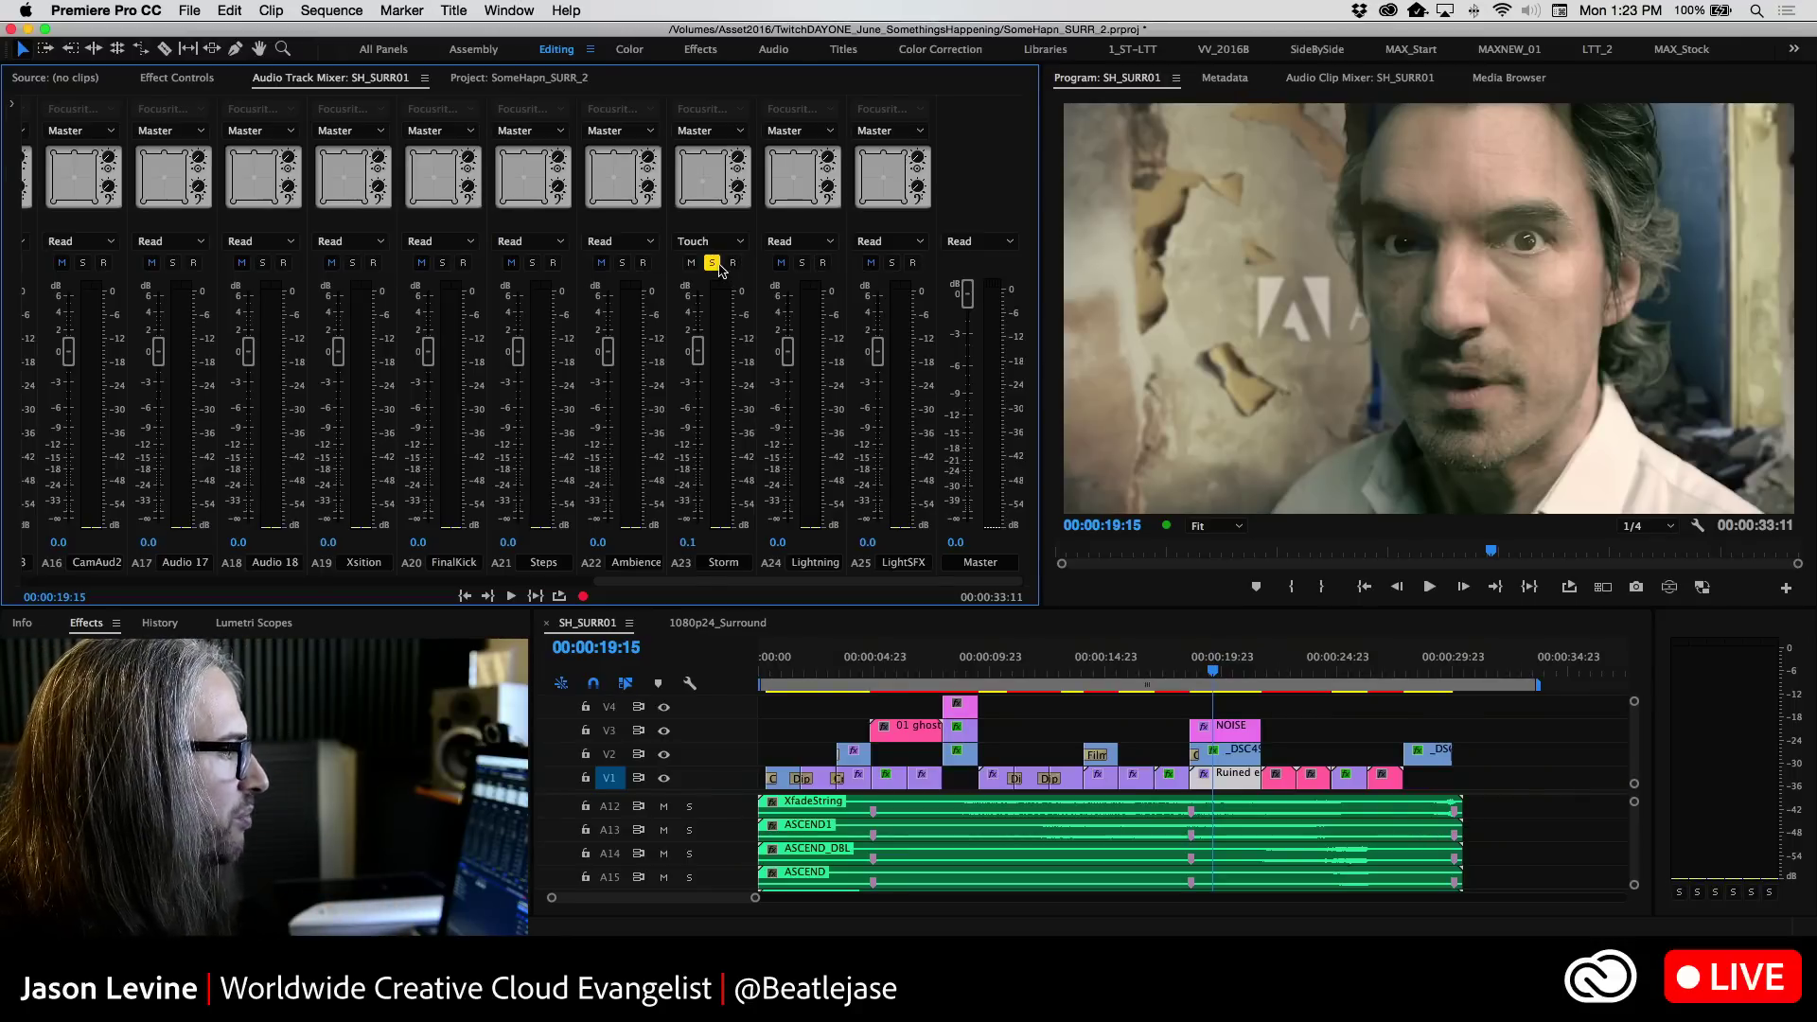
# Unsolo the Storm track and play the full mix from 00:00:03:02
pyautogui.click(828, 672)
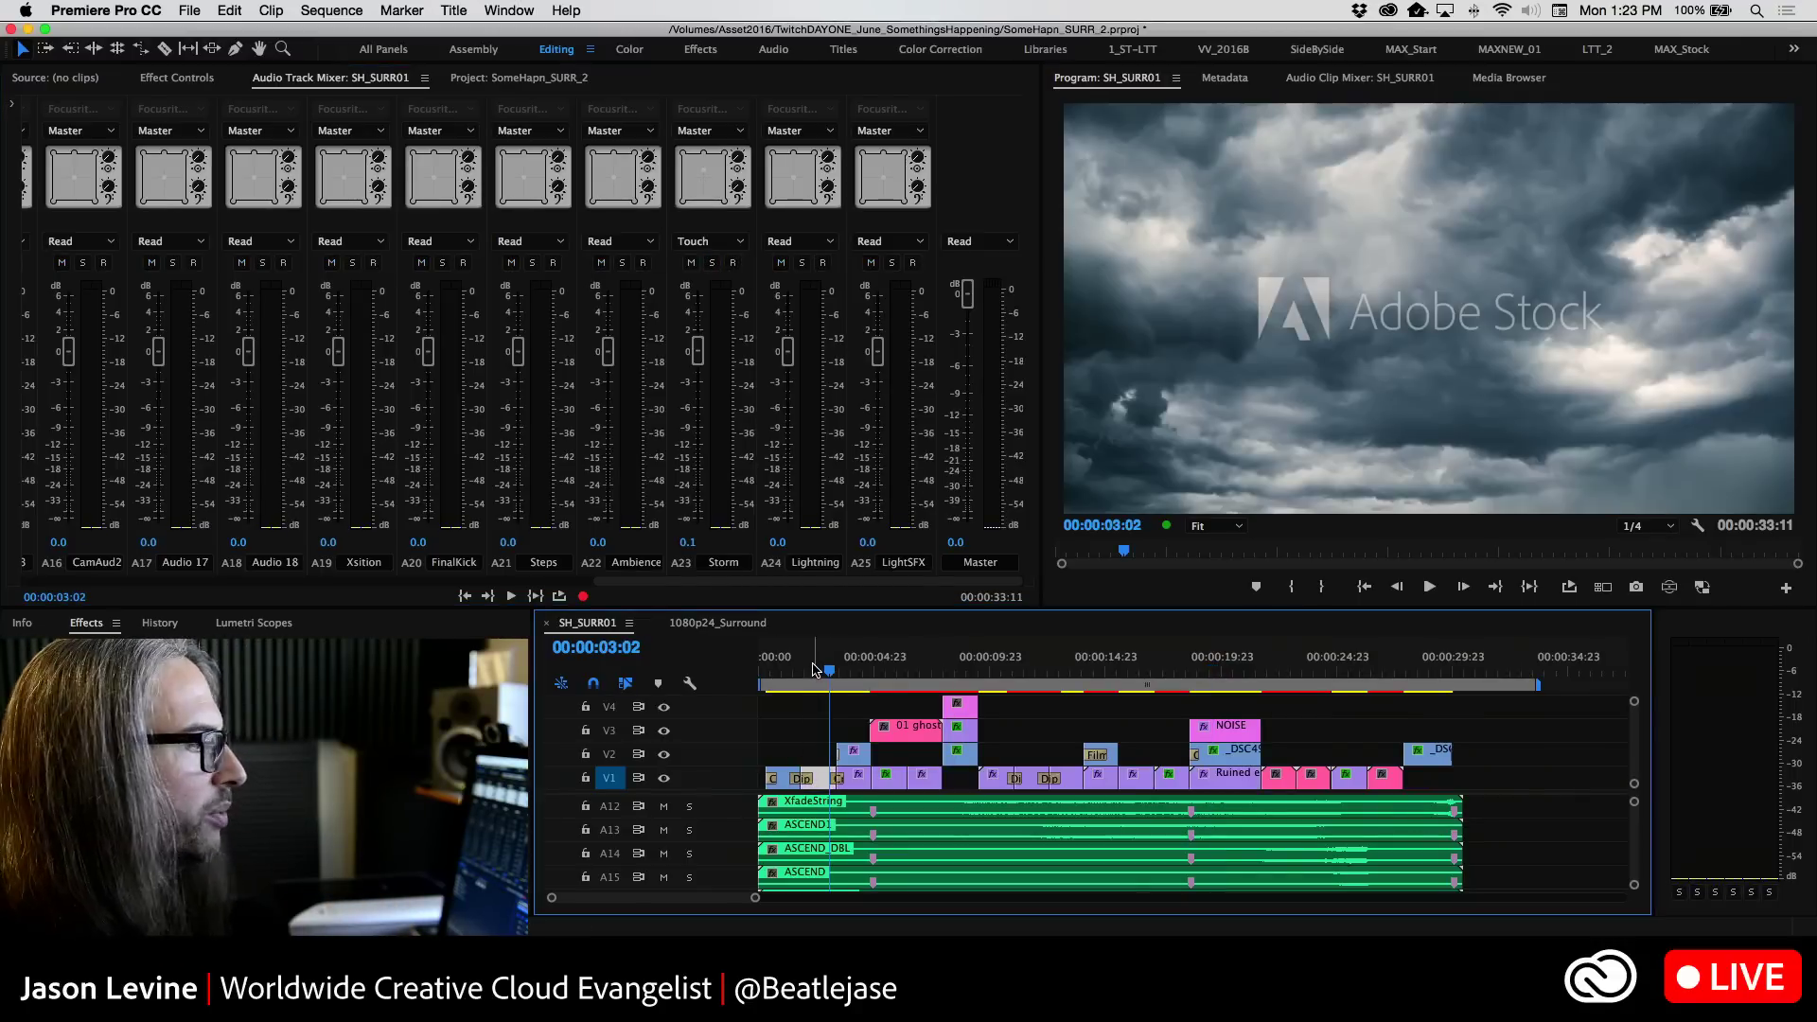
pyautogui.press('space')
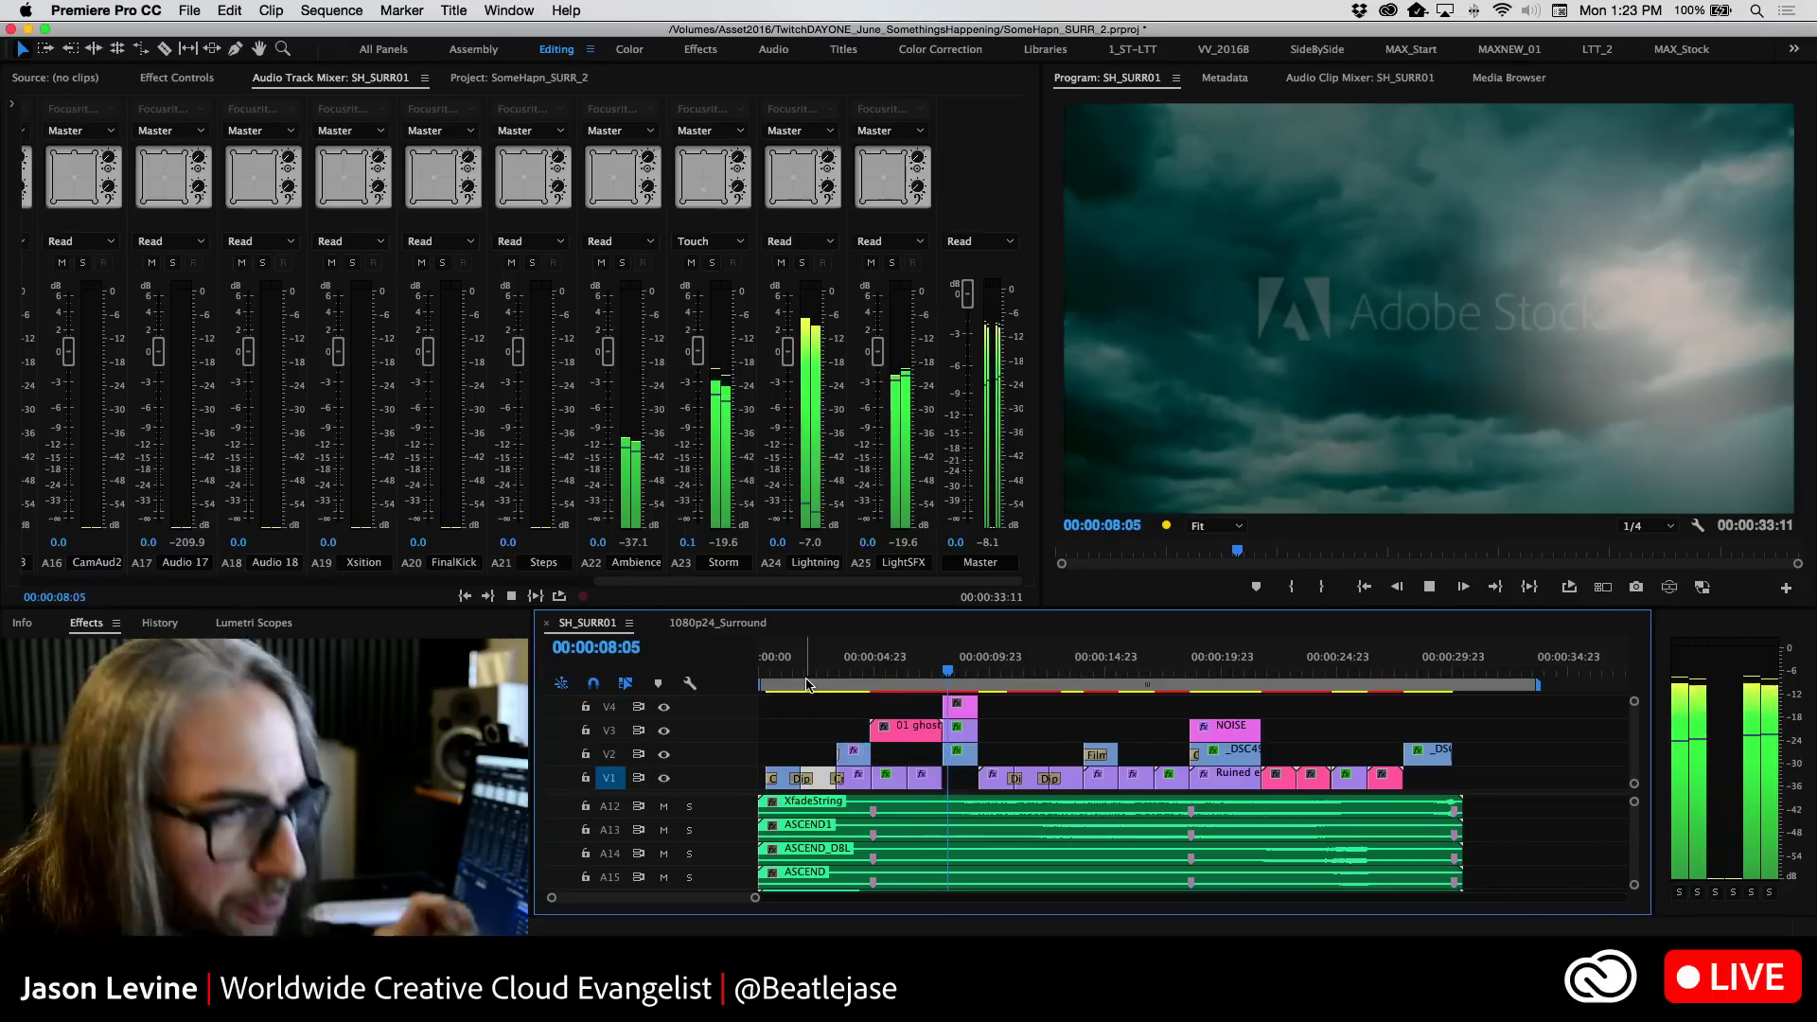
pyautogui.press('space')
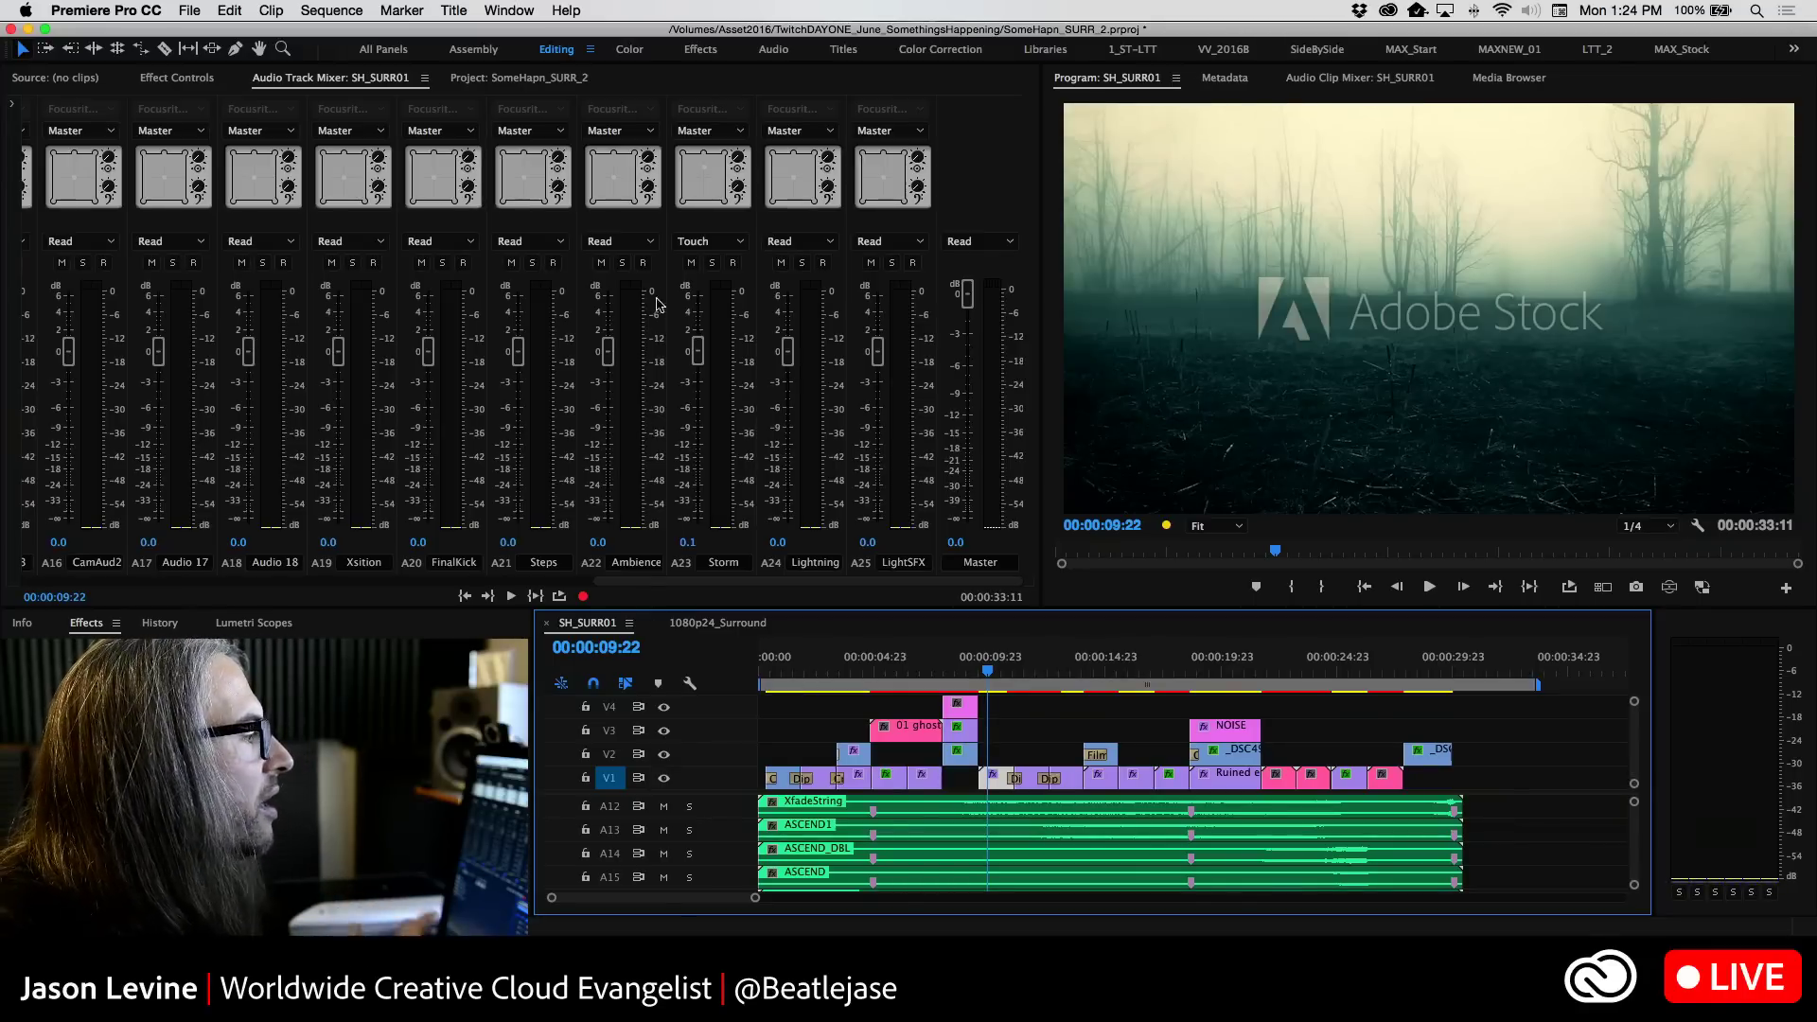
# Record a Touch automation pass from 00:00:07:01 that lowers the Storm track's volume fader during playback
pyautogui.click(712, 241)
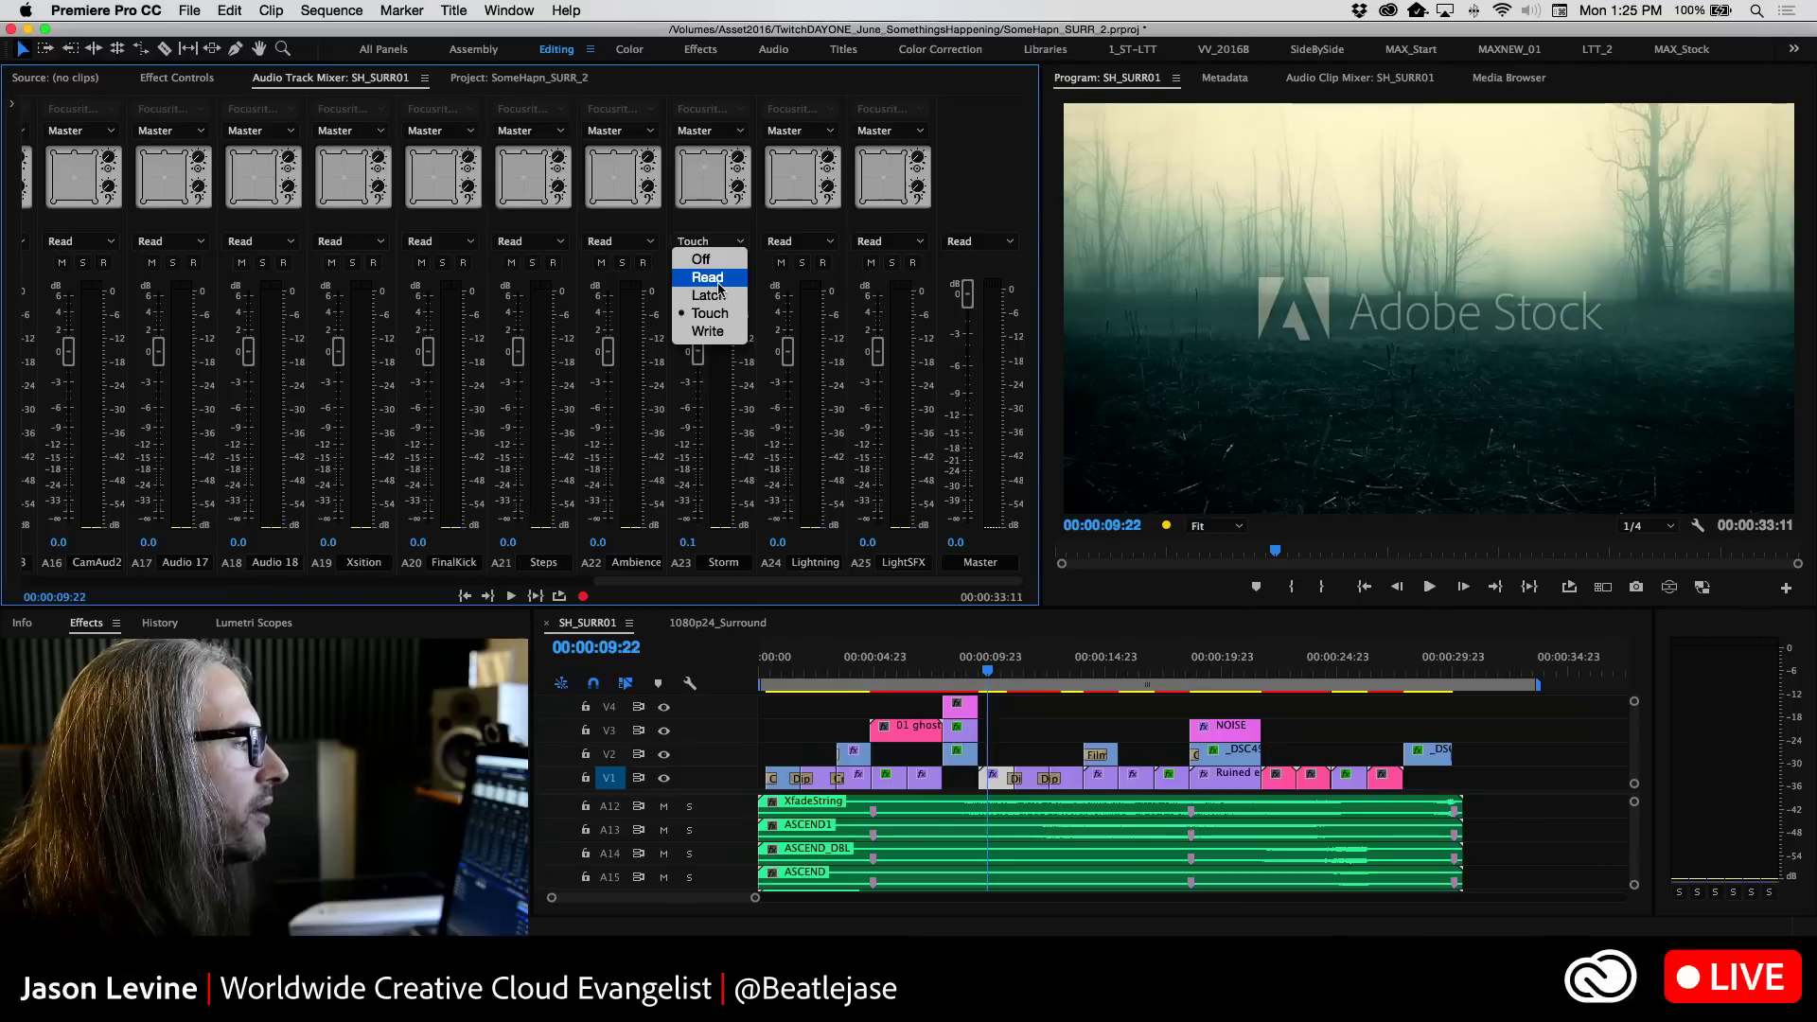
pyautogui.click(698, 241)
pyautogui.click(990, 674)
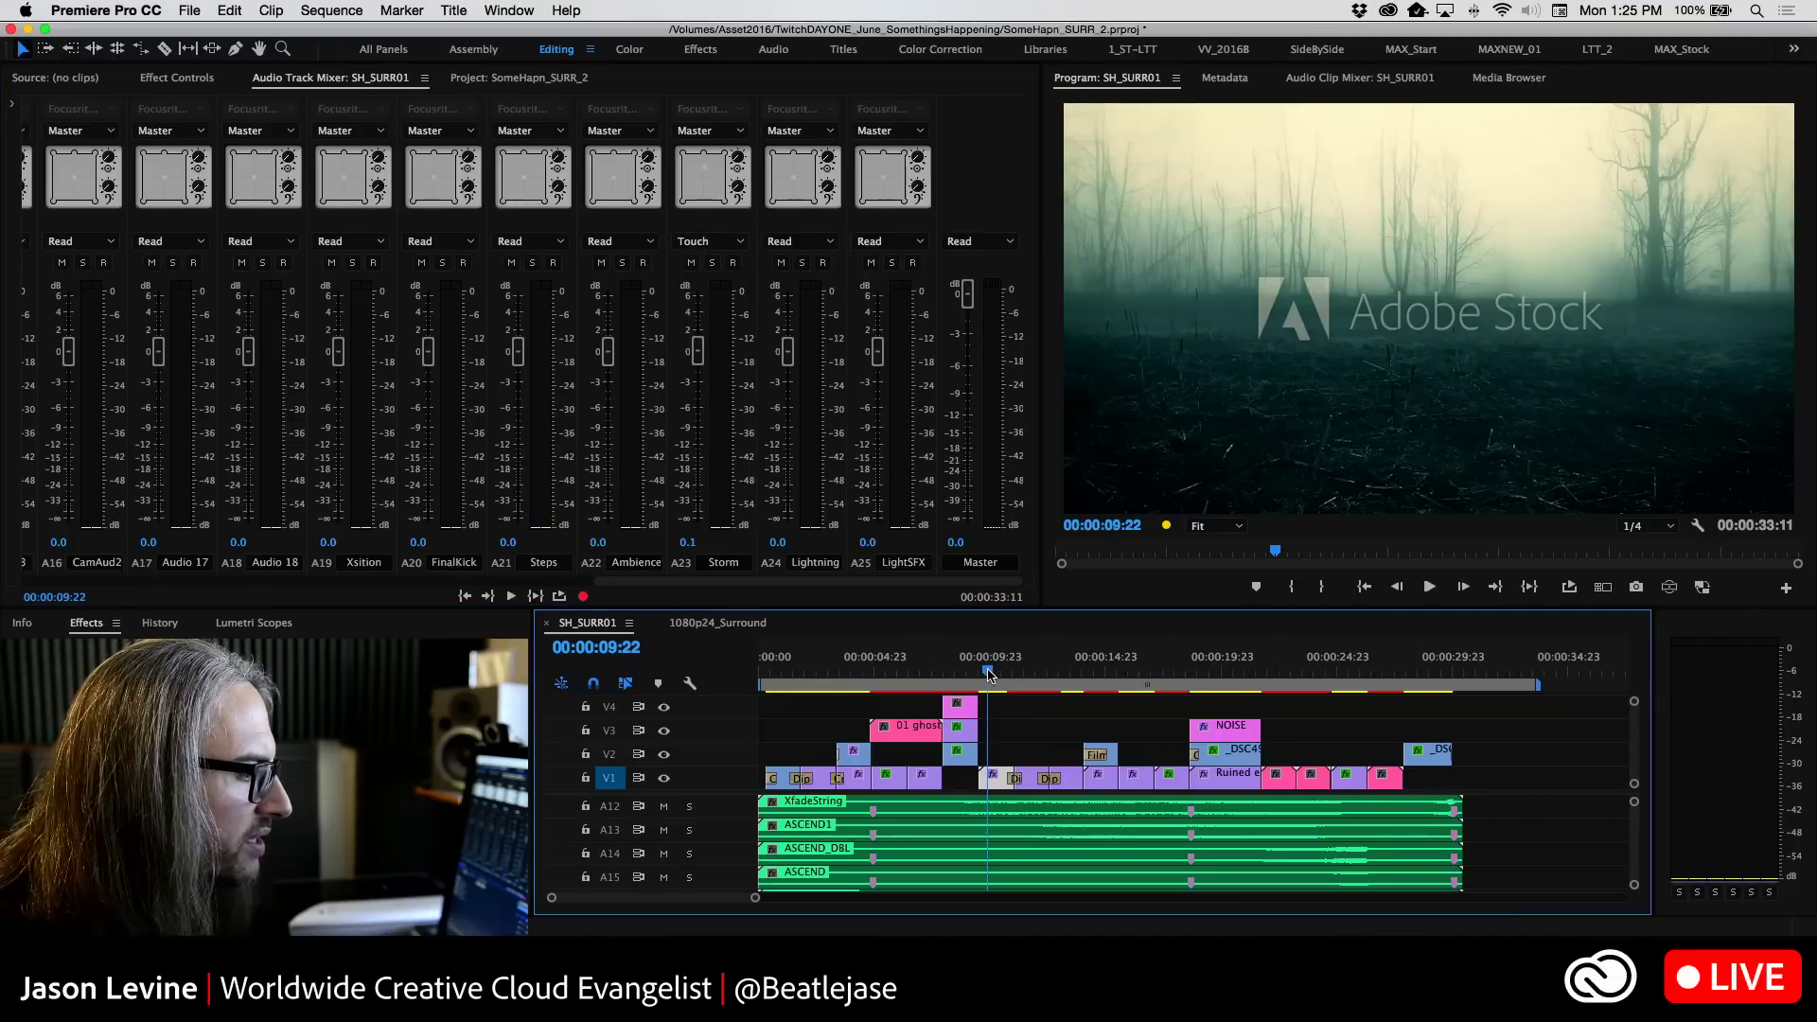
pyautogui.moveTo(990, 673); pyautogui.dragTo(921, 674)
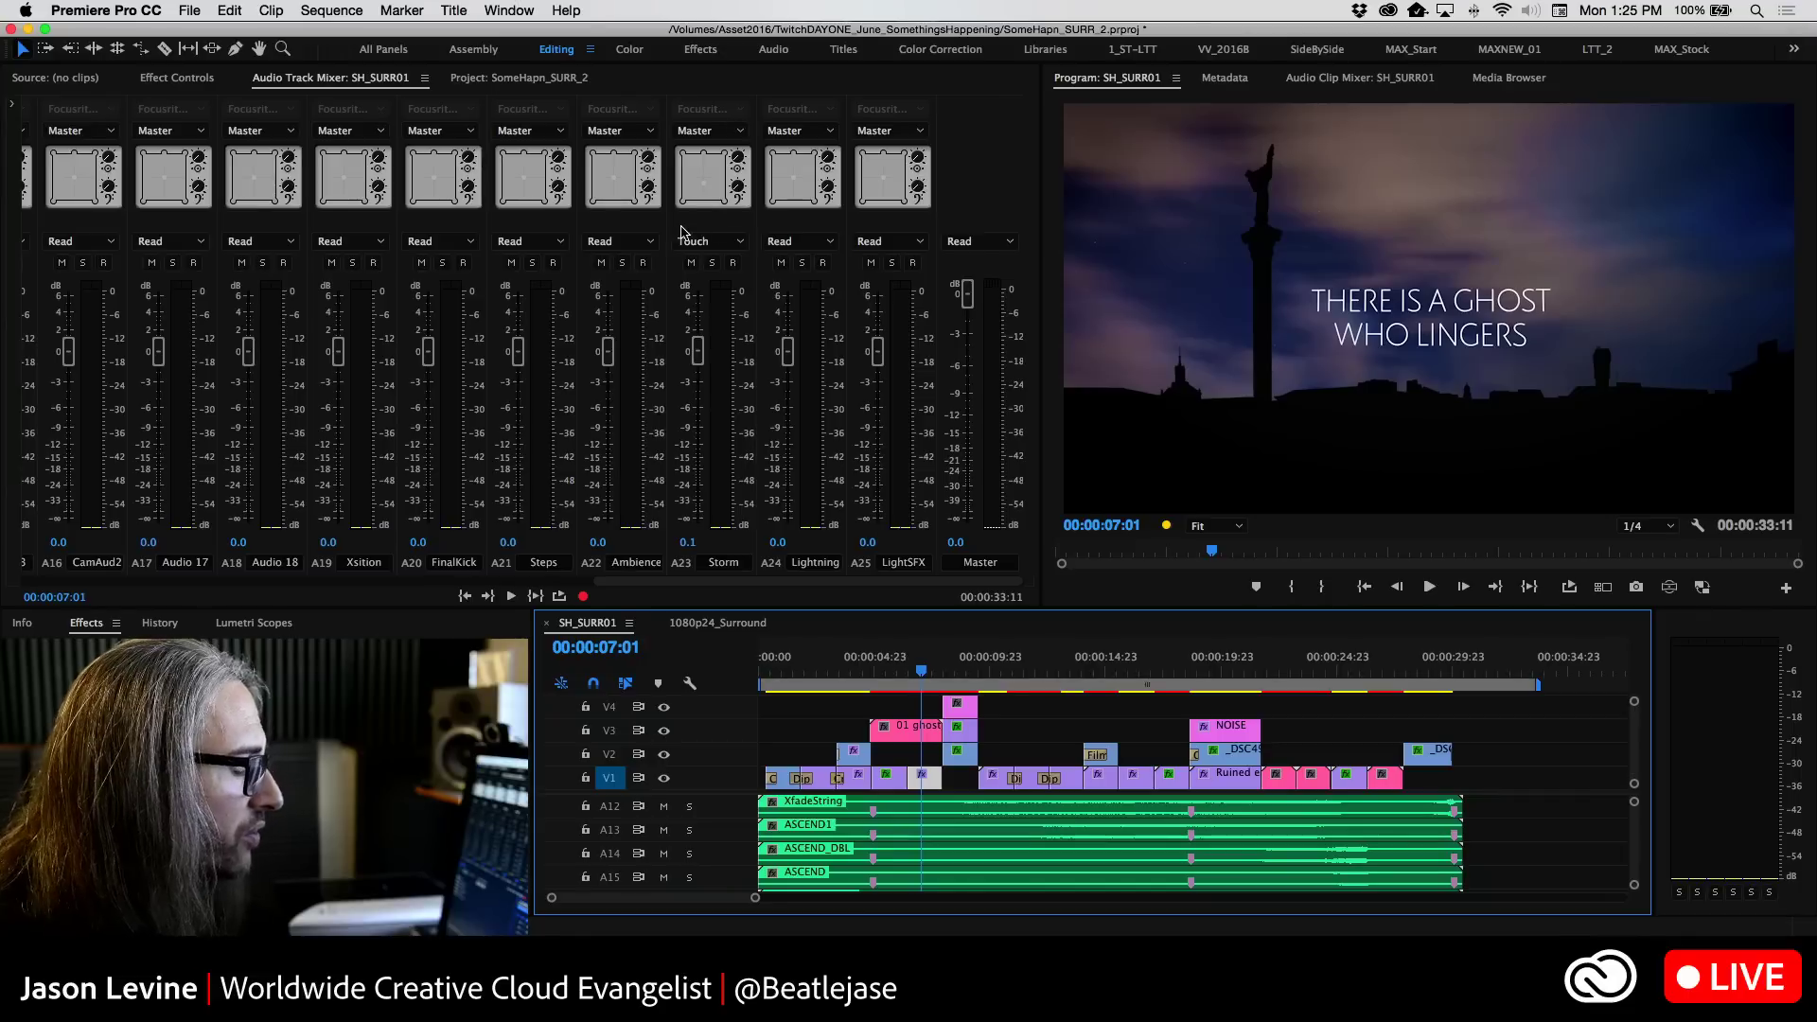
pyautogui.press('space')
pyautogui.moveTo(696, 359)
pyautogui.mouseDown()
pyautogui.moveTo(695, 342)
pyautogui.moveTo(698, 403)
pyautogui.mouseUp()
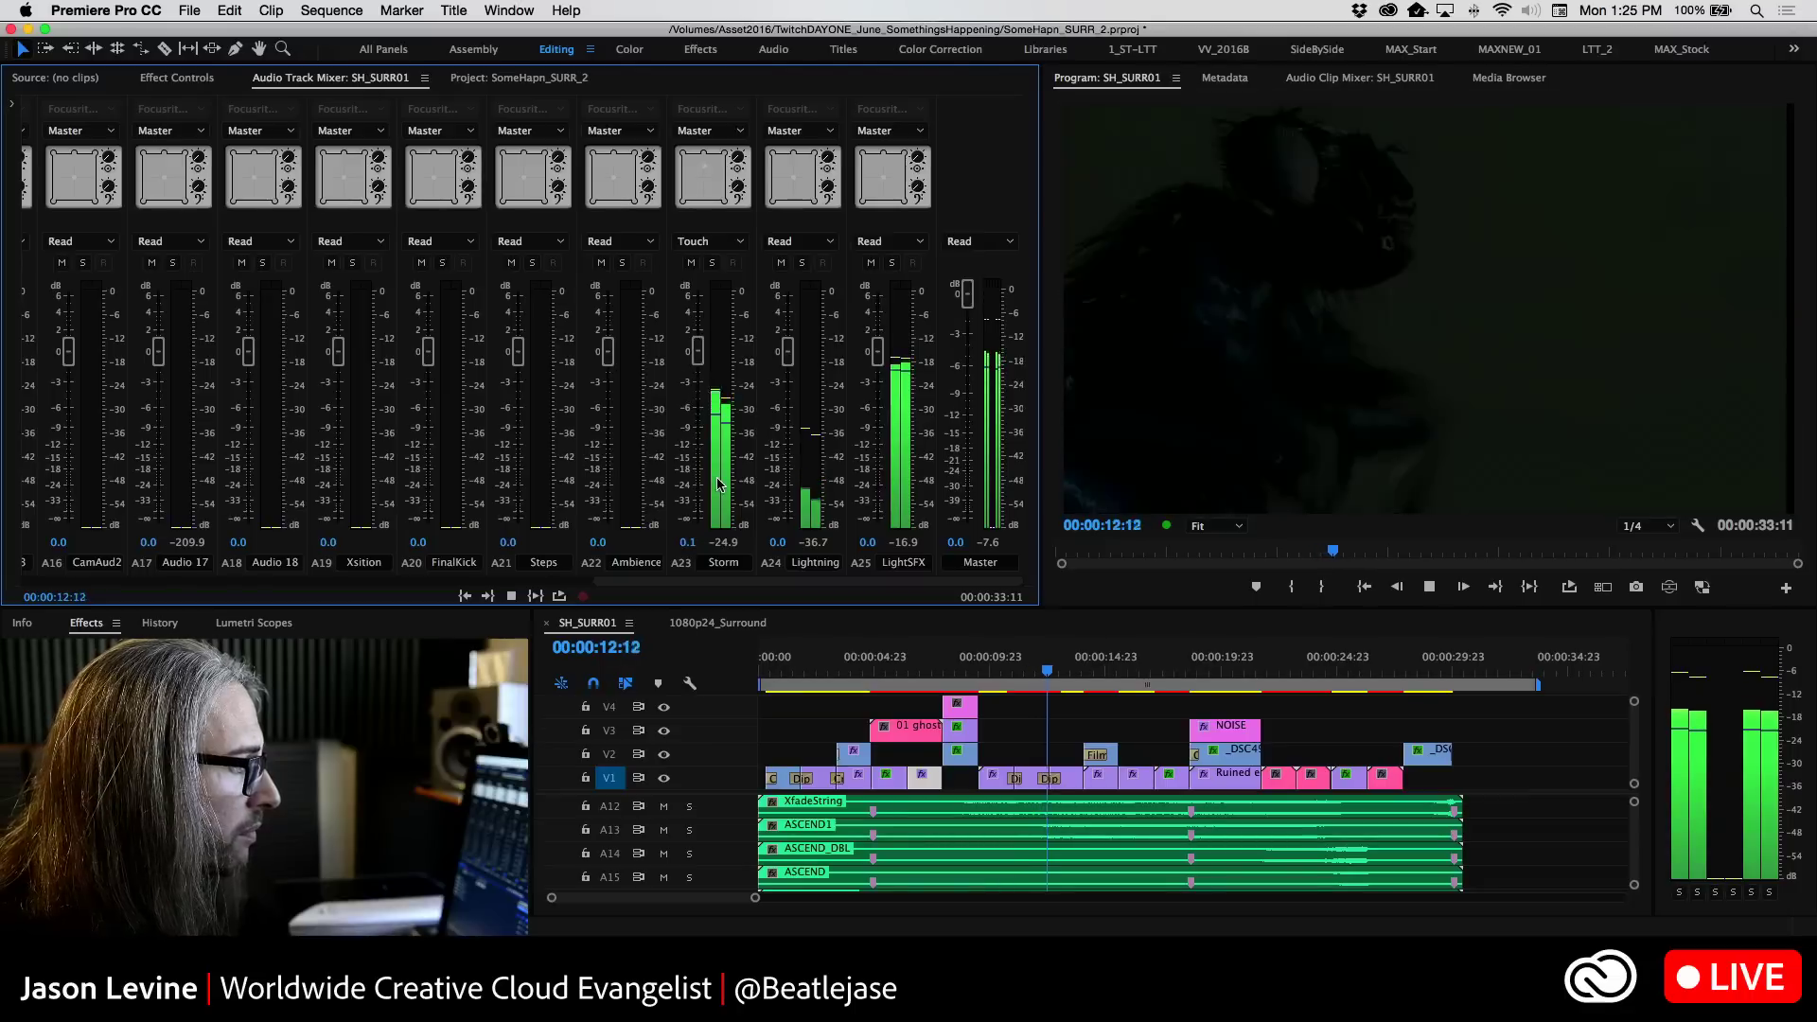
pyautogui.press('space')
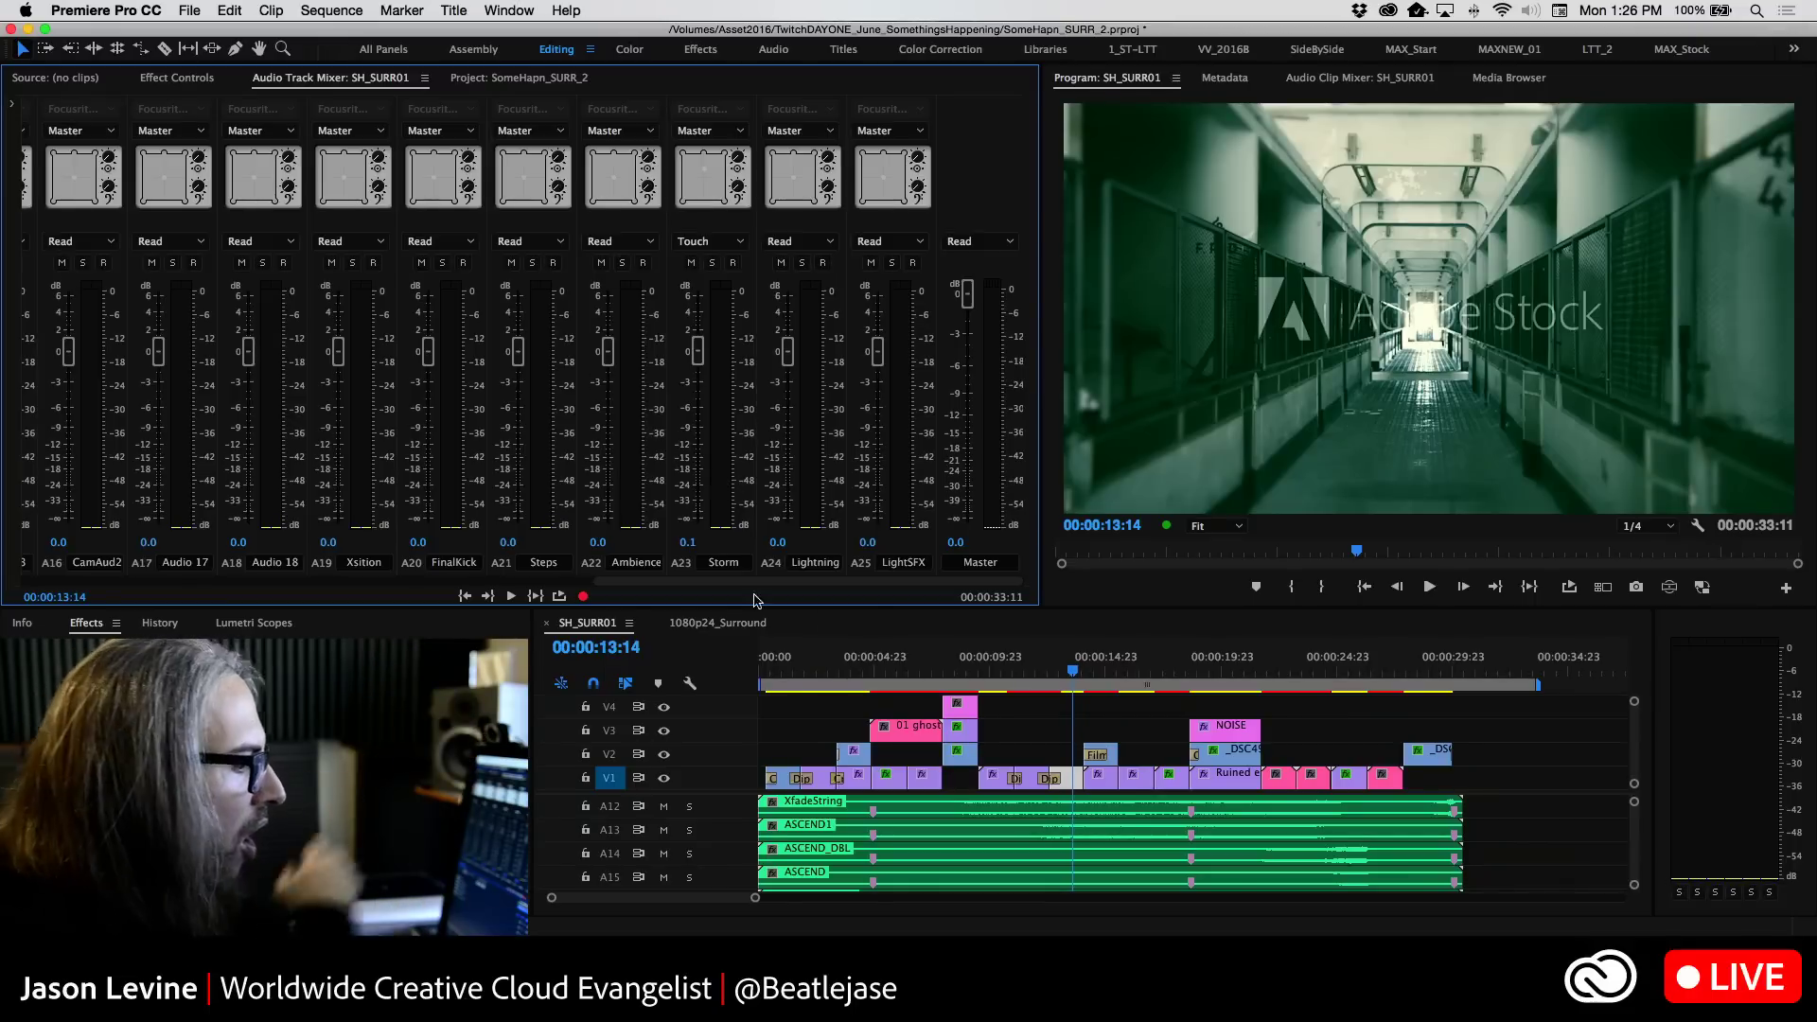
# Play the sequence backward and forward to watch the Storm track's fader follow its recorded volume automation
pyautogui.press('j')
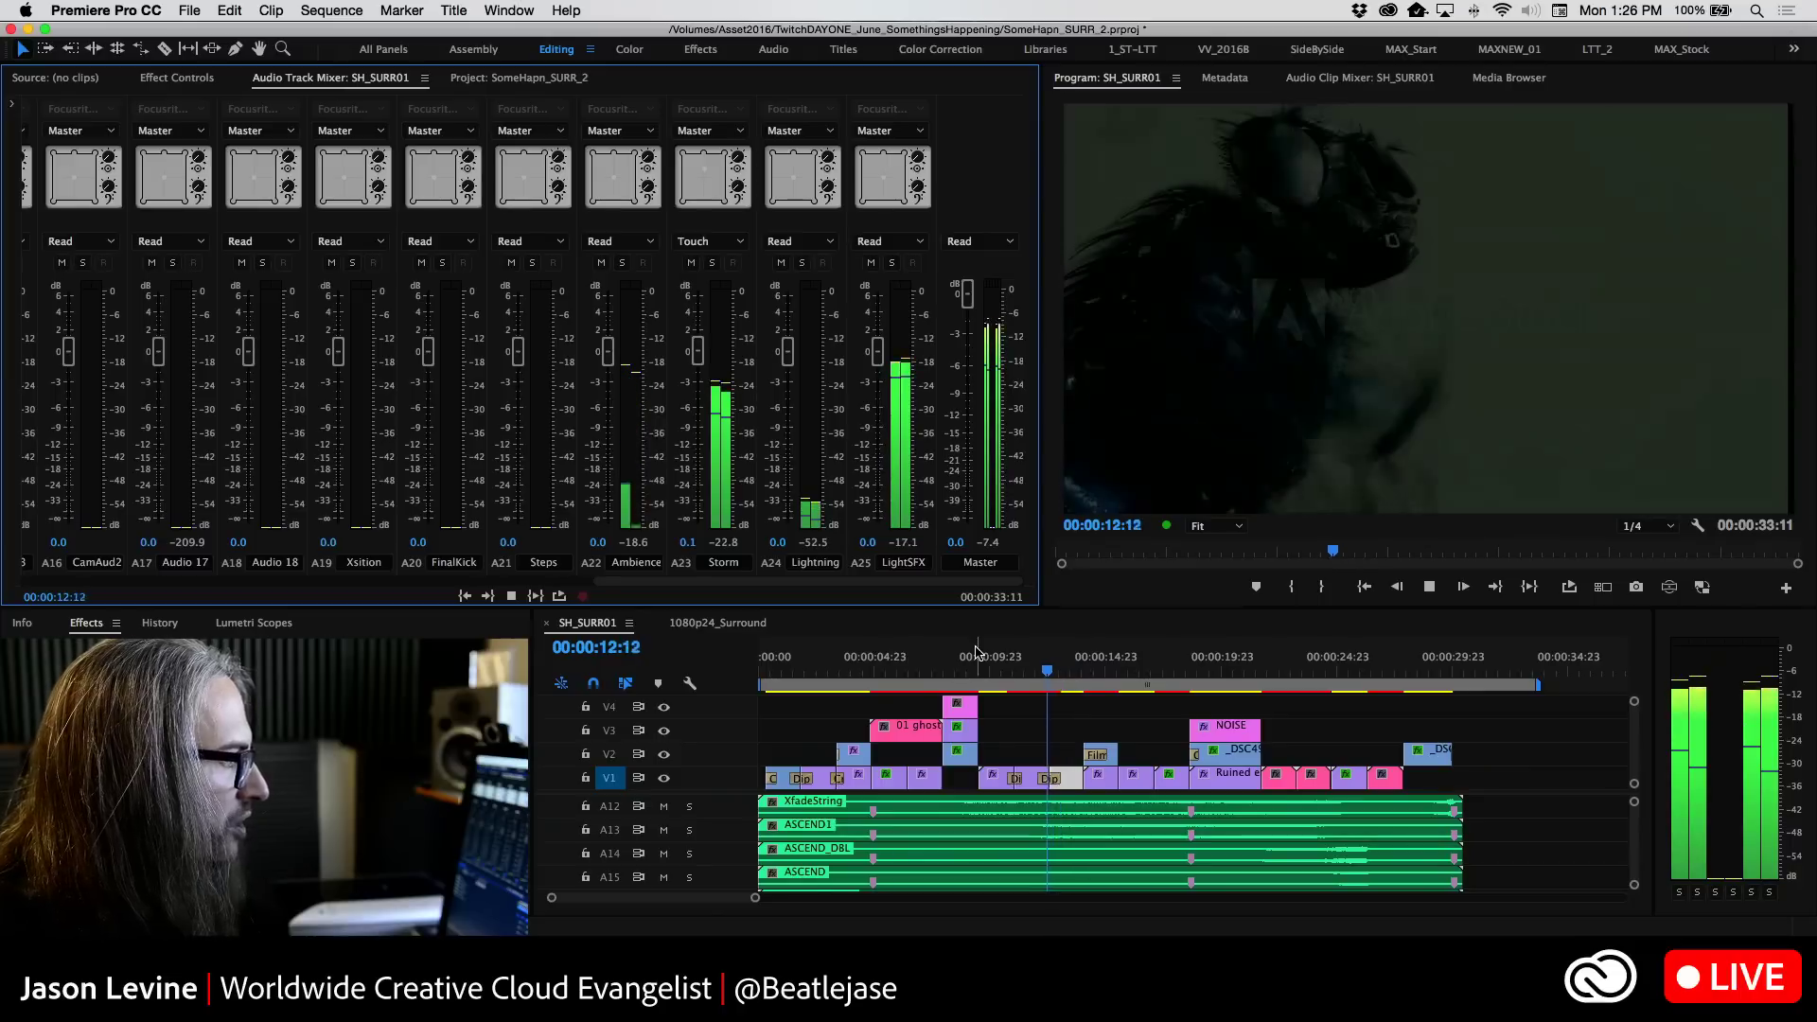
pyautogui.press('k')
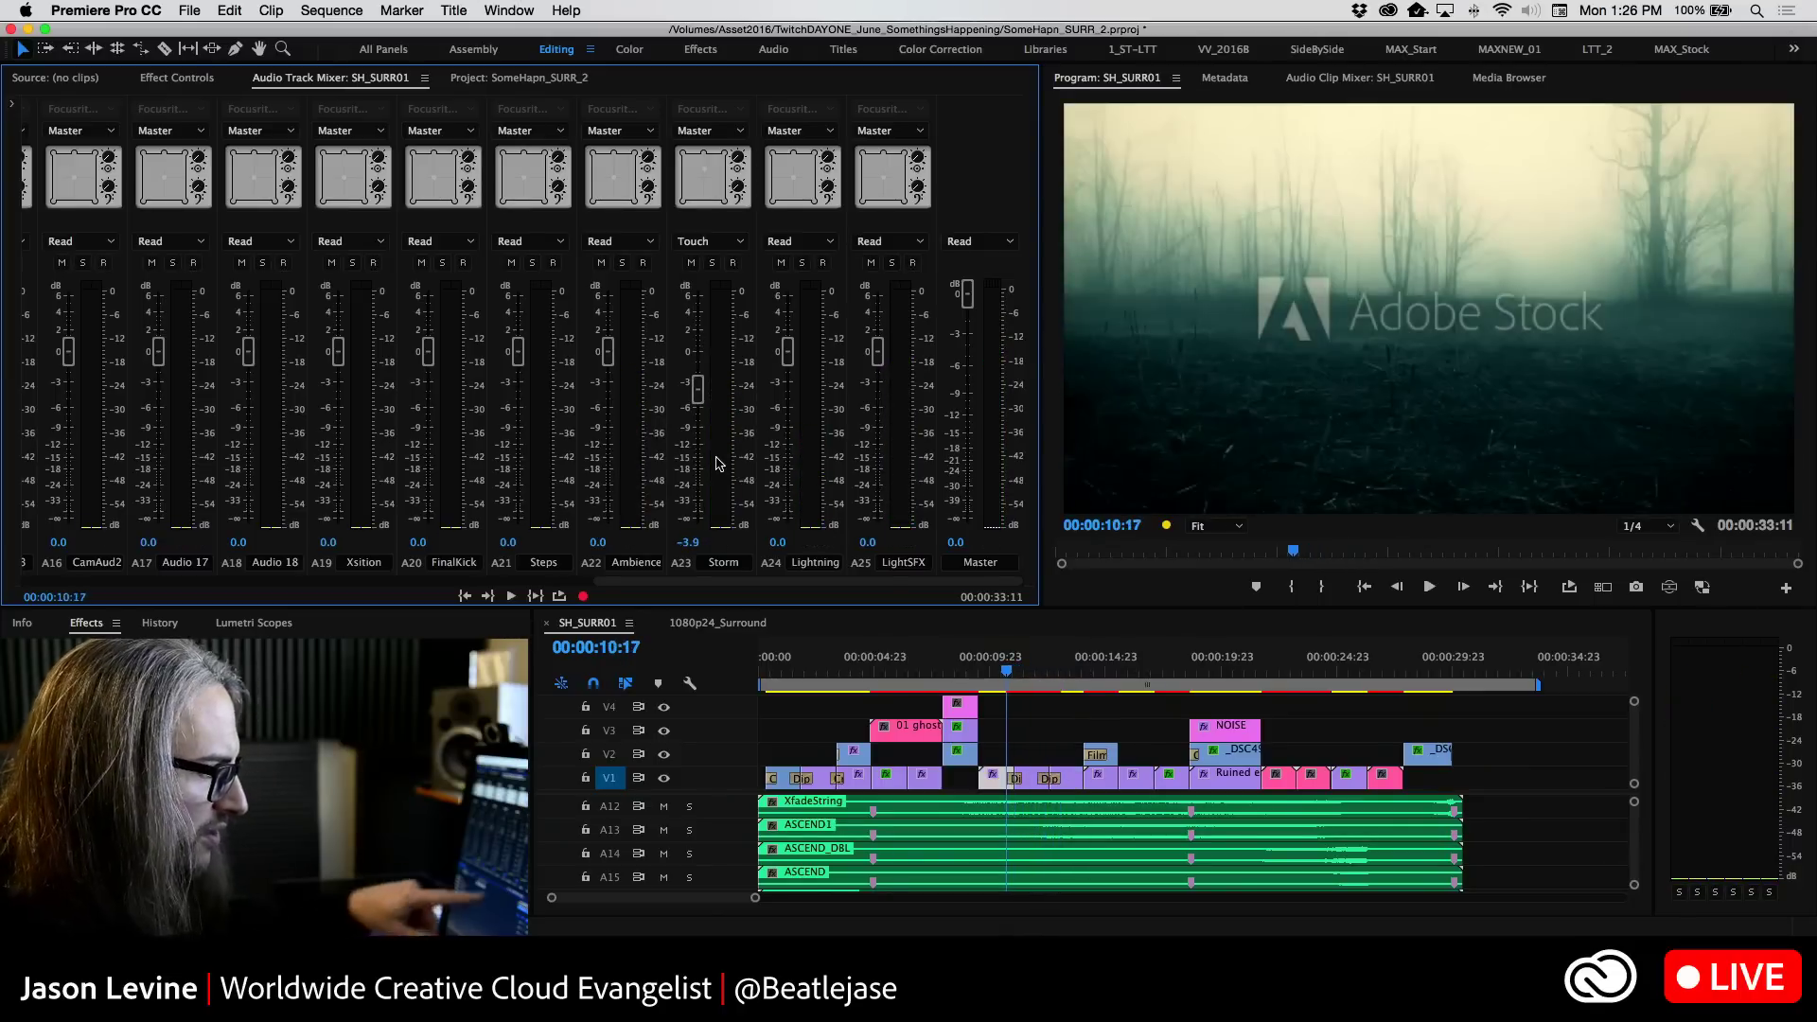
pyautogui.press('l')
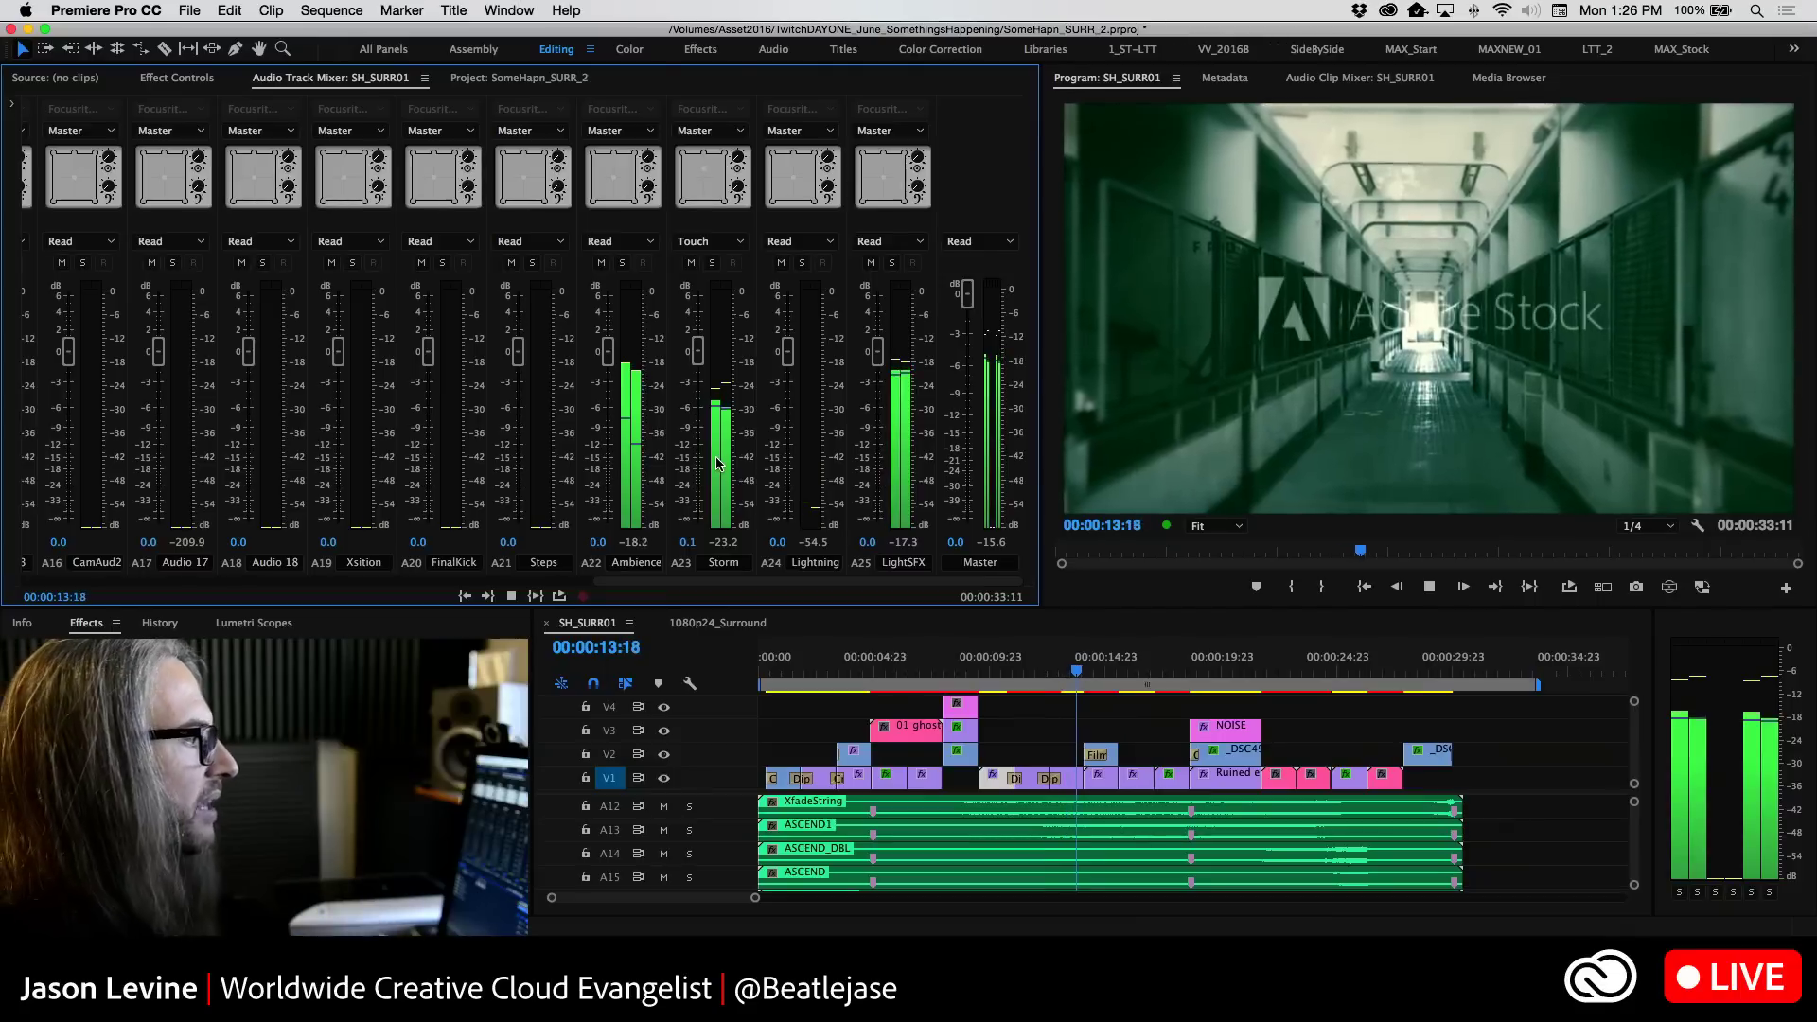
pyautogui.press('k')
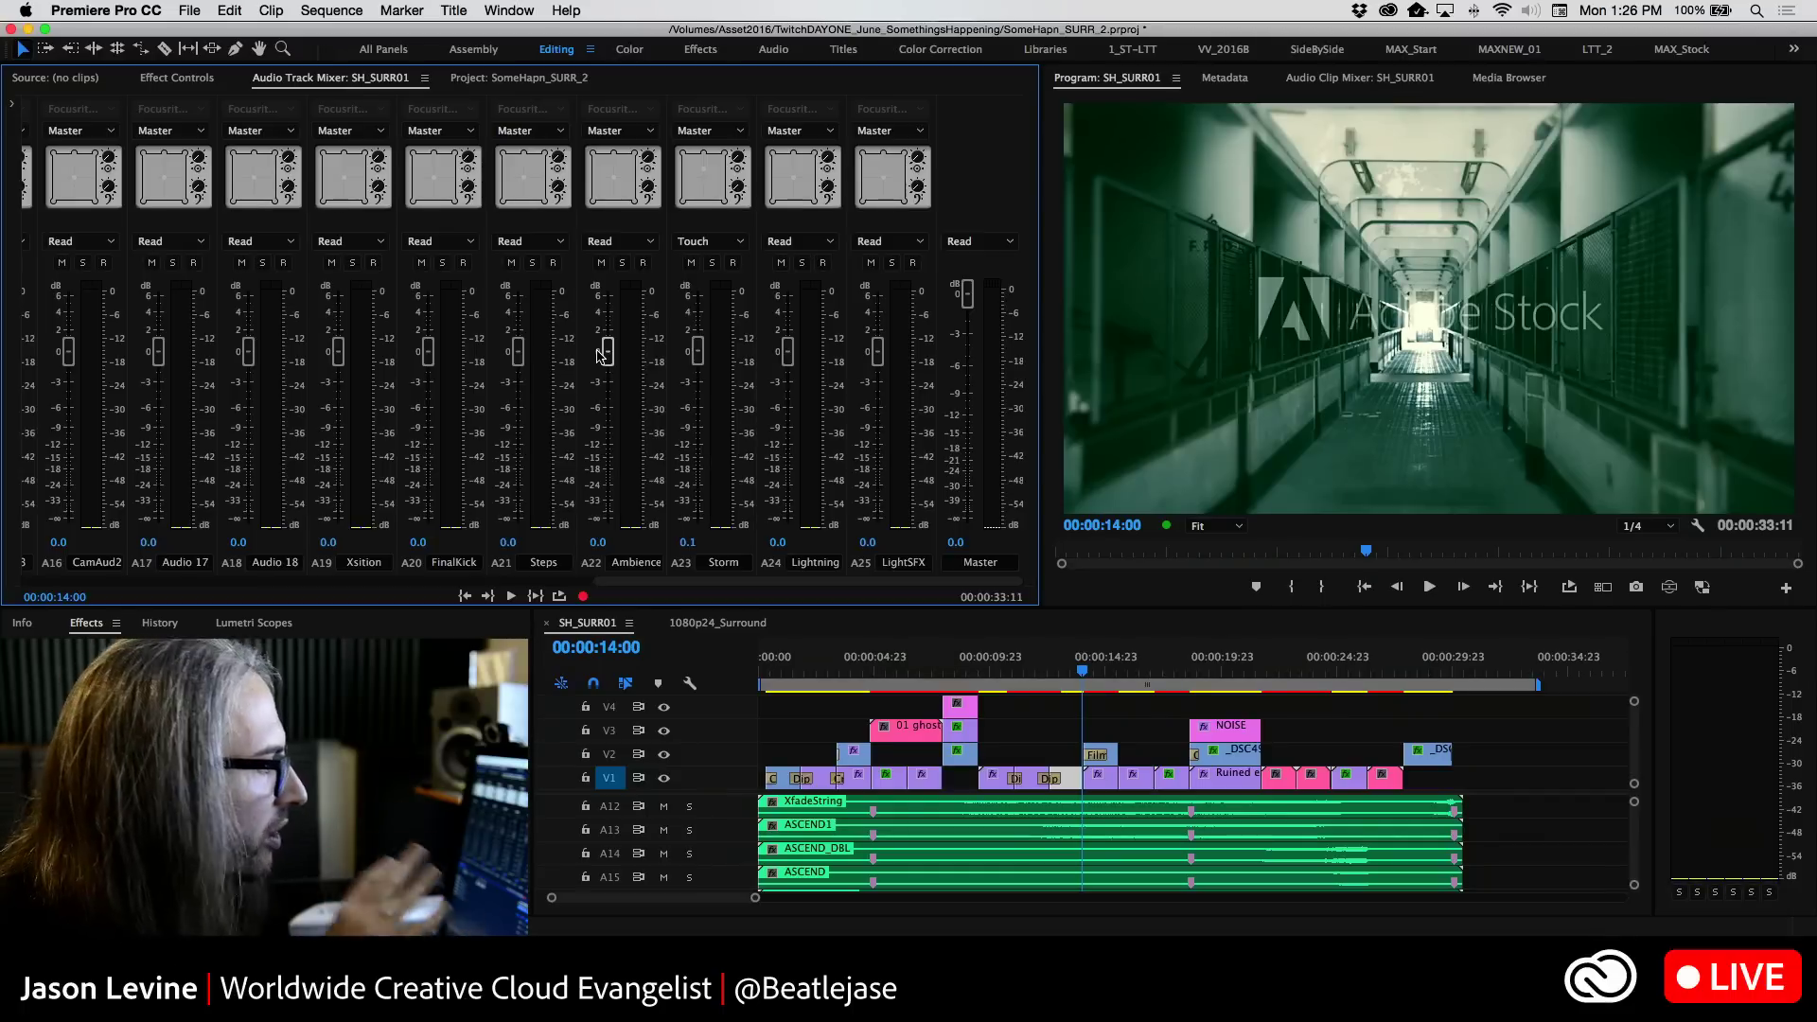
# Switch the Storm track to Read mode, pull its fader all the way down and play back from about 00:00:10:17
pyautogui.click(712, 242)
pyautogui.click(719, 275)
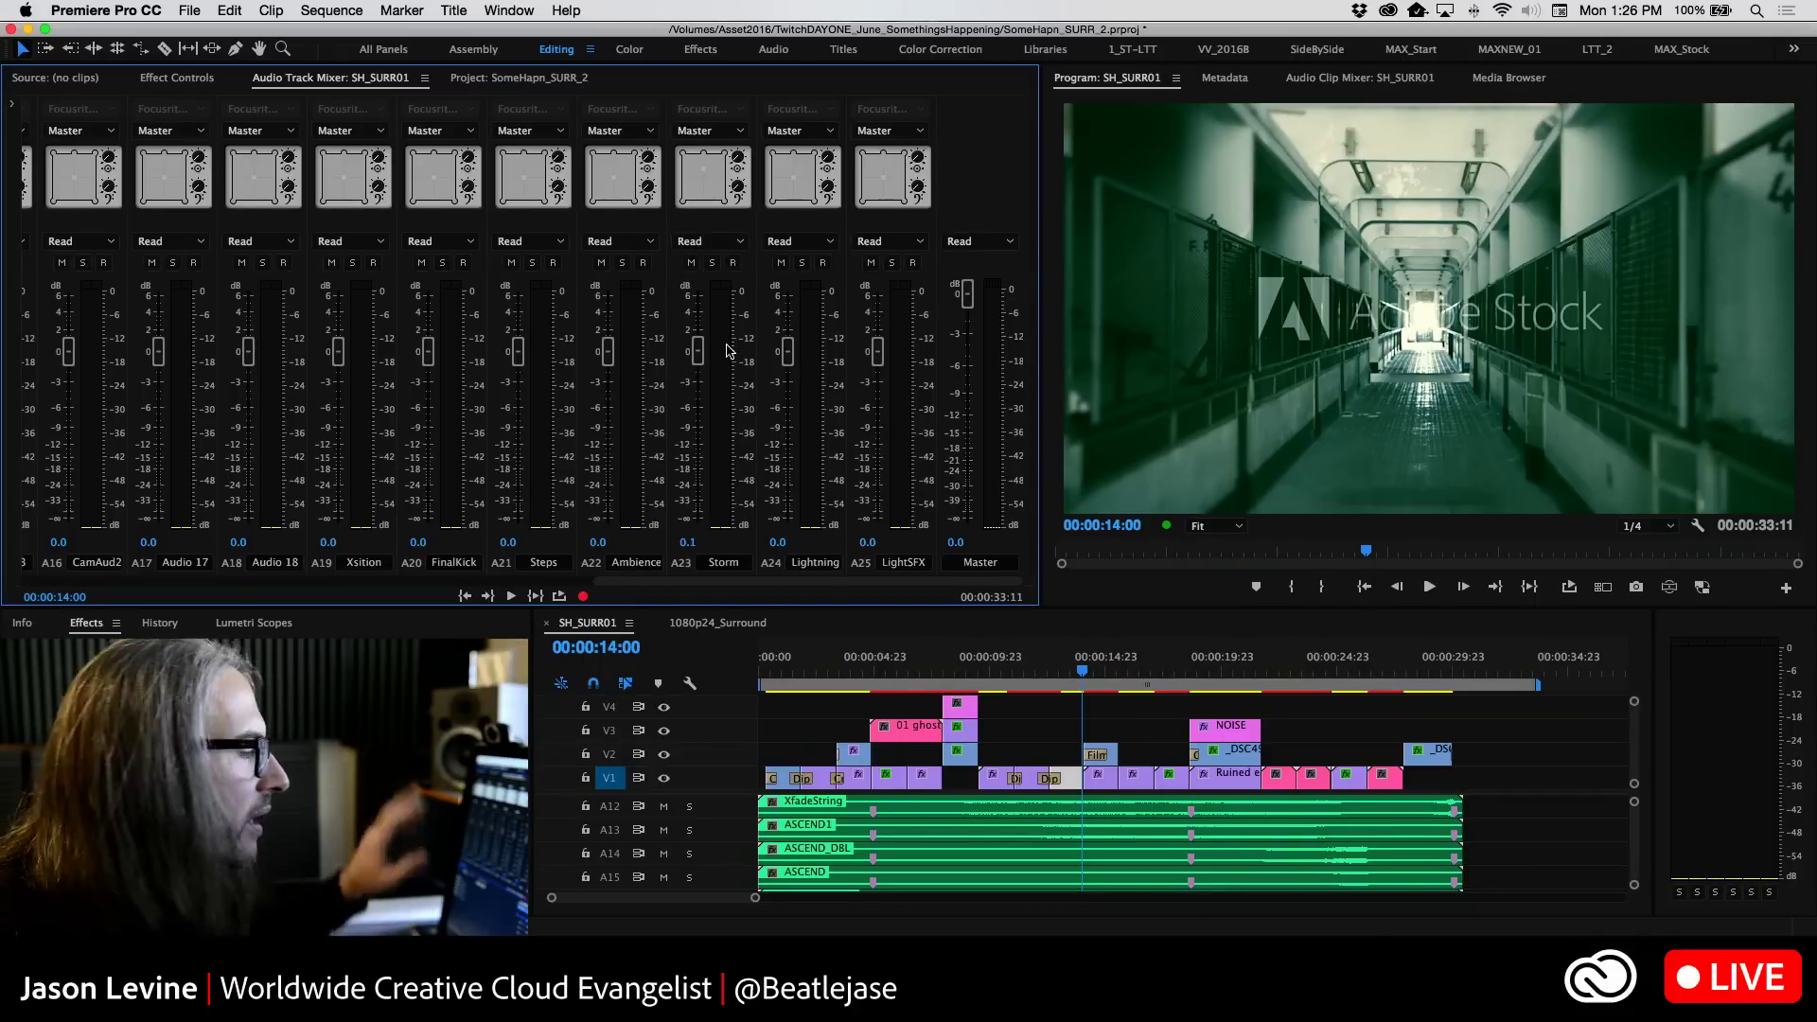
pyautogui.moveTo(699, 355); pyautogui.dragTo(699, 519)
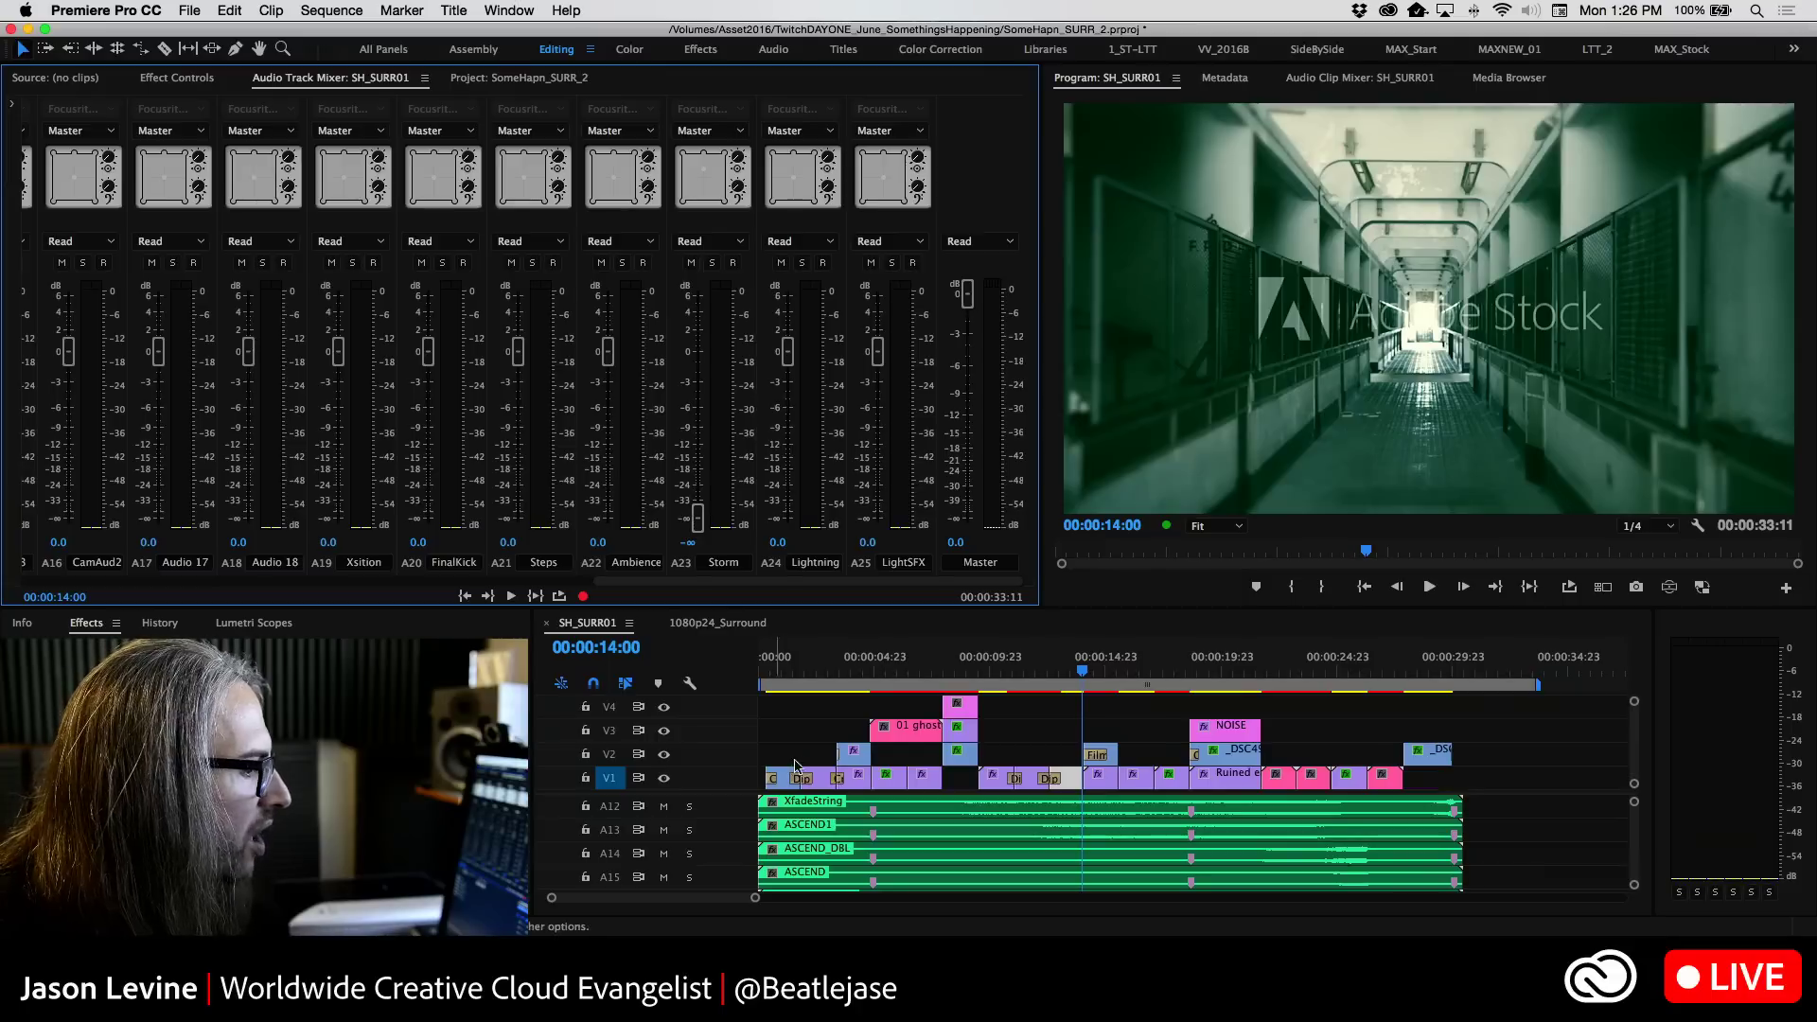
pyautogui.moveTo(1080, 668); pyautogui.dragTo(1007, 666)
pyautogui.press('space')
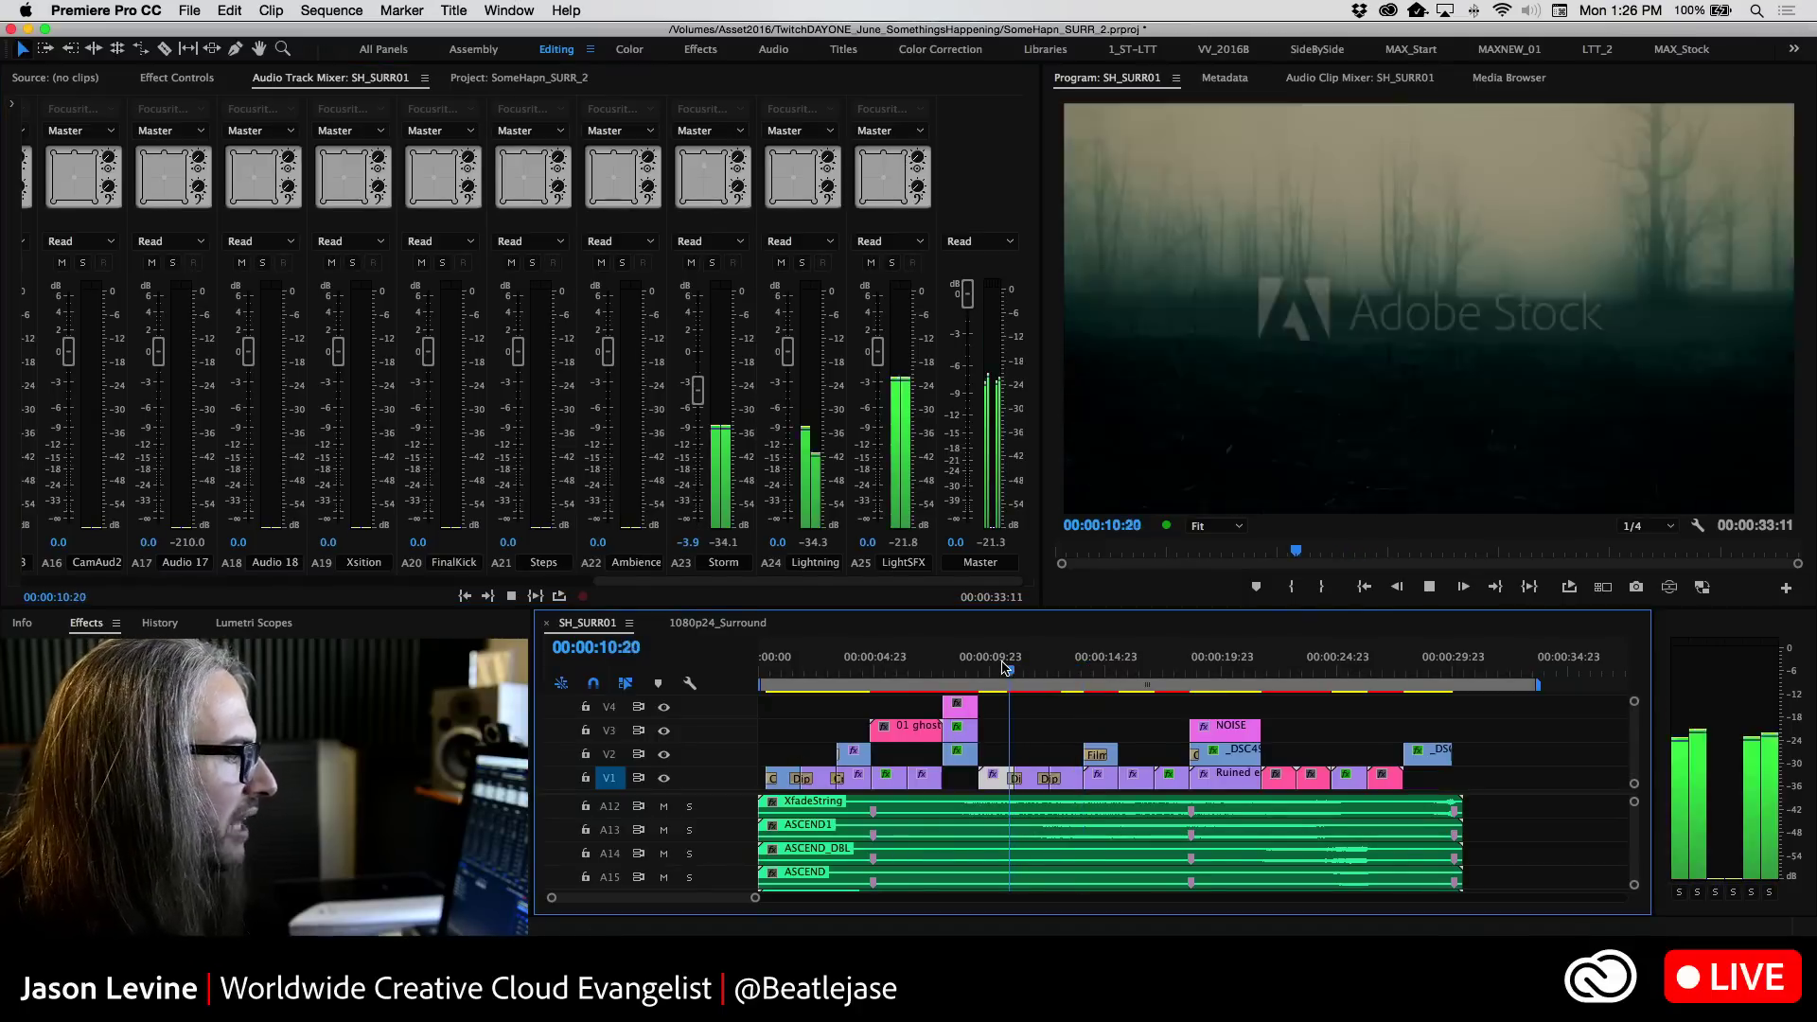
pyautogui.press('space')
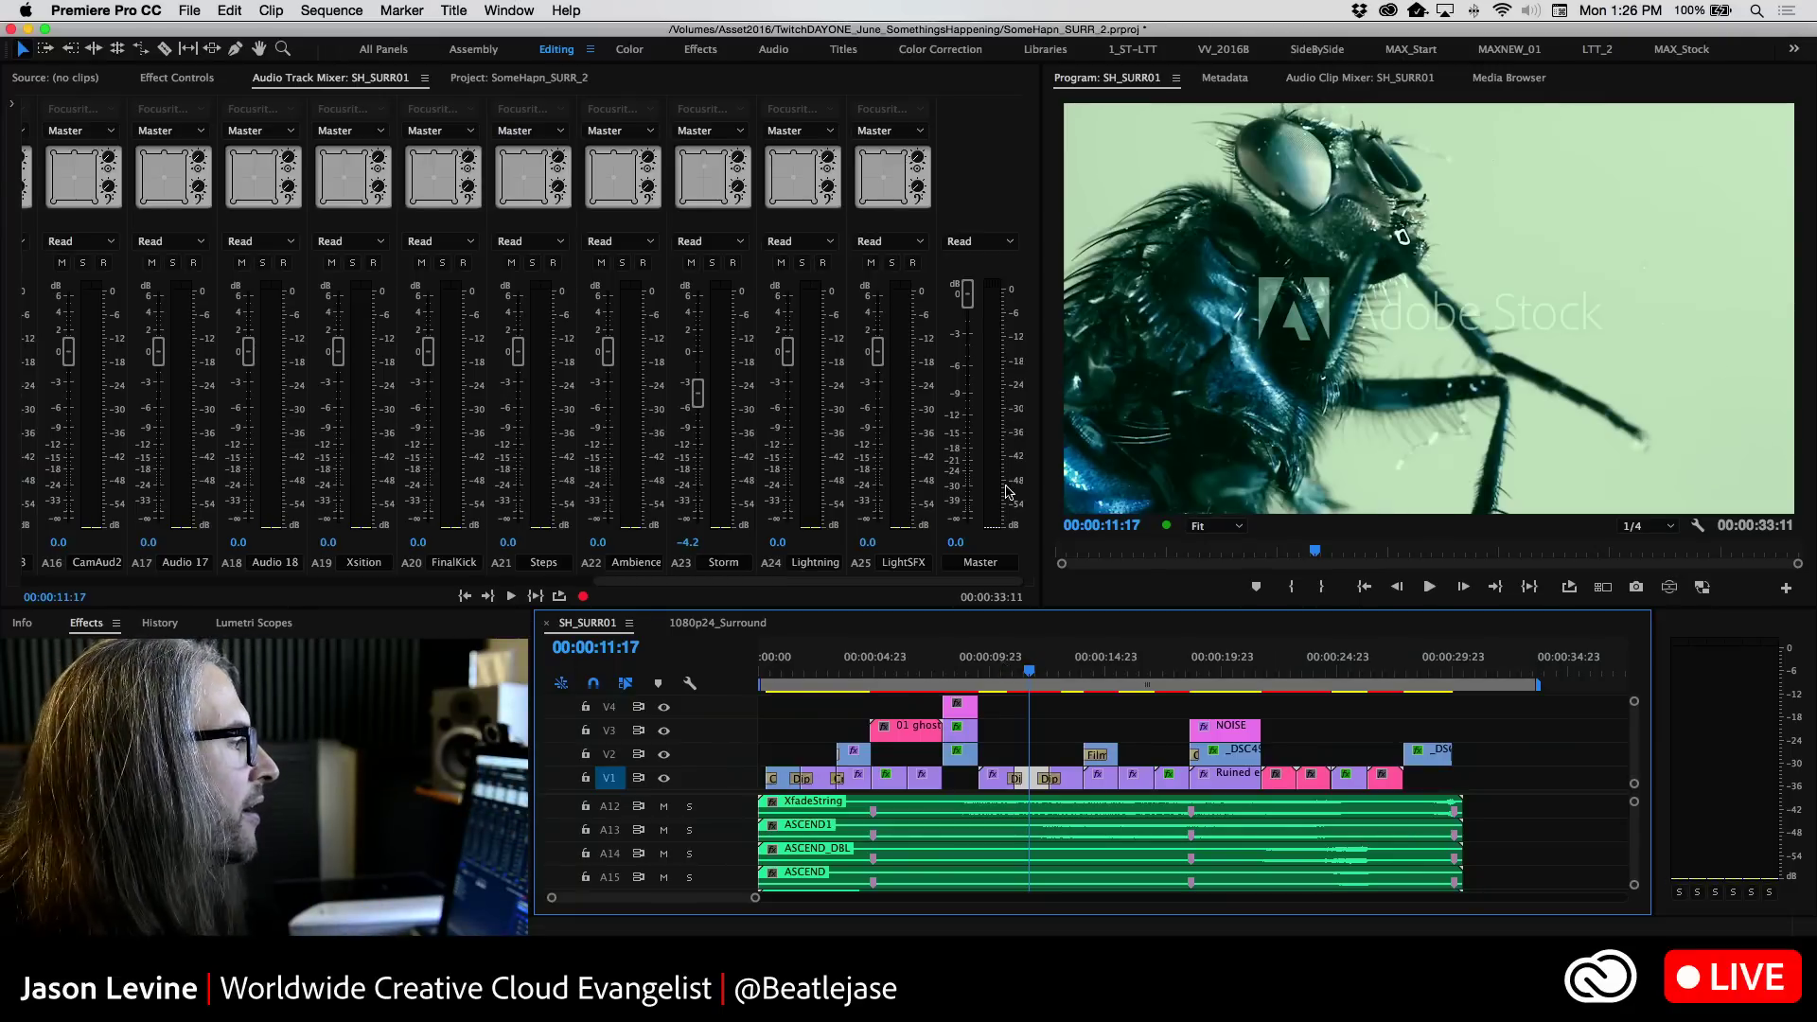
# Check the Safe During Write option on the Storm track's 5.1 panner and set the track's automation mode to Off
pyautogui.moveTo(712, 189)
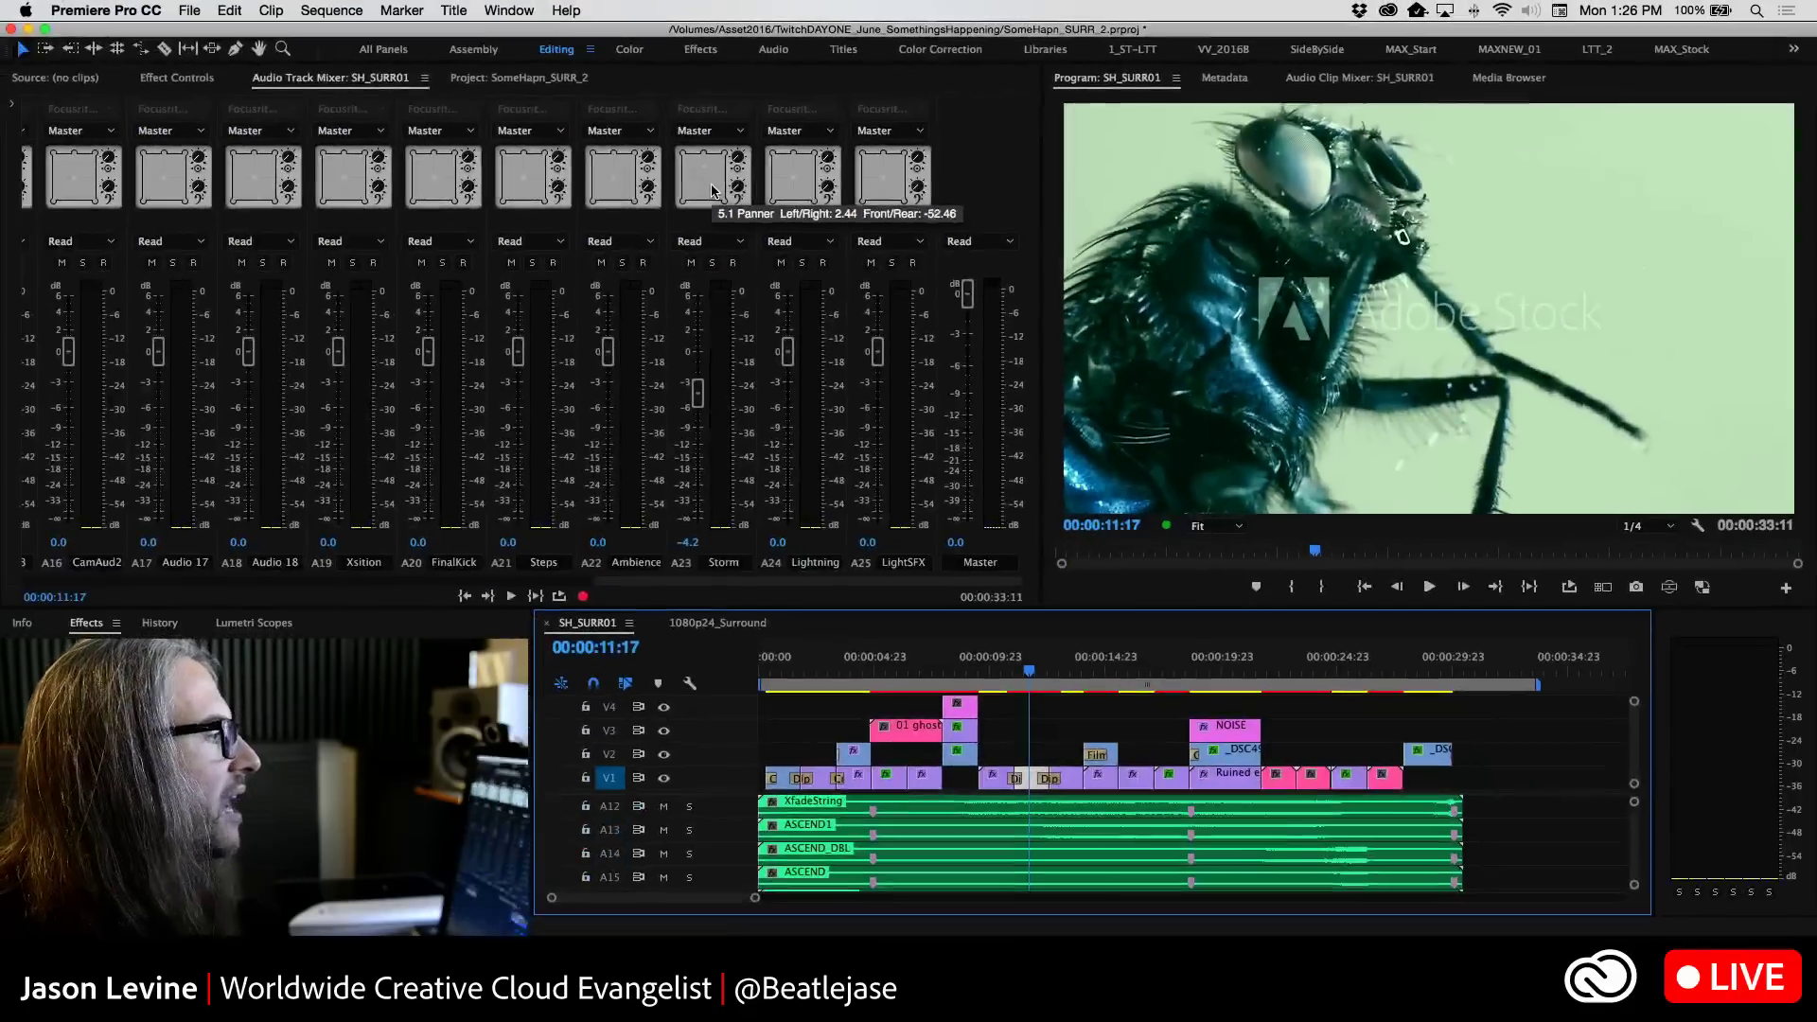
pyautogui.rightClick(711, 189)
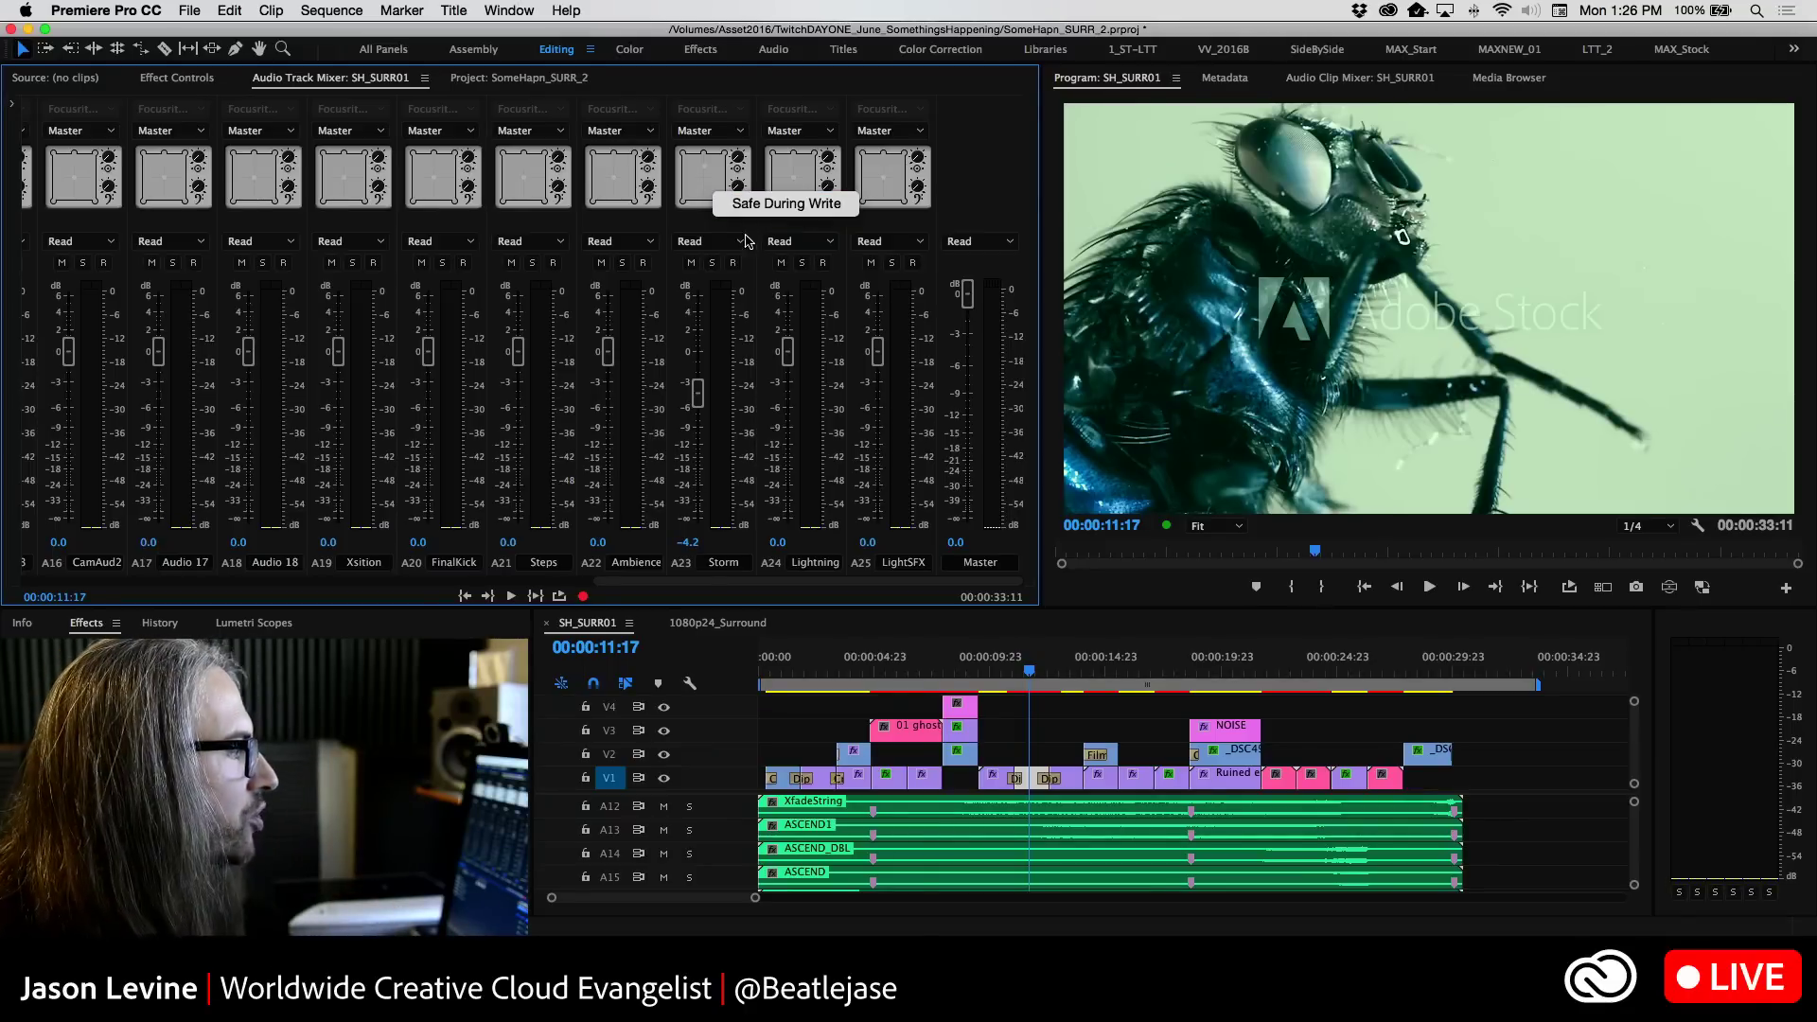
pyautogui.click(695, 235)
pyautogui.click(730, 241)
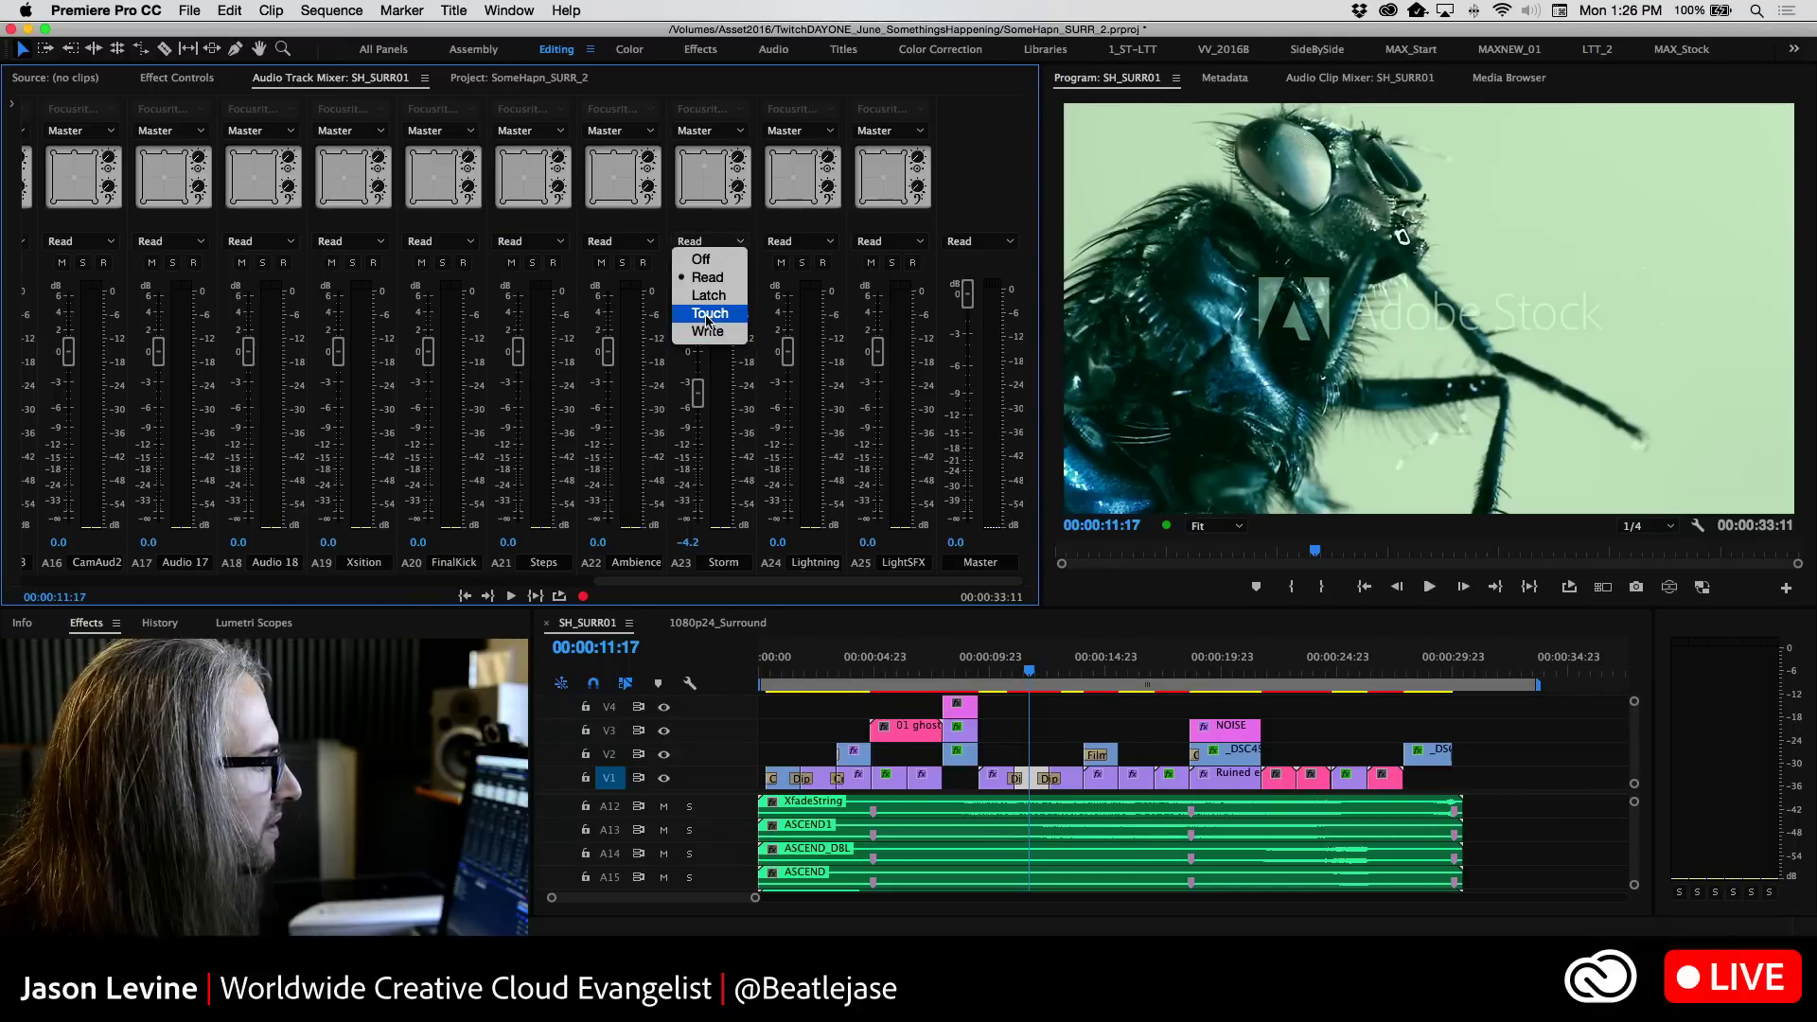
pyautogui.click(715, 262)
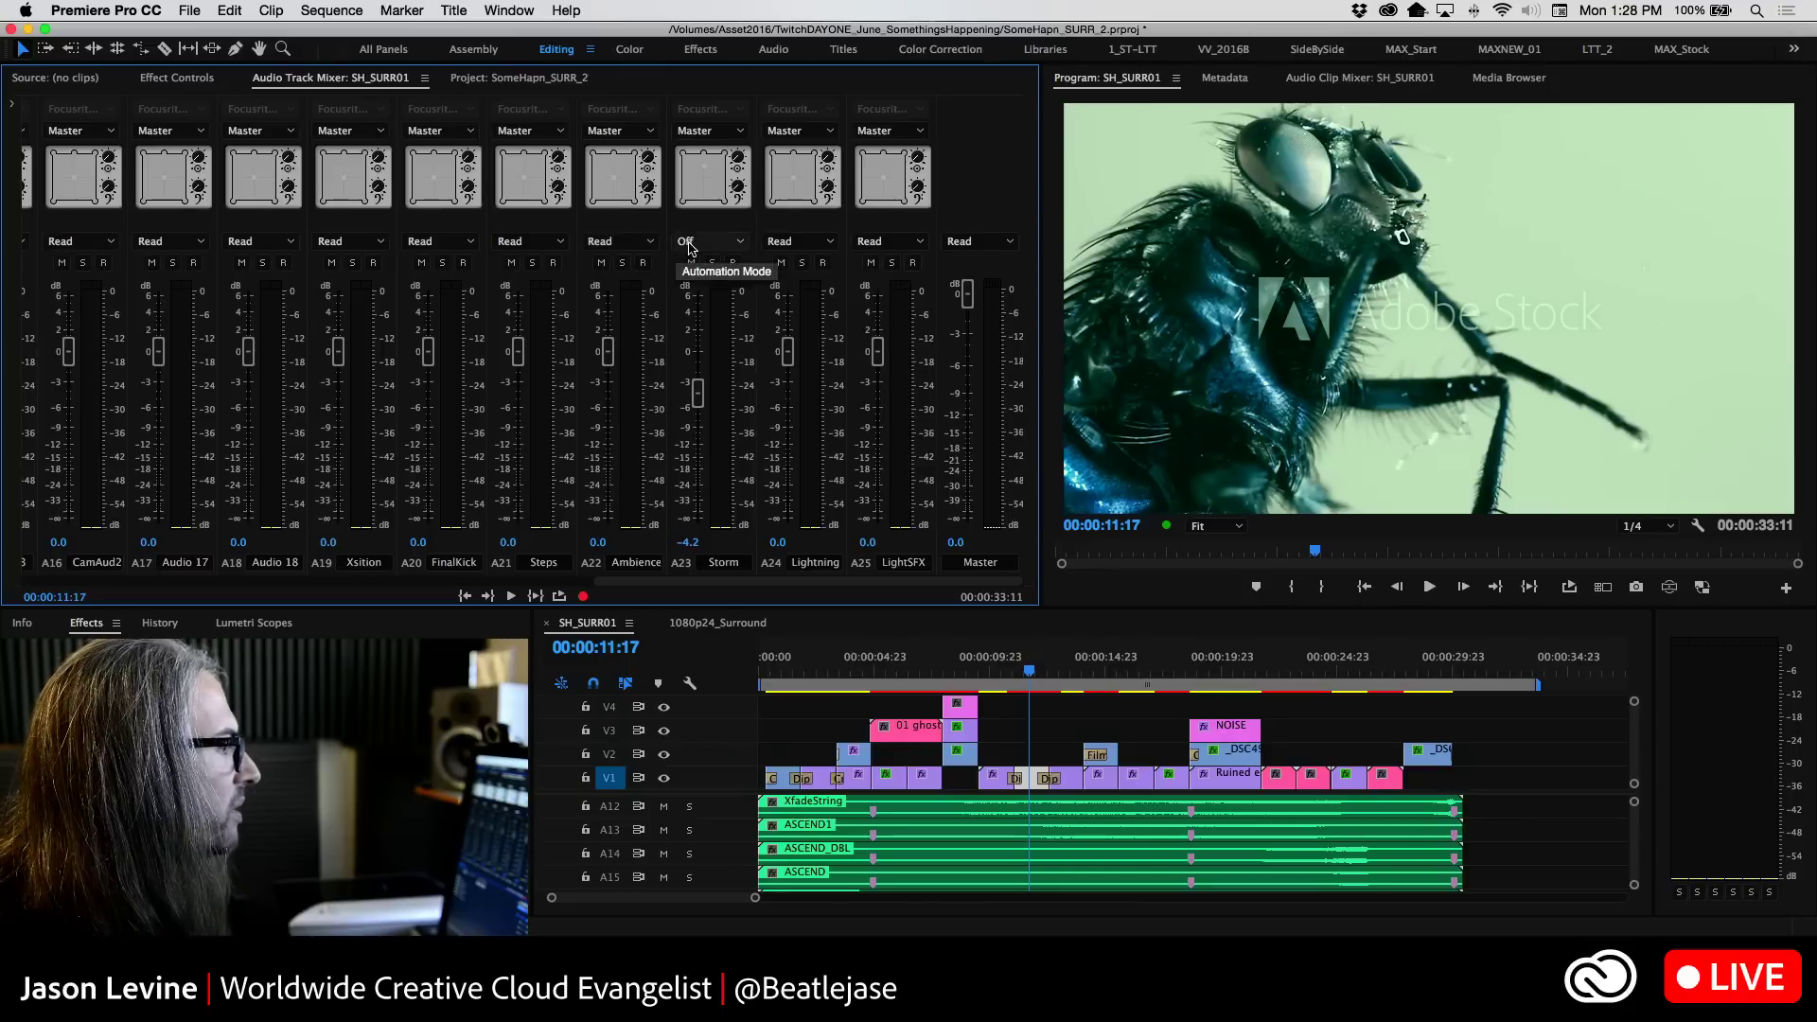
# Set the Storm track to Touch mode and raise its volume fader during playback from 00:00:11:17
pyautogui.click(706, 242)
pyautogui.click(720, 316)
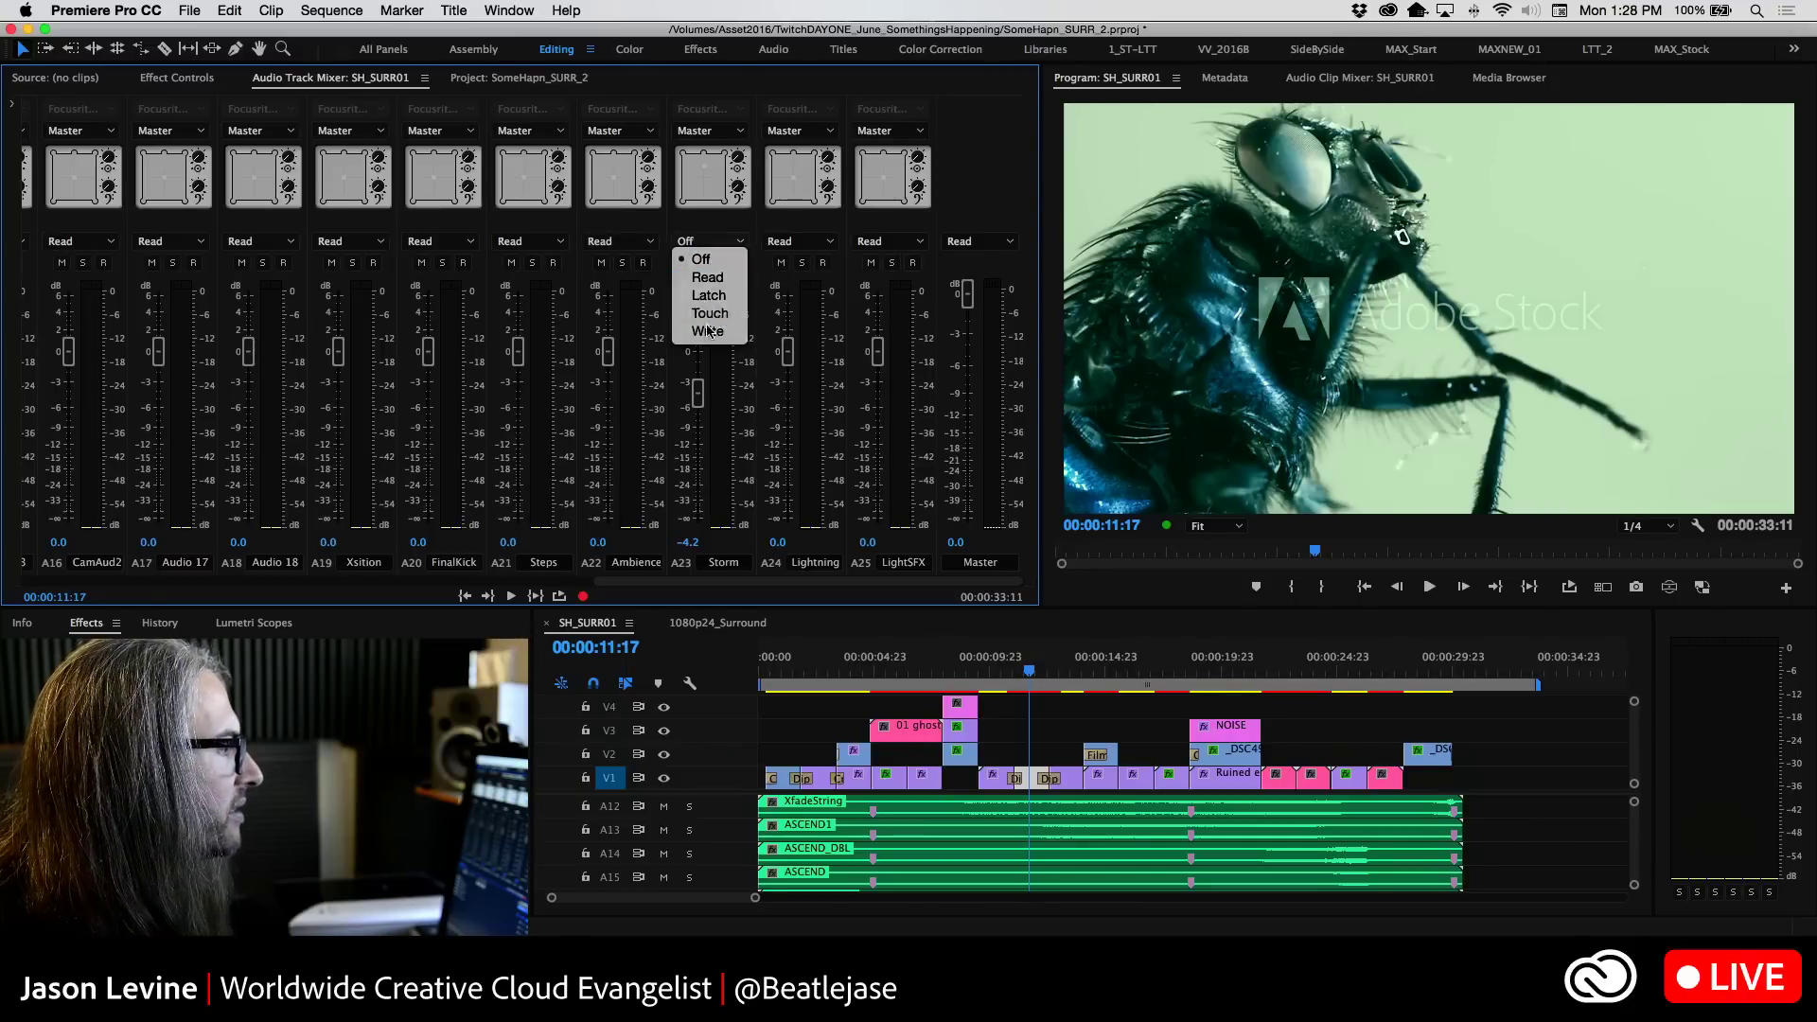
pyautogui.press('space')
pyautogui.moveTo(699, 410); pyautogui.dragTo(699, 319)
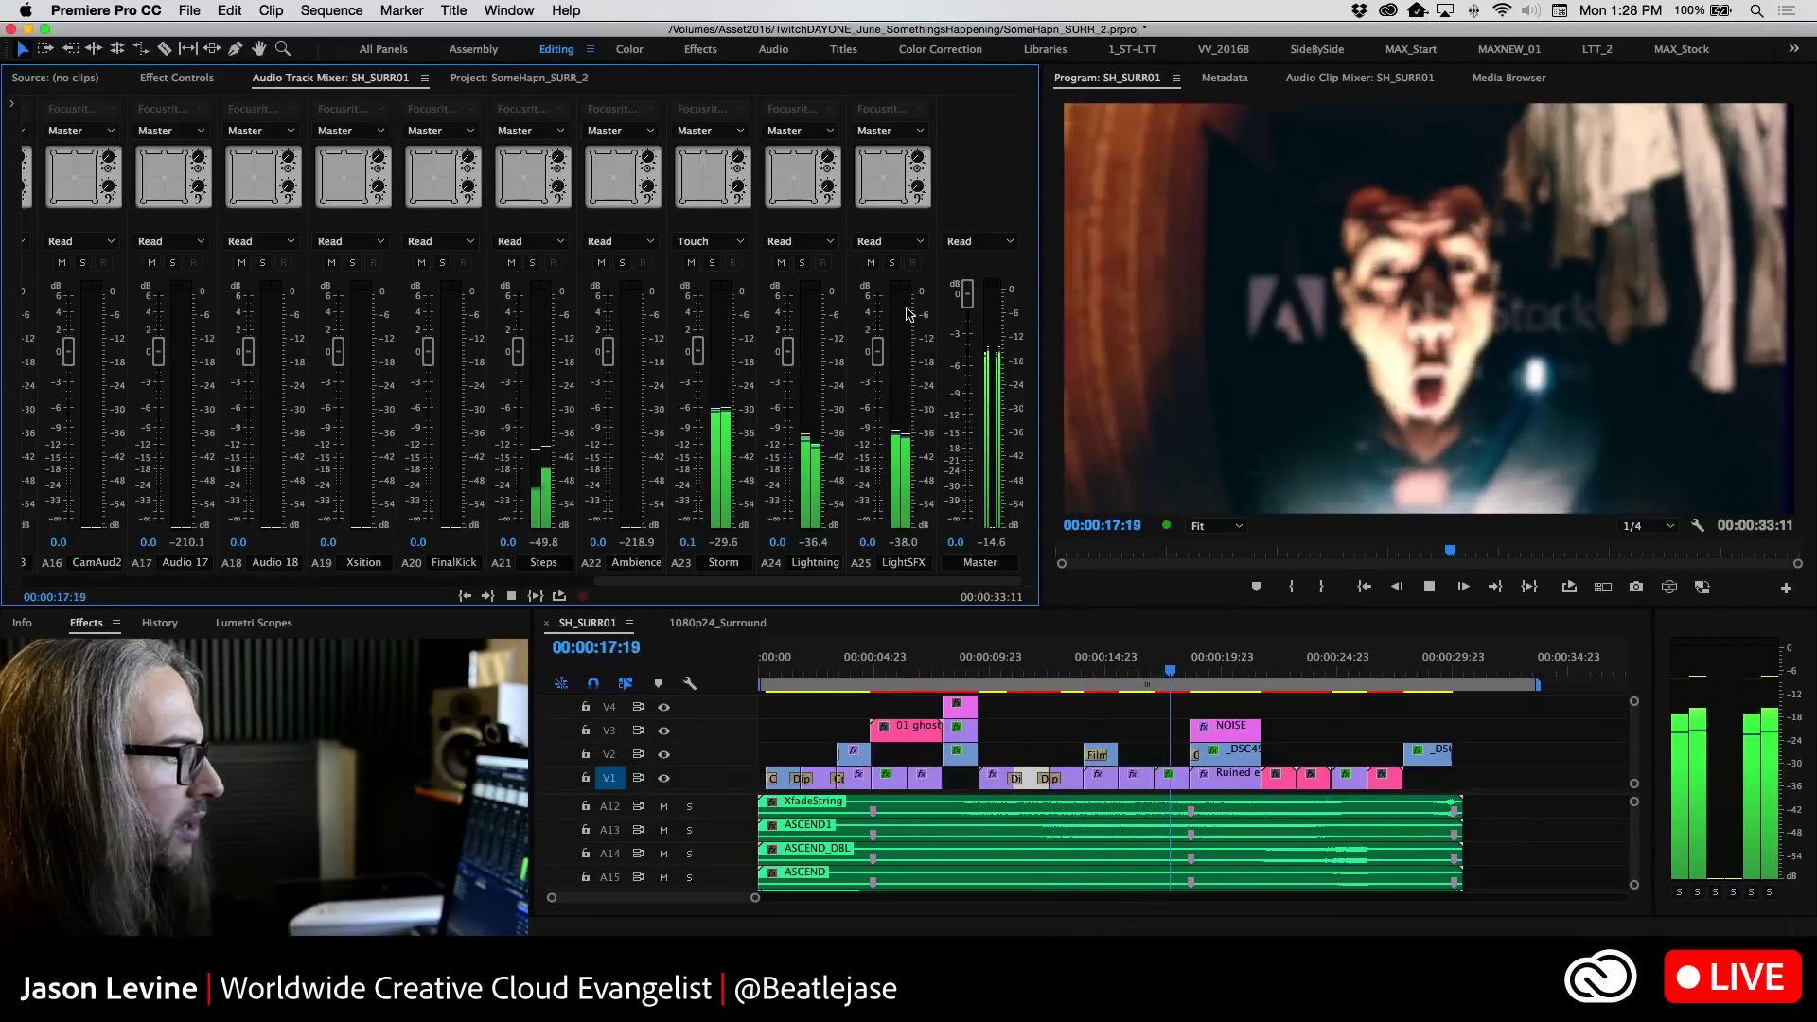
pyautogui.press('space')
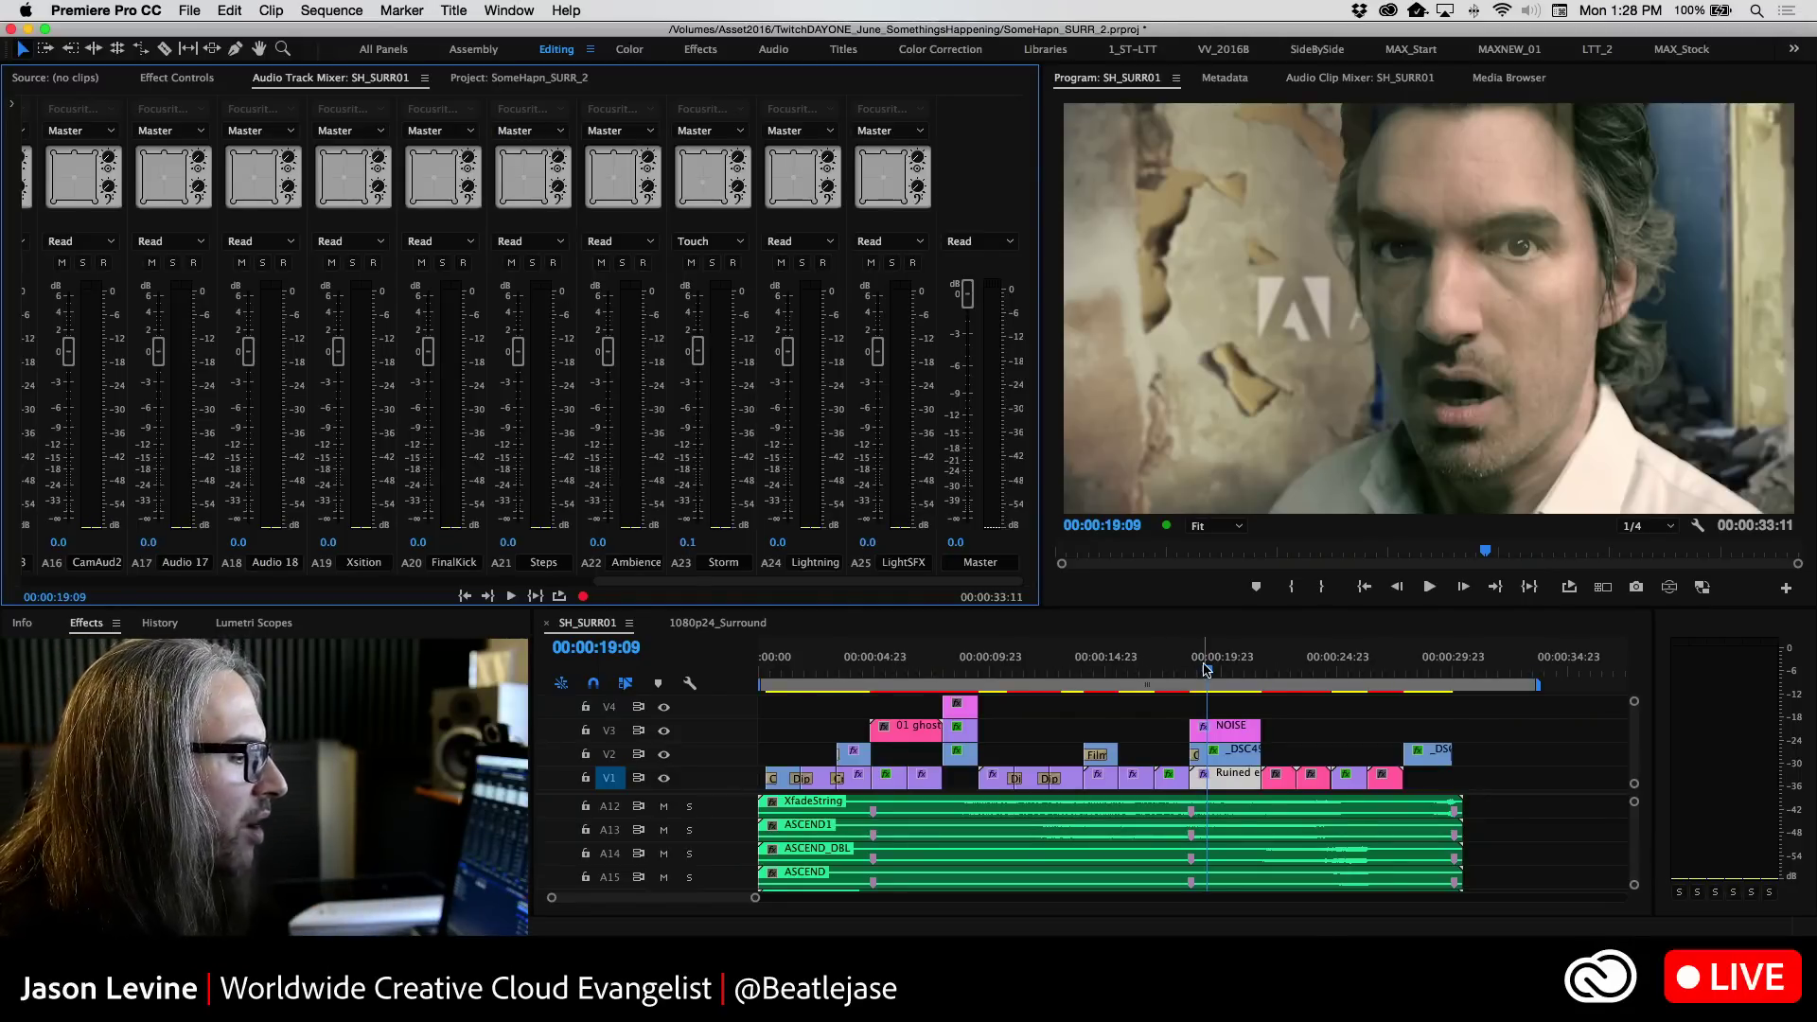
# Solo the KICK track and record a Write automation pass of its 5.1 panner controls from 00:00:01:13
pyautogui.moveTo(1206, 670); pyautogui.dragTo(793, 669)
pyautogui.scroll(5, 975, 845)
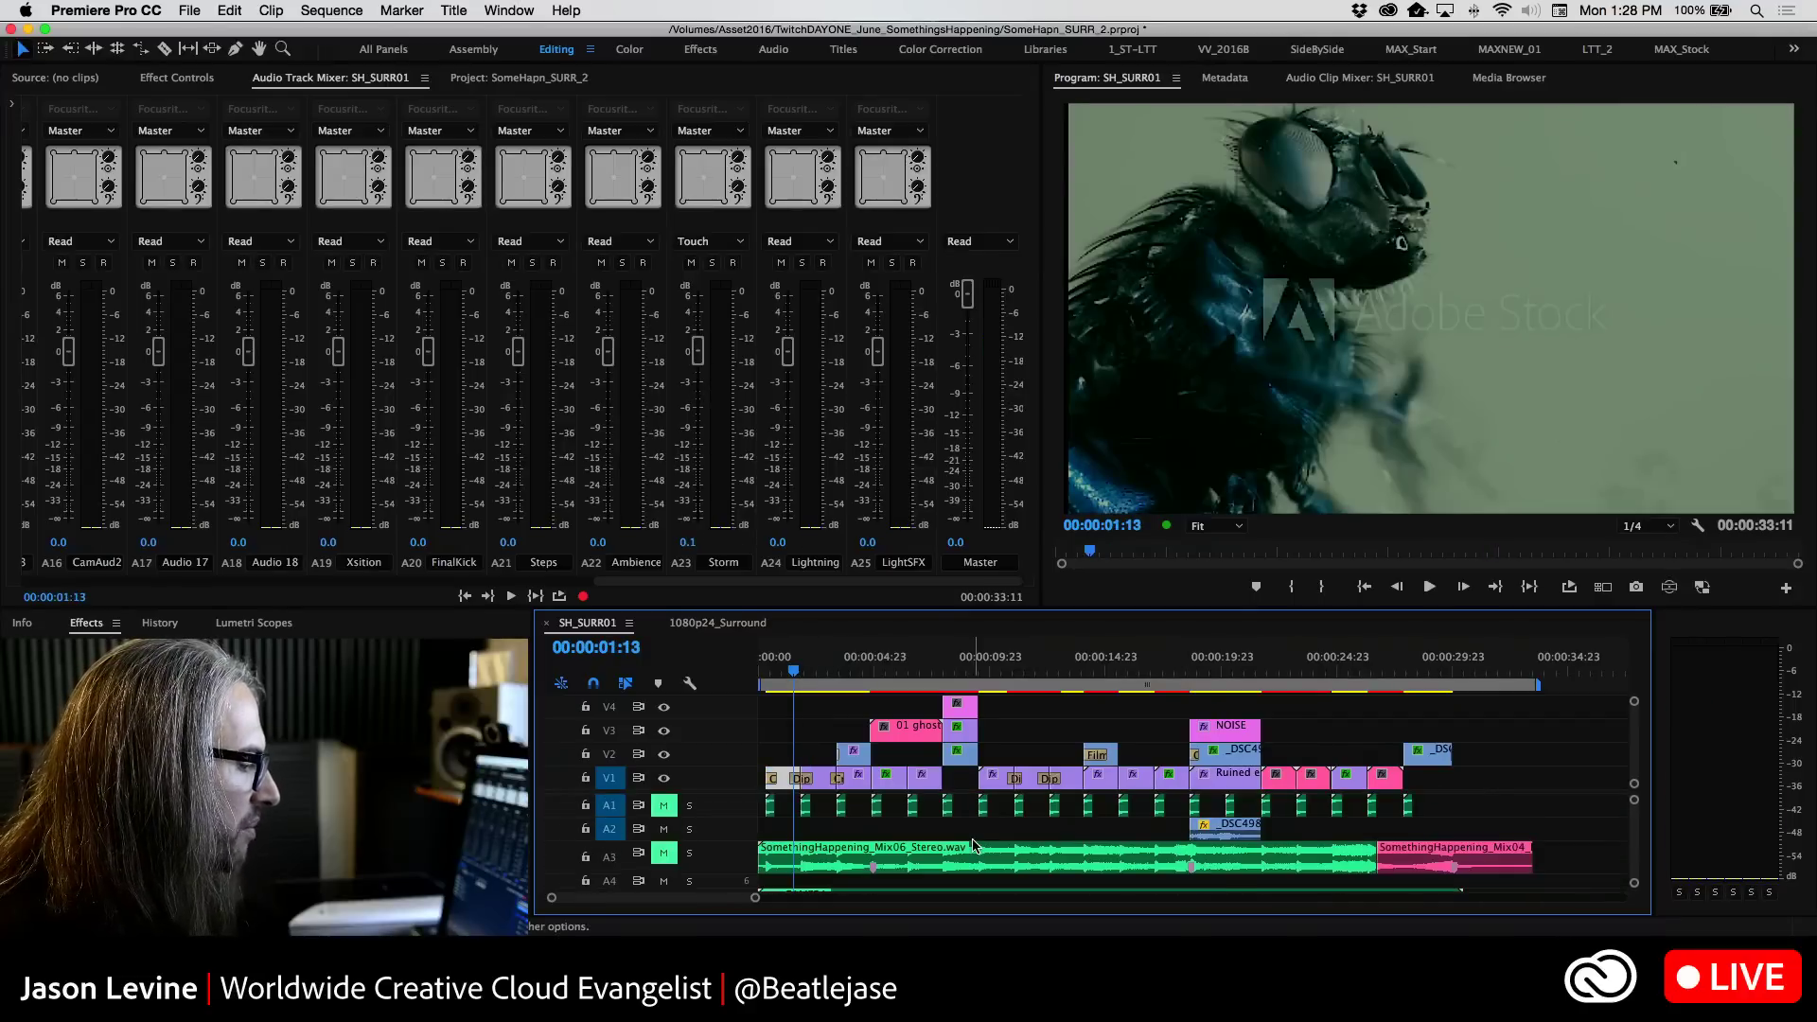
pyautogui.scroll(-4, 974, 845)
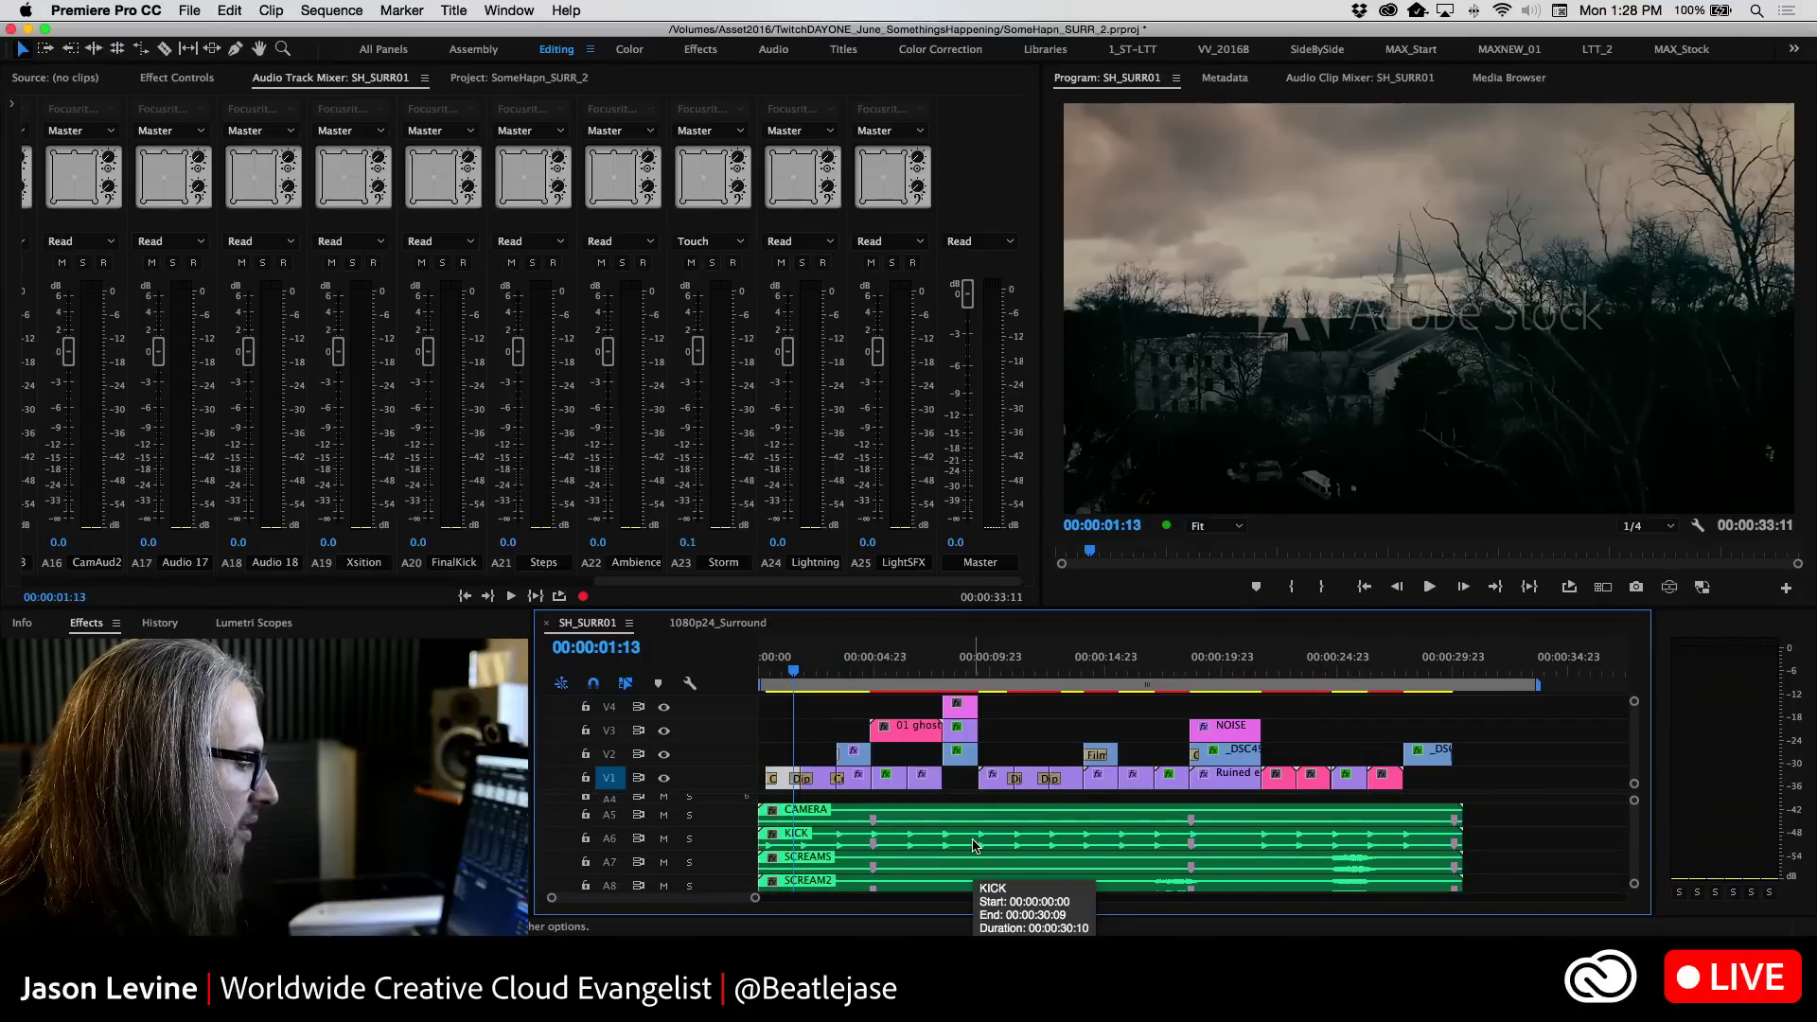
pyautogui.click(147, 581)
pyautogui.click(149, 582)
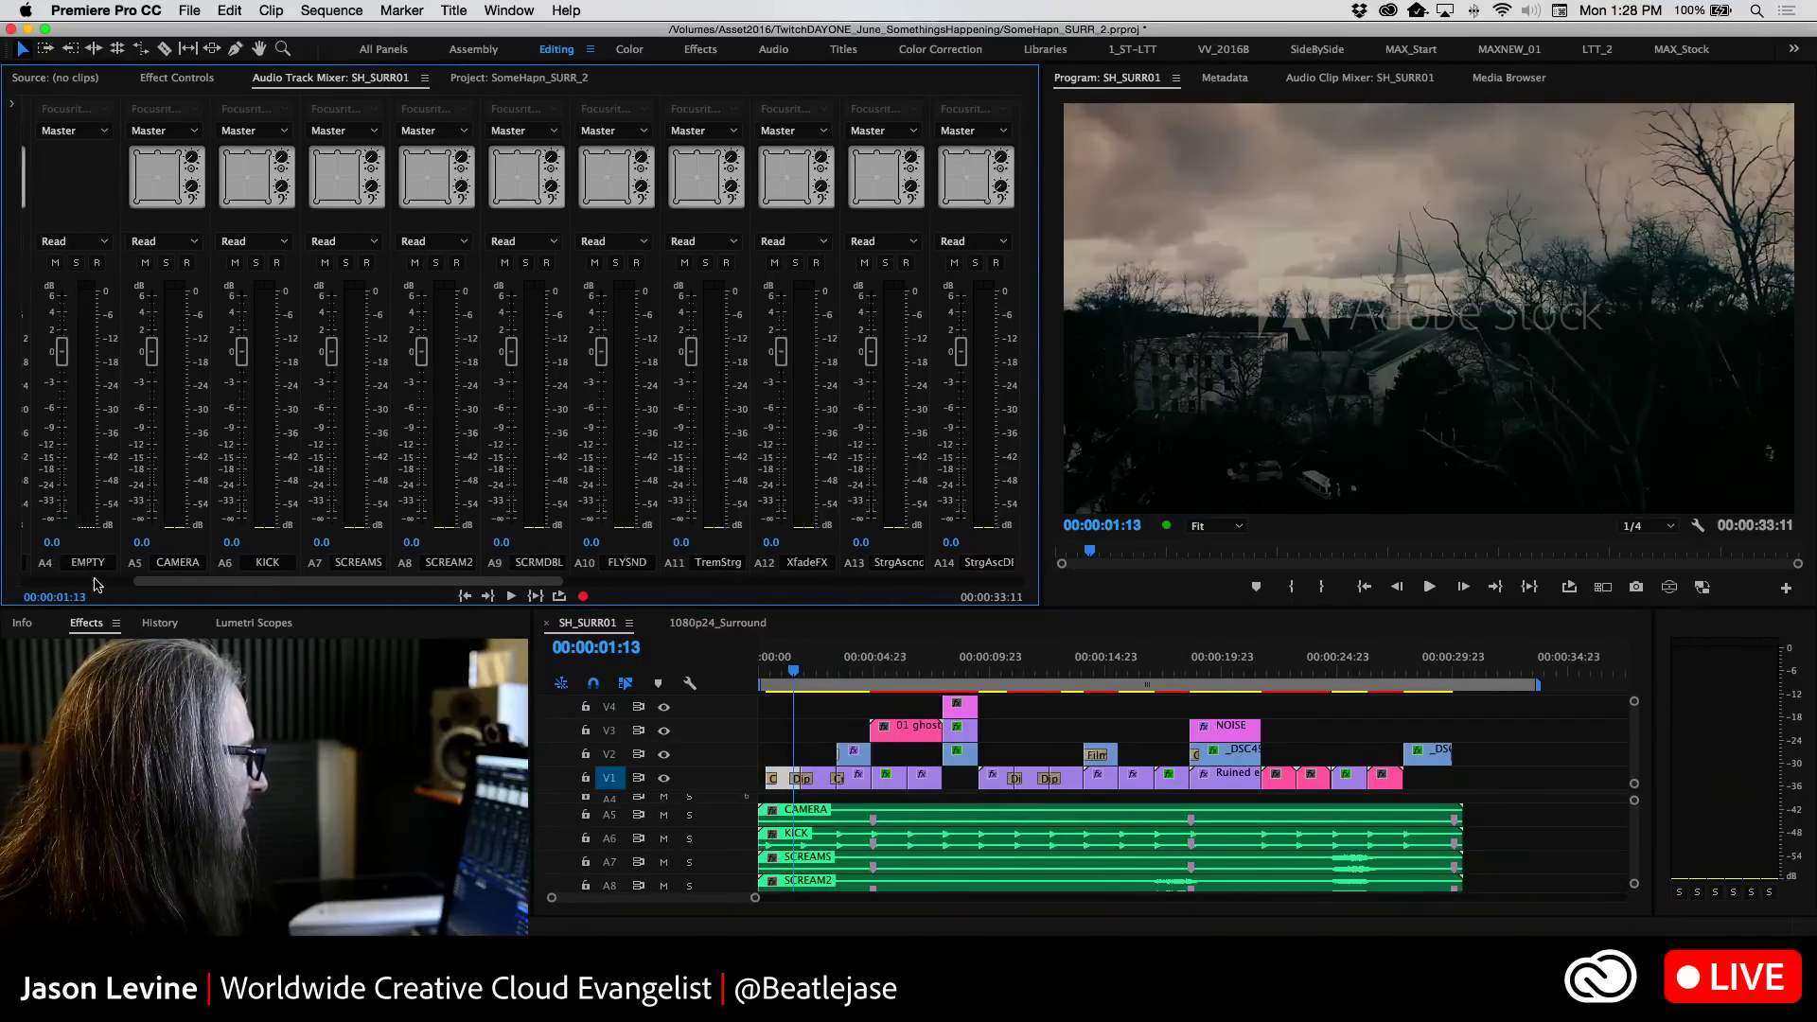
pyautogui.click(498, 263)
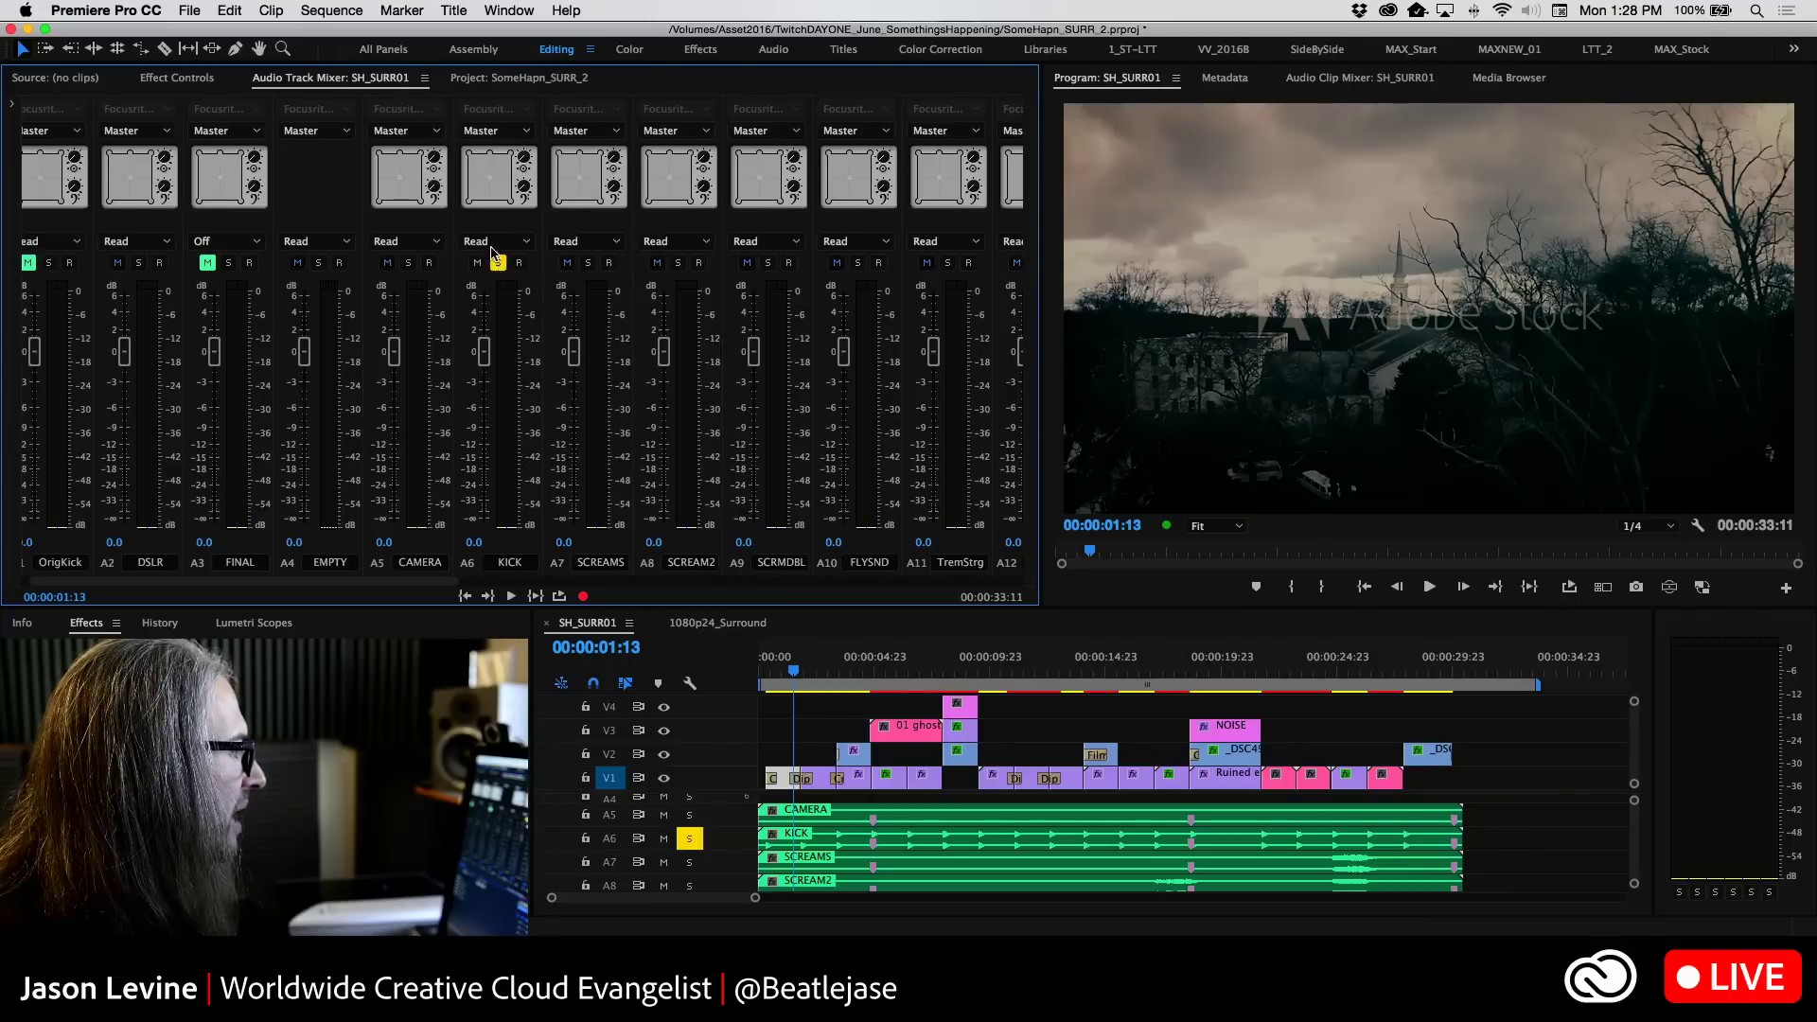
pyautogui.click(492, 242)
pyautogui.click(493, 331)
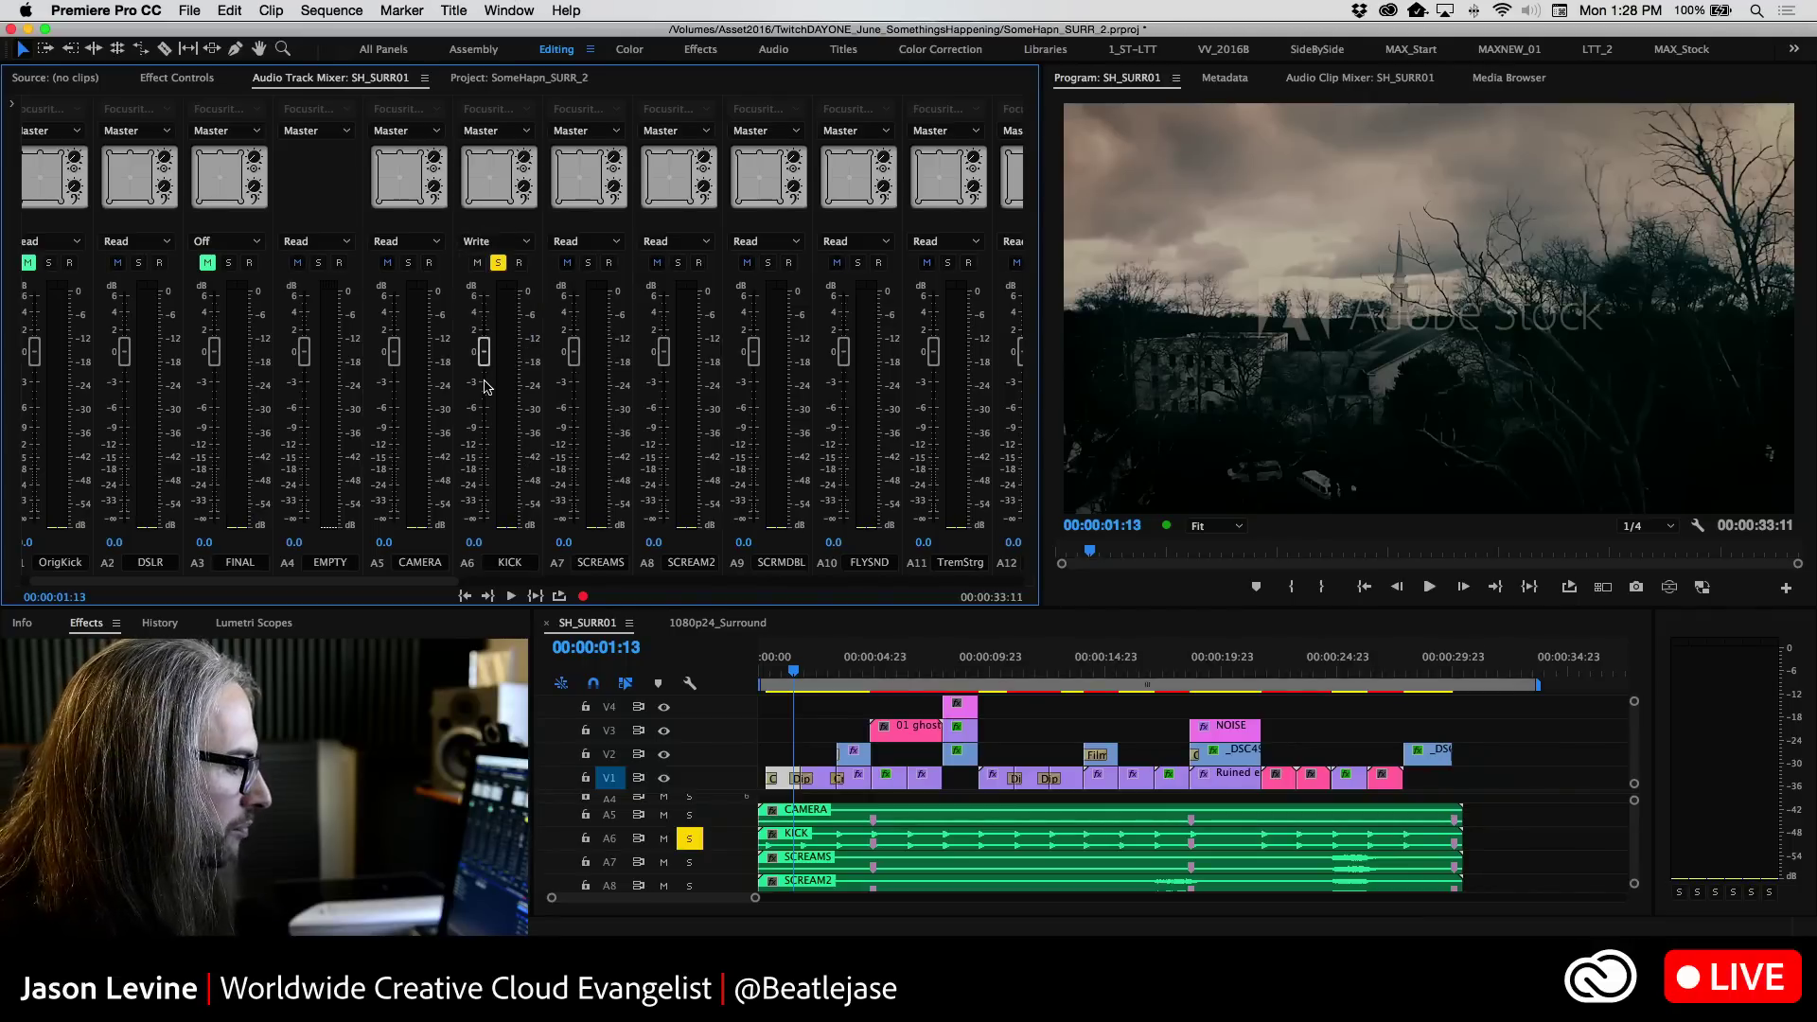
pyautogui.press('space')
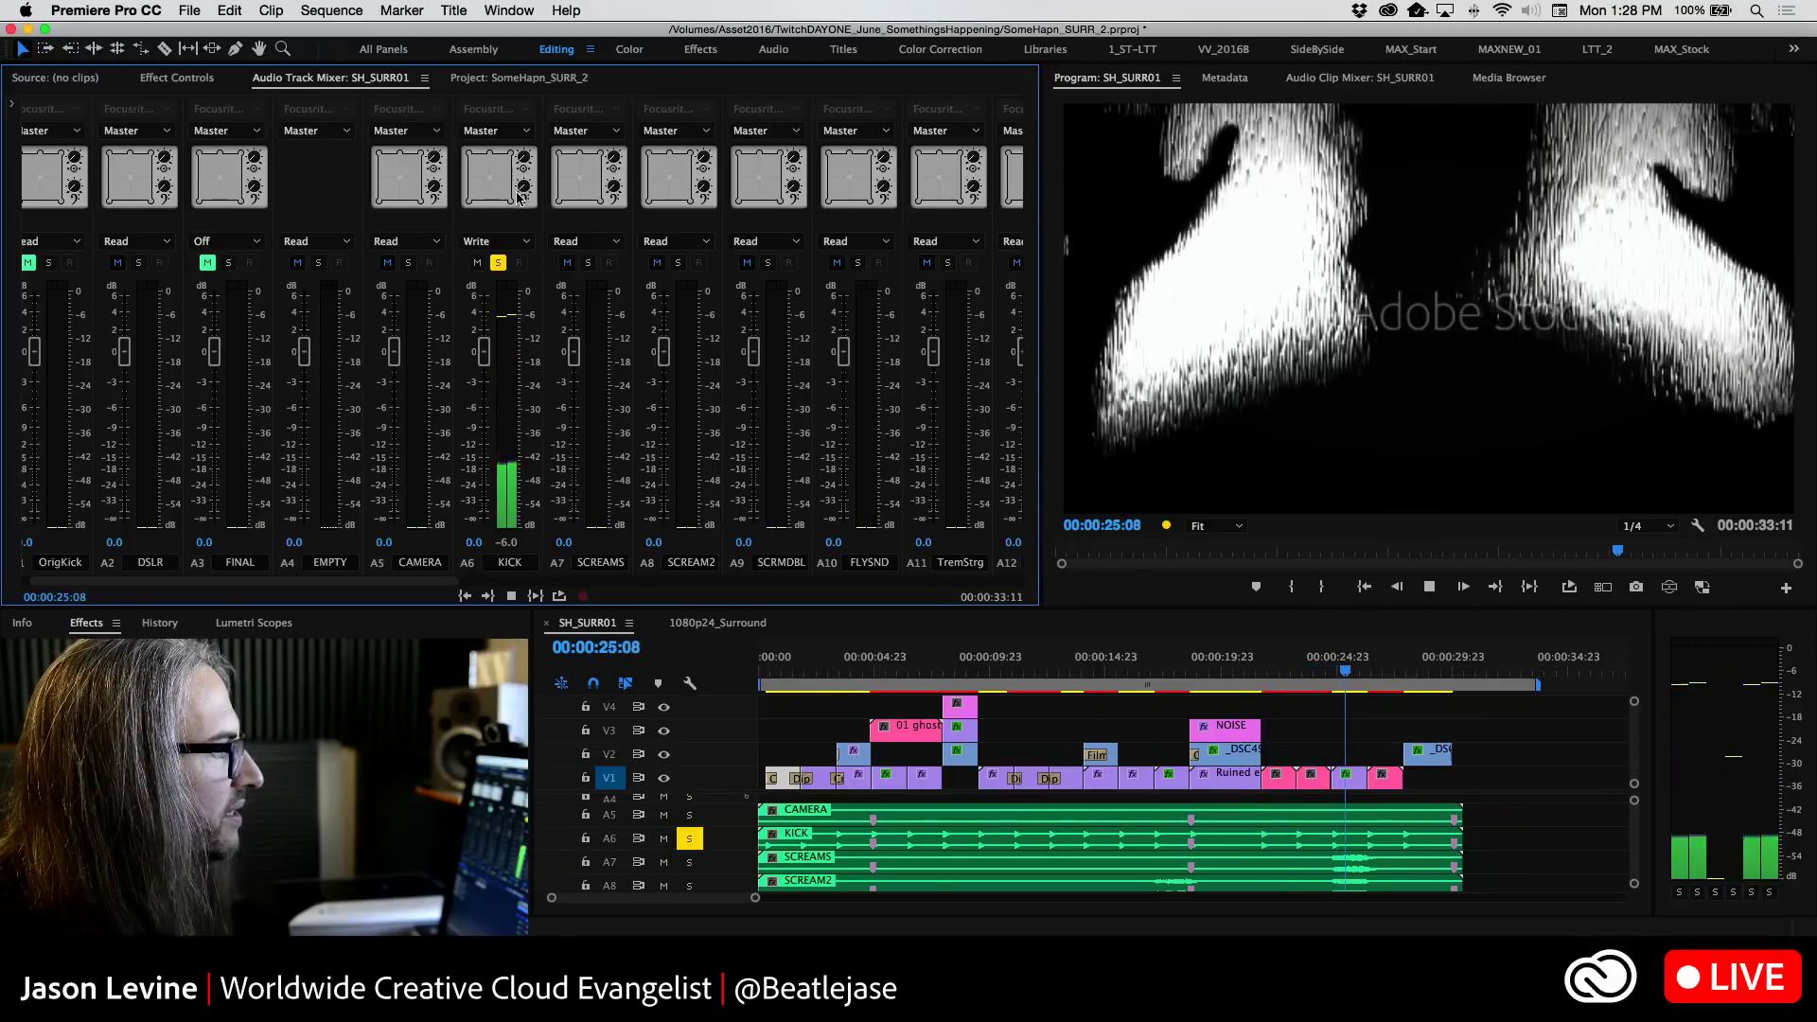
pyautogui.press('space')
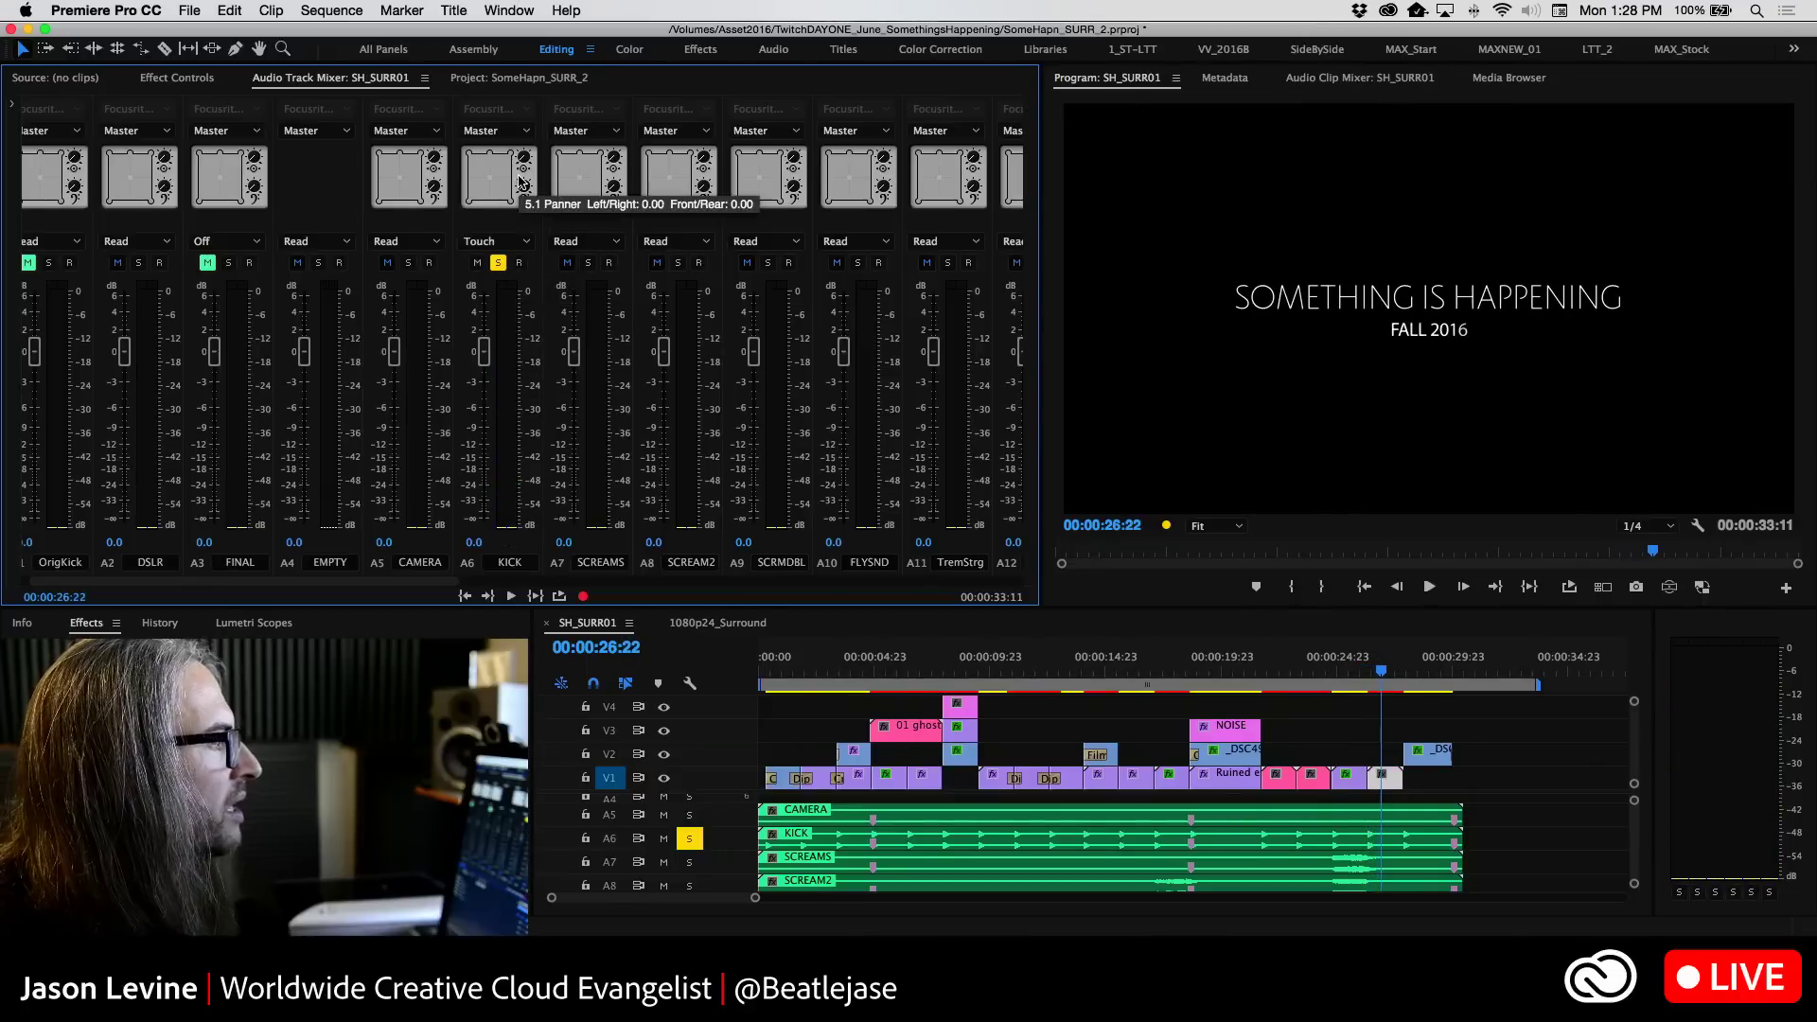
# Adjust the KICK track's centre-channel amount in Touch mode while playing the soloed track from 00:00:05:13
pyautogui.moveTo(1382, 673); pyautogui.dragTo(885, 670)
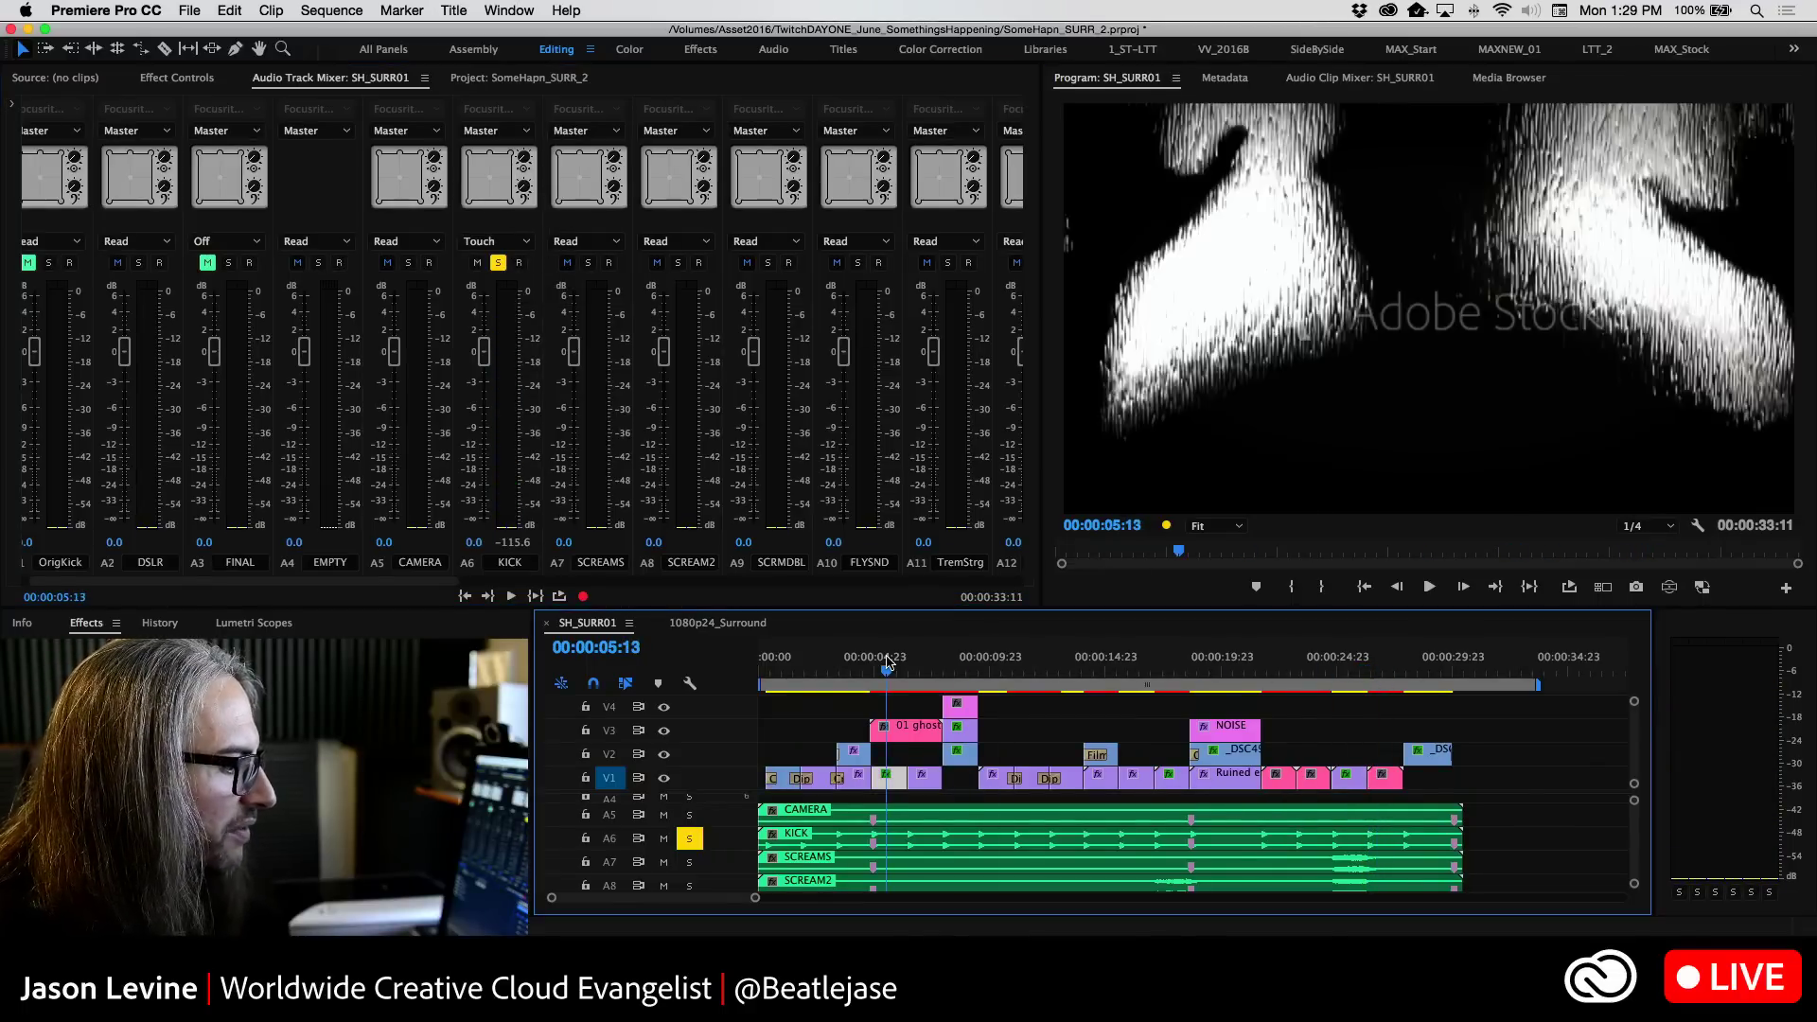
pyautogui.click(525, 161)
pyautogui.press('space')
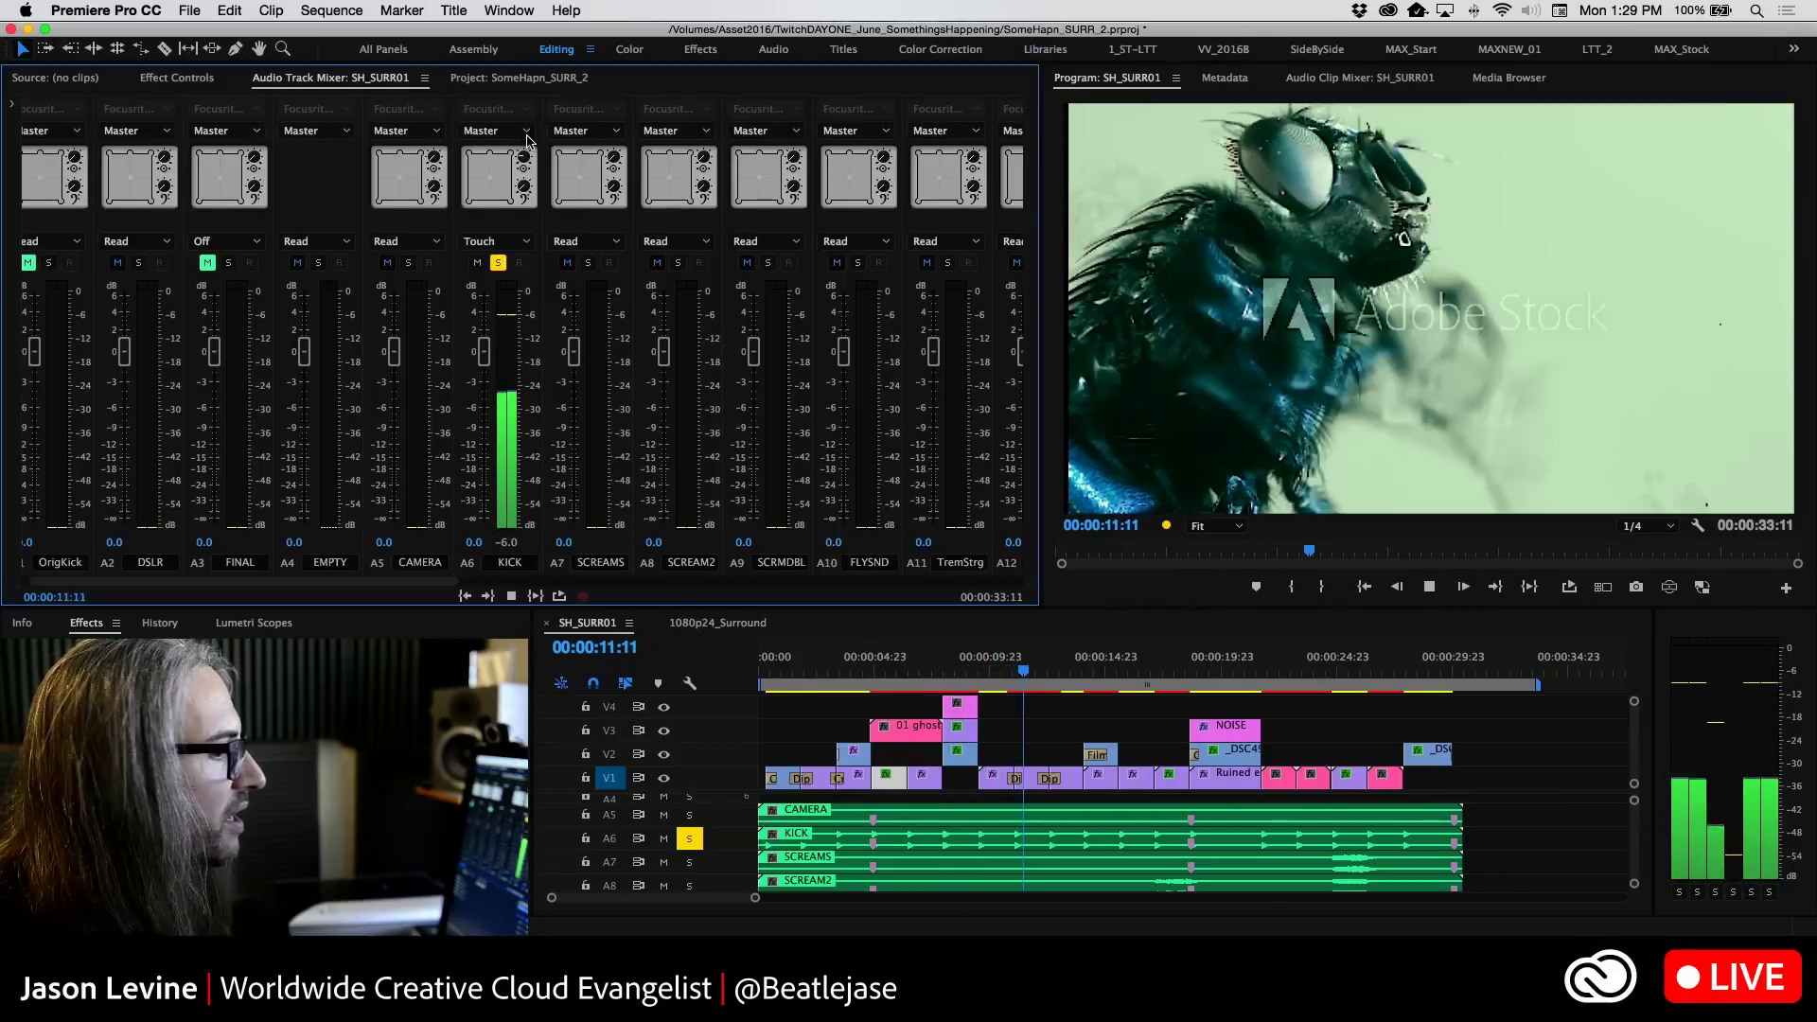
pyautogui.press('space')
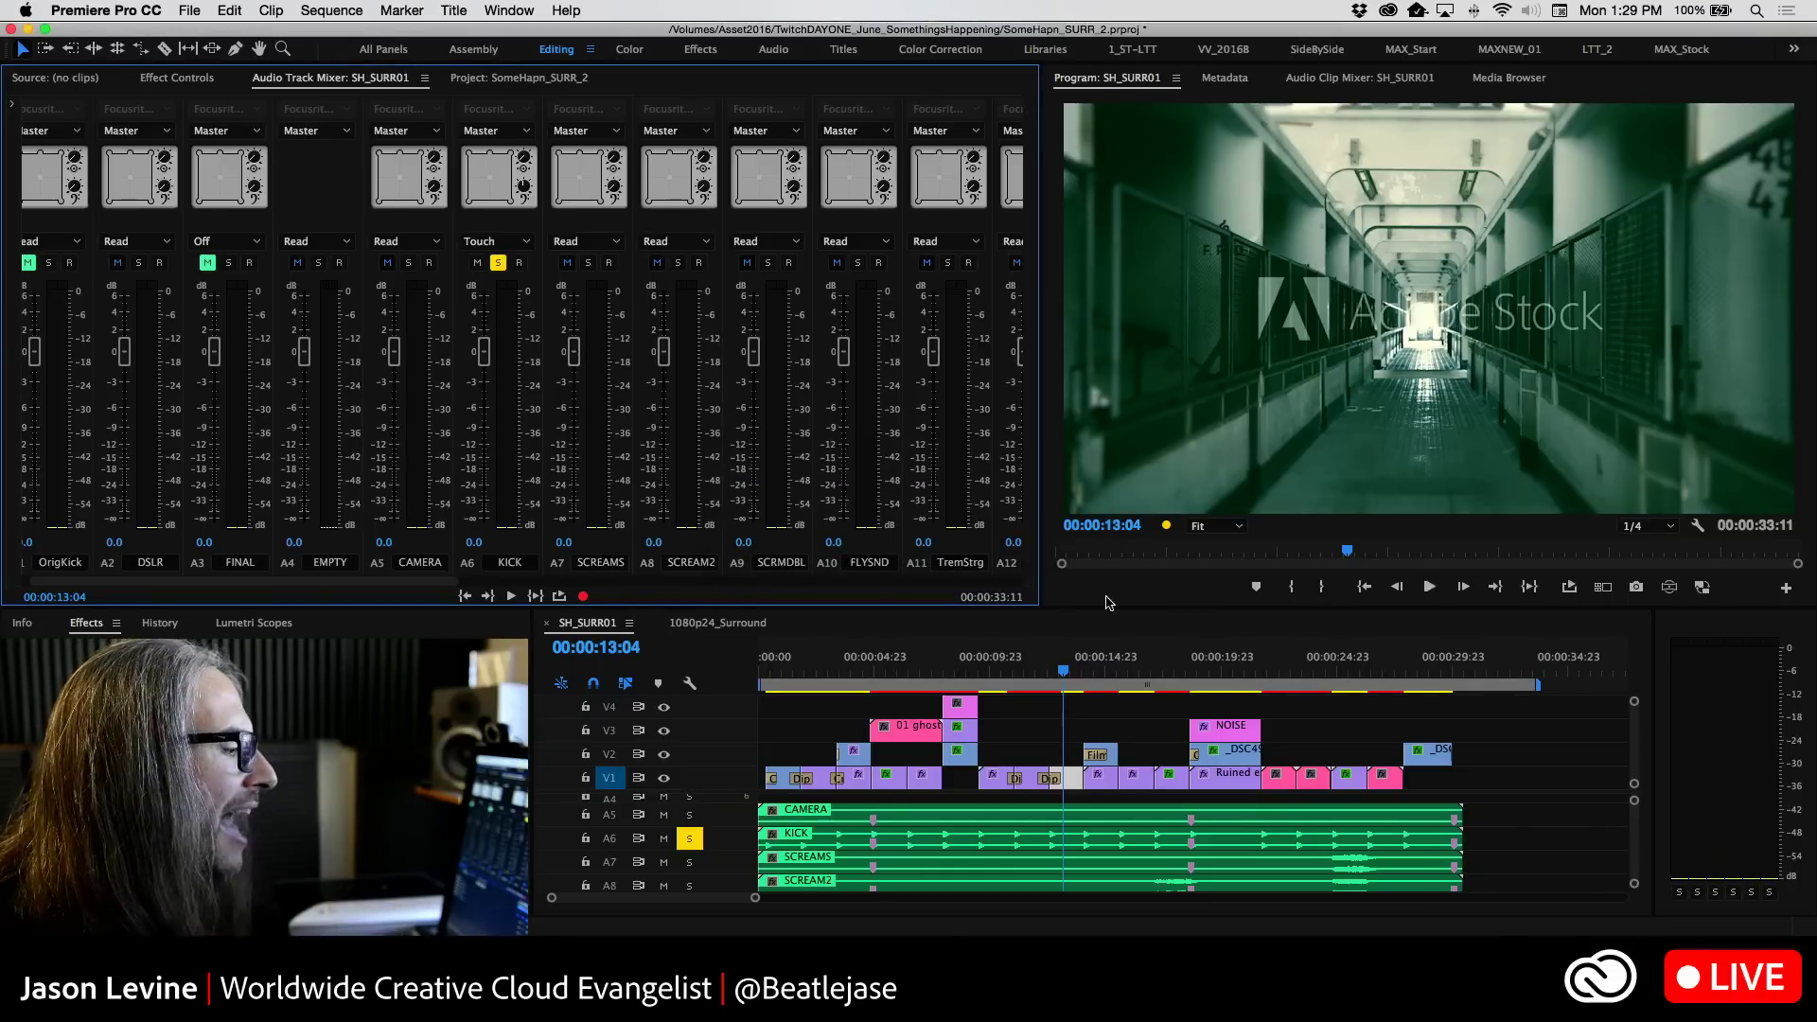
# Turn off solo on the KICK track (A6)
pyautogui.hscroll(10, 1010, 584)
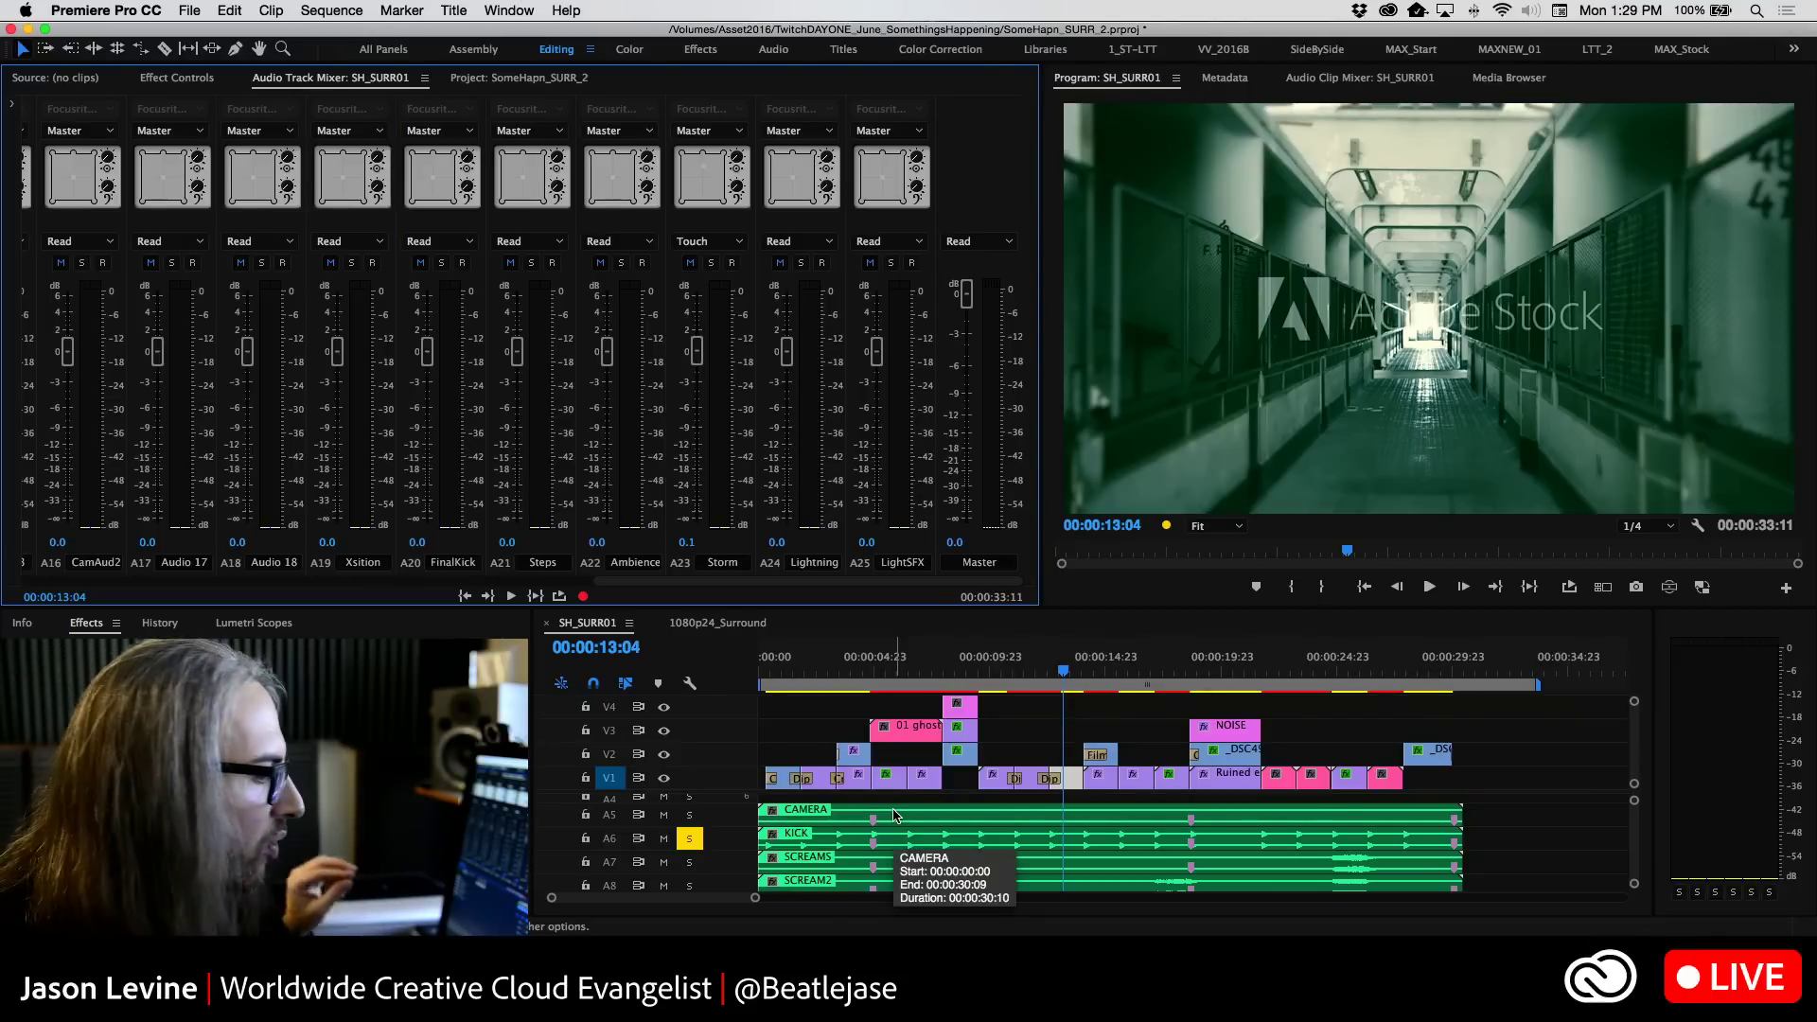
pyautogui.scroll(3, 994, 833)
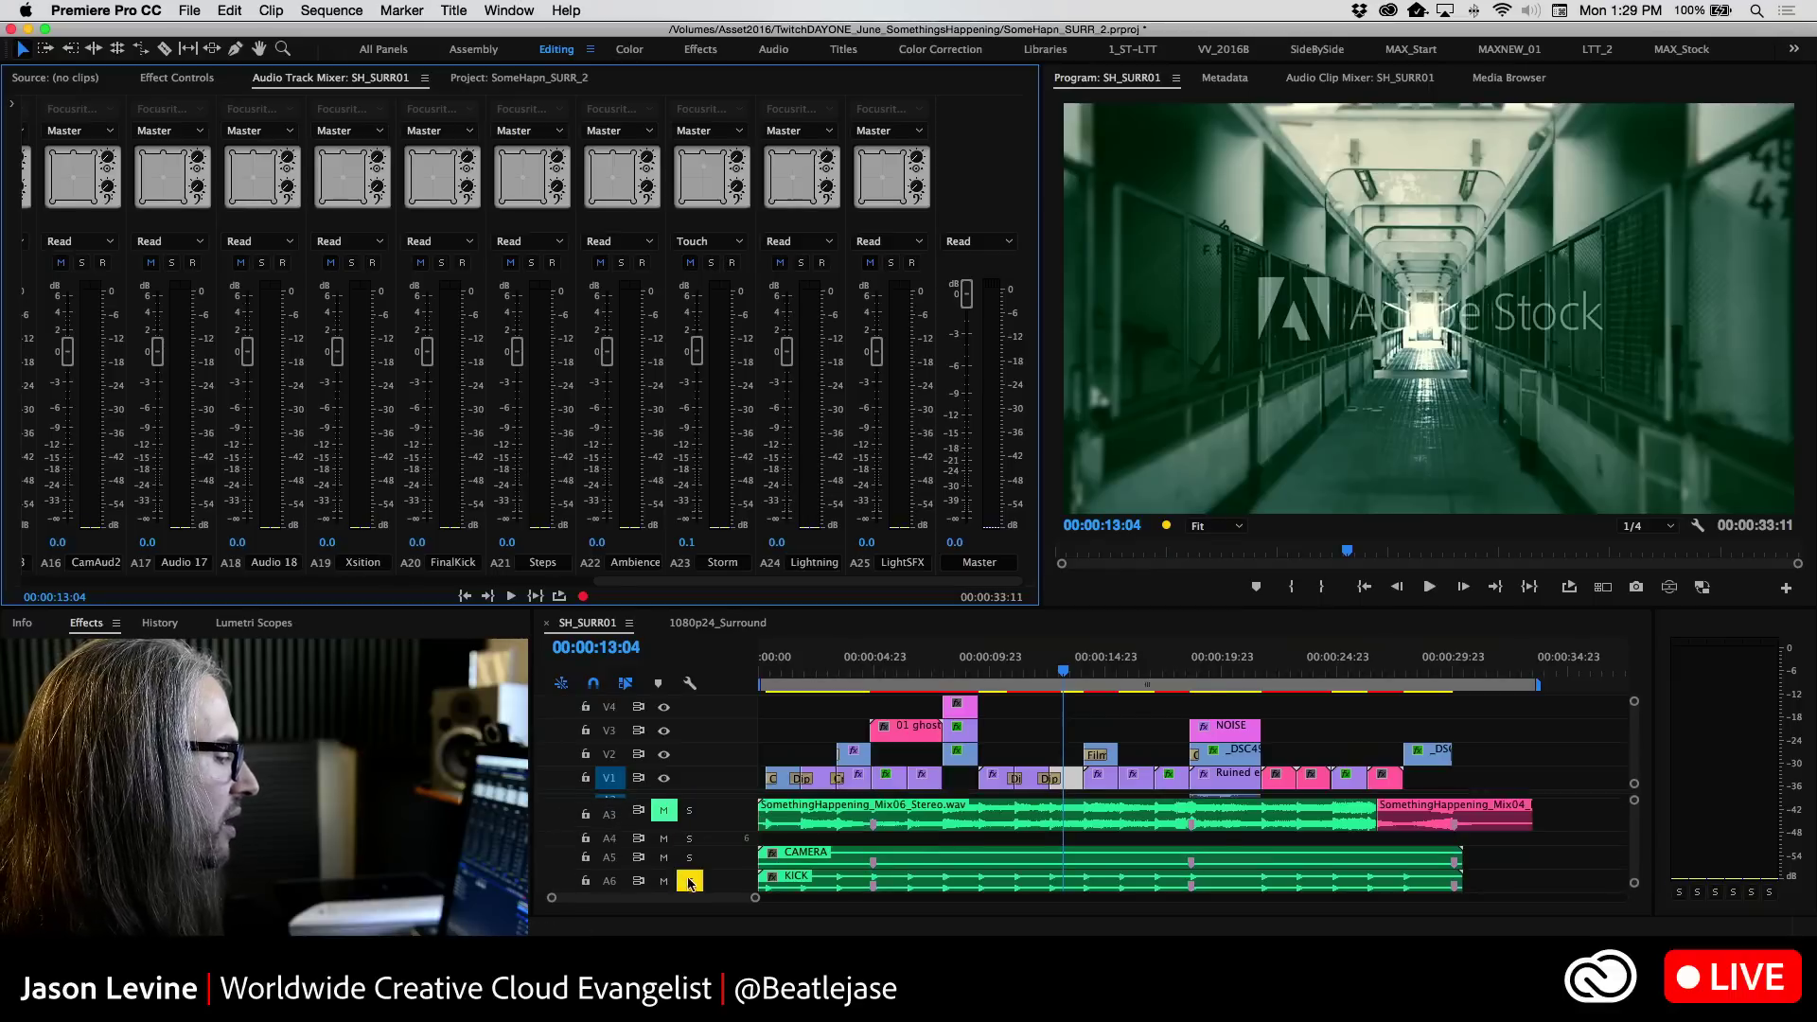
pyautogui.click(690, 883)
pyautogui.scroll(-3, 925, 856)
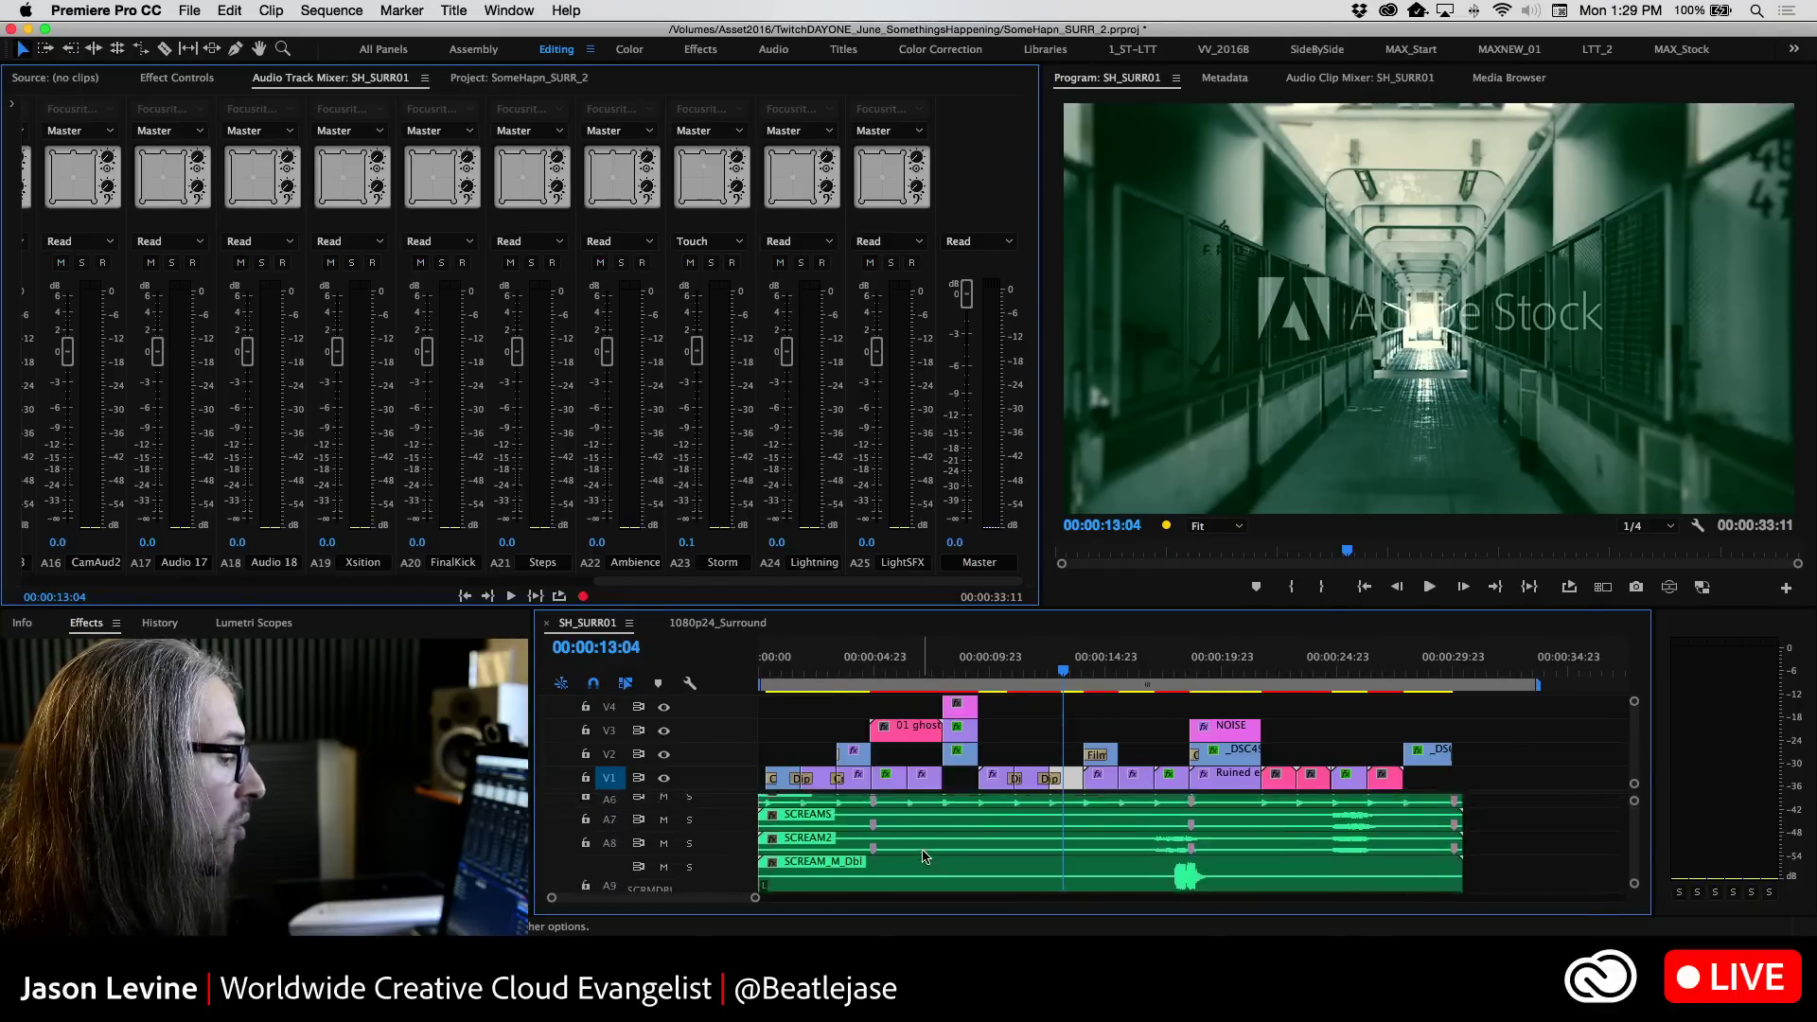
# Expand the KICK track (A6) in the timeline and enlarge the sequence's audio track area
pyautogui.scroll(3, 926, 856)
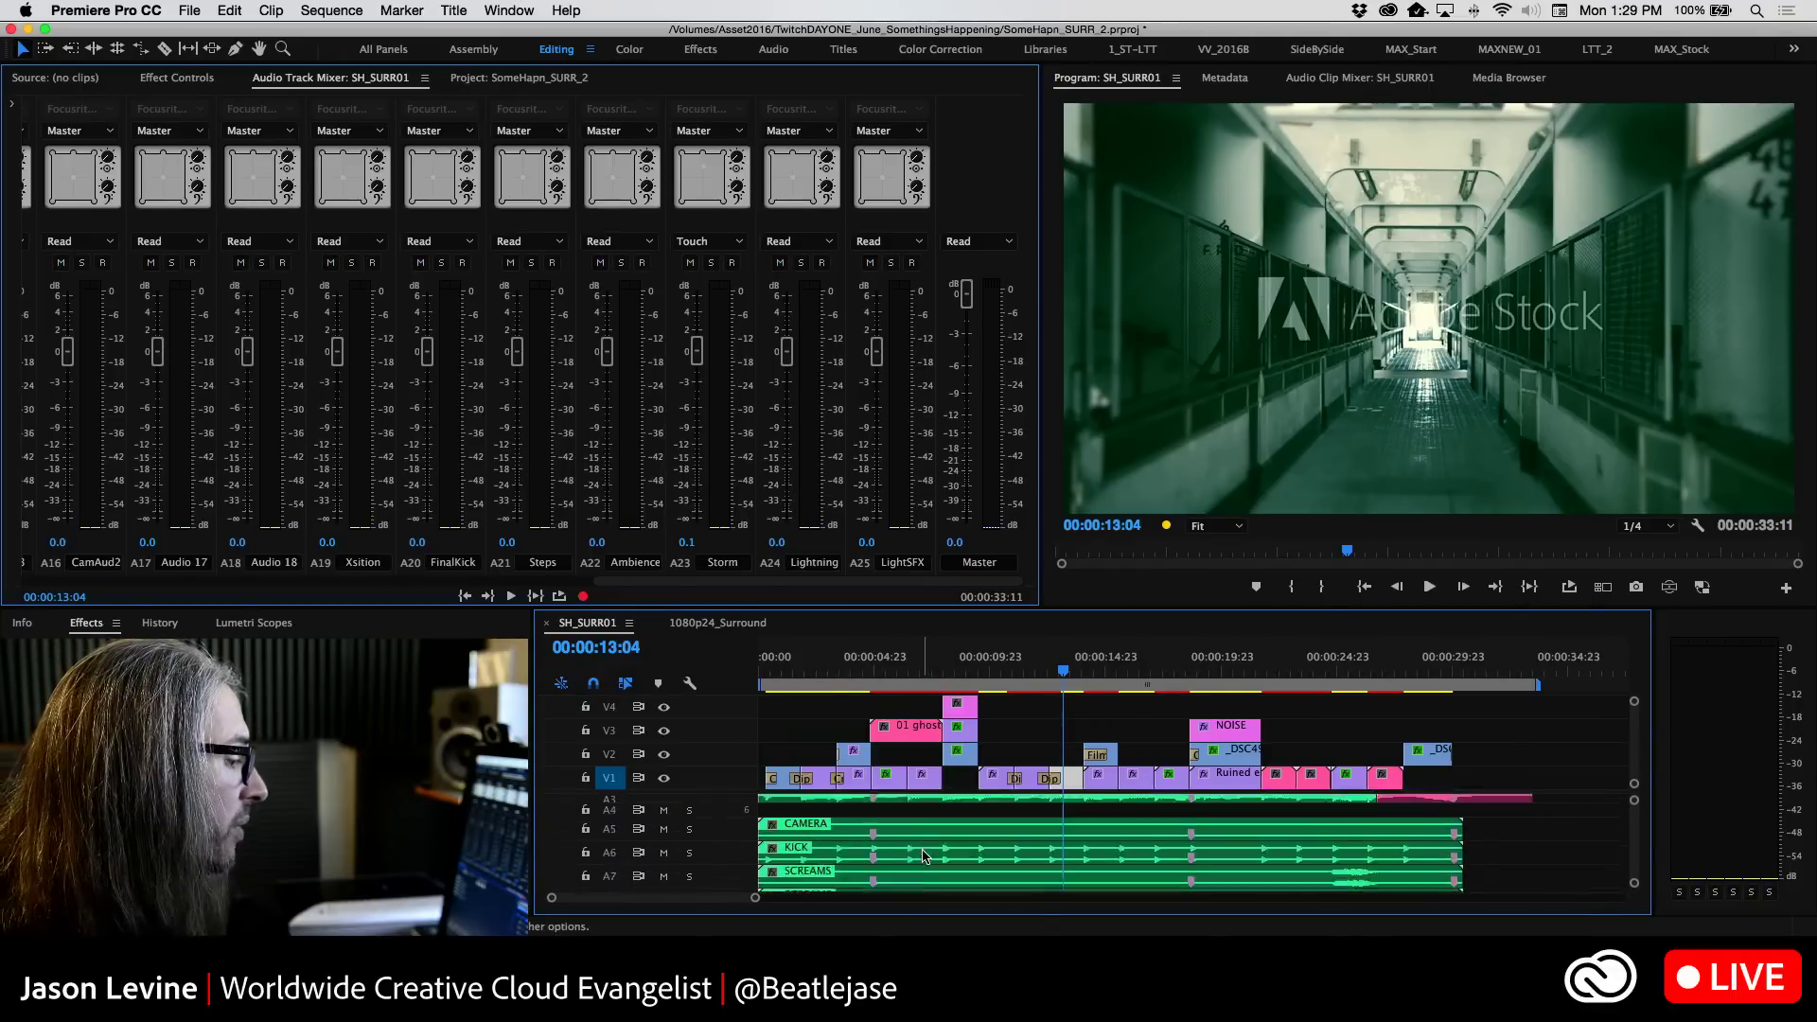
pyautogui.doubleClick(713, 846)
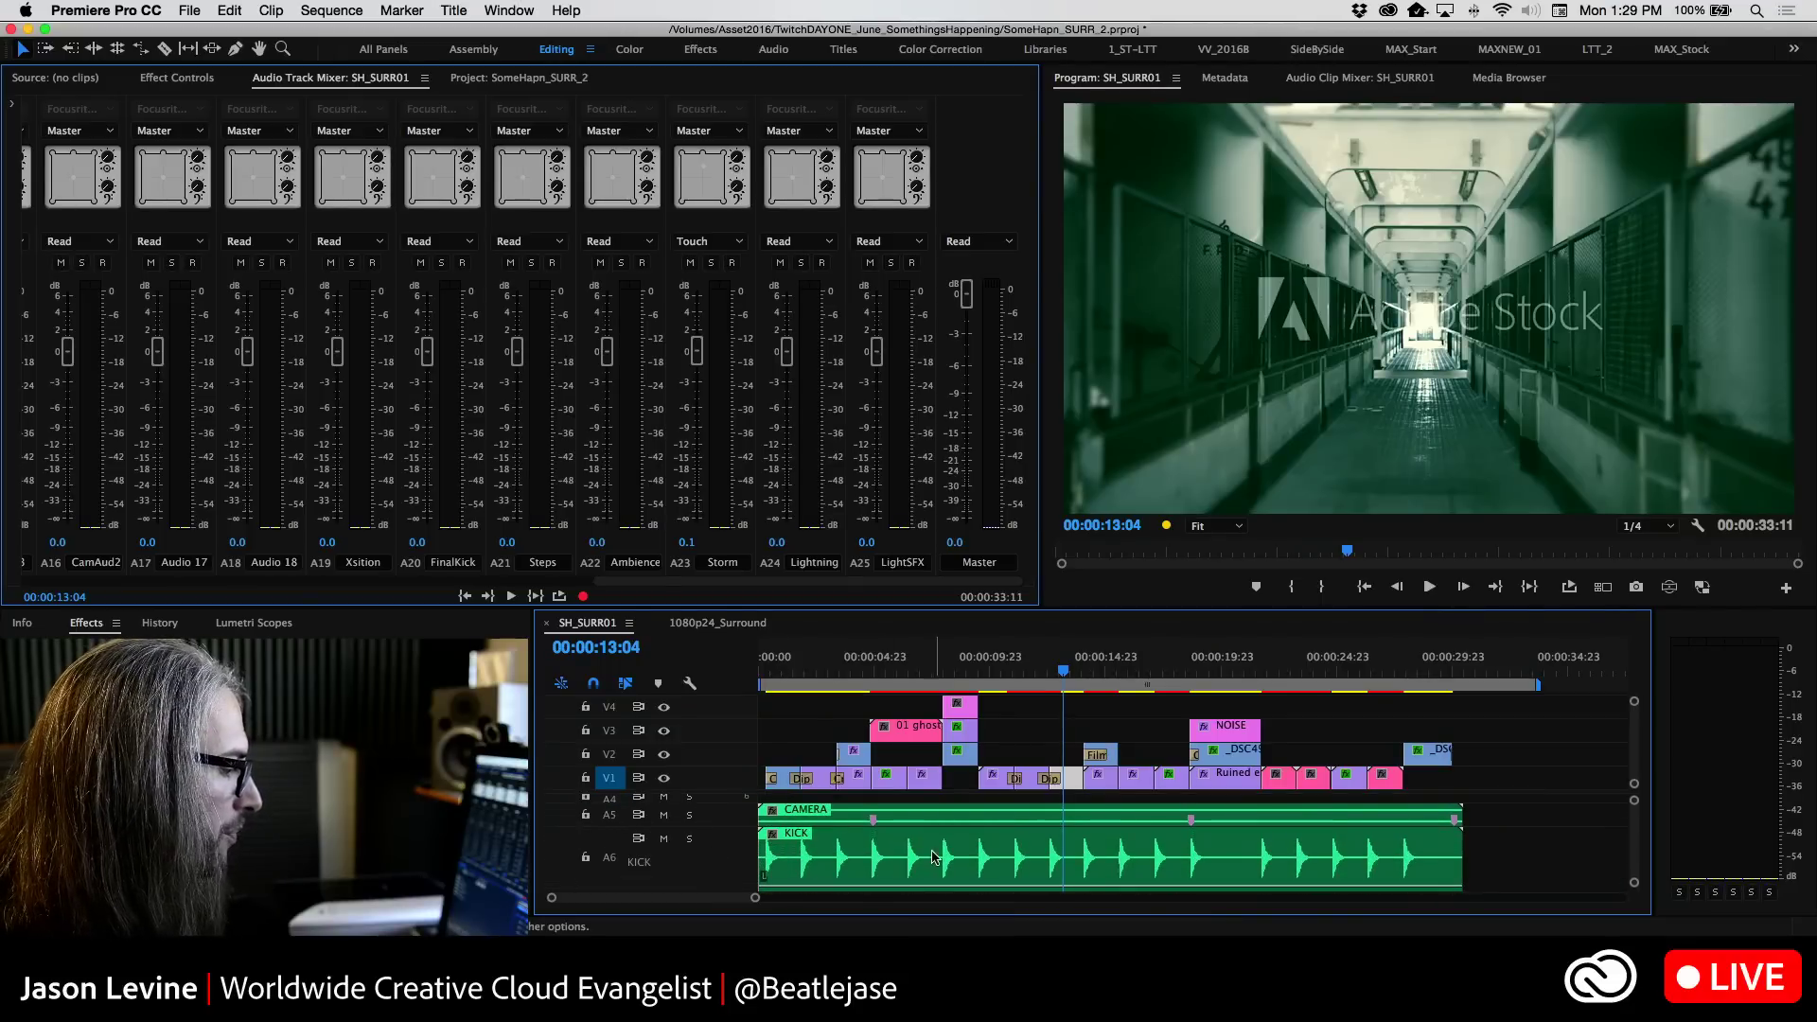
pyautogui.scroll(-2, 932, 856)
pyautogui.scroll(1, 933, 856)
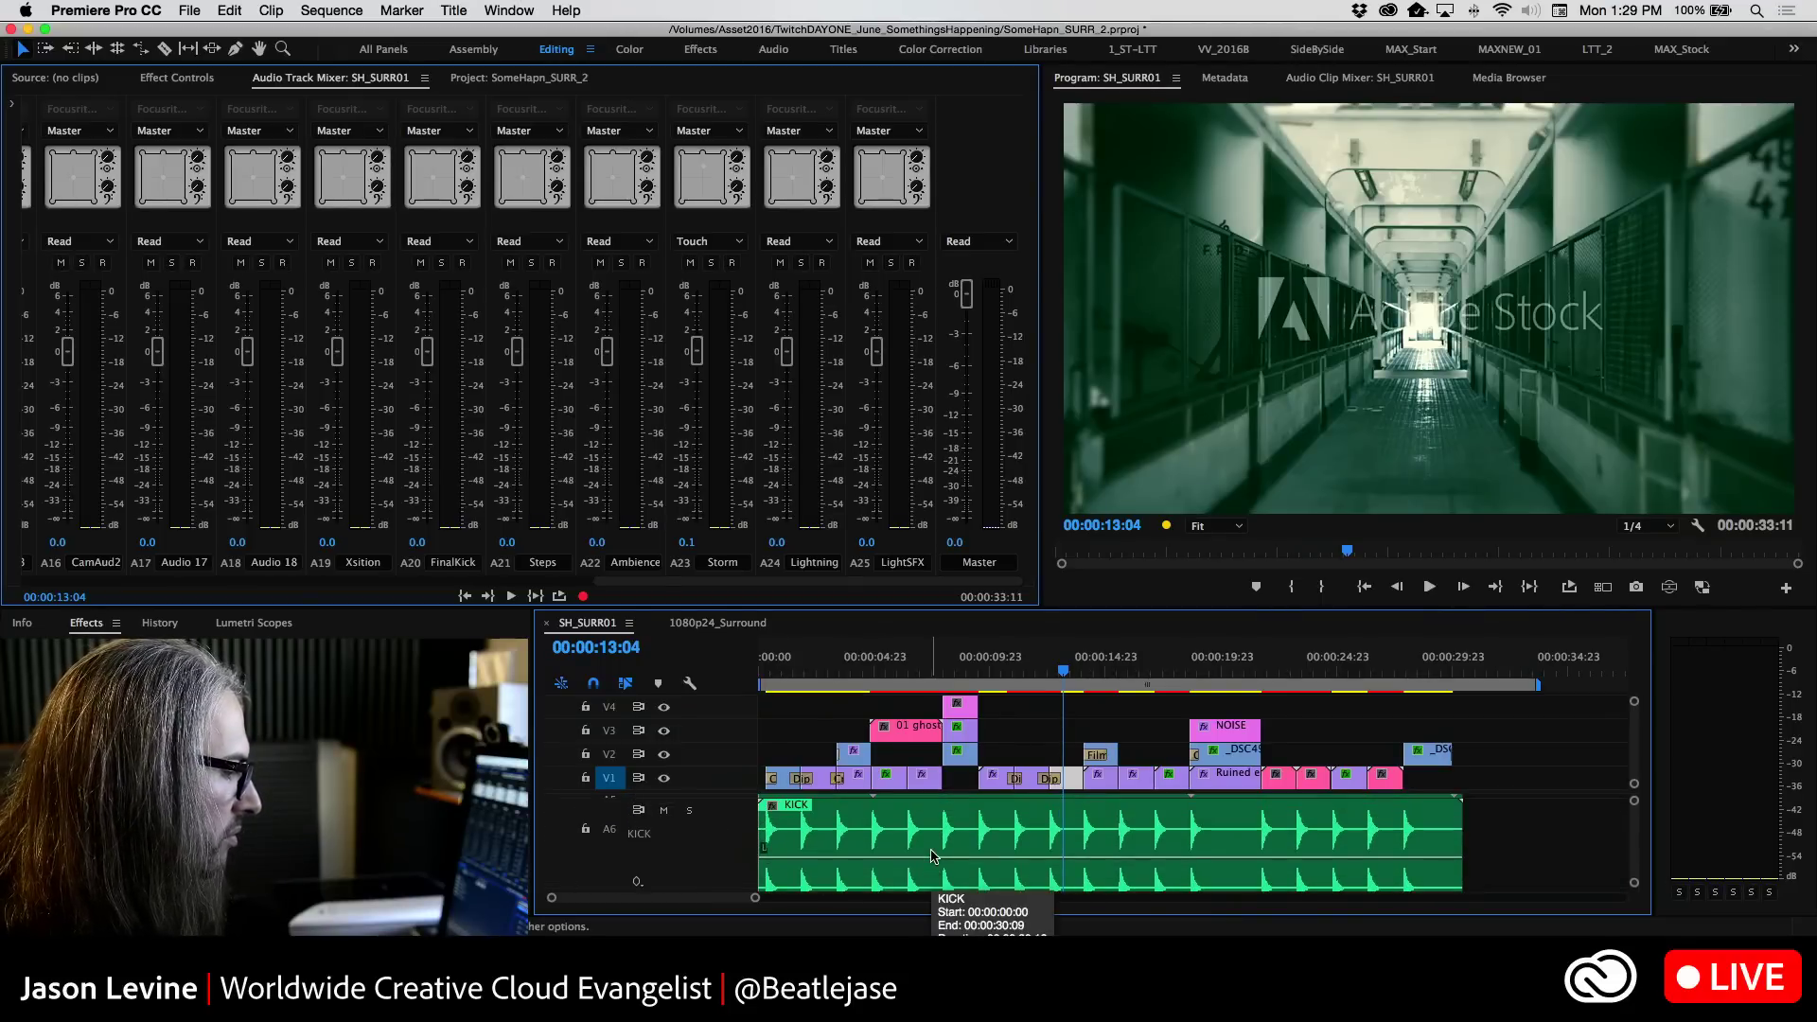
pyautogui.scroll(-1, 933, 857)
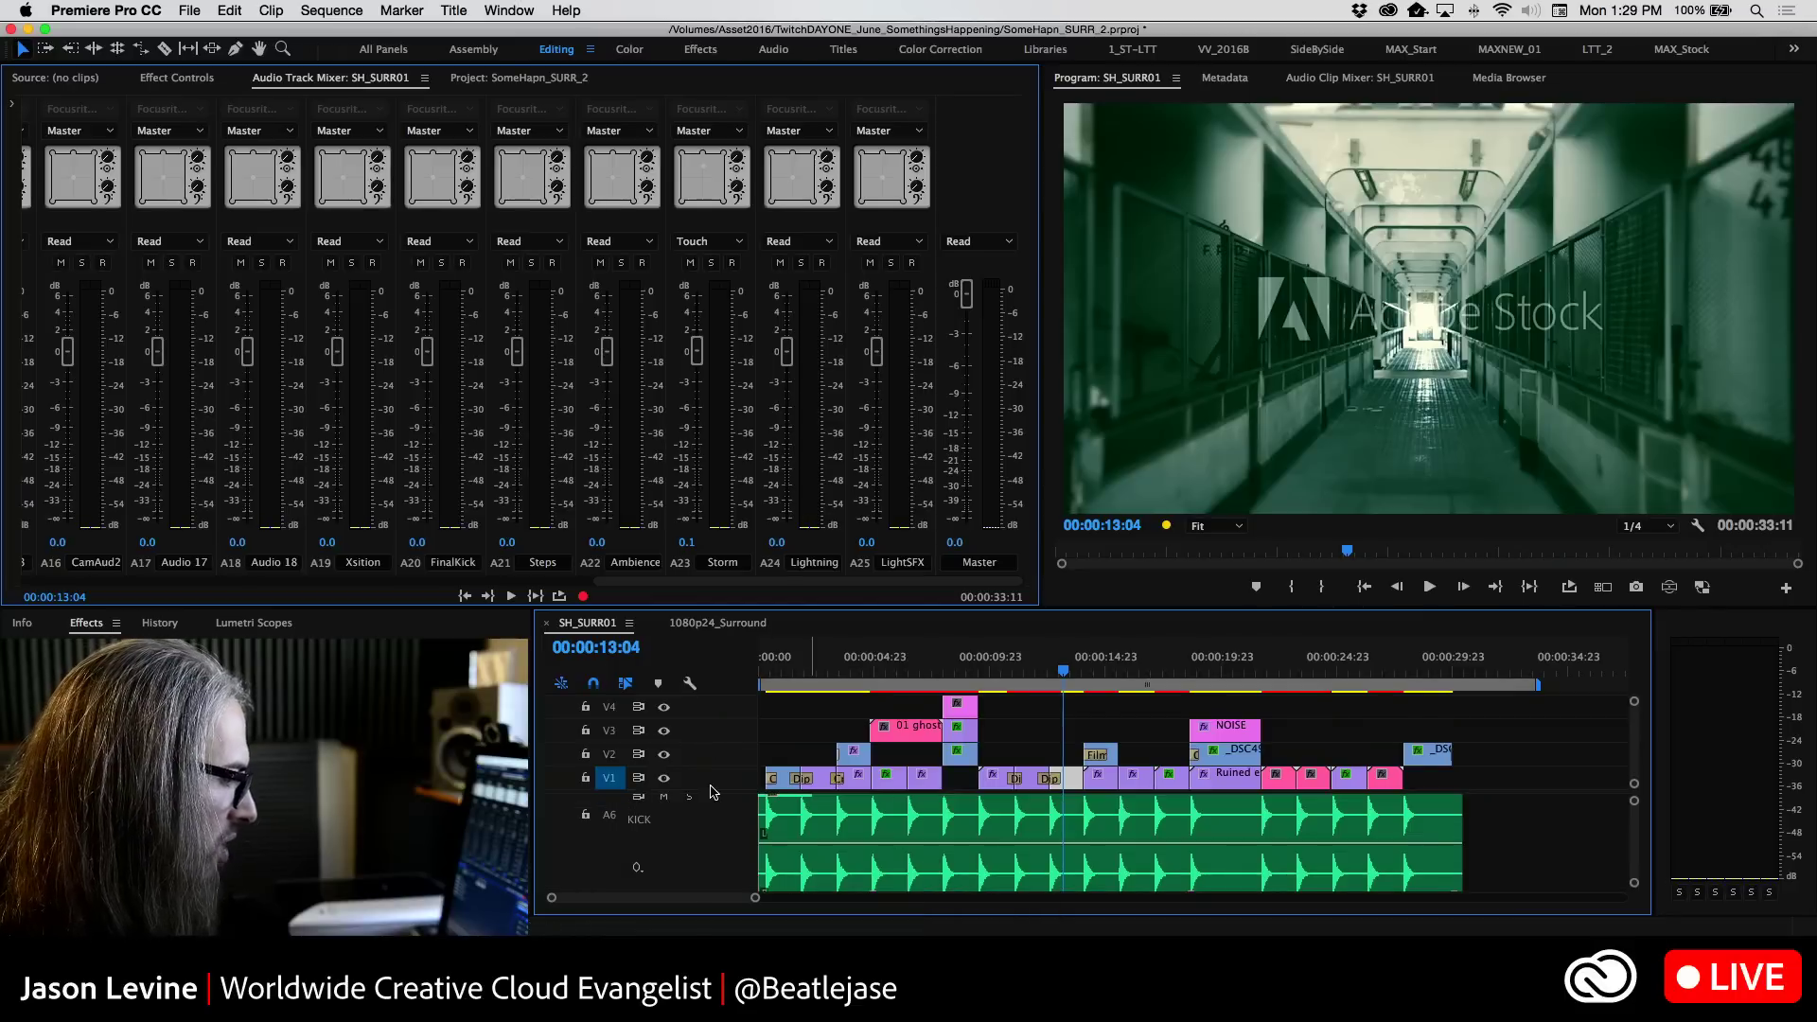
pyautogui.moveTo(717, 793); pyautogui.dragTo(720, 765)
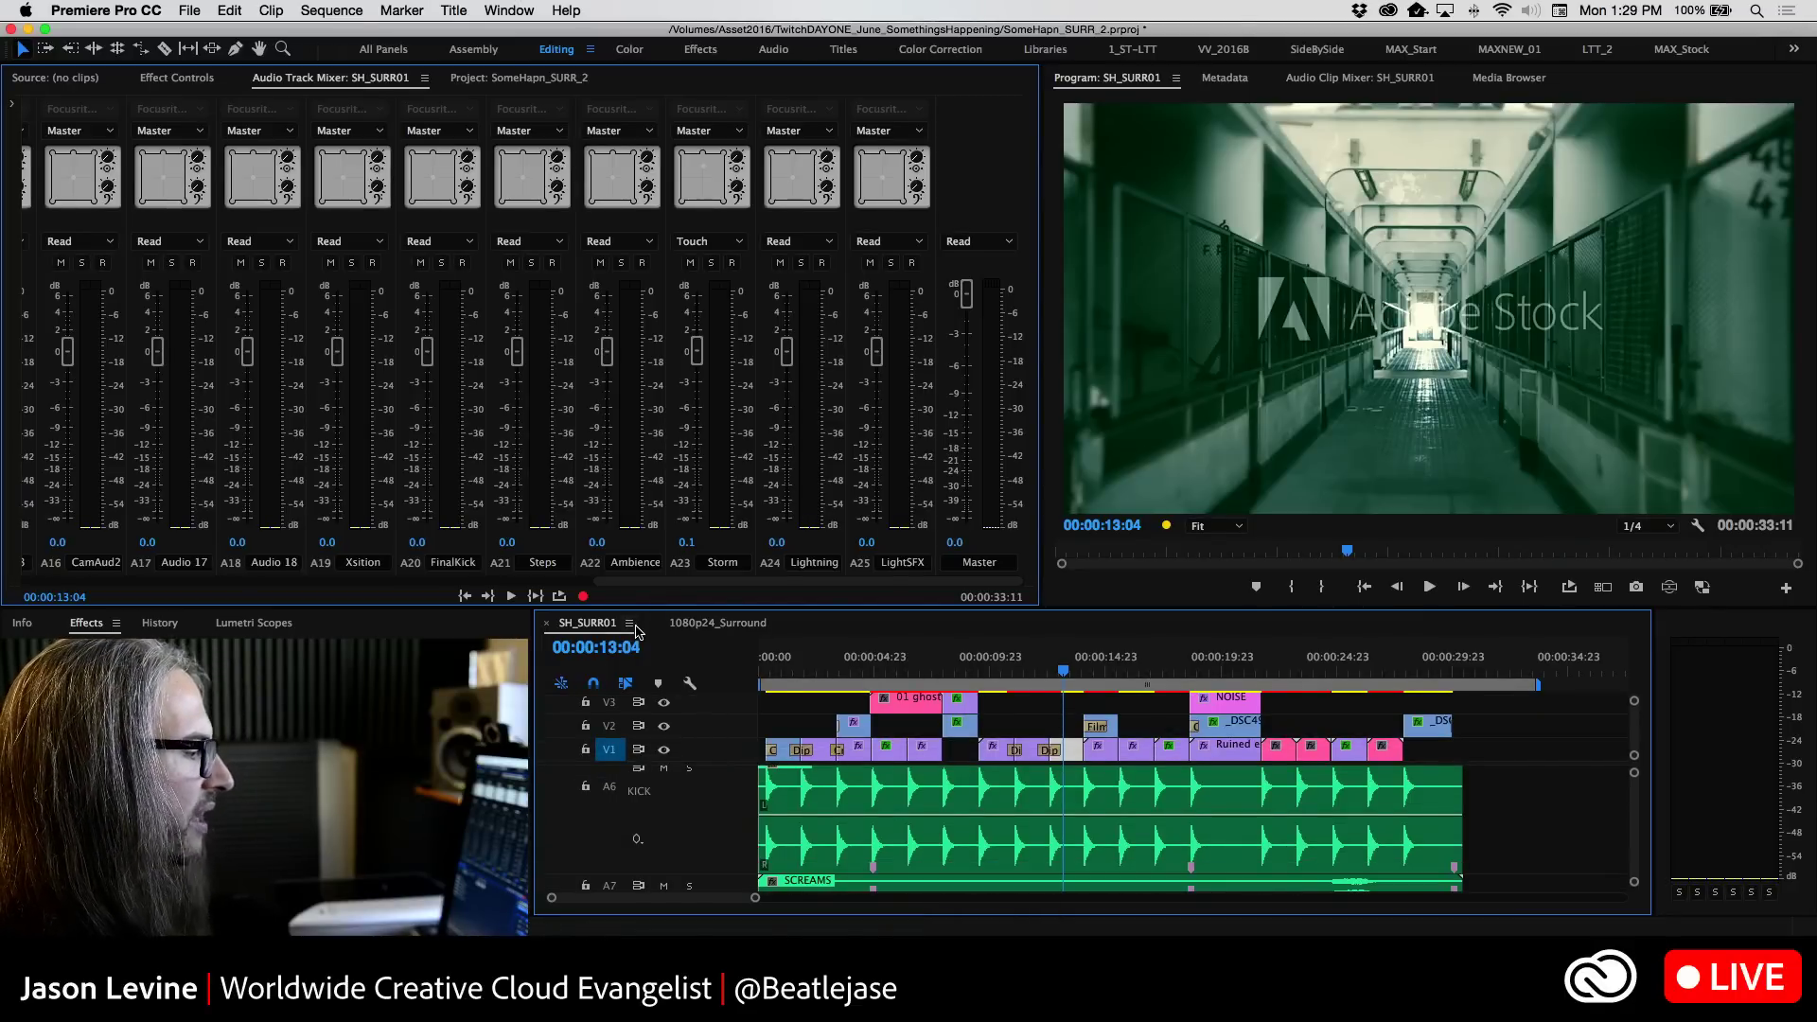
# Look up the Show Keyframes control in the audio track header's button editor and leave the header layout as it is
pyautogui.click(689, 683)
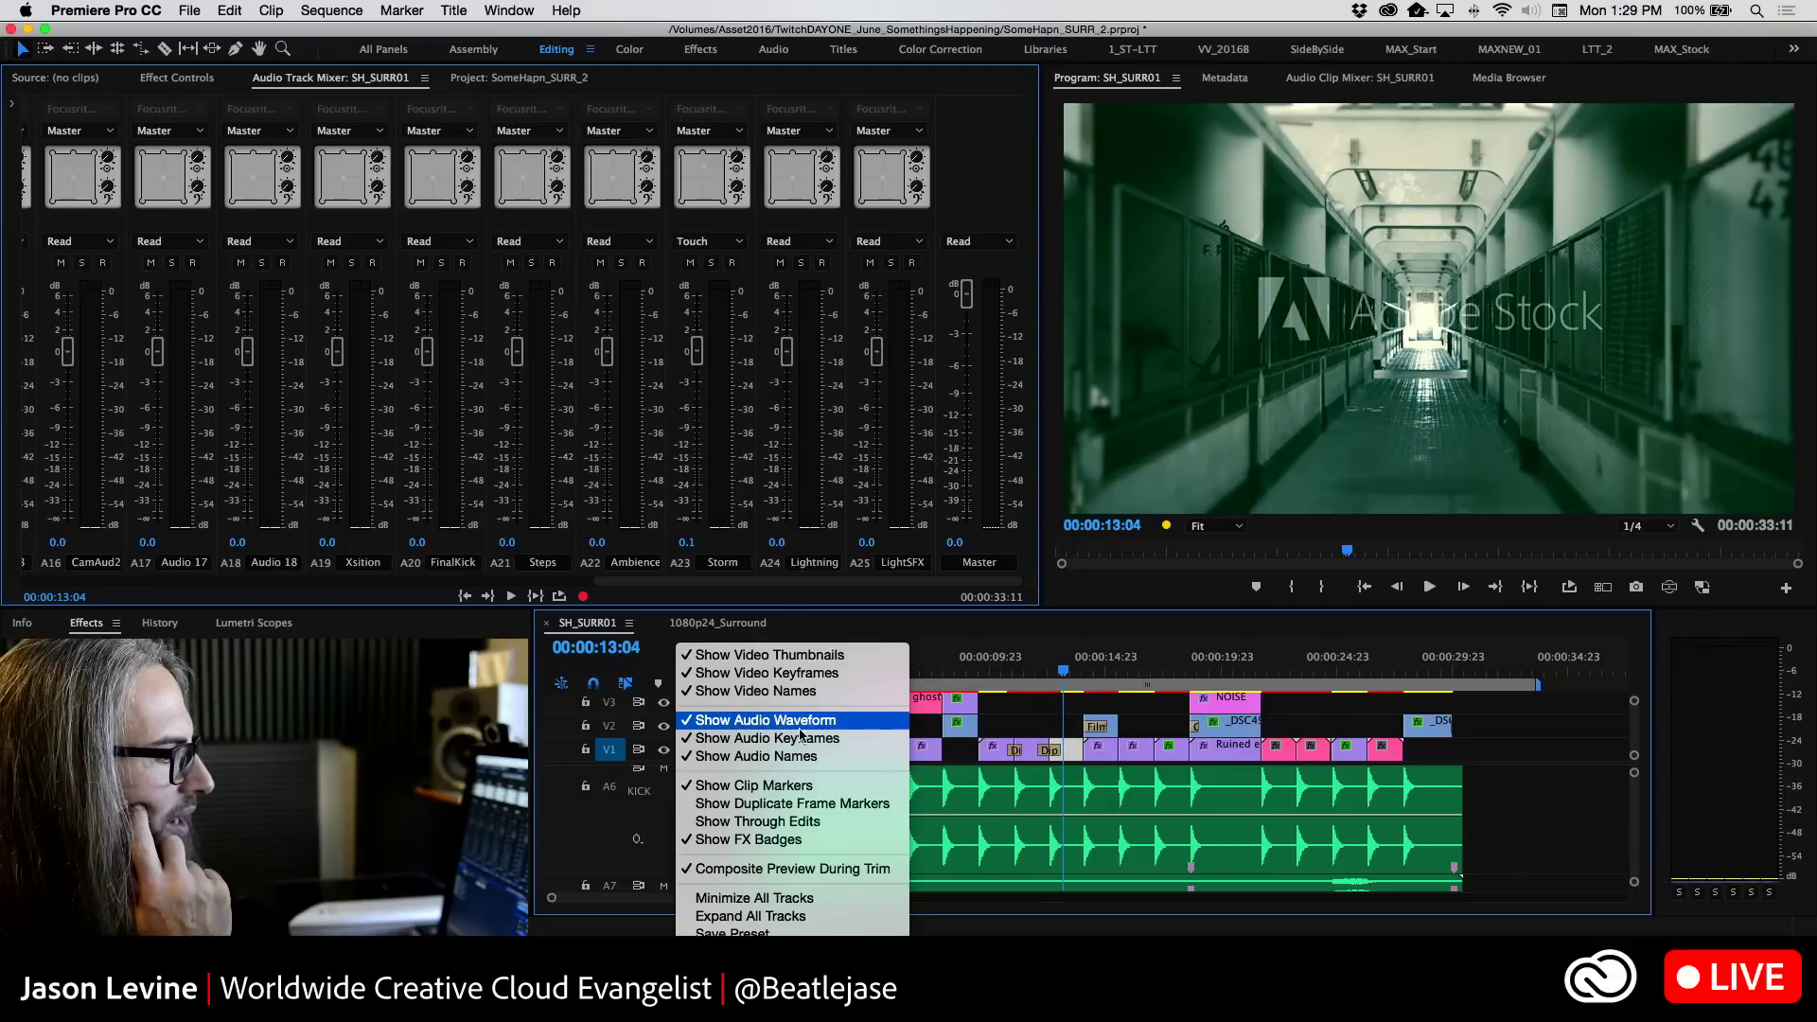
pyautogui.click(596, 826)
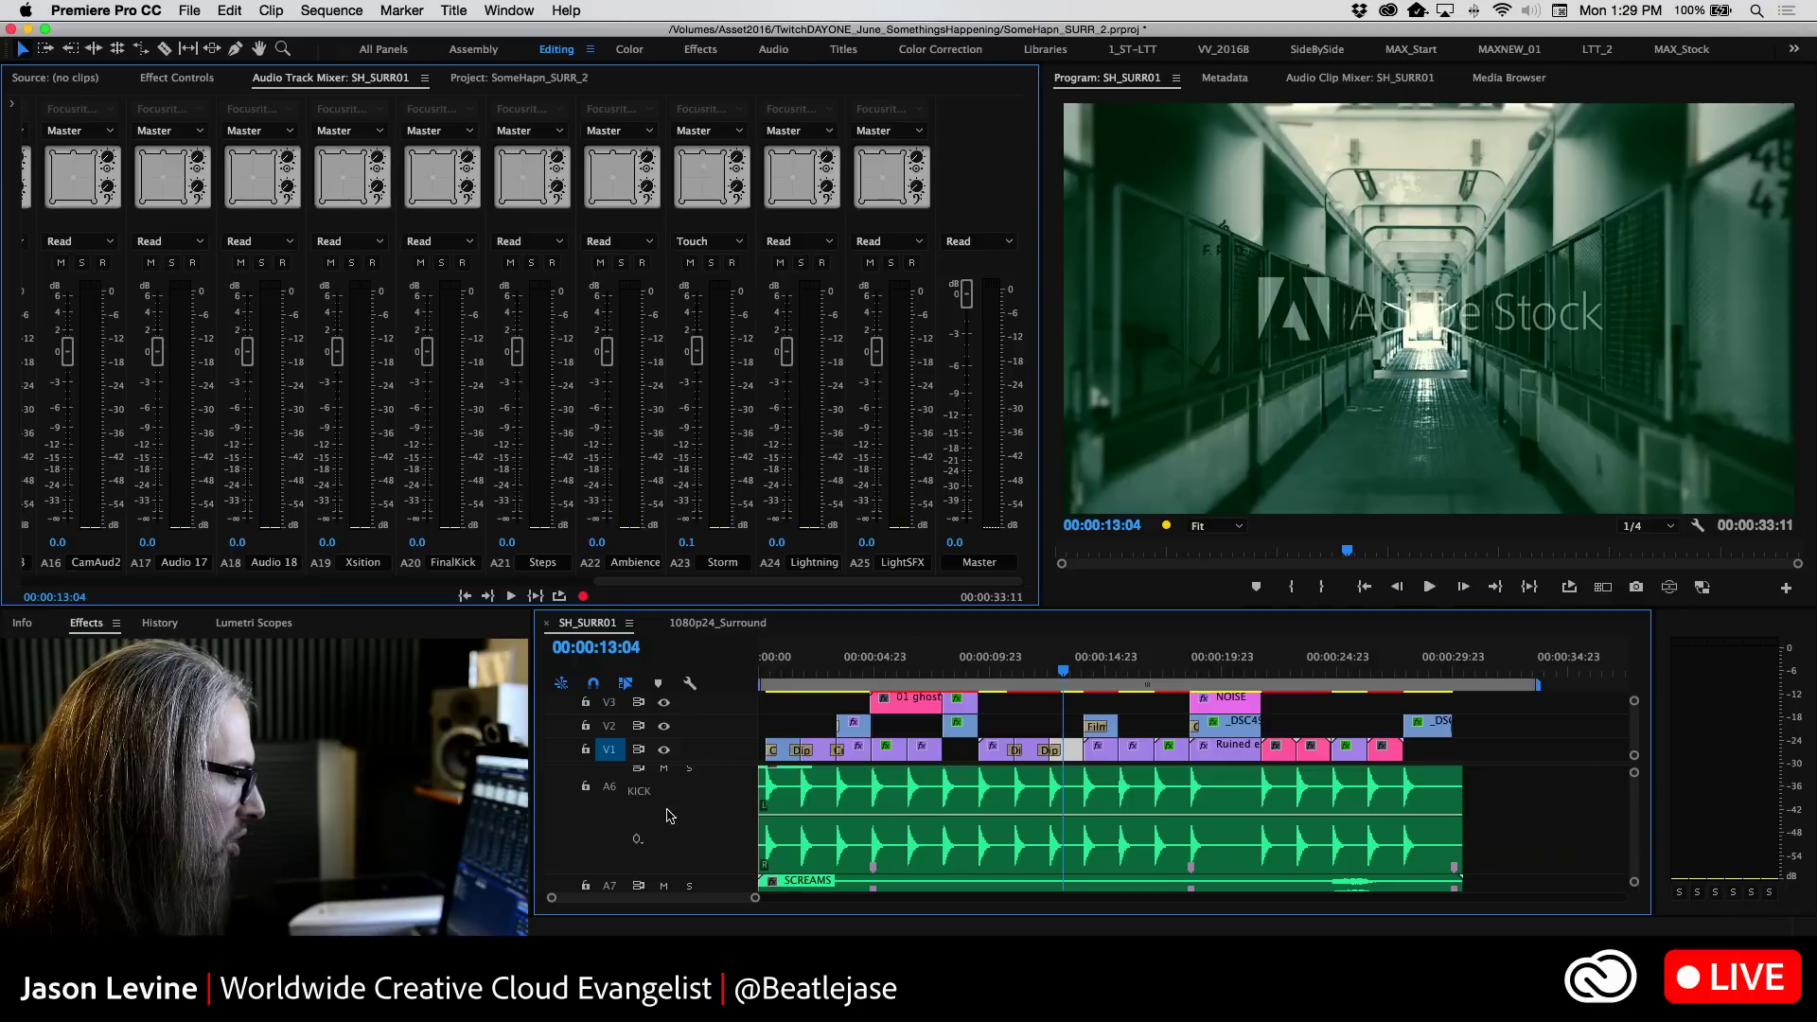
pyautogui.click(690, 683)
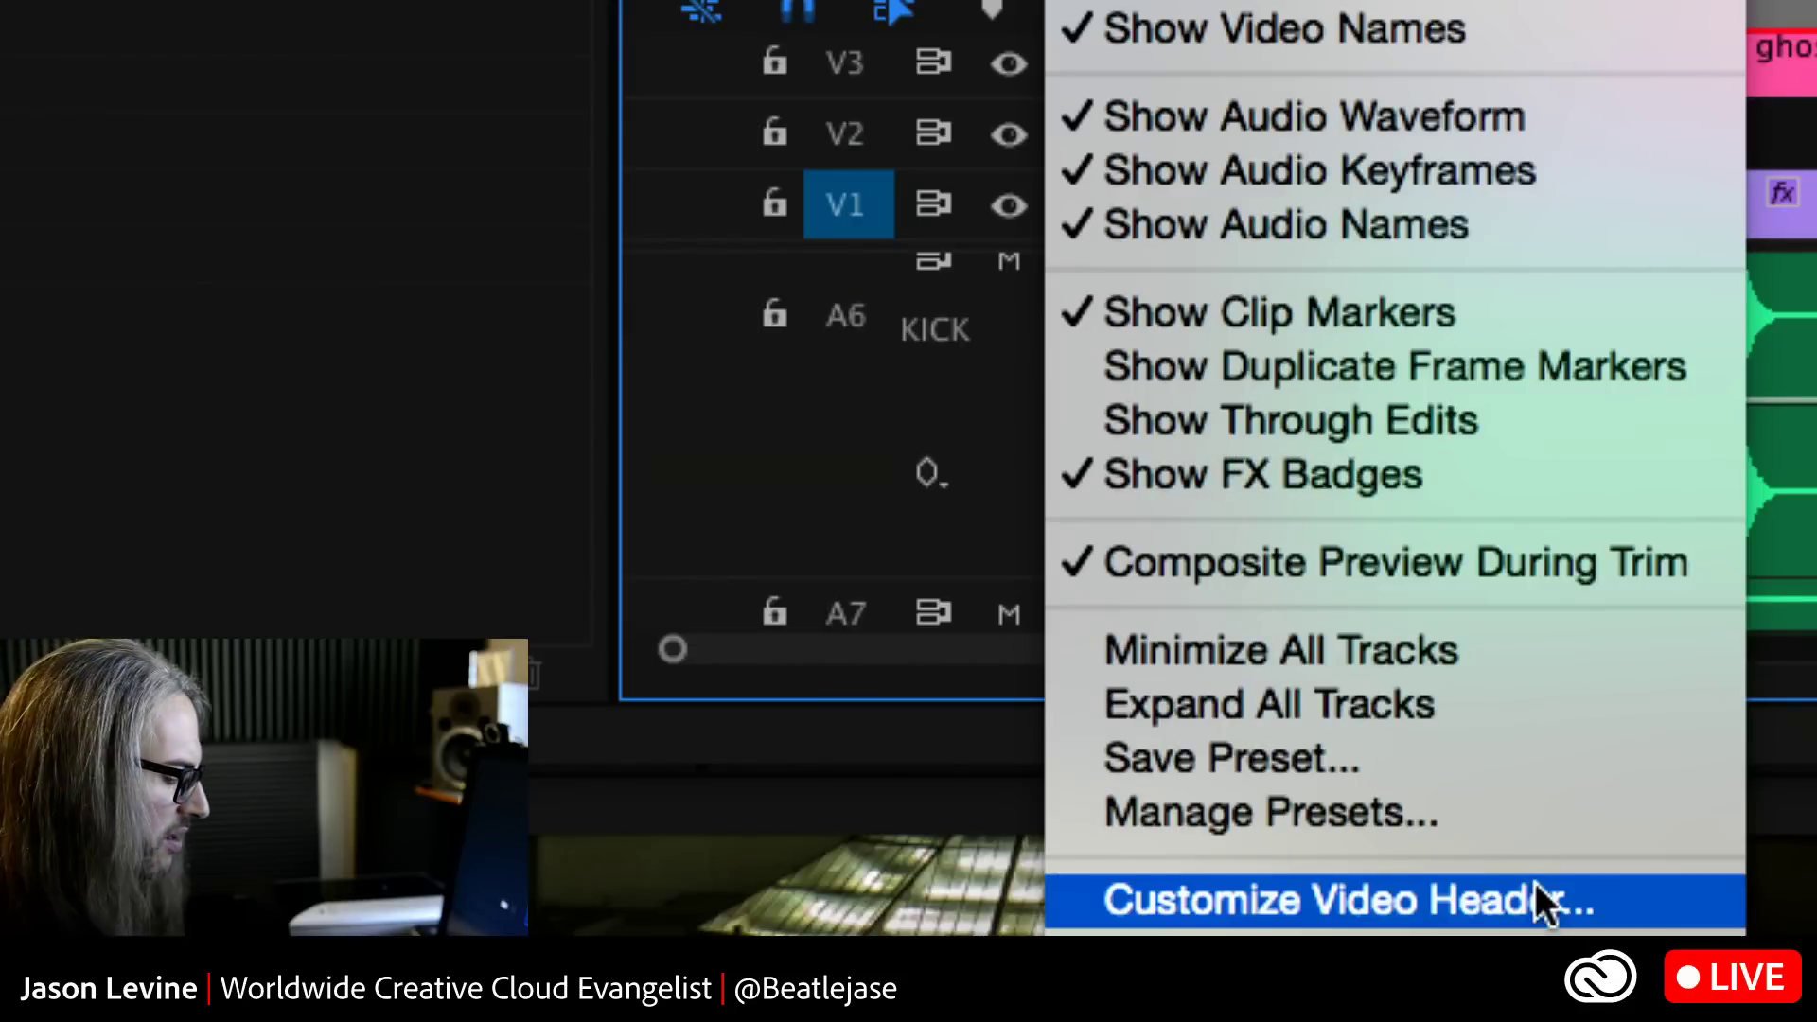
pyautogui.click(1543, 901)
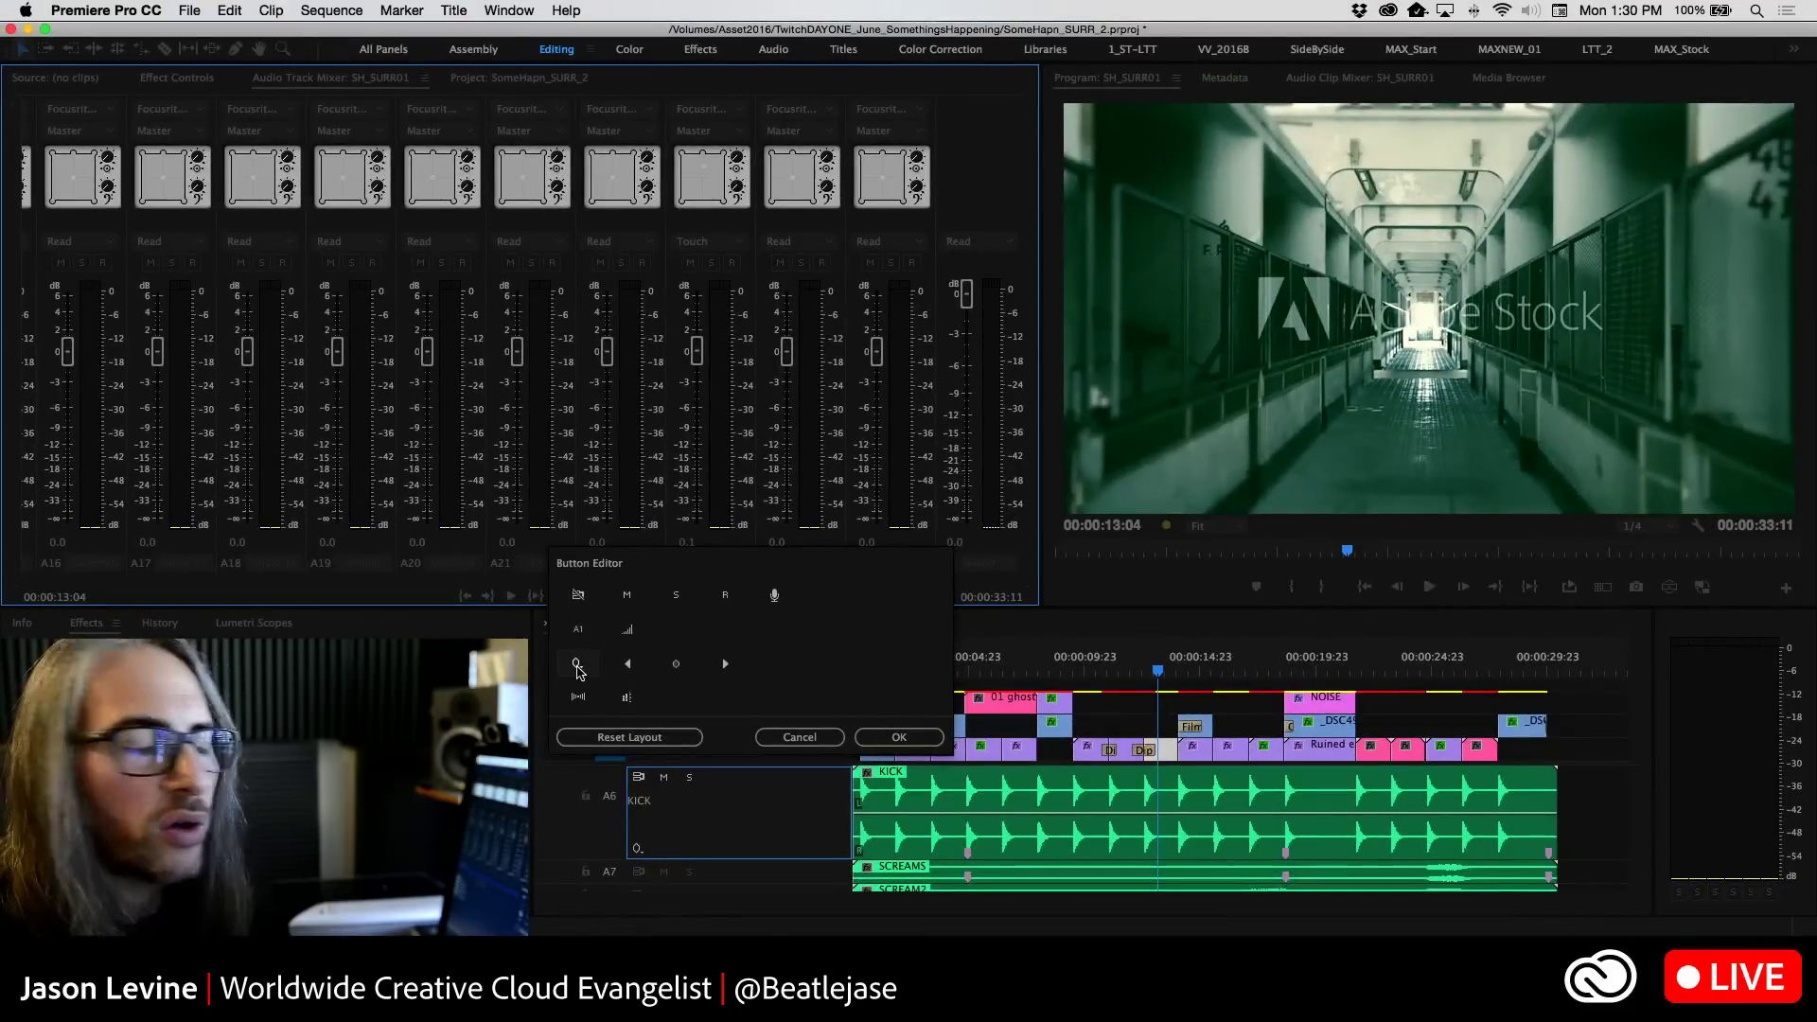
pyautogui.click(801, 737)
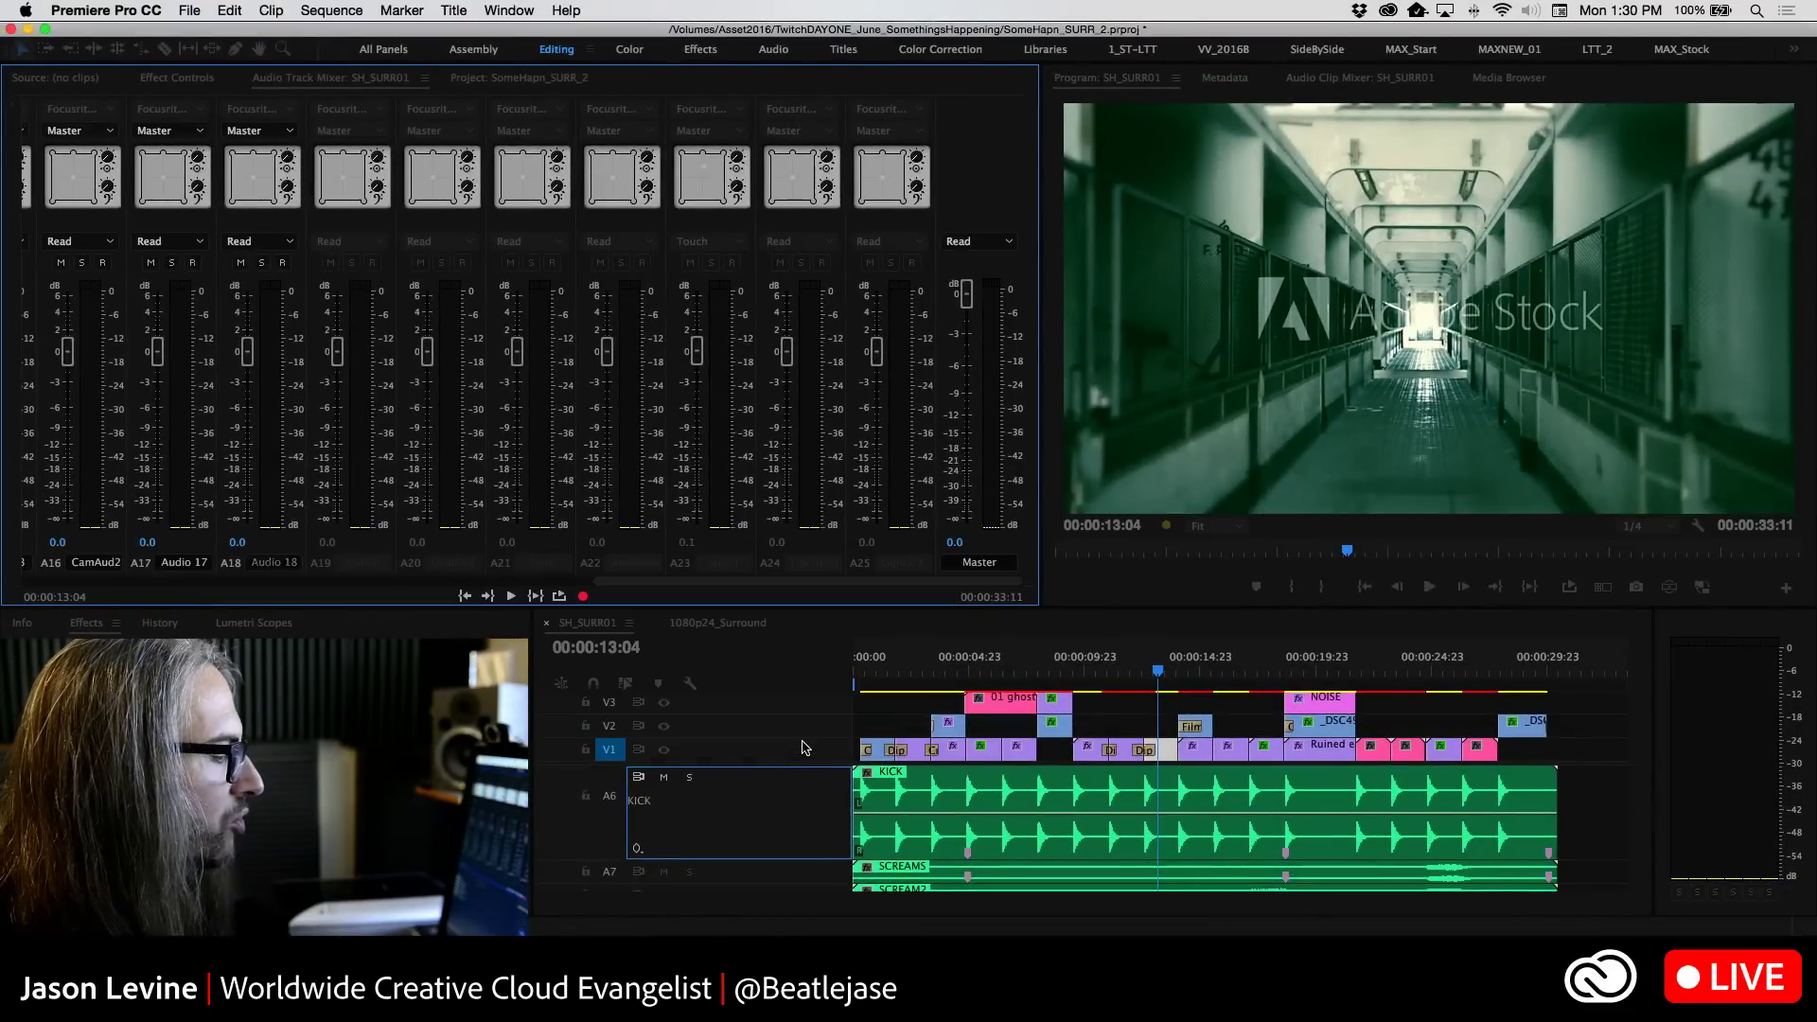
# Show the Track Panner LFE automation keyframes on the KICK track
pyautogui.click(637, 842)
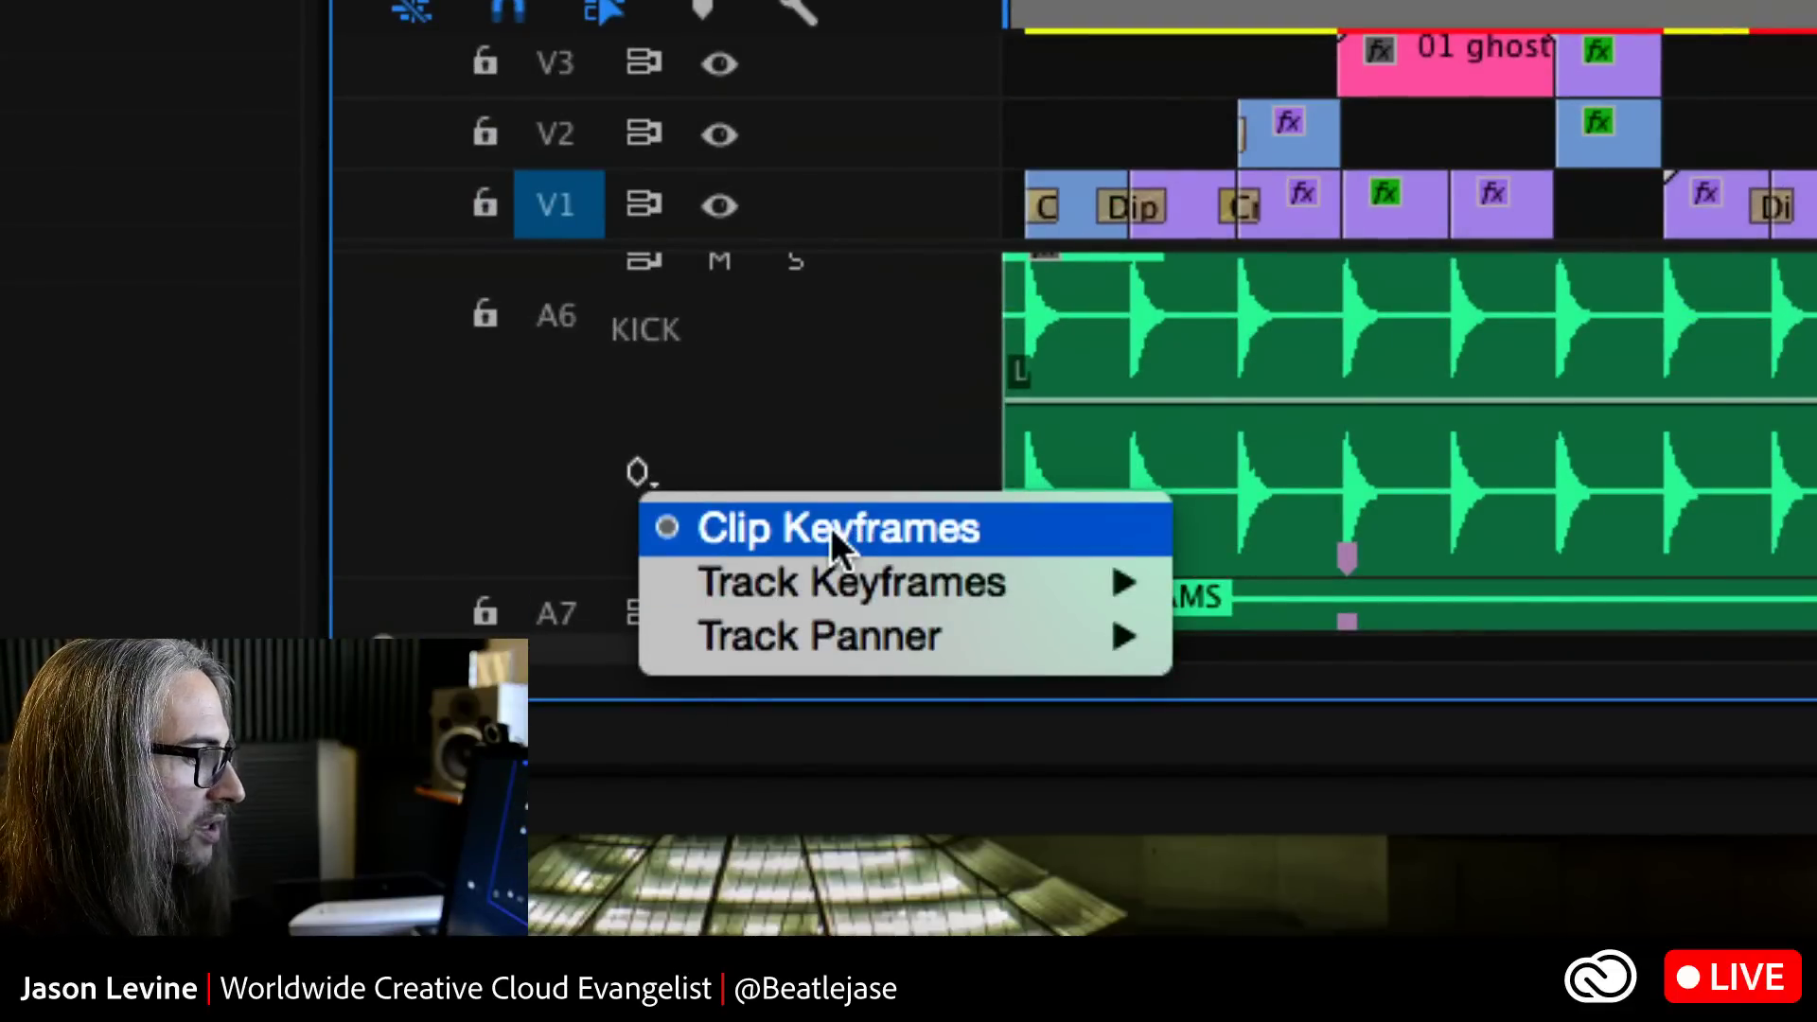
pyautogui.moveTo(863, 582)
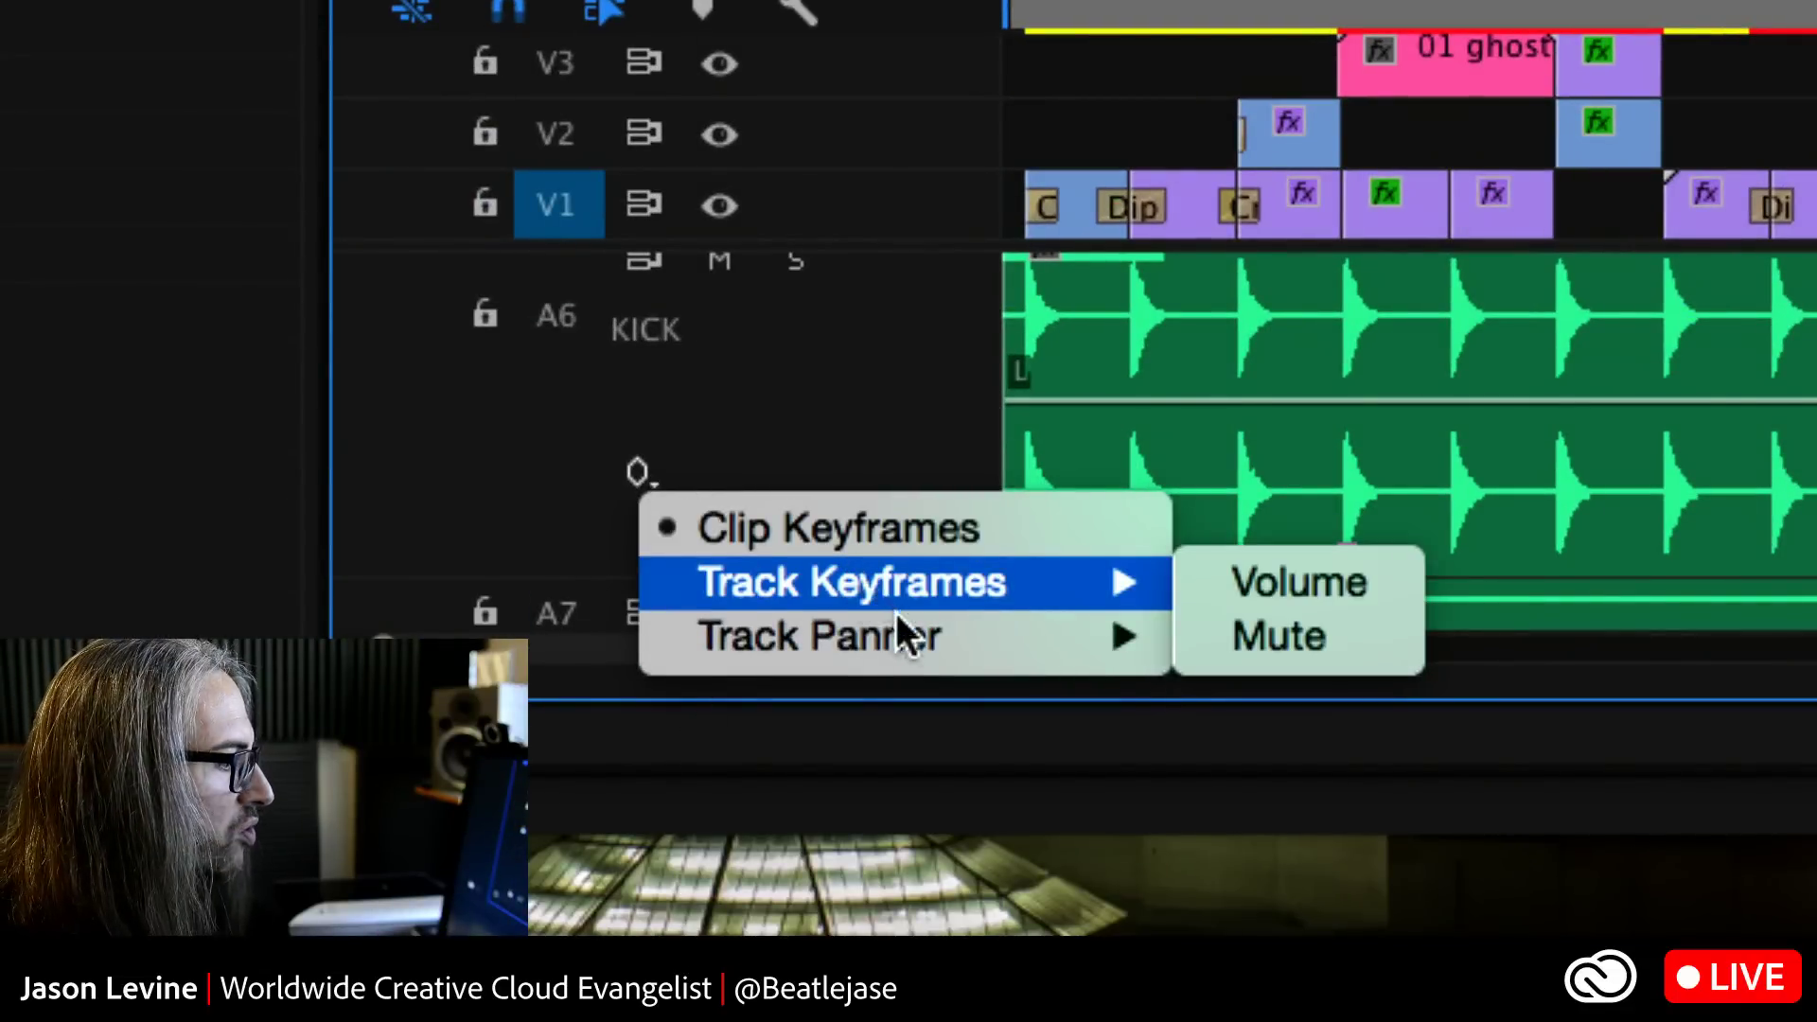
pyautogui.moveTo(905, 621)
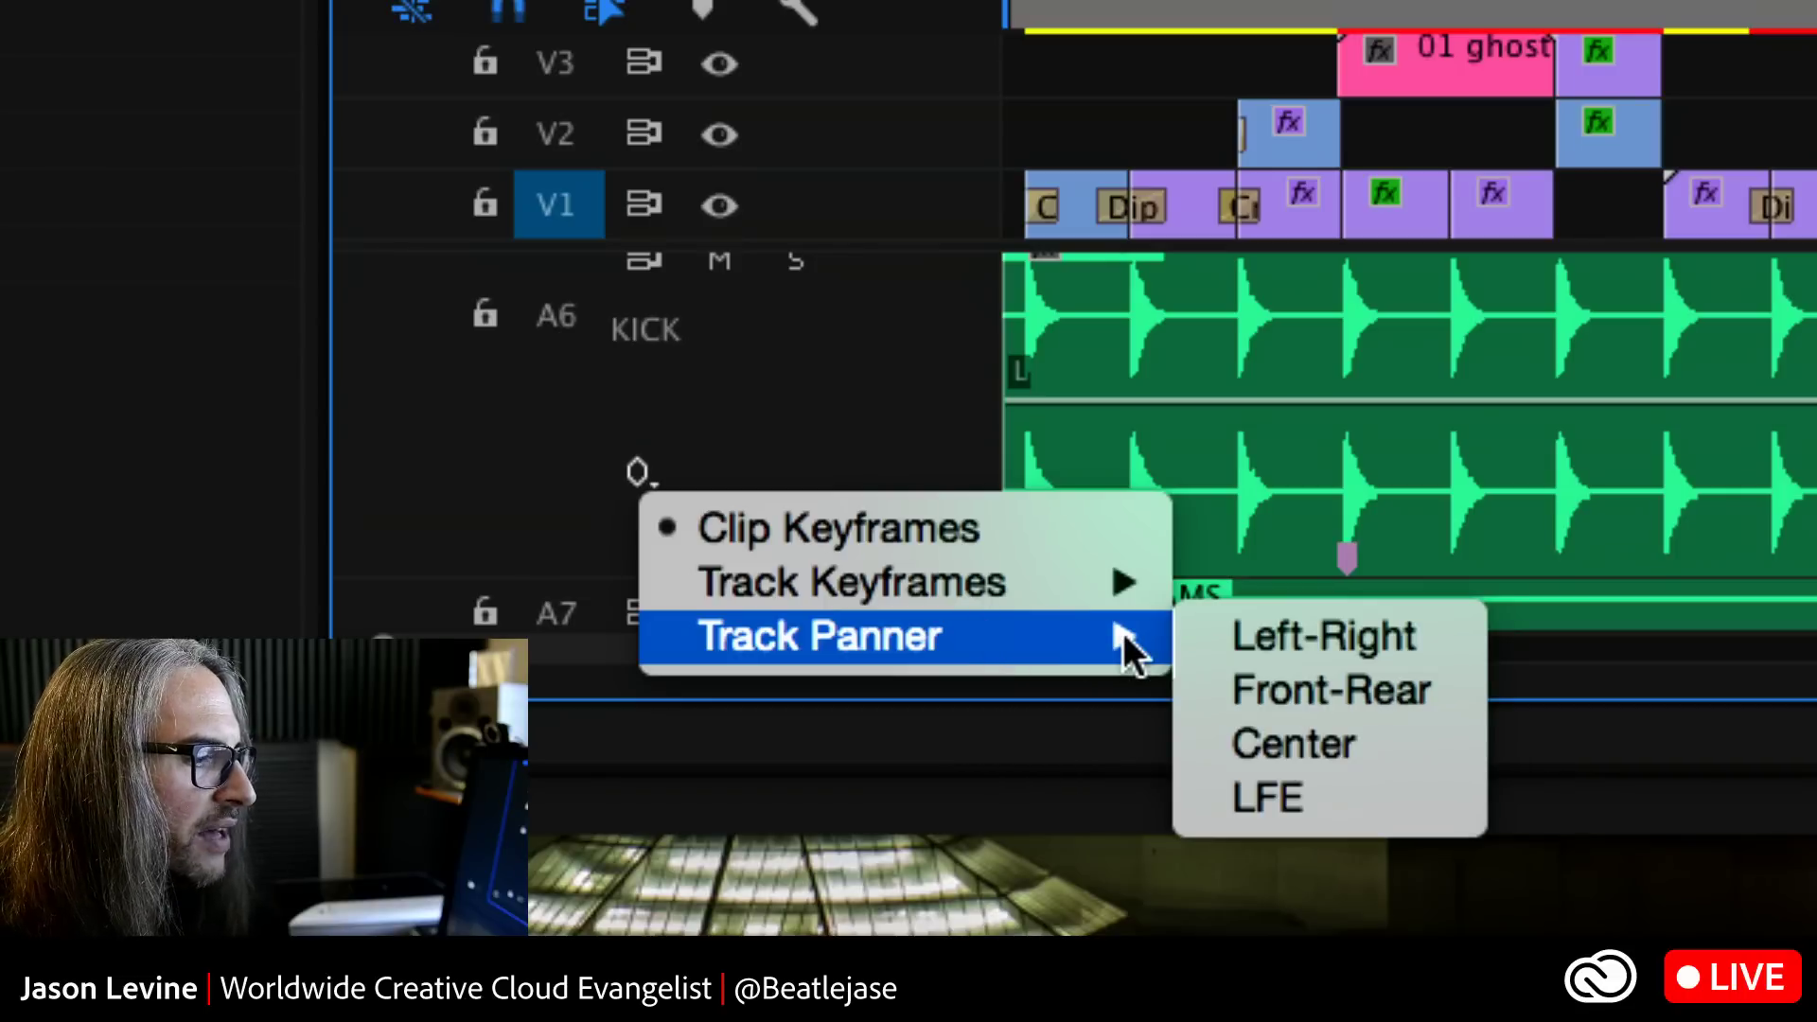
pyautogui.click(1381, 787)
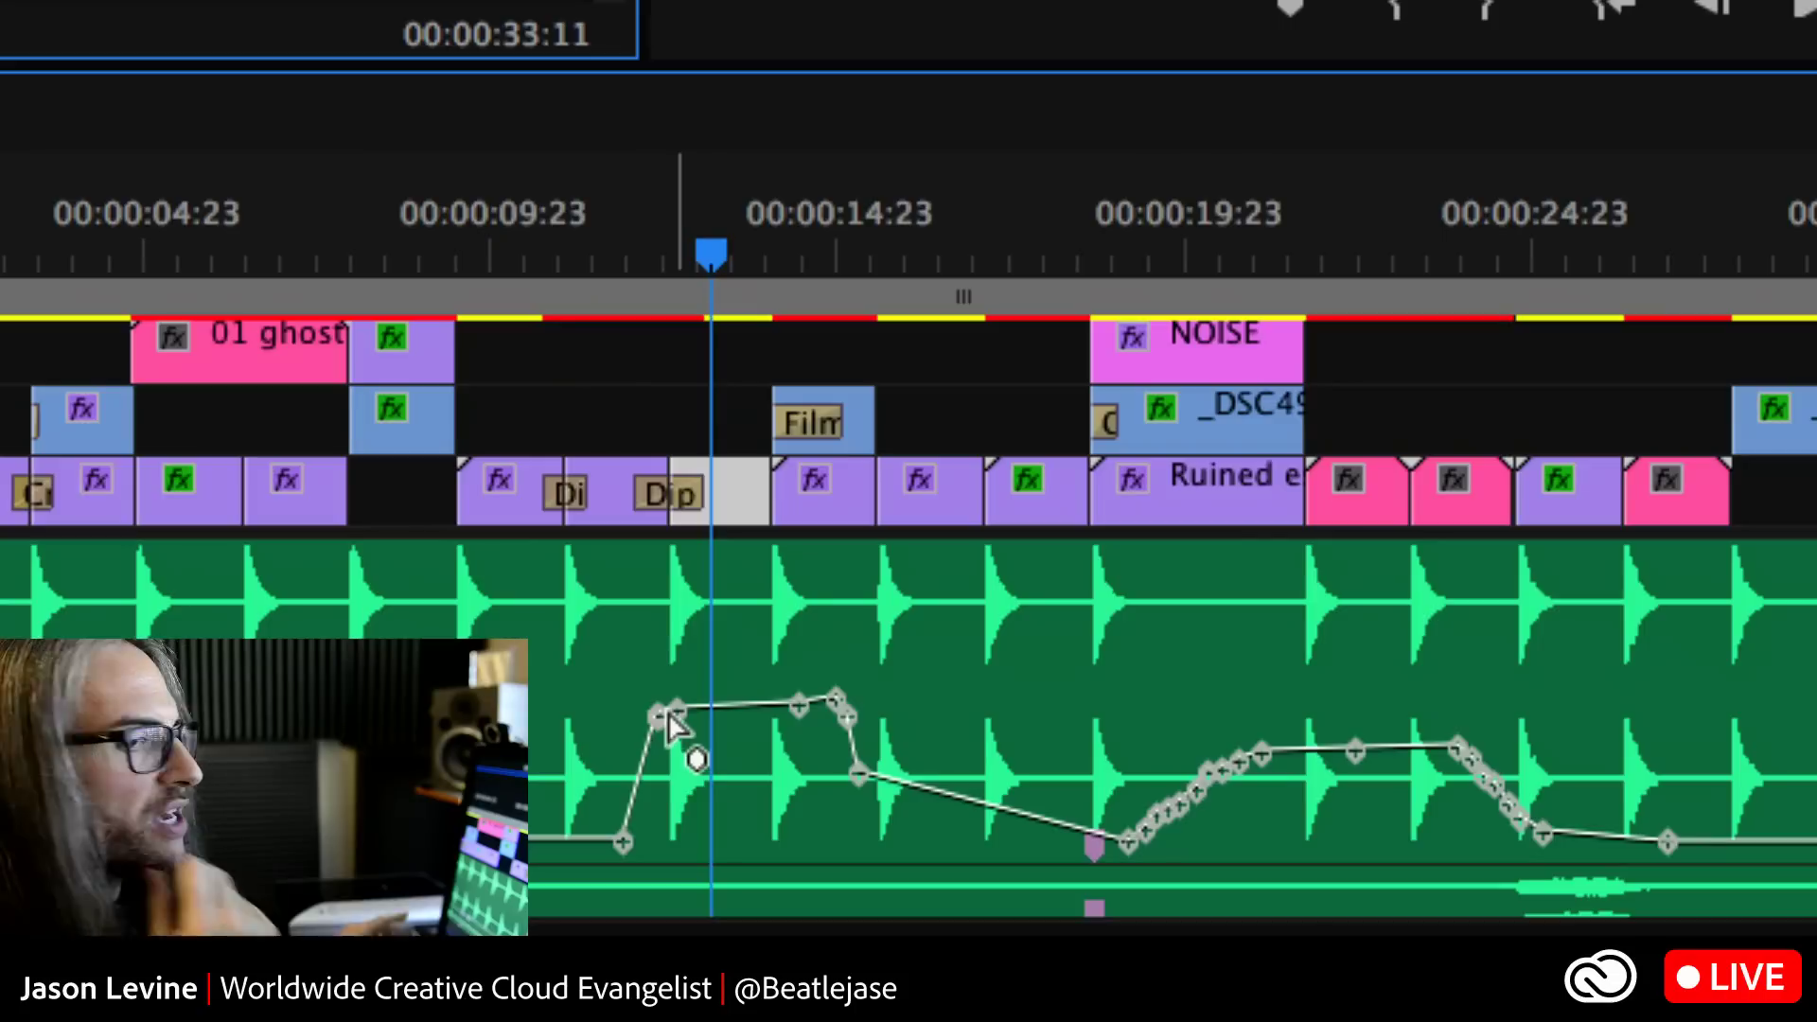
# Nudge individual LFE keyframes on the rising ramp near 00:00:19:23 in the KICK track
pyautogui.moveTo(672, 727)
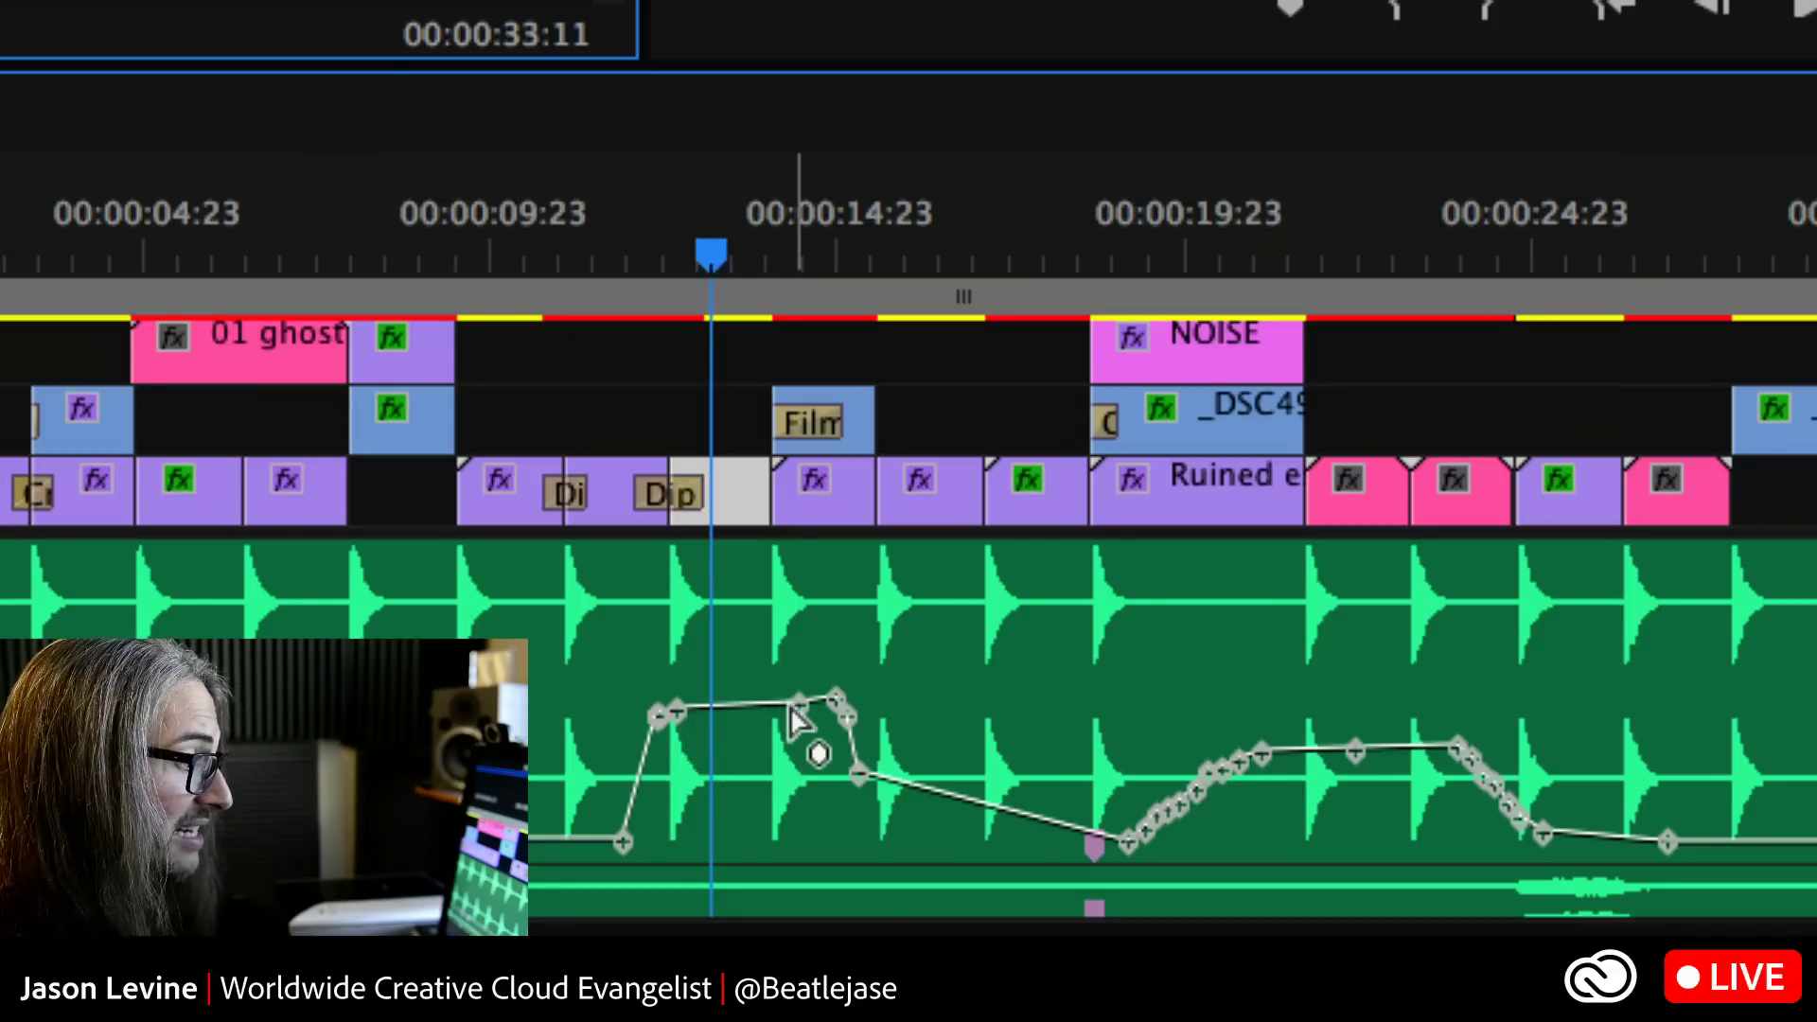
pyautogui.moveTo(797, 708)
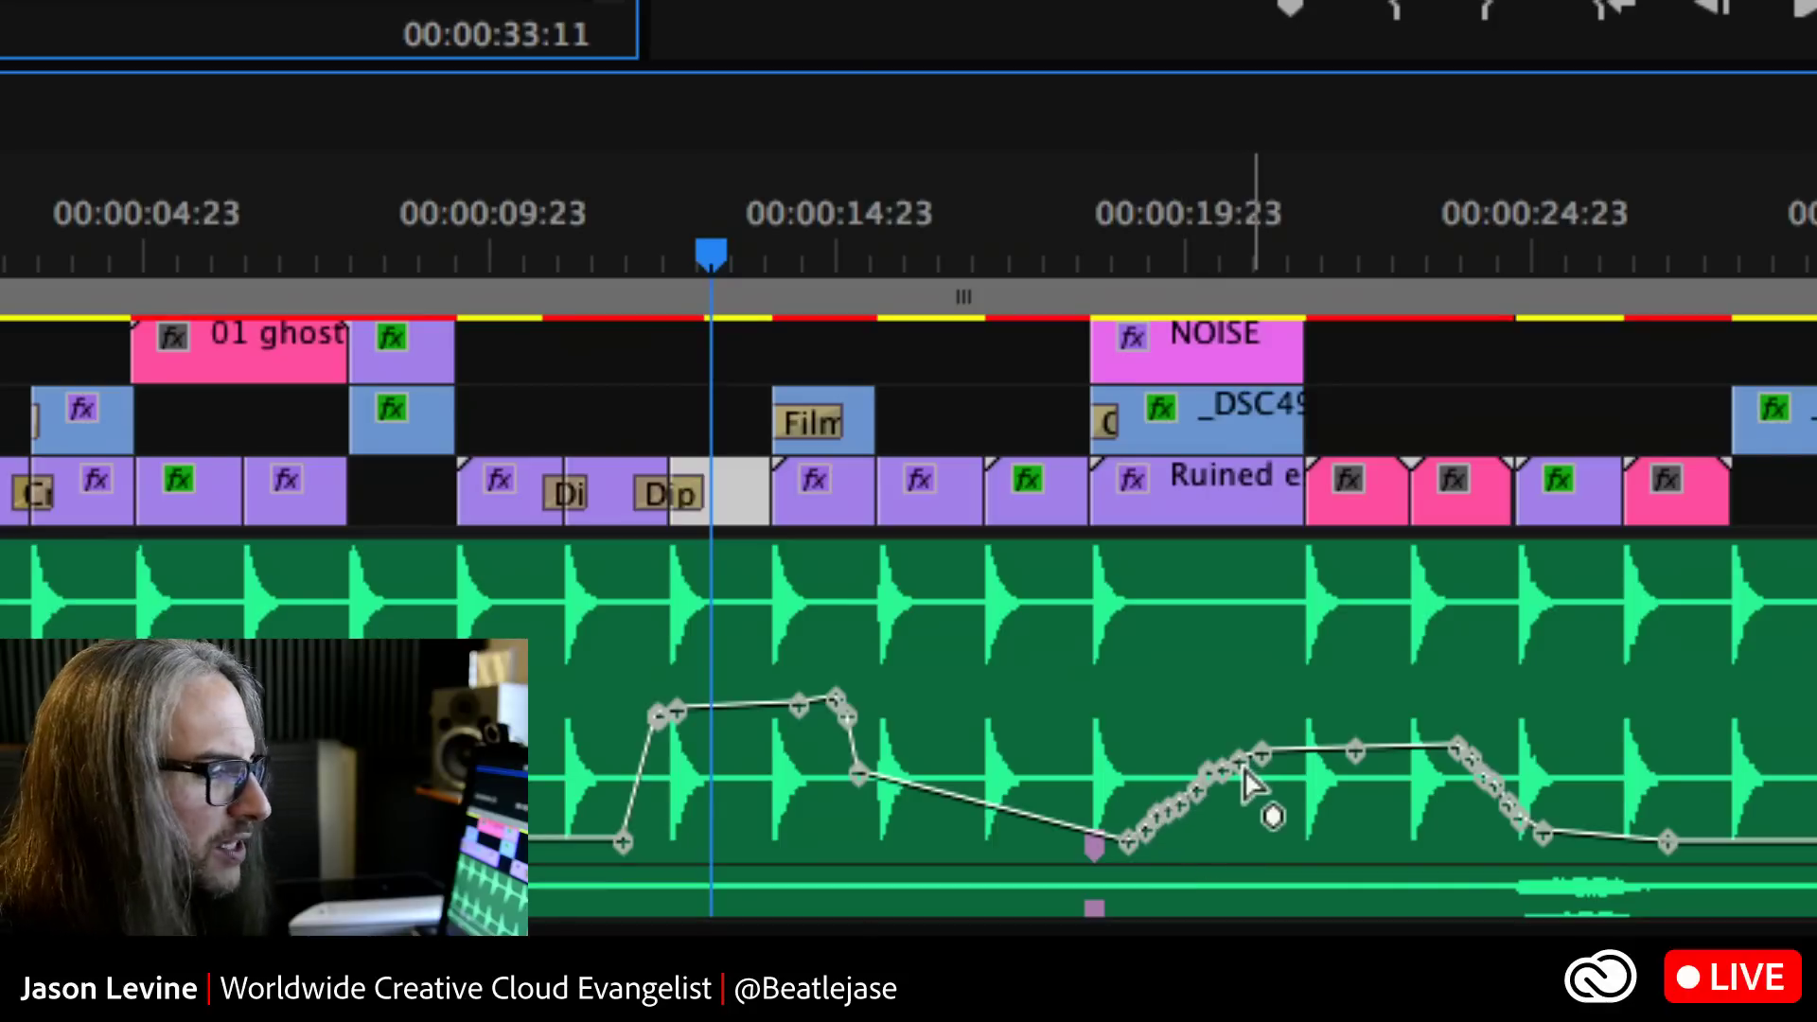
pyautogui.click(1200, 771)
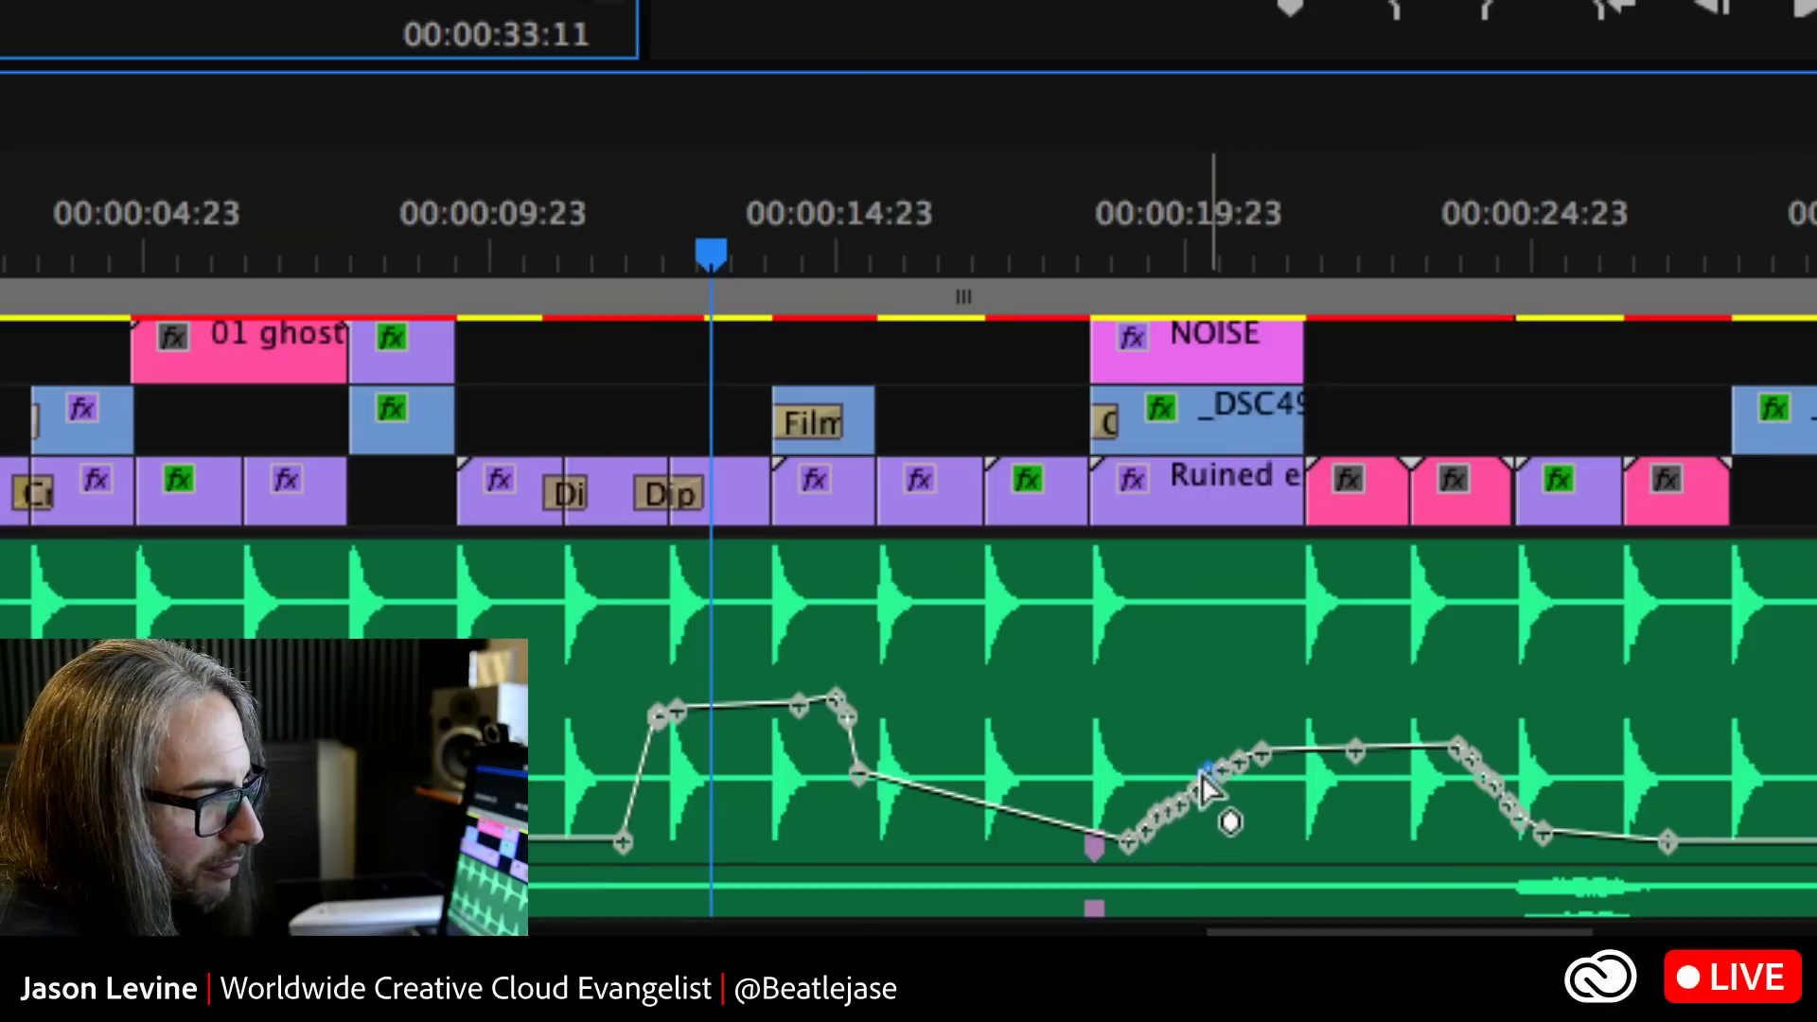
pyautogui.click(1183, 807)
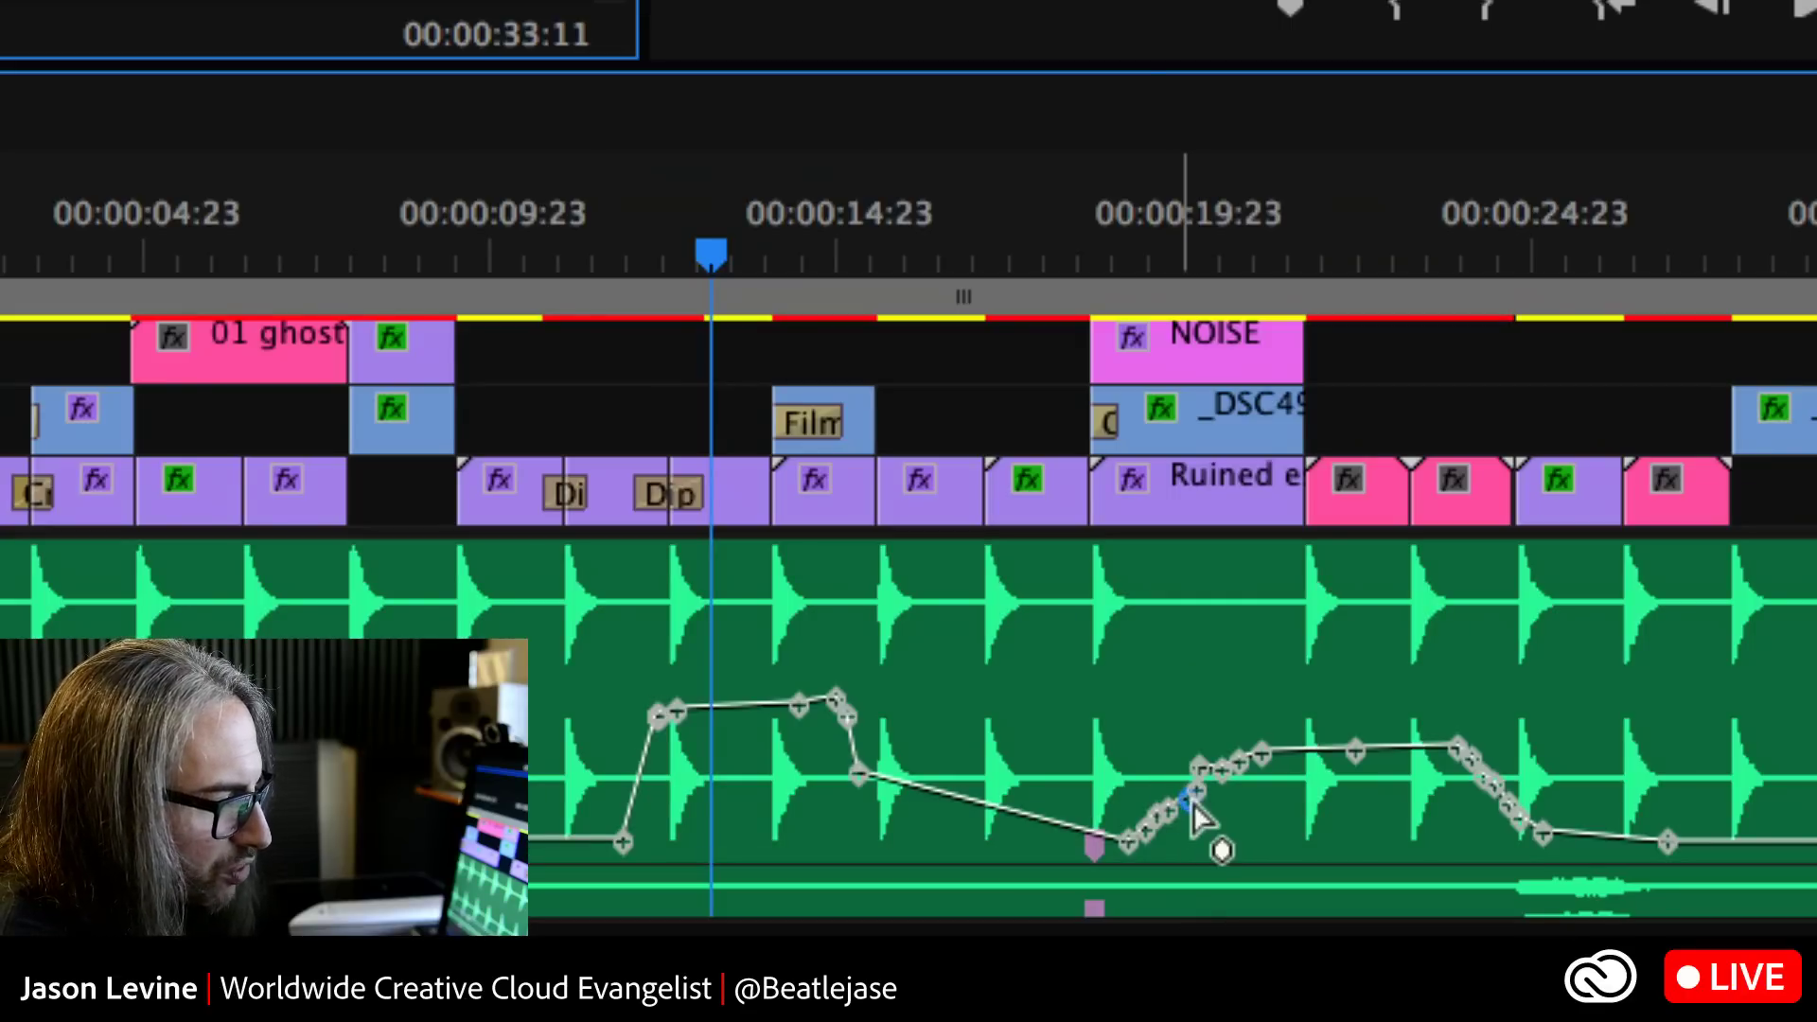
pyautogui.moveTo(1218, 784)
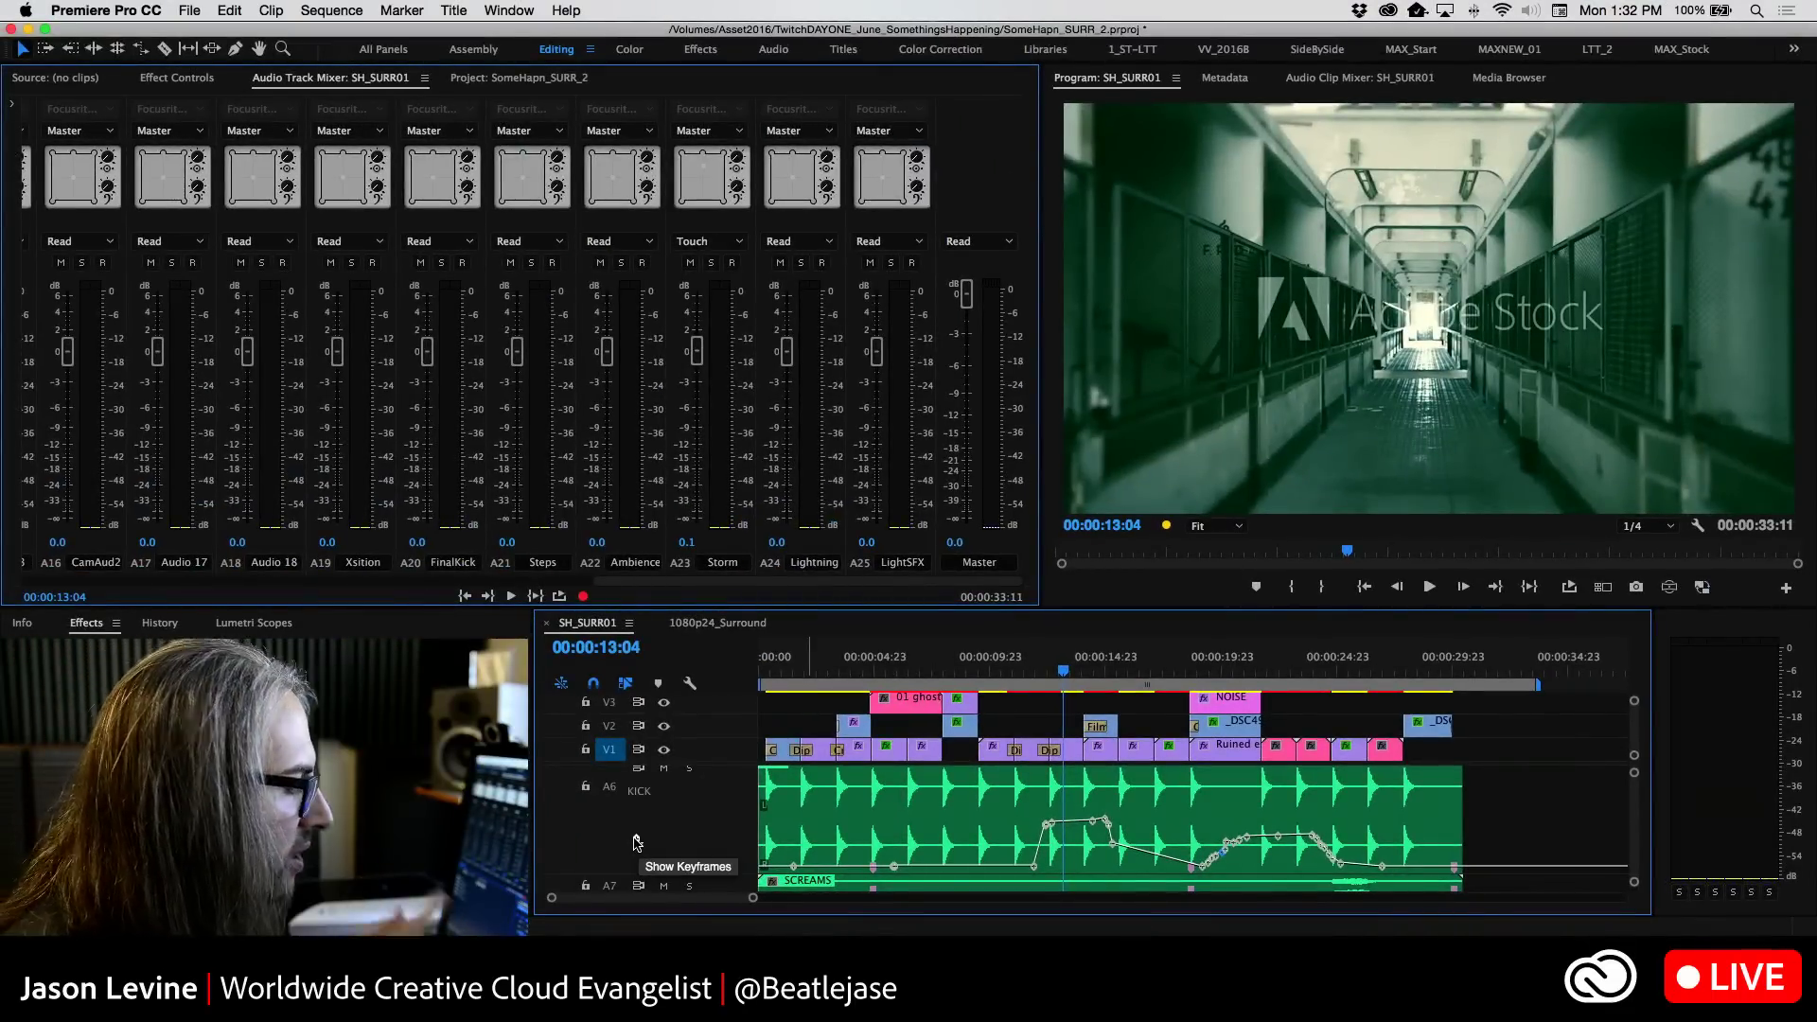
# Switch the KICK track's keyframe display to the Track Panner Center automation
pyautogui.click(636, 842)
pyautogui.moveTo(677, 895)
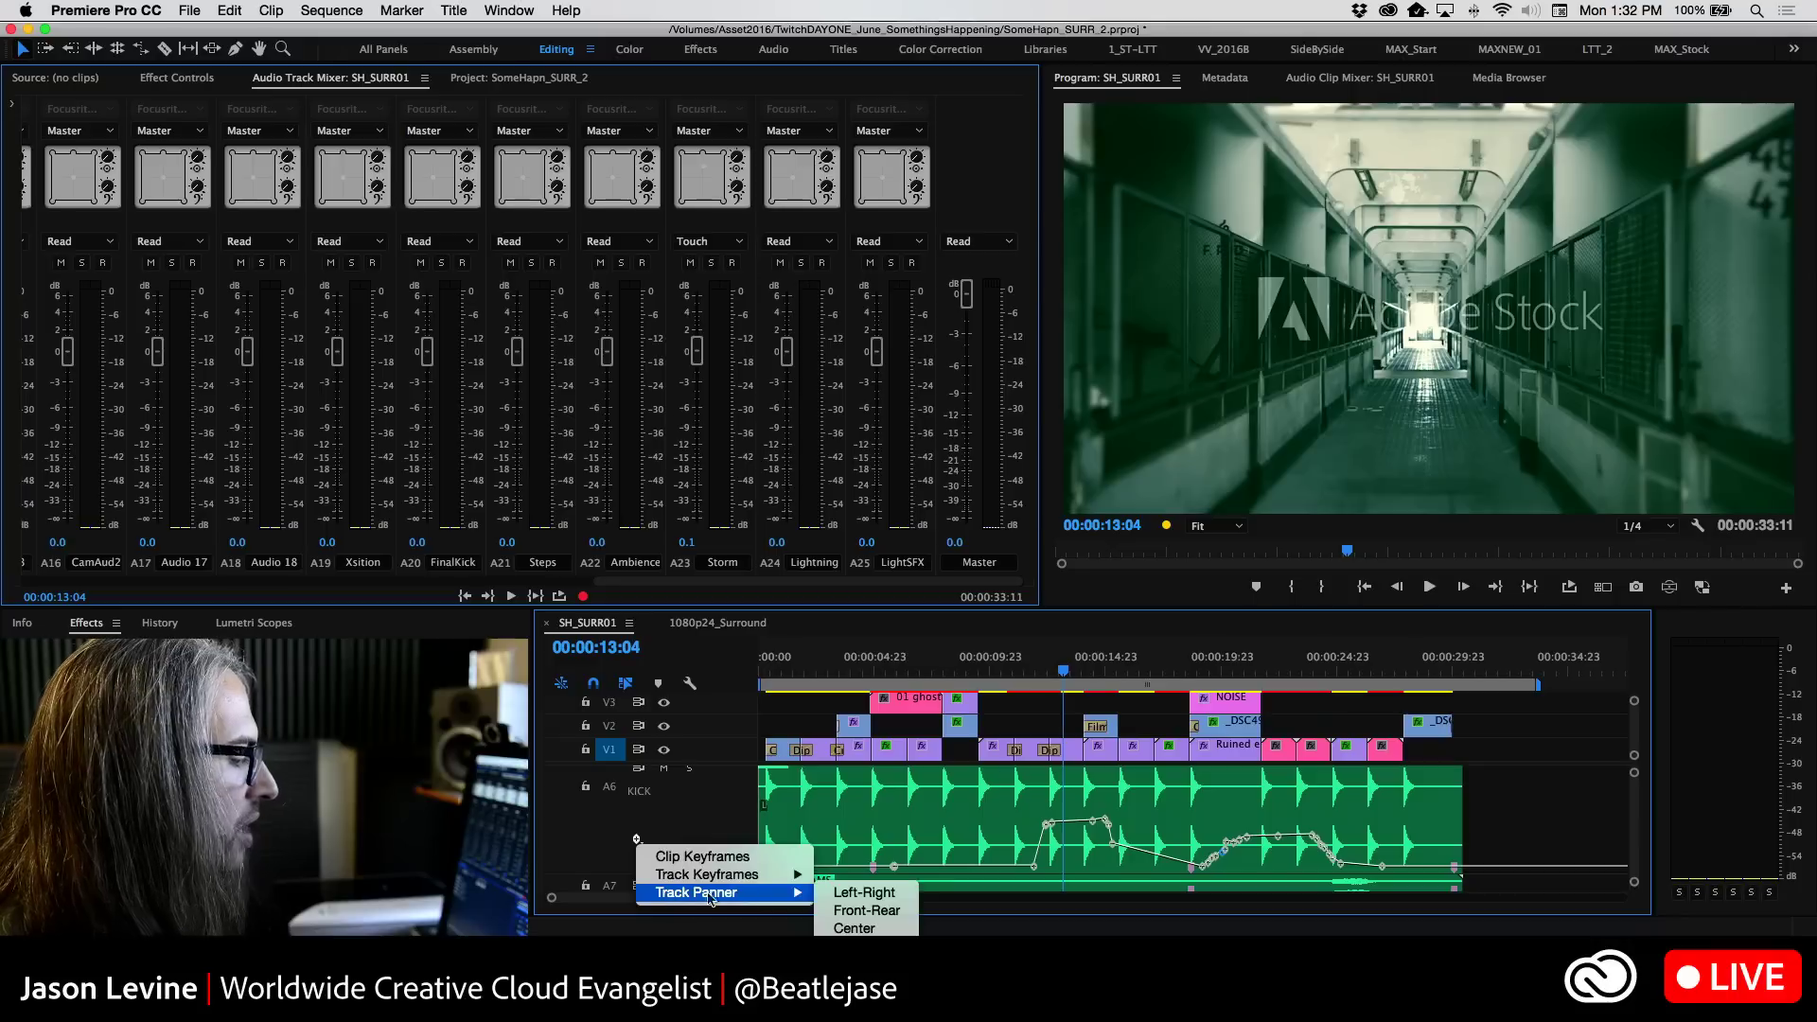
pyautogui.click(856, 926)
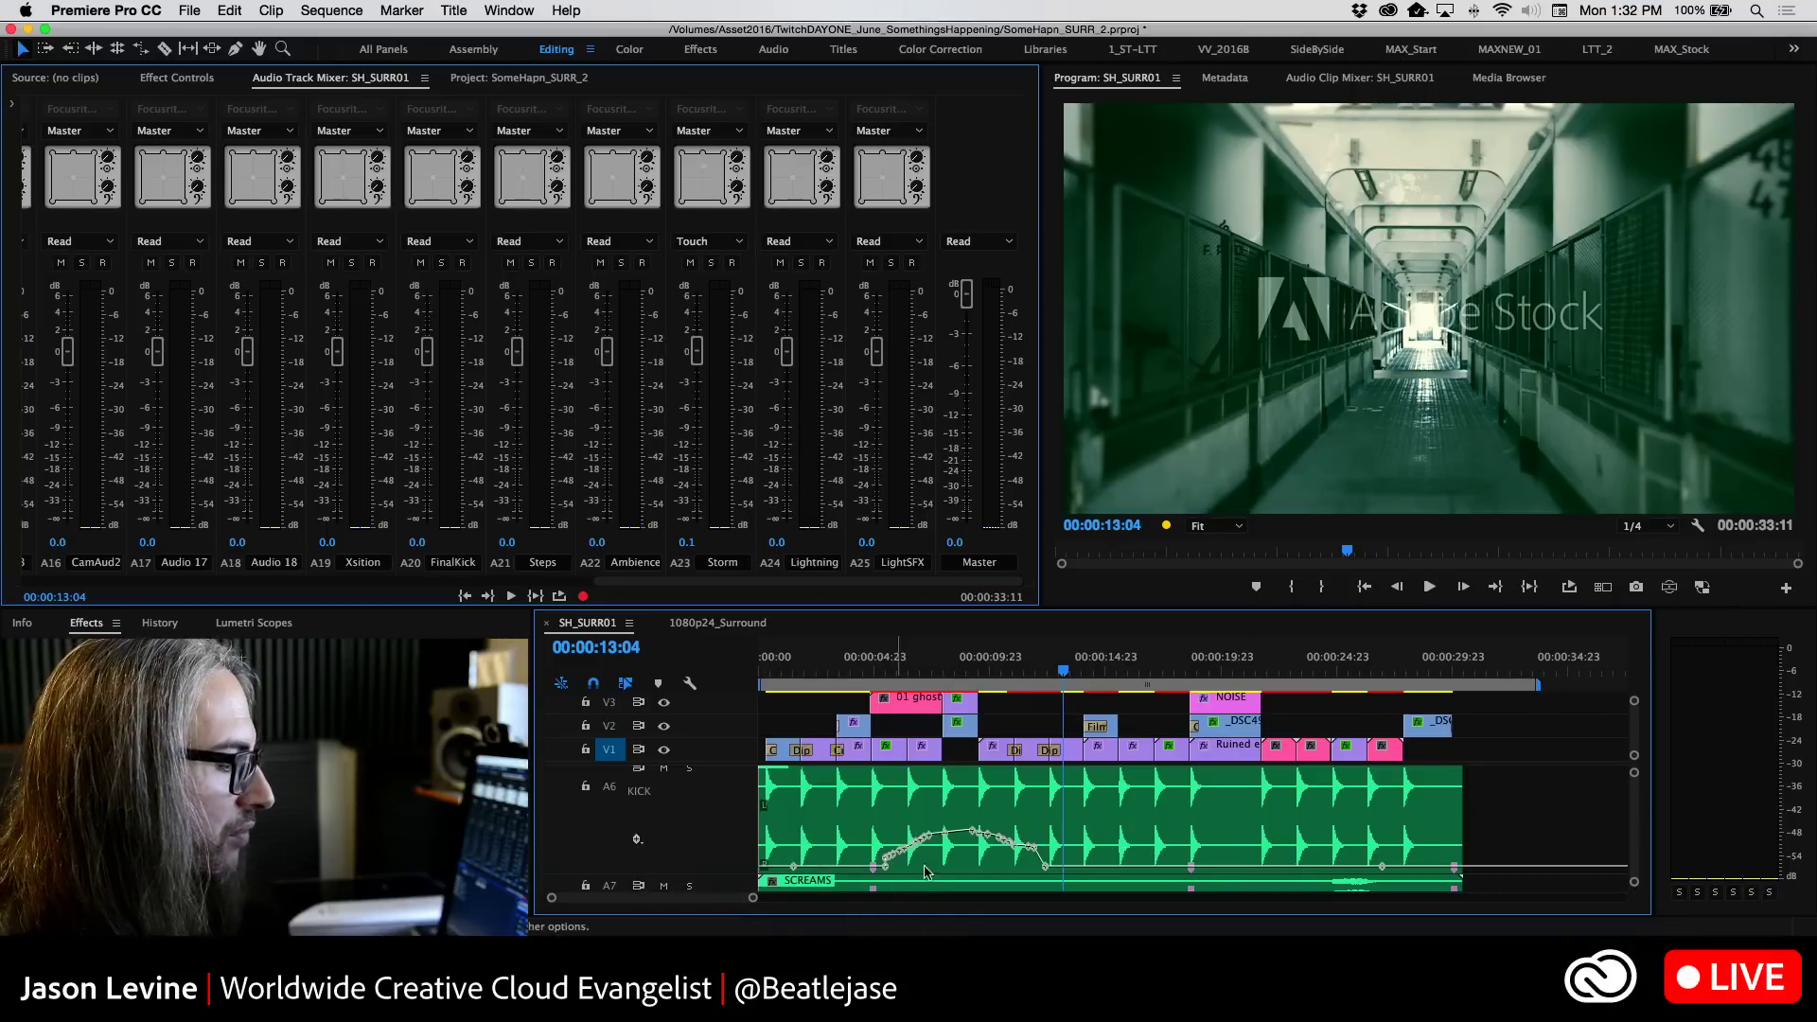
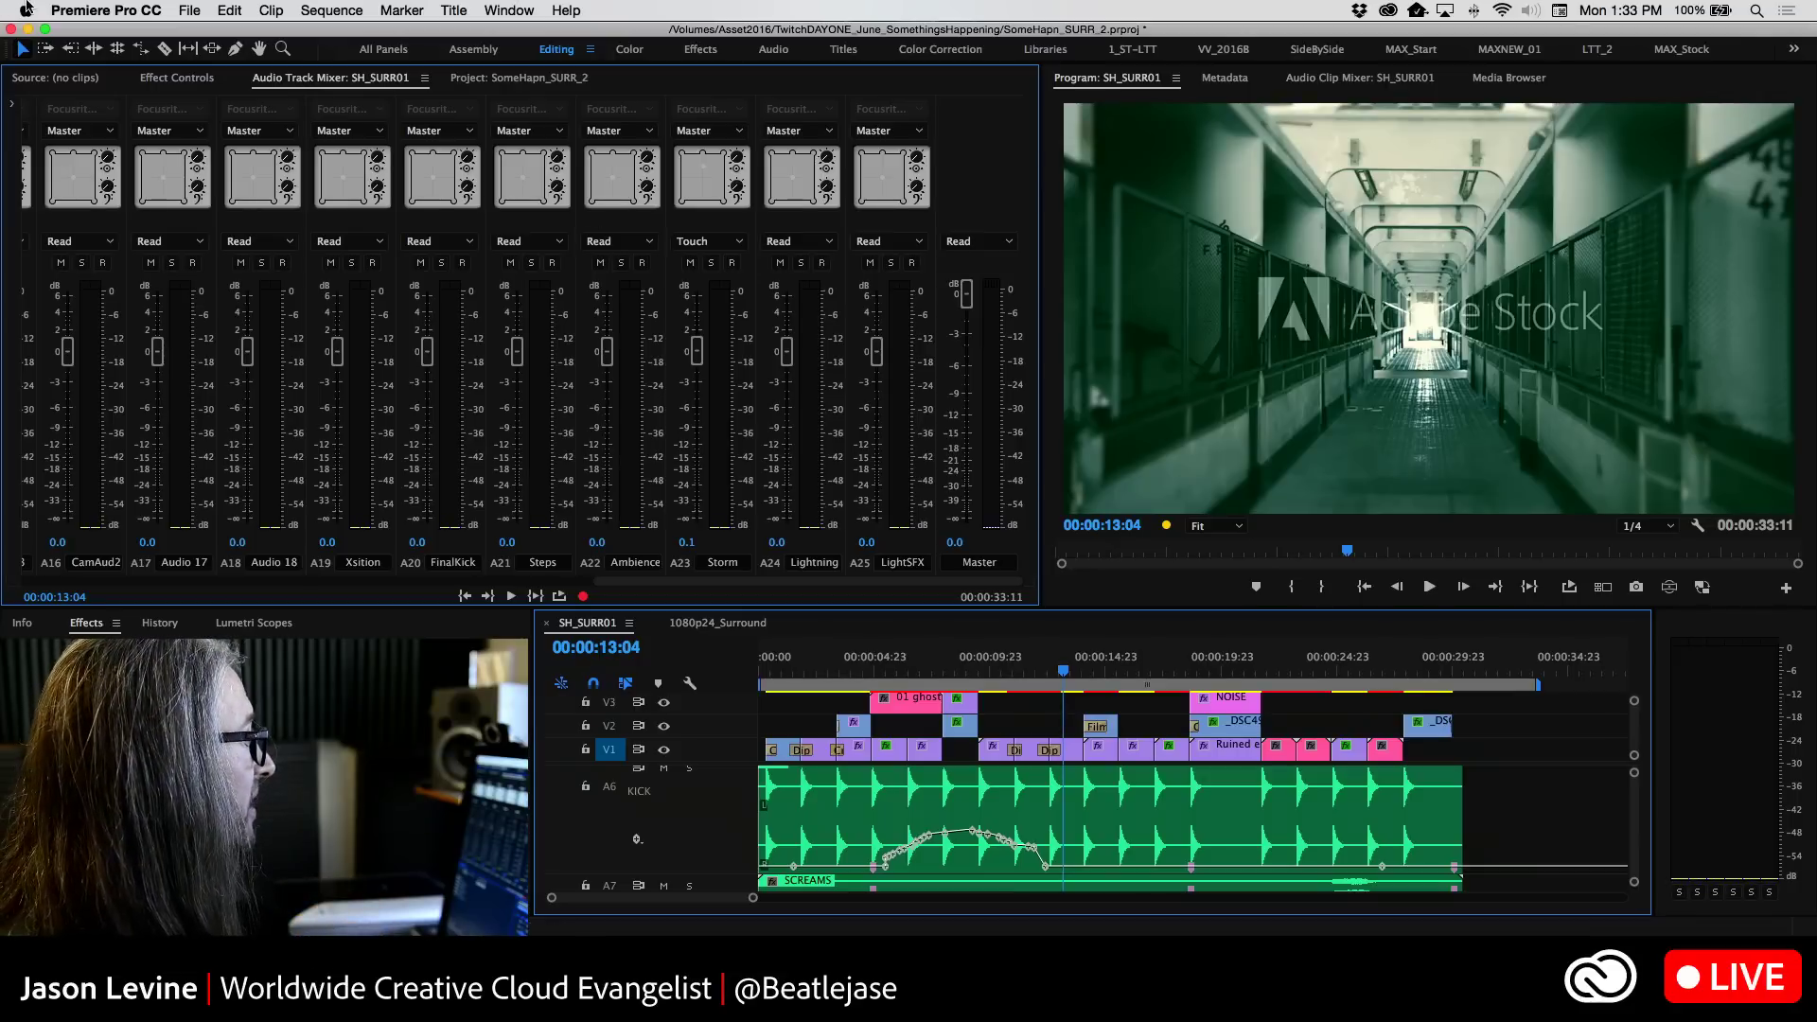
# Try a minimum time of 200 milliseconds for automation keyframe thinning in the Audio preferences, and discard the change
pyautogui.click(106, 10)
pyautogui.moveTo(218, 62)
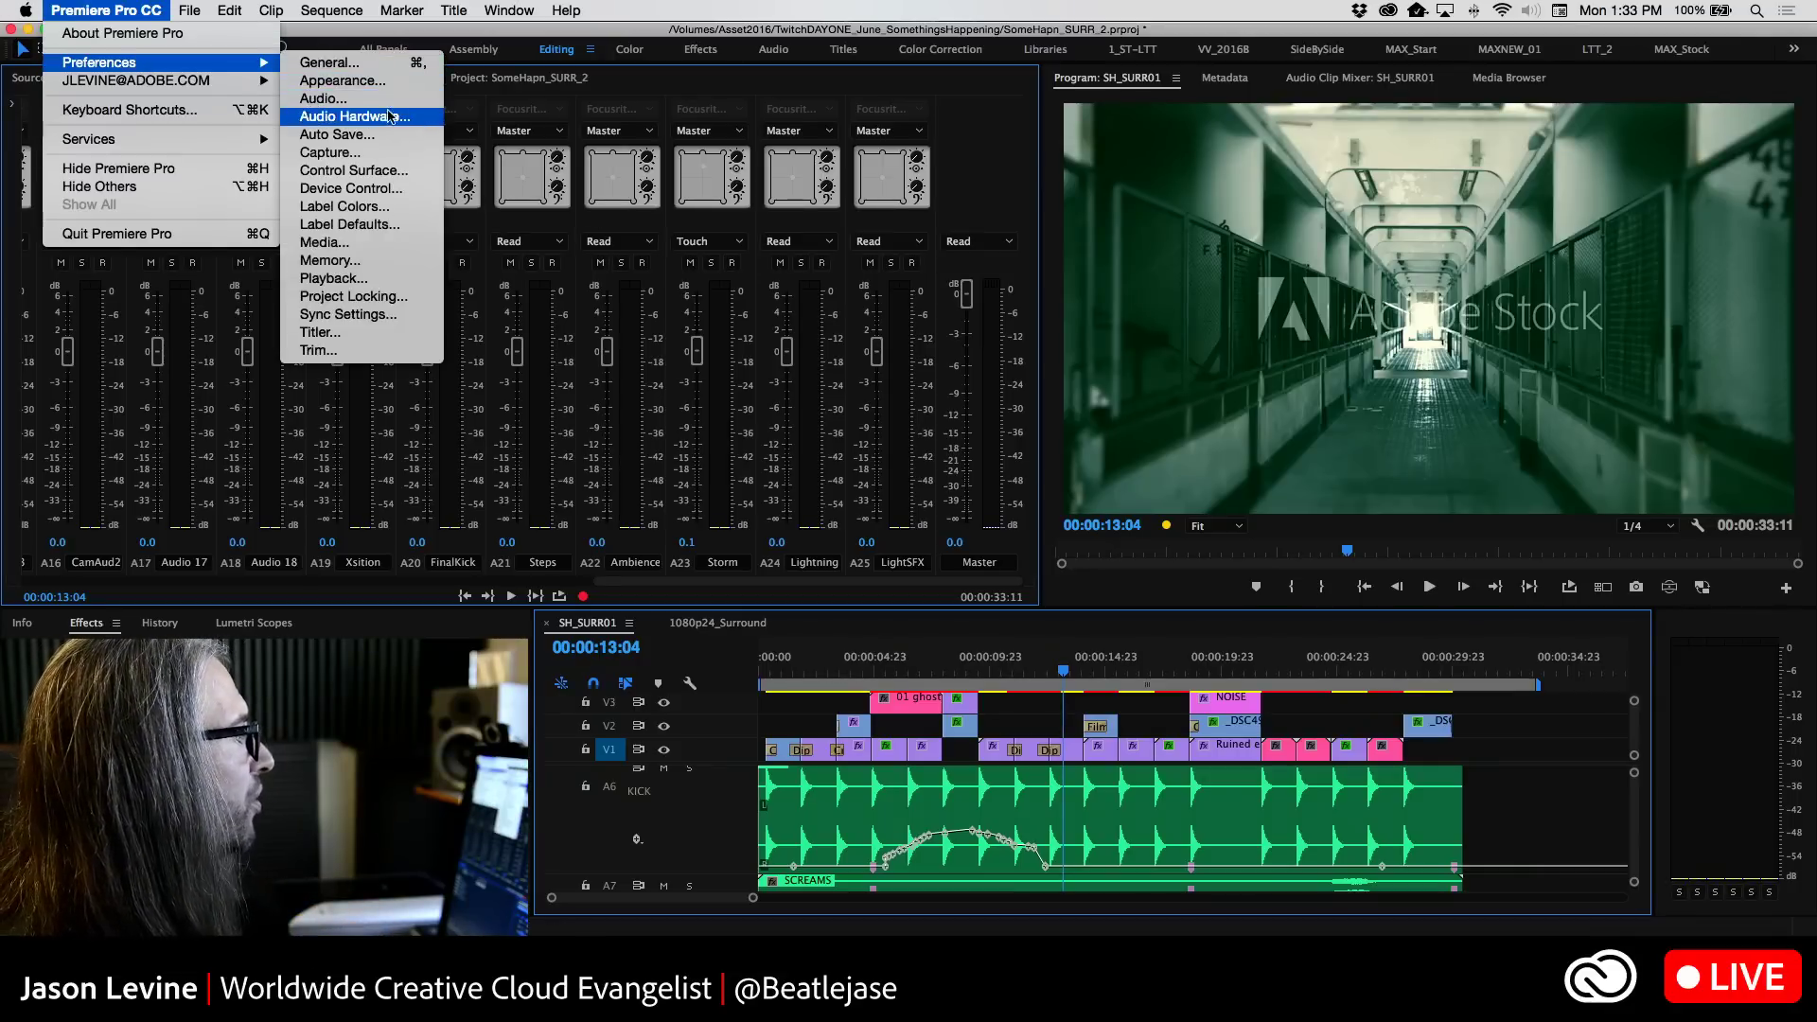
pyautogui.click(416, 116)
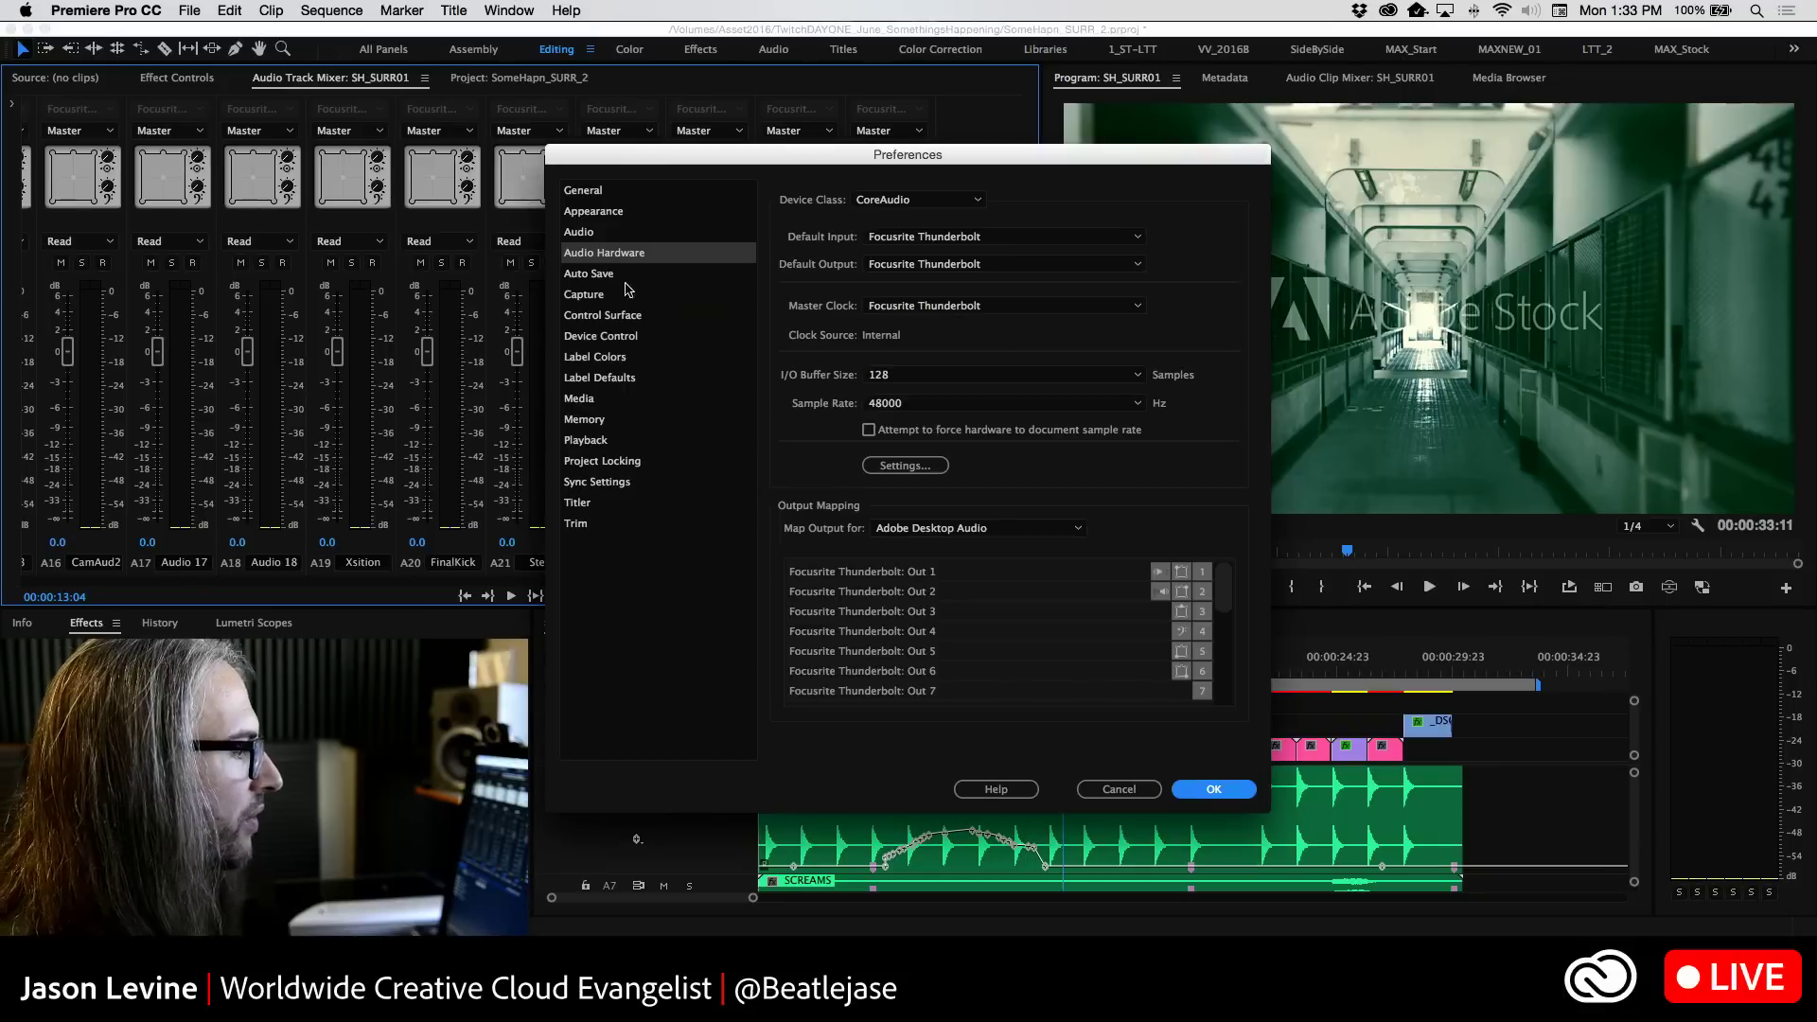
pyautogui.click(609, 234)
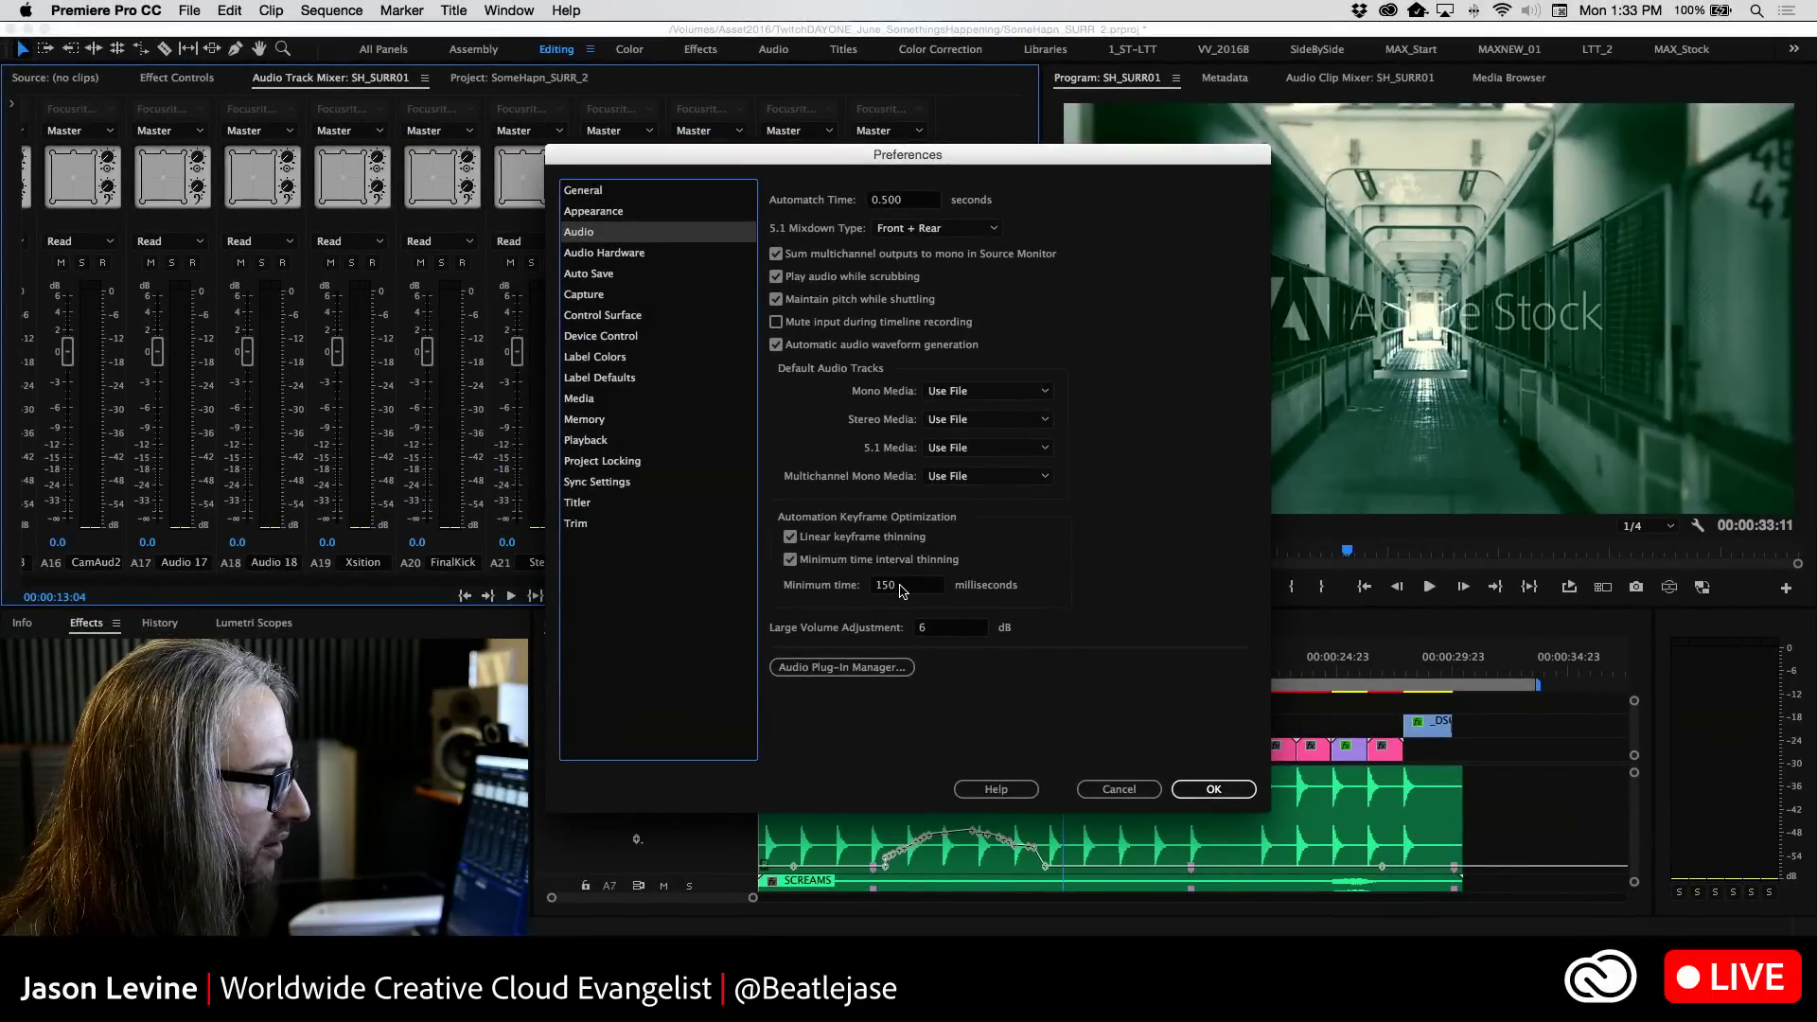
pyautogui.click(900, 586)
pyautogui.write('200')
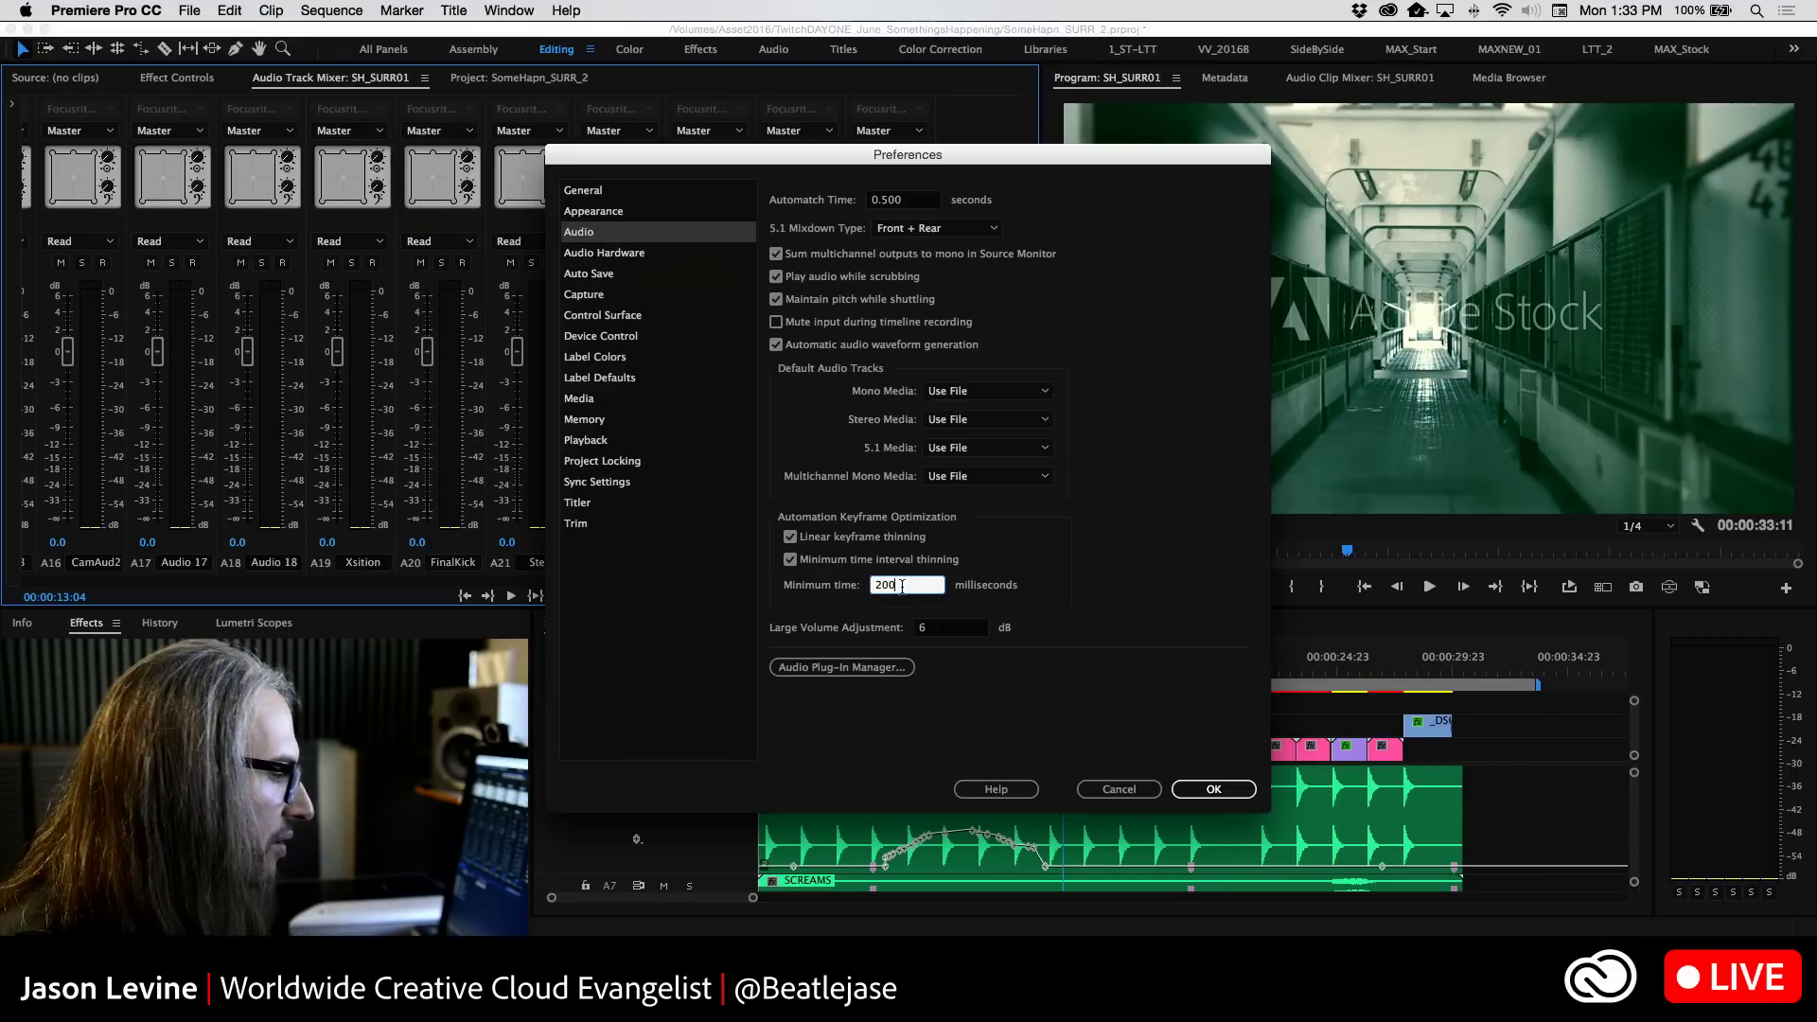
pyautogui.moveTo(902, 586); pyautogui.dragTo(810, 584)
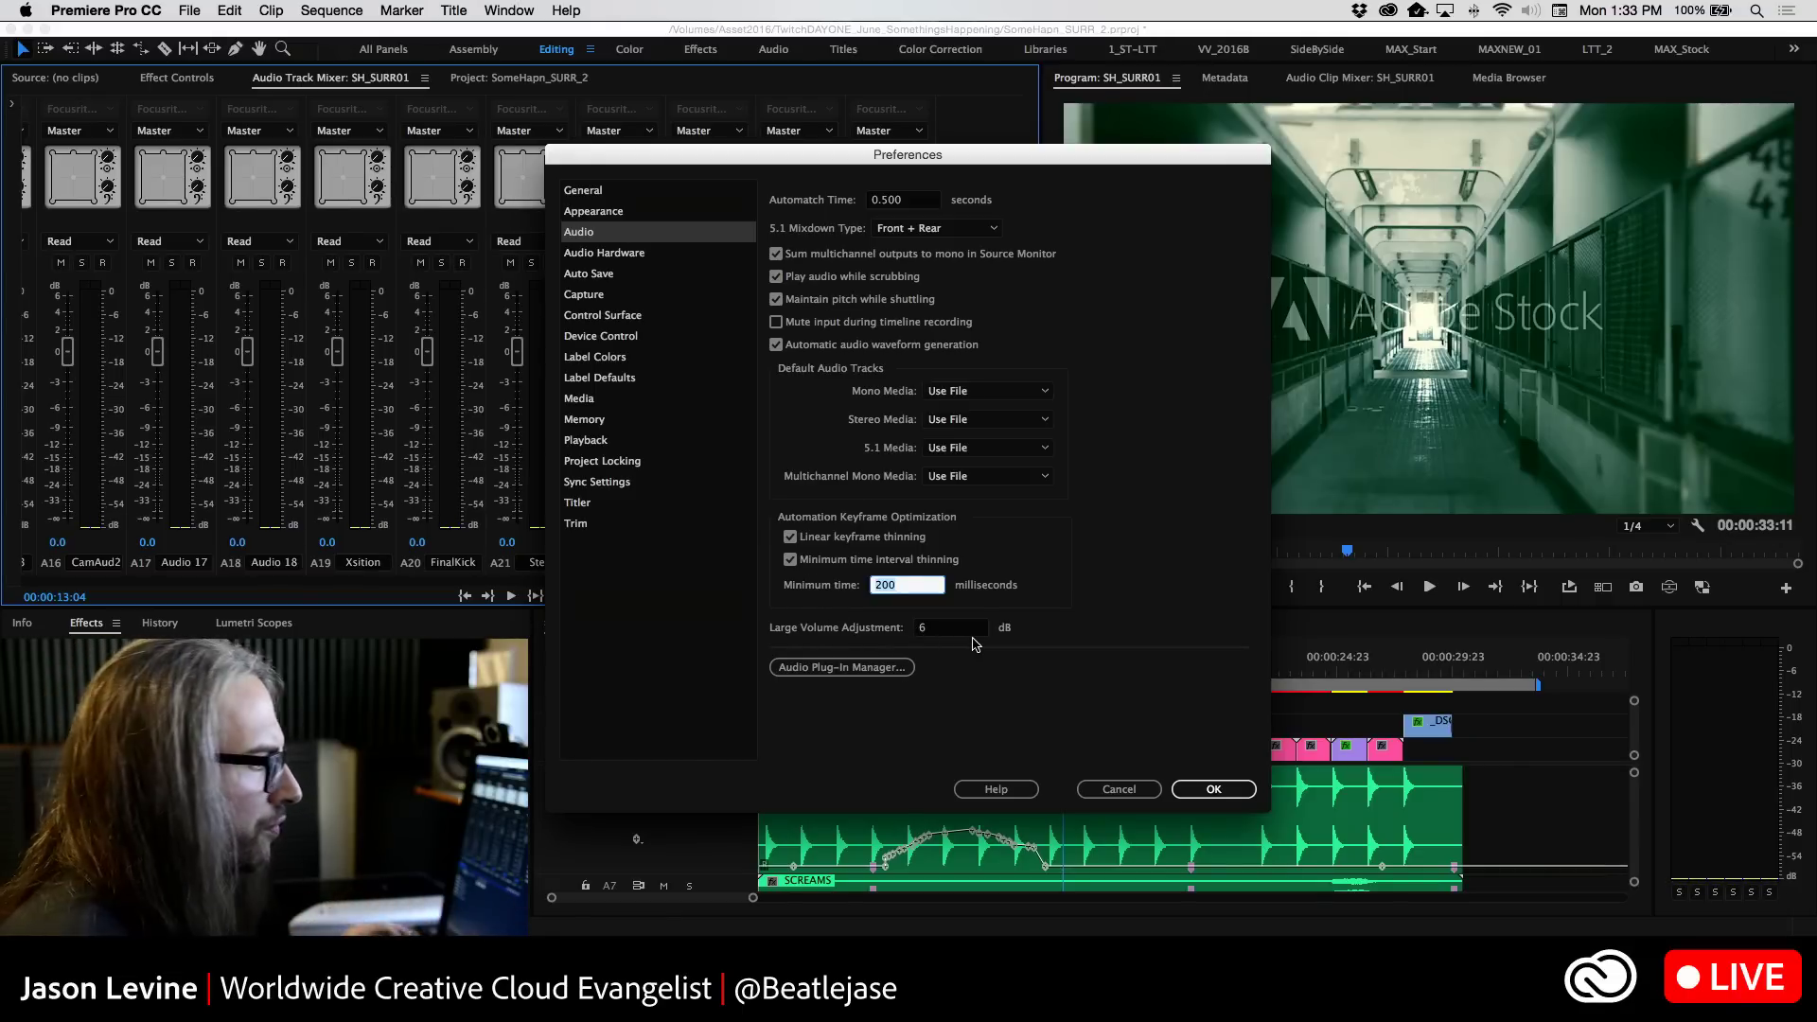
pyautogui.hotkey('shift', 'Tab')
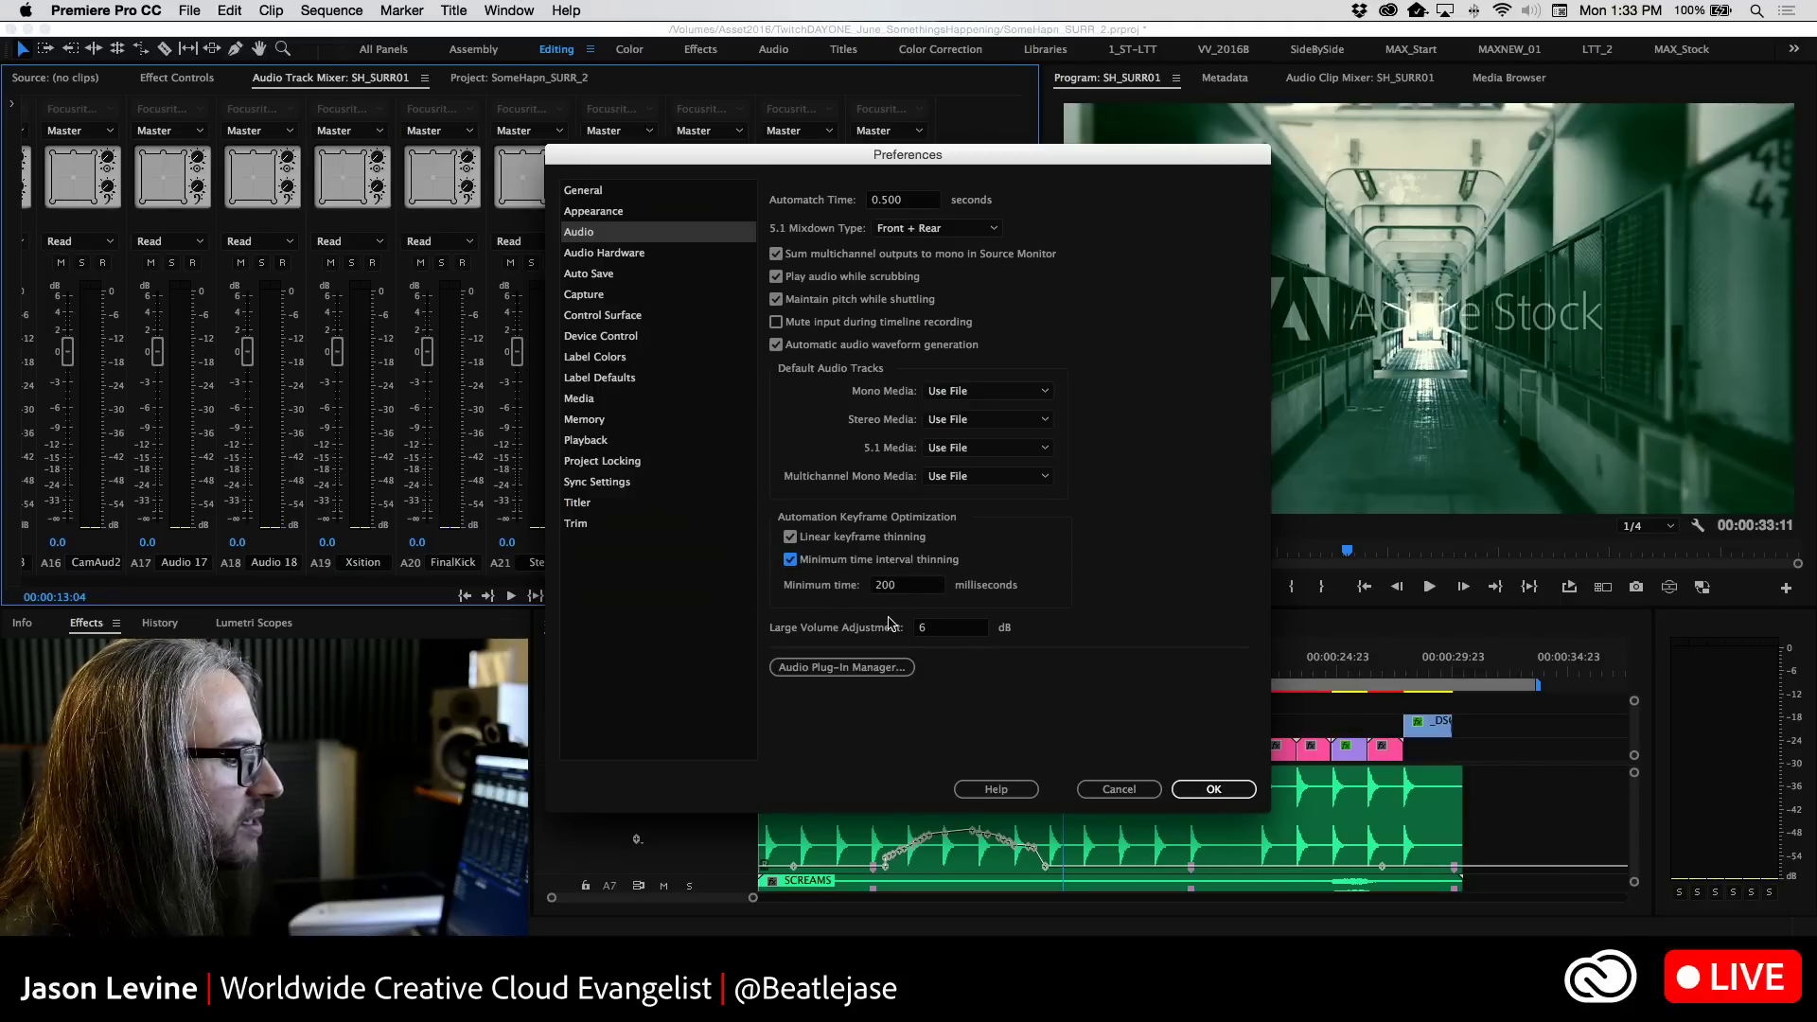
pyautogui.click(1140, 793)
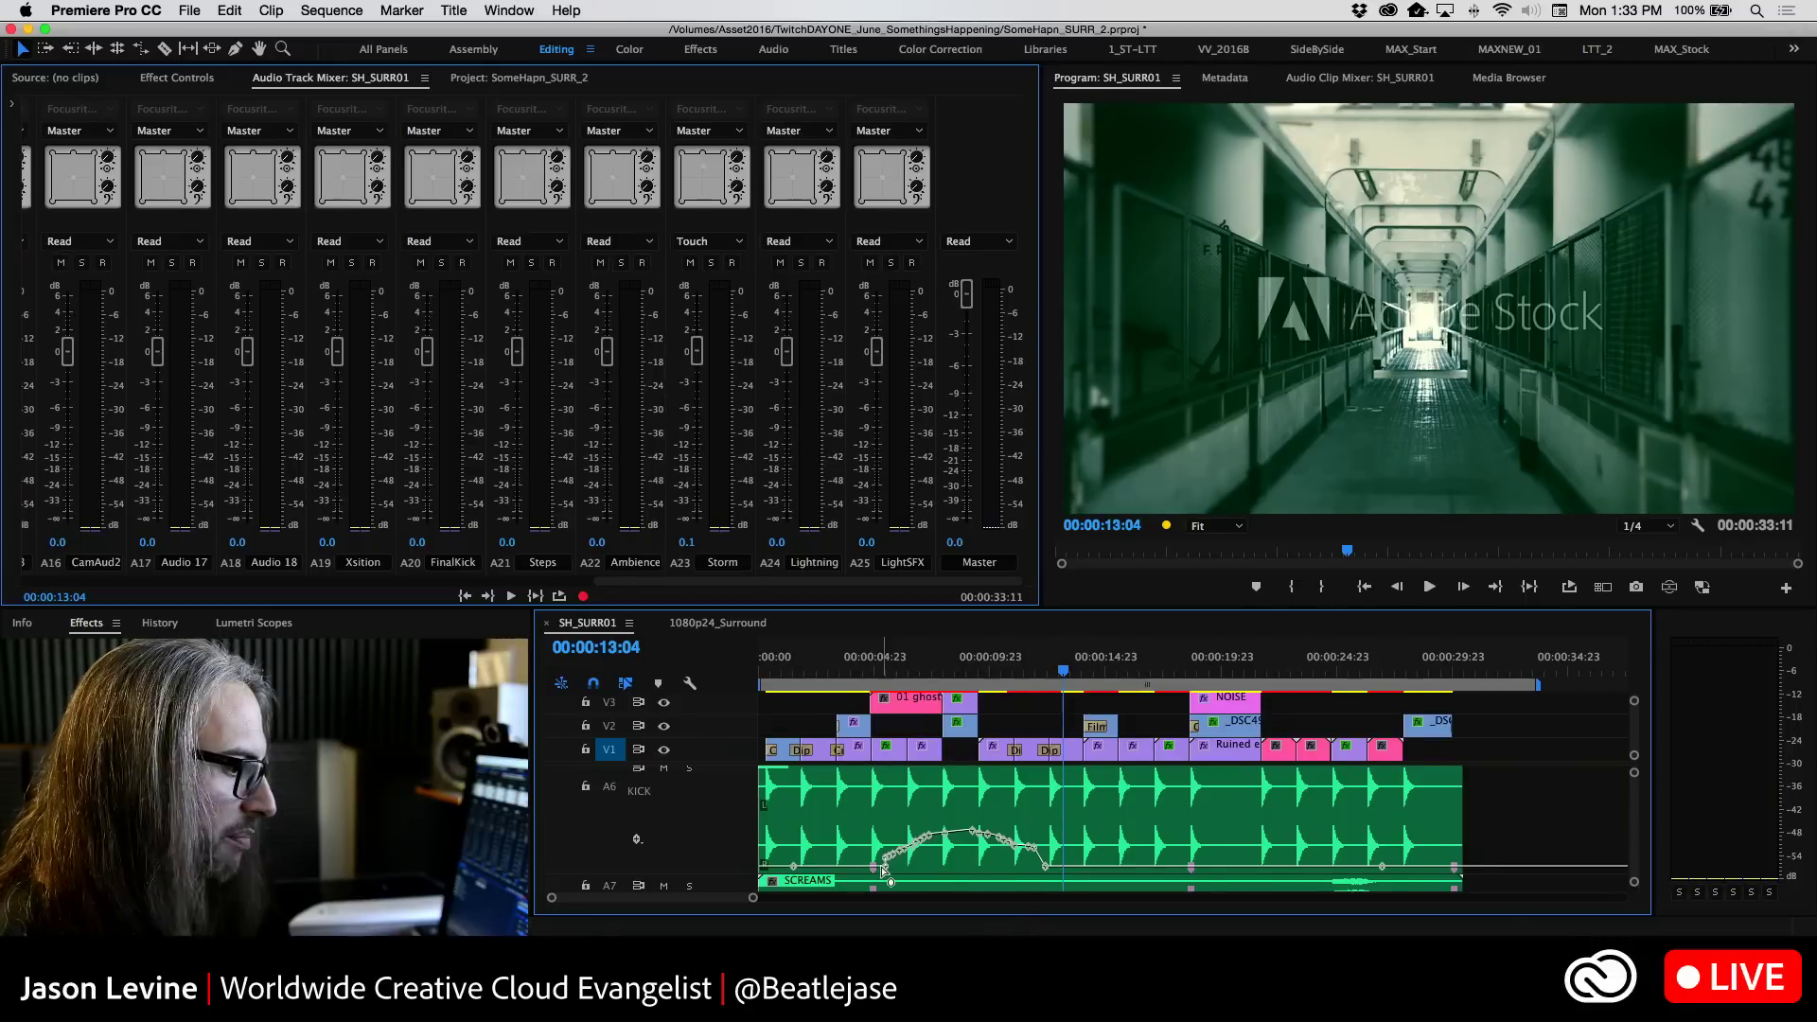
# Expand the Storm audio track (A23) in the timeline to reveal its waveform and keyframe controls
pyautogui.scroll(1, 883, 850)
pyautogui.scroll(-4, 672, 833)
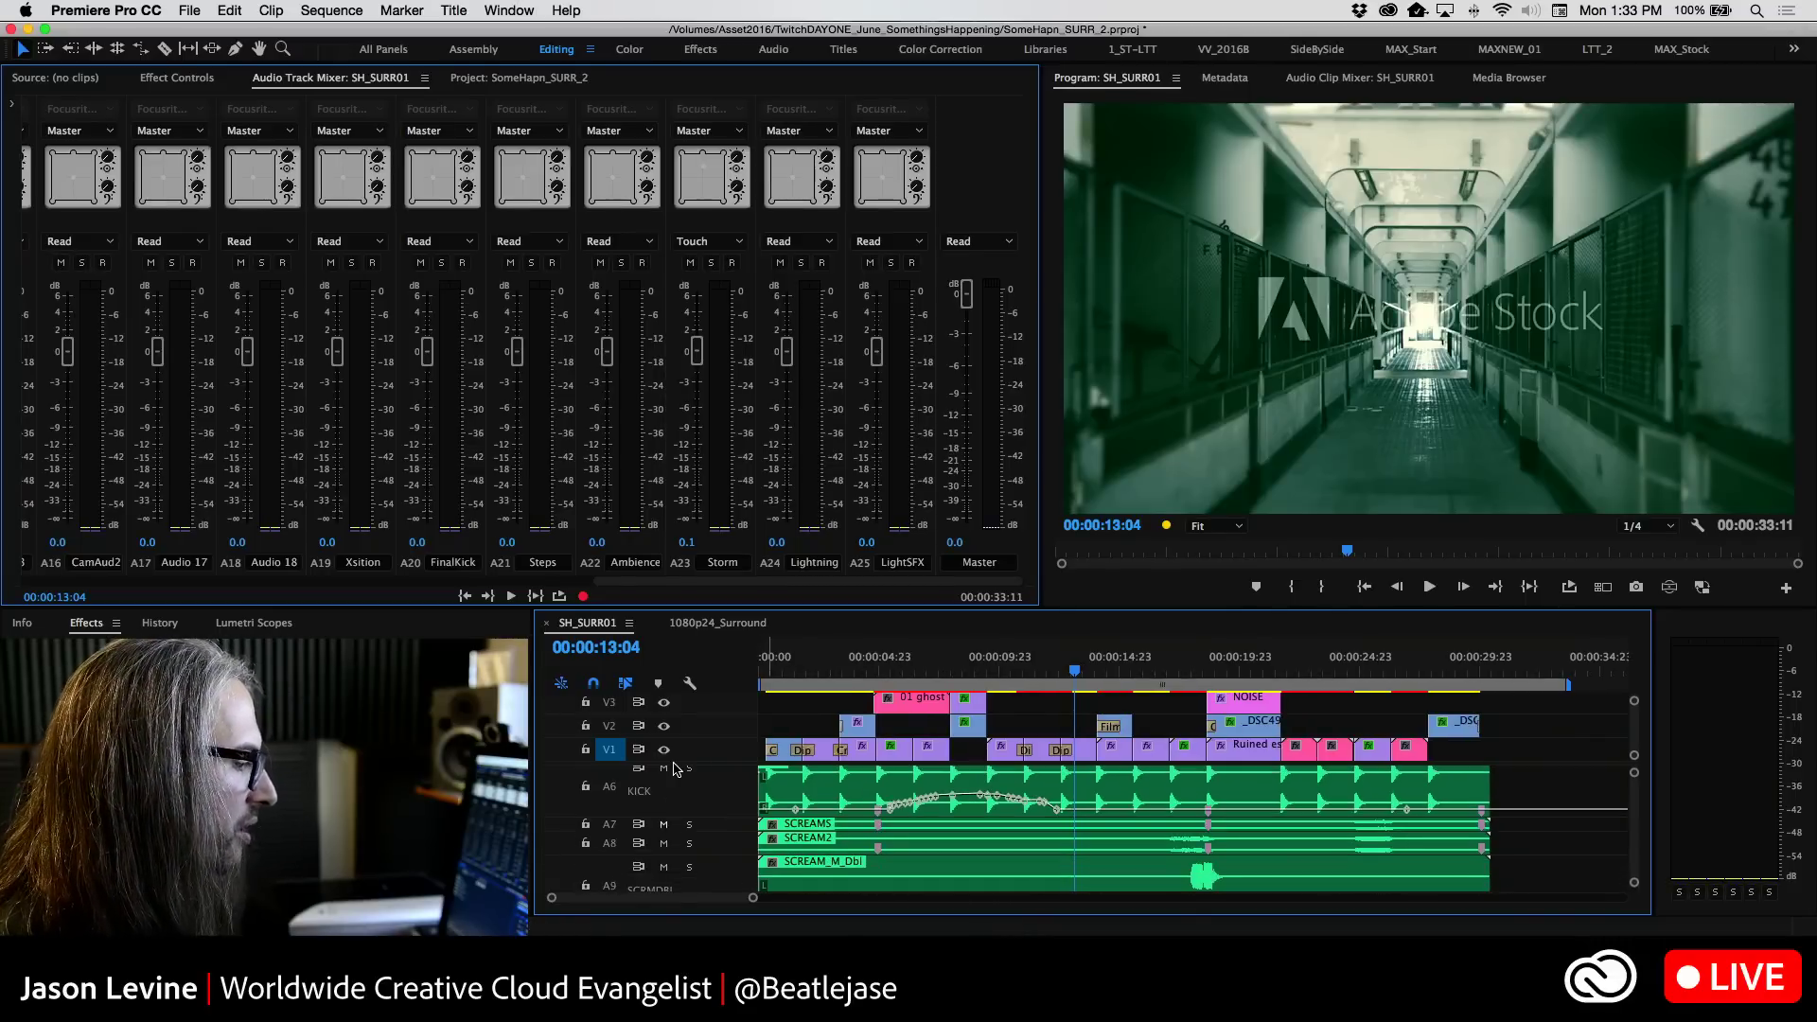
pyautogui.scroll(-3, 689, 814)
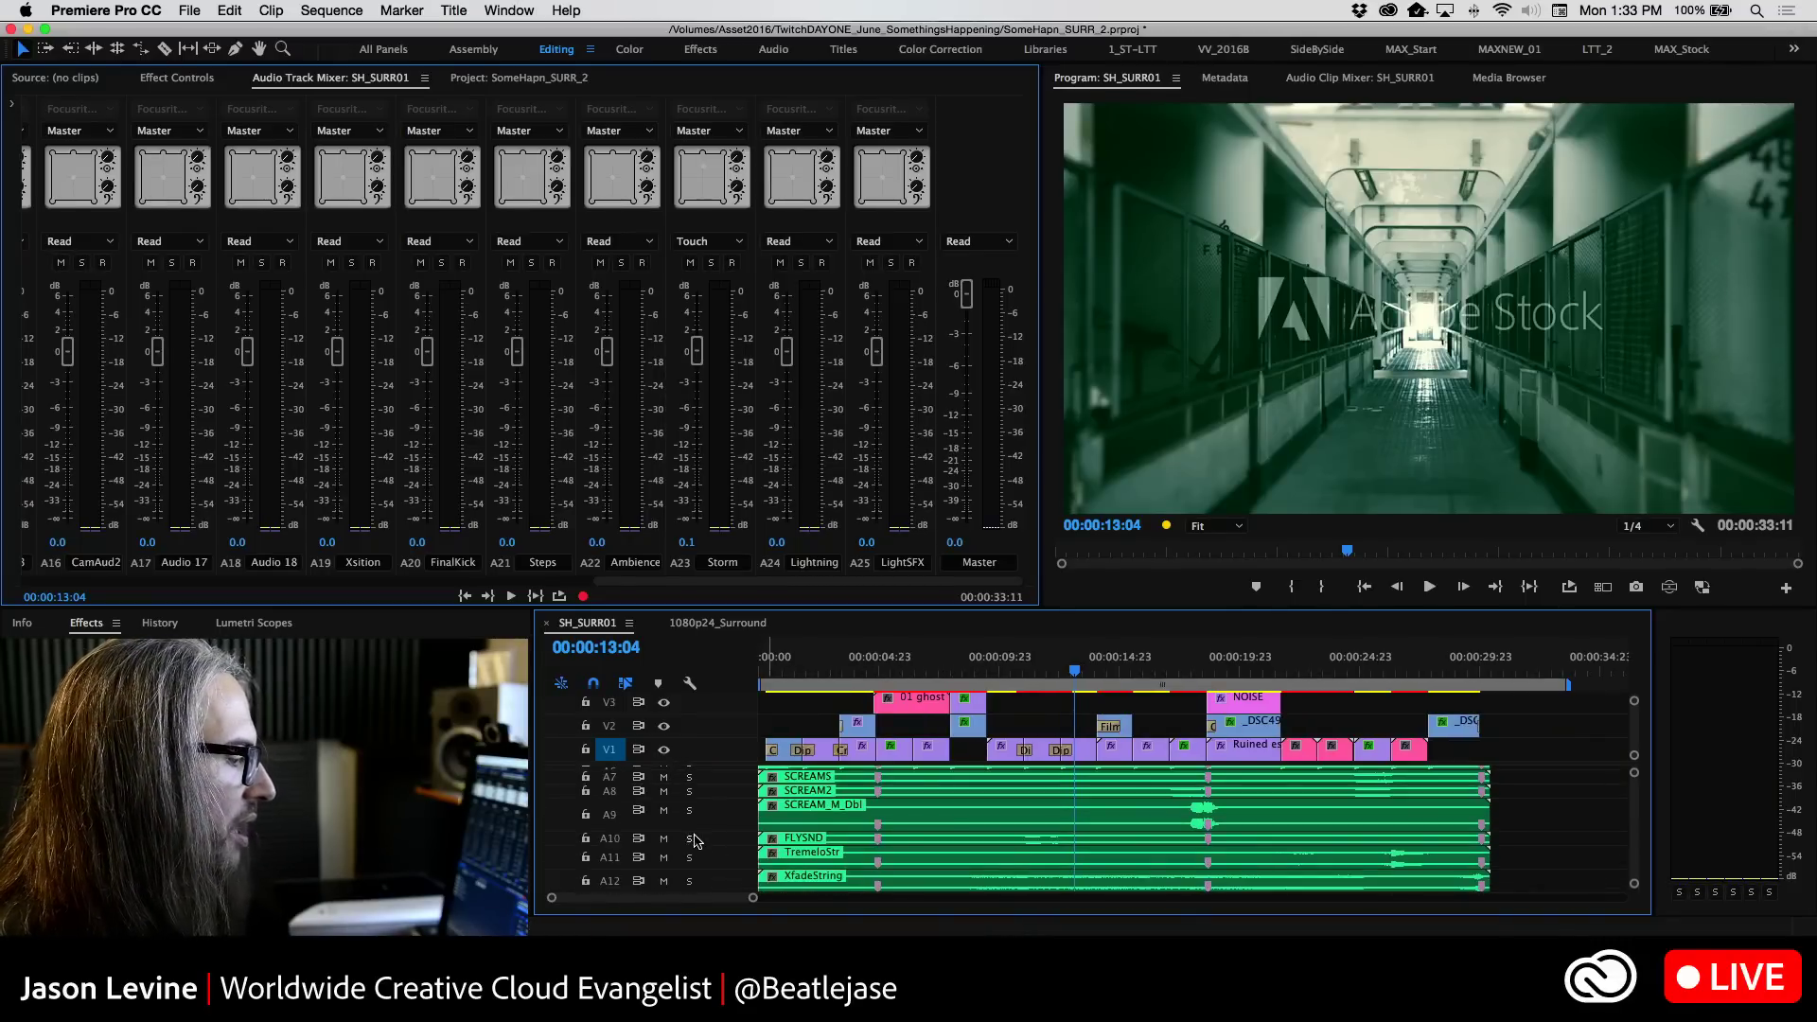
pyautogui.scroll(-2, 696, 829)
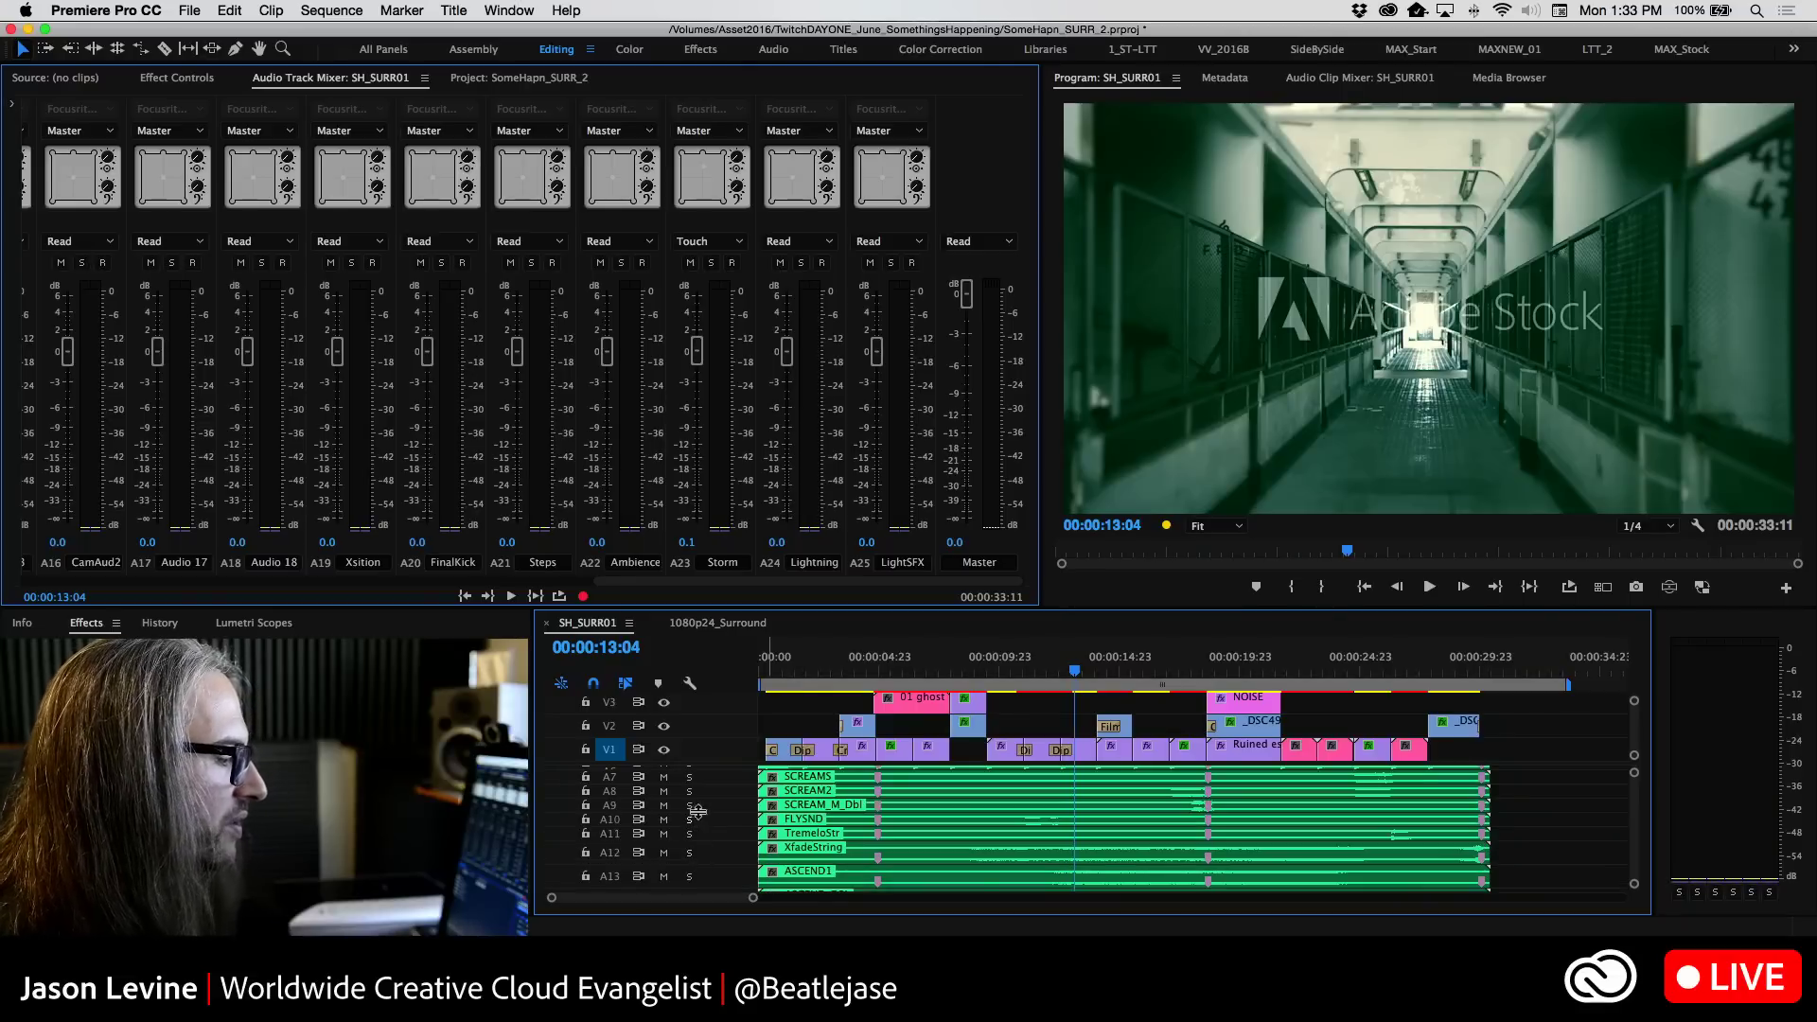
pyautogui.scroll(-8, 856, 842)
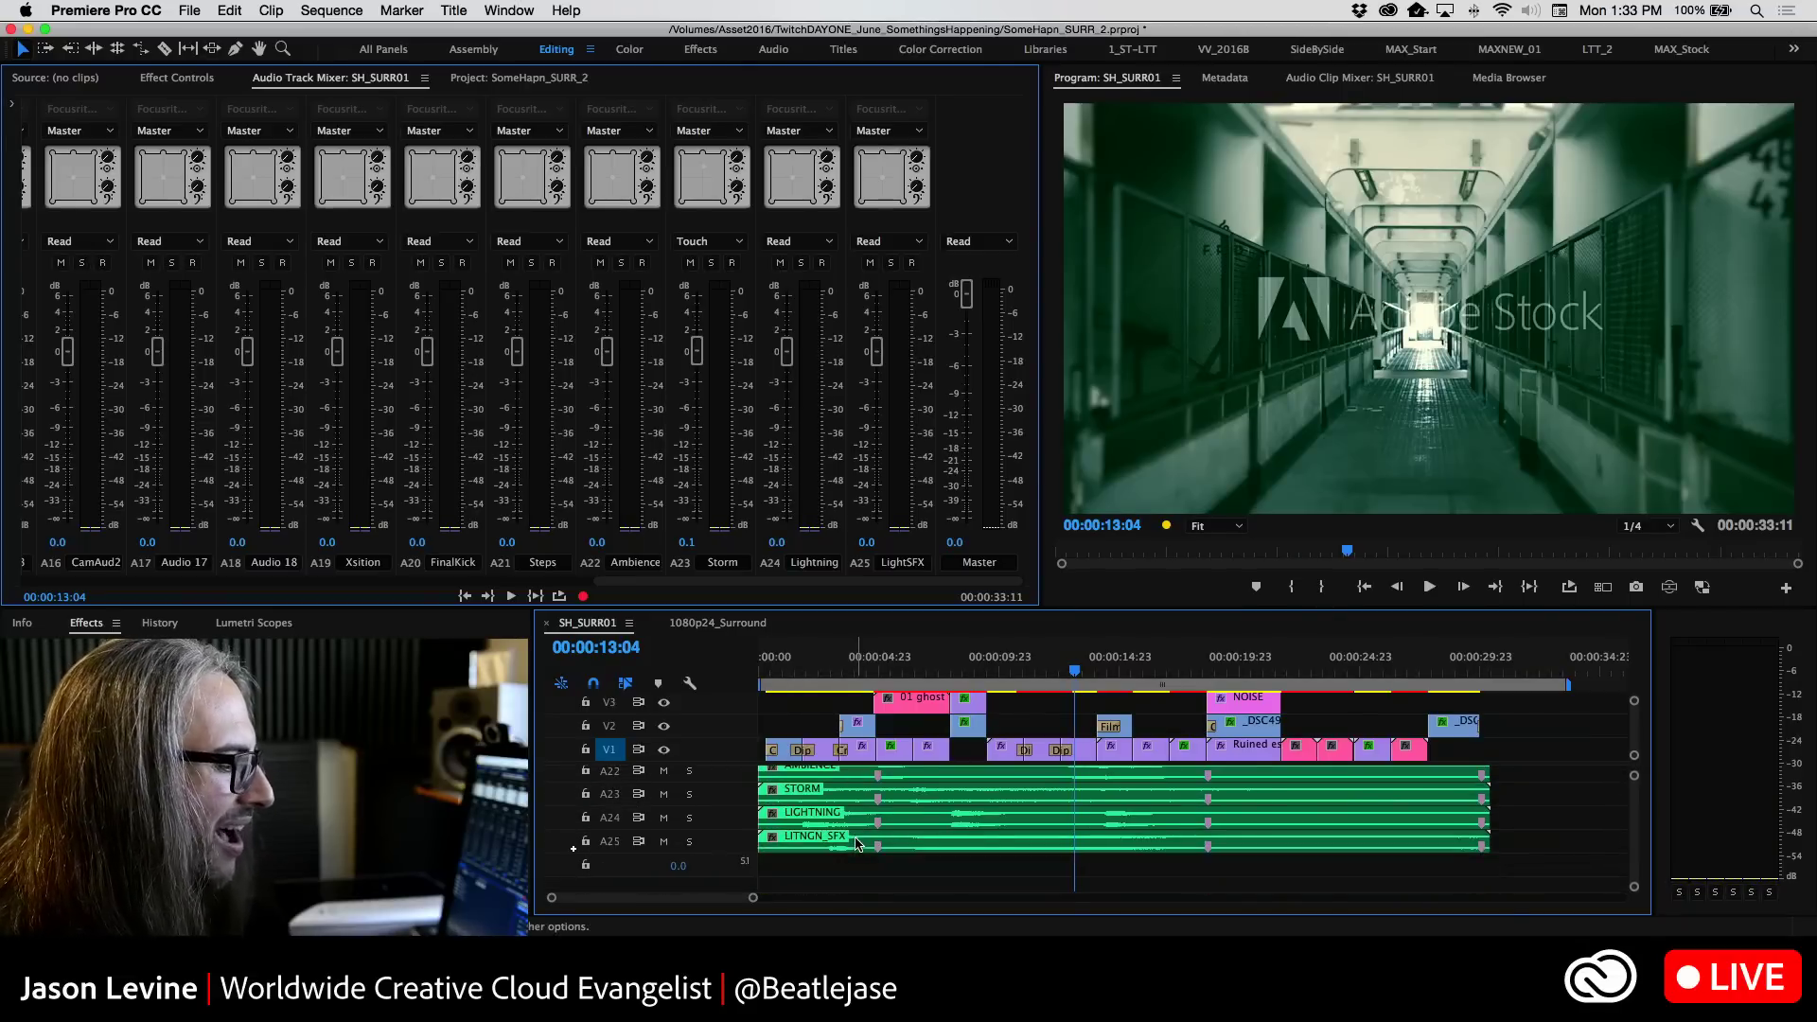
pyautogui.scroll(1, 857, 842)
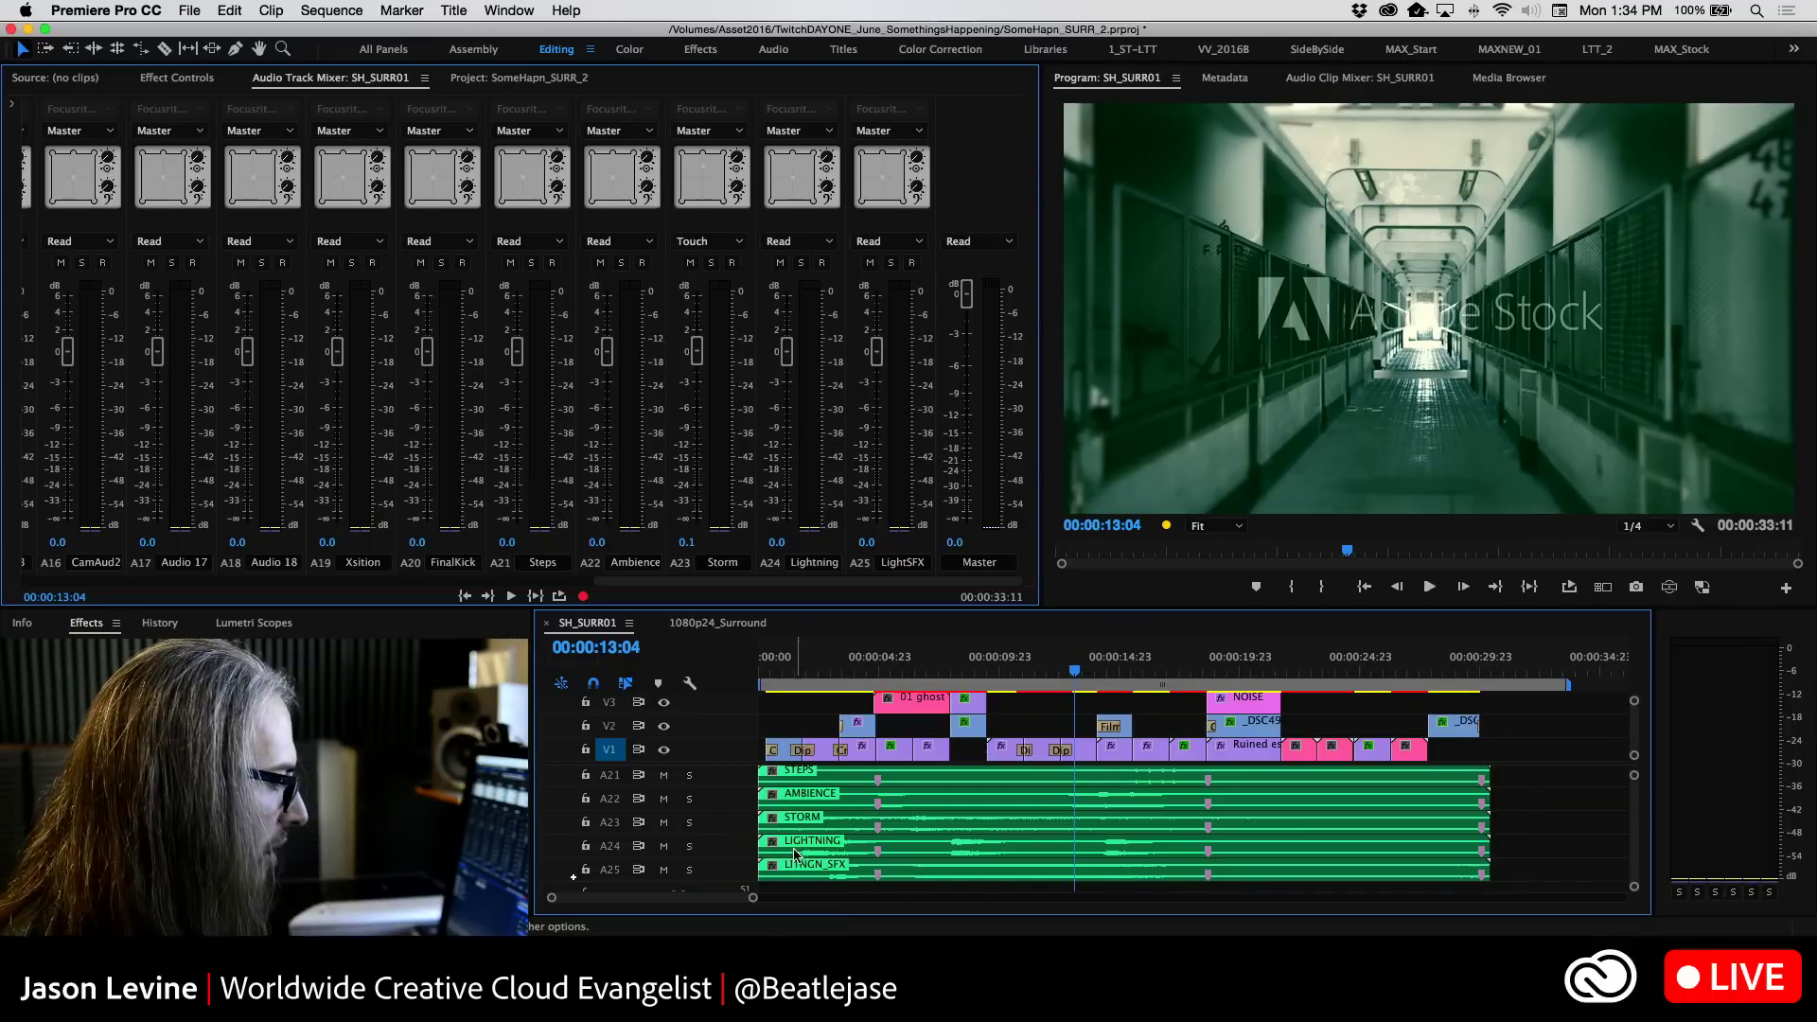
pyautogui.doubleClick(715, 824)
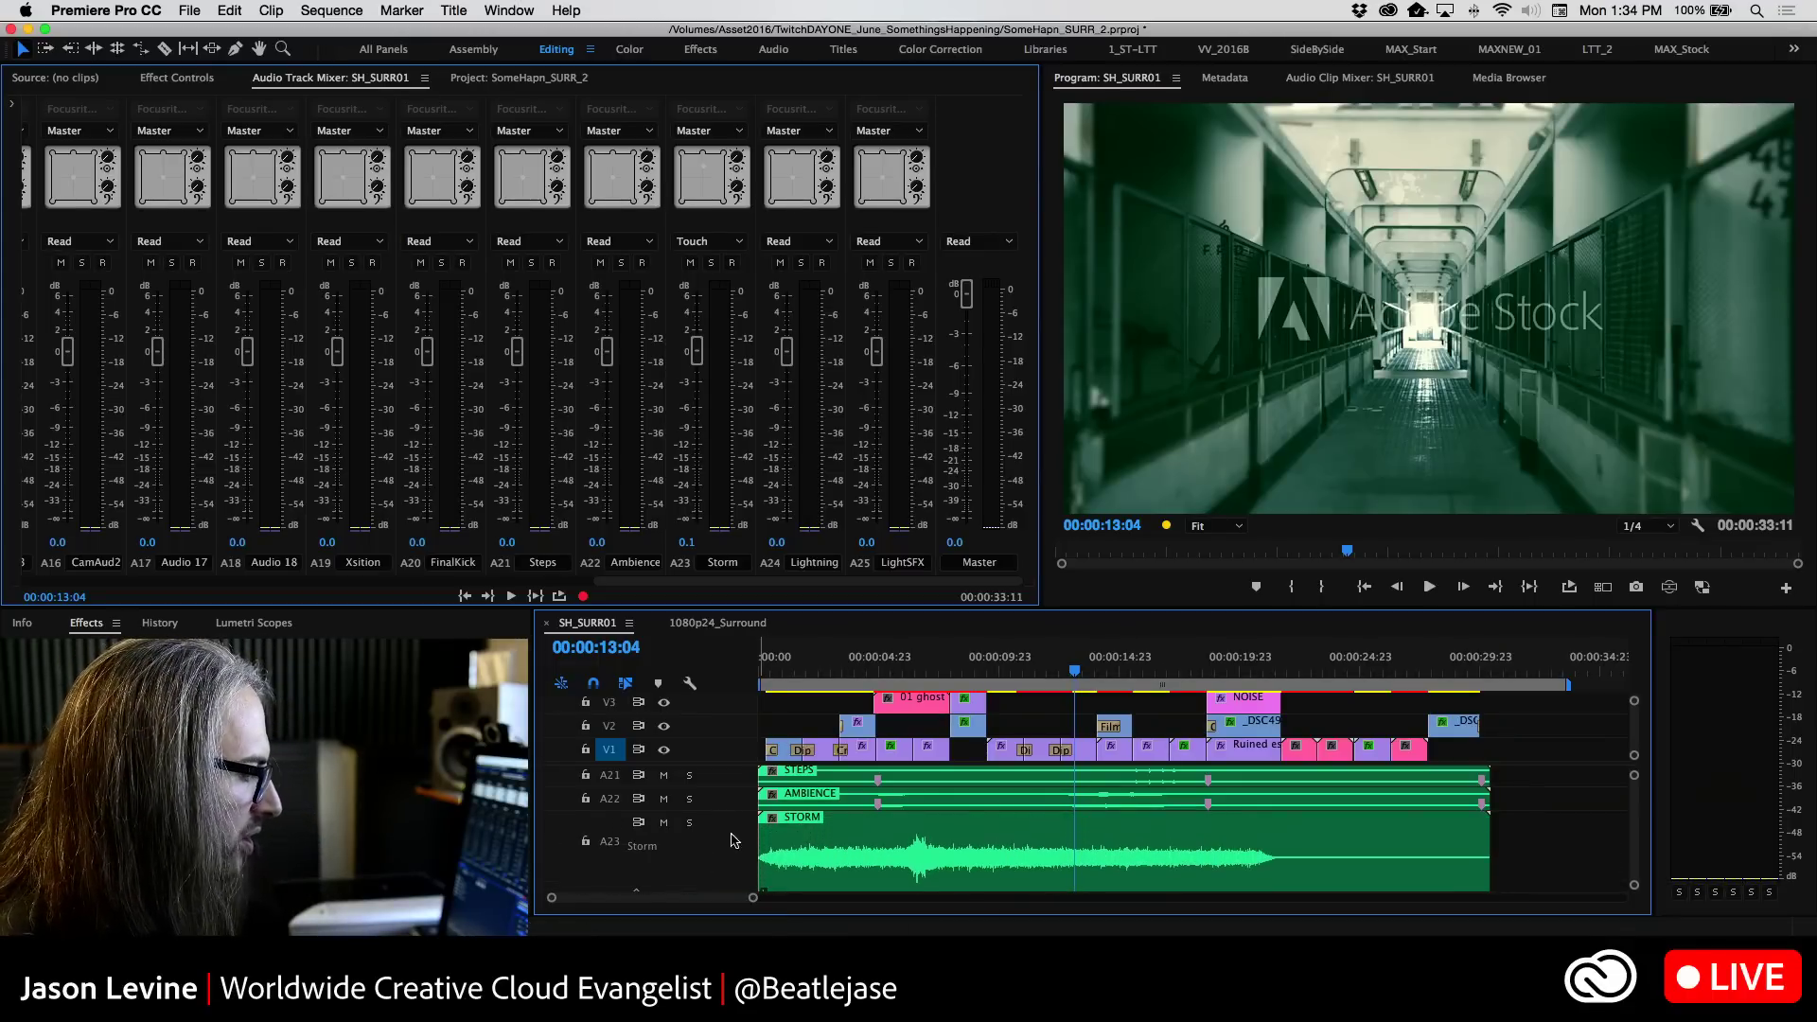
pyautogui.scroll(-1, 834, 837)
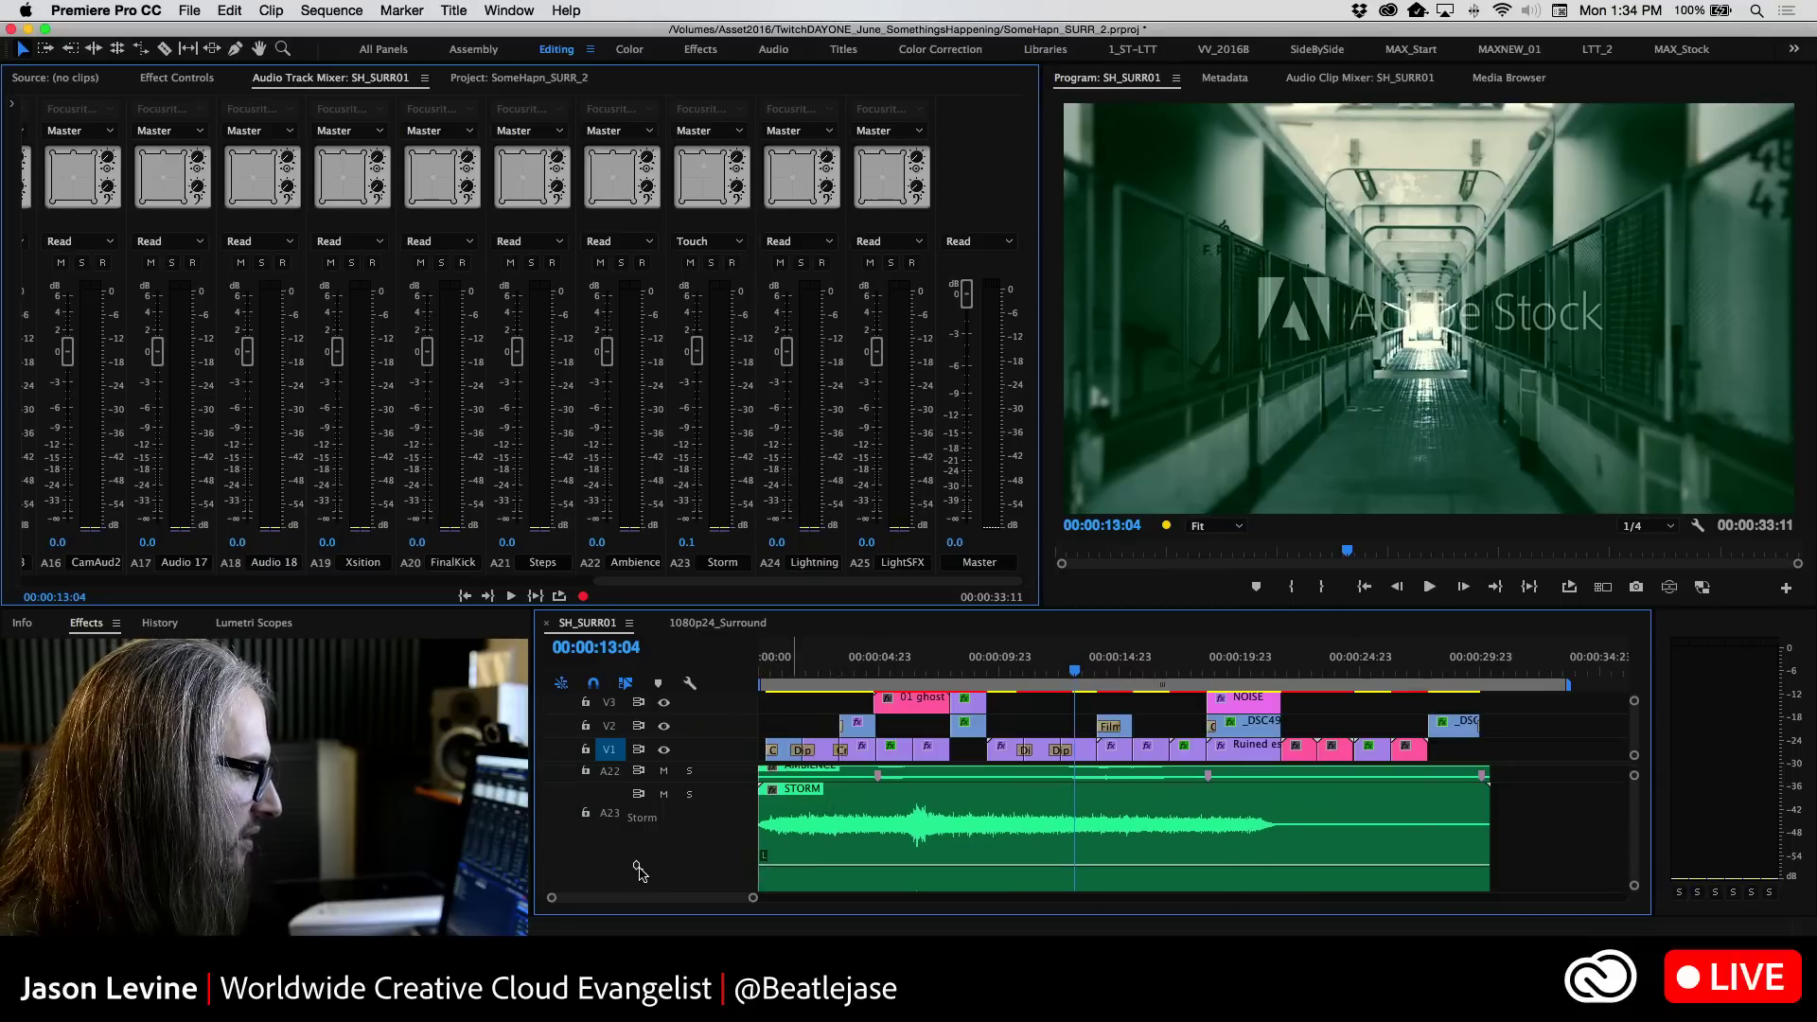
# Switch the Storm track's keyframe display to the Track Panner Left-Right automation
pyautogui.rightClick(640, 873)
pyautogui.press('Escape')
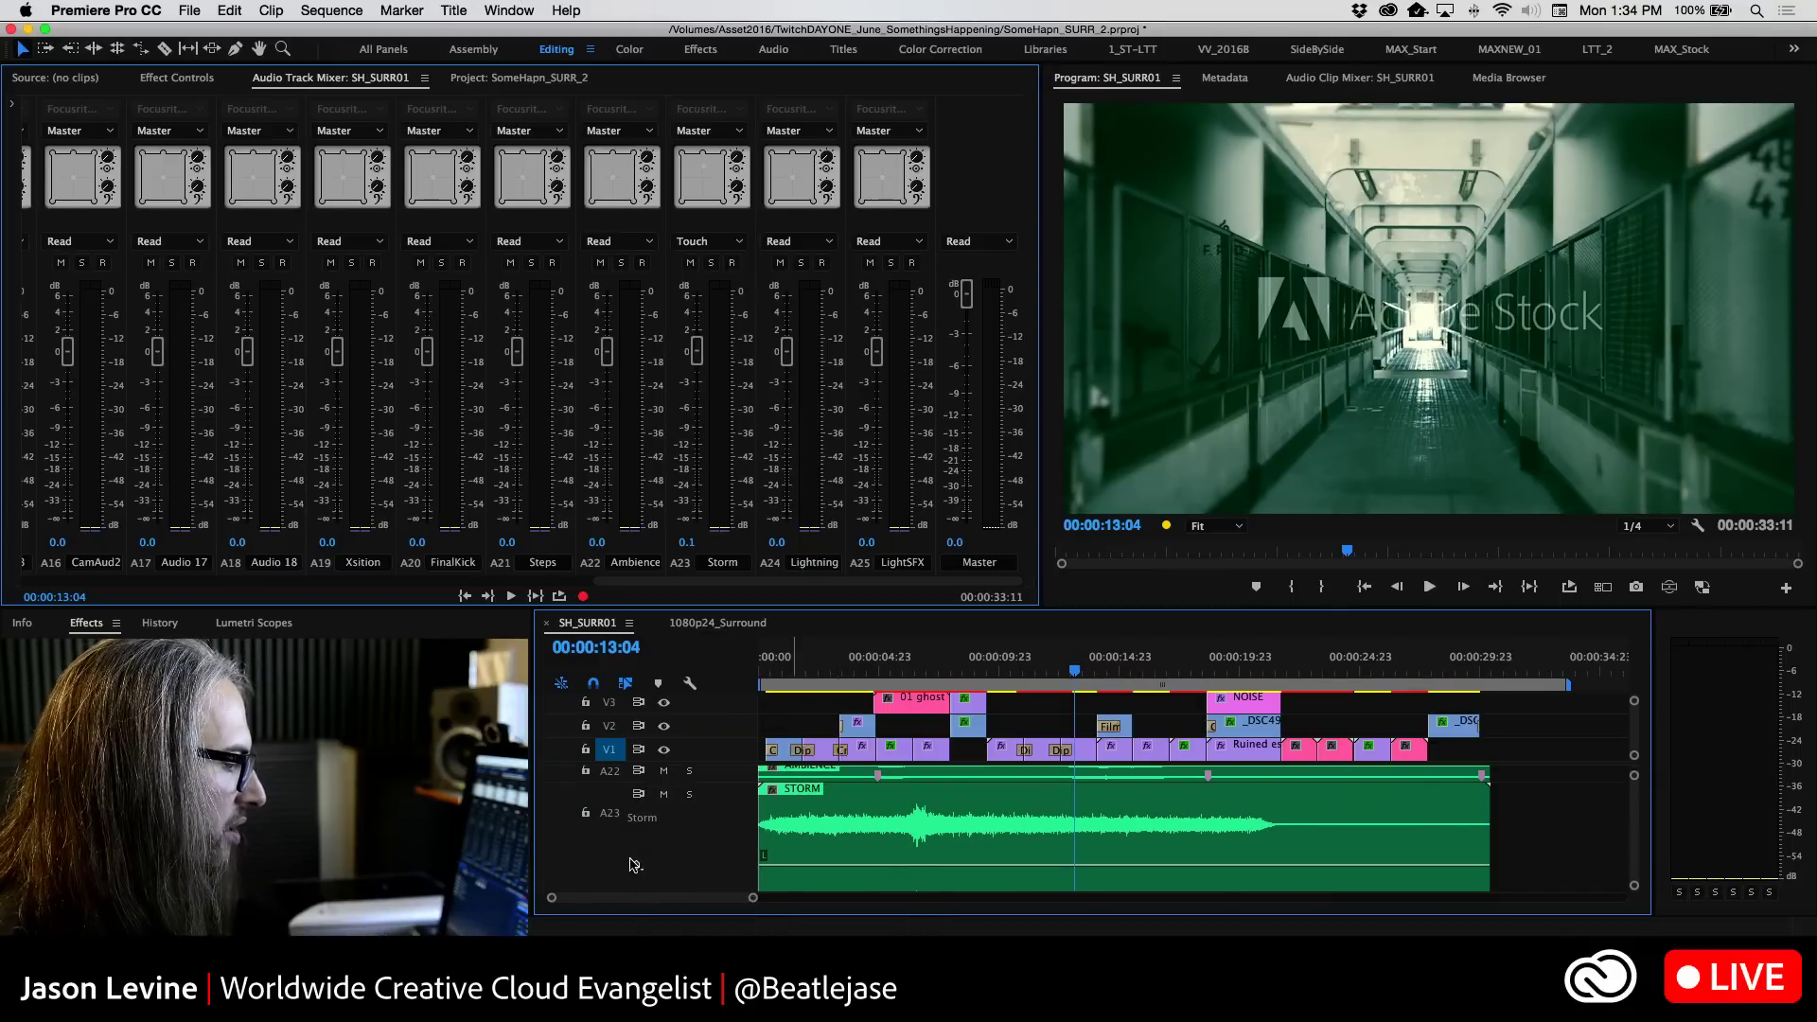
pyautogui.click(637, 865)
pyautogui.moveTo(700, 922)
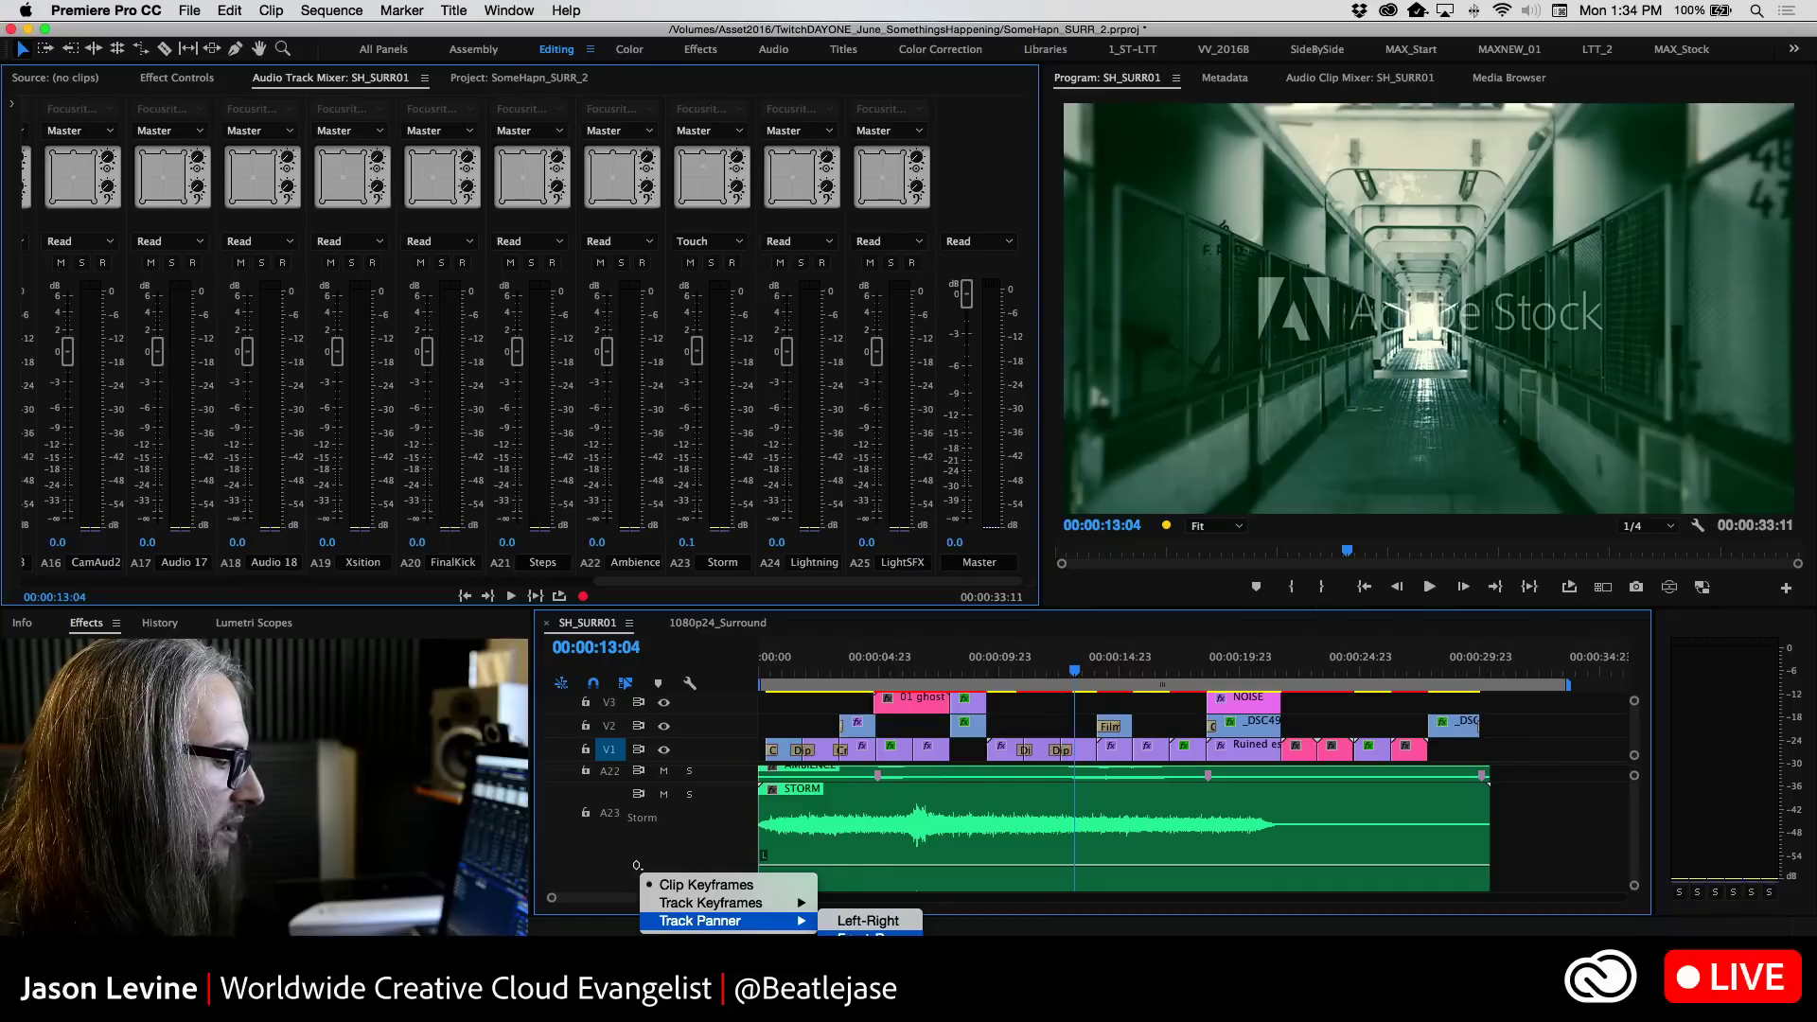
pyautogui.click(851, 923)
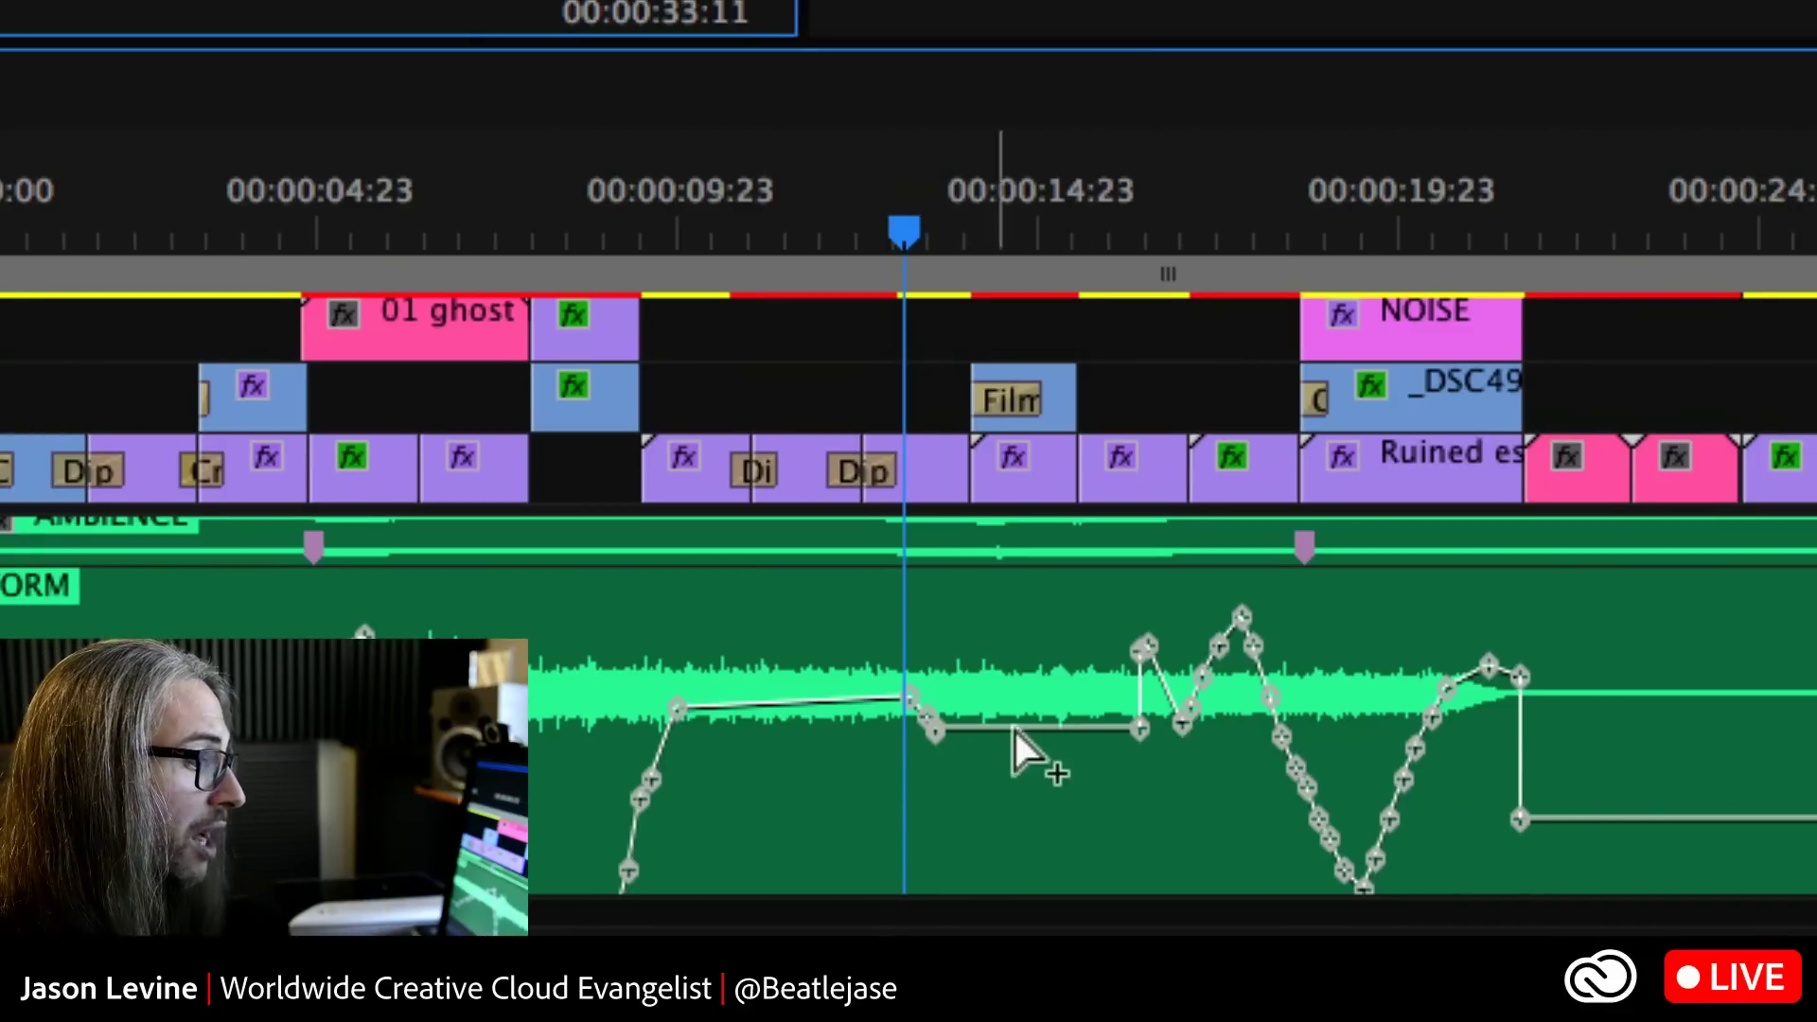
# Add six Left-Right panner keyframes on the Storm track's nearly flat segment between 00:00:09:23 and the playhead, and collapse the track
pyautogui.keyDown('ctrl'); pyautogui.click(711, 706); pyautogui.keyUp('ctrl')
pyautogui.keyDown('ctrl'); pyautogui.click(748, 705); pyautogui.keyUp('ctrl')
pyautogui.keyDown('ctrl'); pyautogui.click(799, 703); pyautogui.keyUp('ctrl')
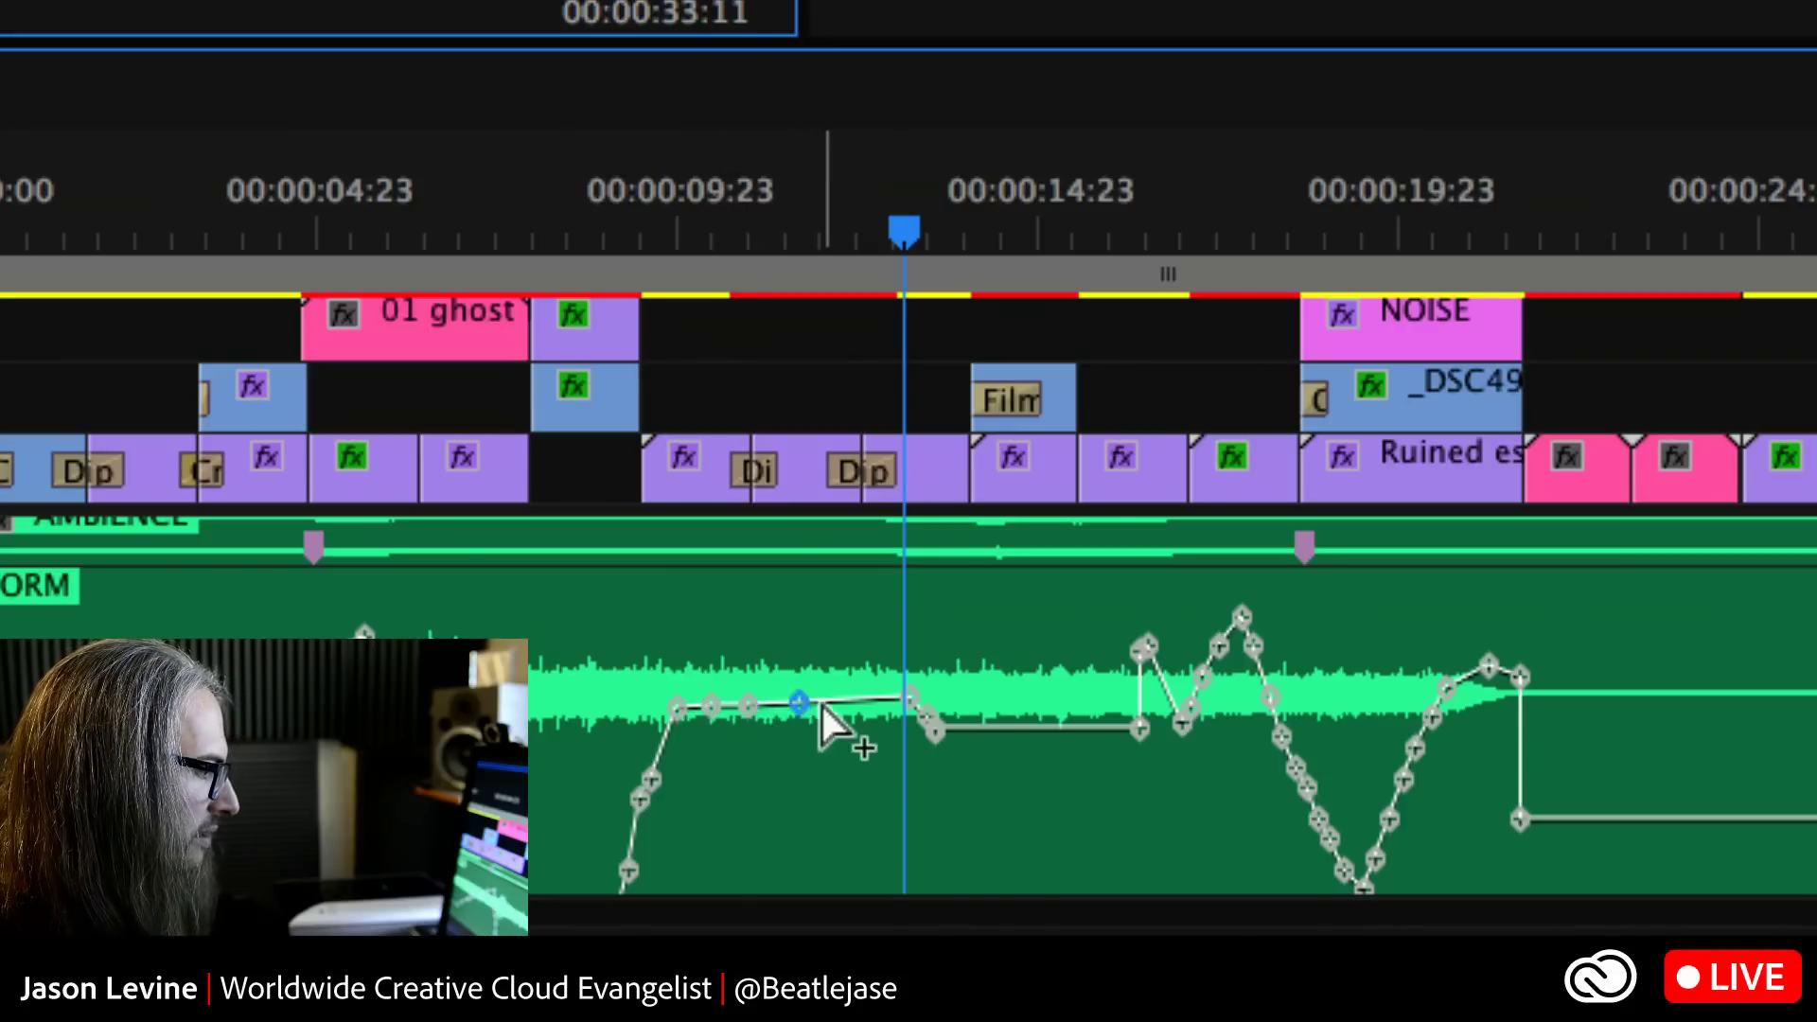
pyautogui.keyDown('ctrl'); pyautogui.click(825, 702); pyautogui.keyUp('ctrl')
pyautogui.keyDown('ctrl'); pyautogui.click(855, 700); pyautogui.keyUp('ctrl')
pyautogui.keyDown('ctrl'); pyautogui.click(878, 702); pyautogui.keyUp('ctrl')
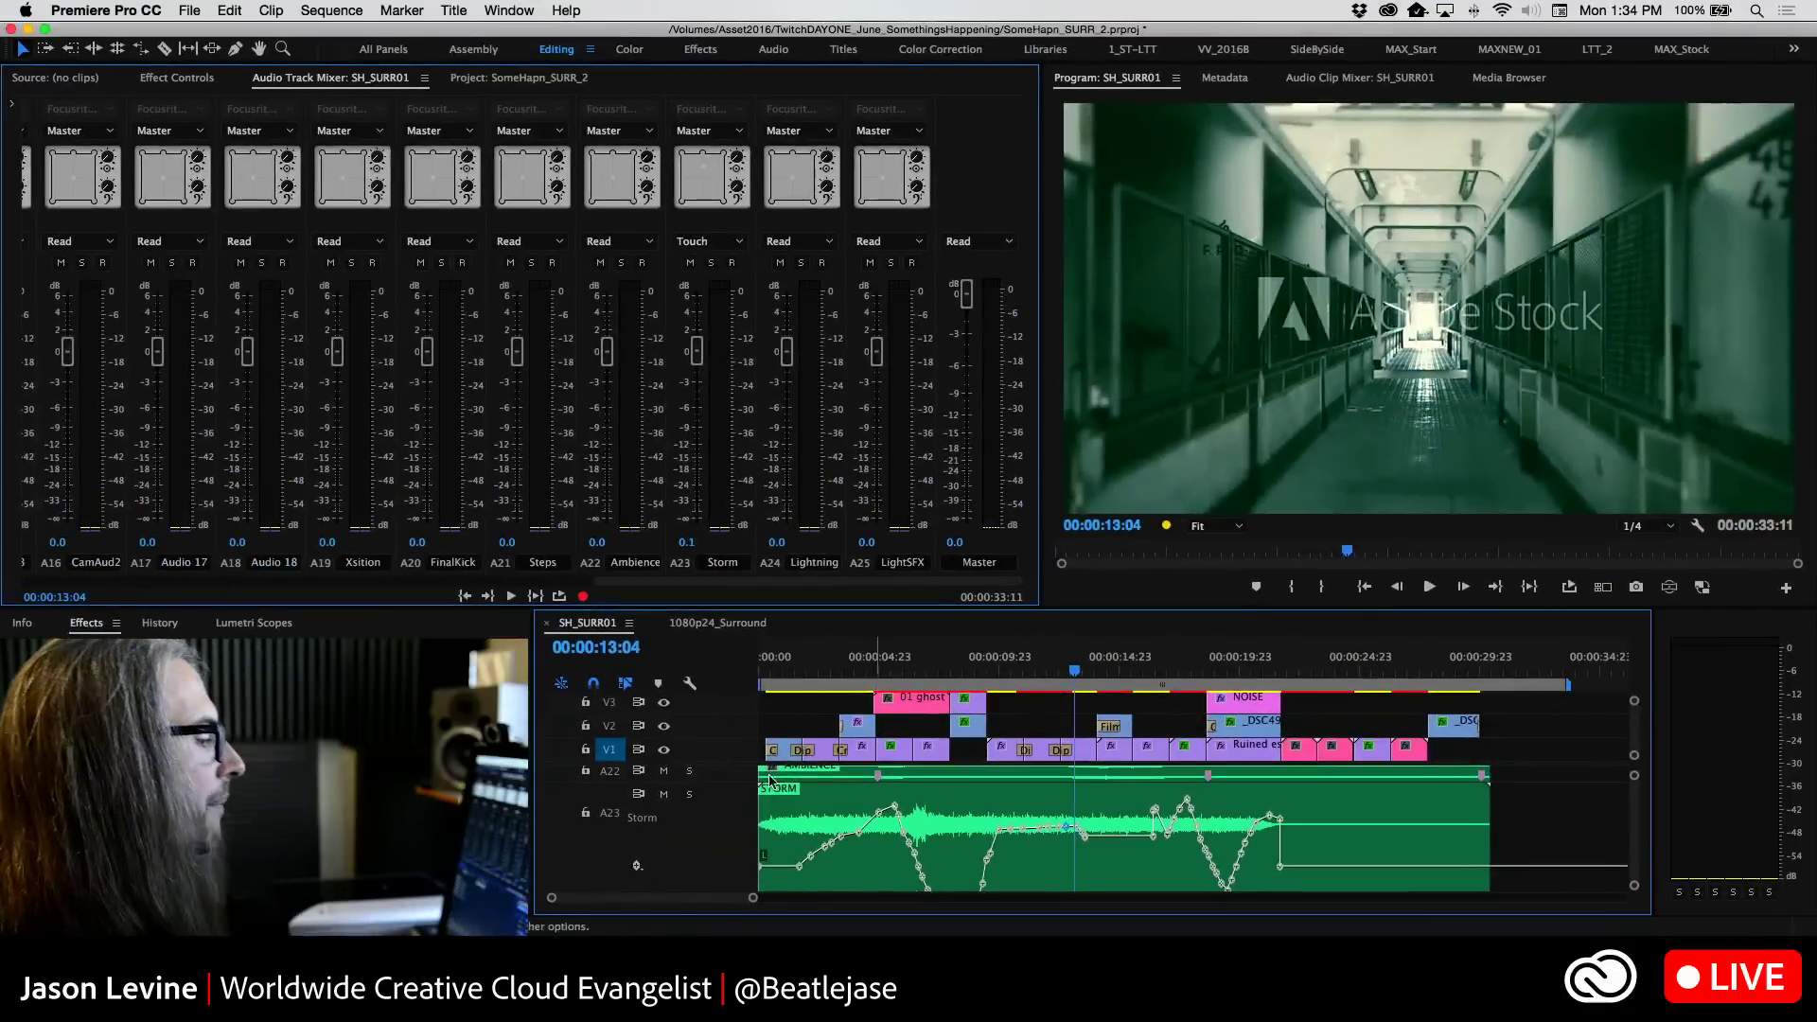
pyautogui.doubleClick(215, 769)
pyautogui.scroll(2, 676, 826)
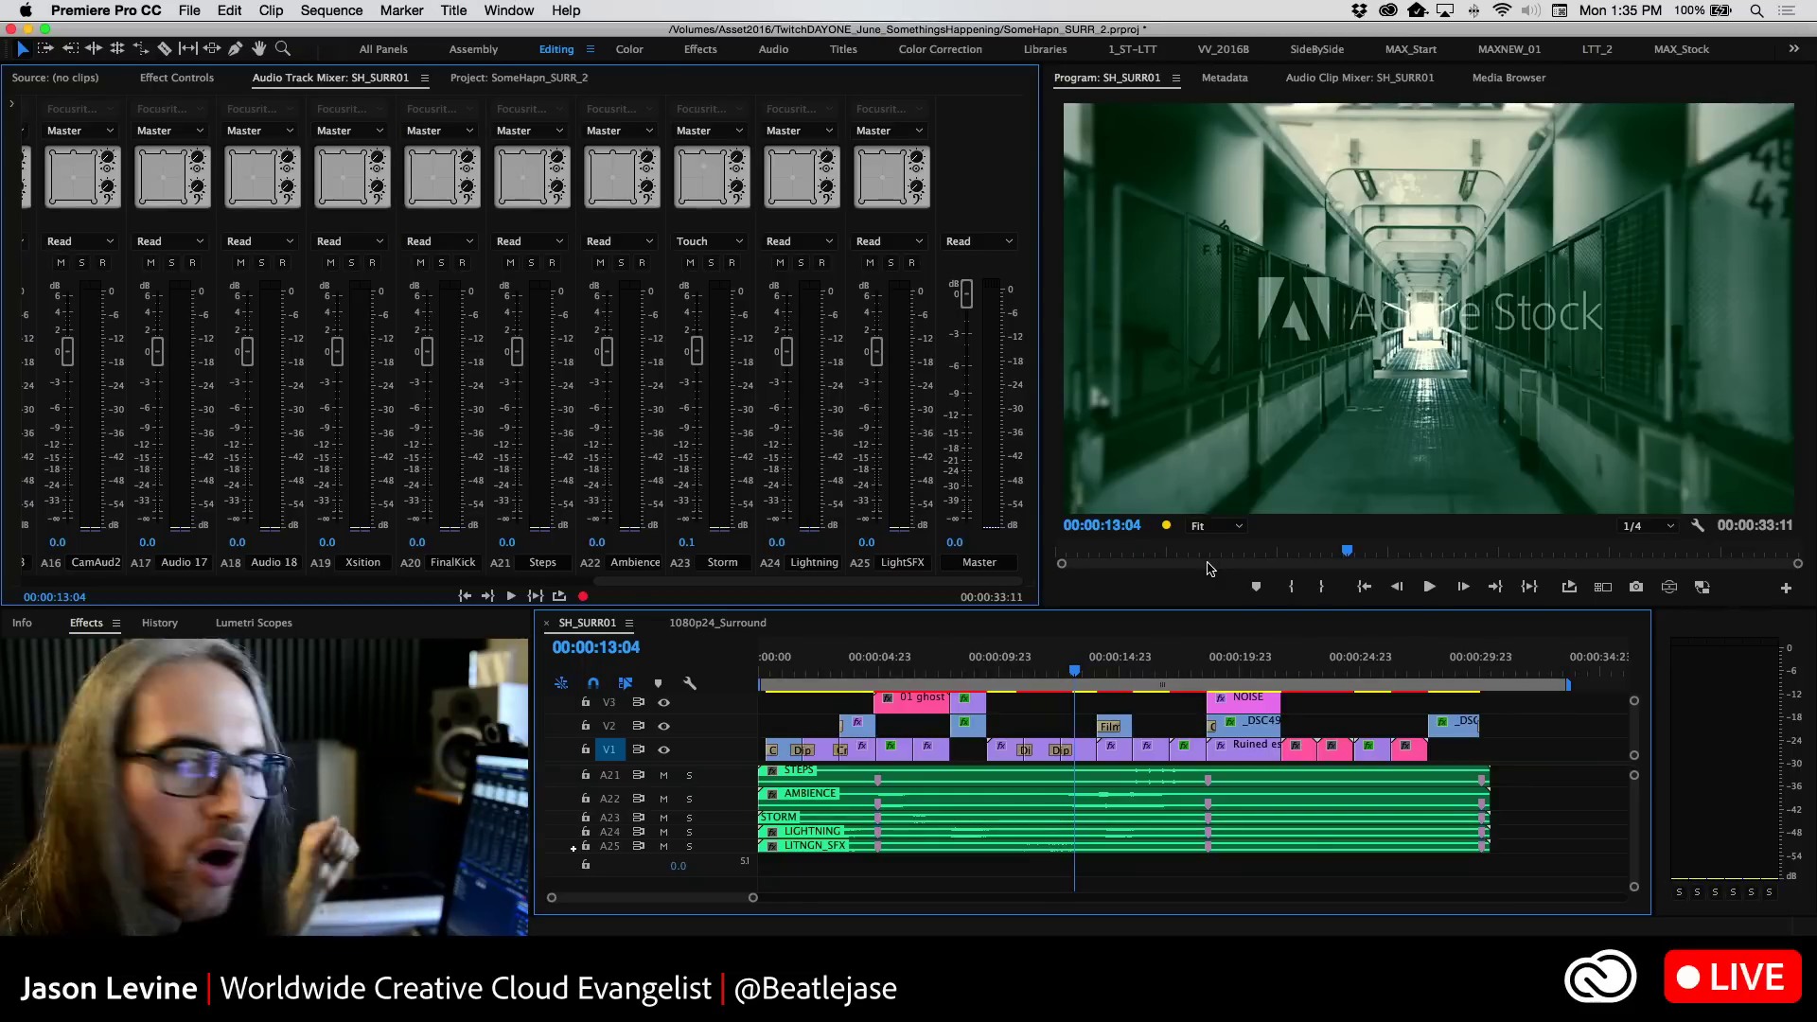
# Send the entire sequence to Adobe Audition as SH_SURR_YTLIVE, with video through Dynamic Link and Render Audio Clip Effects turned off
pyautogui.click(269, 10)
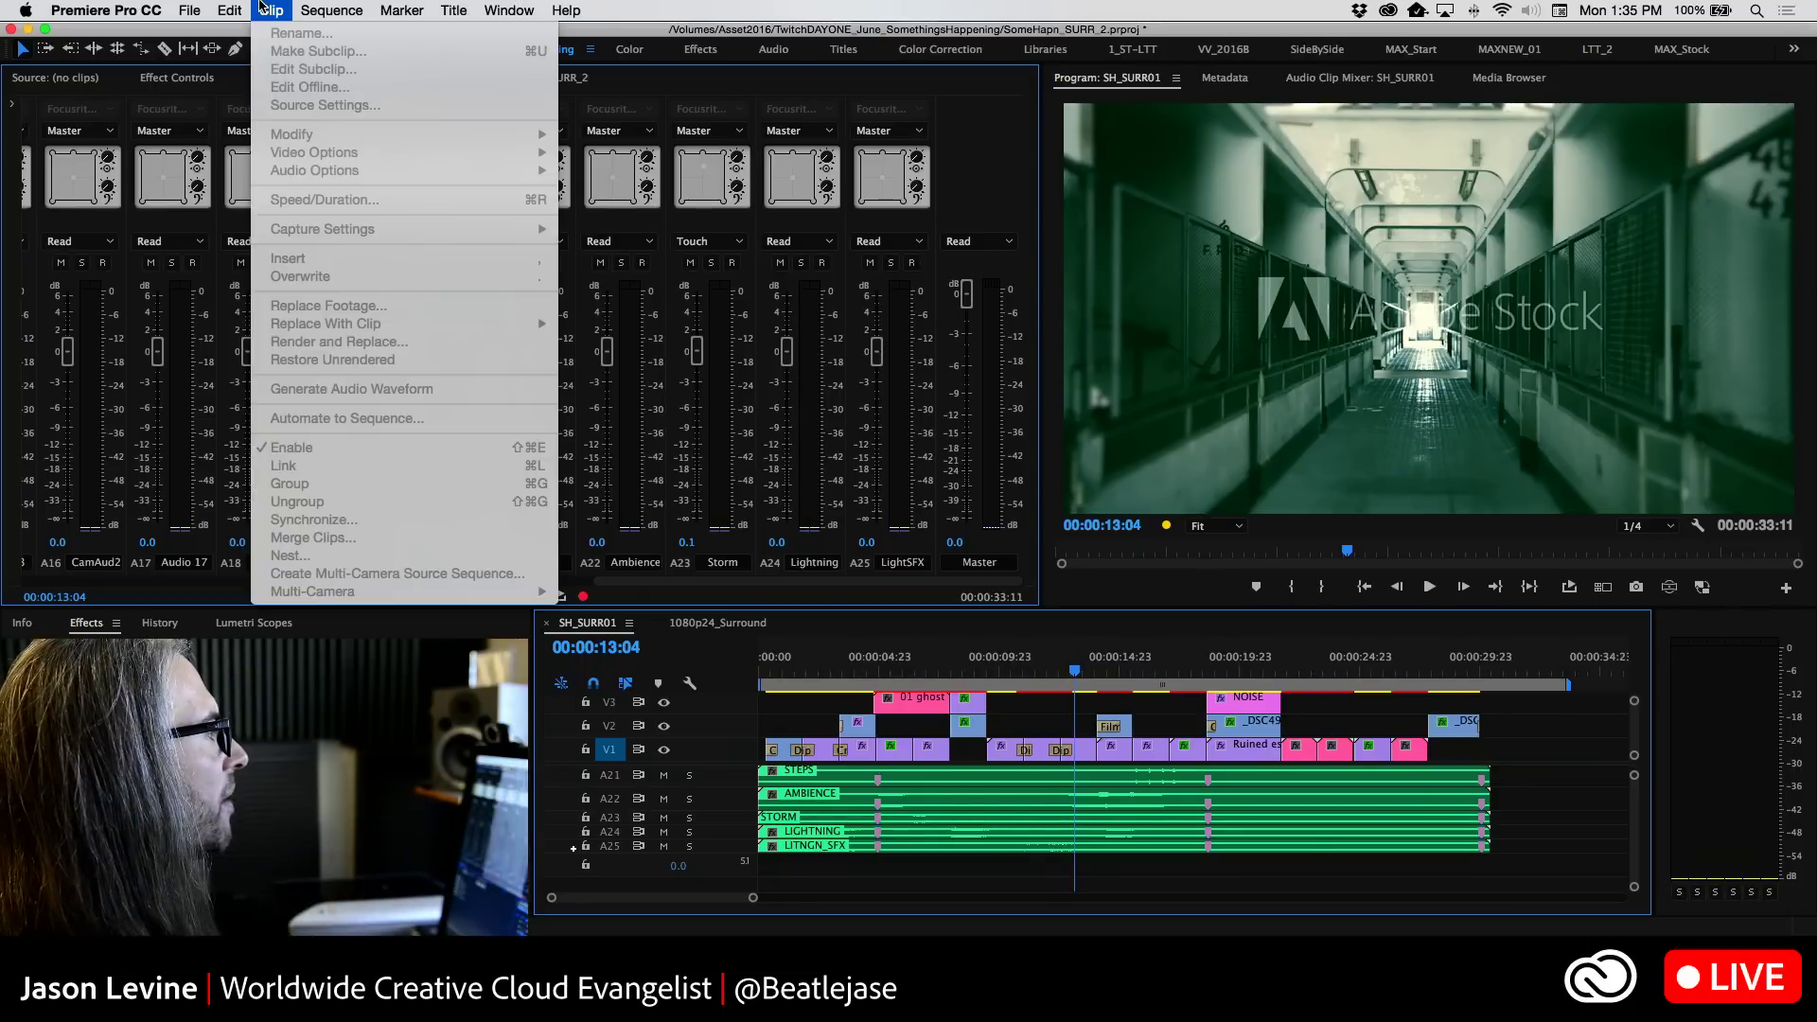
pyautogui.moveTo(308, 8)
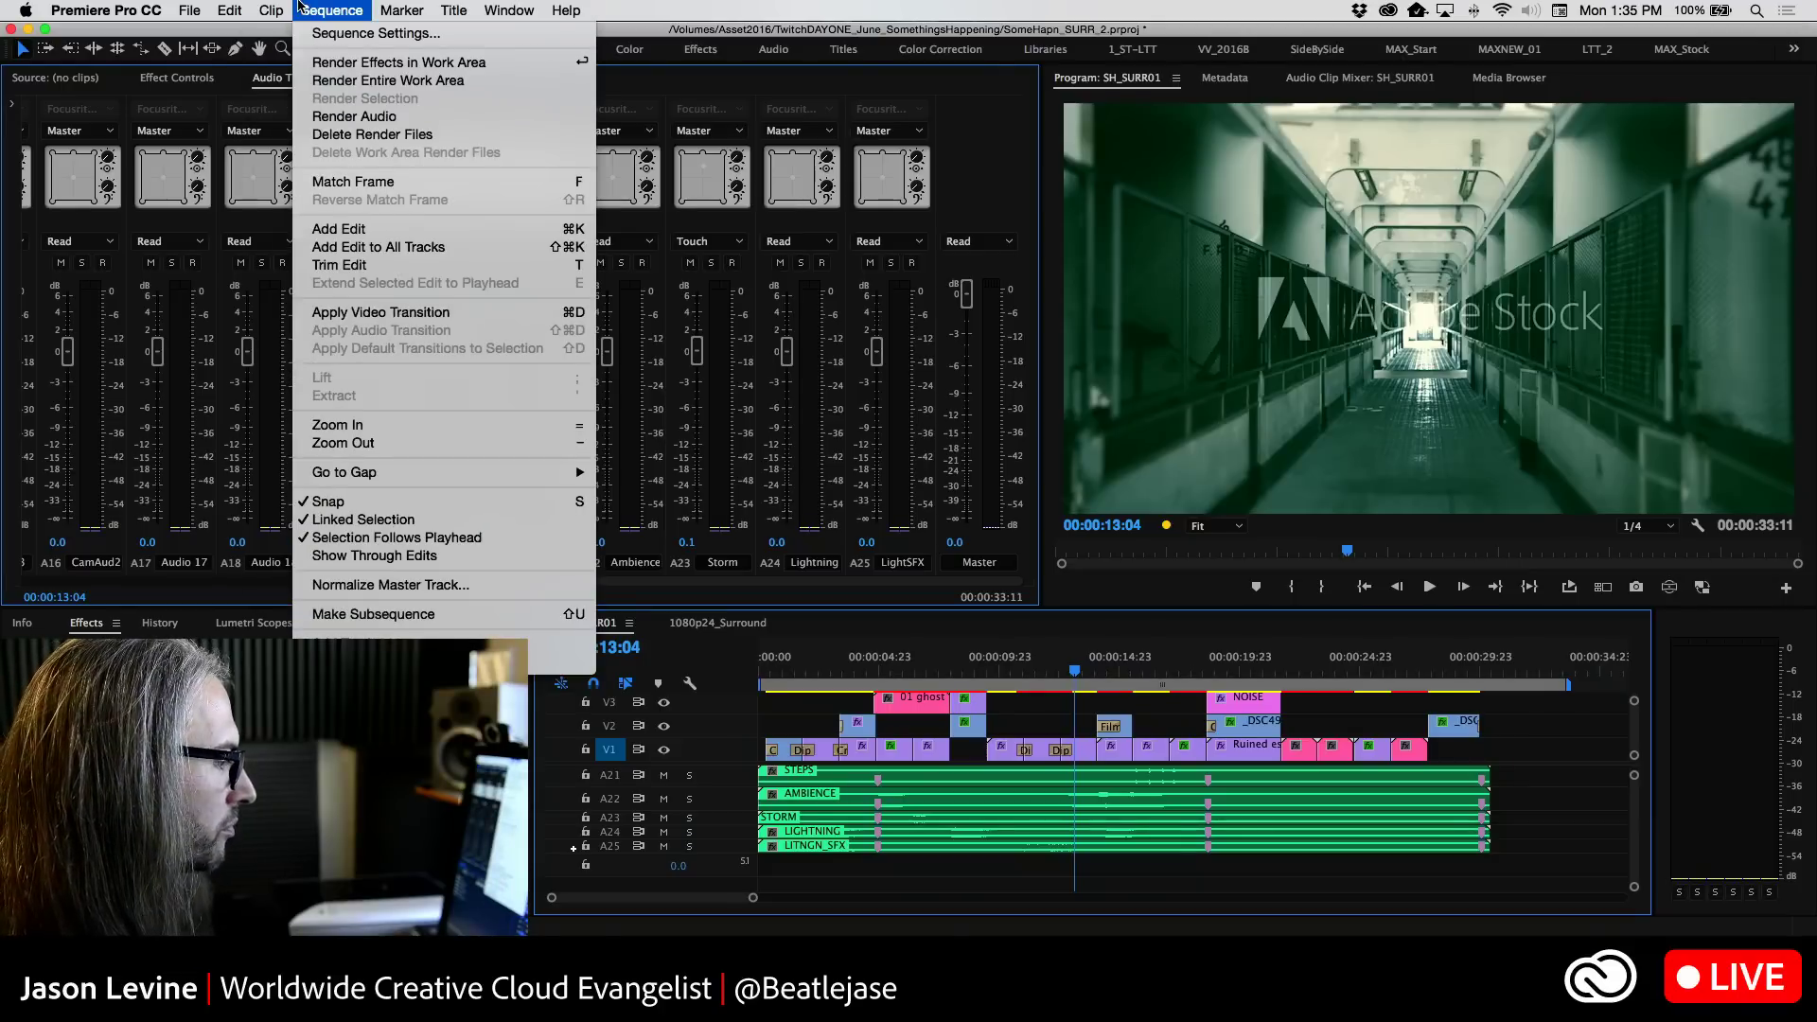
pyautogui.moveTo(227, 8)
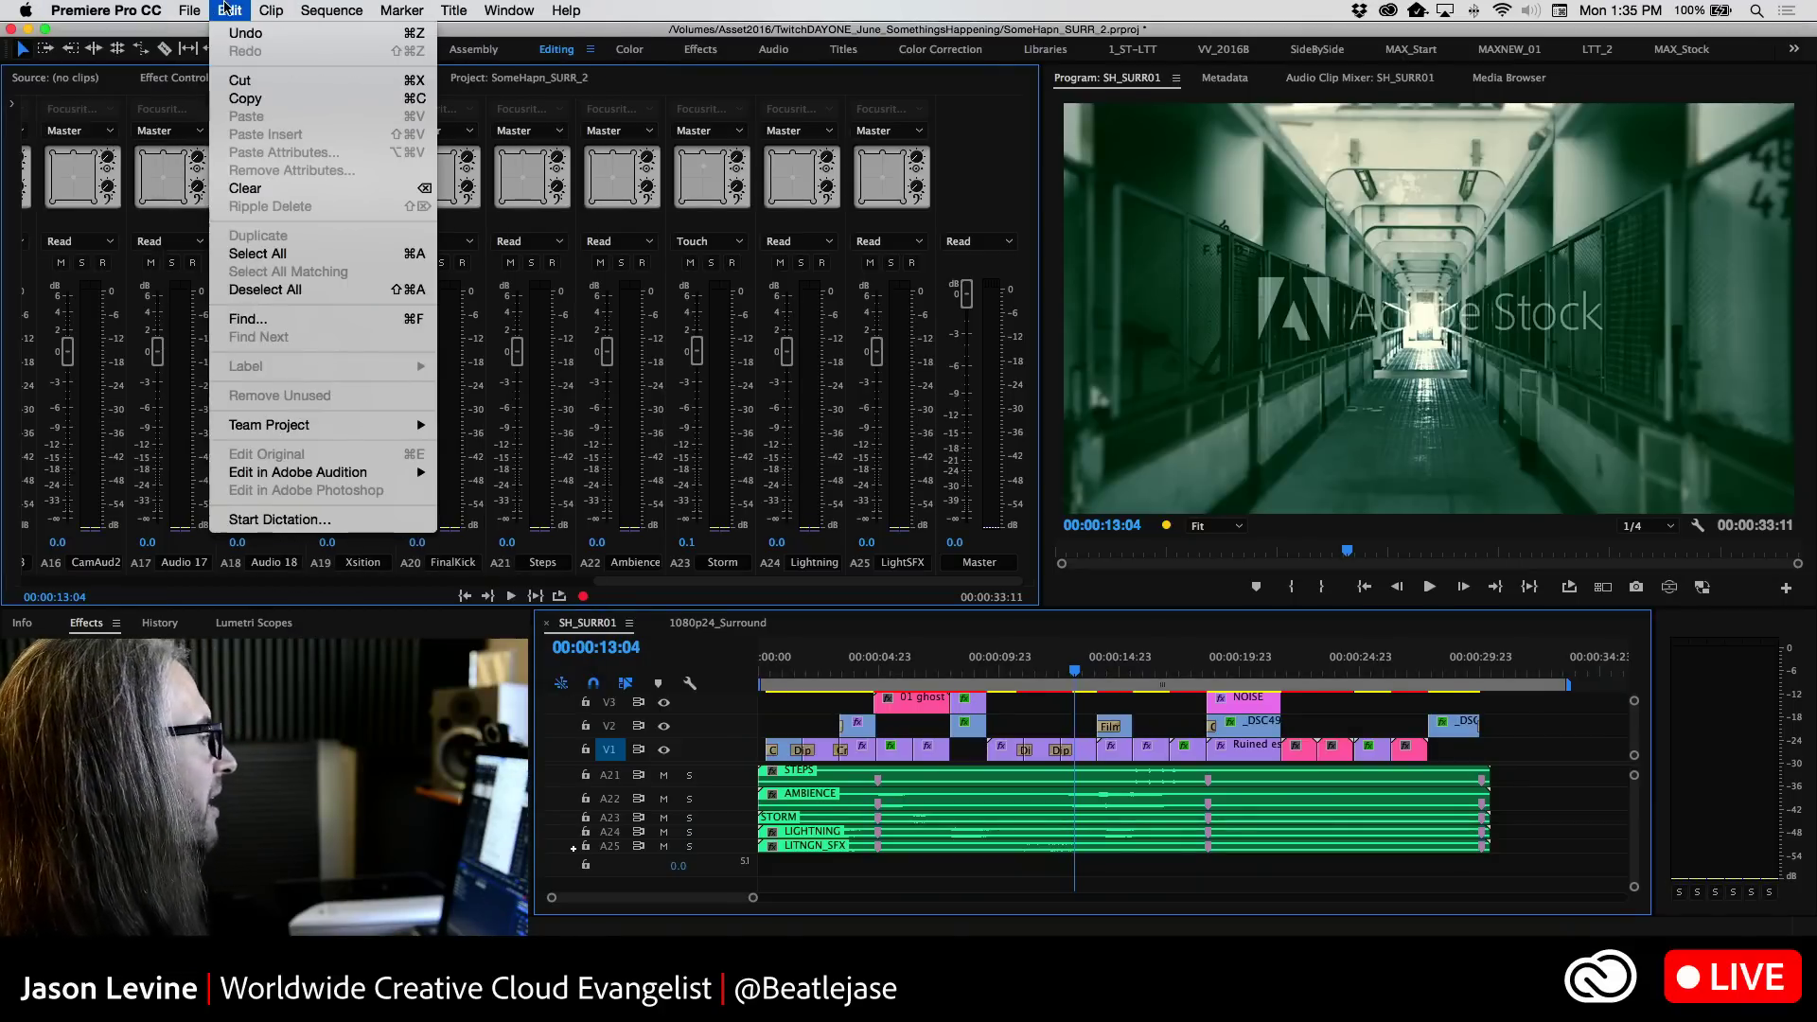
pyautogui.moveTo(308, 472)
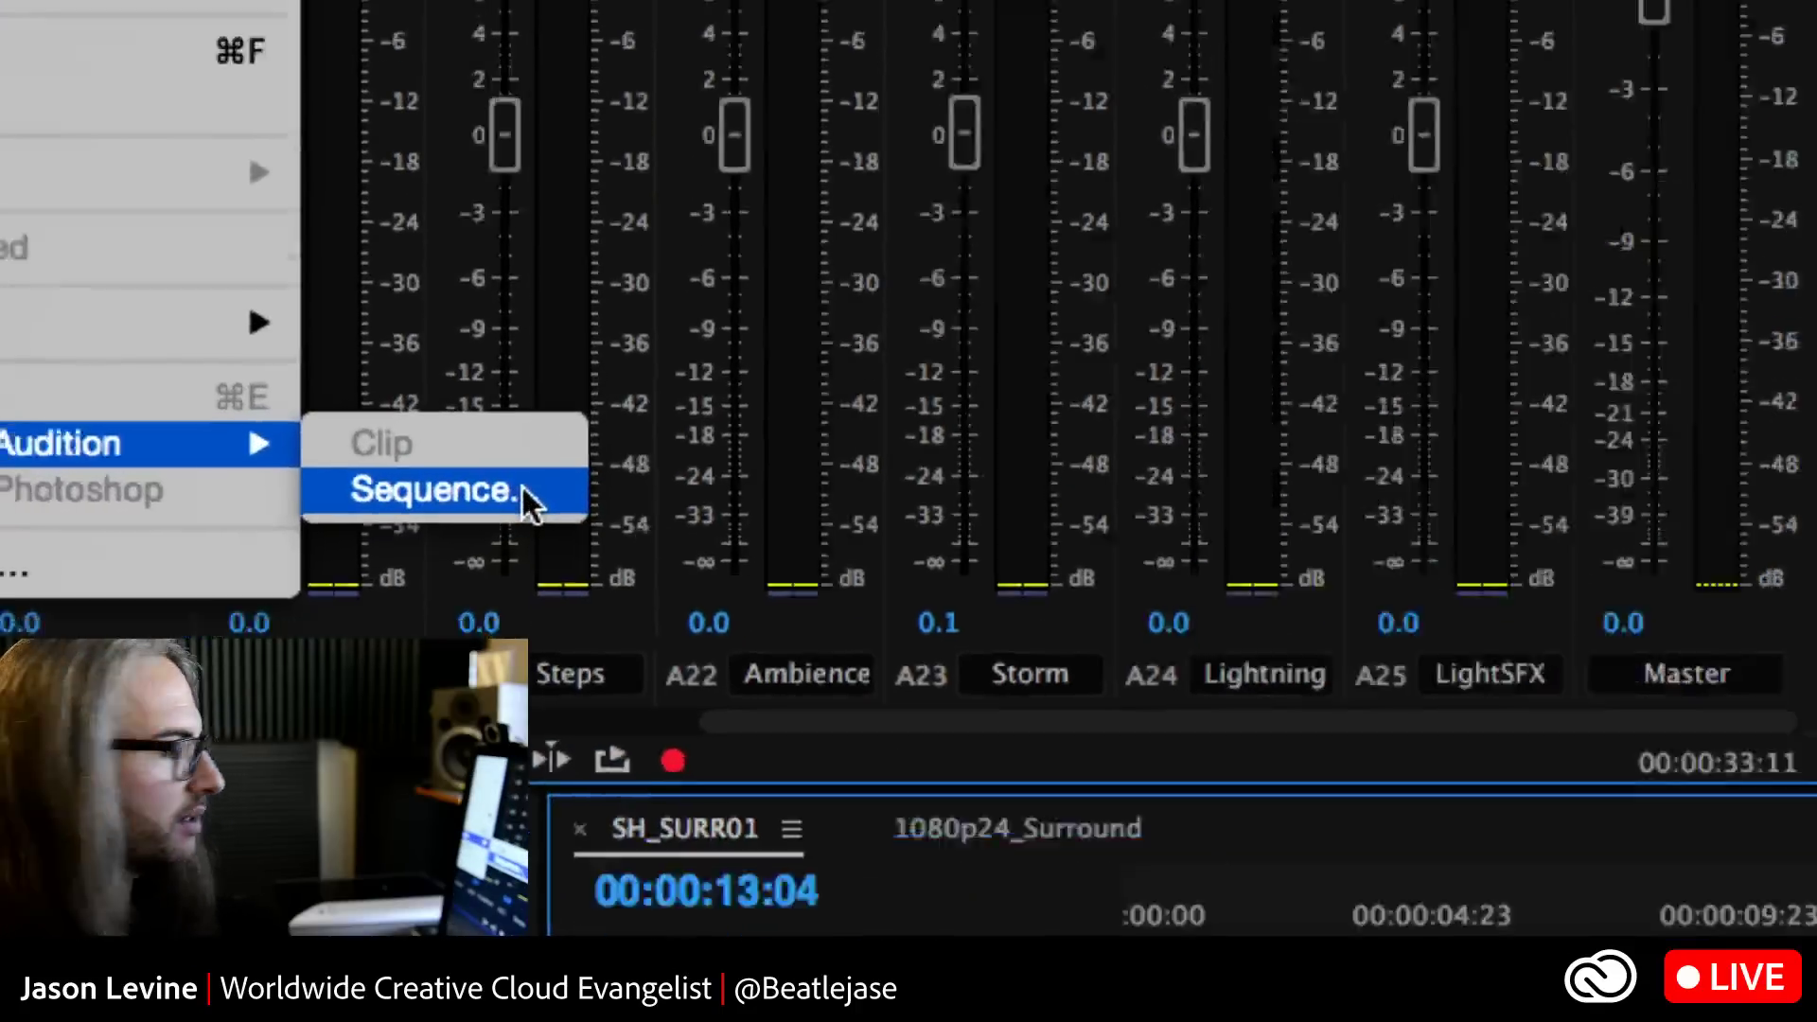
pyautogui.click(522, 487)
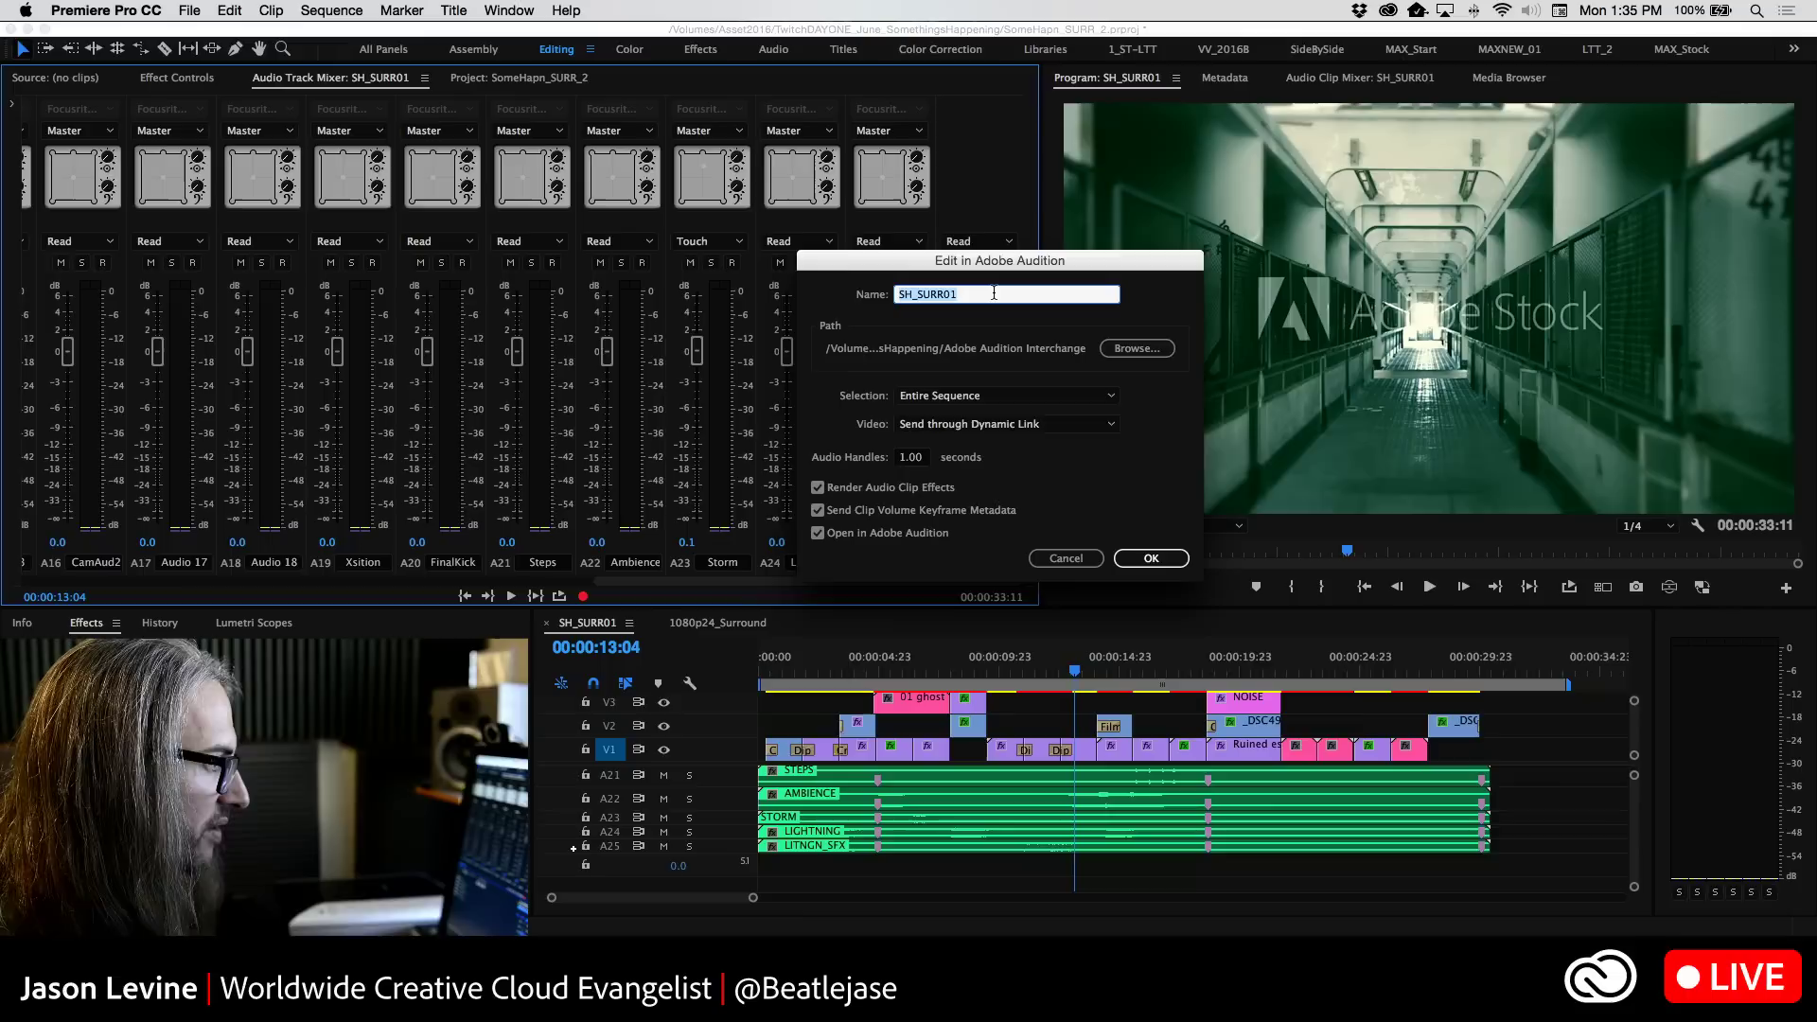
pyautogui.write('SH')
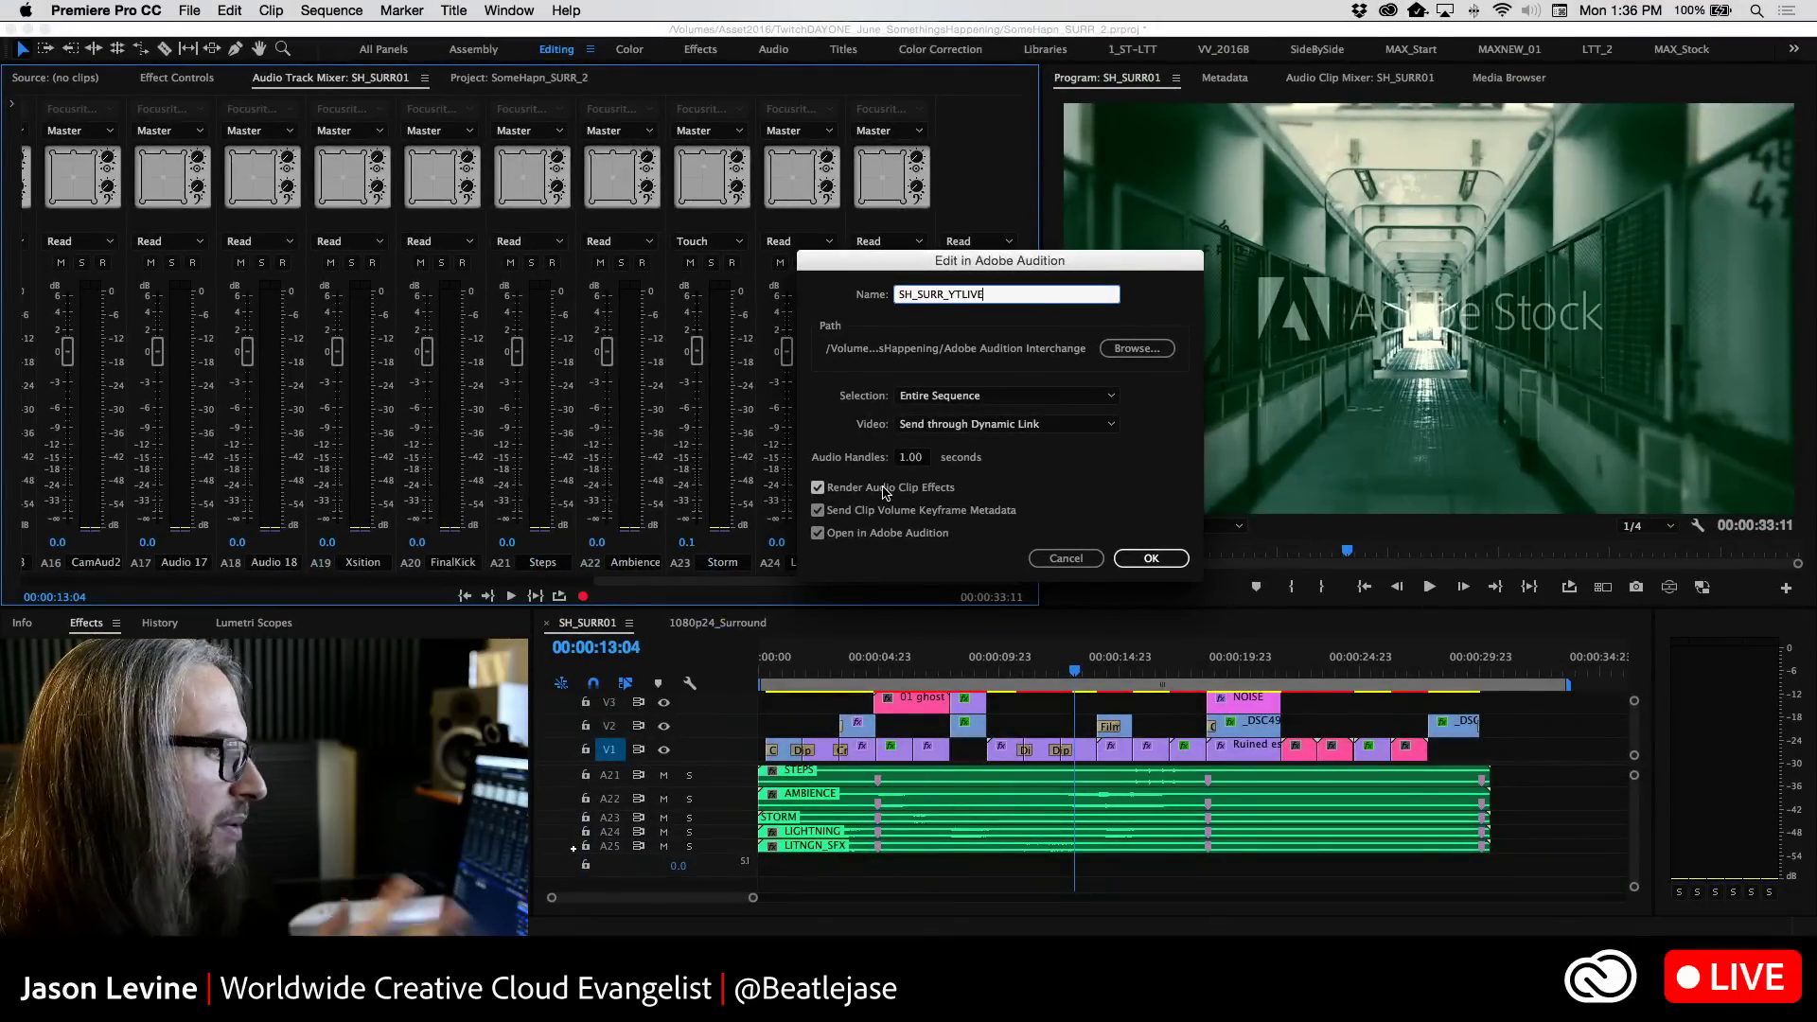
pyautogui.click(818, 489)
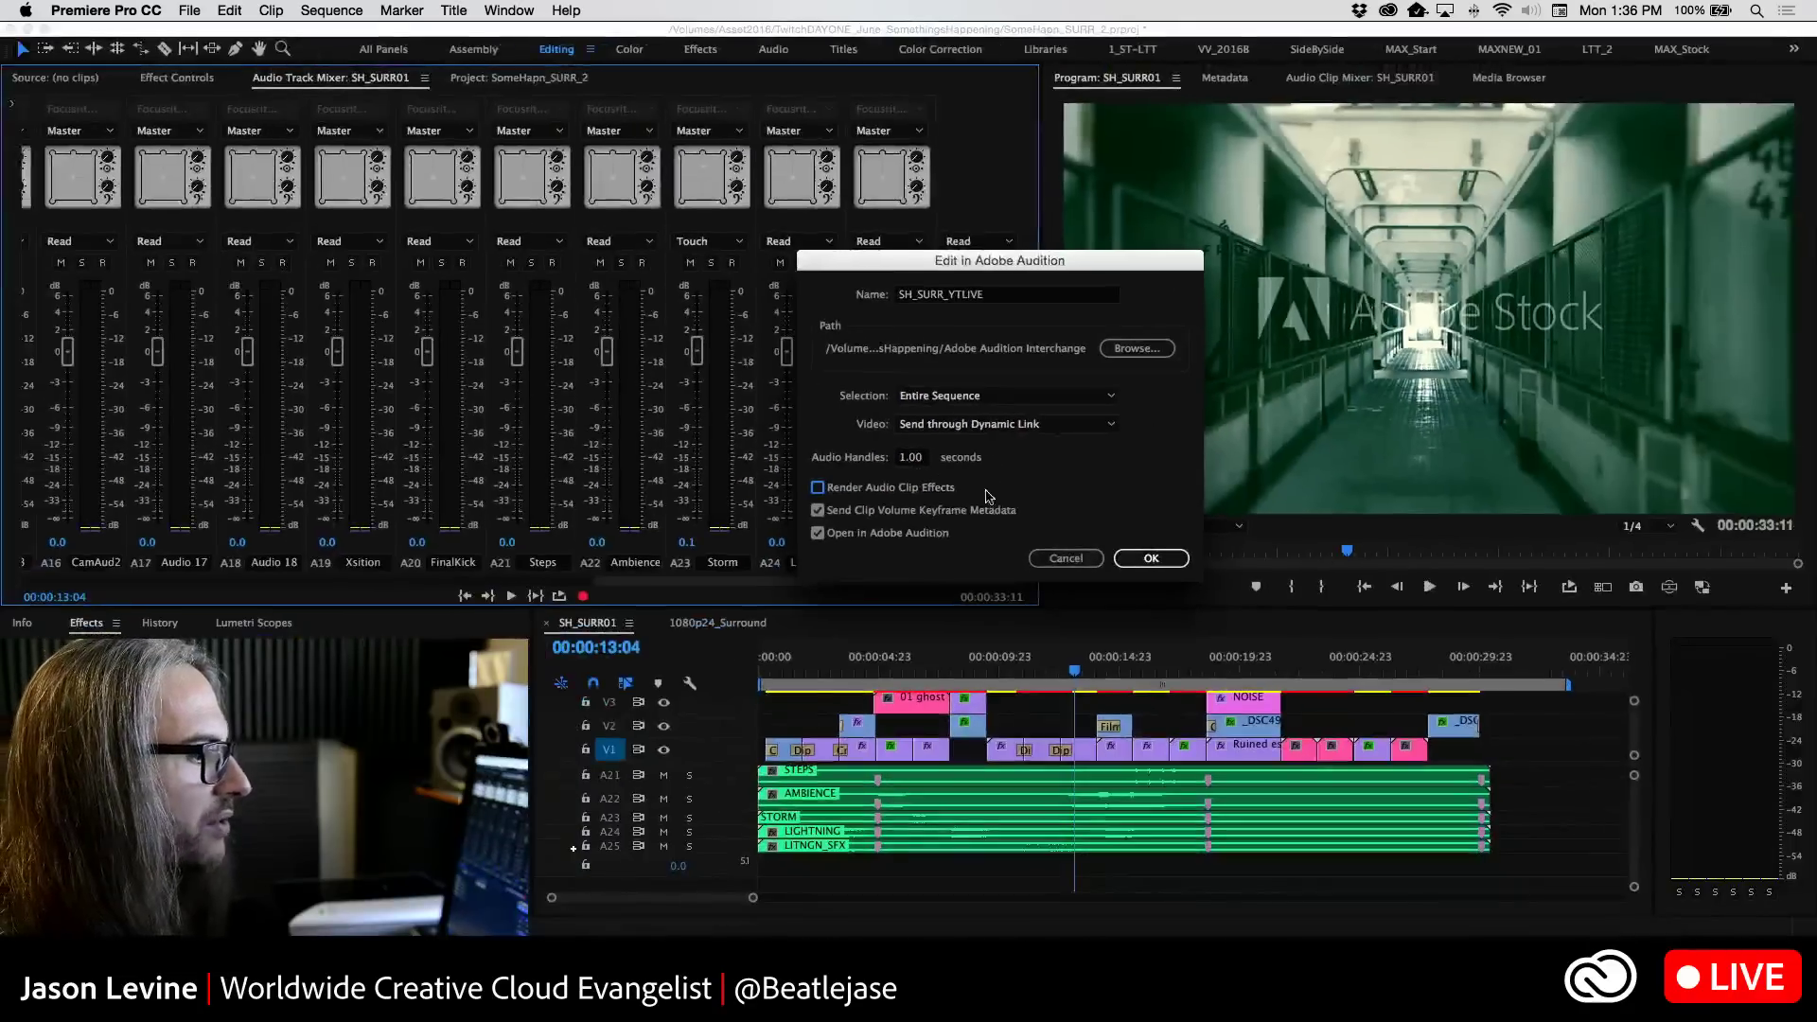
pyautogui.click(1153, 559)
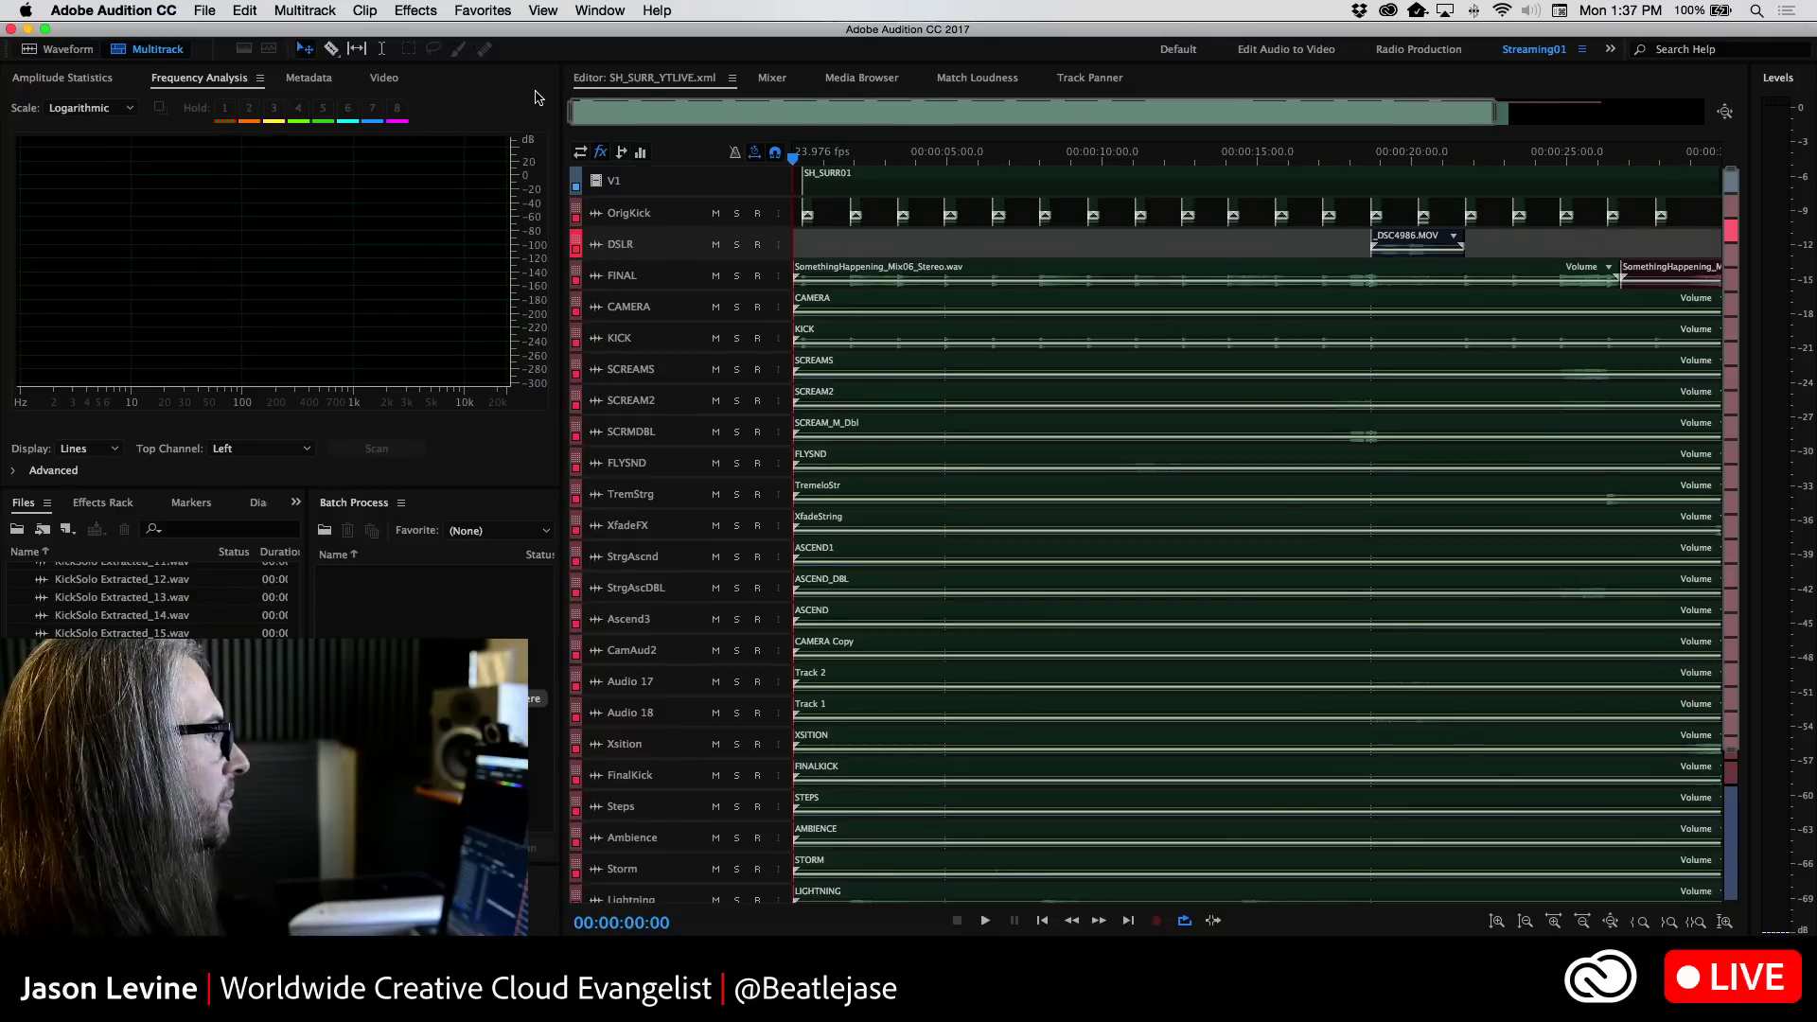
# Switch back to Premiere Pro and place the playhead at 00:00:11:00 in the SH_SURR01 sequence
pyautogui.press('super+Tab')
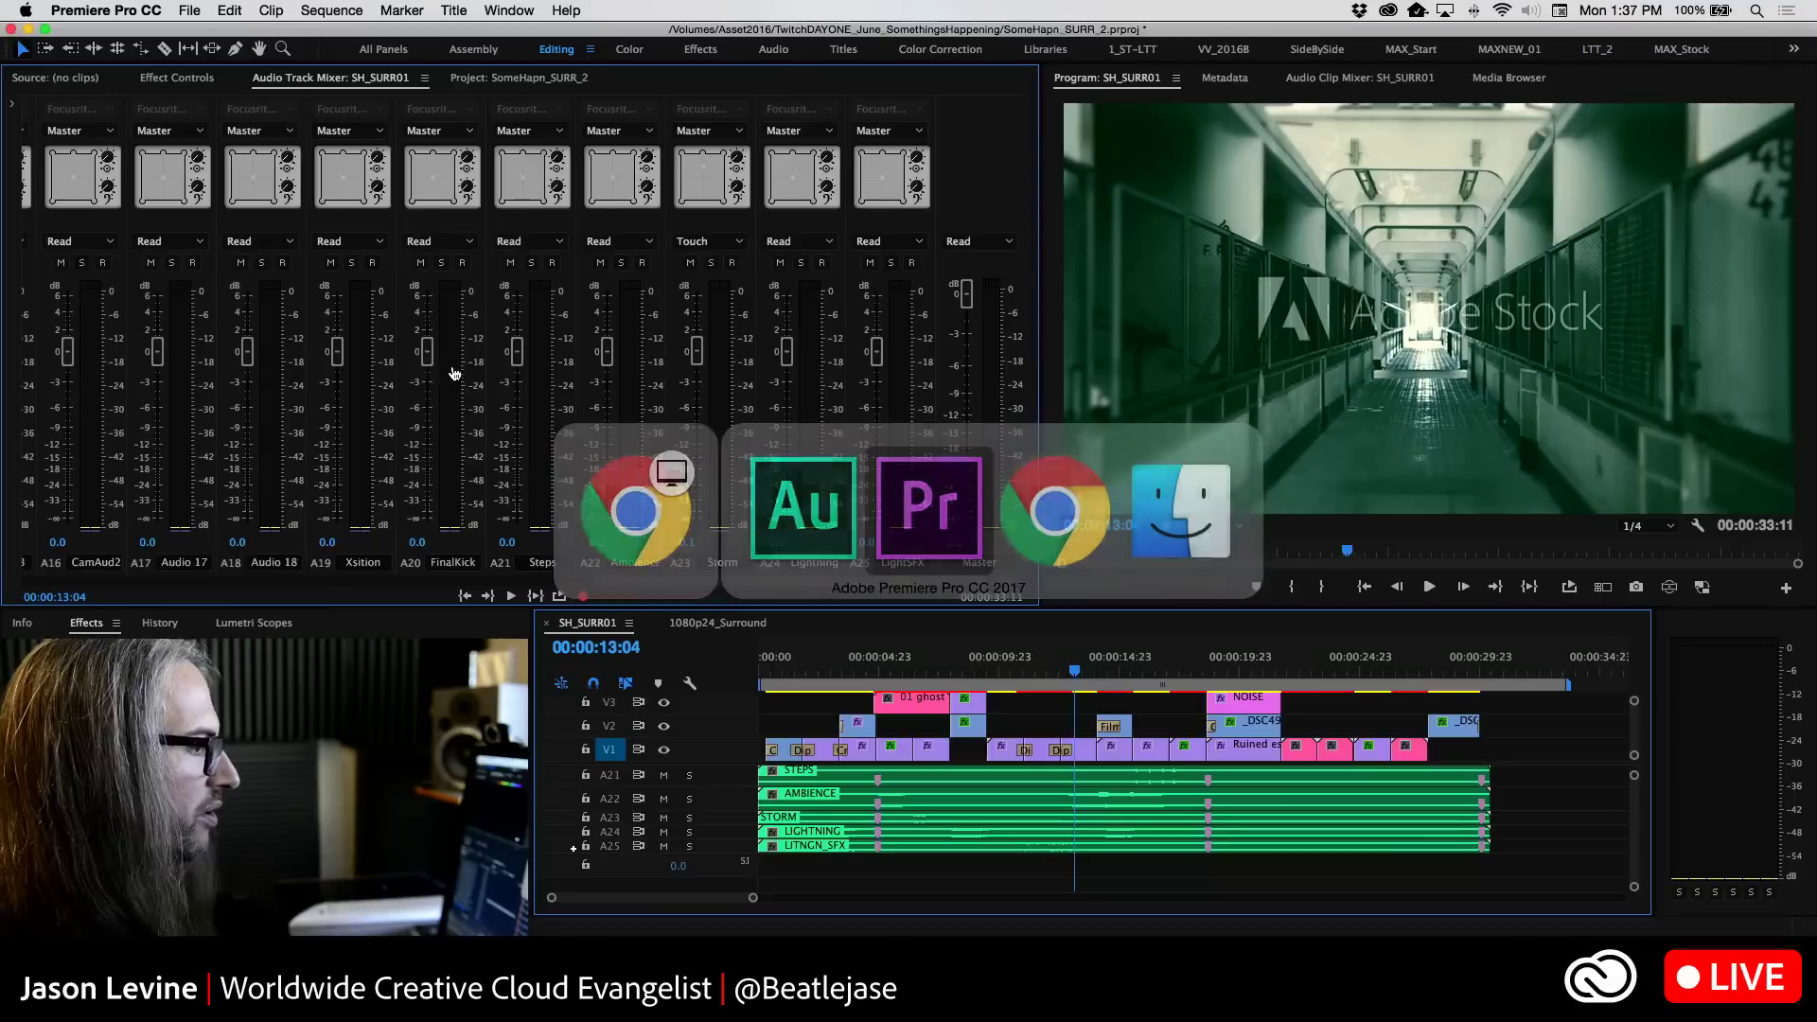
pyautogui.click(1011, 674)
pyautogui.press('space')
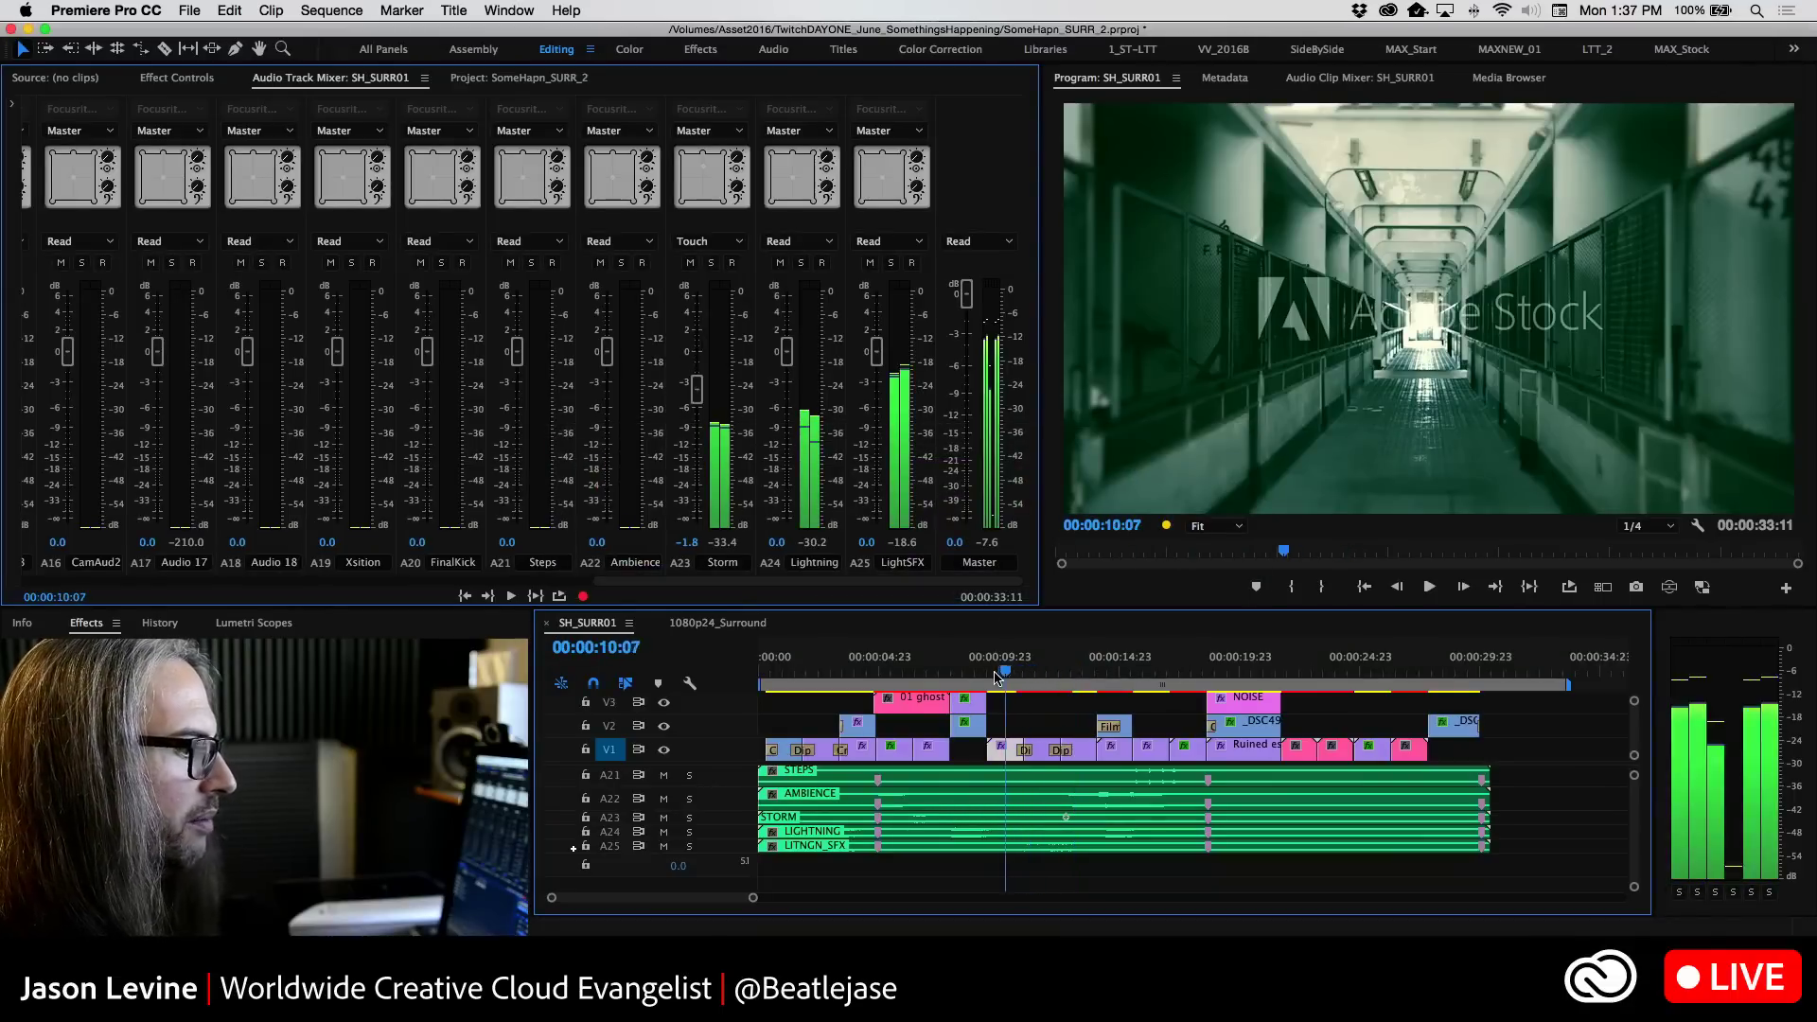
pyautogui.moveTo(1011, 674); pyautogui.dragTo(1020, 677)
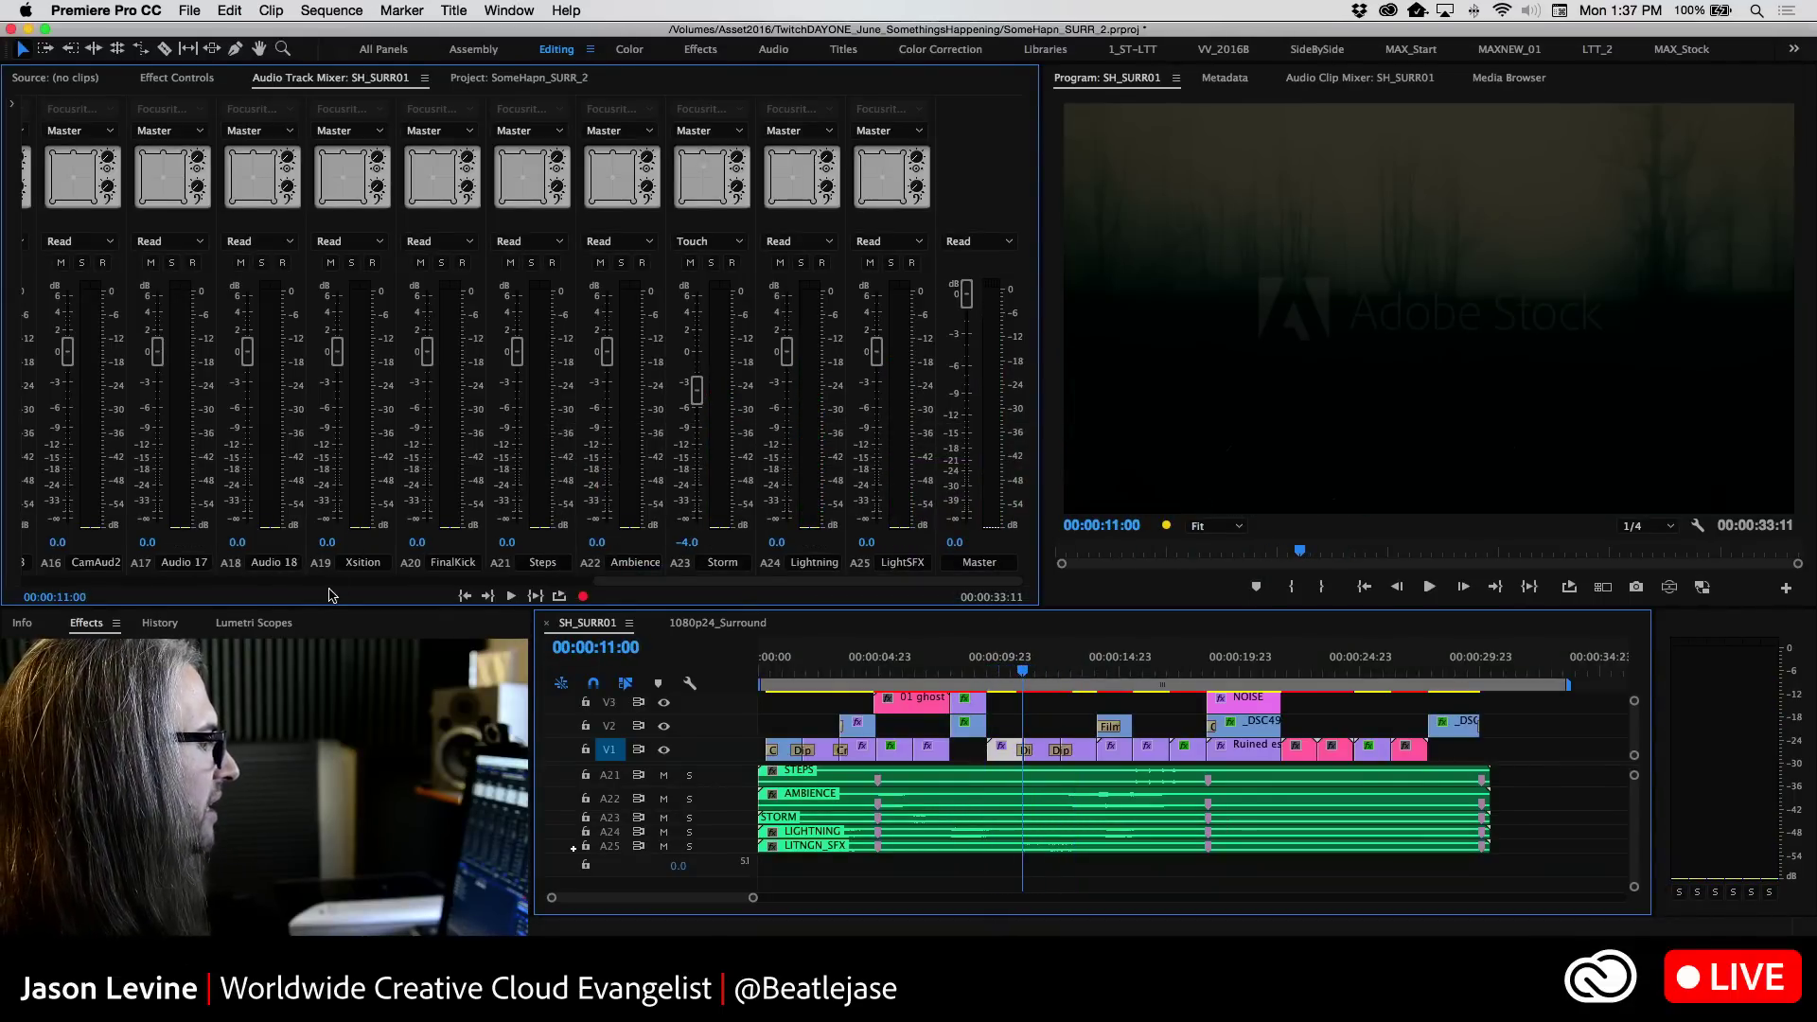
# Solo the FLYSND track, play the fly shot forward and backward around 00:00:11:00 to 00:00:12:19, and remove the solo
pyautogui.hscroll(-10, 275, 588)
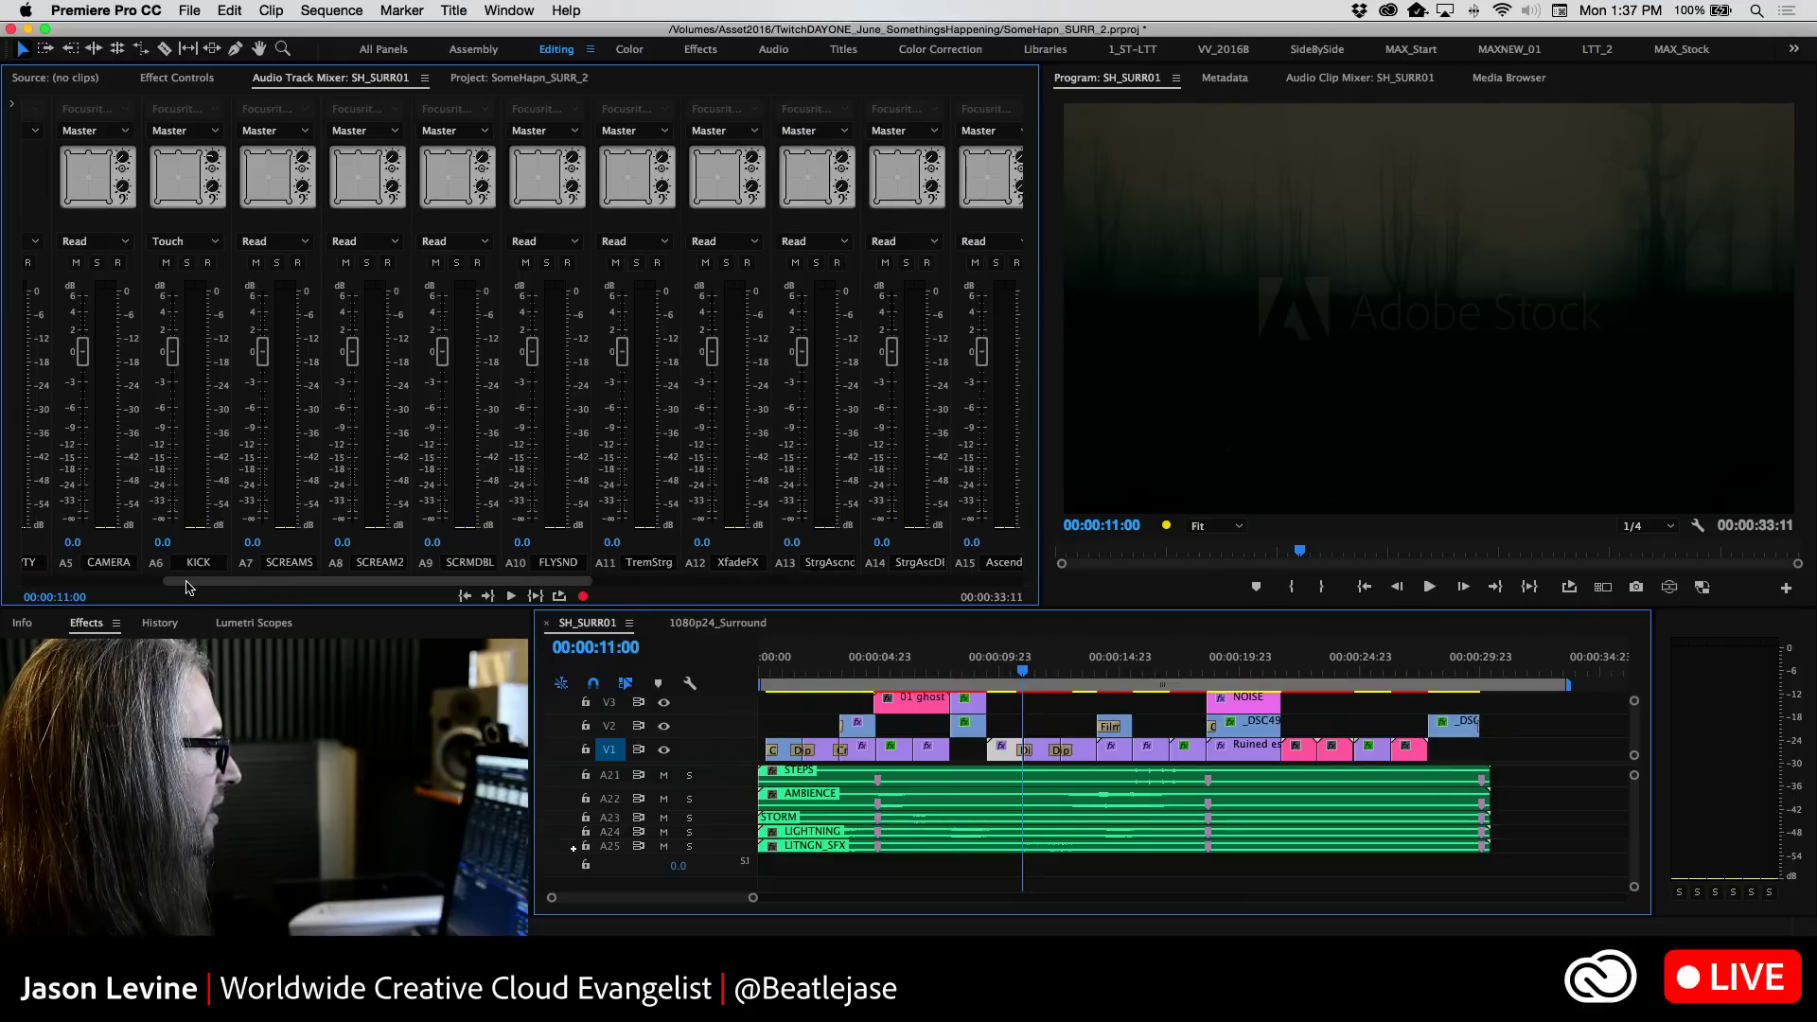
pyautogui.moveTo(186, 586)
pyautogui.mouseDown()
pyautogui.moveTo(63, 588)
pyautogui.moveTo(173, 590)
pyautogui.mouseUp()
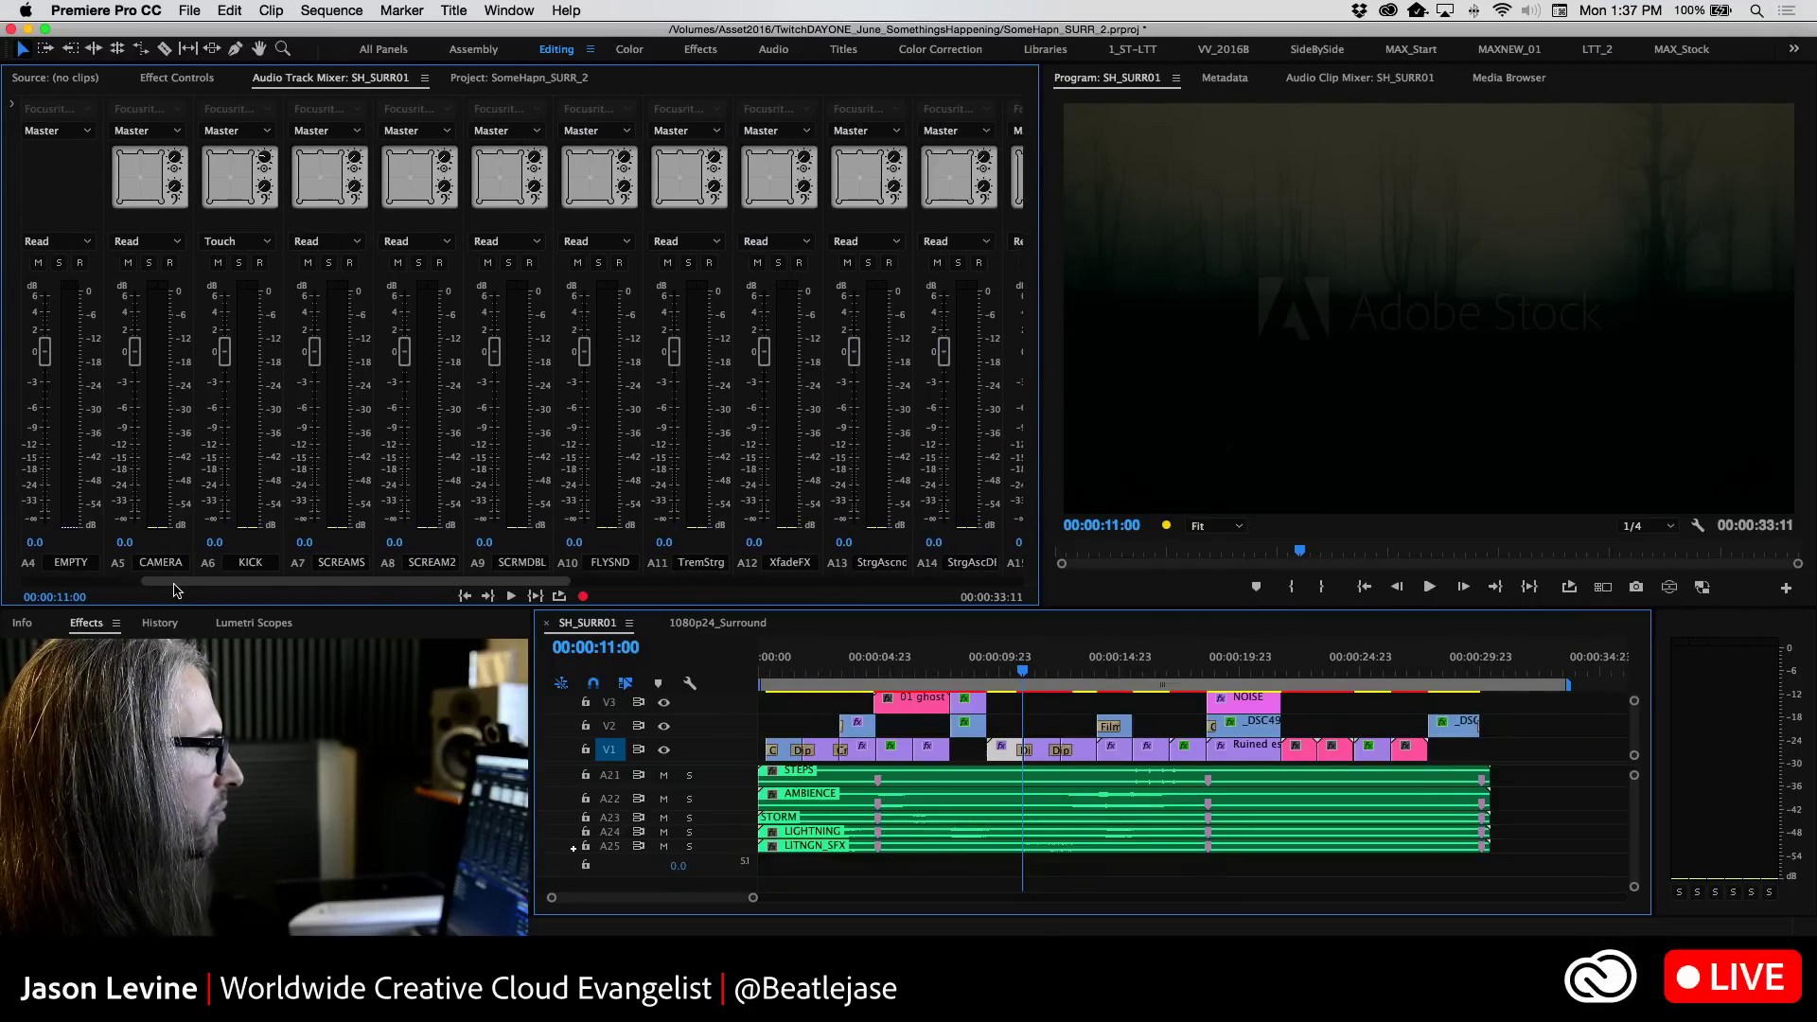
pyautogui.click(598, 263)
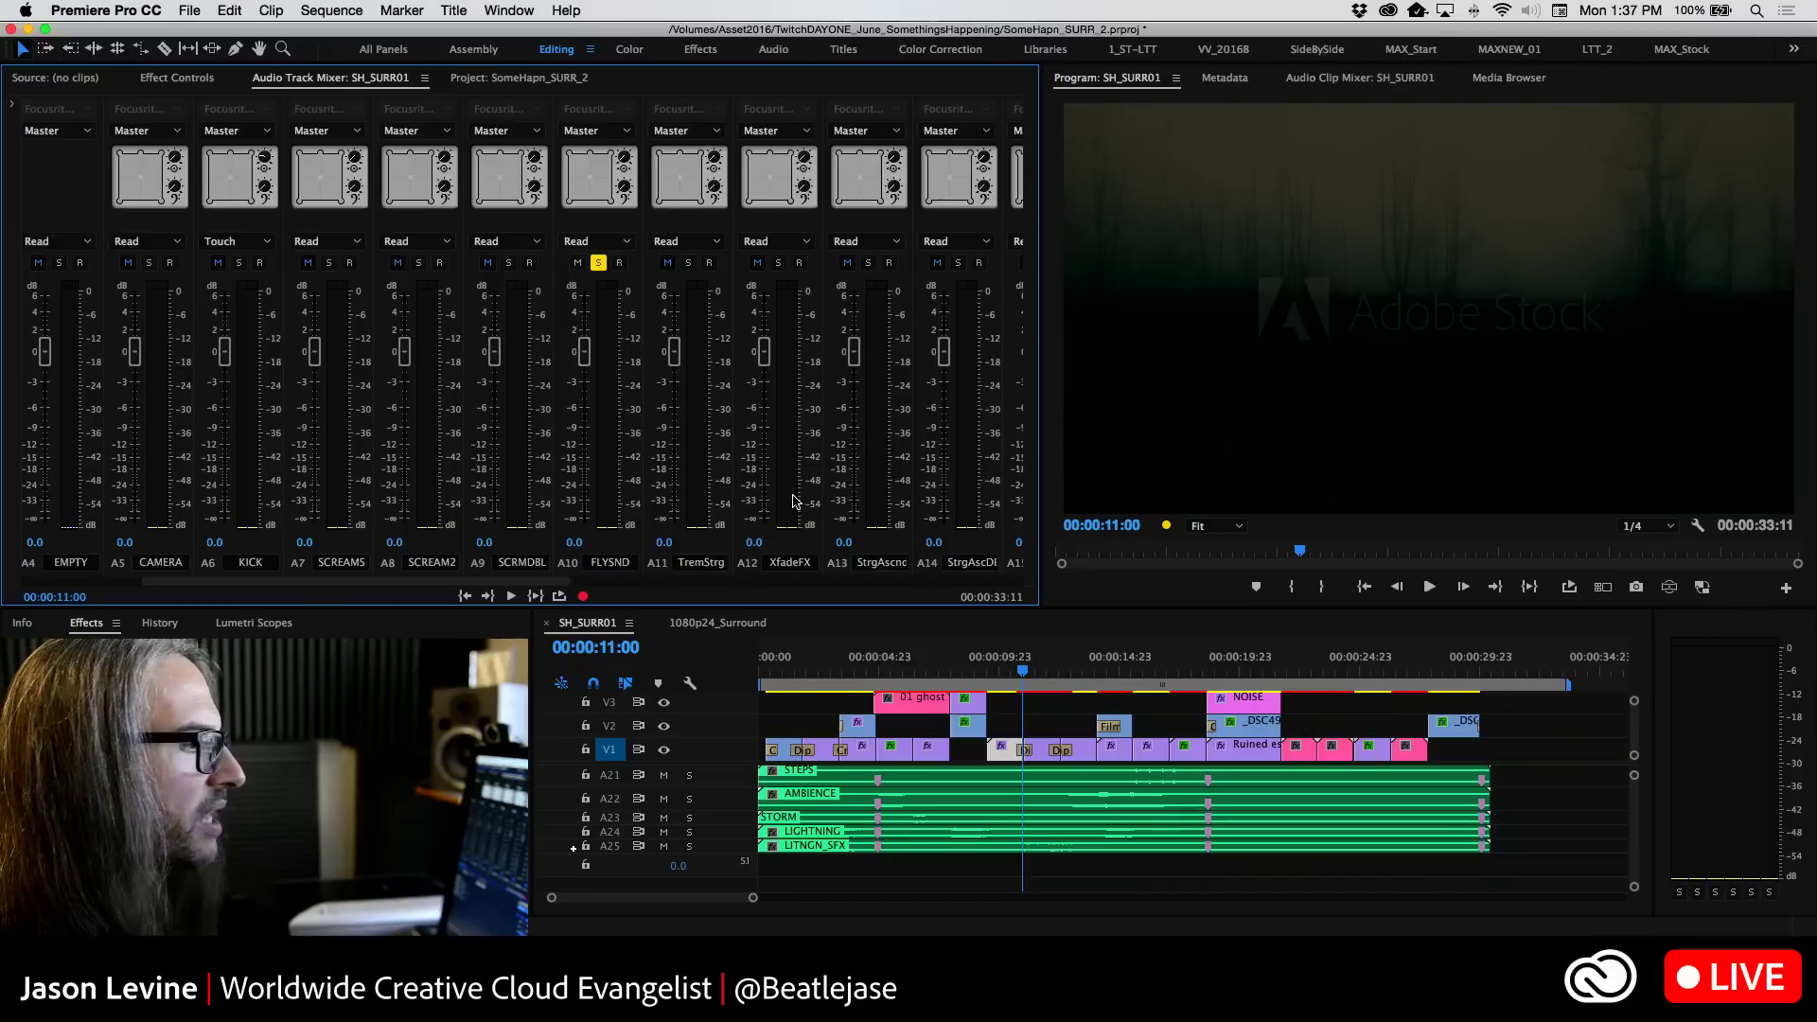
pyautogui.press('space')
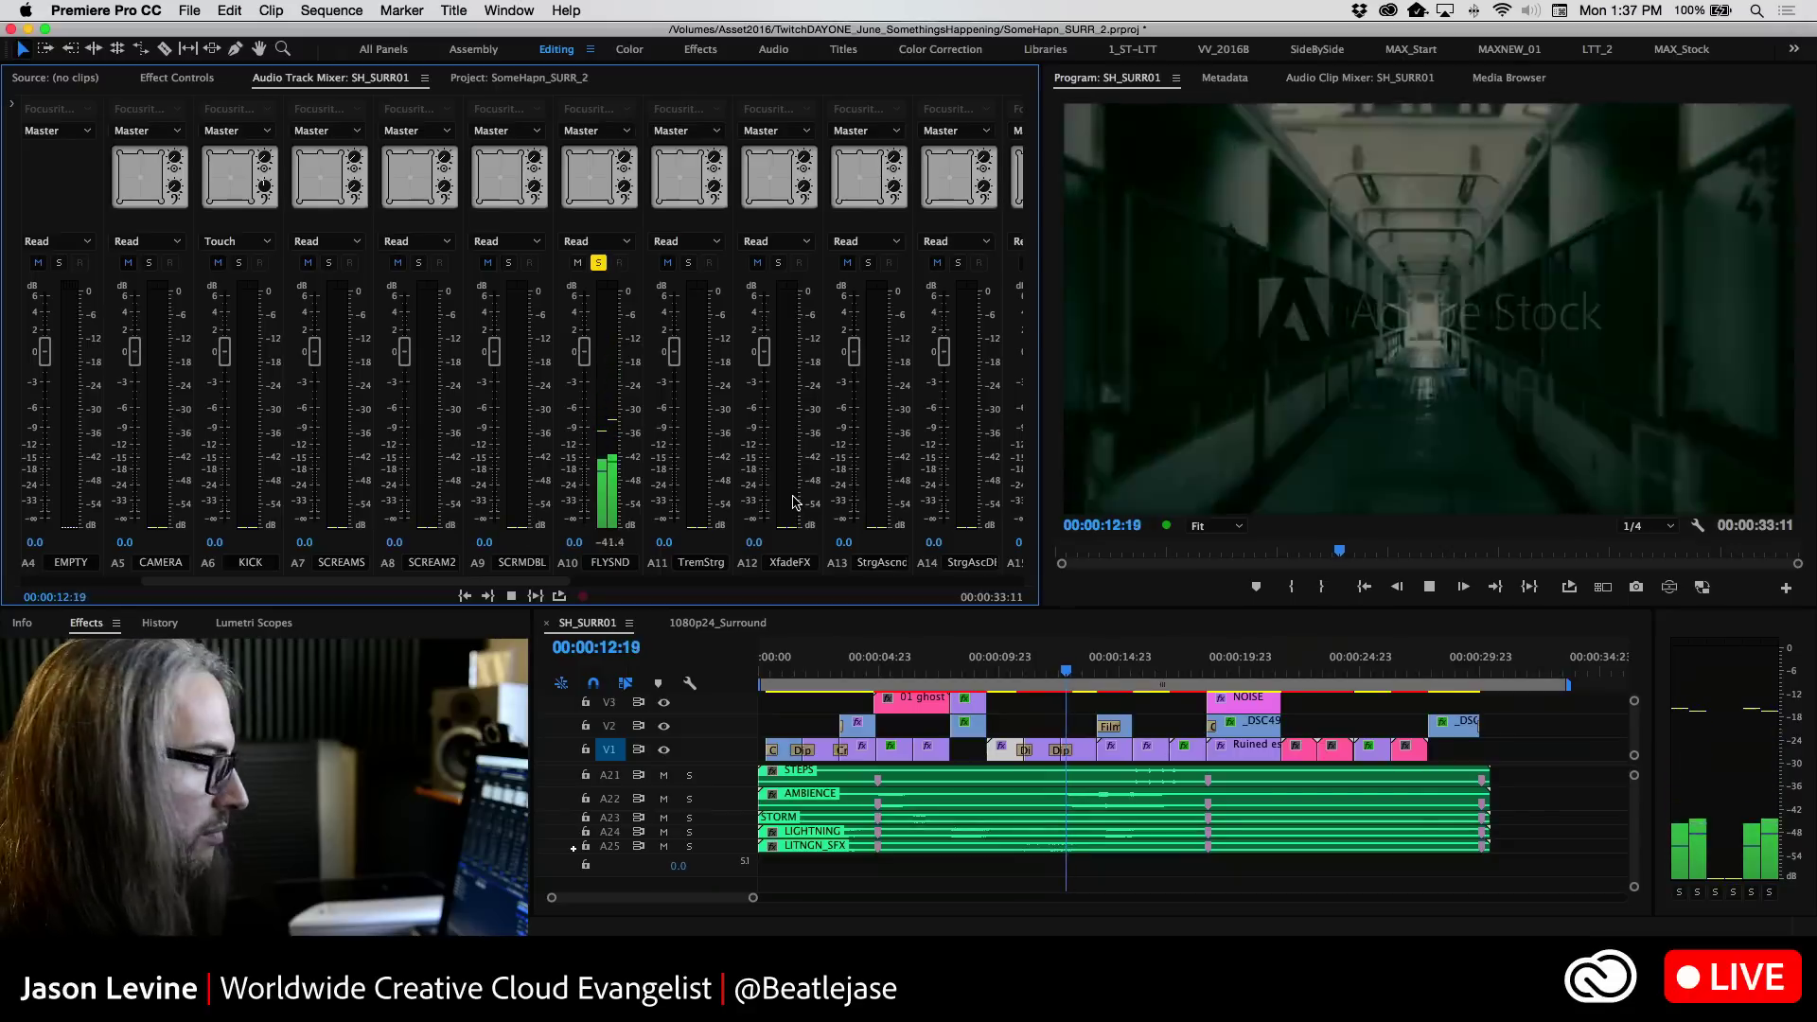
pyautogui.press('space')
pyautogui.press('space')
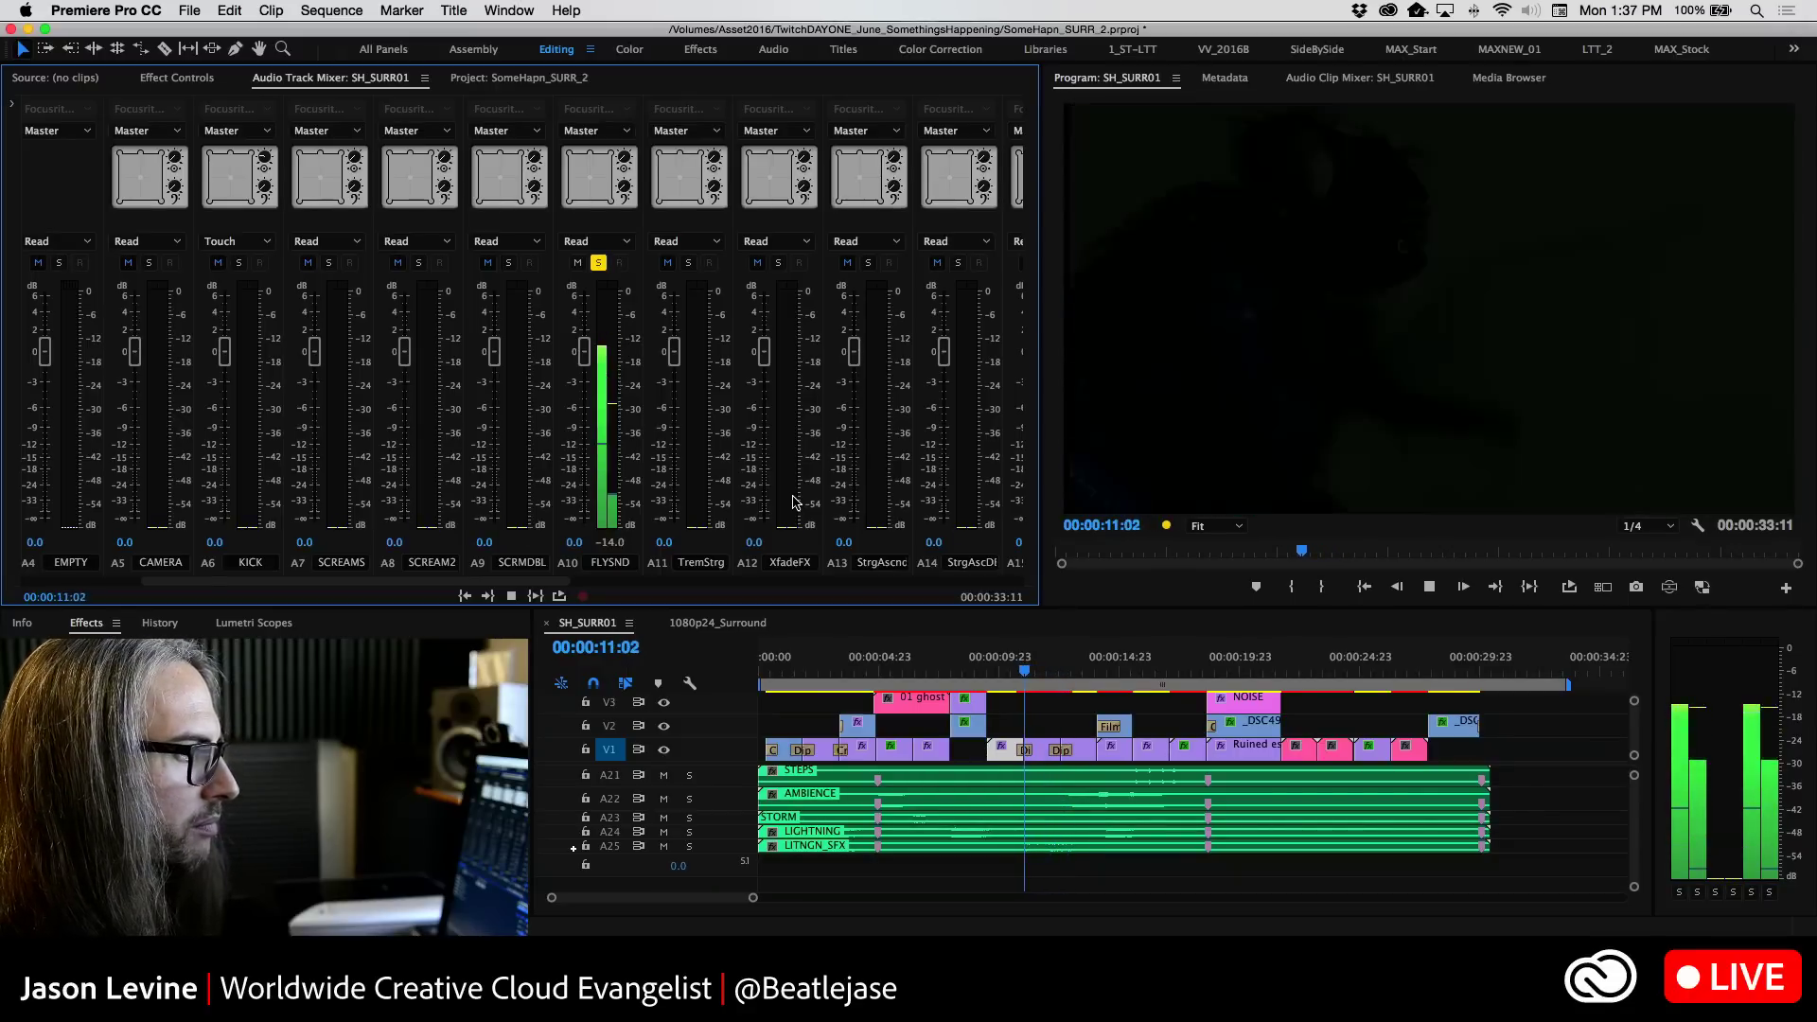
pyautogui.press('j')
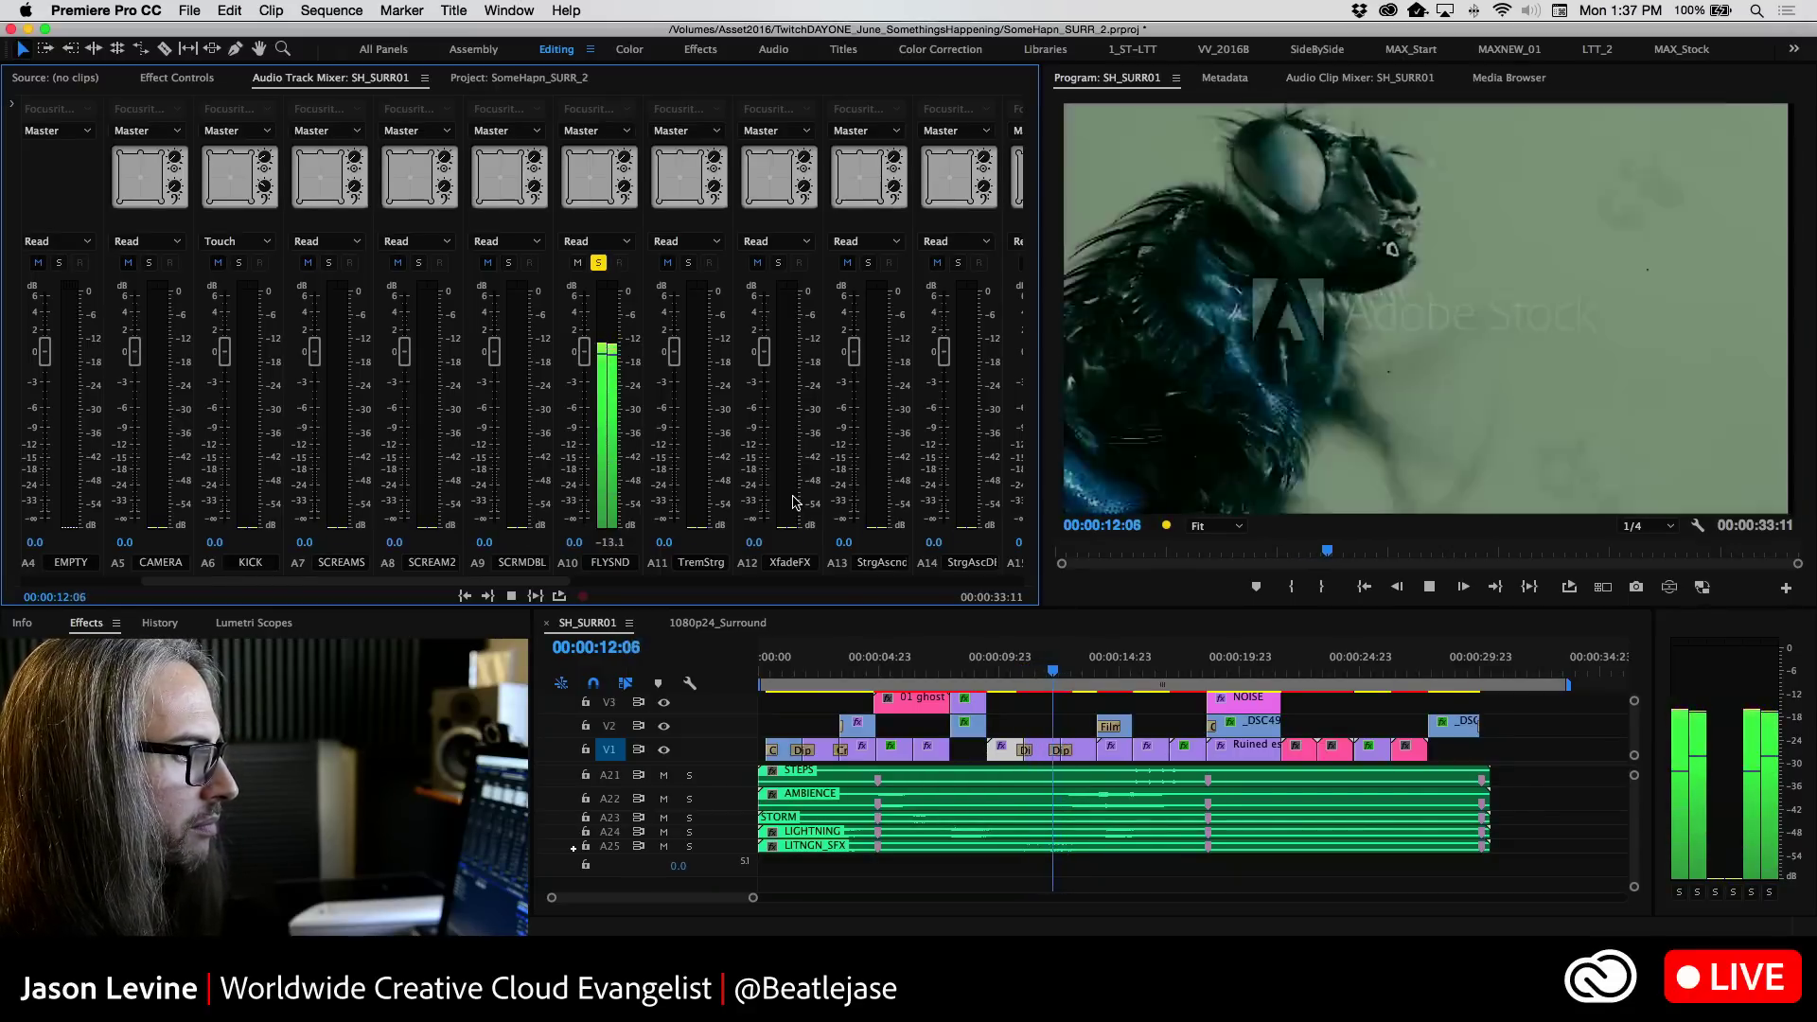
pyautogui.press('l')
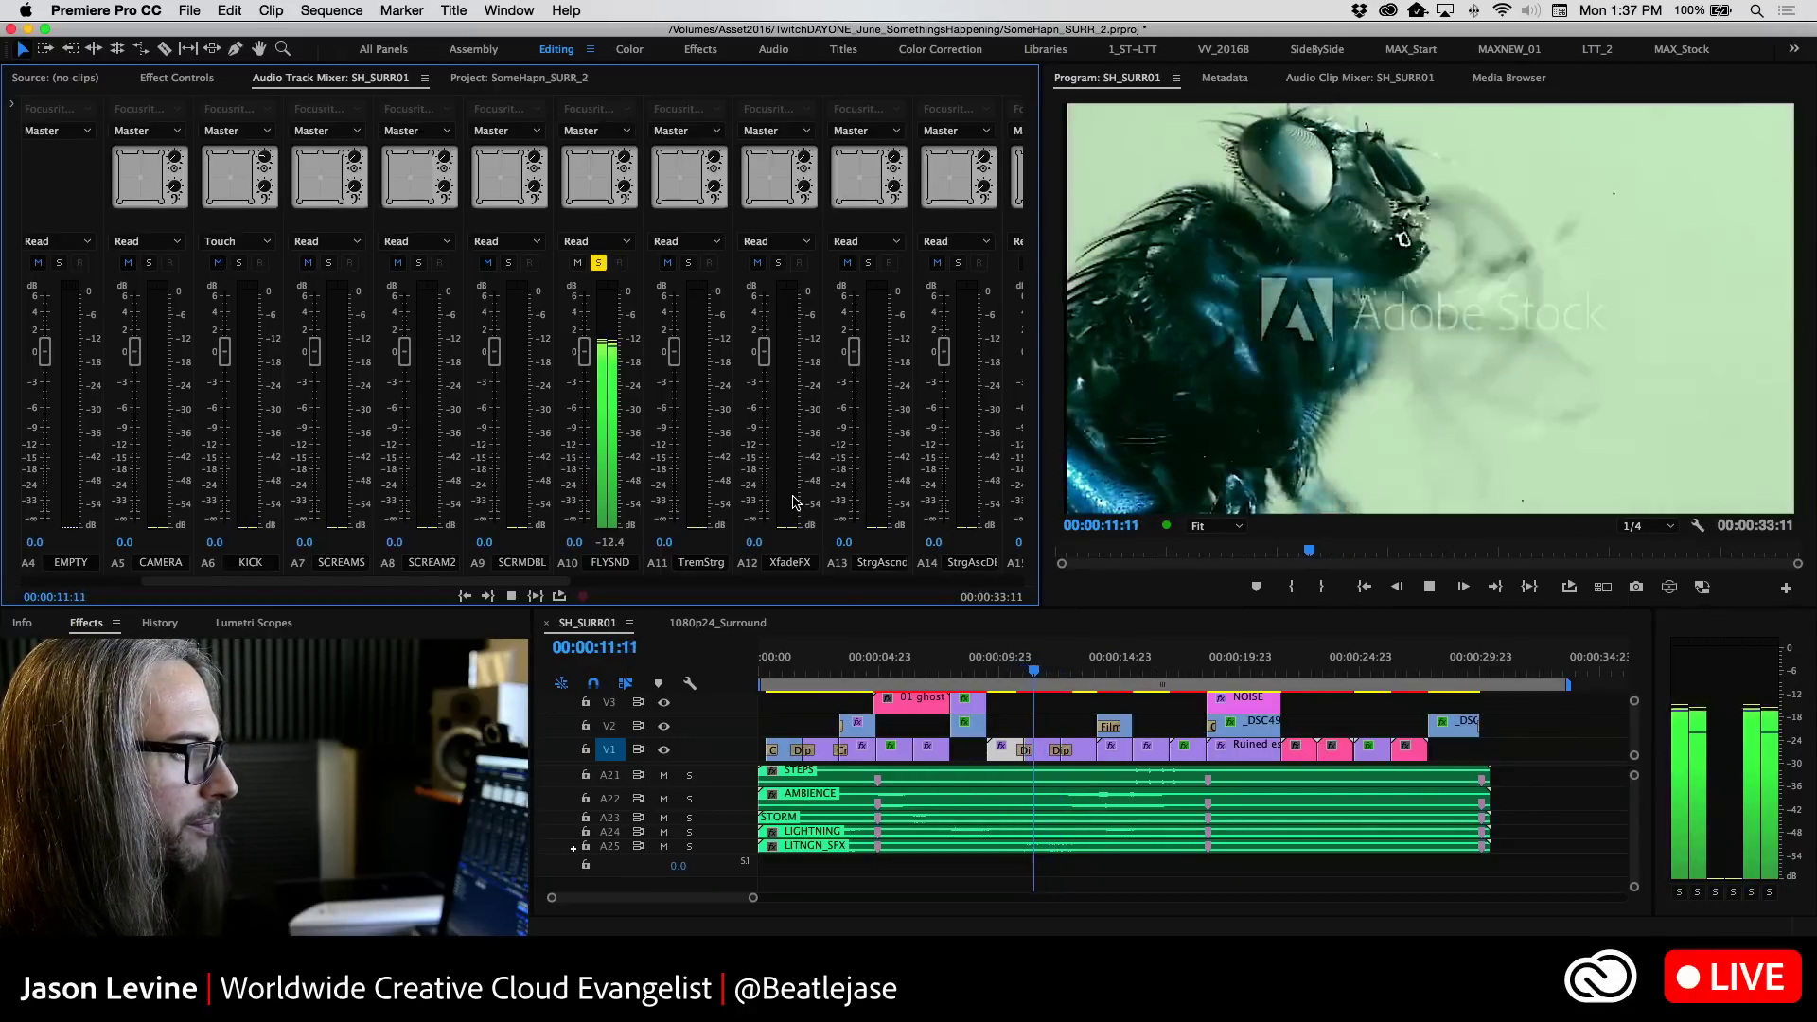
pyautogui.press('k')
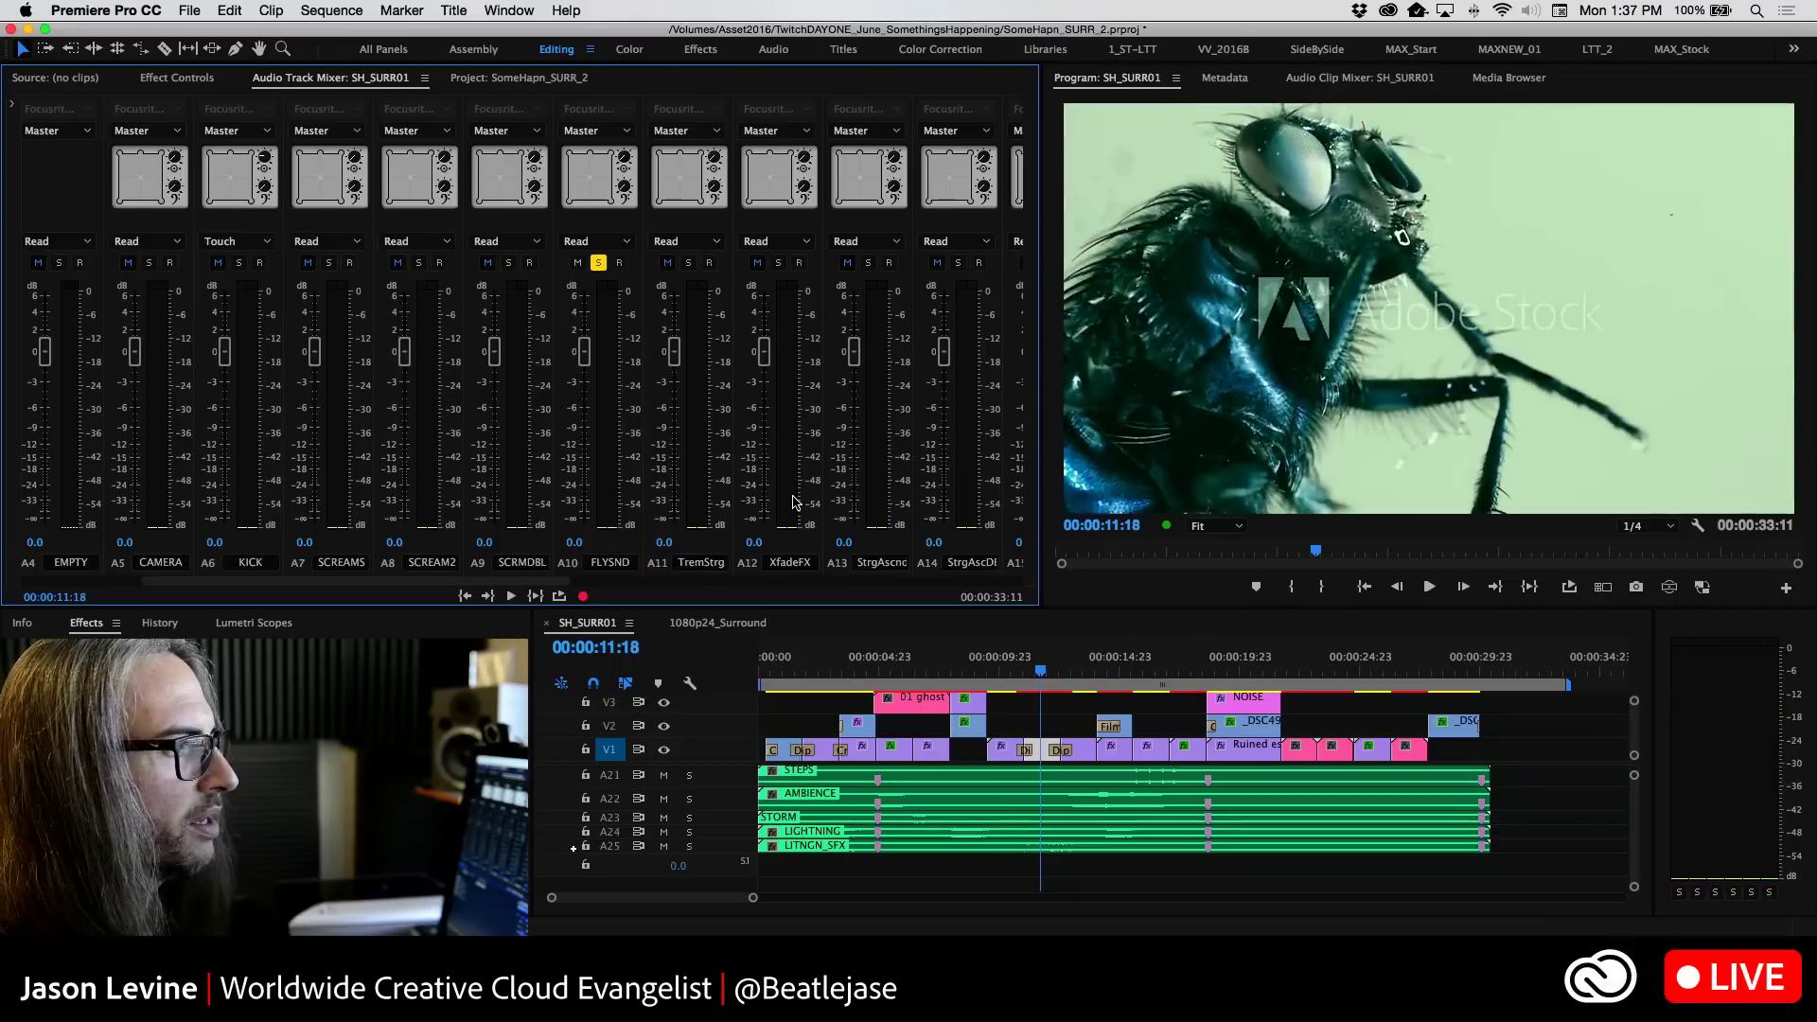
pyautogui.click(598, 263)
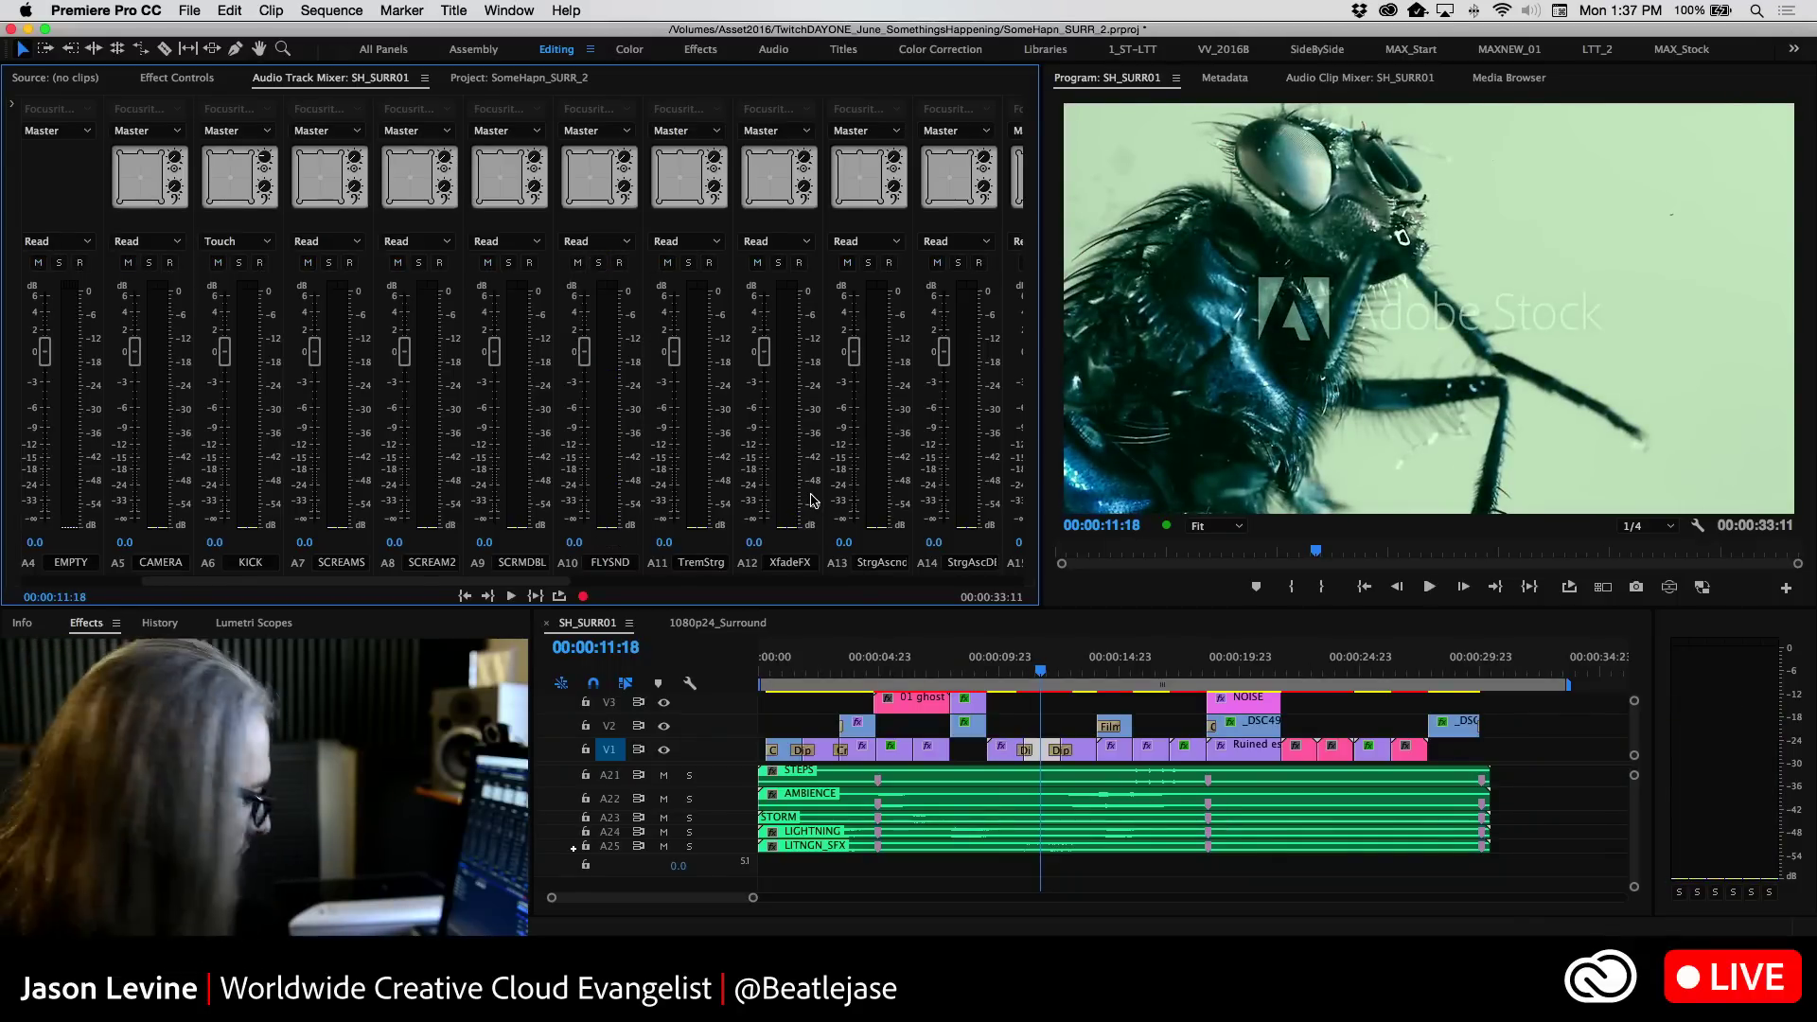
# Switch to Adobe Audition and bring up the video preview for the SH_SURR_YTLIVE multitrack session
pyautogui.press('super+Tab')
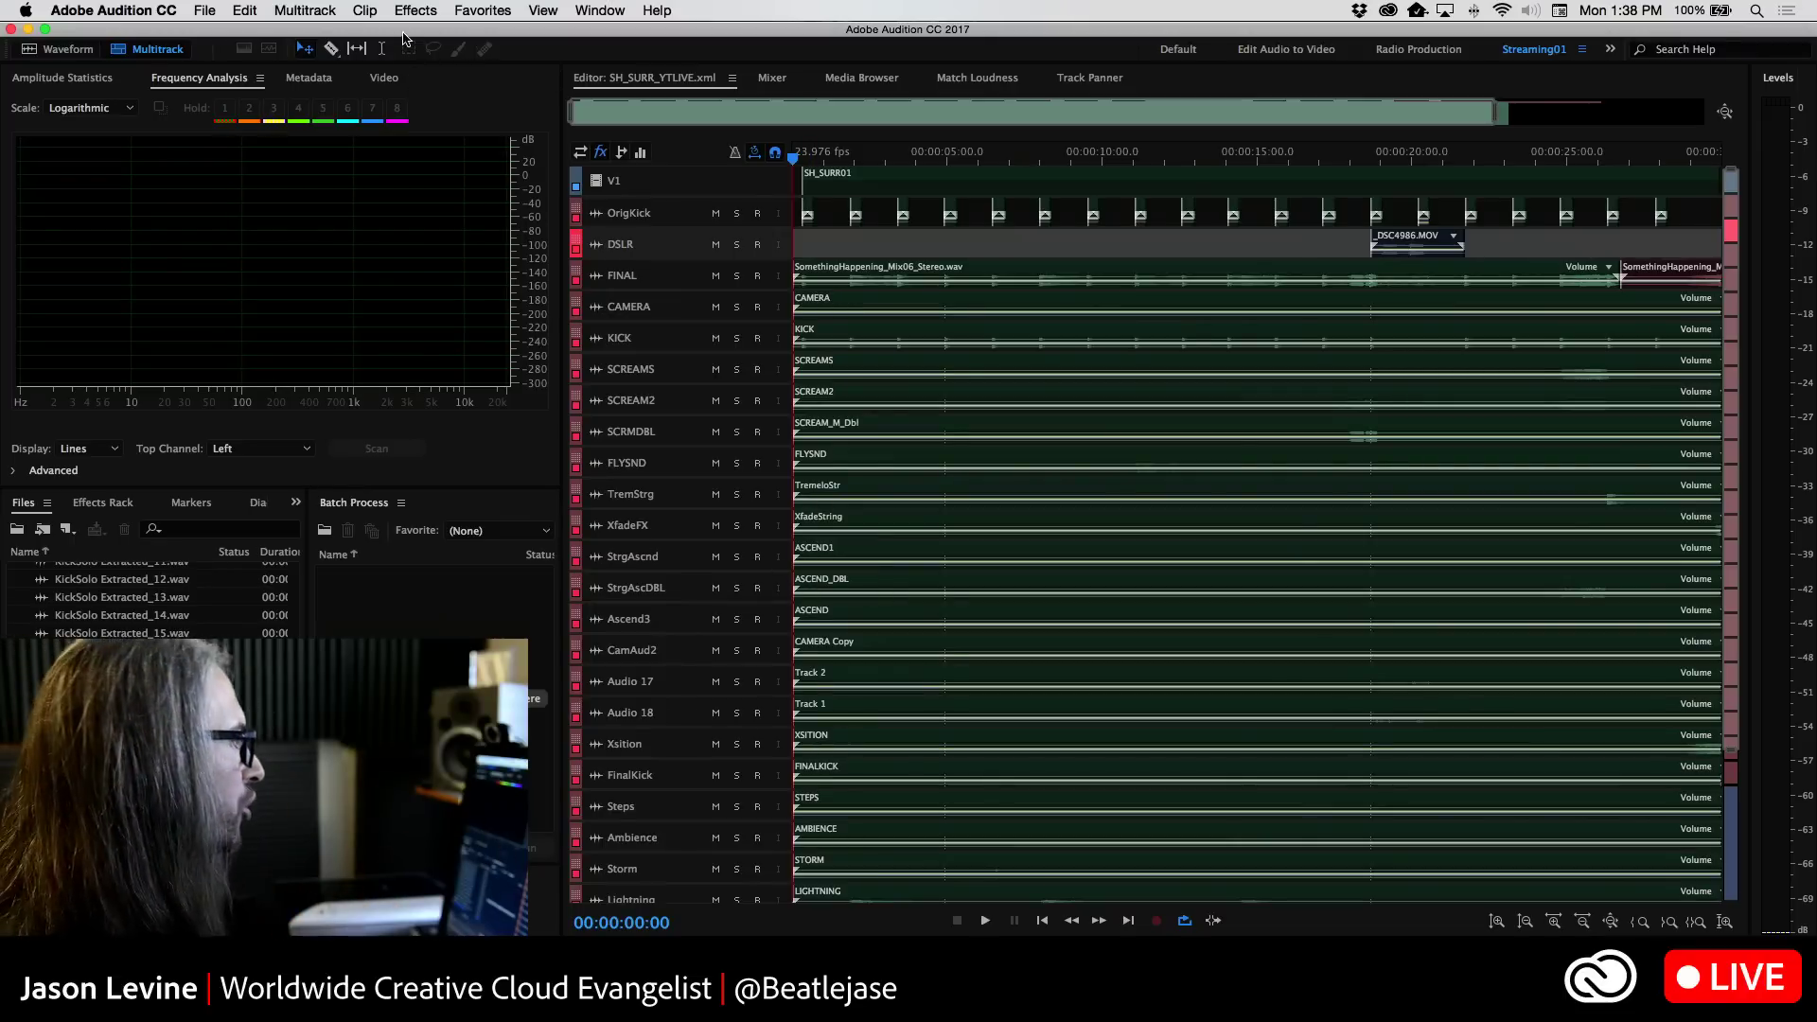
pyautogui.click(385, 79)
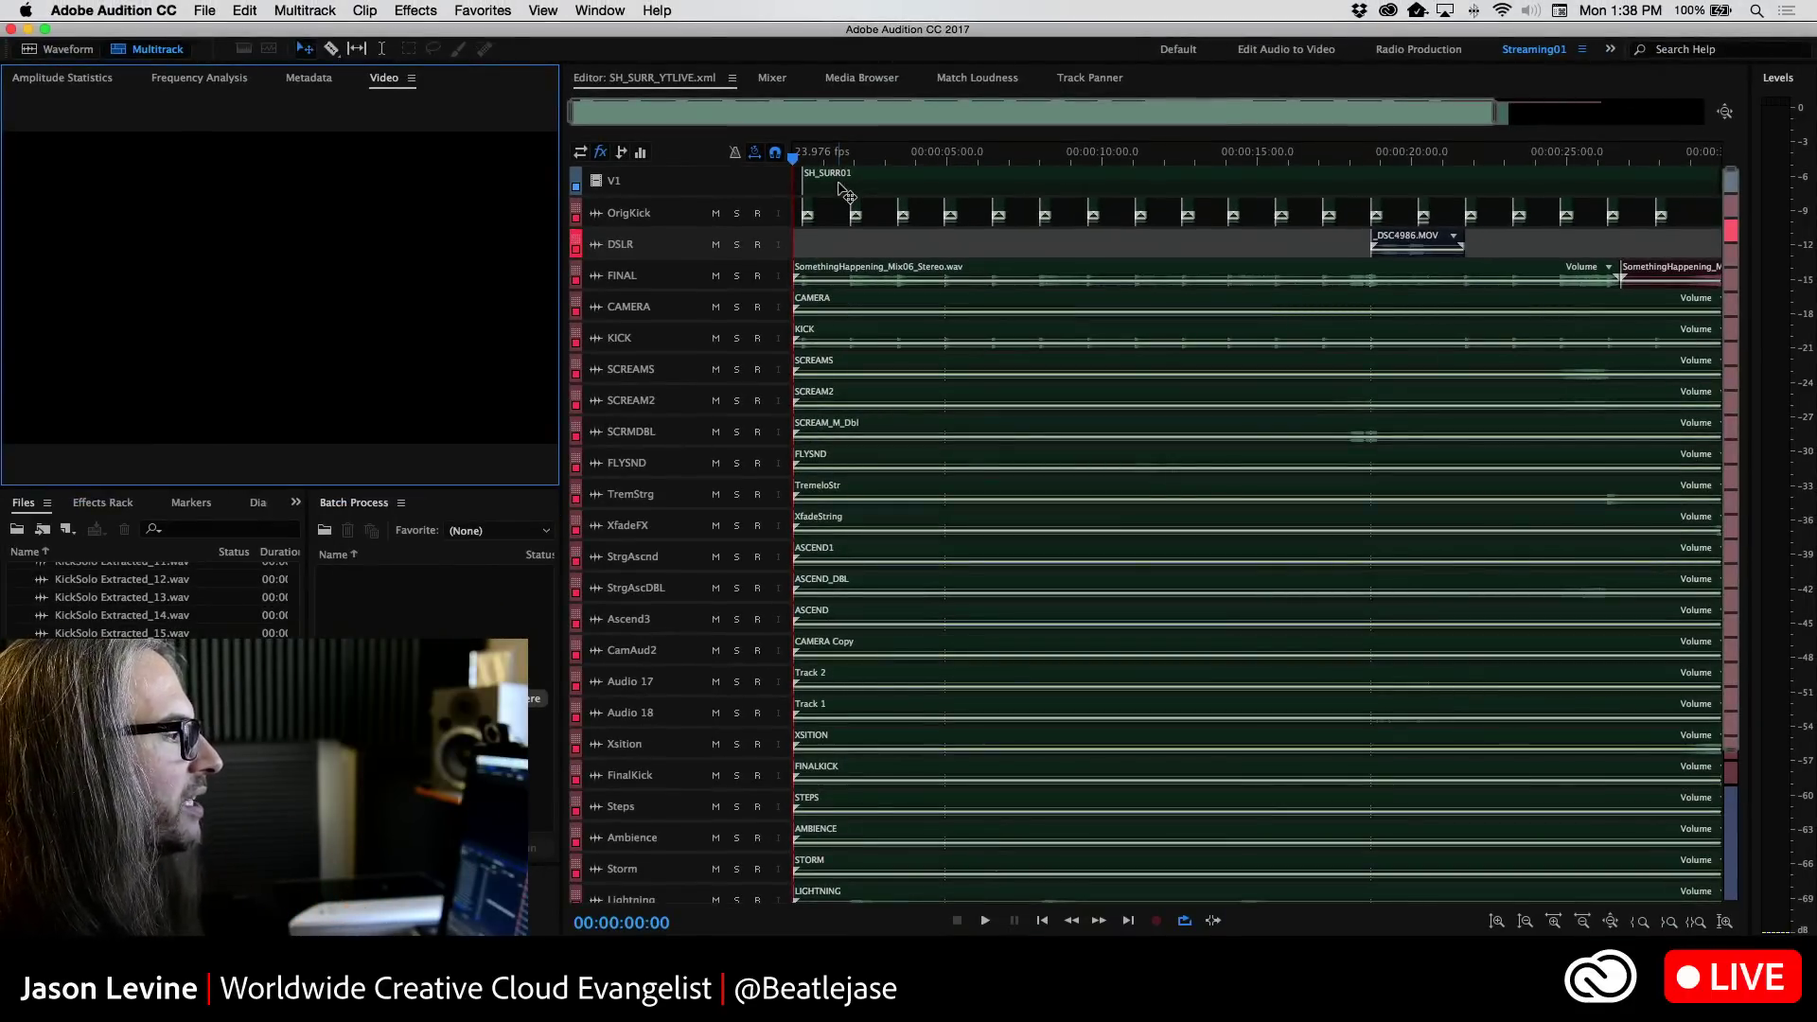
# Play the opening of the session, stop it, and examine the scaling and resolution options of the video preview
pyautogui.press('space')
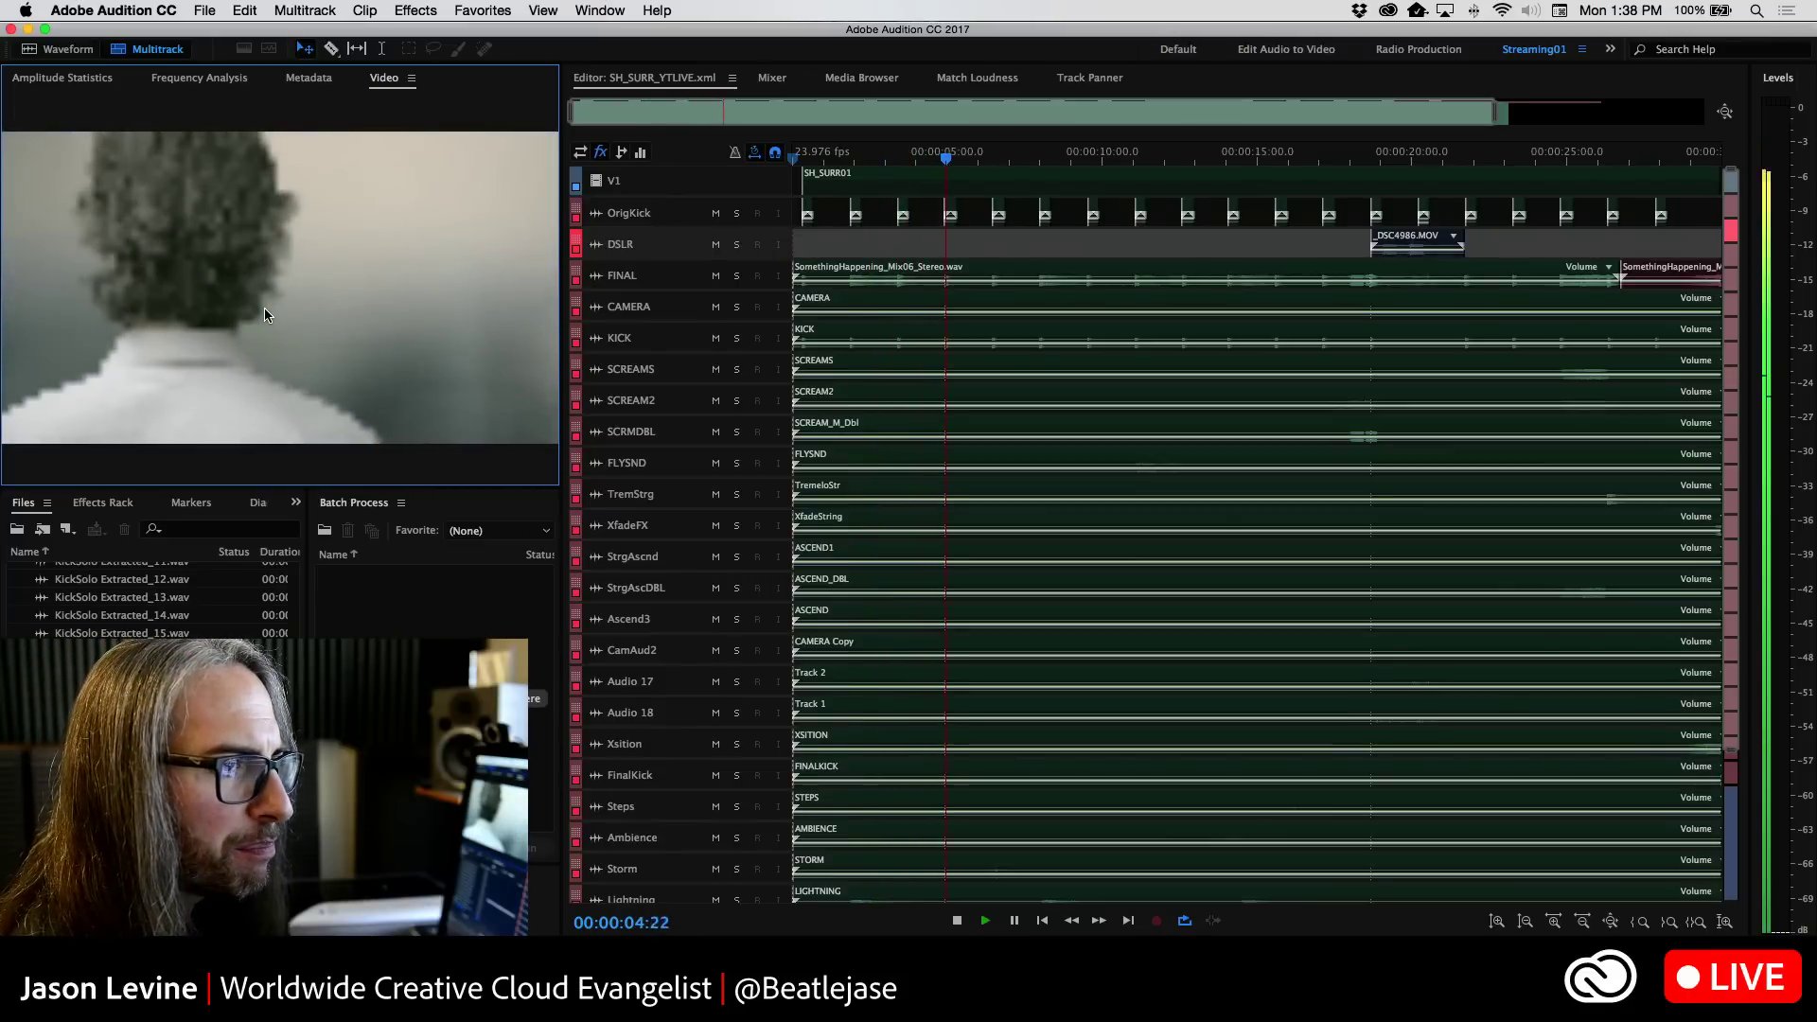
pyautogui.rightClick(372, 238)
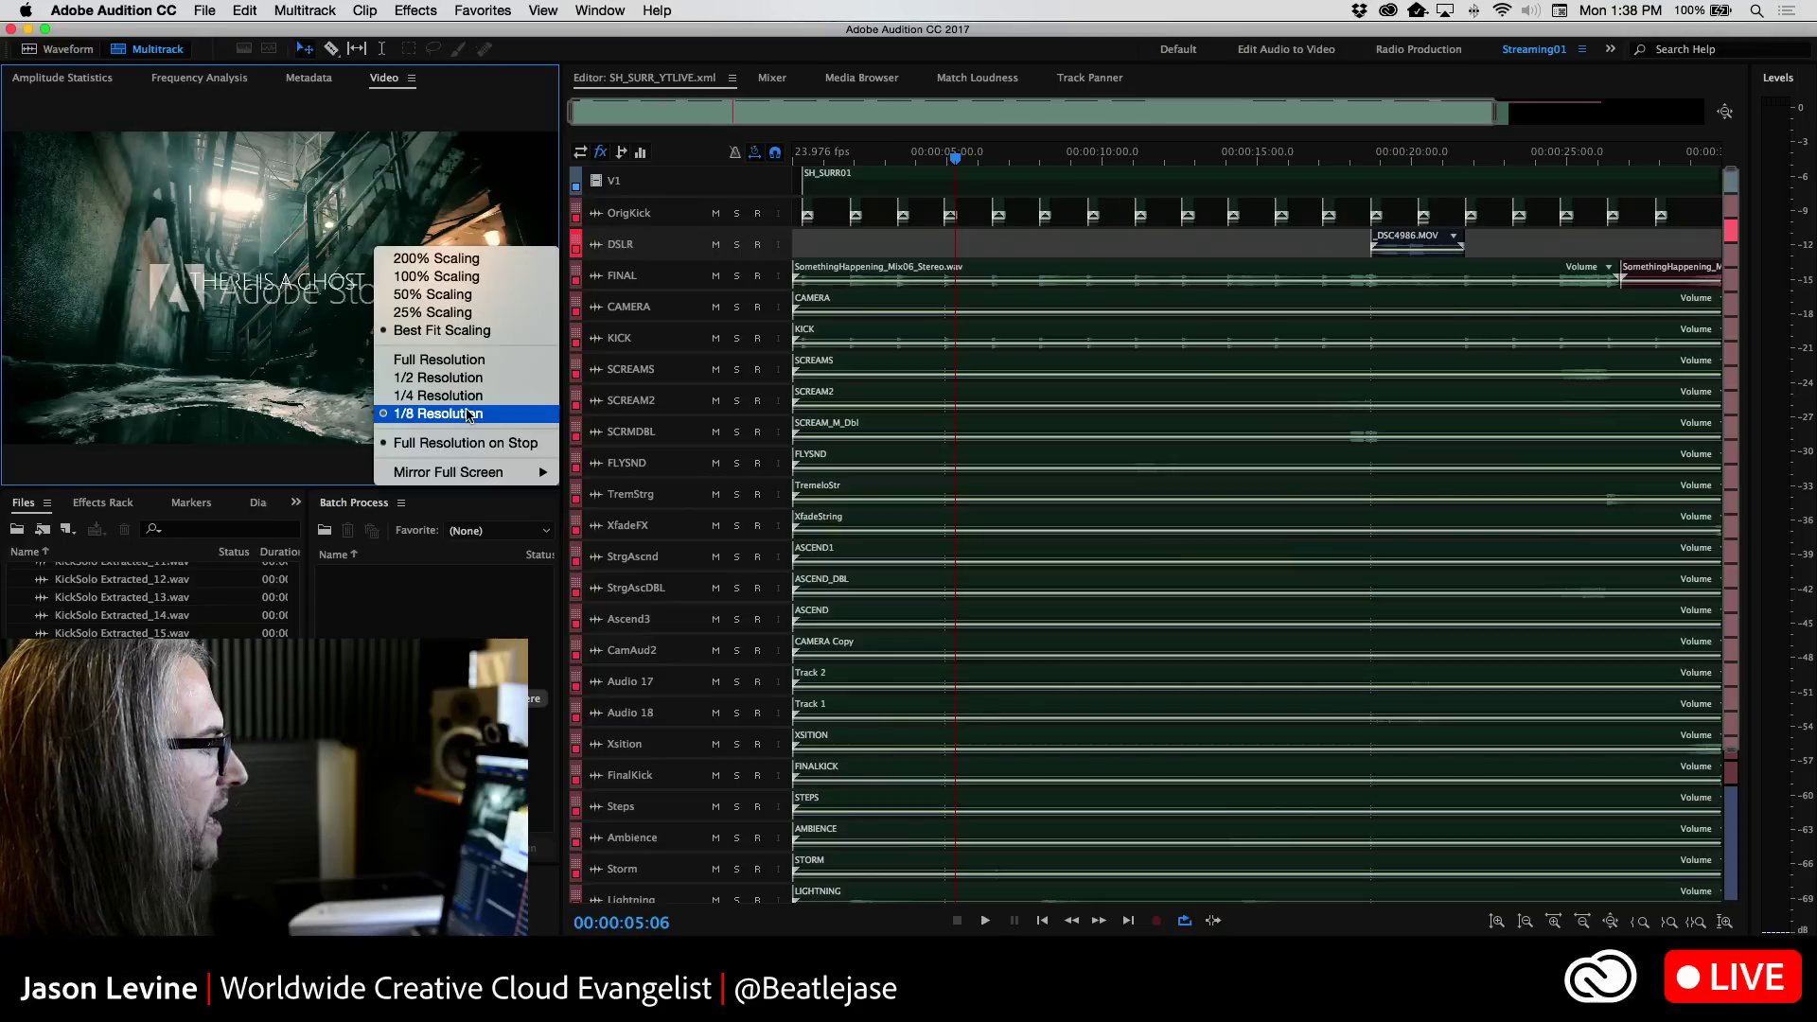
pyautogui.click(490, 76)
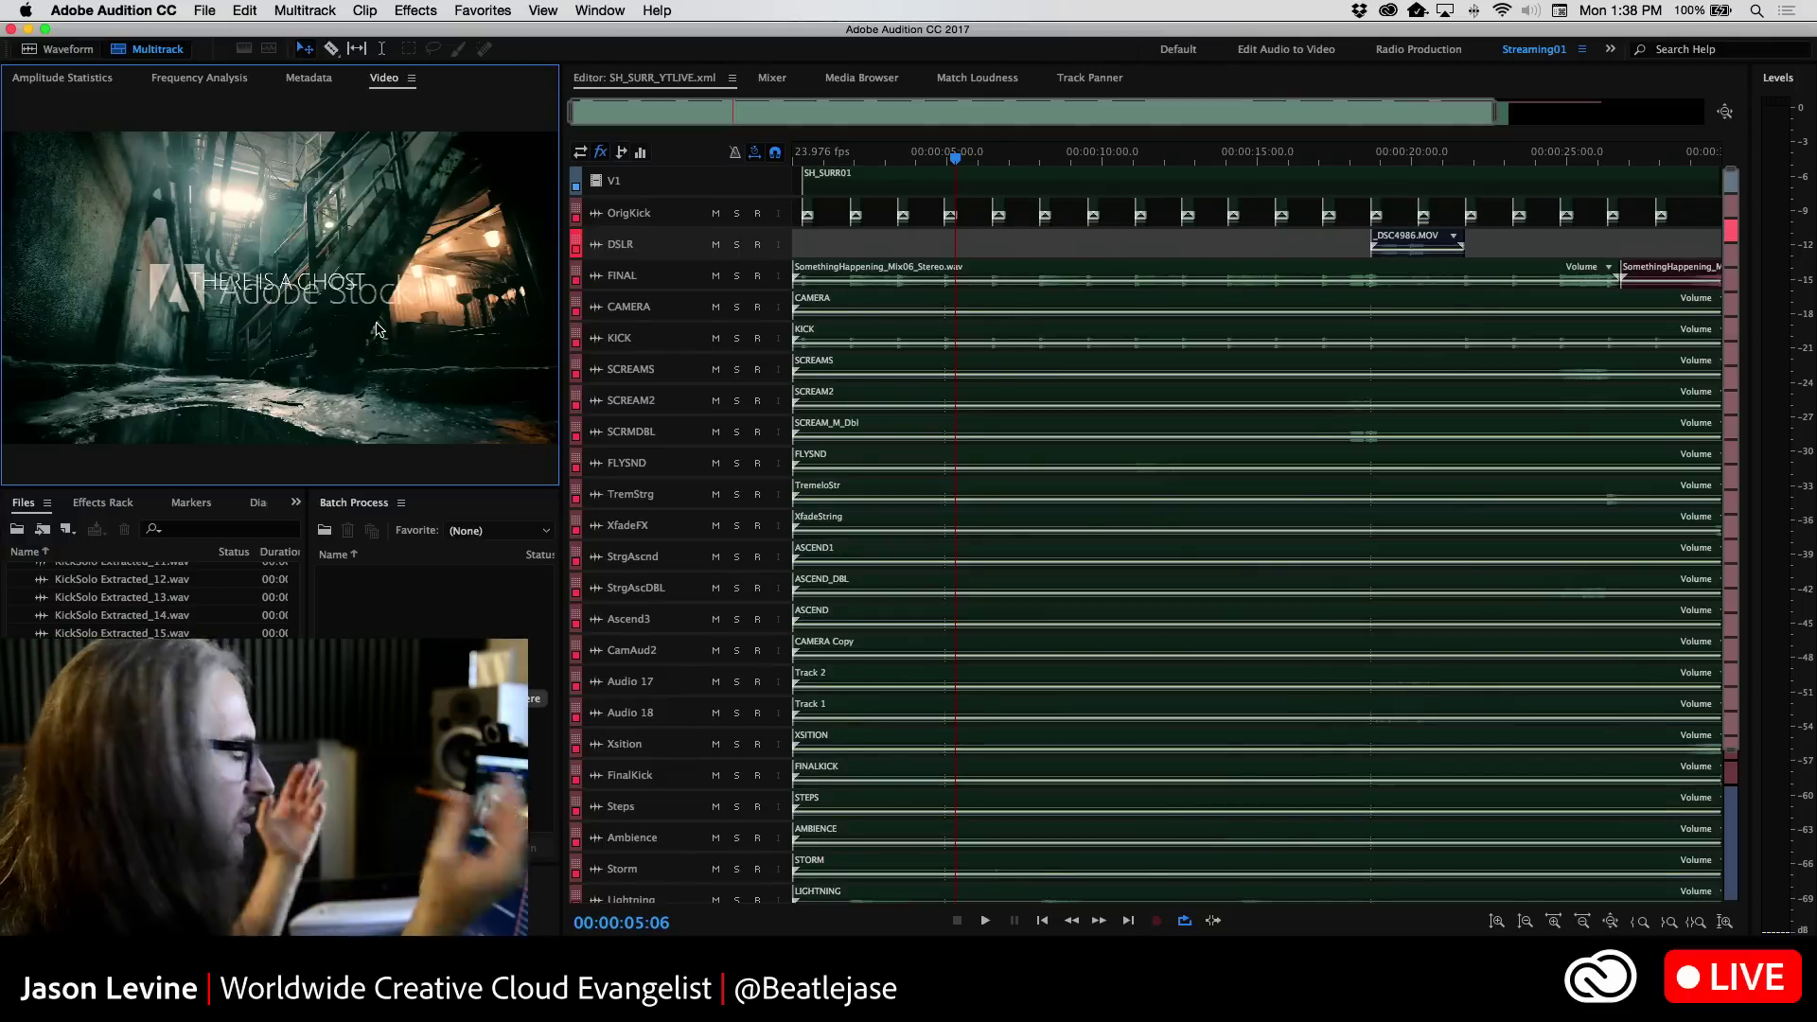
pyautogui.rightClick(181, 243)
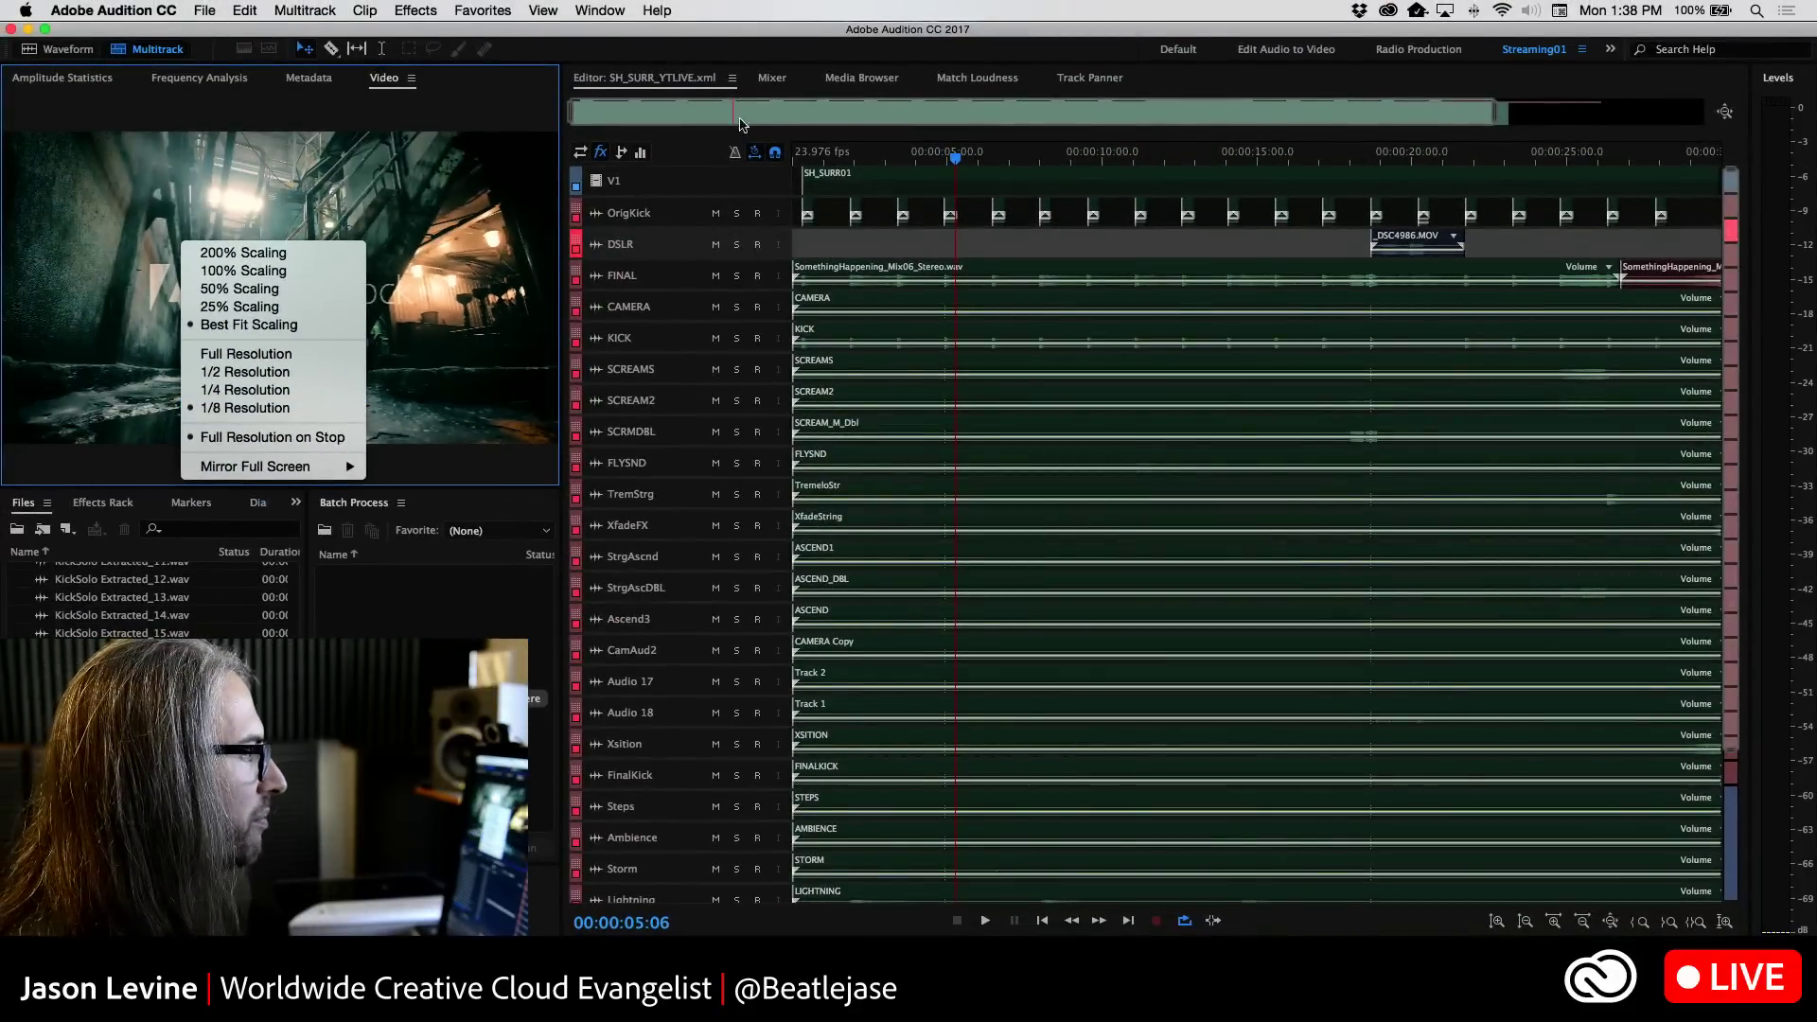
pyautogui.click(784, 61)
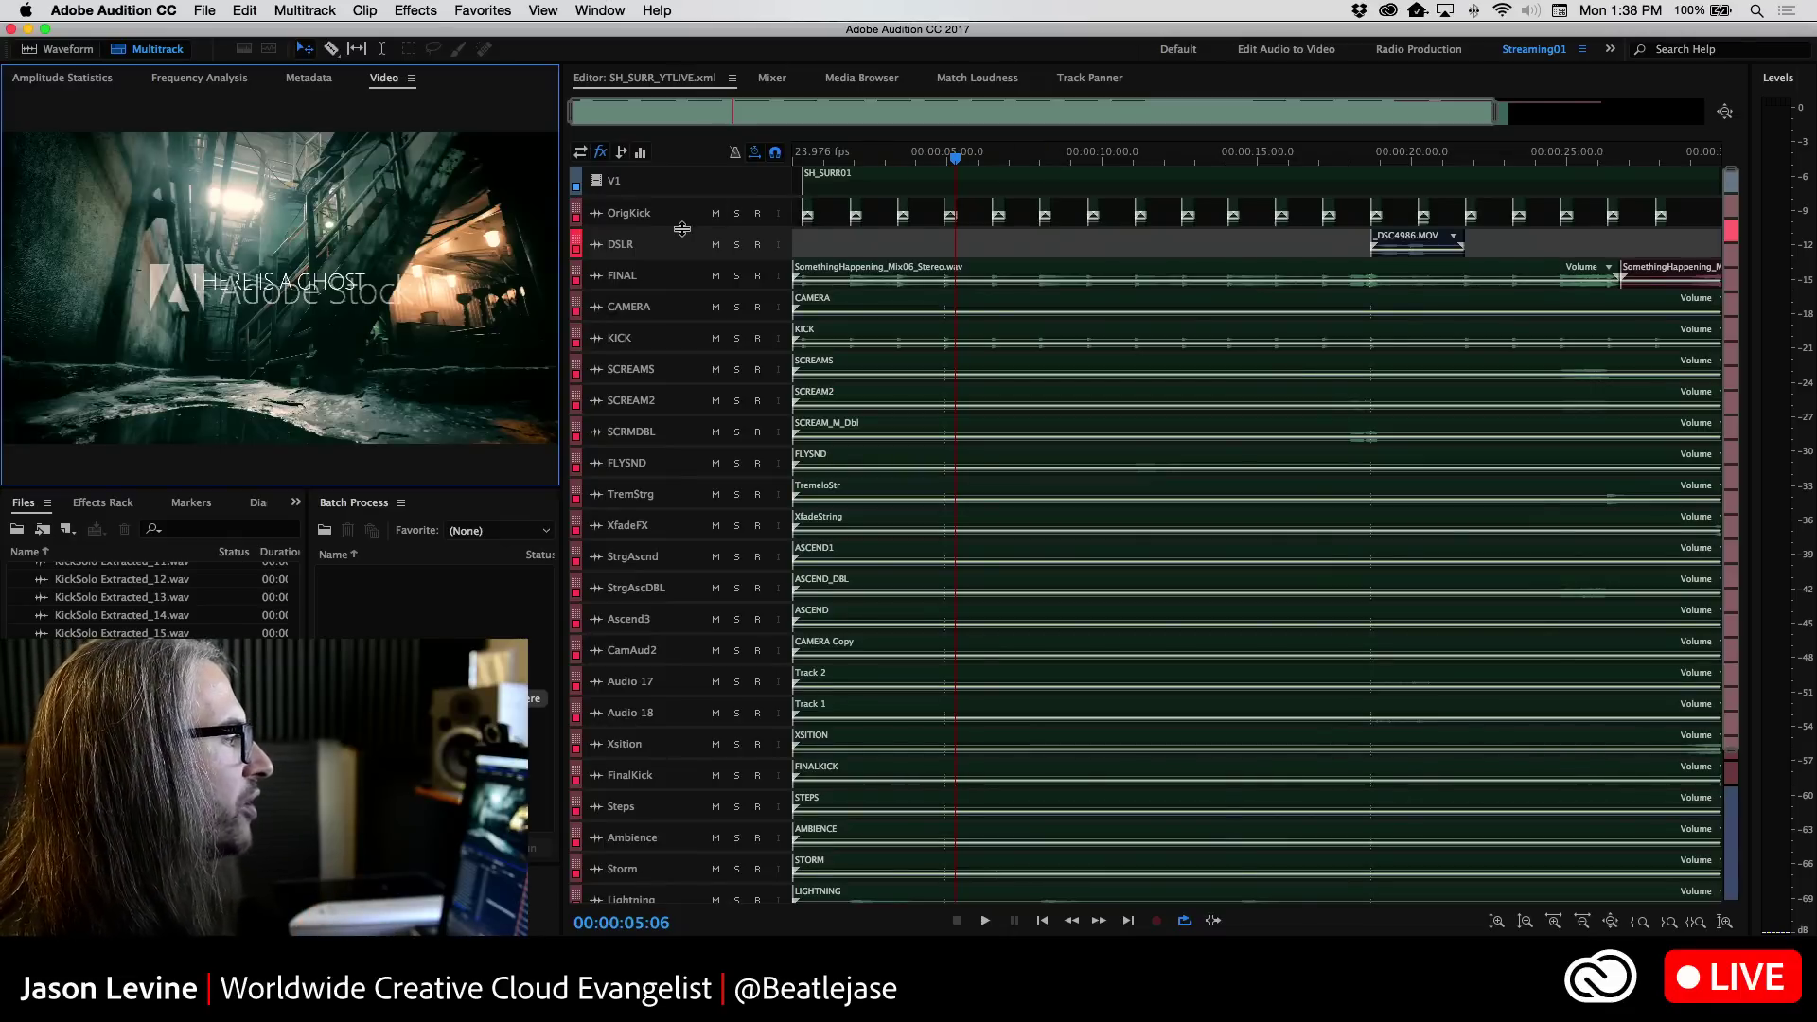
# Look over the session's channel strips in the Mixer and return to the multitrack editor
pyautogui.moveTo(682, 229)
pyautogui.mouseDown()
pyautogui.moveTo(690, 407)
pyautogui.moveTo(694, 217)
pyautogui.mouseUp()
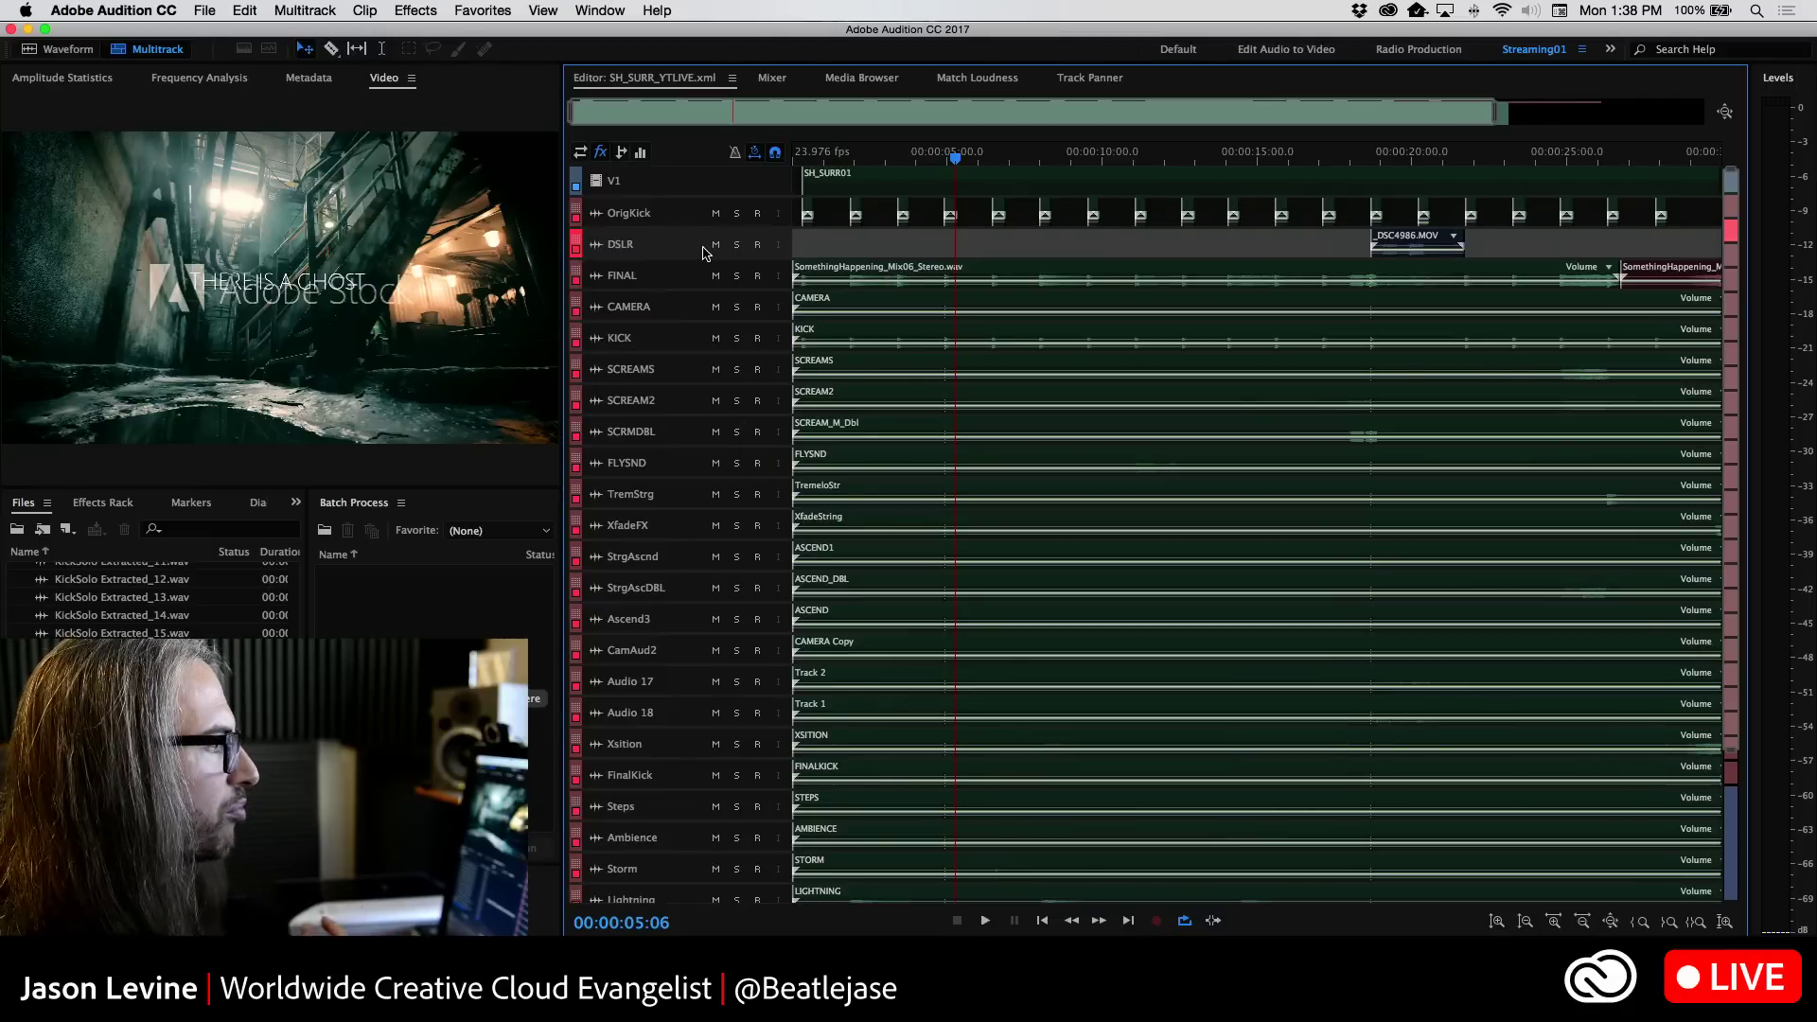
pyautogui.click(772, 79)
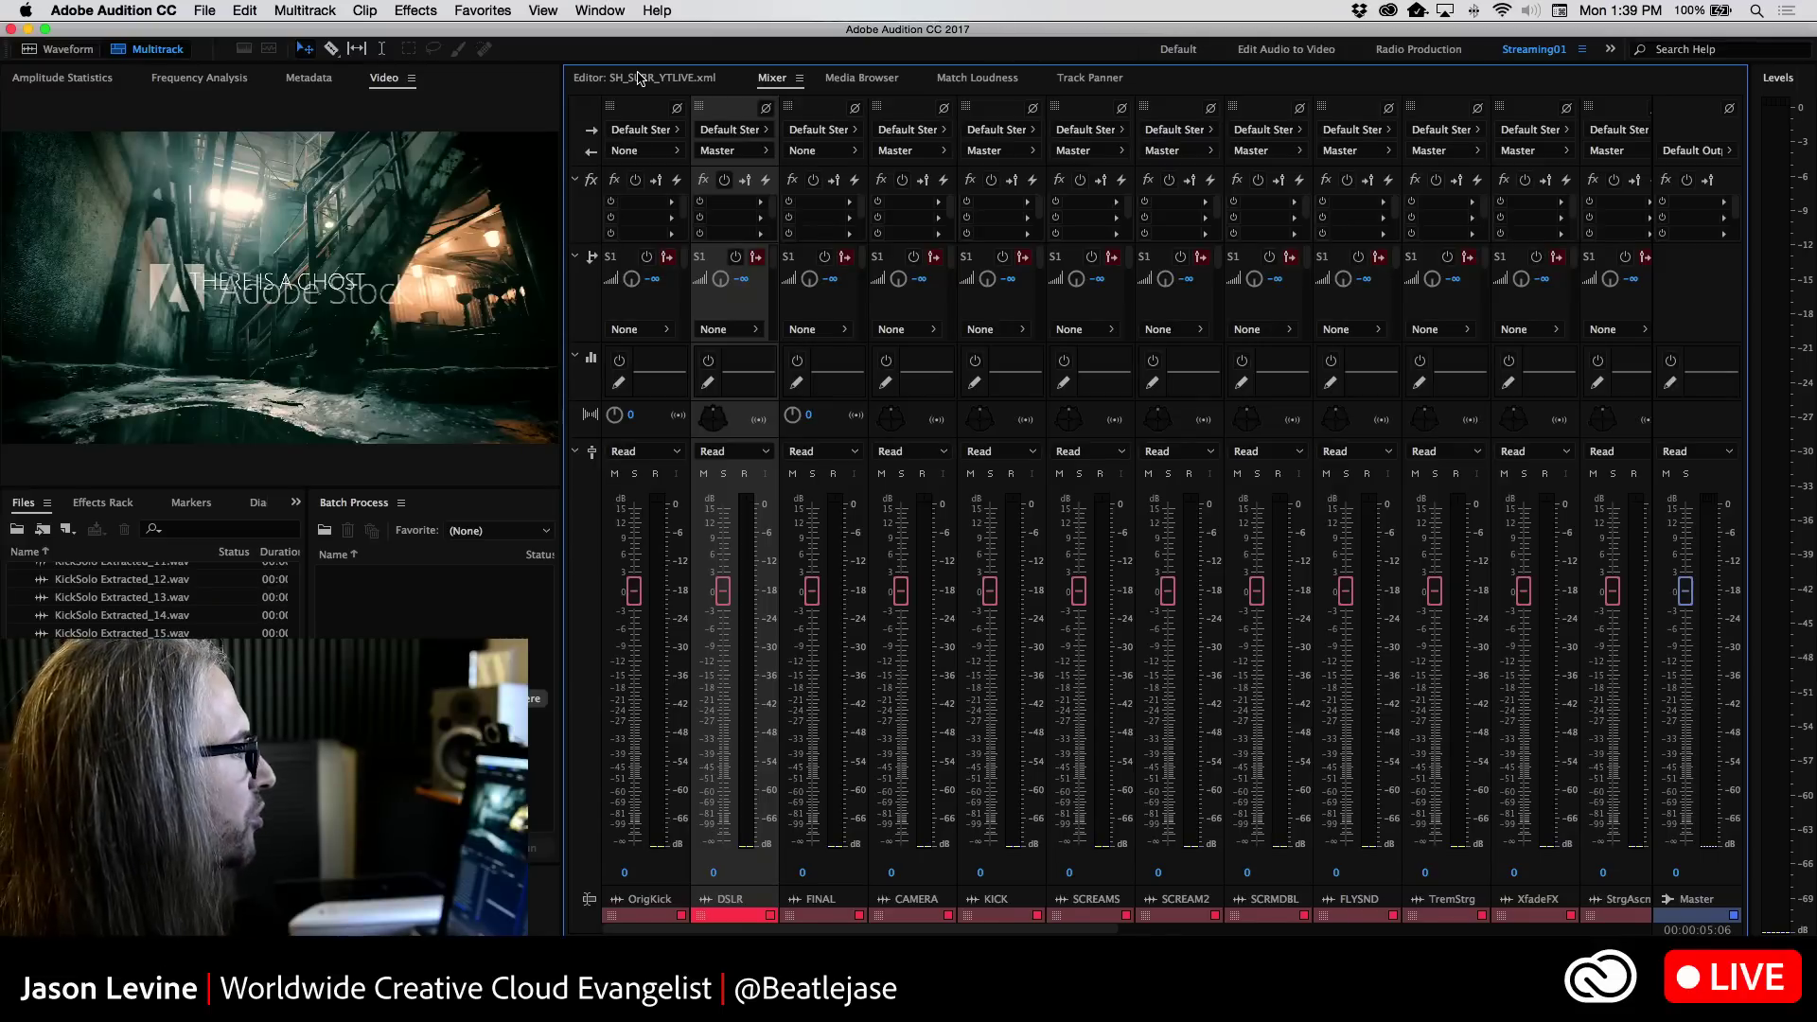
pyautogui.click(640, 77)
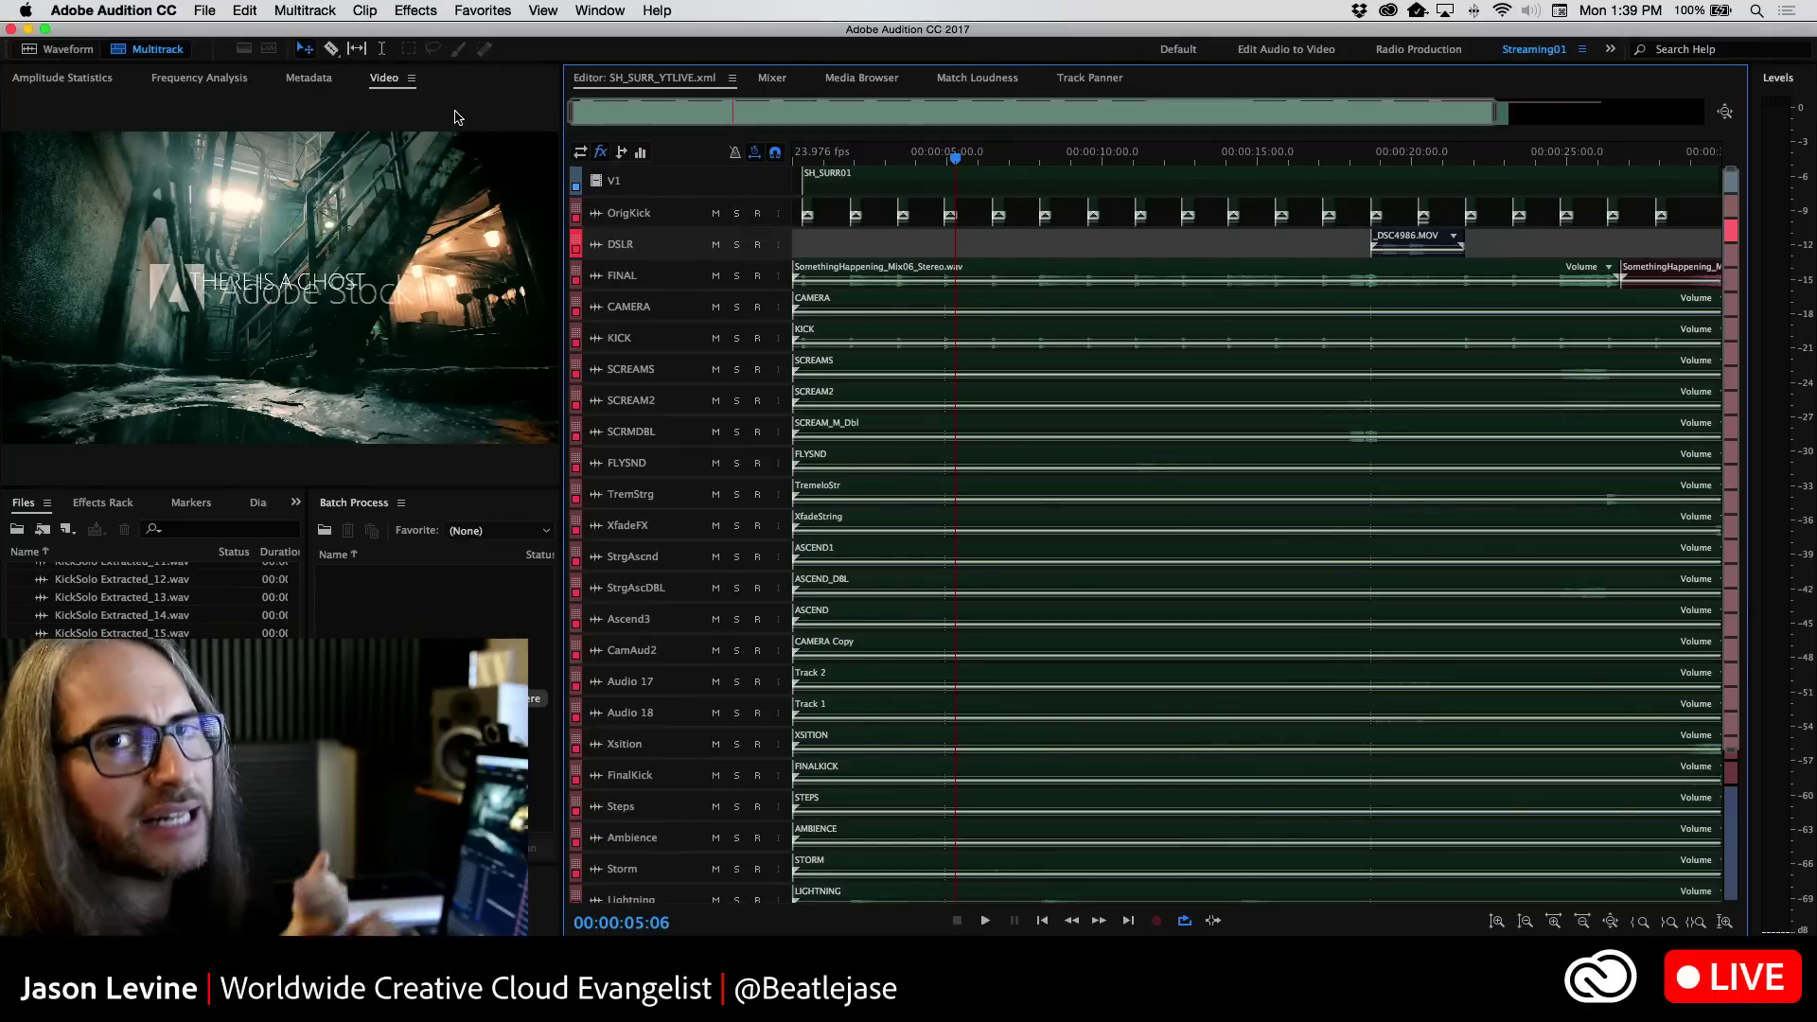
# Begin a new multitrack session and pick the Surround Stems for Video Master template
pyautogui.click(204, 10)
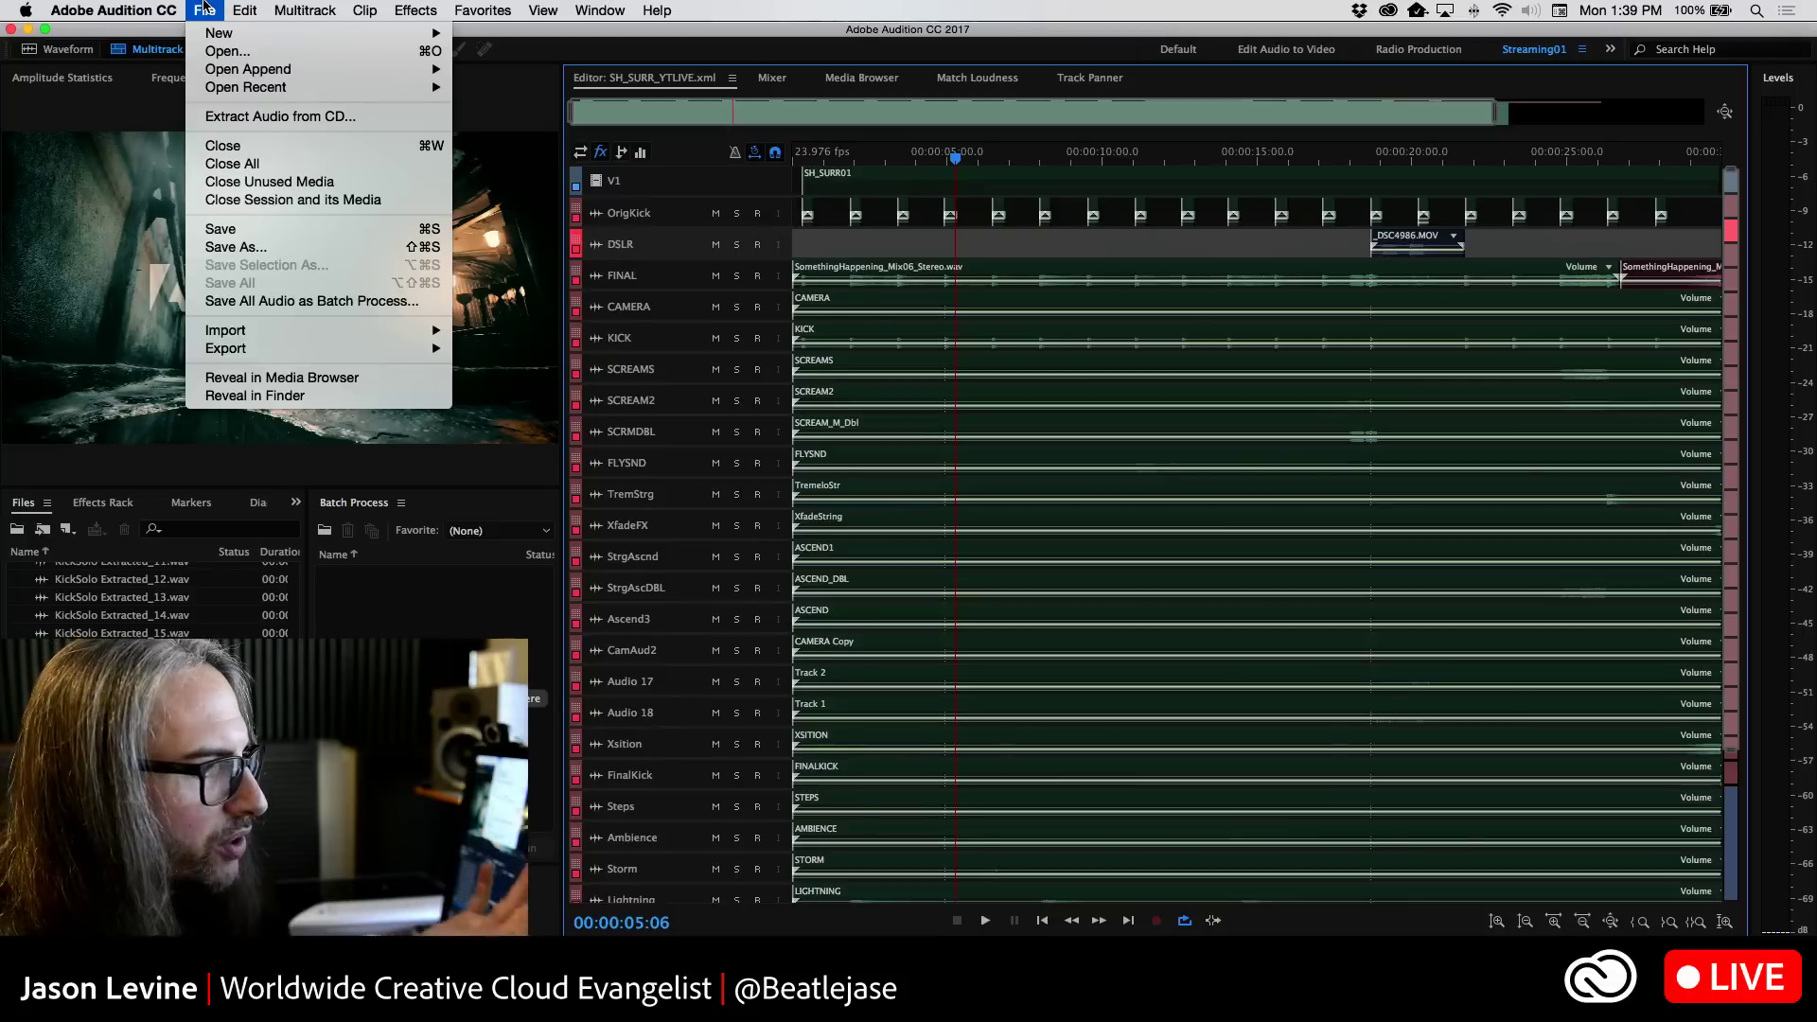
pyautogui.click(1082, 63)
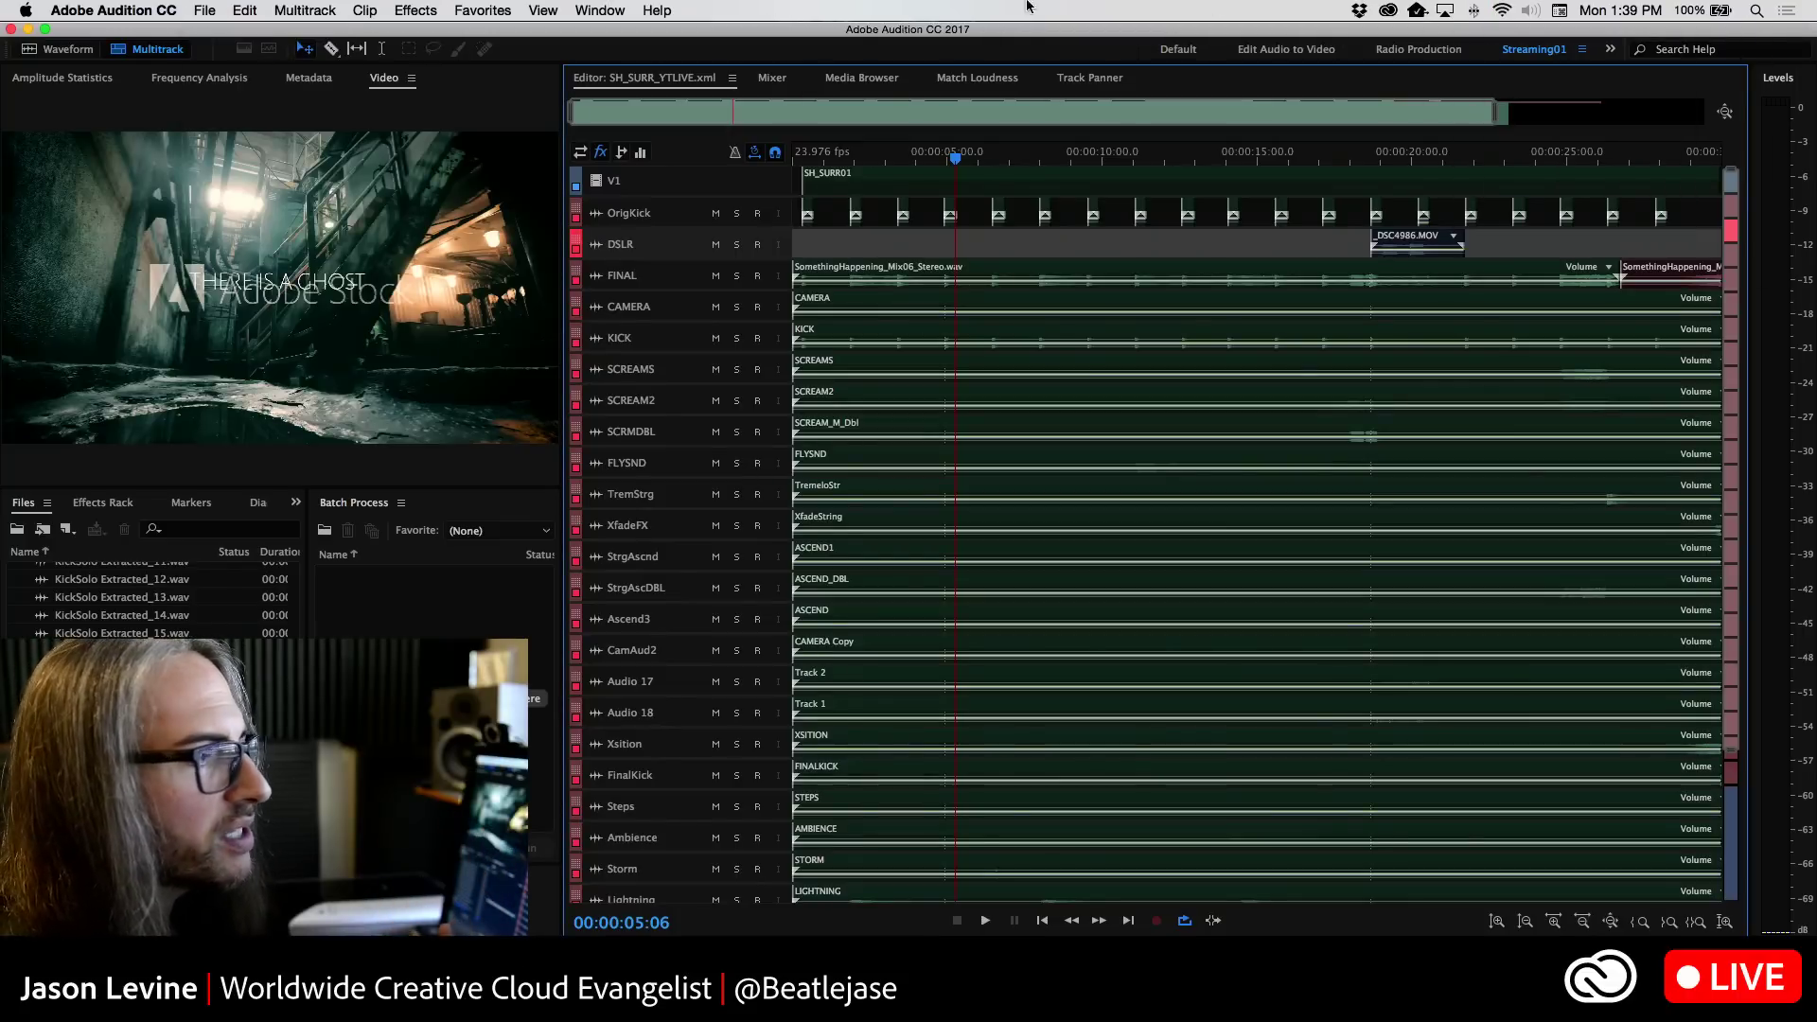
pyautogui.click(201, 10)
pyautogui.moveTo(397, 33)
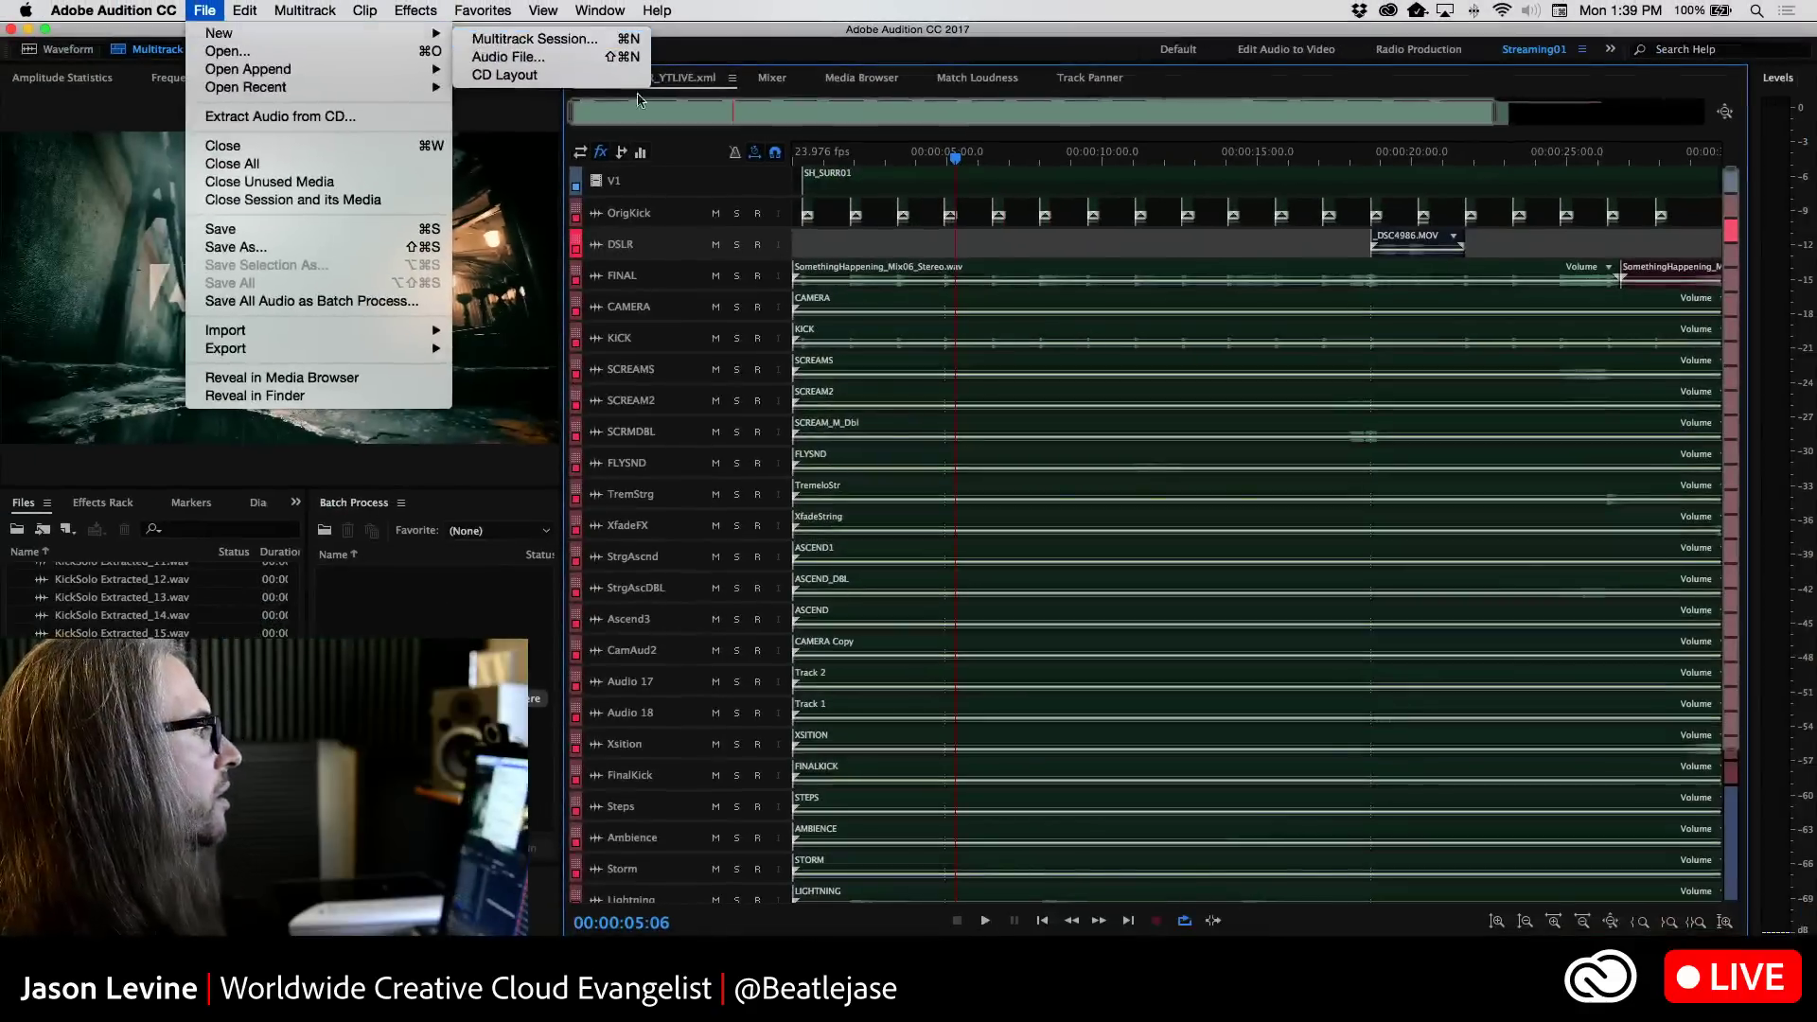
pyautogui.click(571, 42)
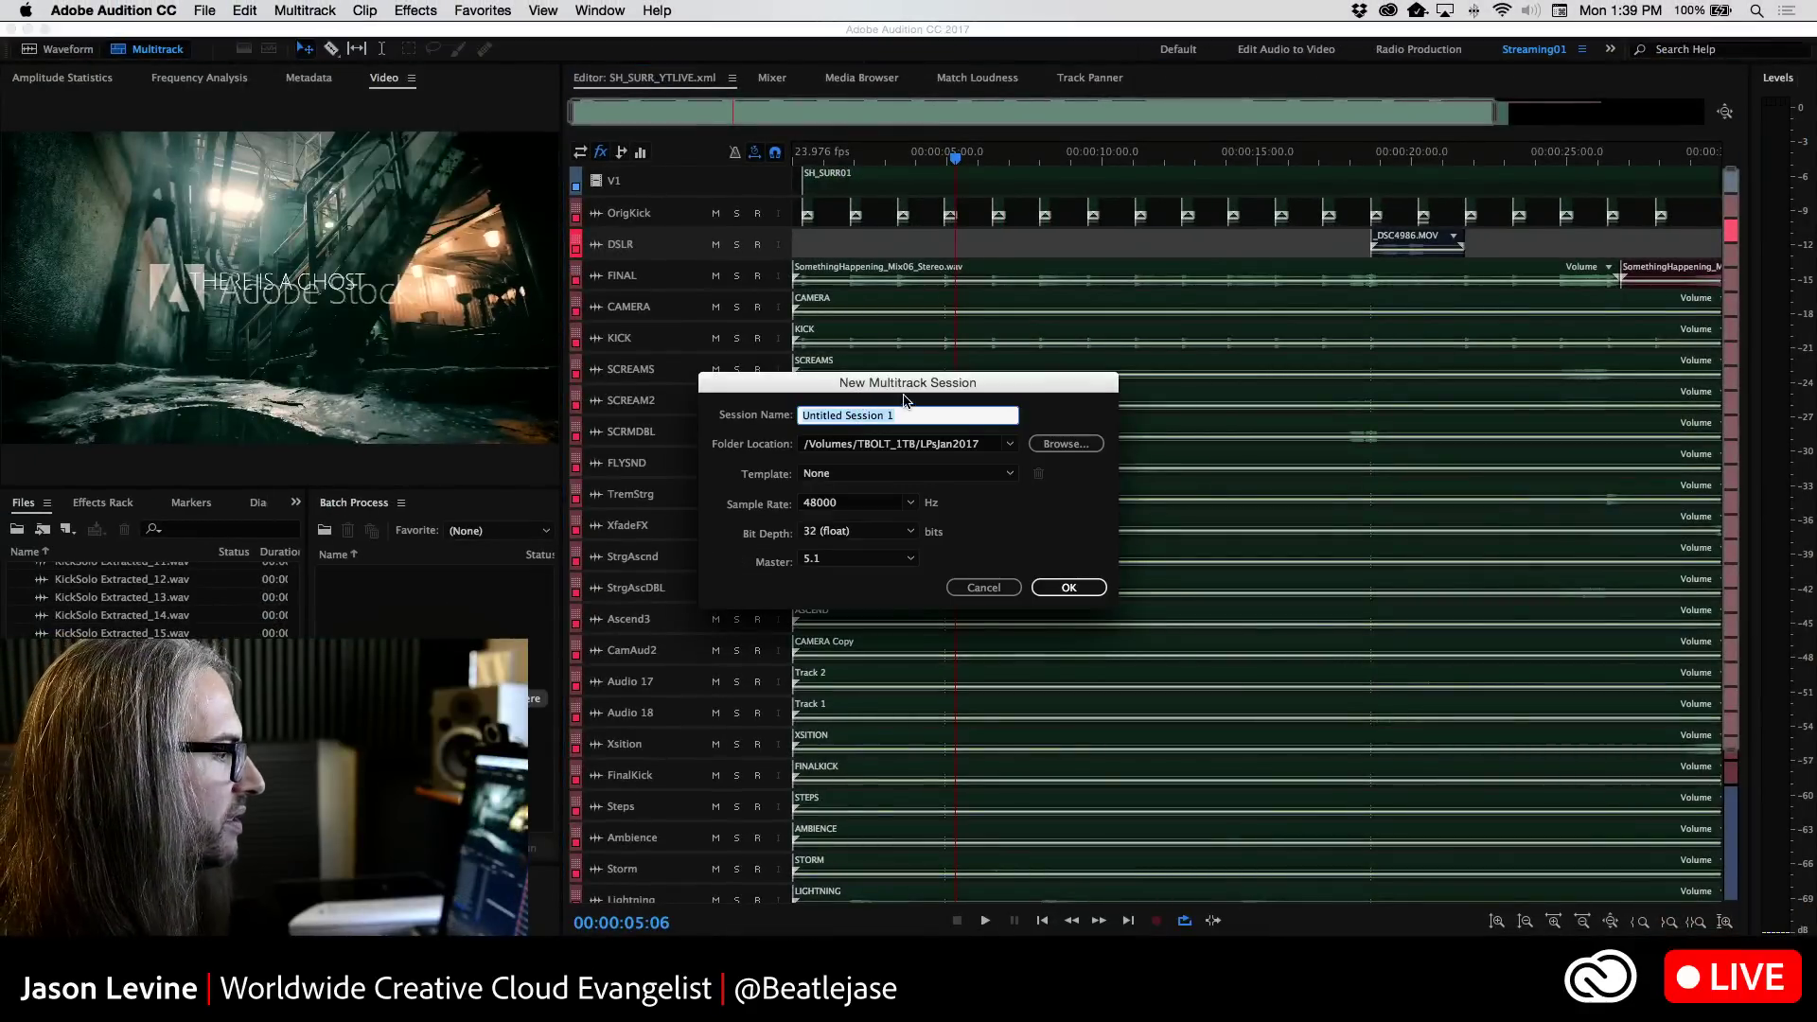
pyautogui.moveTo(904, 397); pyautogui.dragTo(1048, 284)
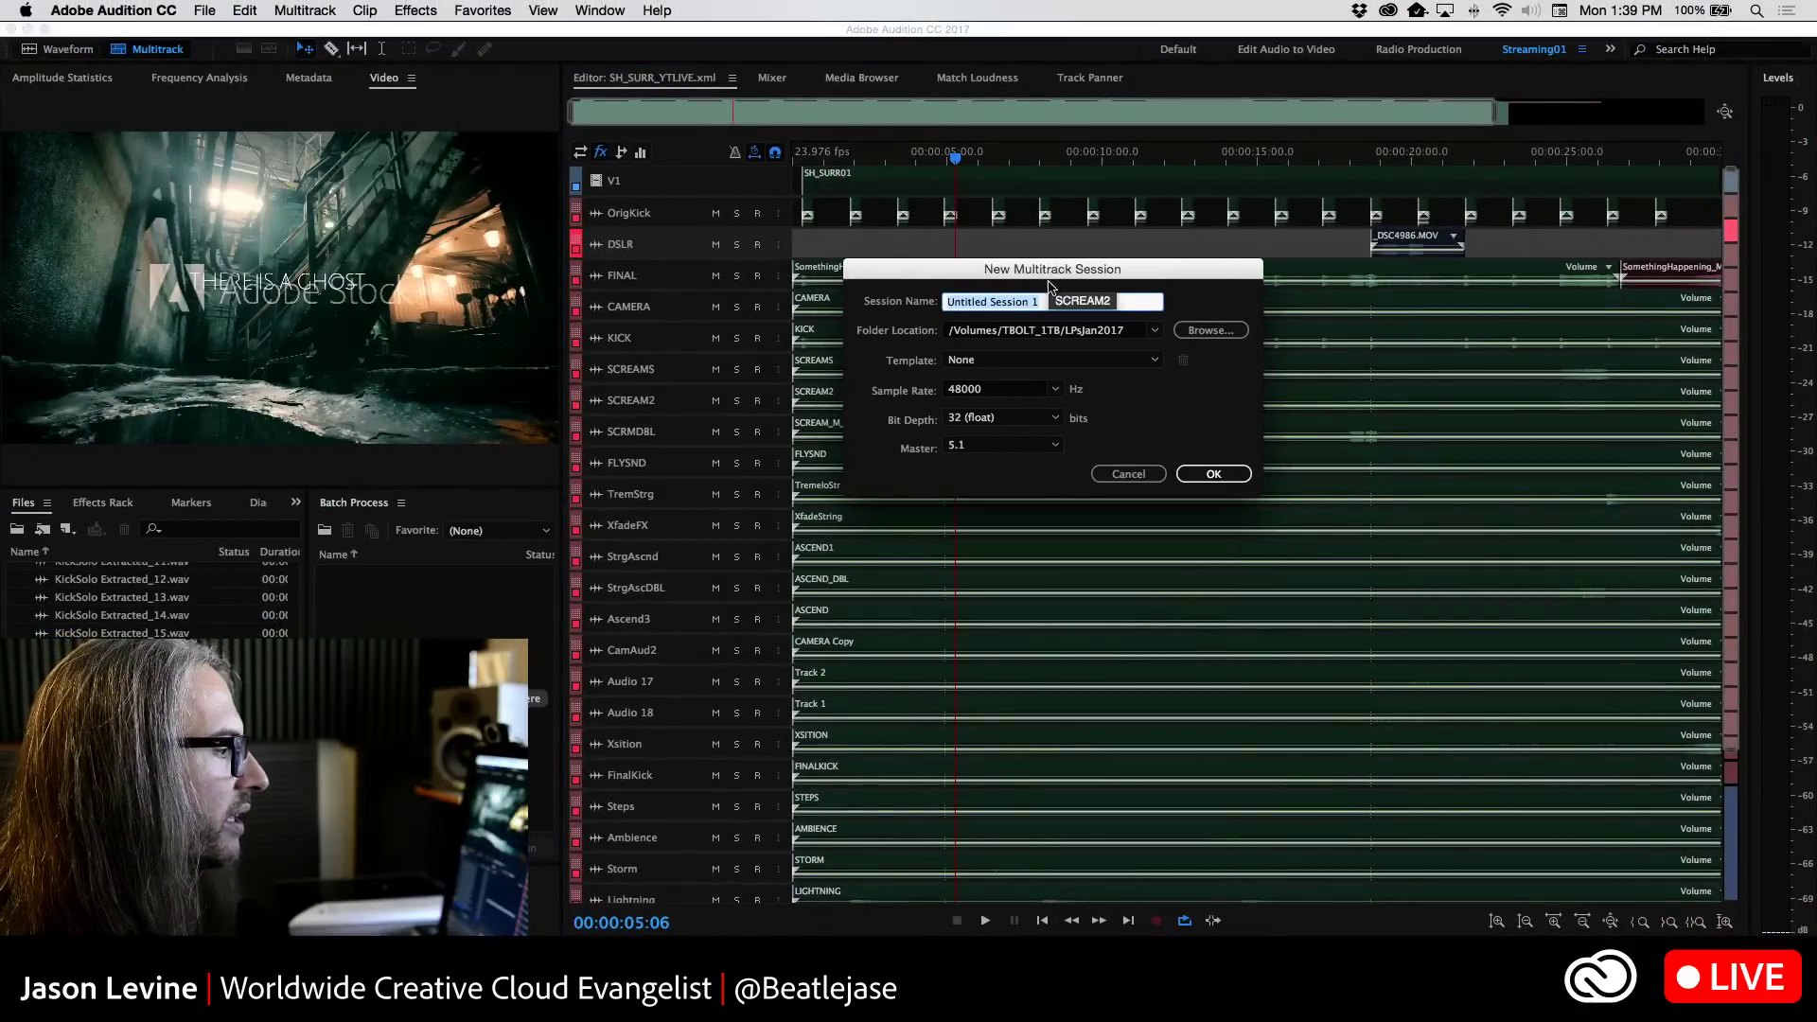
pyautogui.click(1053, 444)
pyautogui.click(1128, 381)
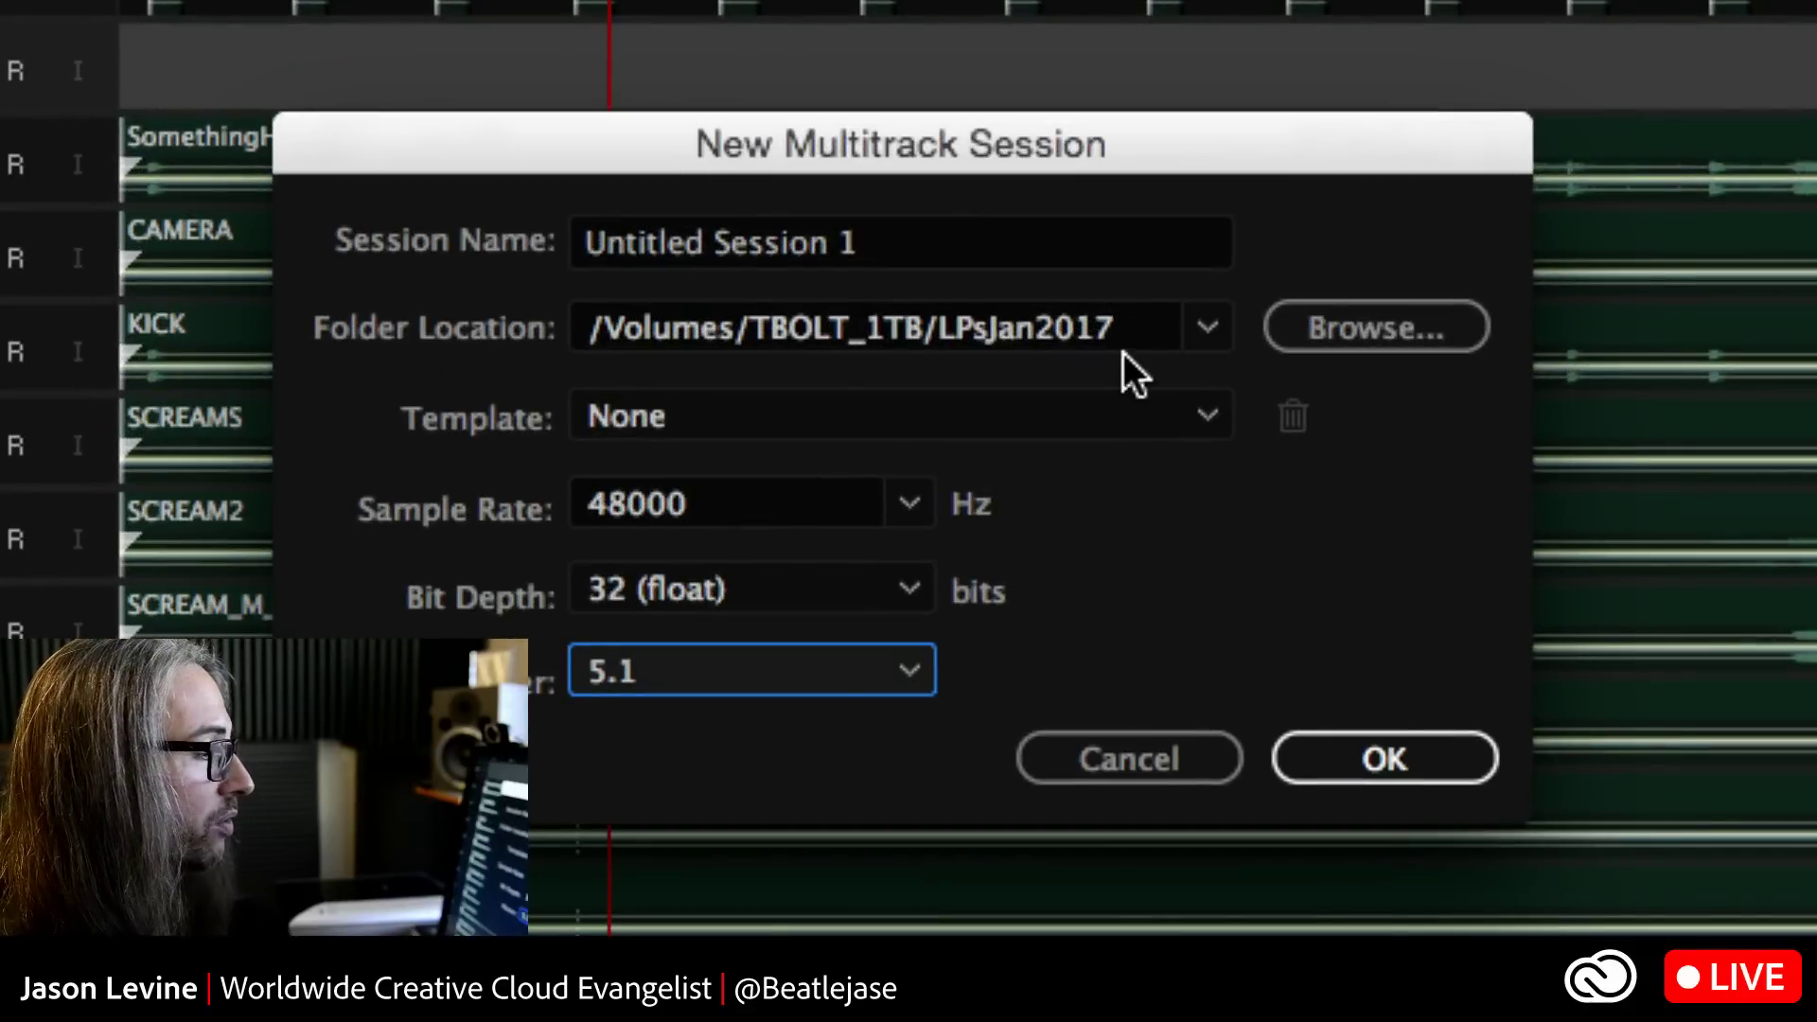
pyautogui.click(1131, 360)
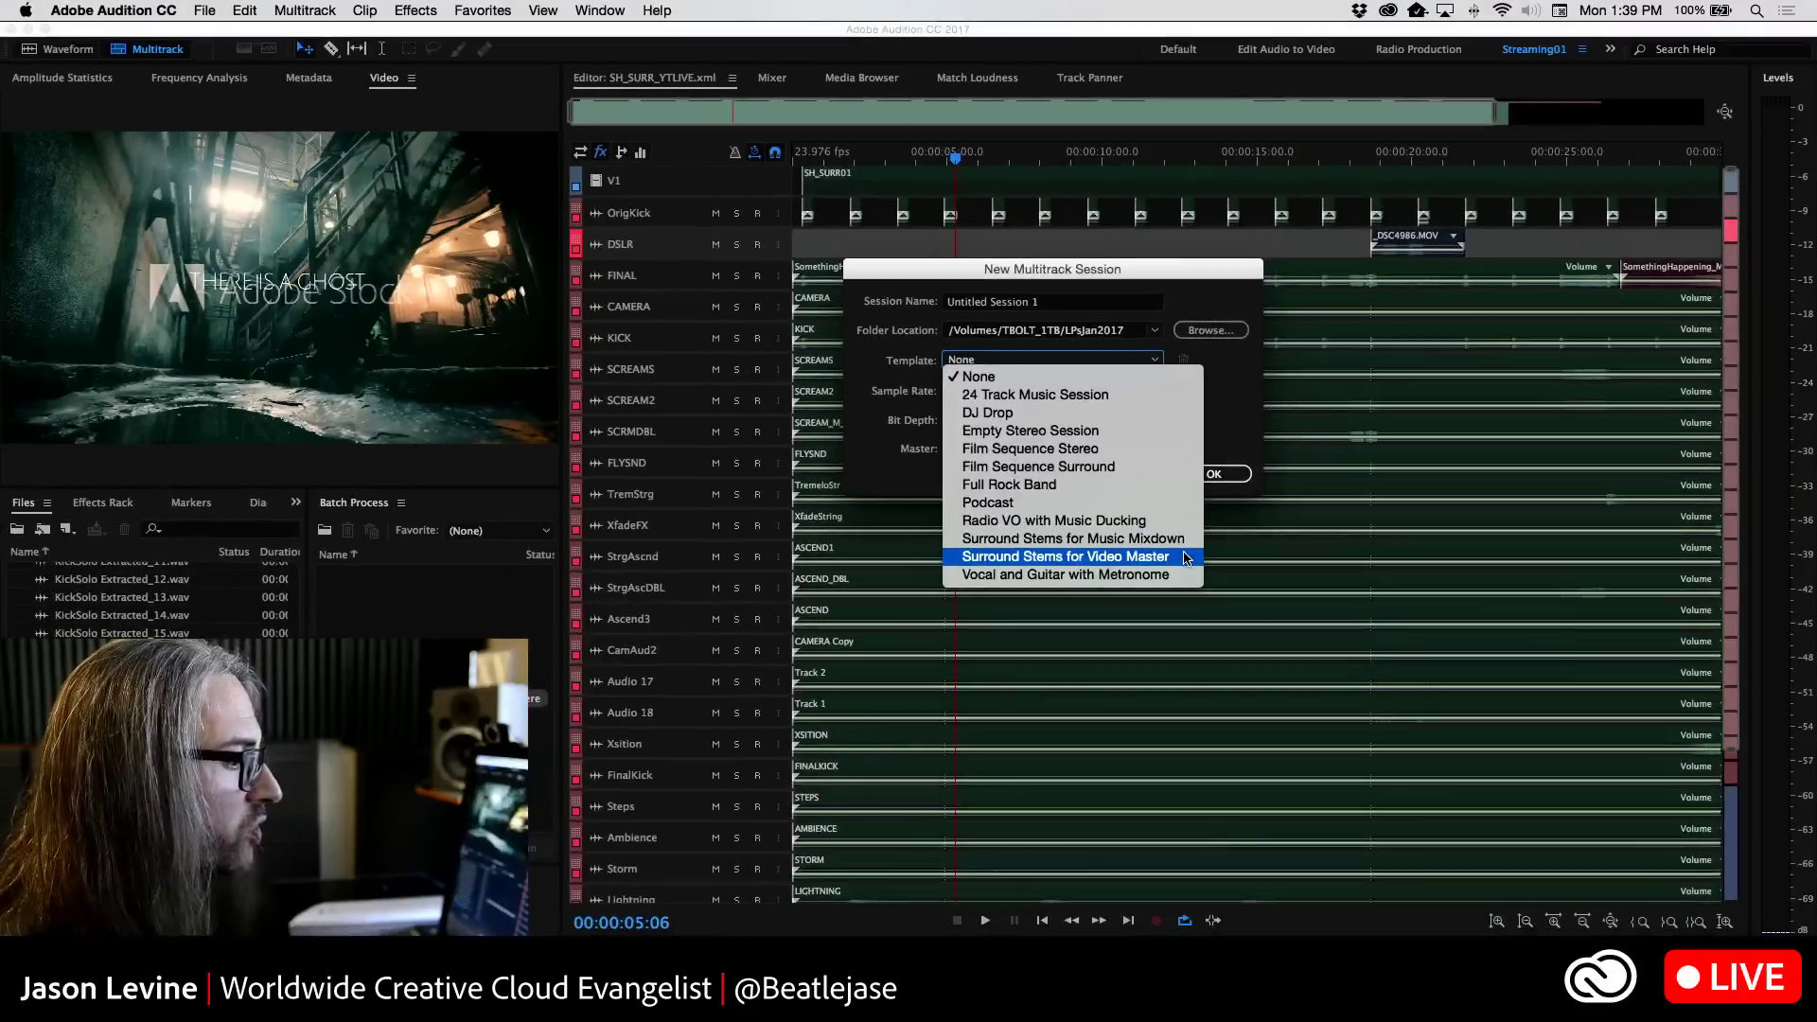
pyautogui.press('Escape')
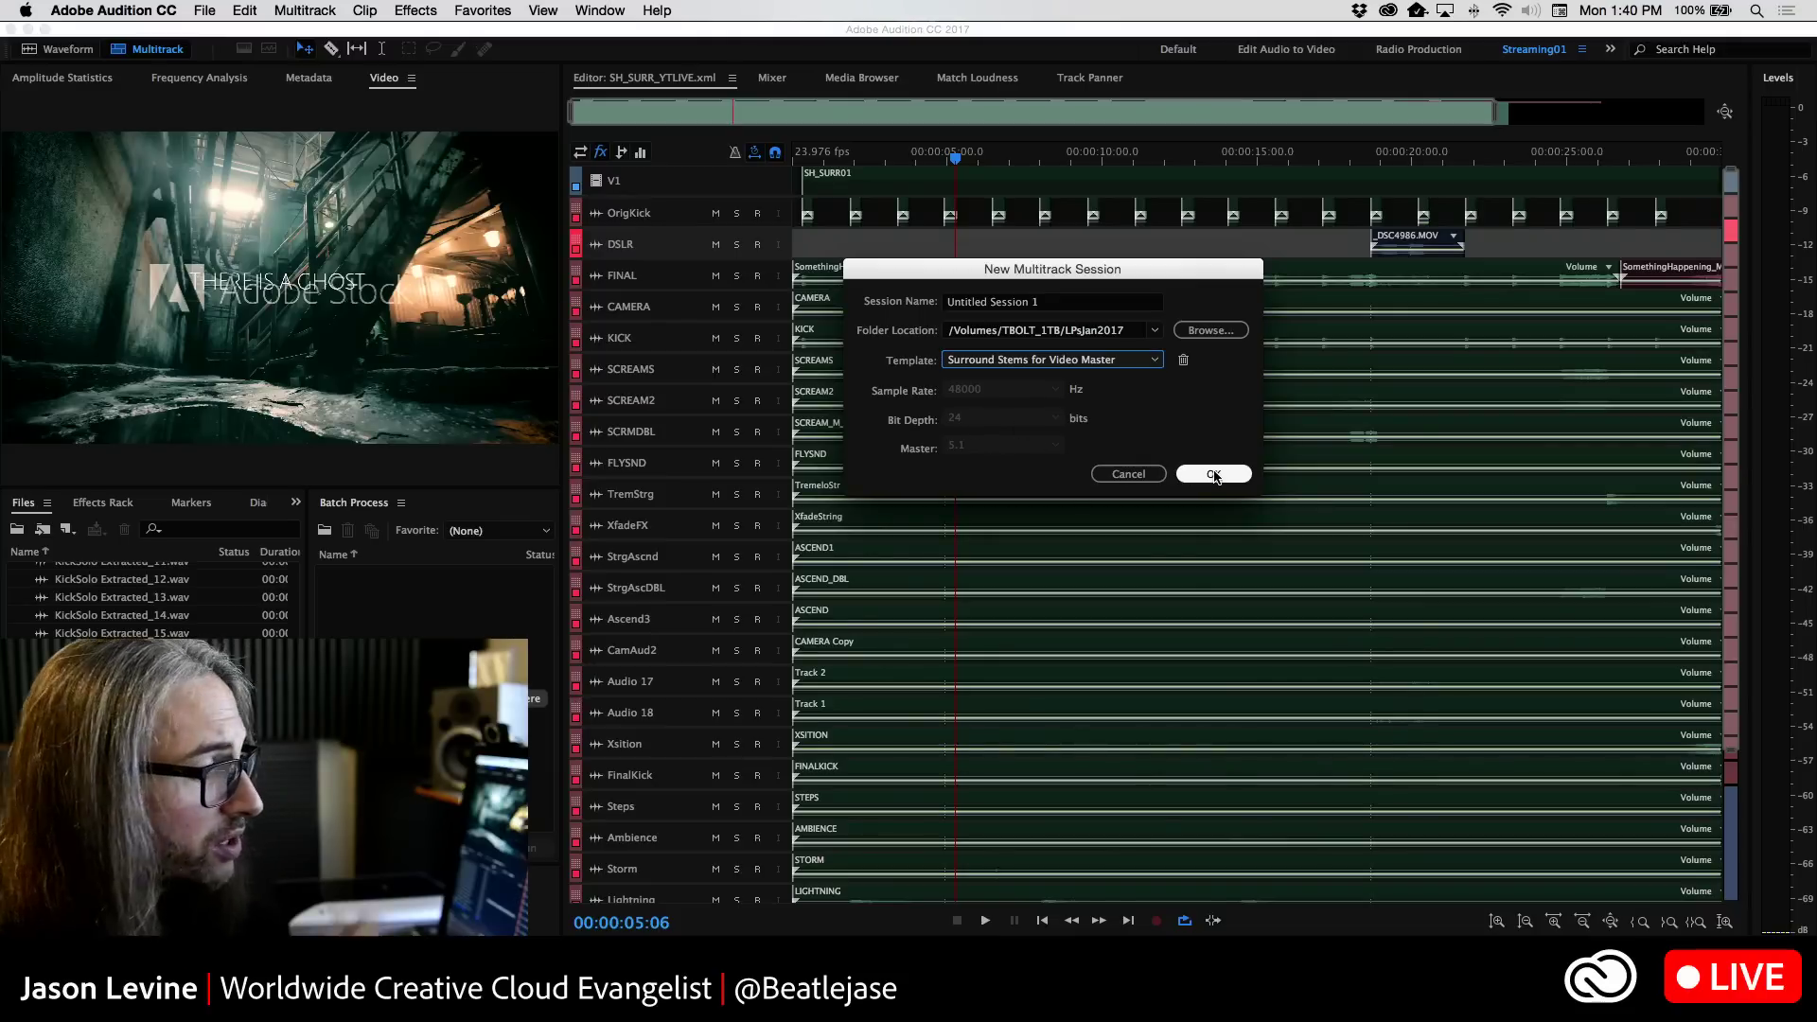
# Set the new session's folder location to the Desktop and create the session
pyautogui.click(1153, 332)
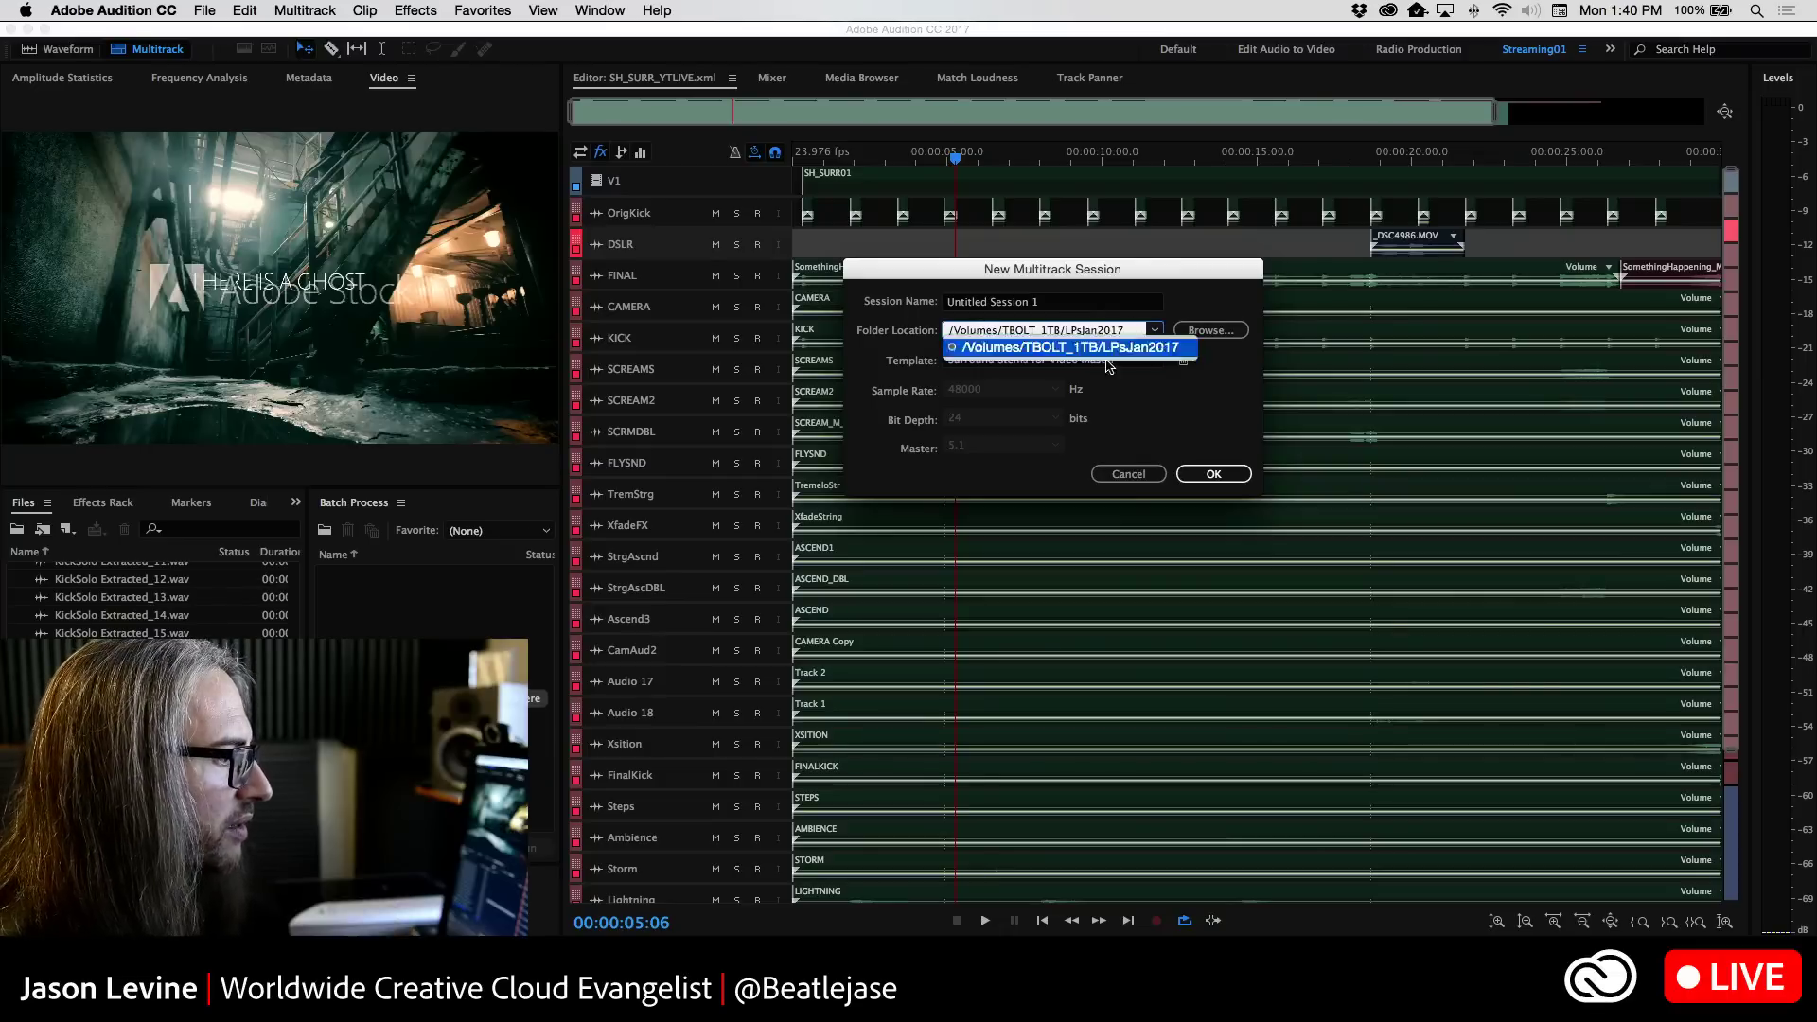
pyautogui.click(1000, 349)
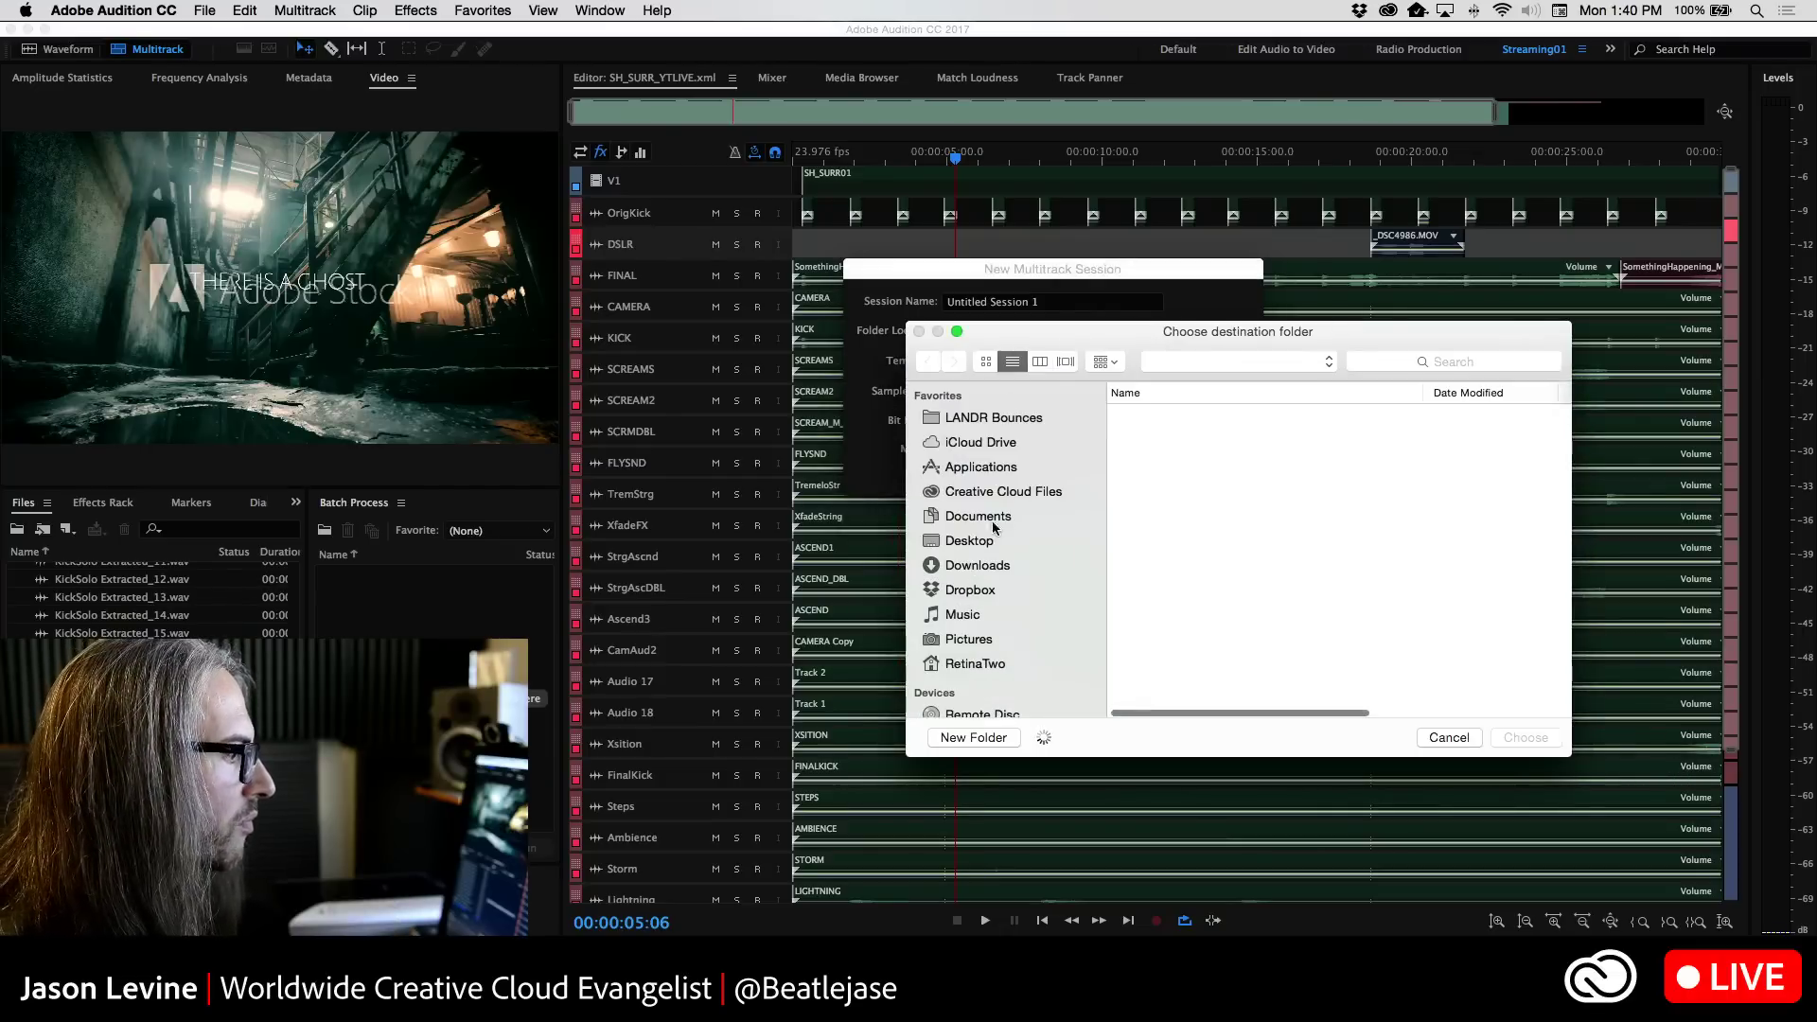
pyautogui.click(1003, 541)
pyautogui.click(1526, 738)
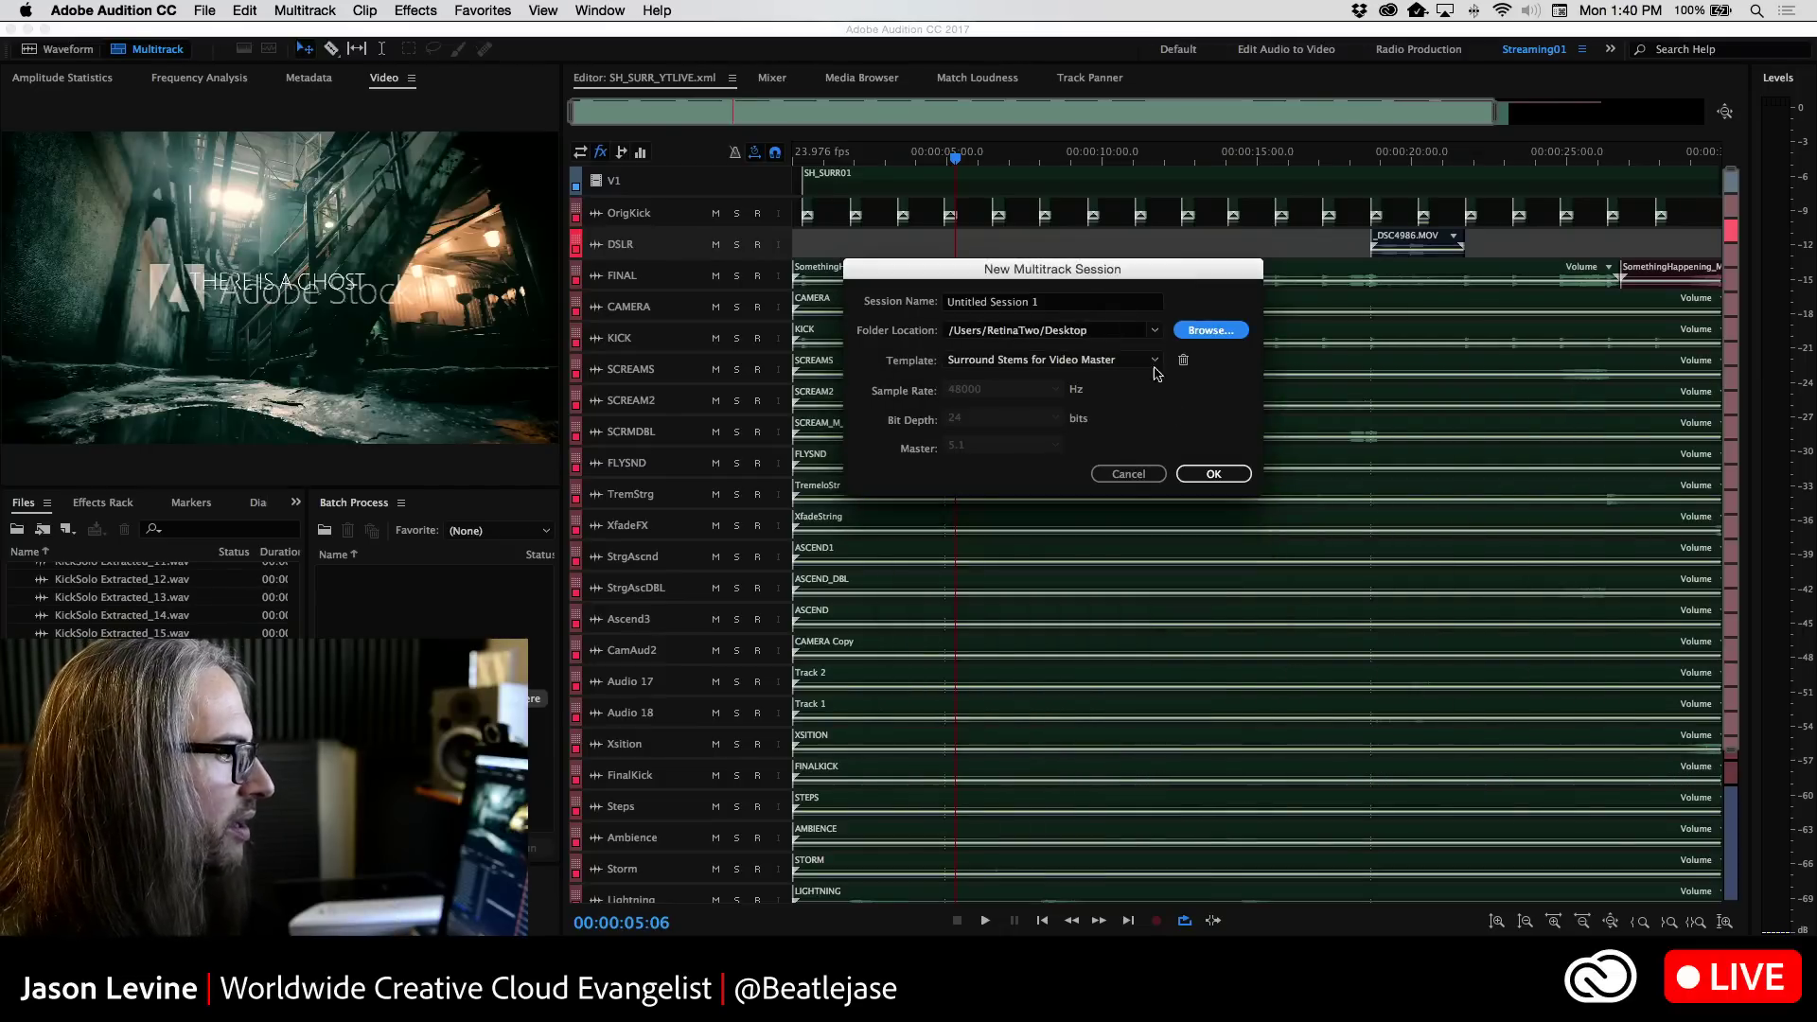
pyautogui.click(1211, 473)
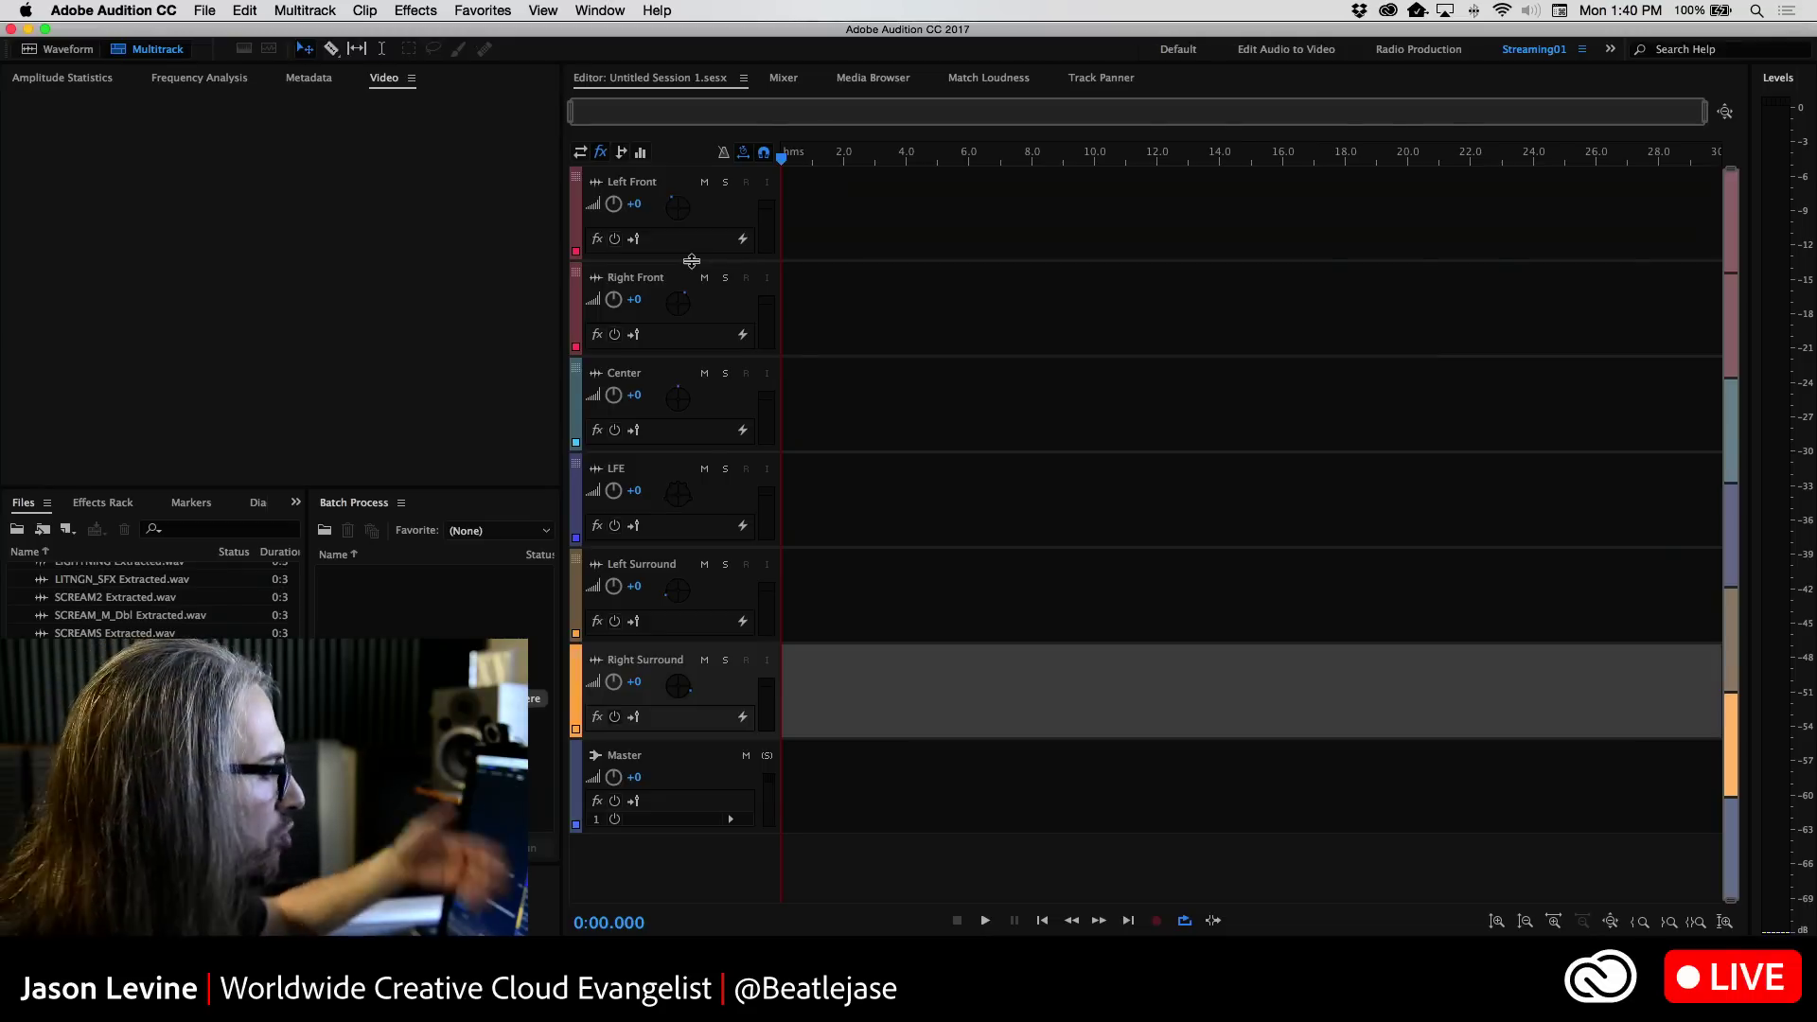
# Switch the editor back to the SH_SURR_YTLIVE.xml session
pyautogui.click(743, 77)
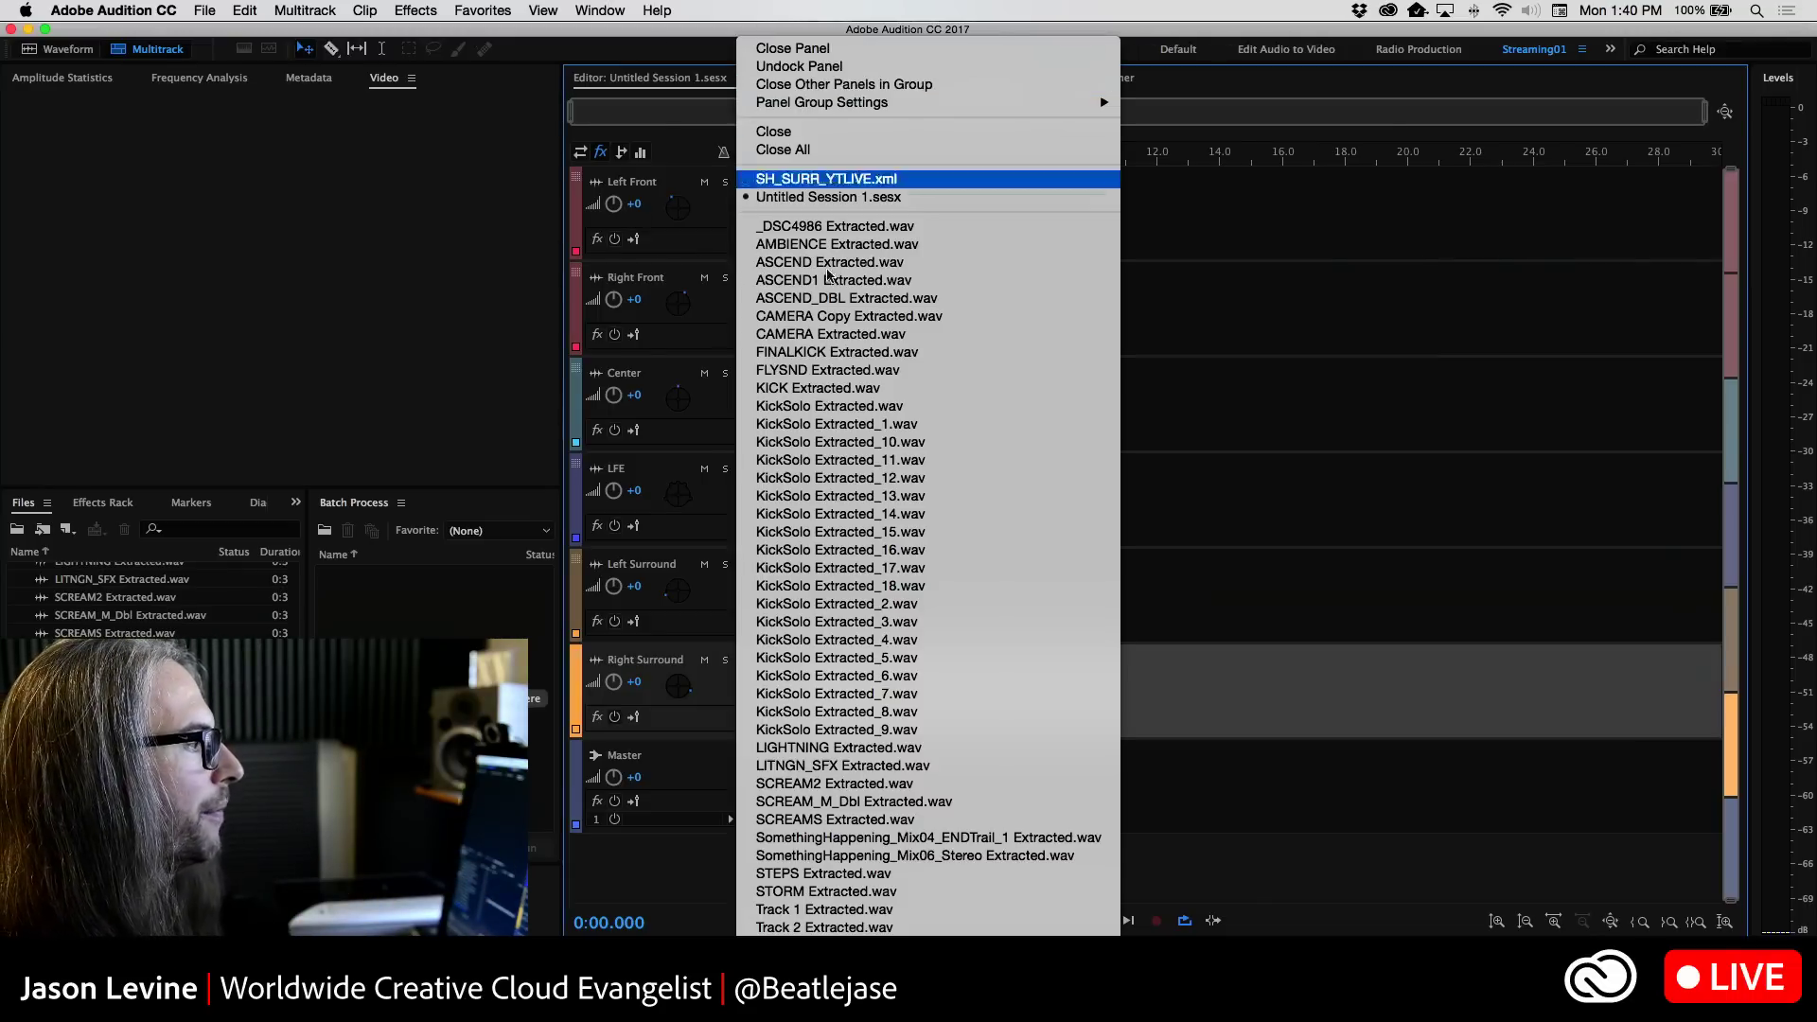
pyautogui.click(852, 178)
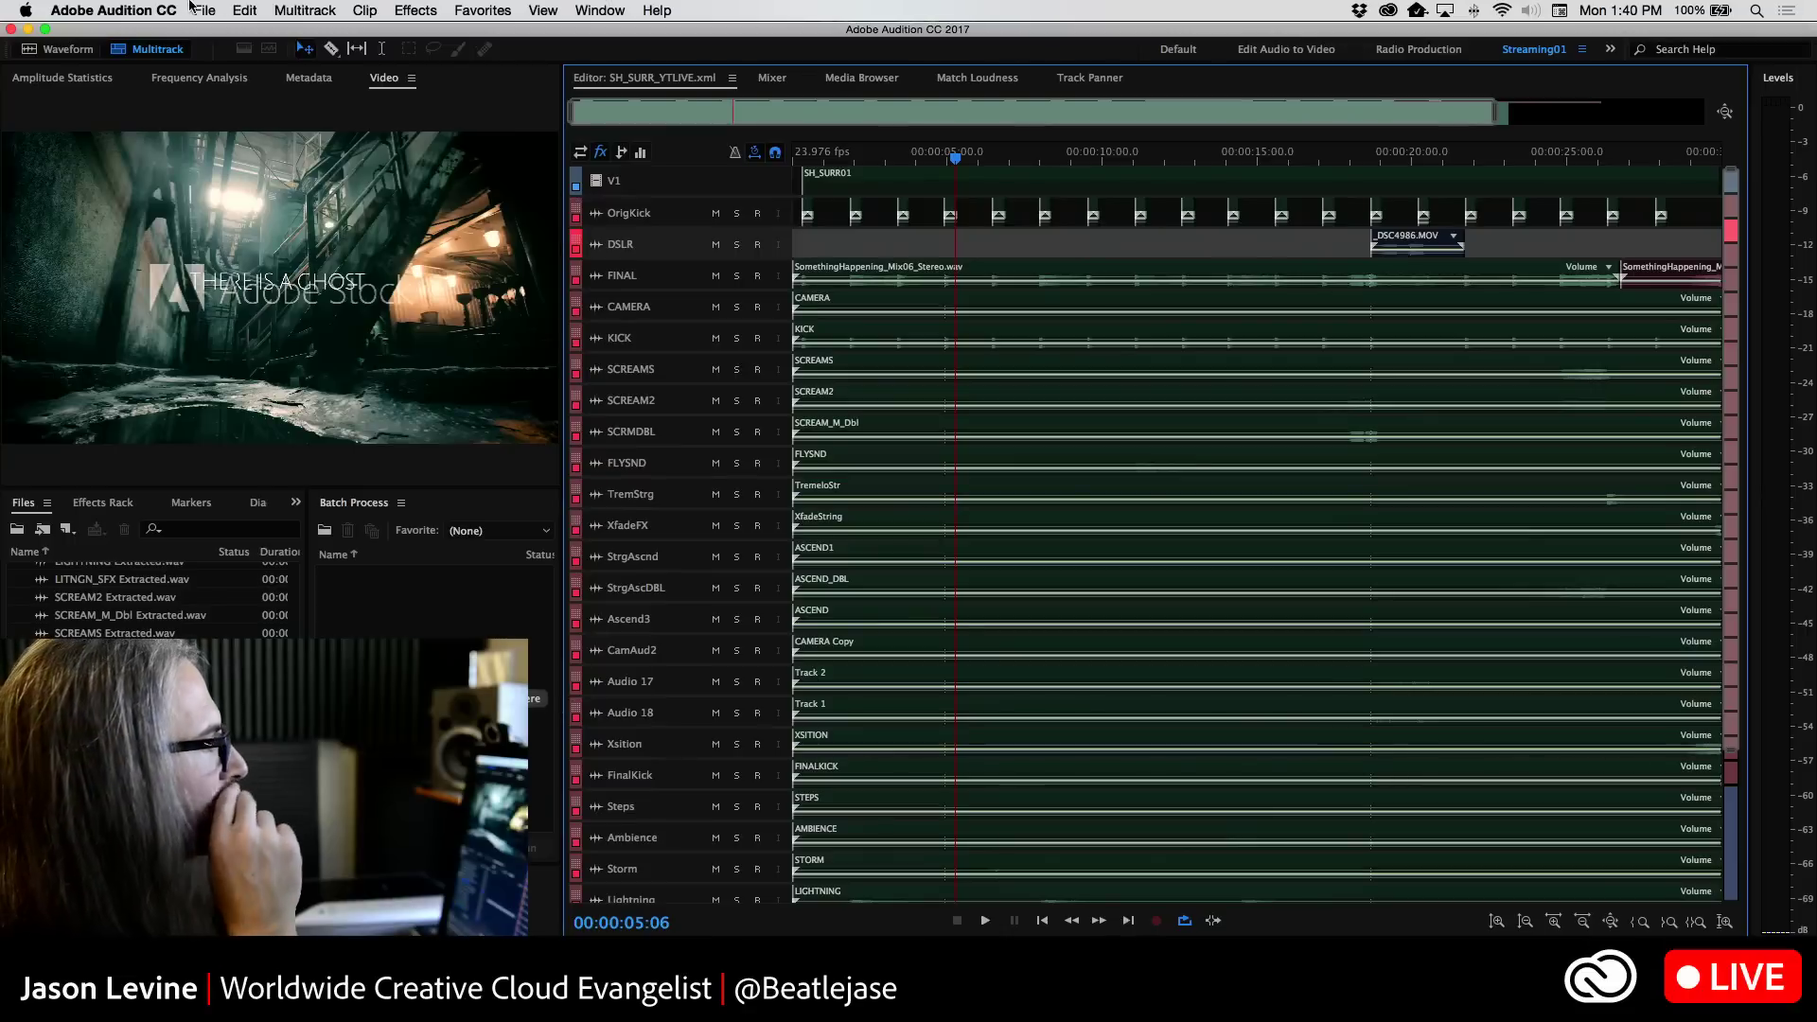
# Examine the template and bit depth options for a new multitrack session with the template set to None, and dismiss it
pyautogui.click(201, 11)
pyautogui.moveTo(227, 37)
pyautogui.click(552, 39)
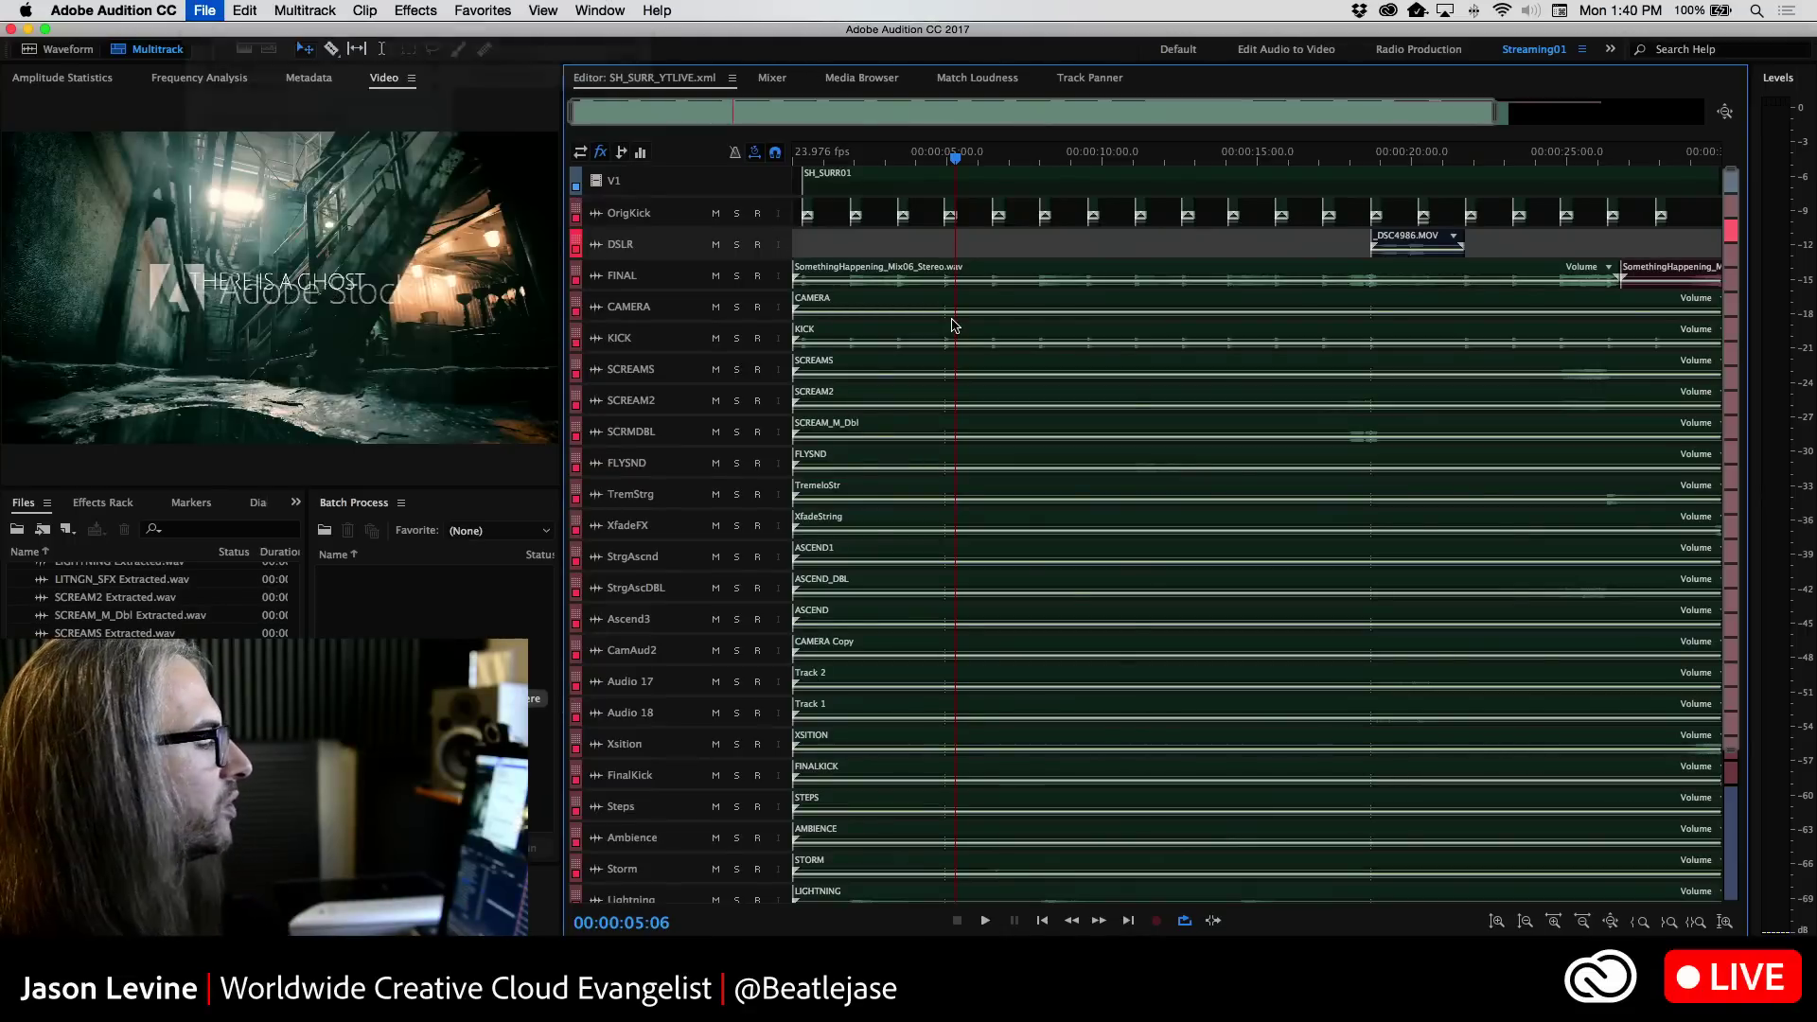
pyautogui.click(985, 473)
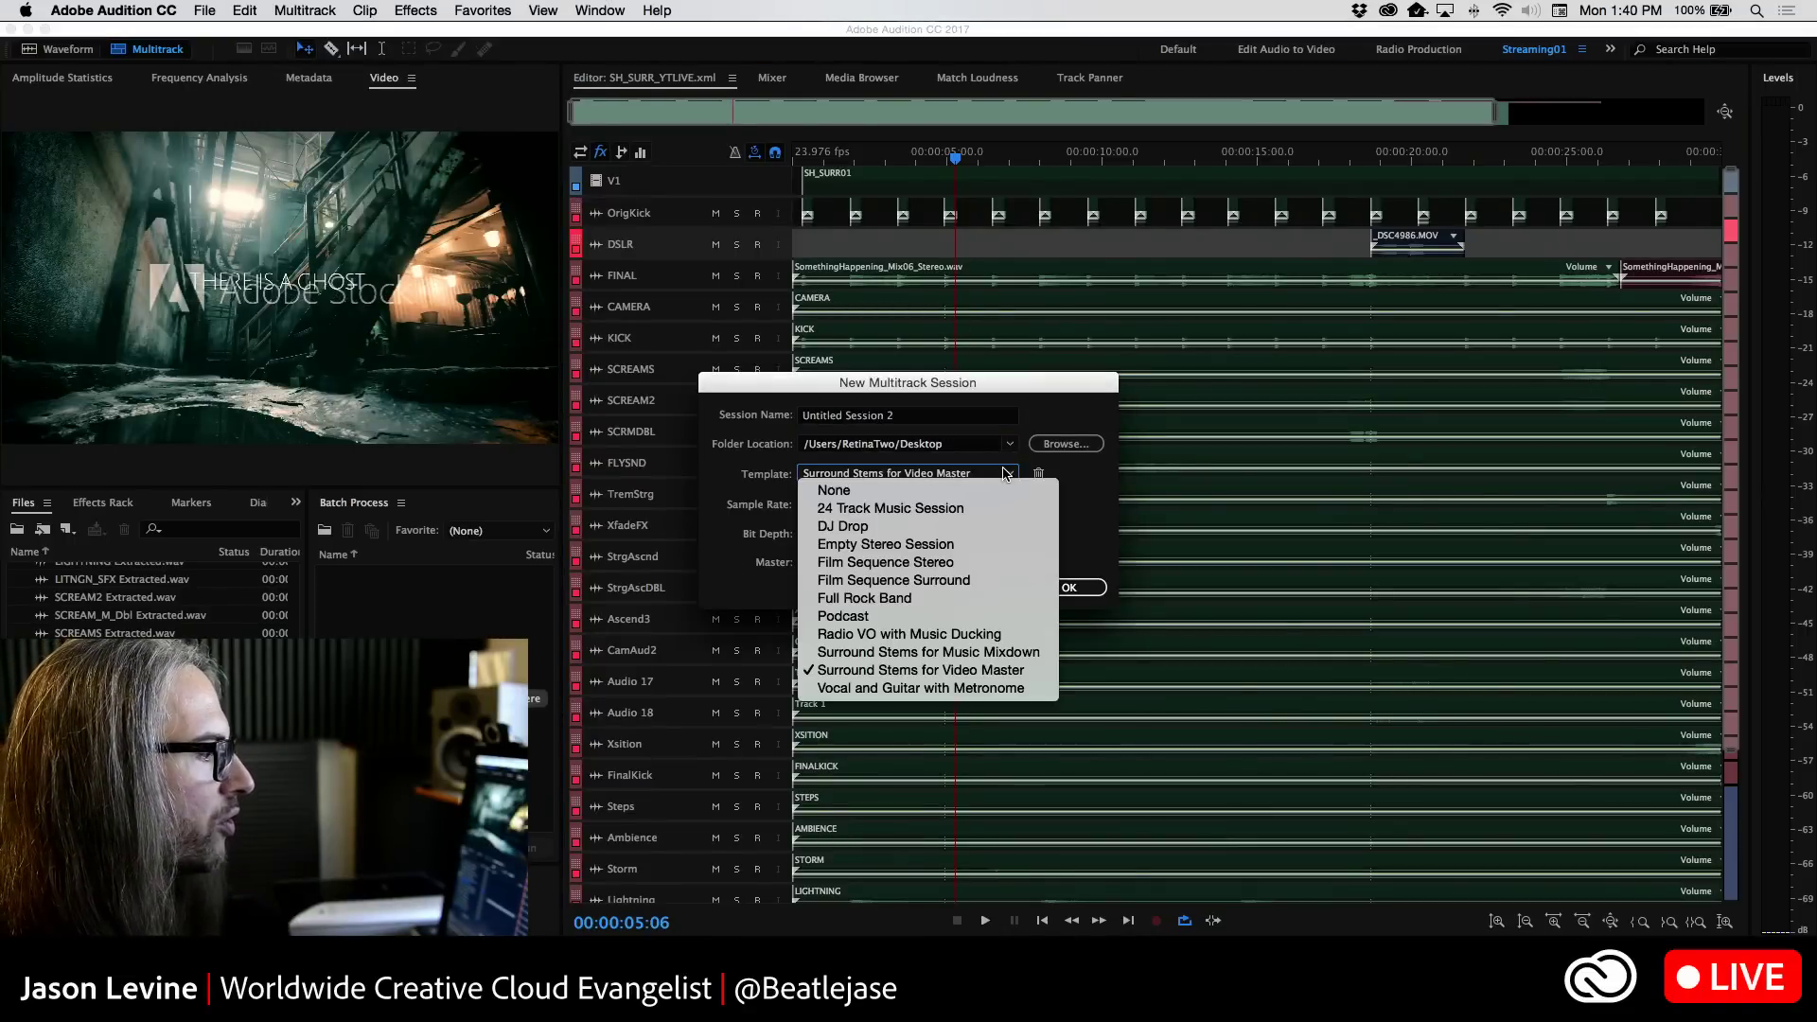
pyautogui.click(951, 489)
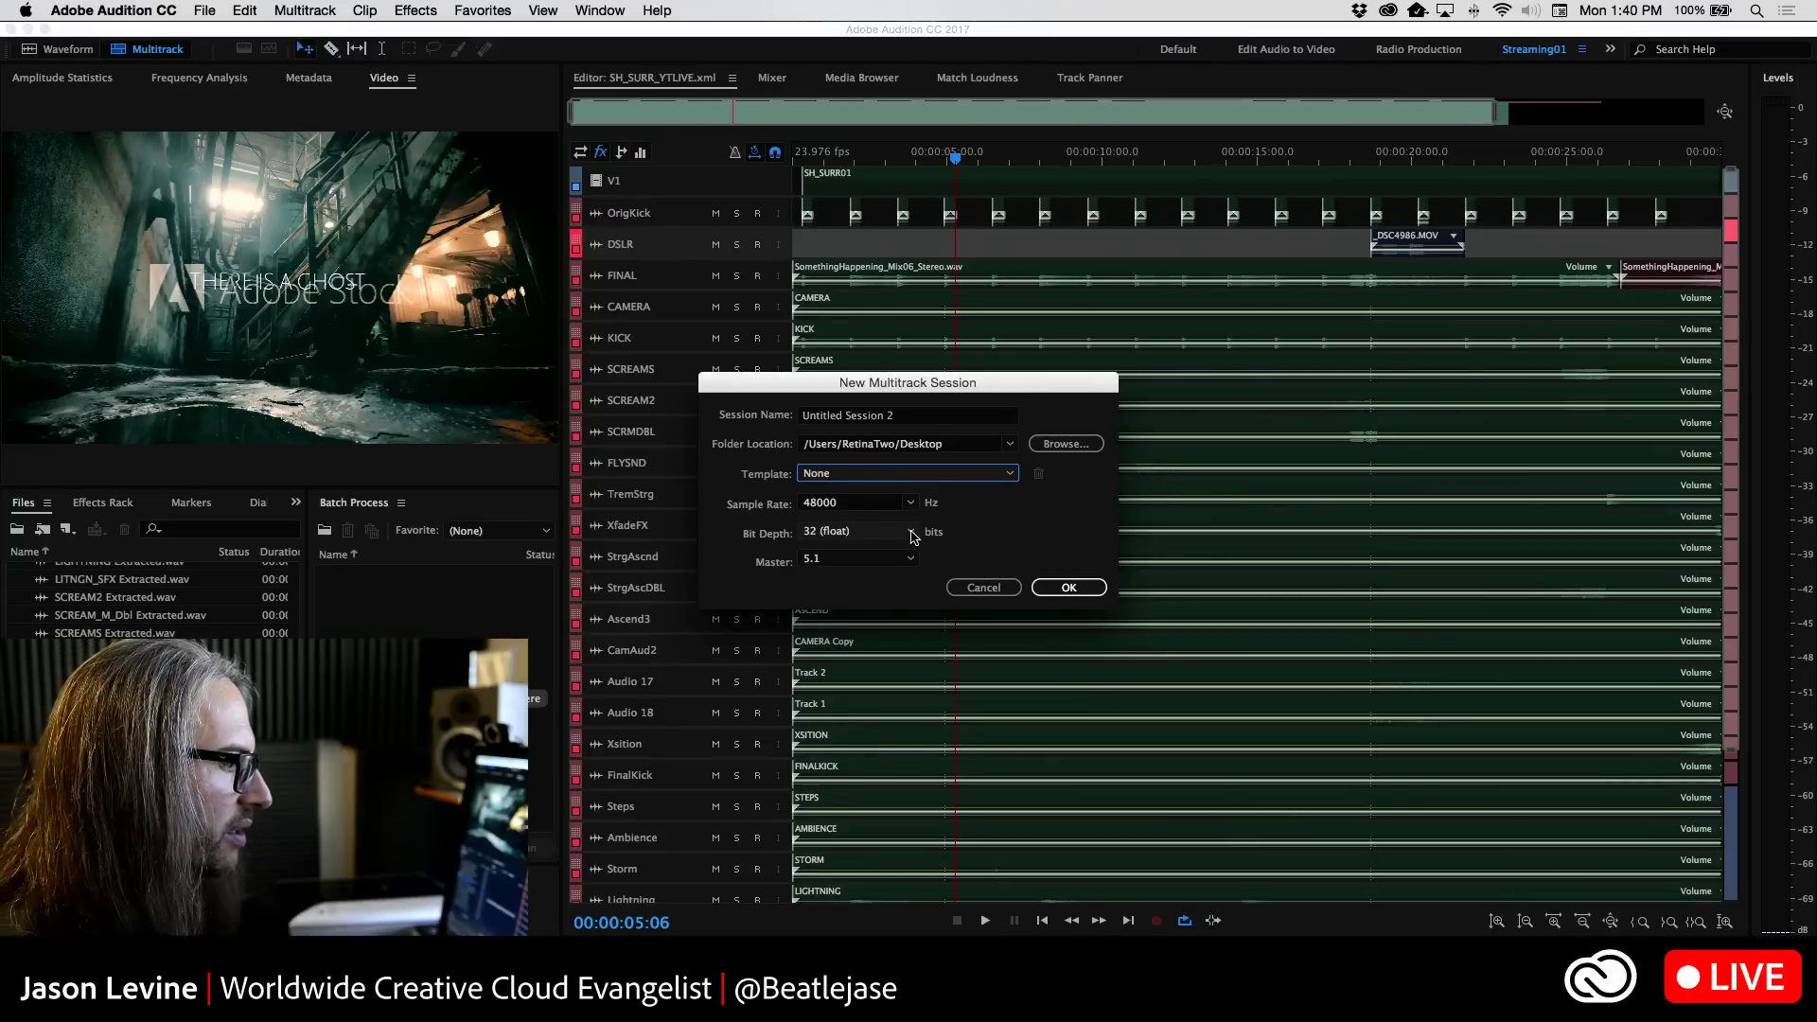
pyautogui.click(901, 532)
pyautogui.click(863, 549)
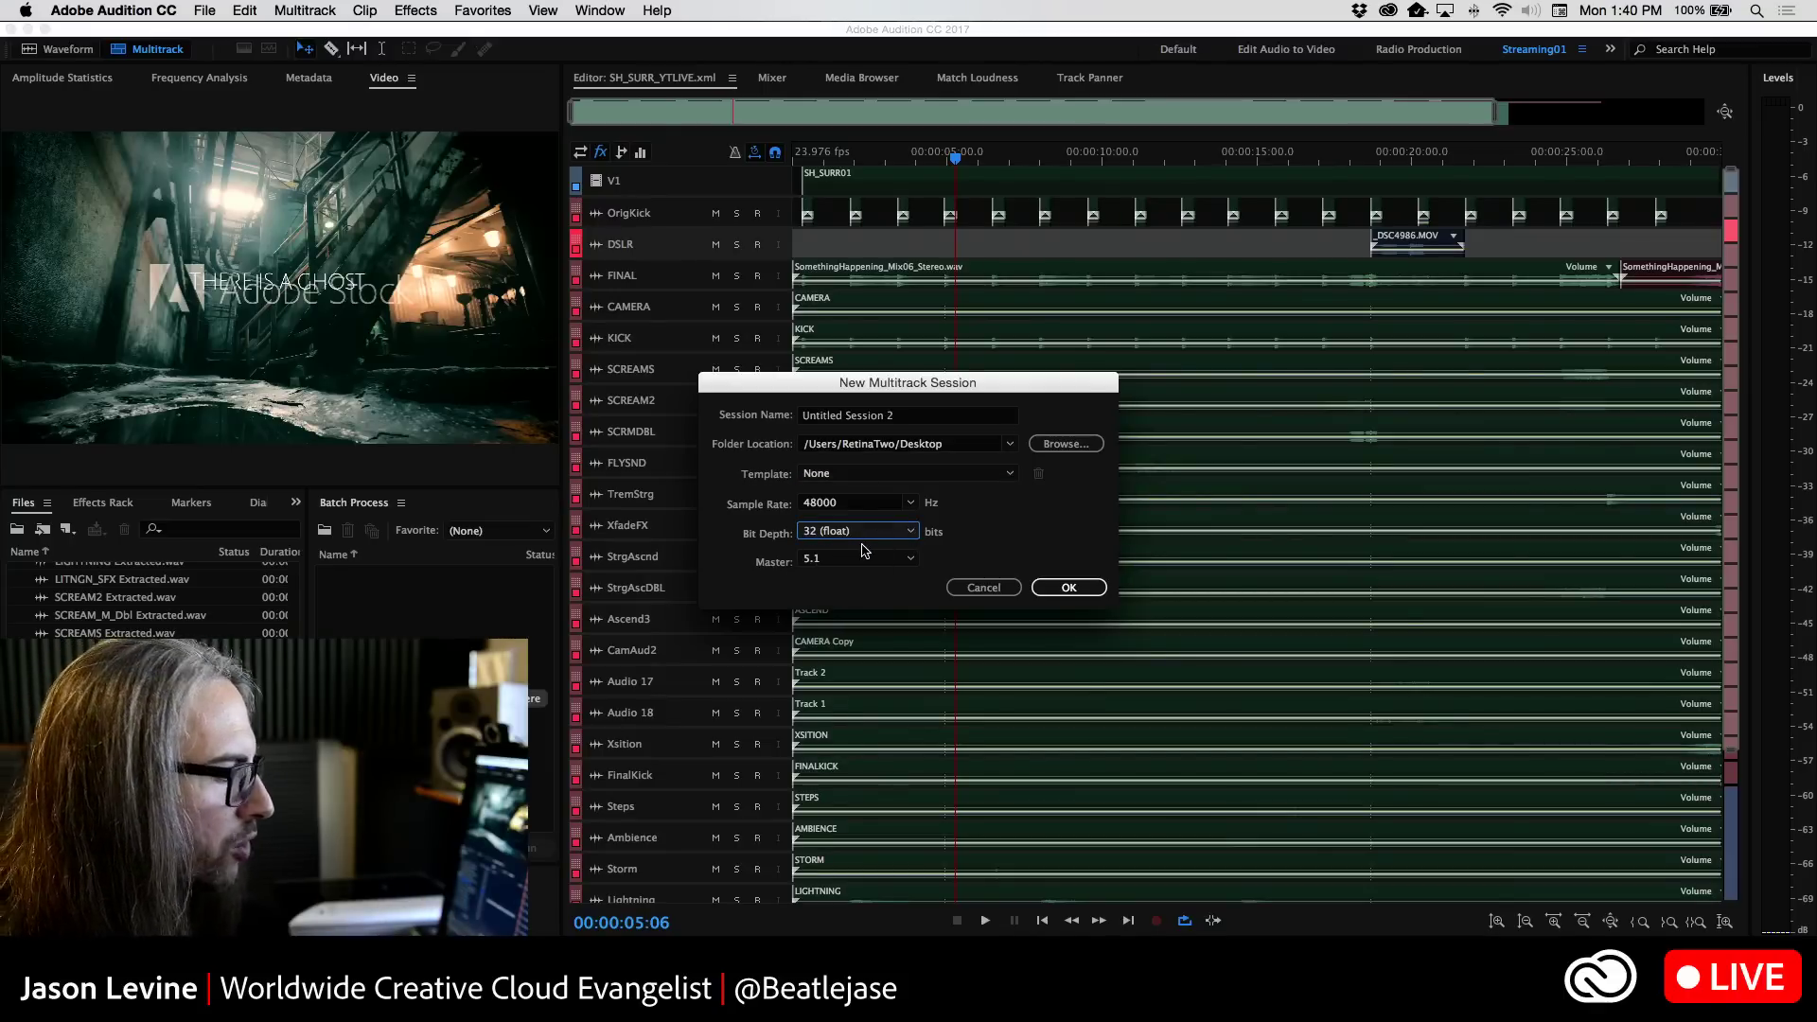
pyautogui.click(880, 540)
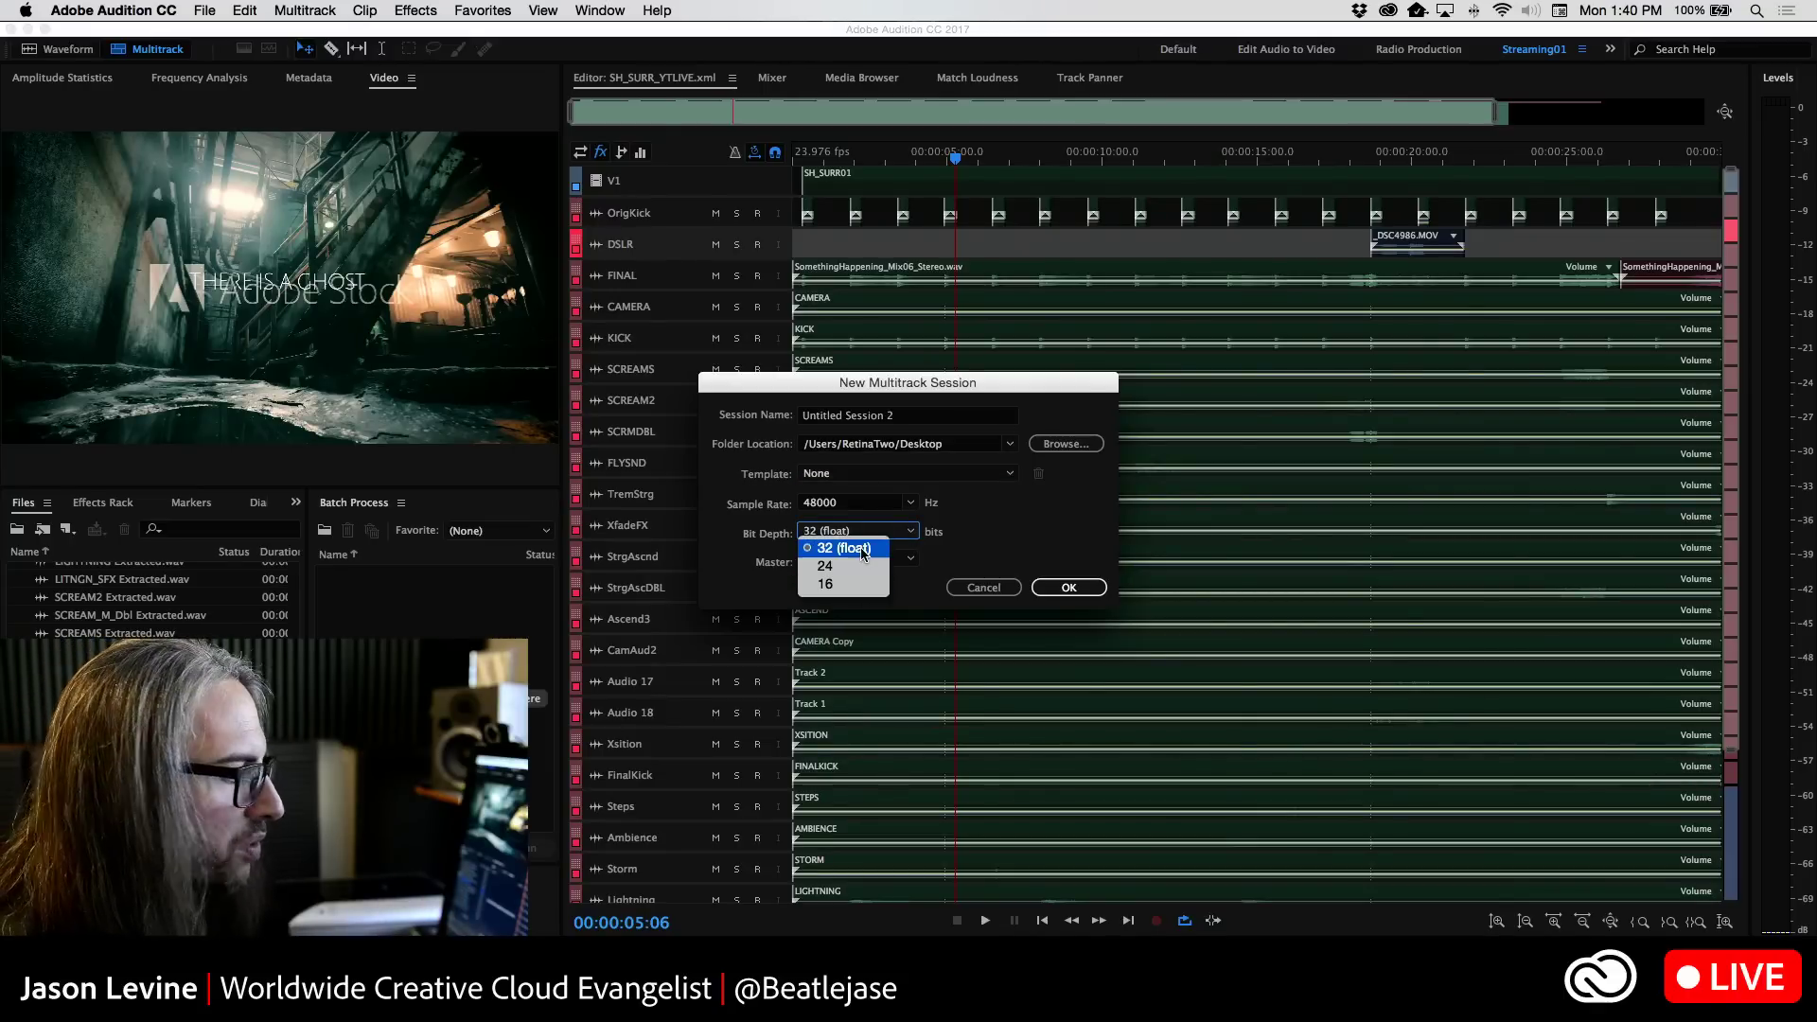
pyautogui.click(863, 550)
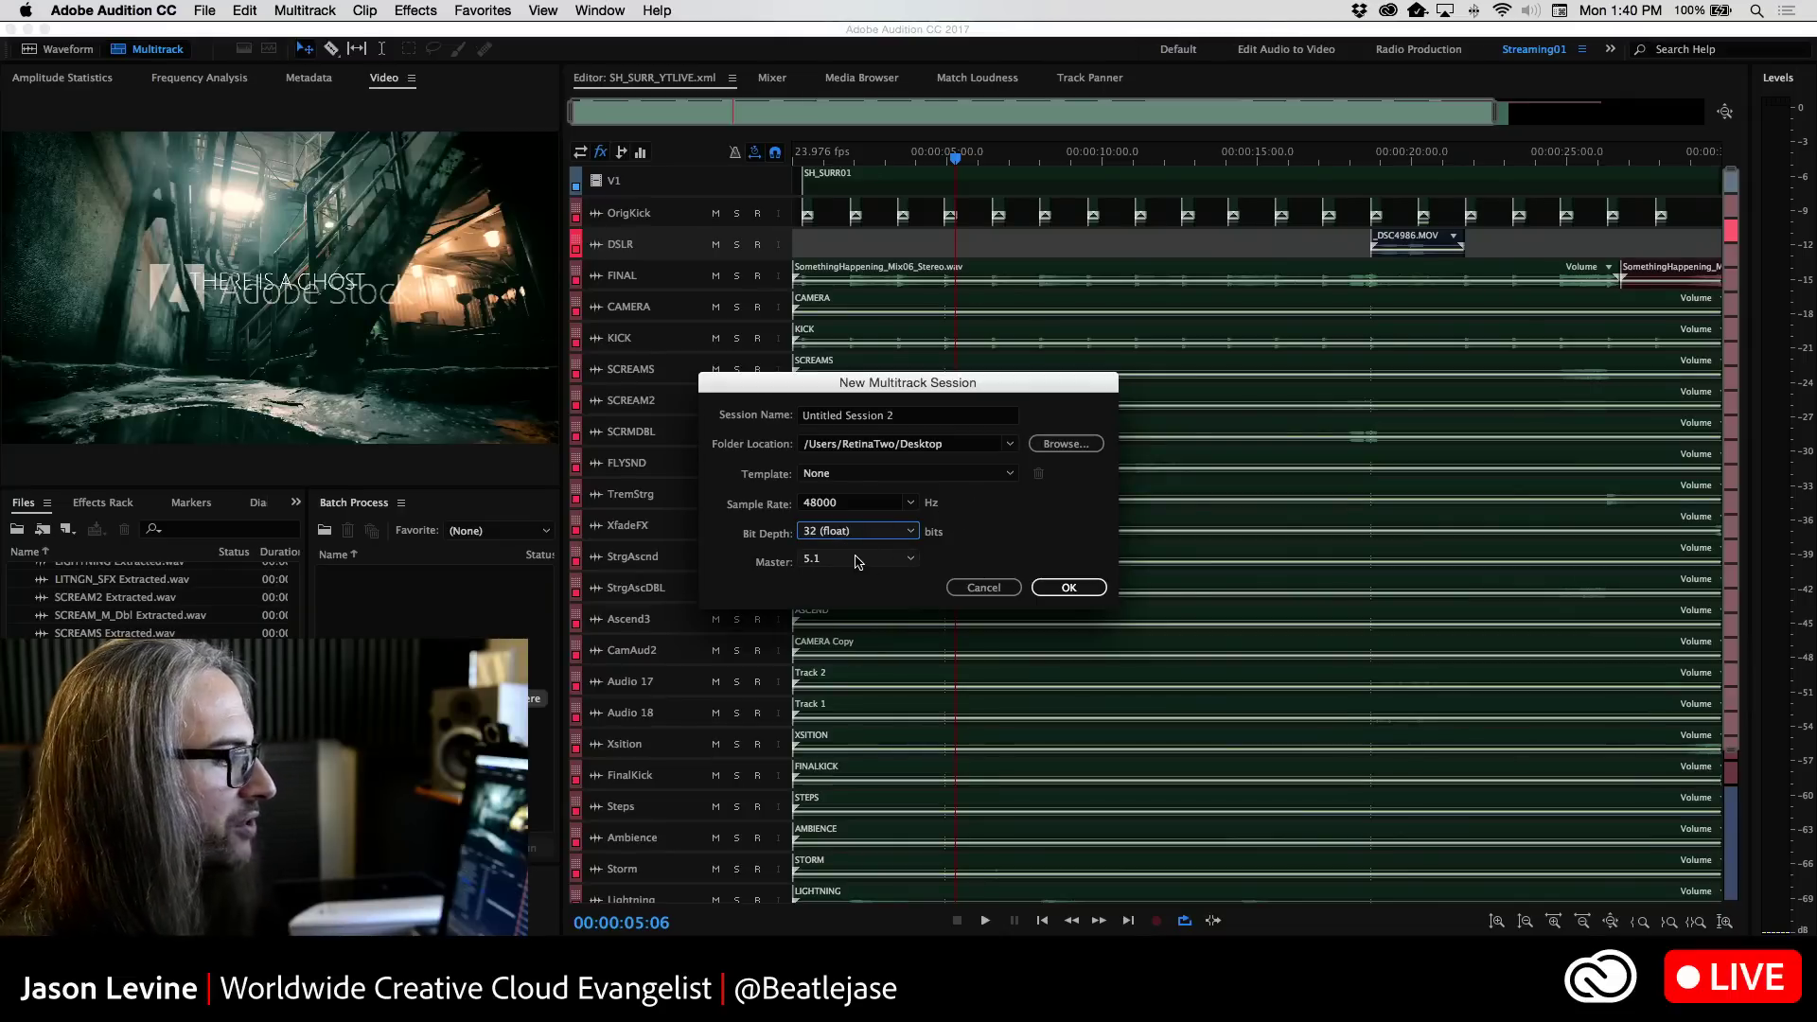
pyautogui.click(984, 588)
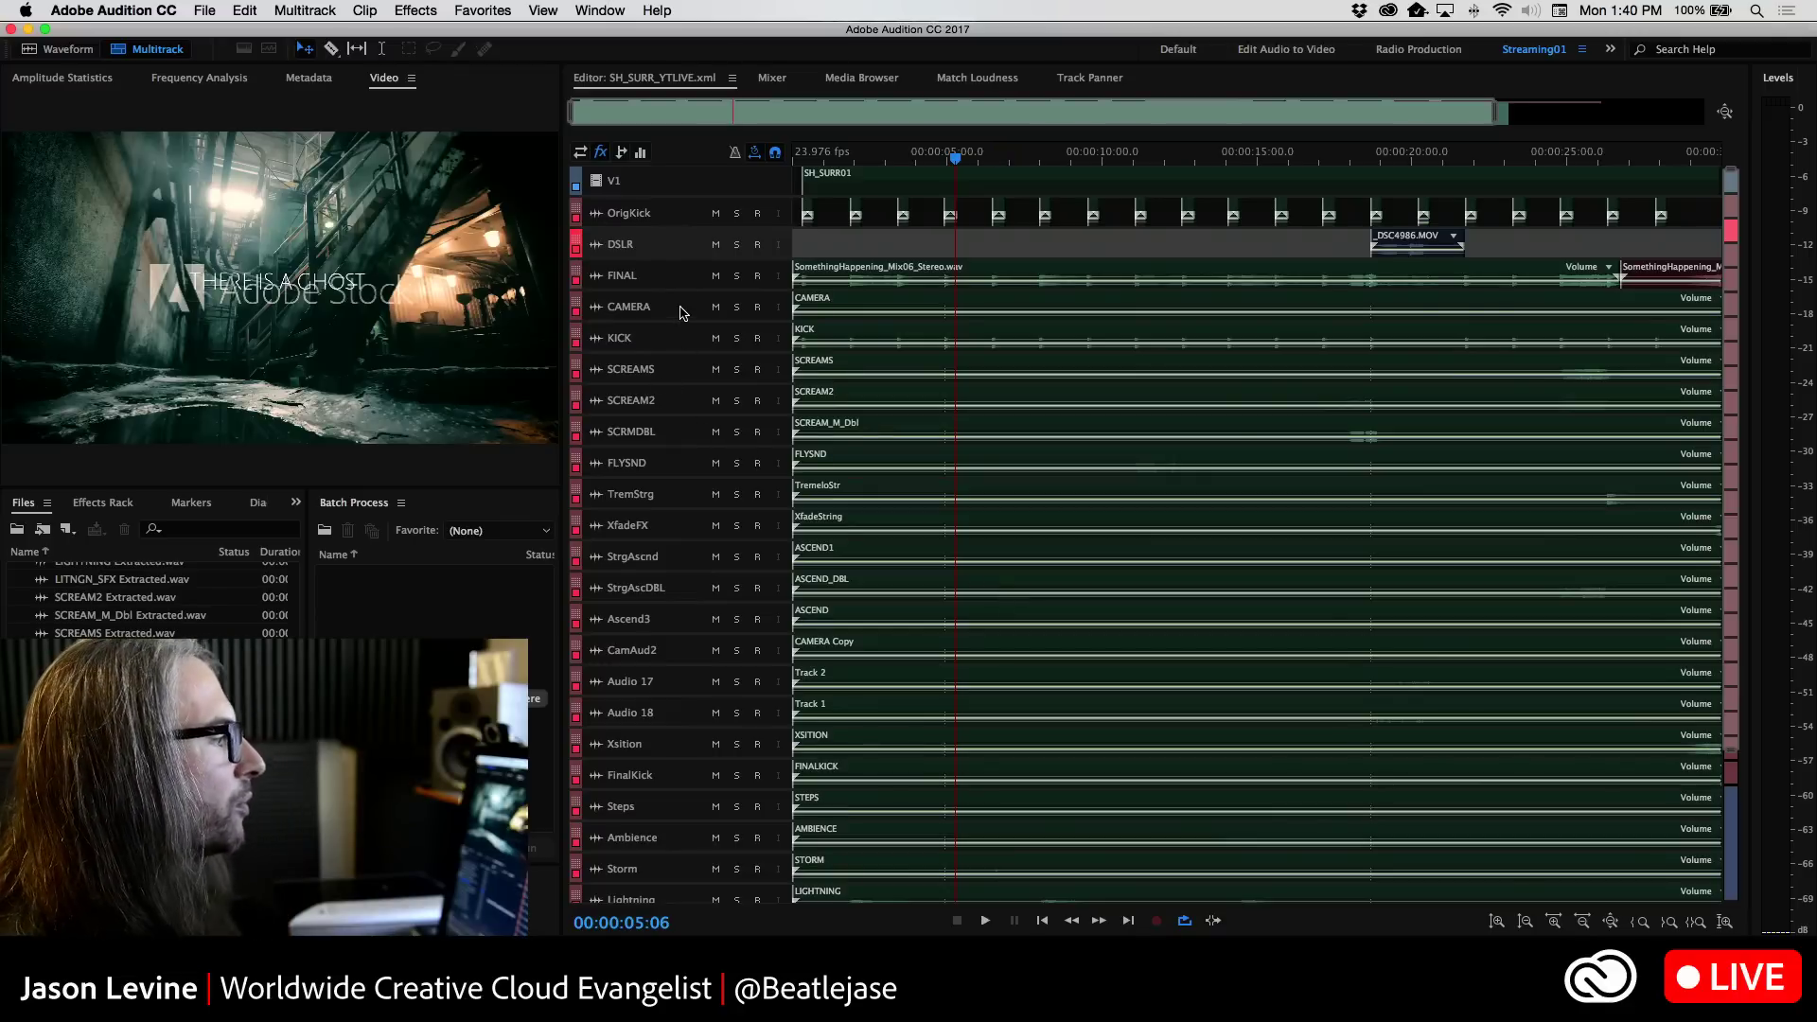
# Enlarge the track heights and open the Lightning track's surround panner in the Track Panner
pyautogui.scroll(8, 684, 342)
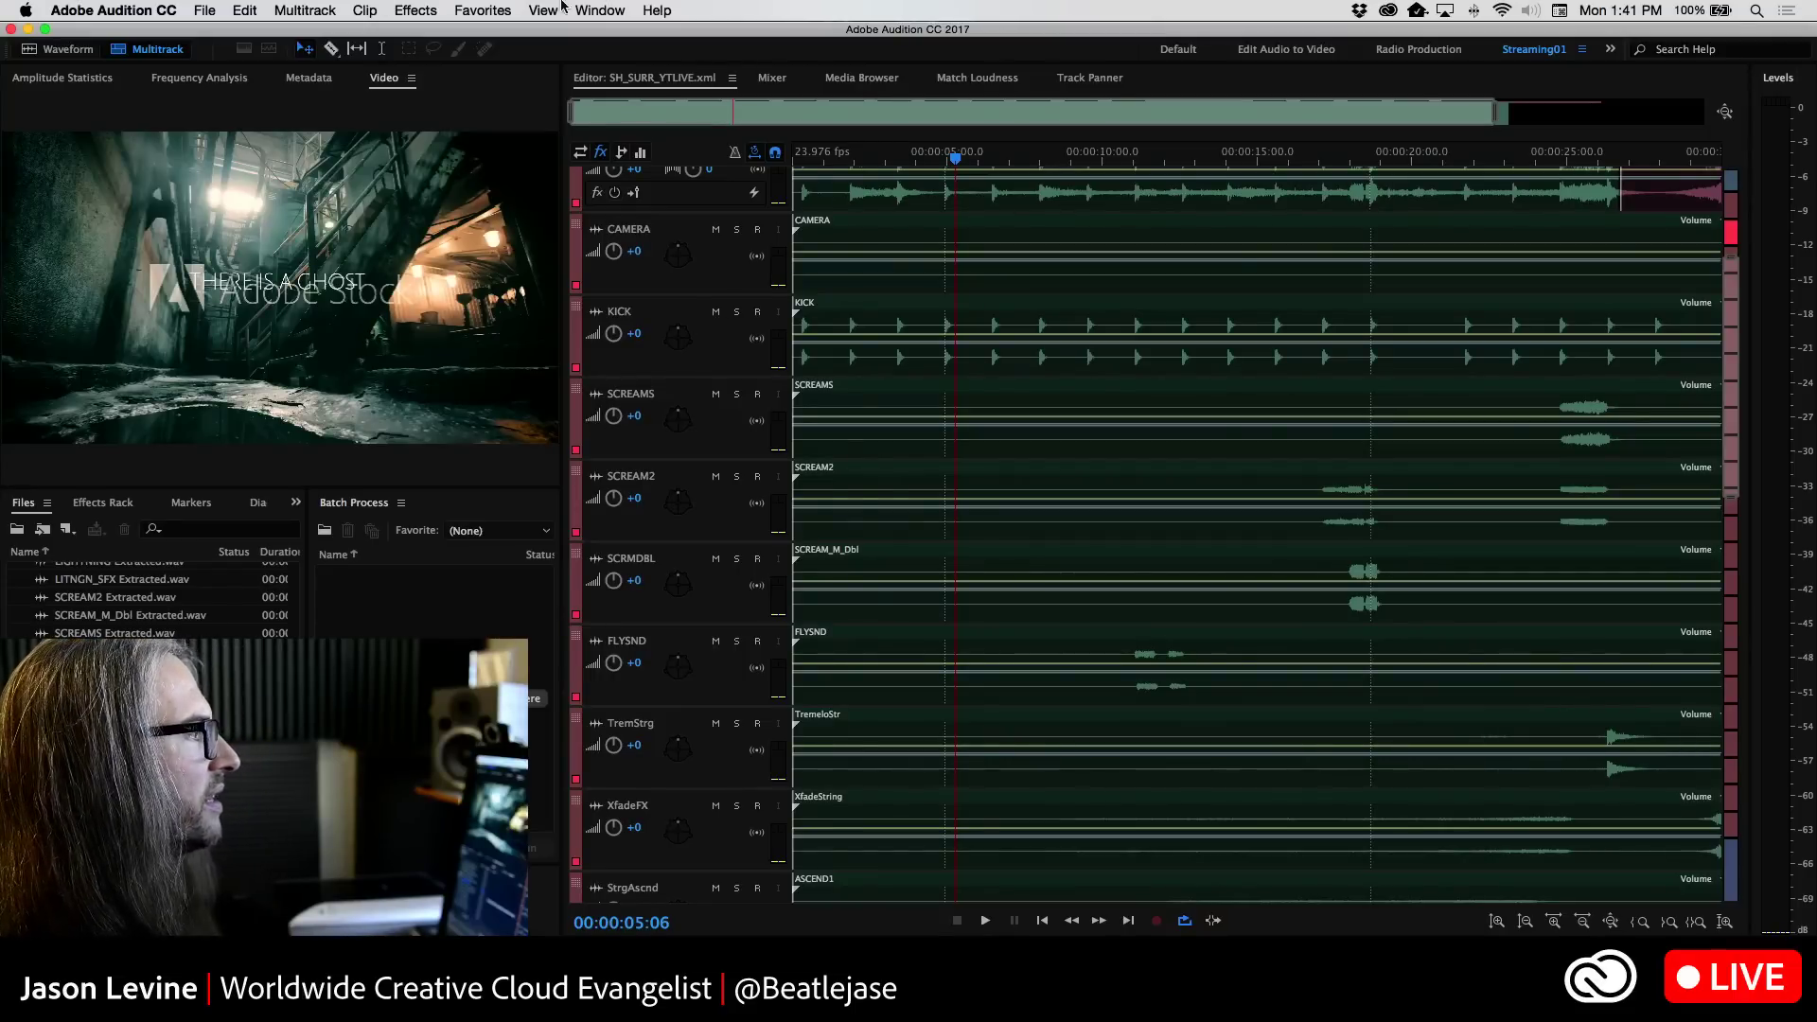
pyautogui.click(598, 9)
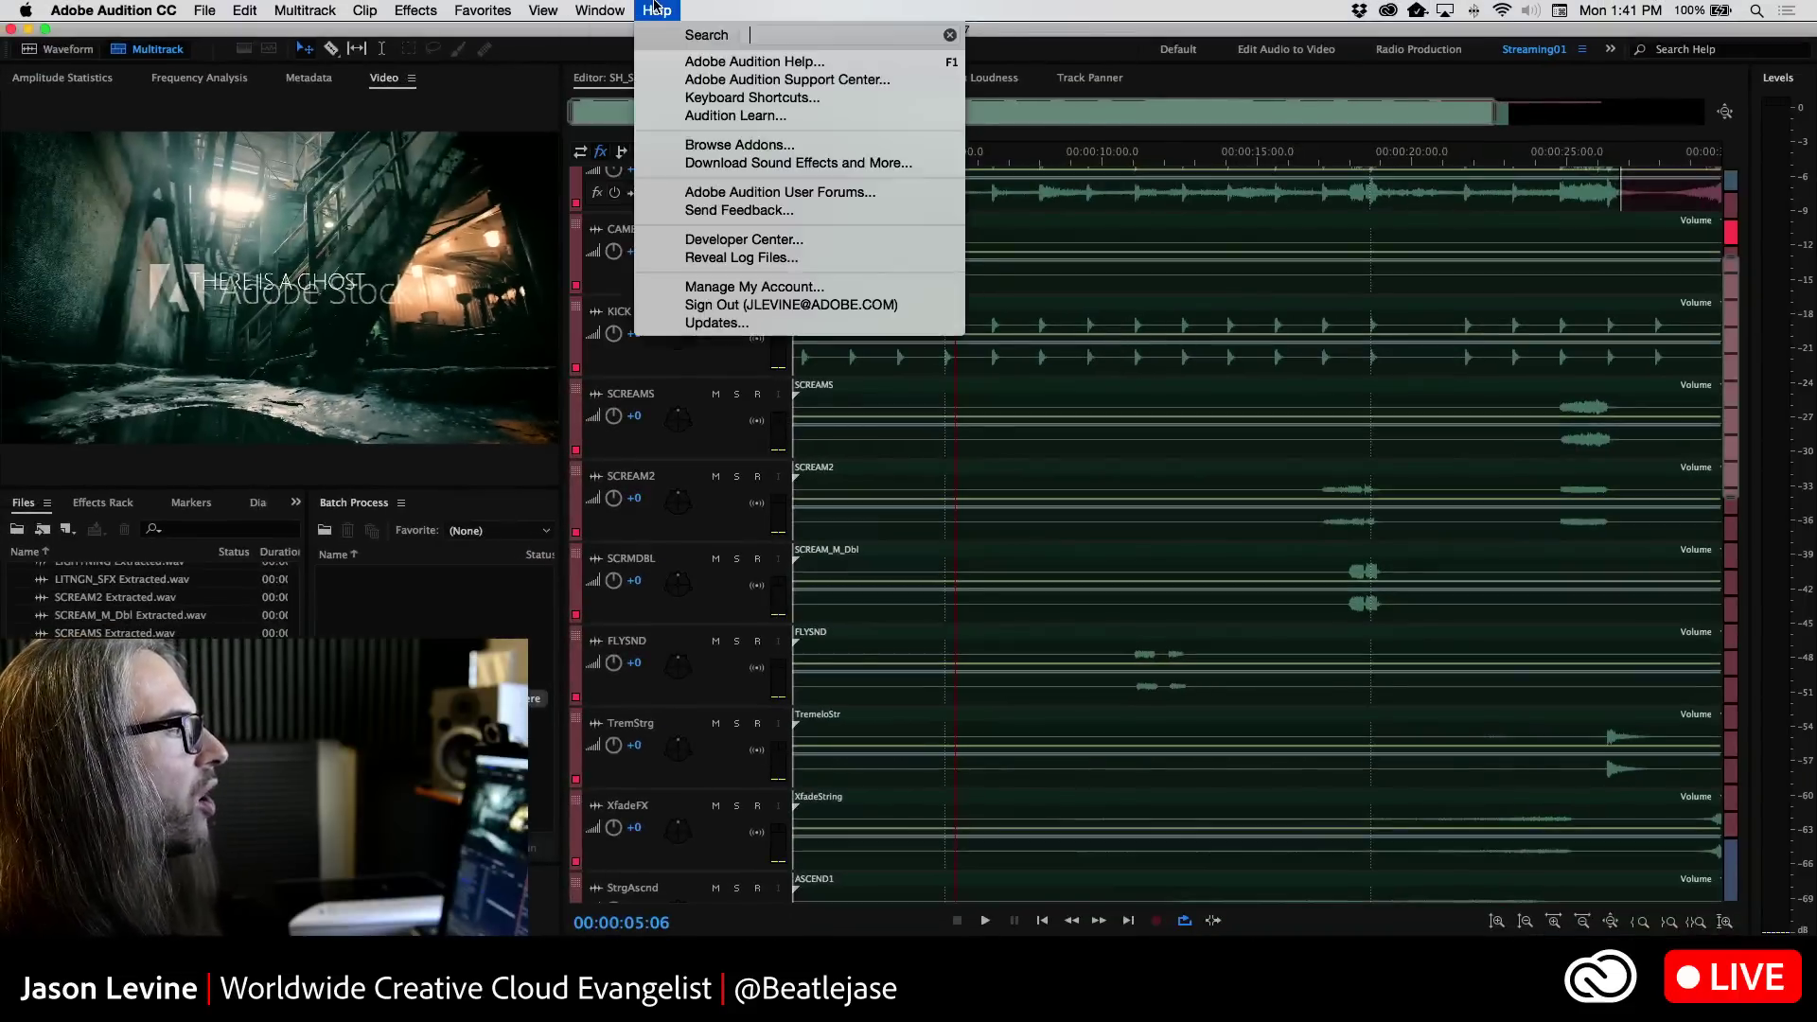
pyautogui.click(697, 14)
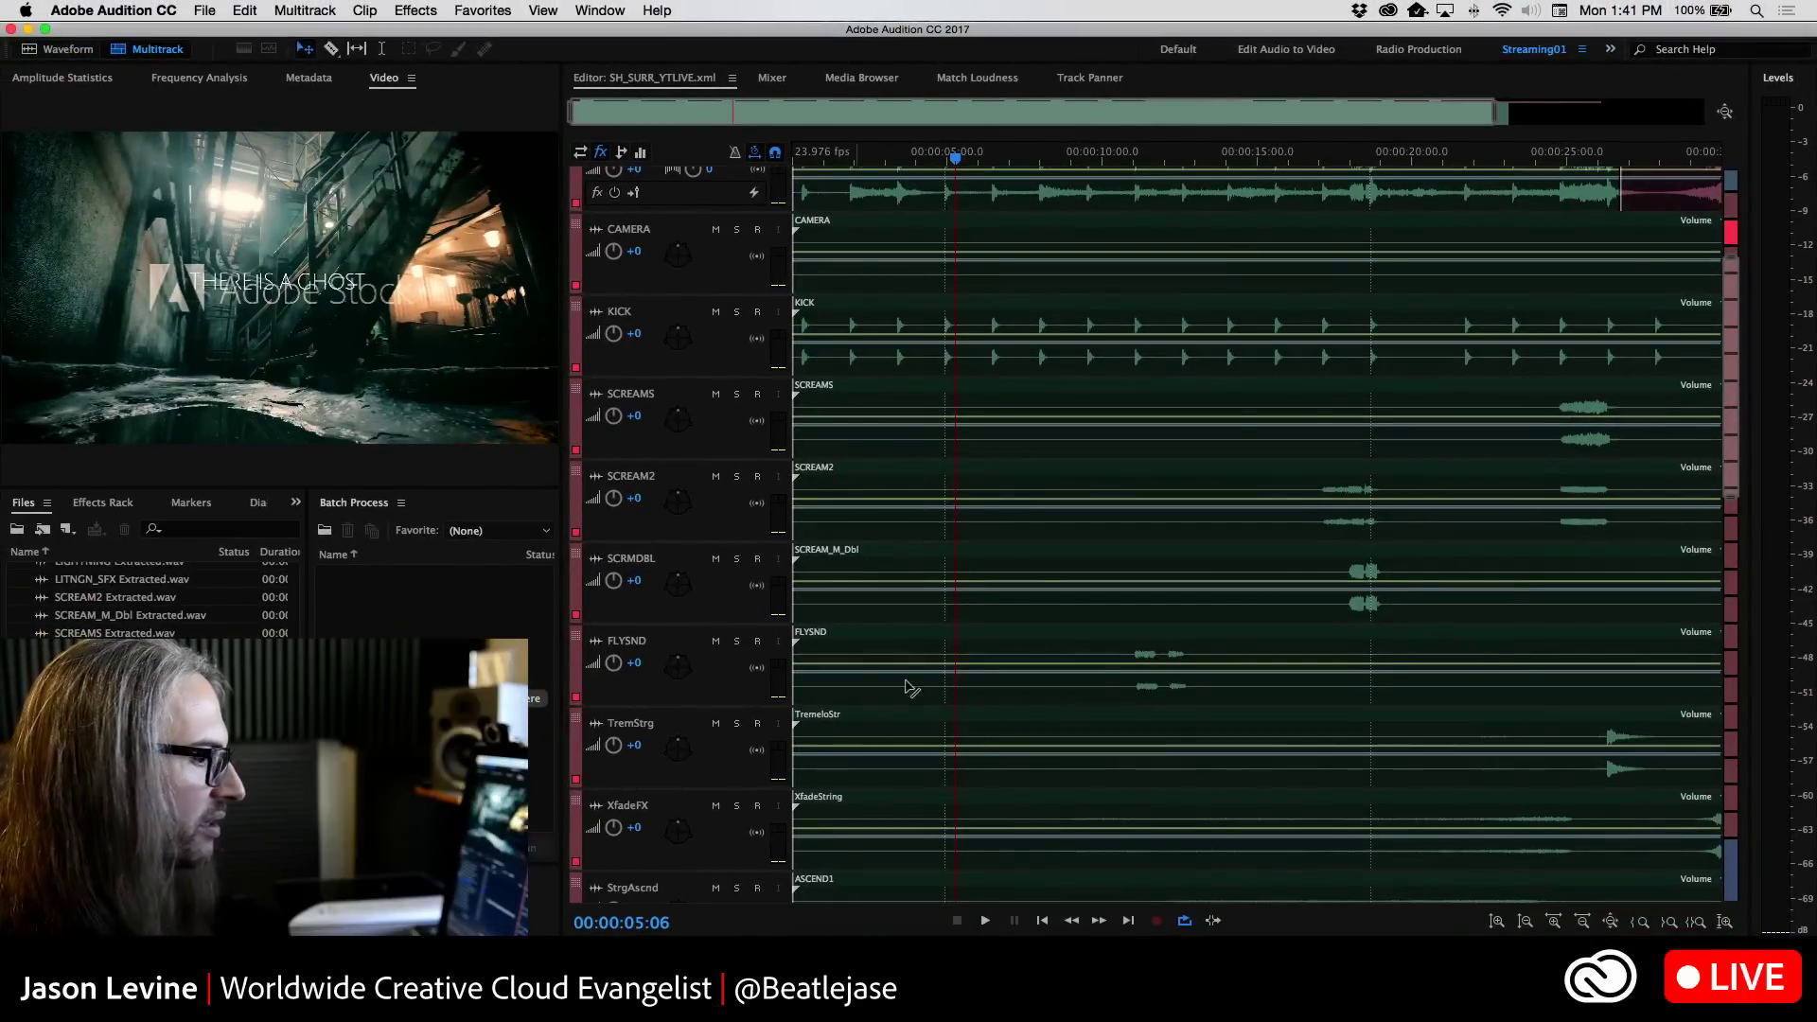
pyautogui.scroll(-5, 1051, 716)
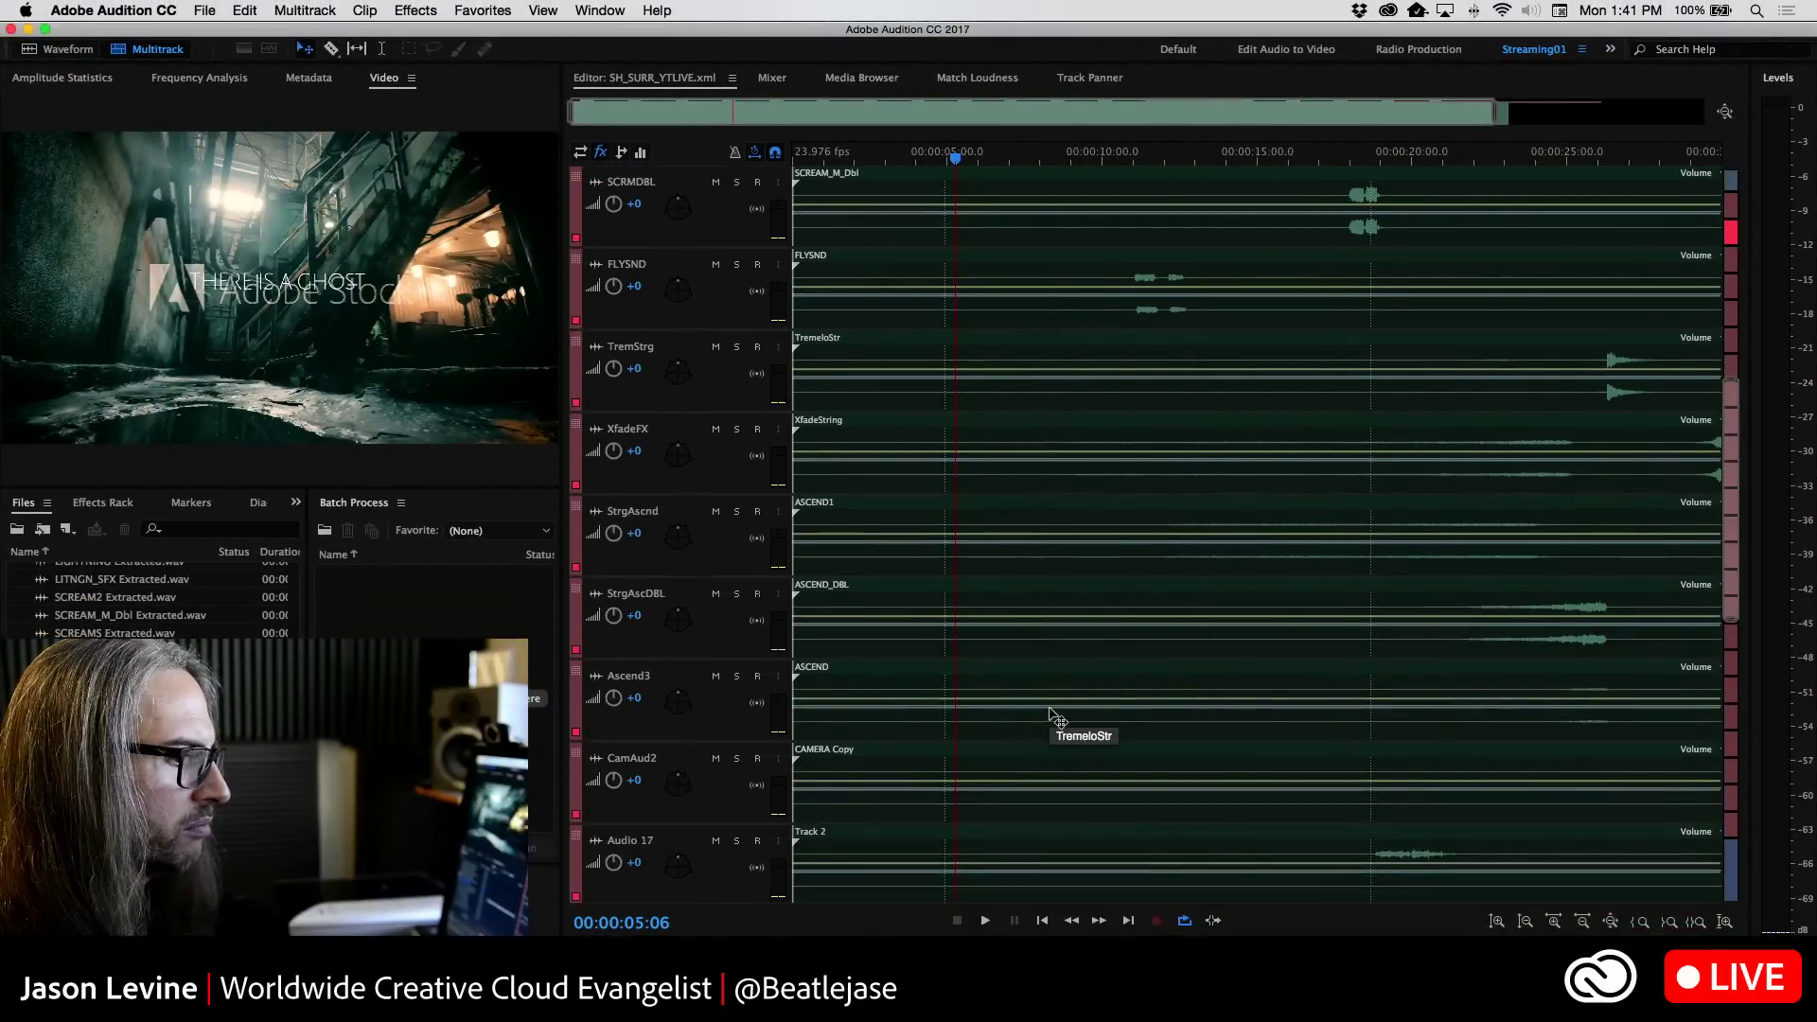
pyautogui.scroll(-10, 1052, 715)
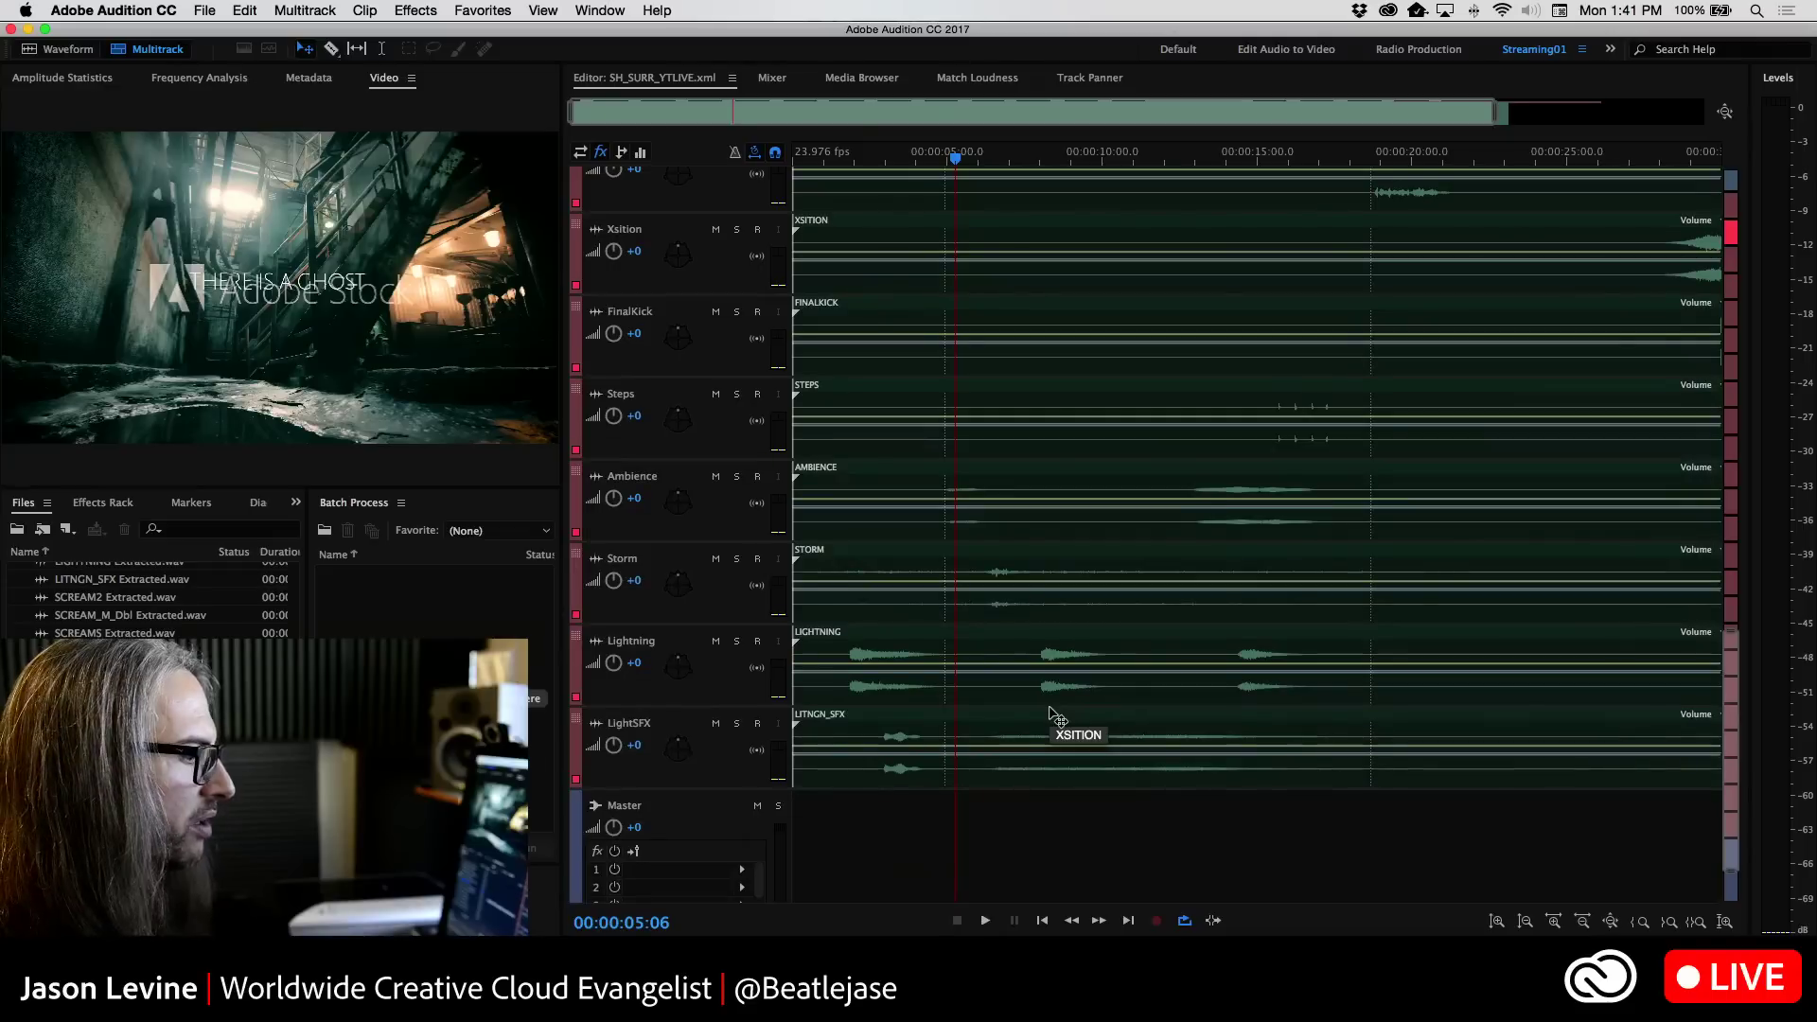
pyautogui.click(843, 159)
pyautogui.doubleClick(677, 664)
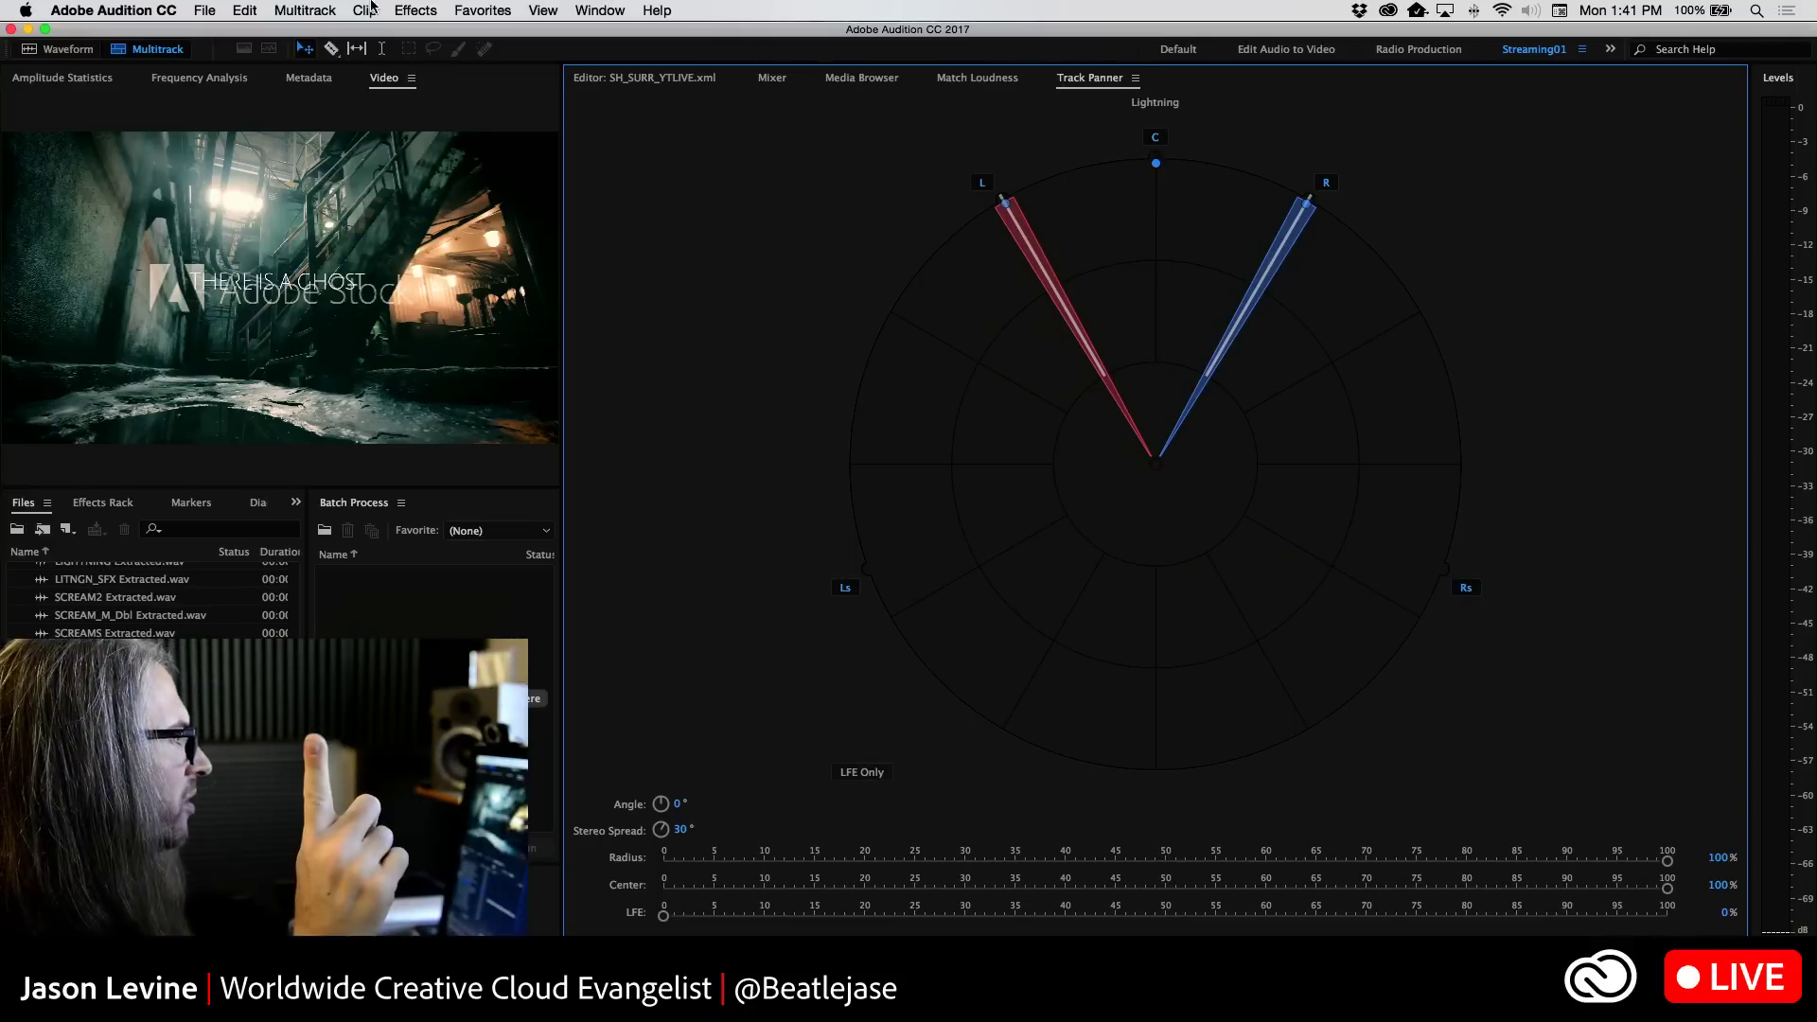
# Apply the Seattle Blues appearance preset in the preferences after trying Adobe Gray
pyautogui.click(113, 11)
pyautogui.moveTo(132, 64)
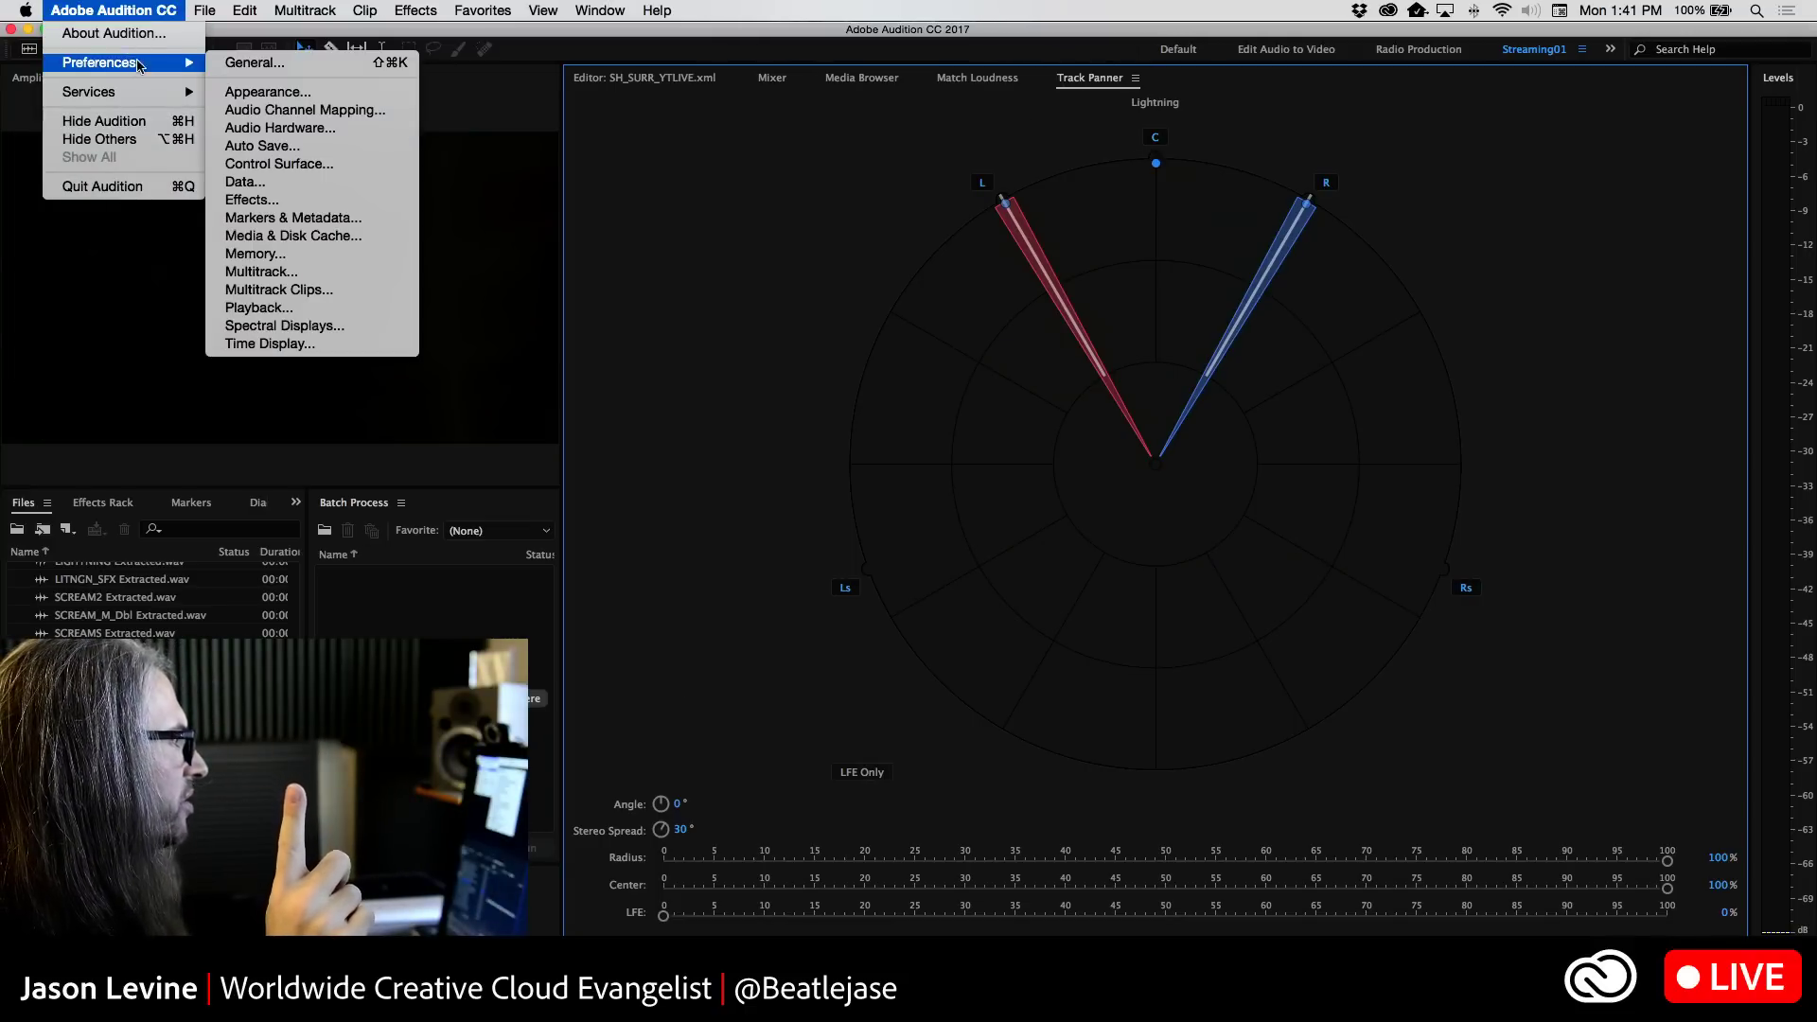
pyautogui.click(268, 92)
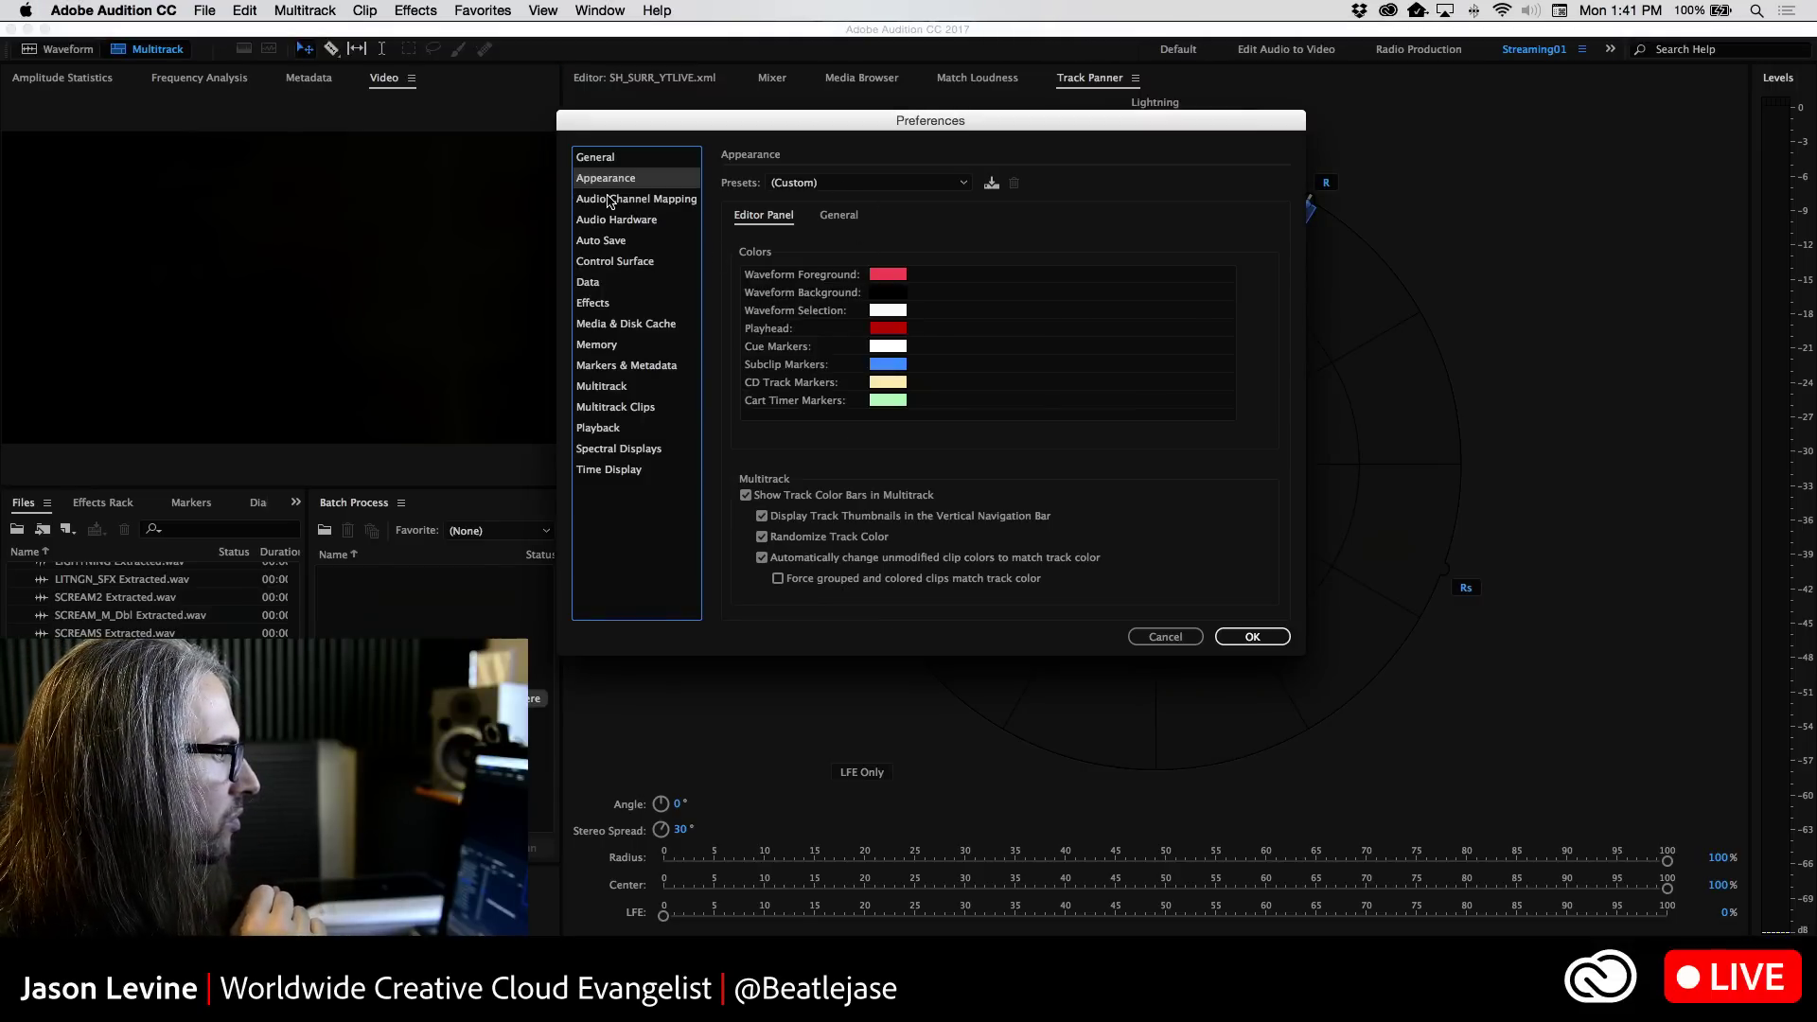
pyautogui.click(596, 159)
pyautogui.click(602, 179)
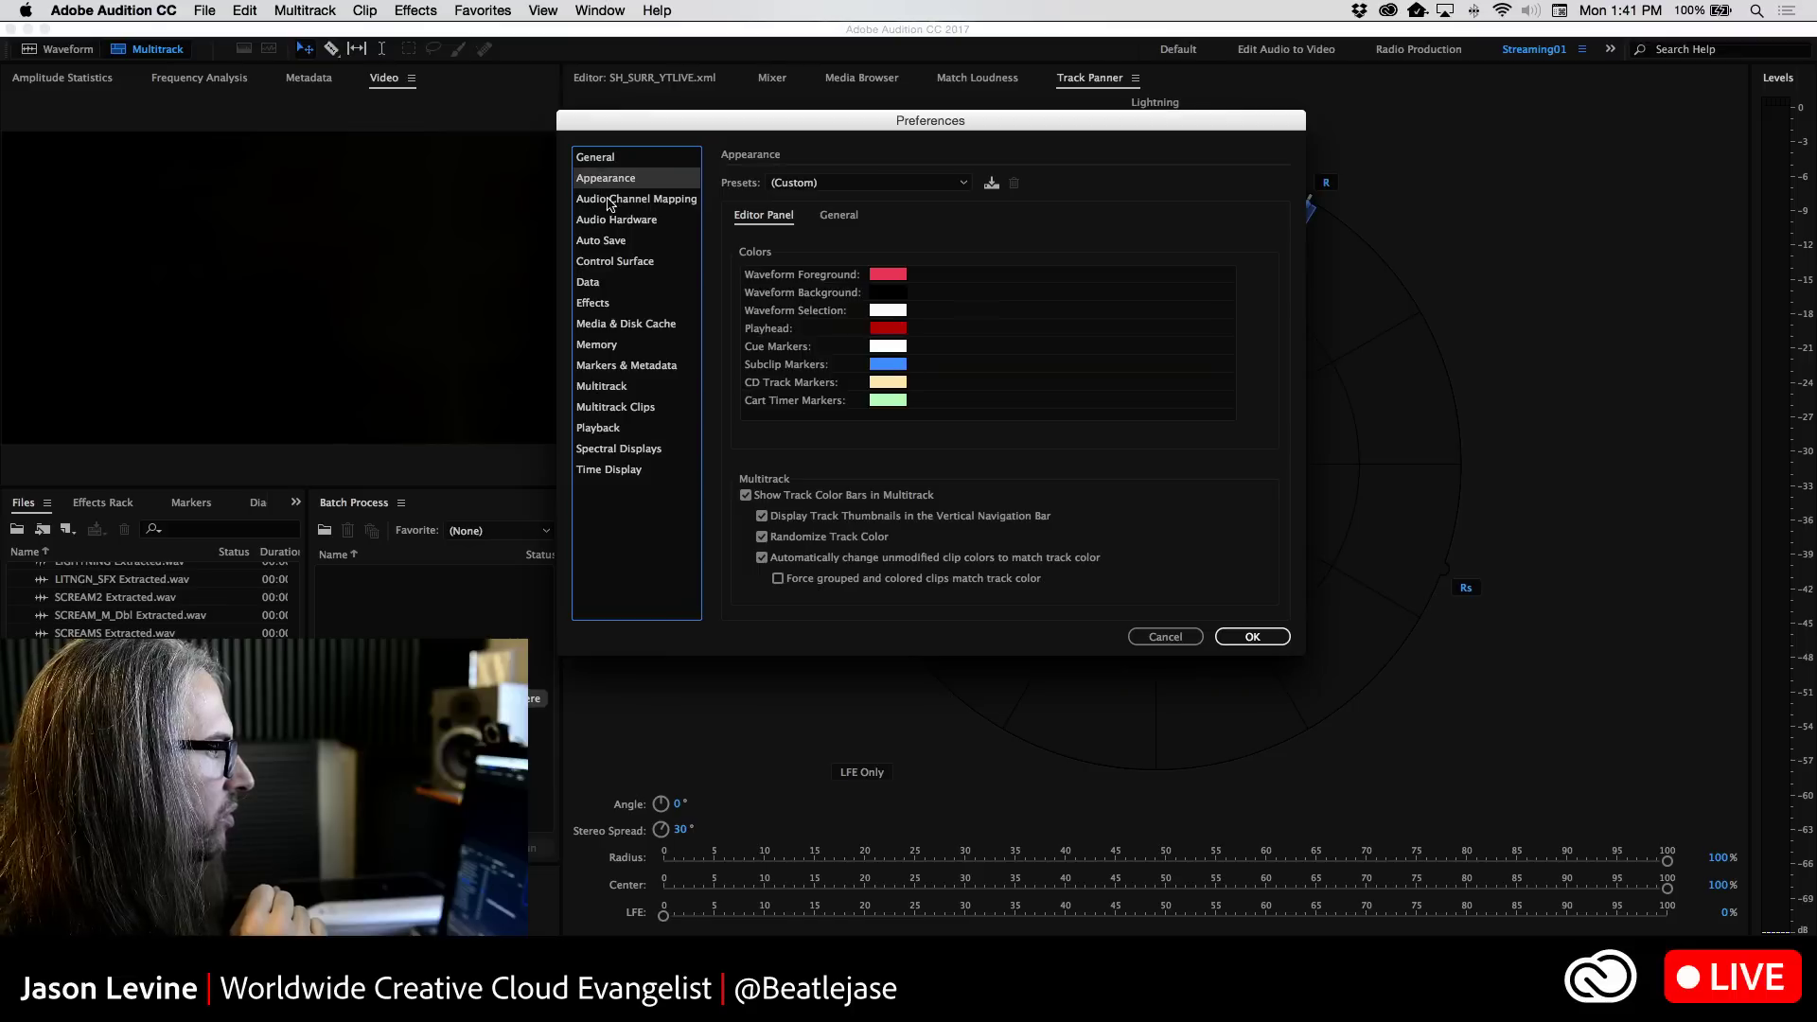
pyautogui.click(868, 182)
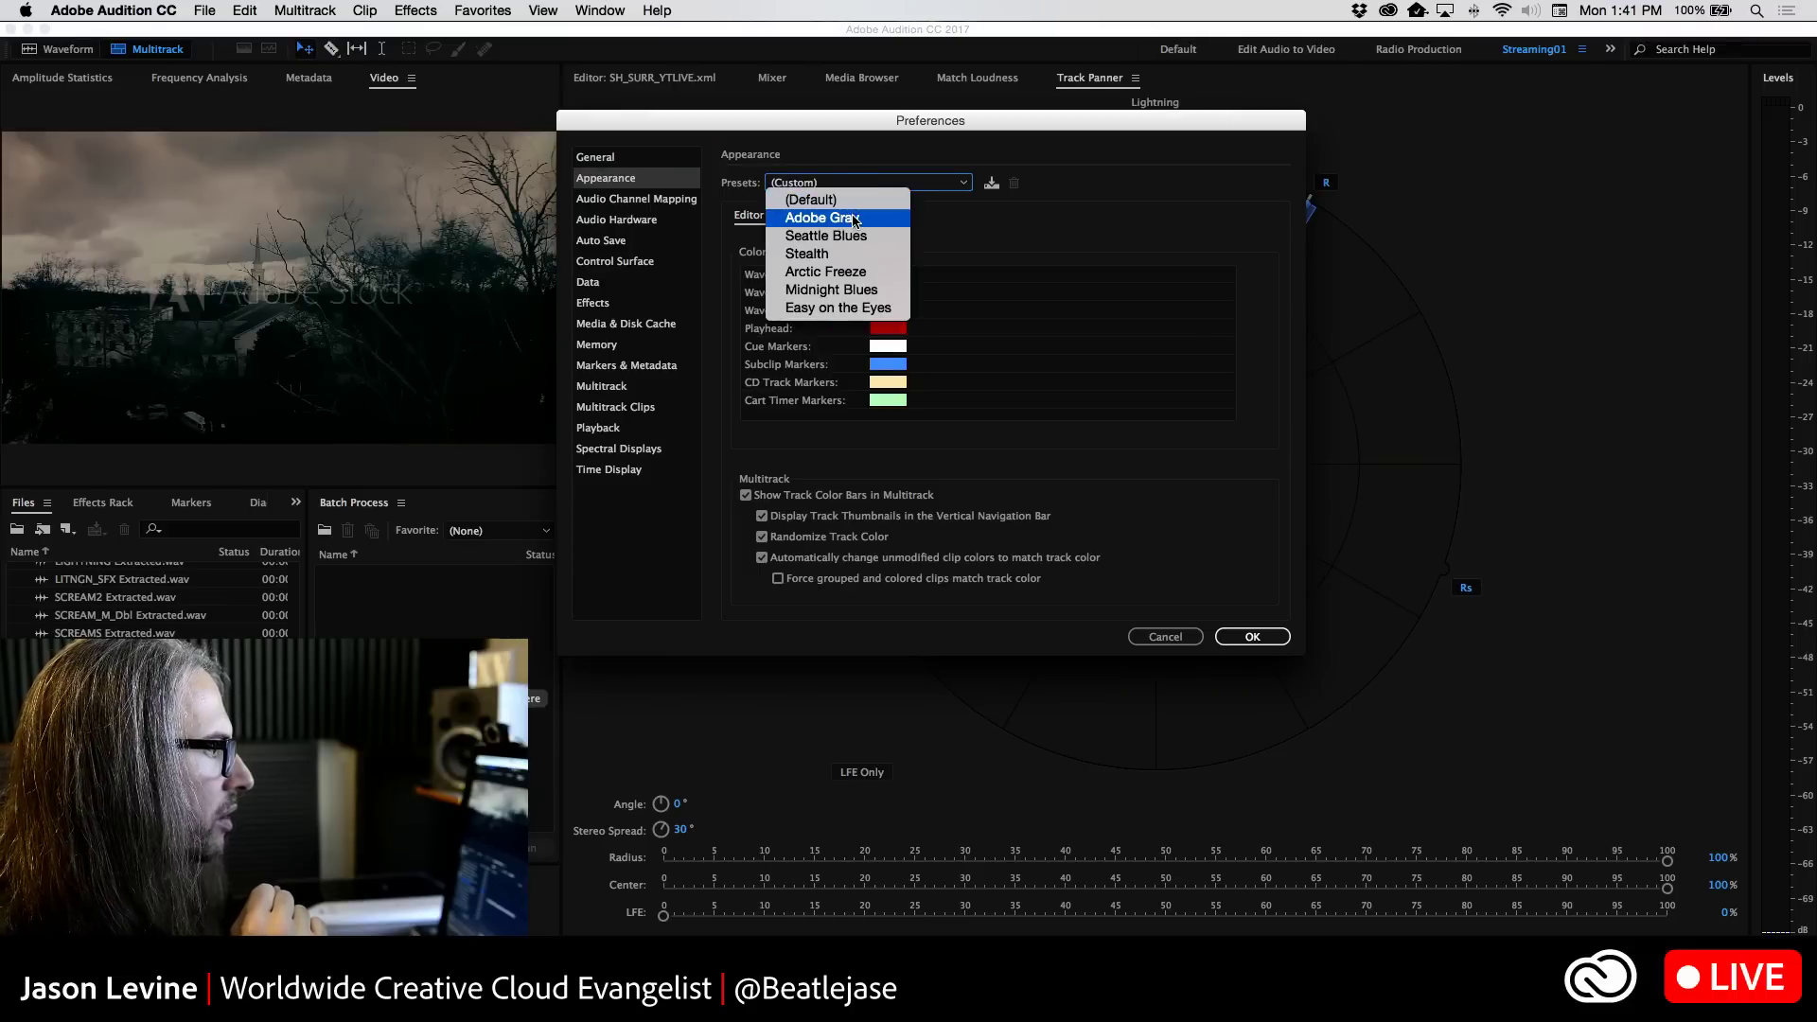
pyautogui.click(854, 214)
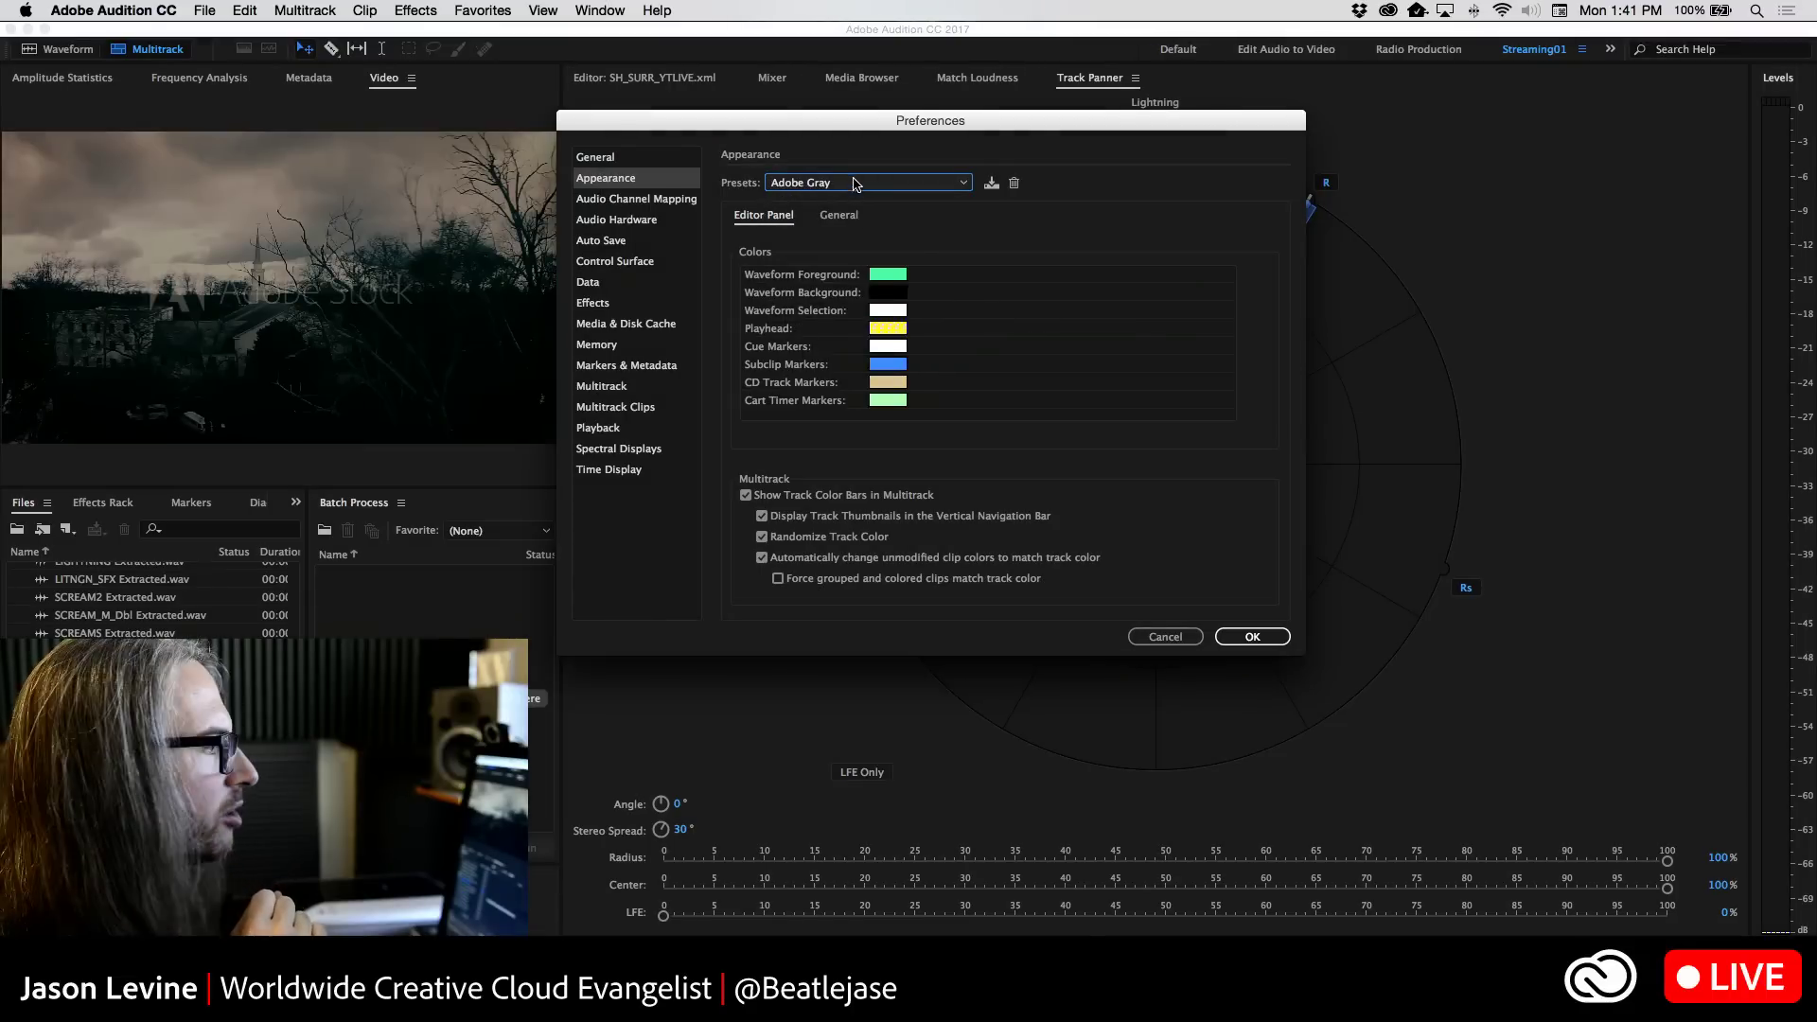
pyautogui.click(855, 182)
pyautogui.click(855, 234)
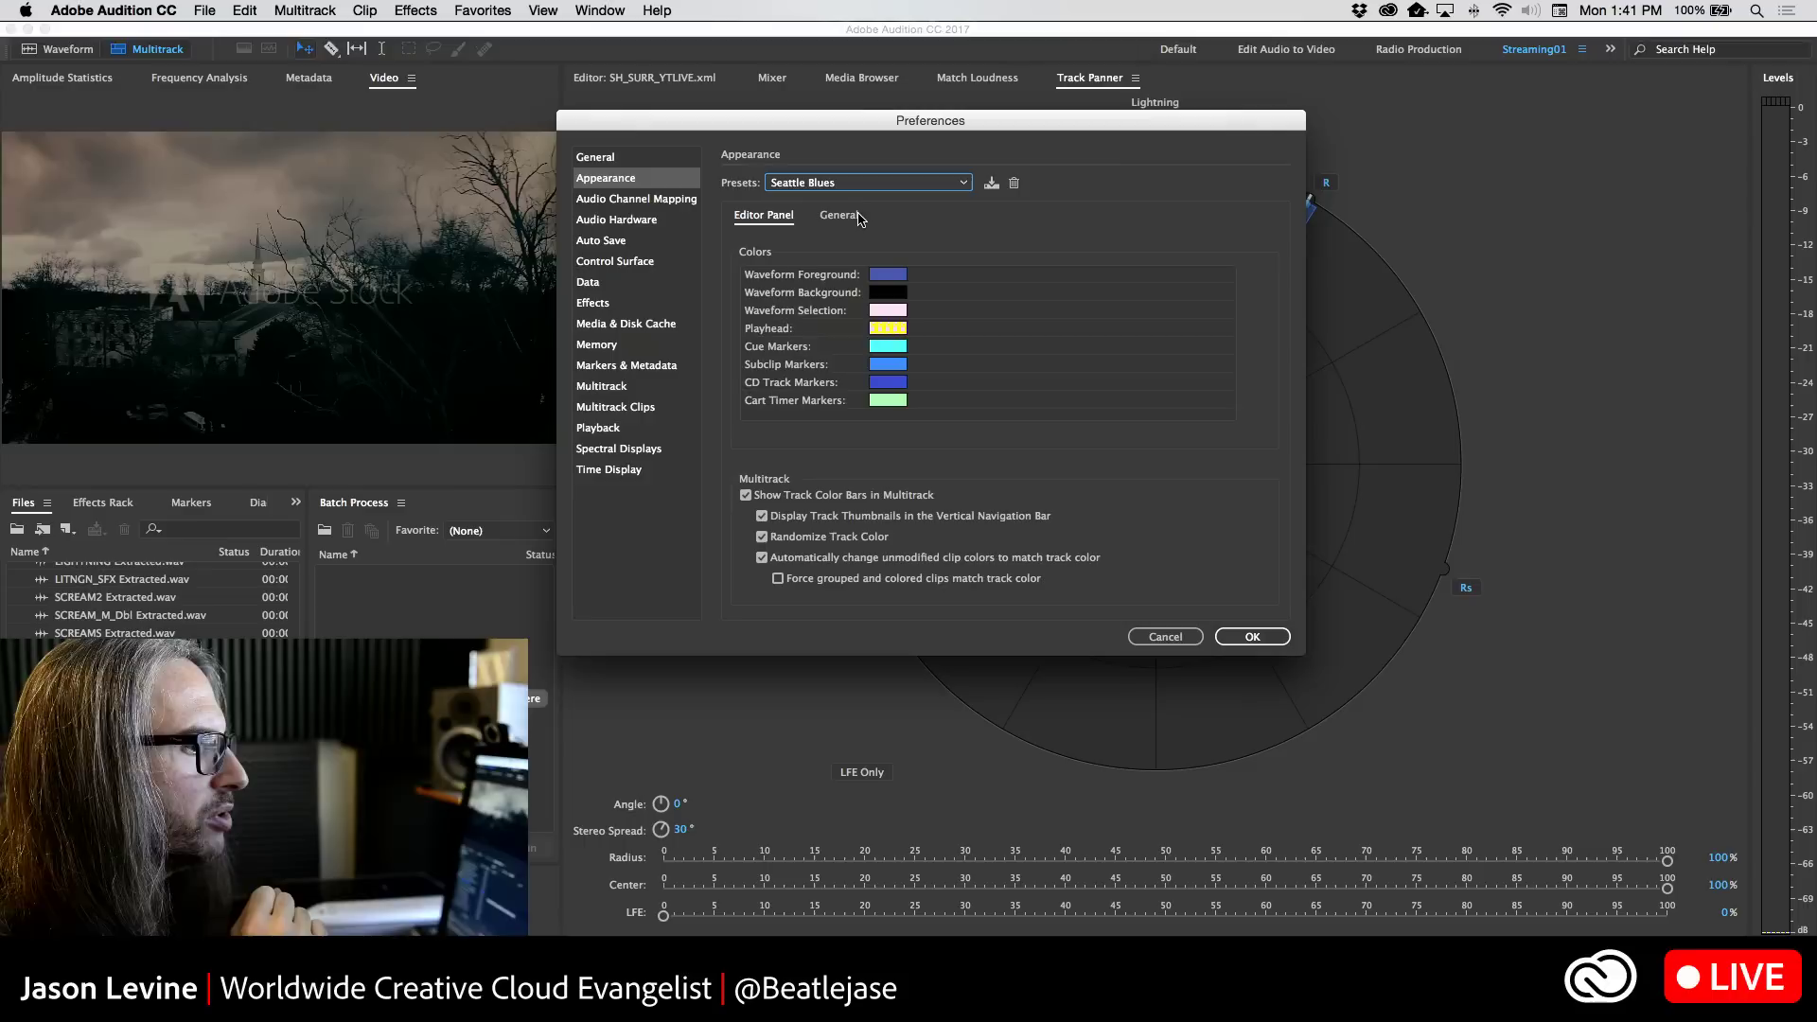
pyautogui.click(1252, 636)
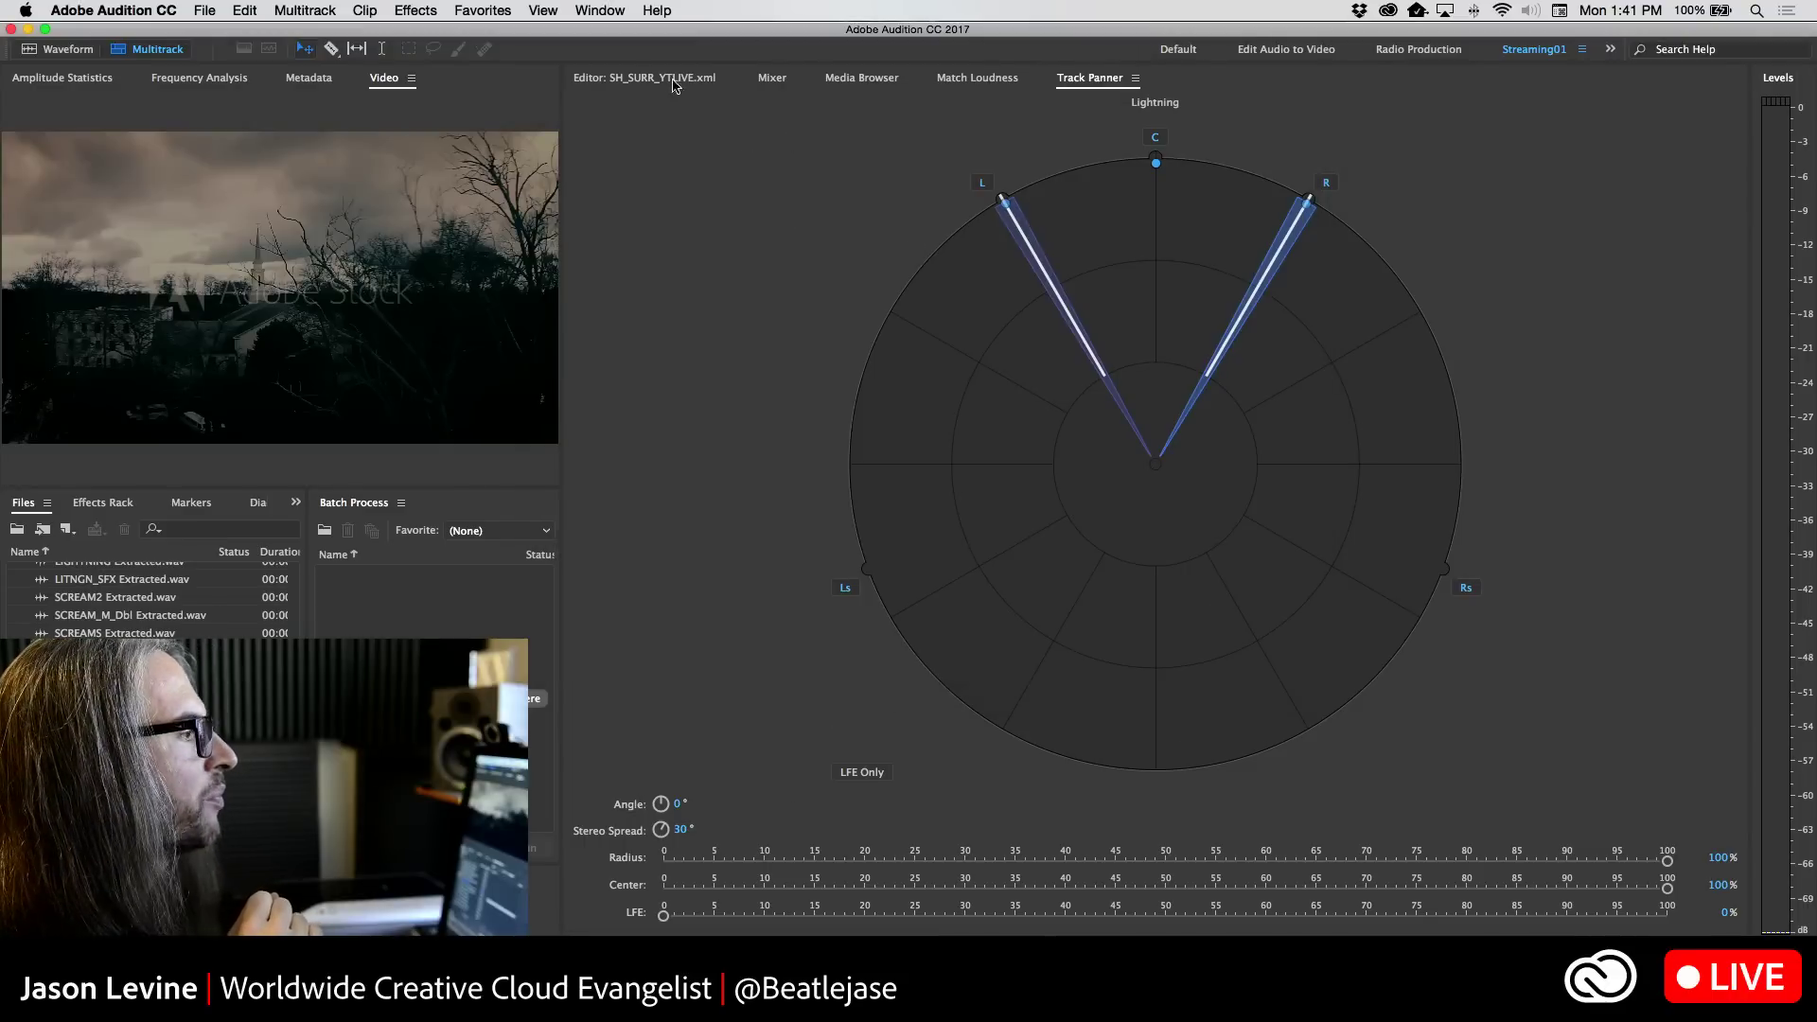
# Dock the Track Panner in its own column between the editor and Levels, and enlarge it by narrowing Levels
pyautogui.moveTo(1070, 84); pyautogui.dragTo(1722, 486)
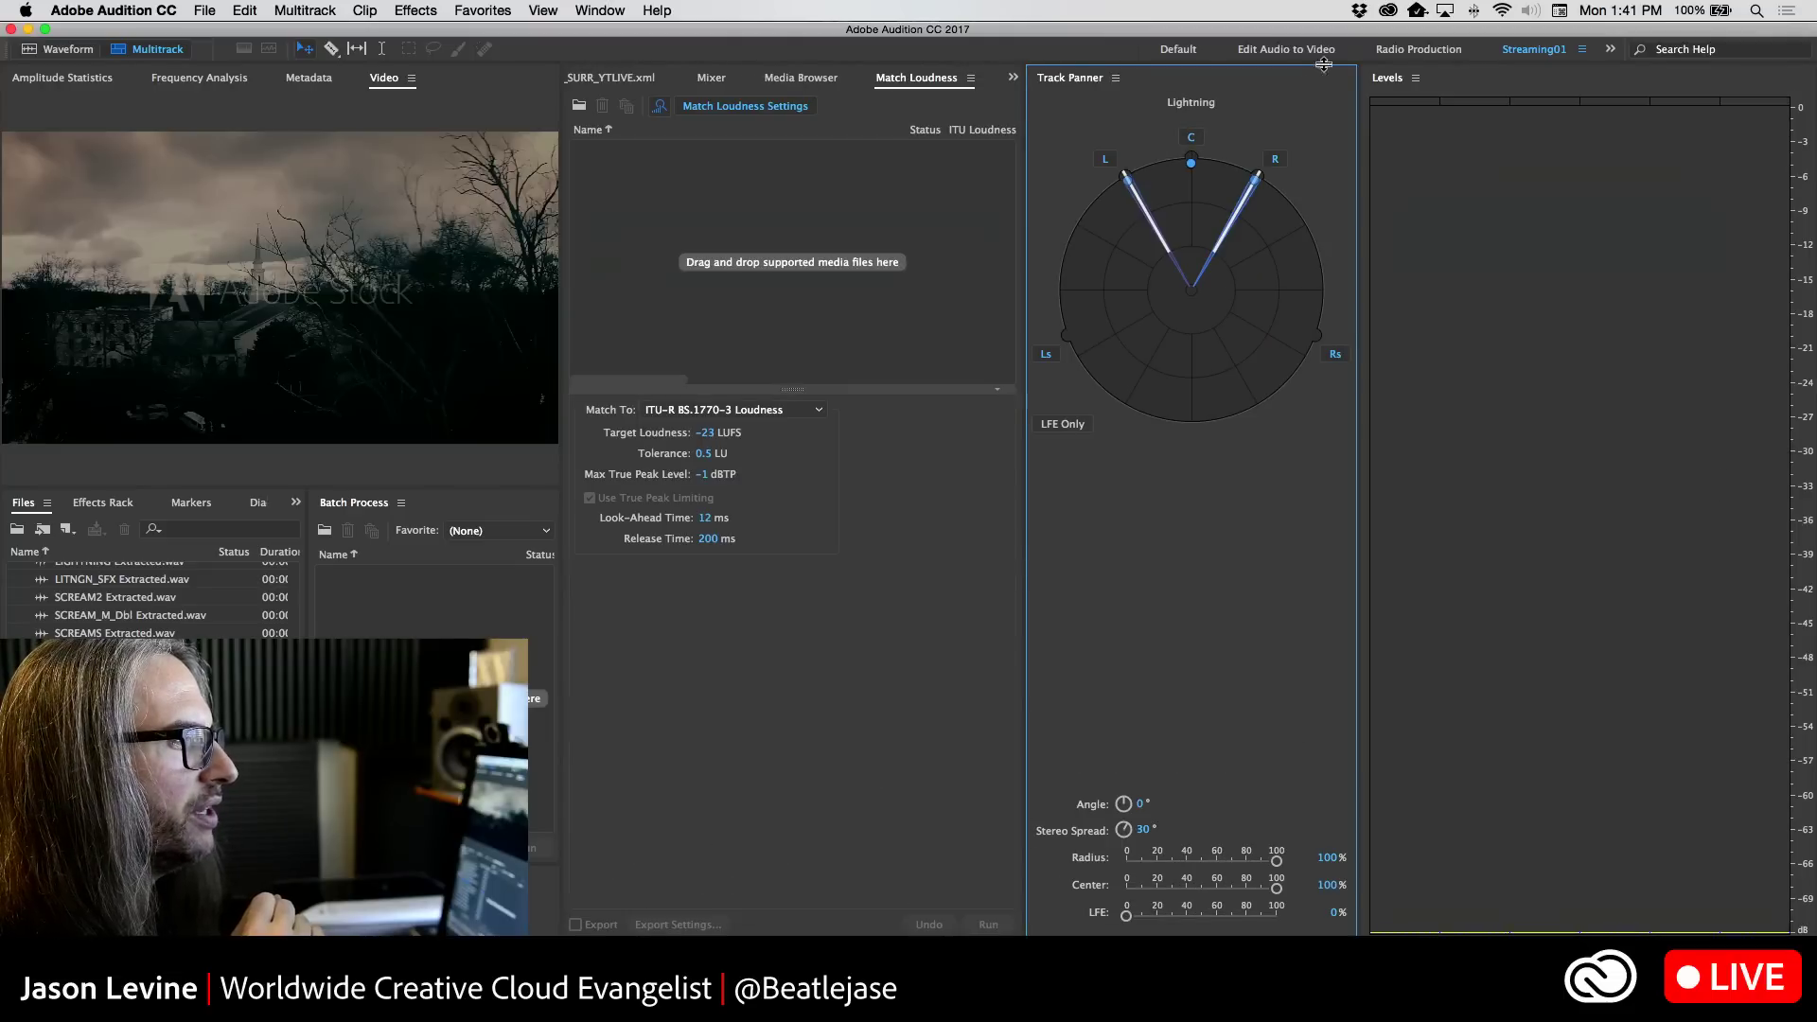
pyautogui.click(1383, 79)
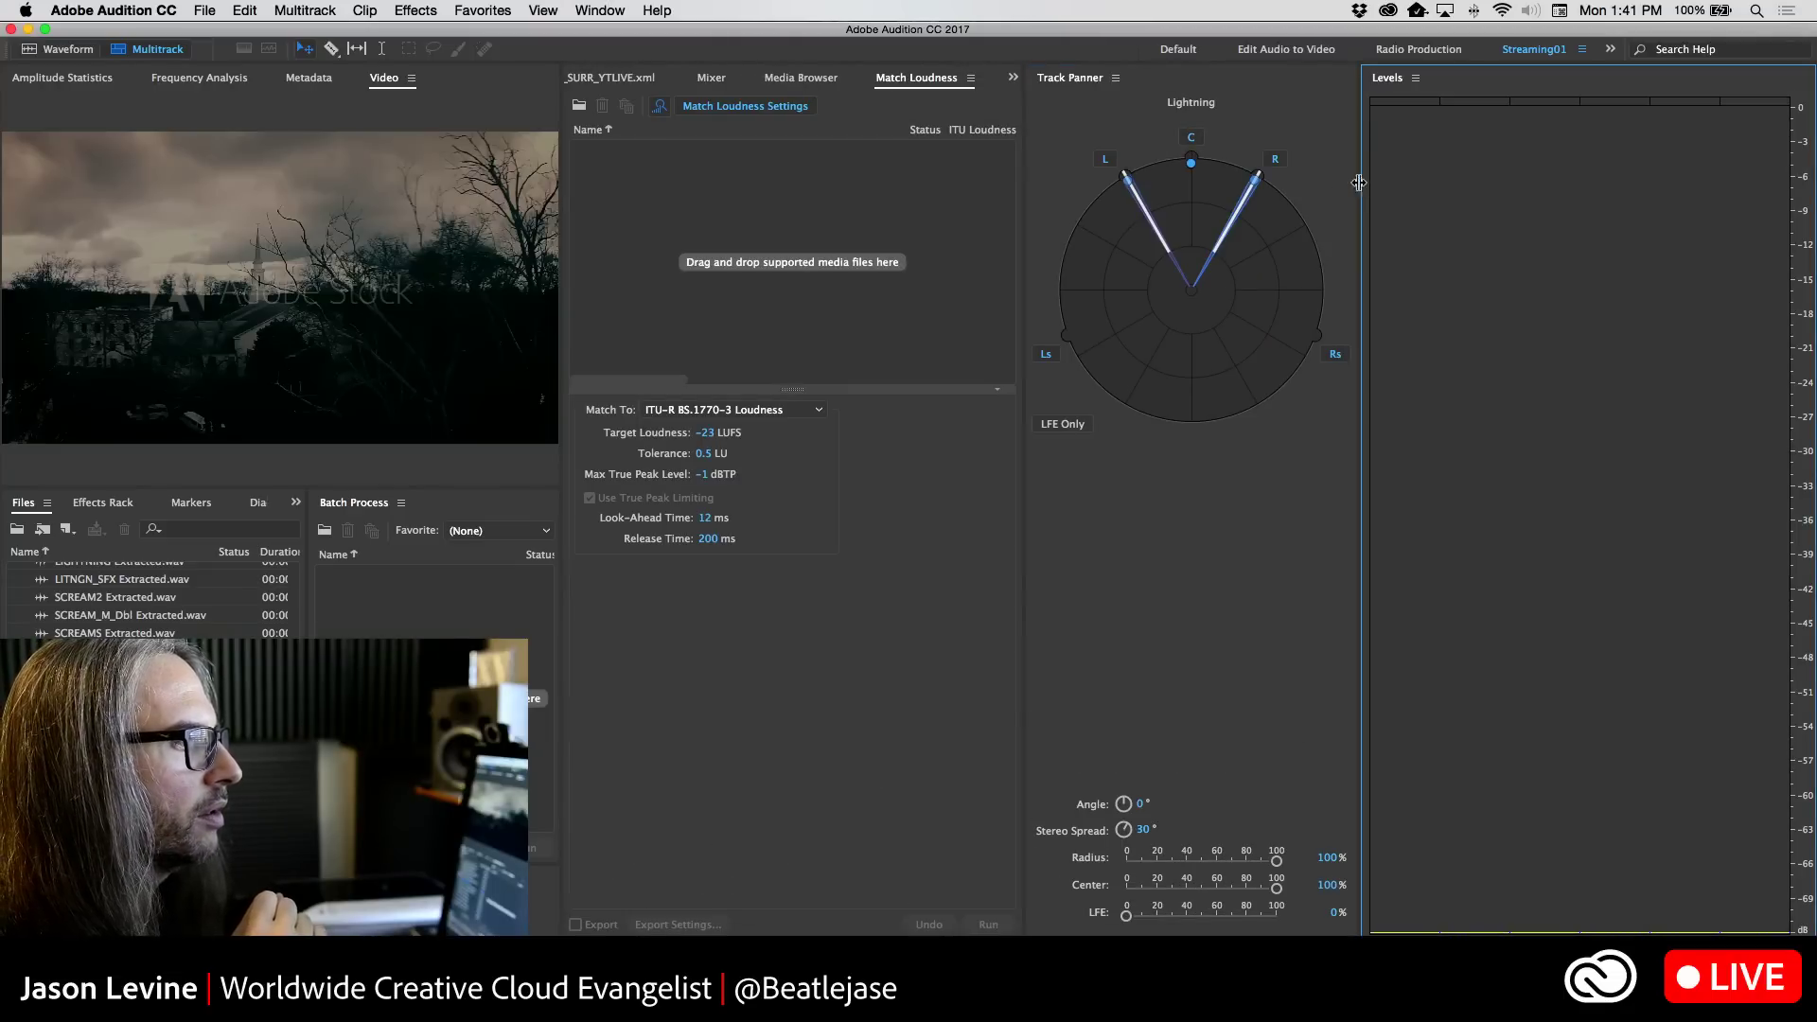
pyautogui.moveTo(1359, 183); pyautogui.dragTo(1715, 213)
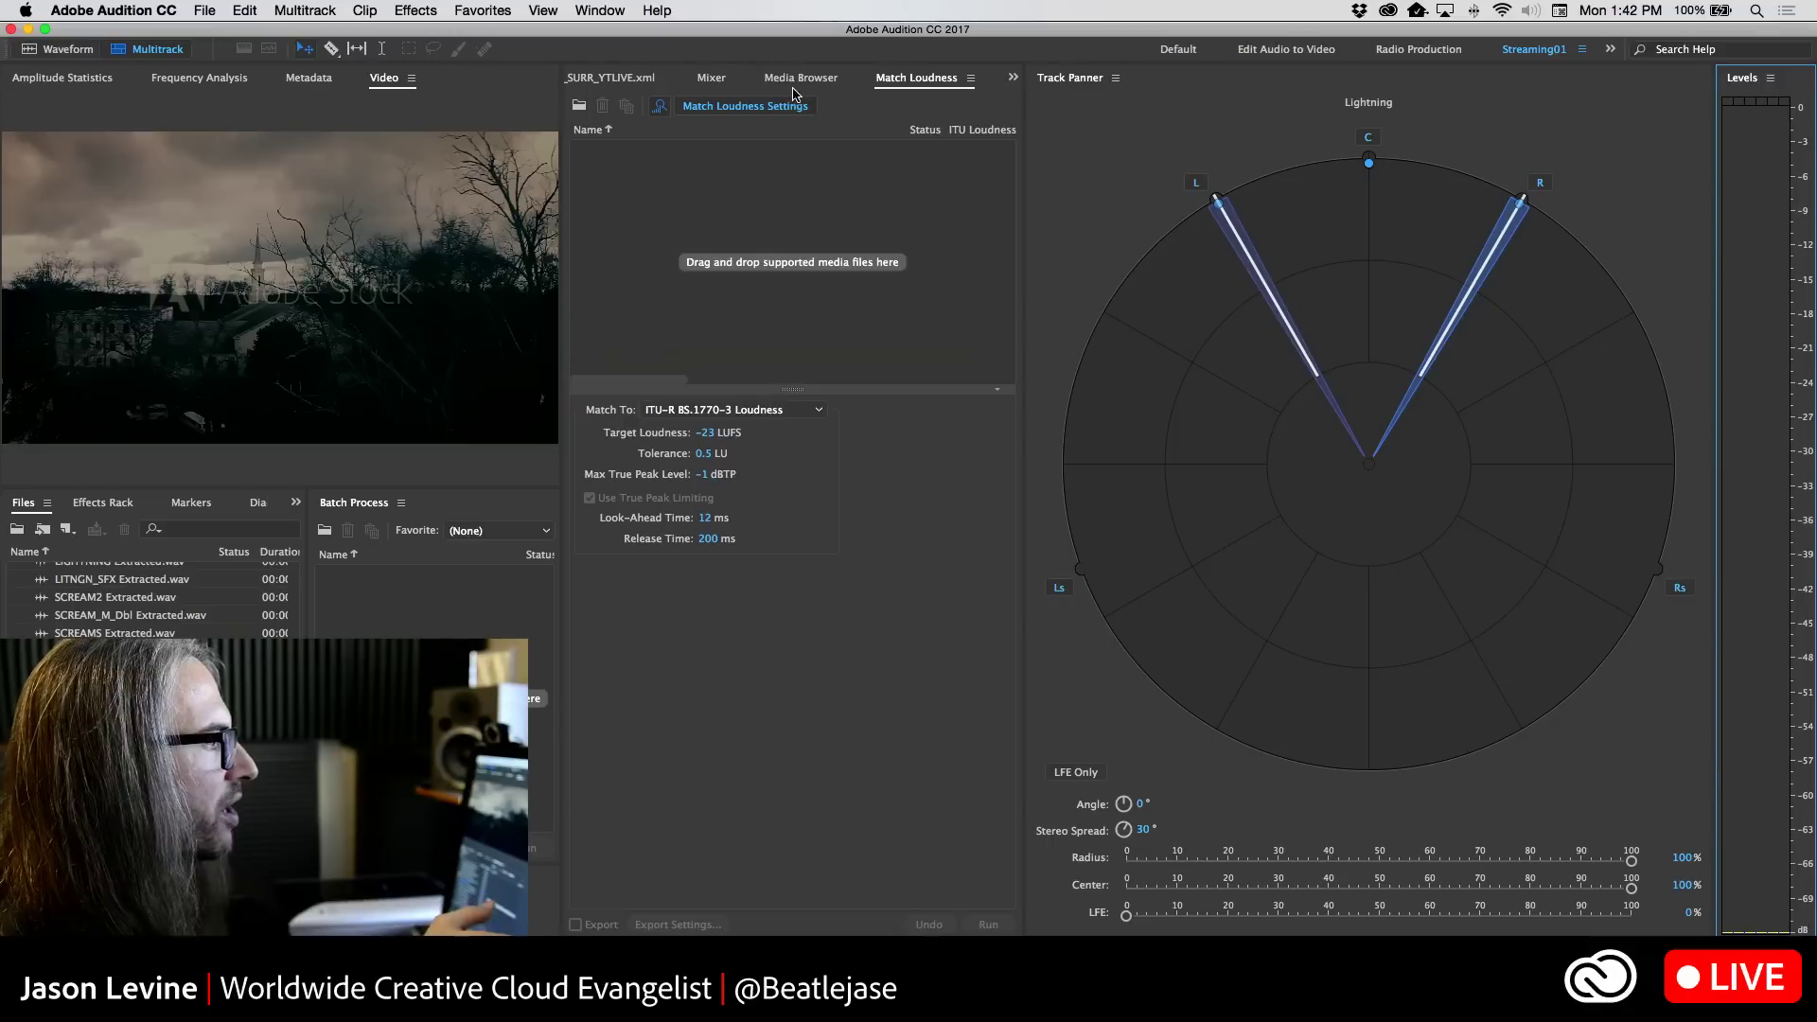
# Show the SH_SURR_YTLIVE.xml session, dock Levels beneath the Track Panner, and widen their shared column
pyautogui.click(606, 78)
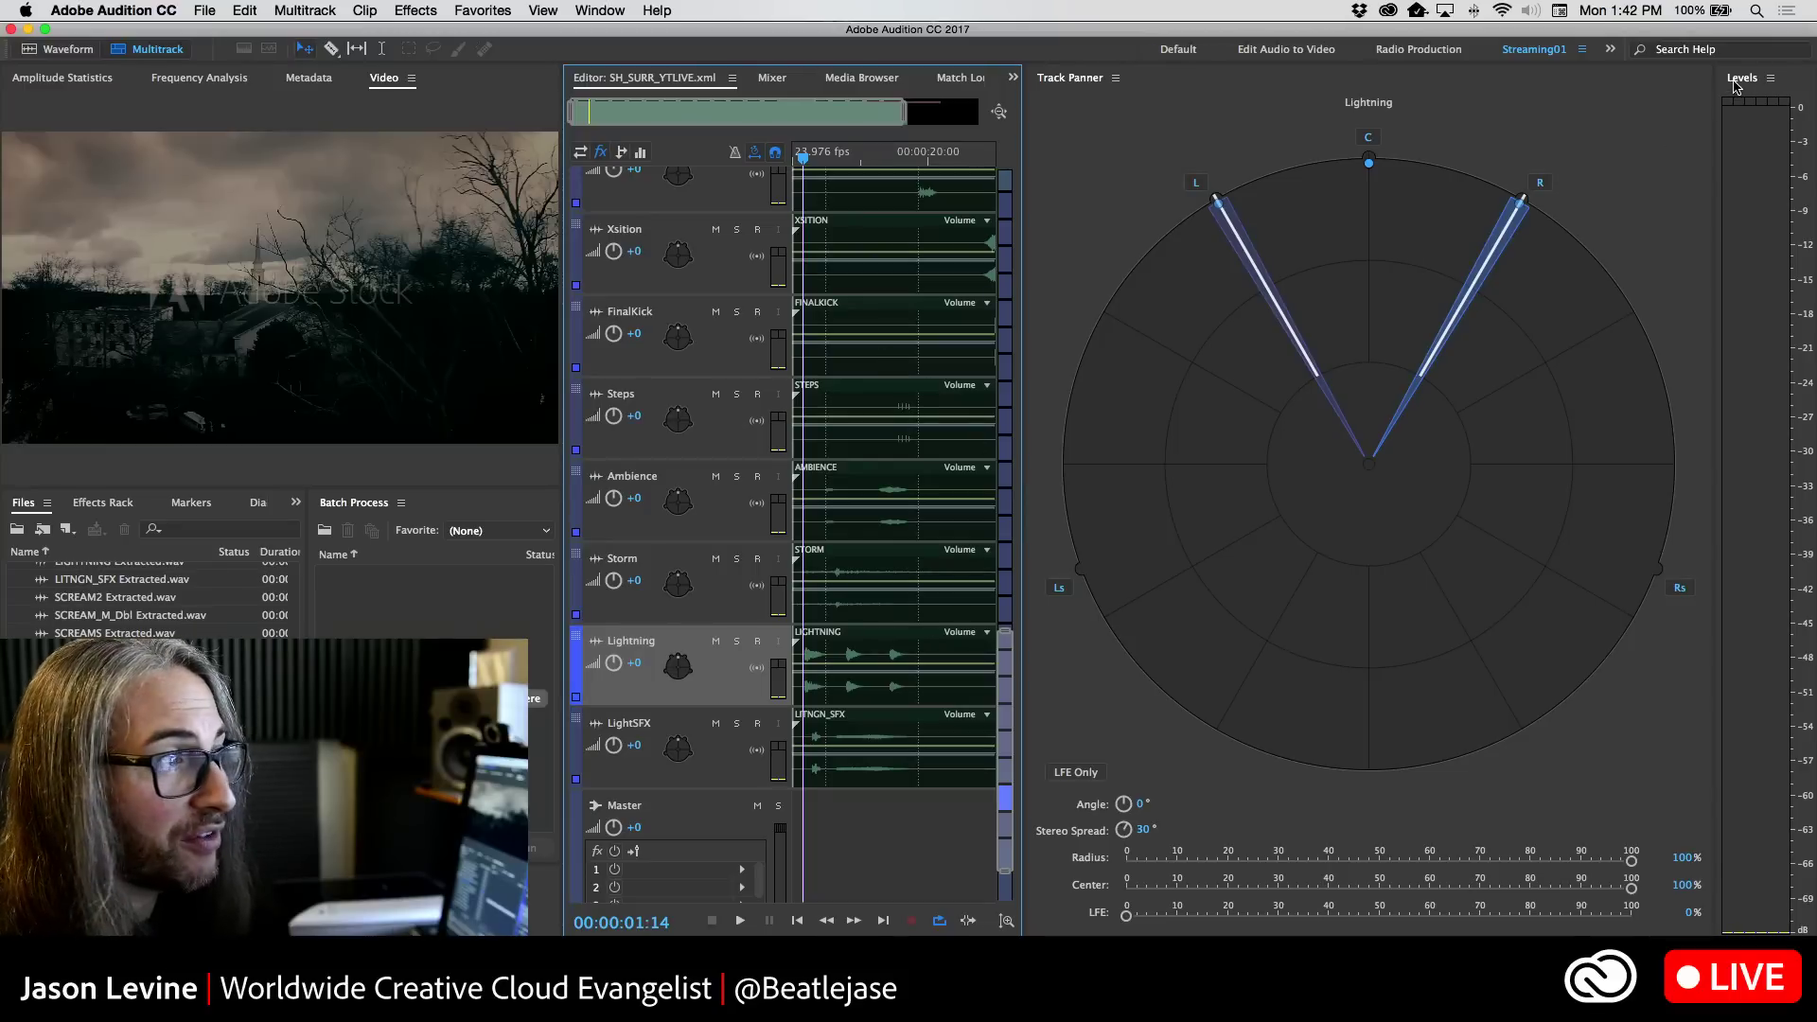
pyautogui.moveTo(1737, 86); pyautogui.dragTo(1401, 880)
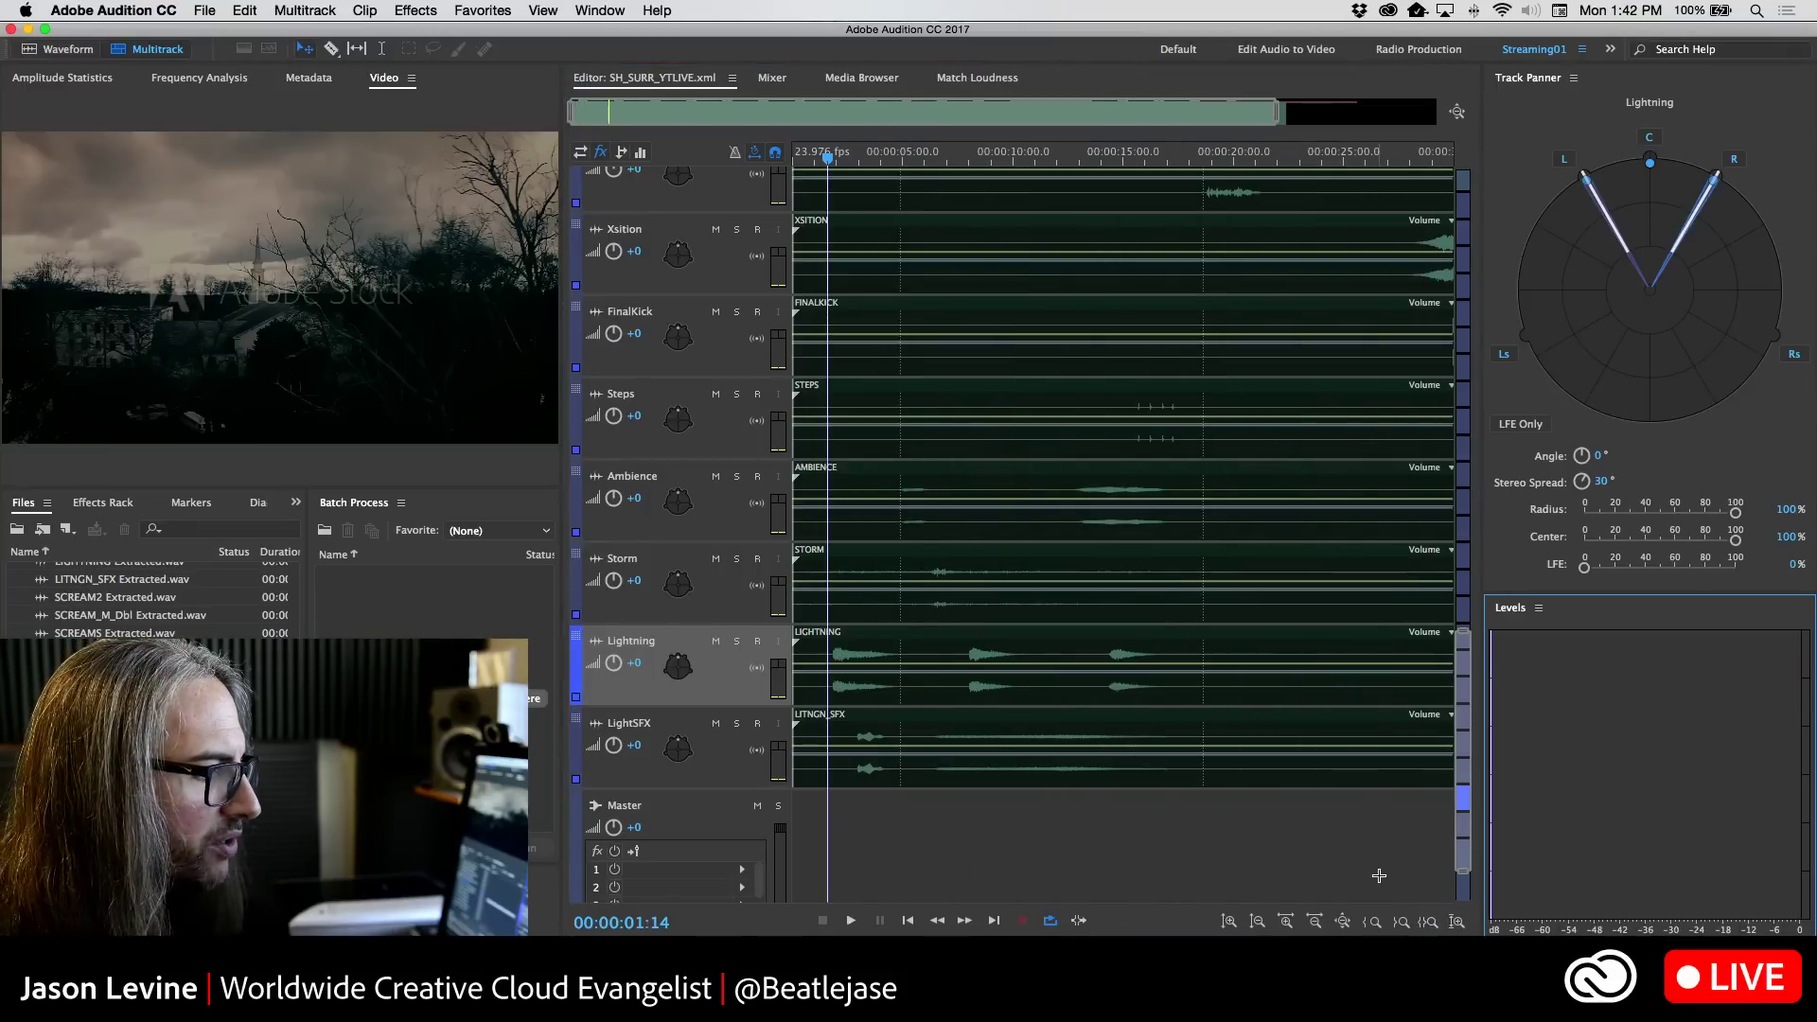
pyautogui.moveTo(1482, 555); pyautogui.dragTo(1344, 563)
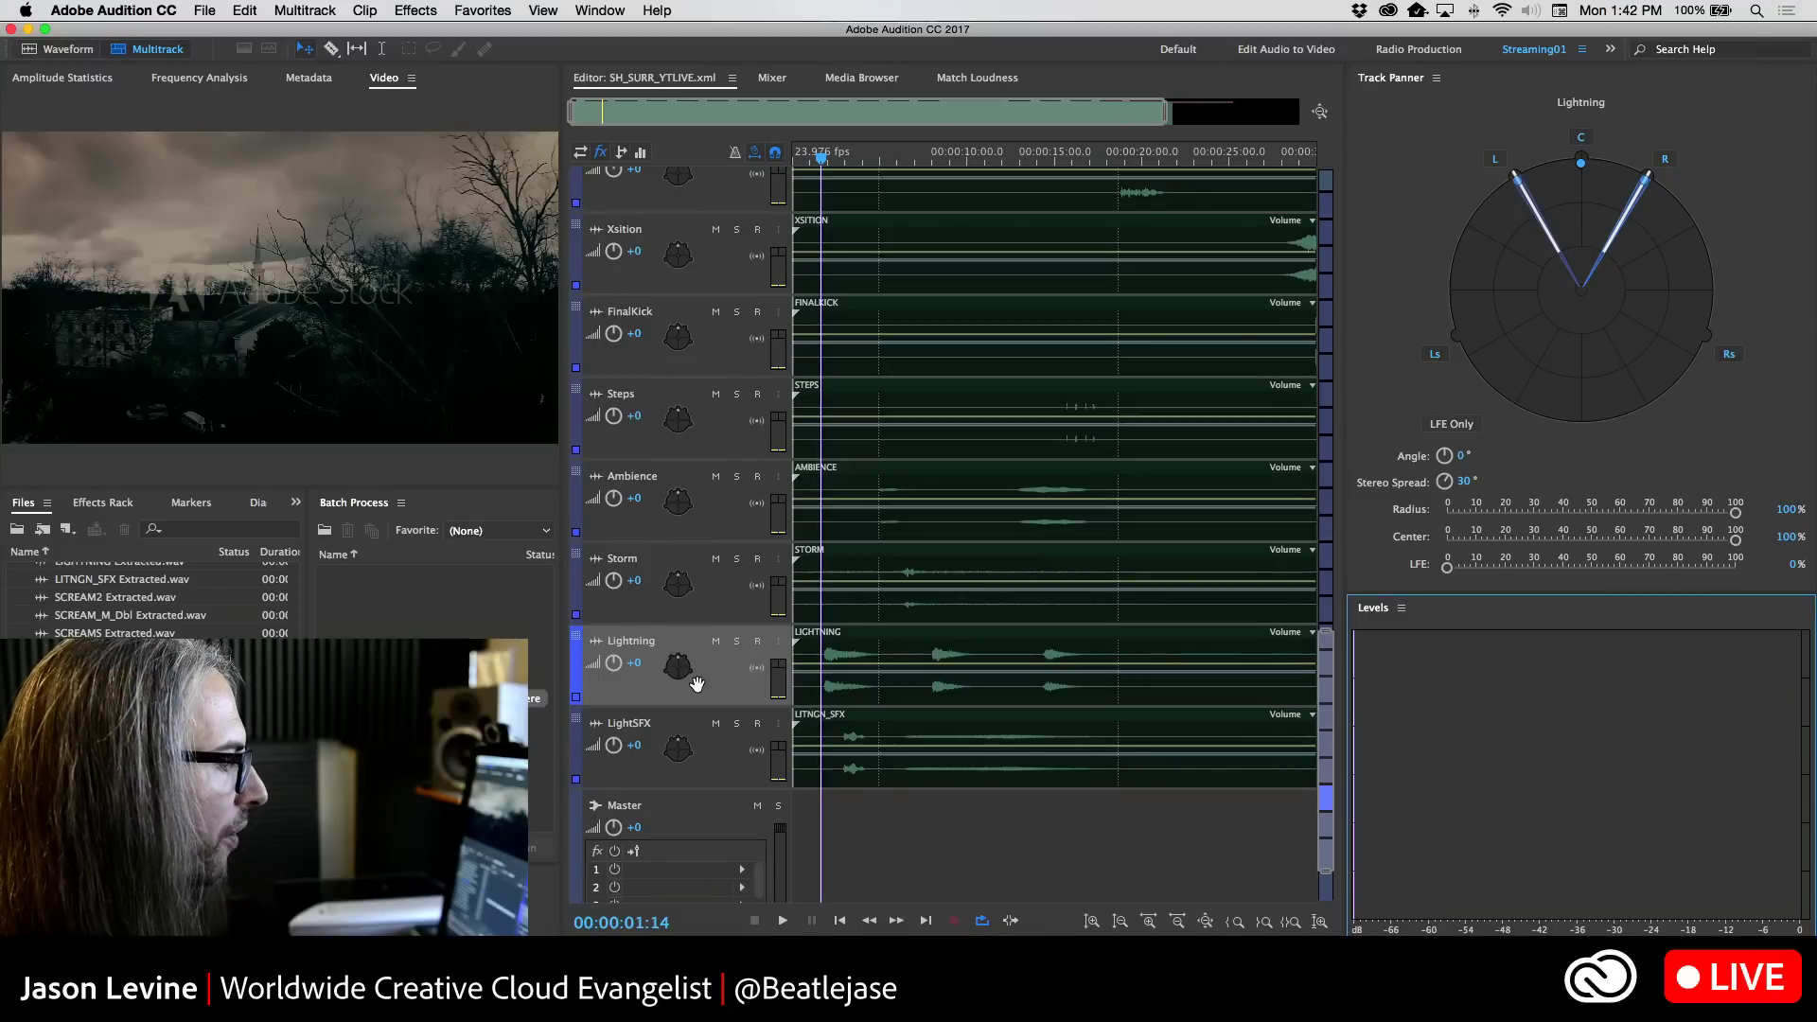
# Set the Lightning track's automation mode to Write, then solo the track and play a short passage
pyautogui.scroll(5, 697, 683)
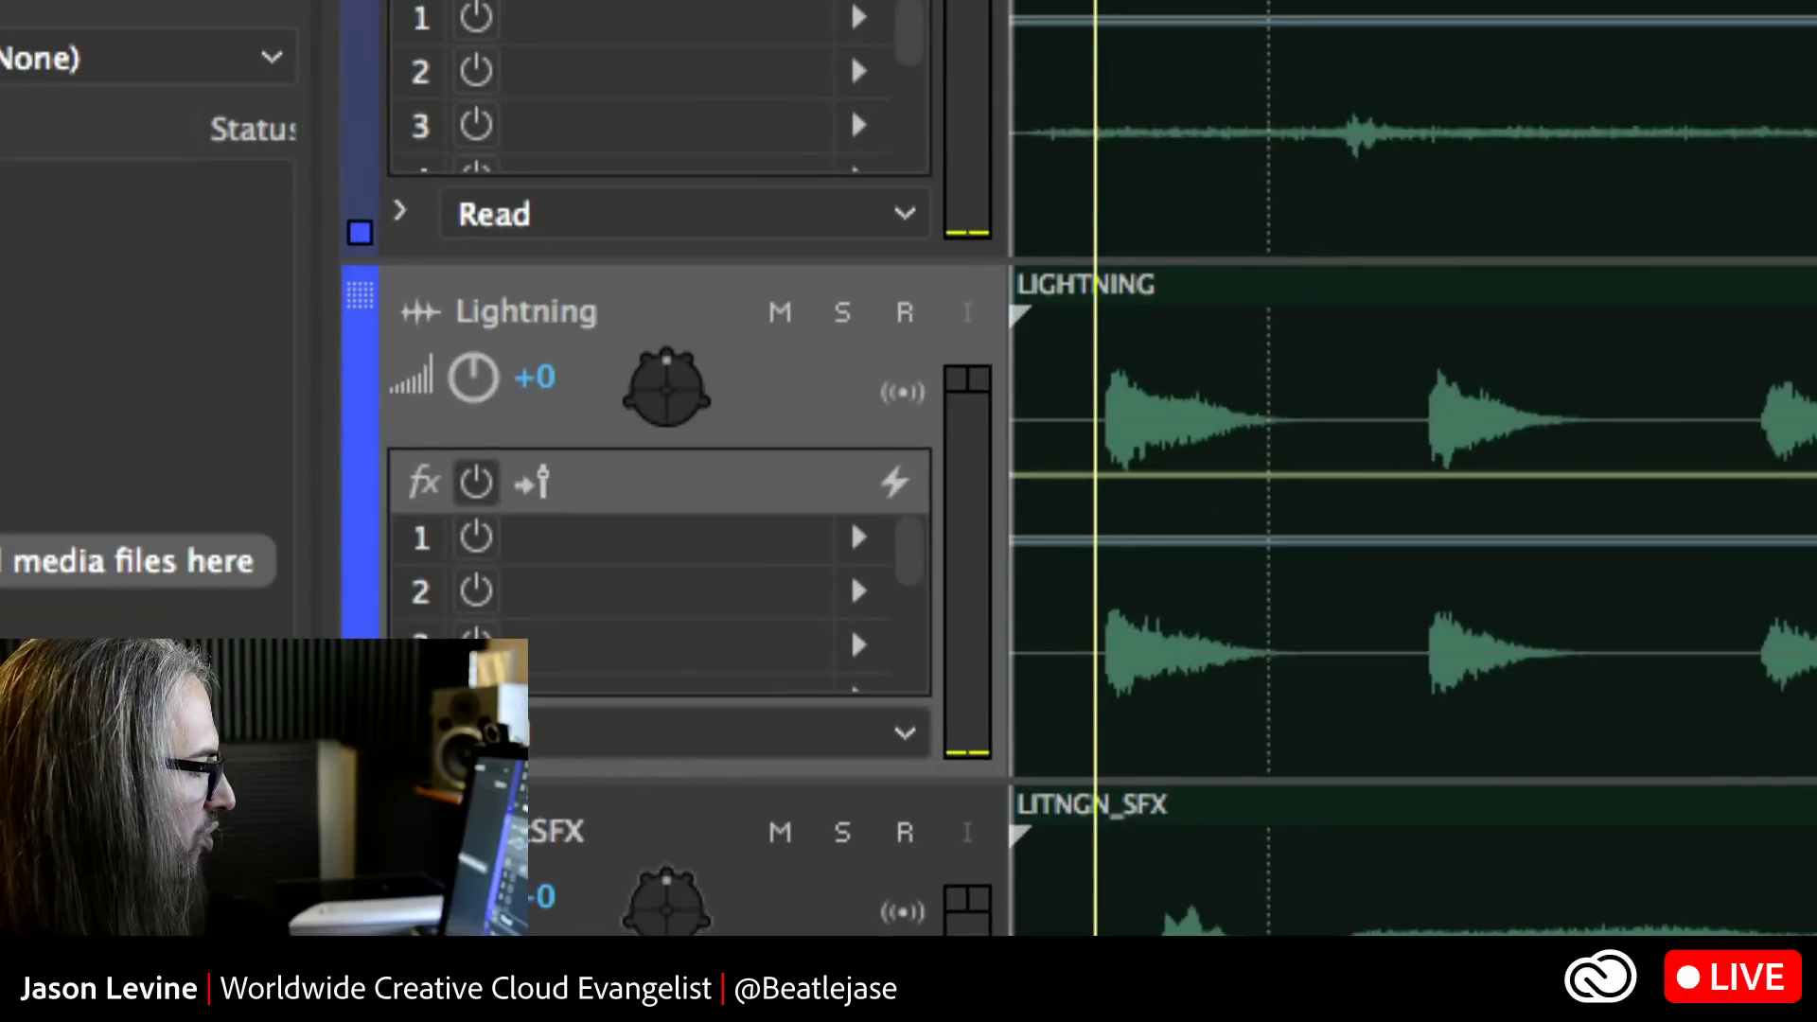
pyautogui.click(399, 732)
pyautogui.click(698, 743)
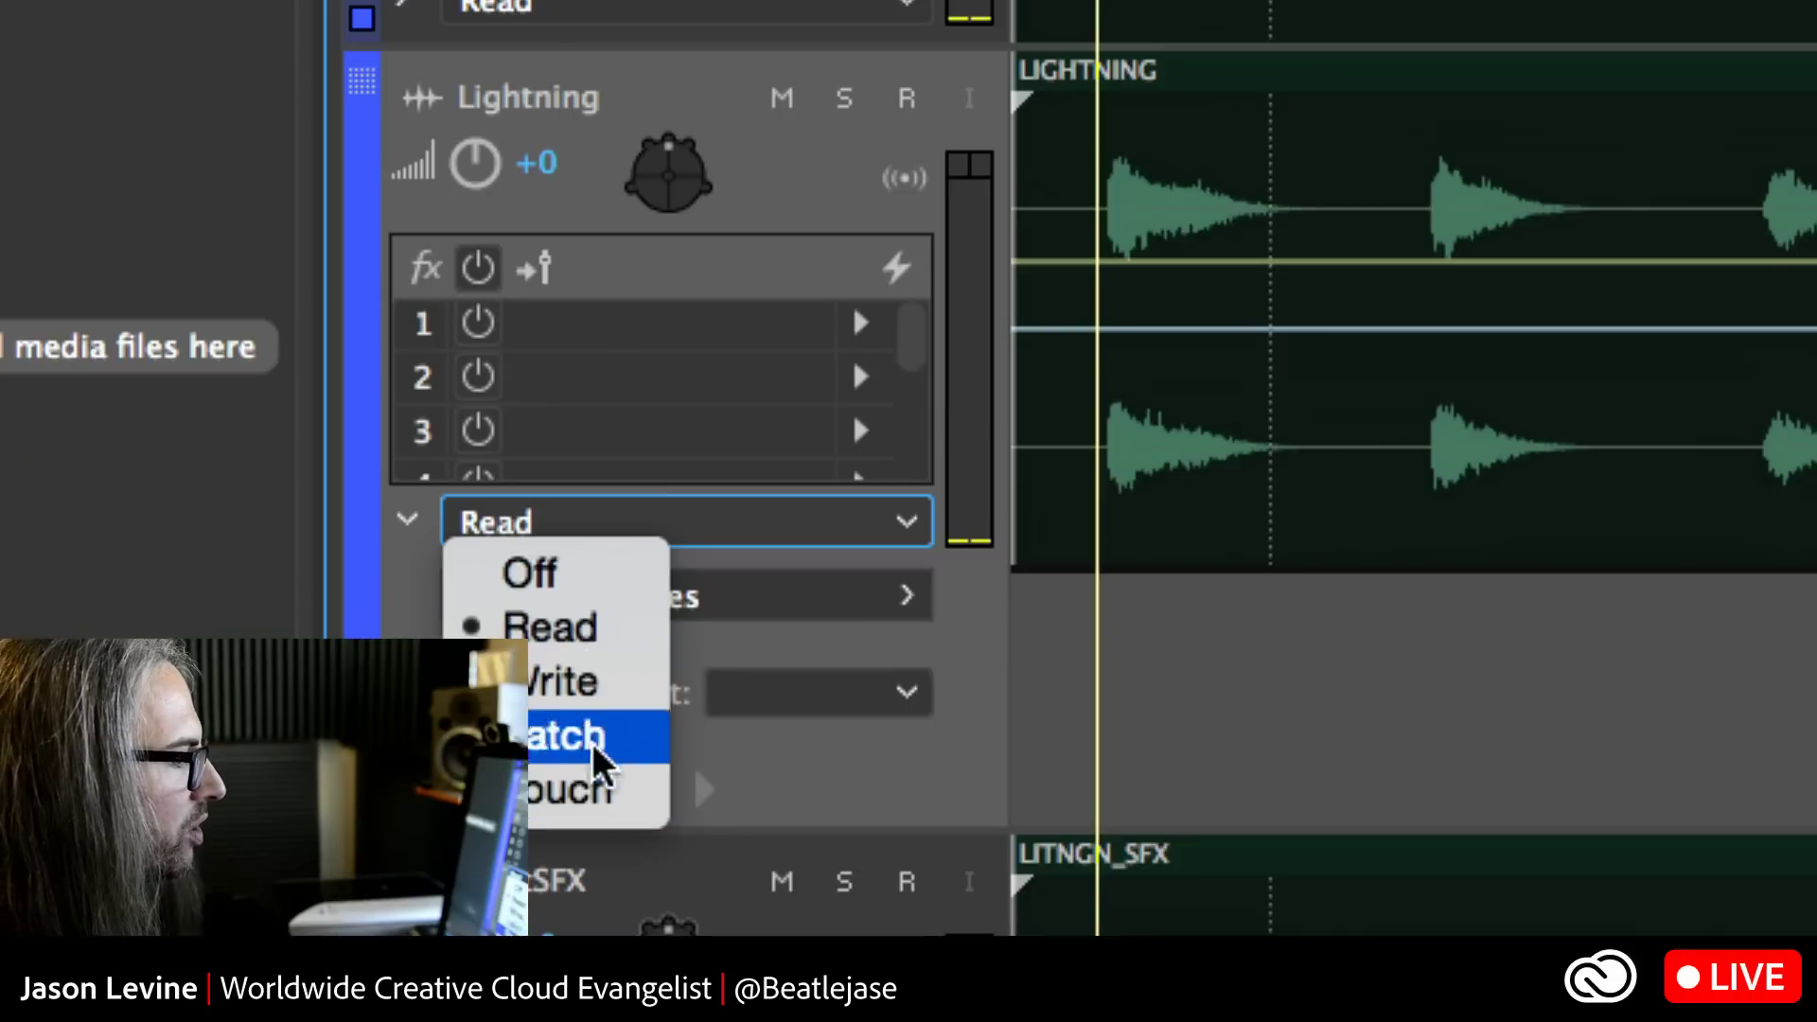
pyautogui.click(592, 694)
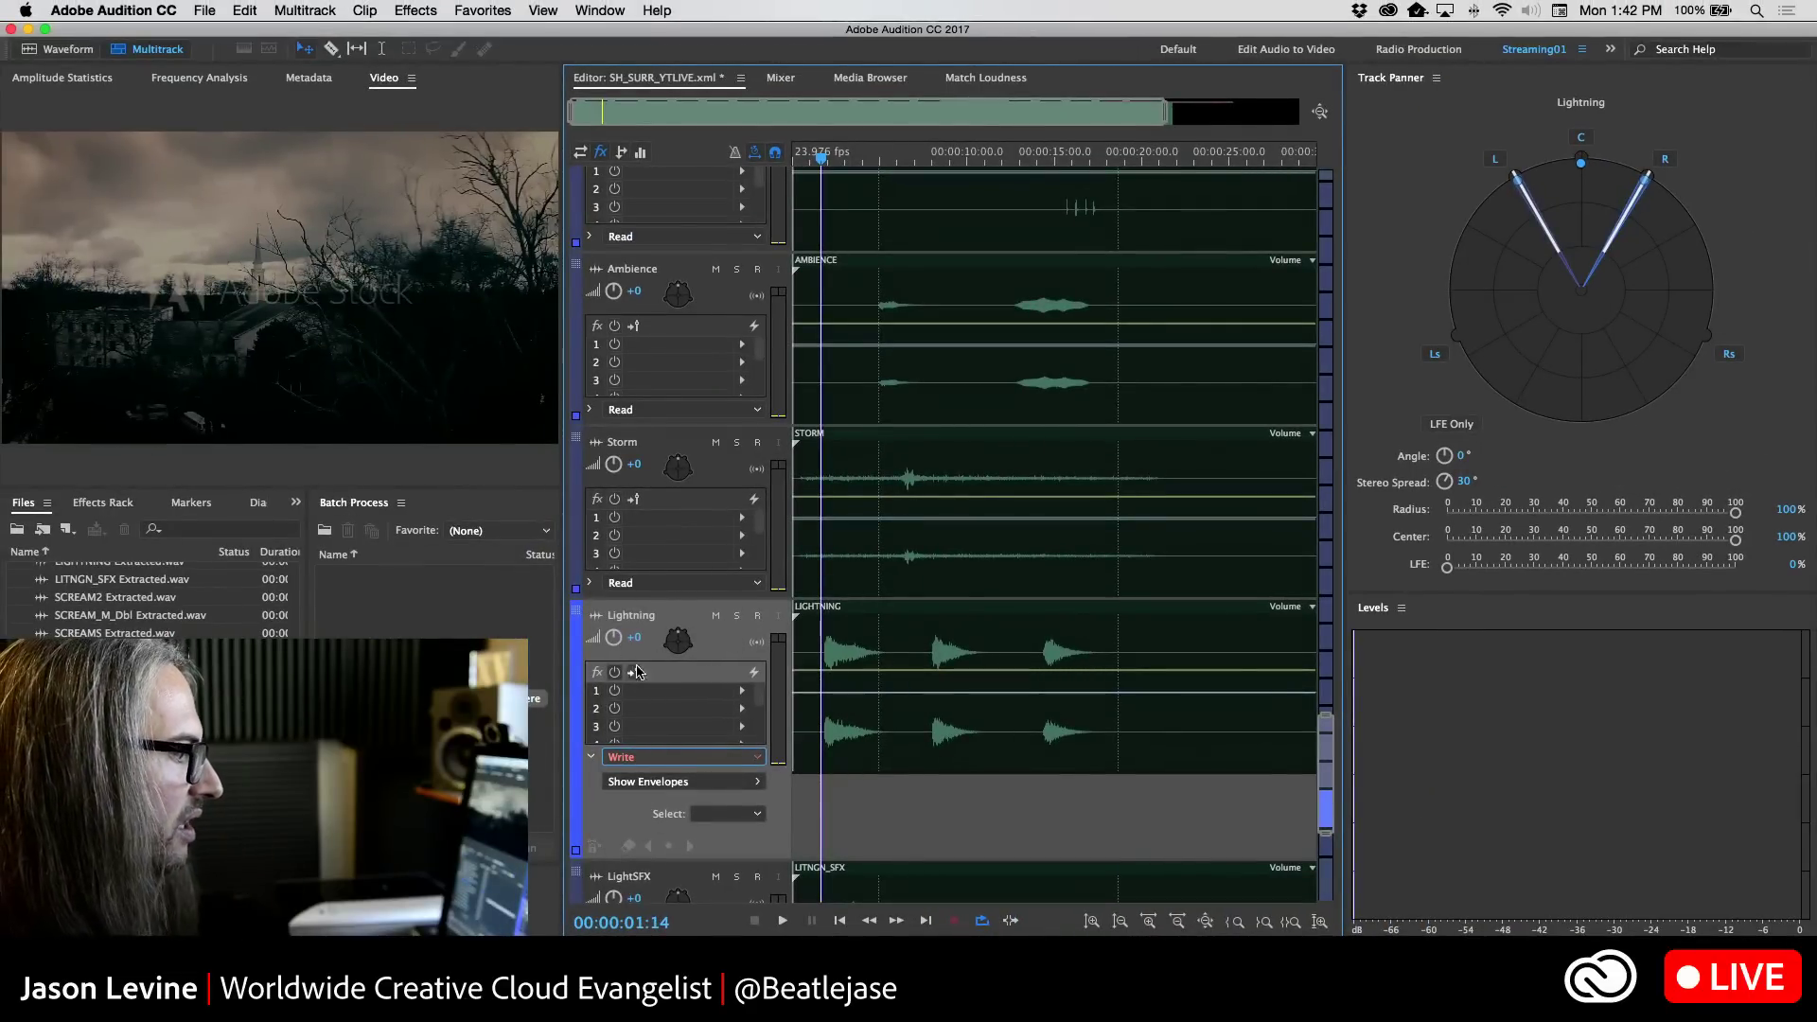
pyautogui.click(737, 617)
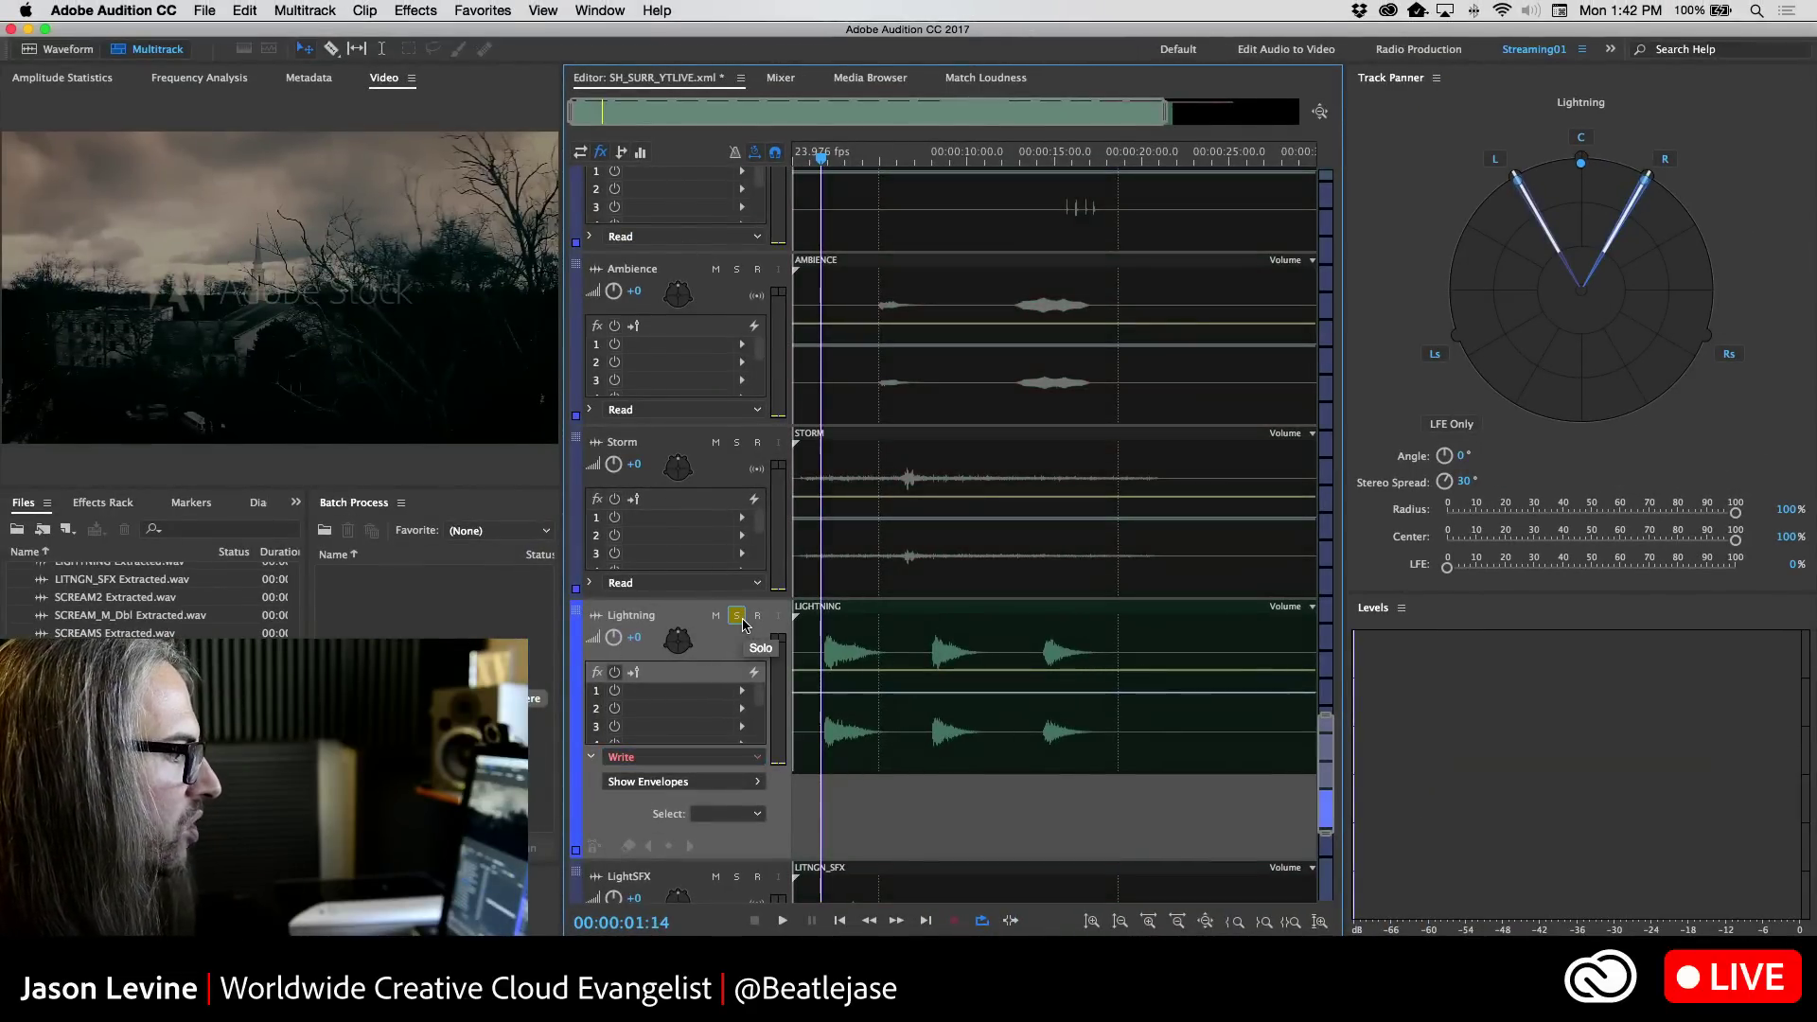
pyautogui.press('space')
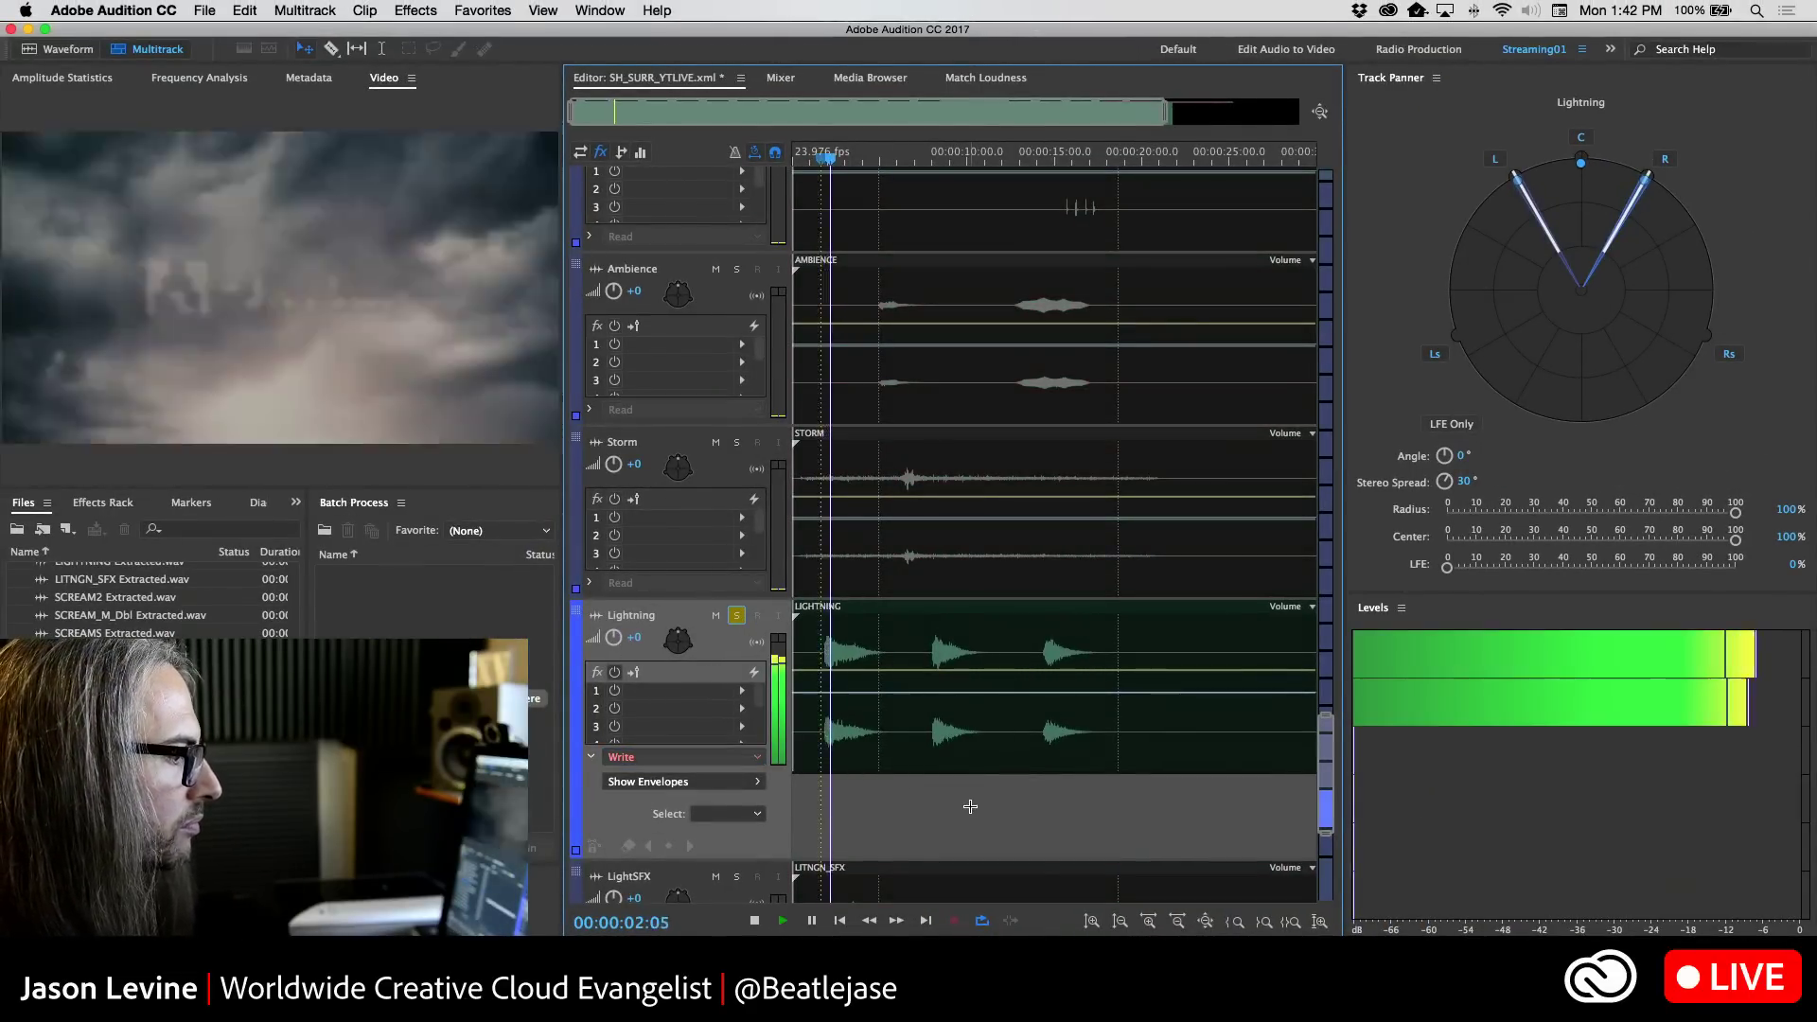
pyautogui.press('space')
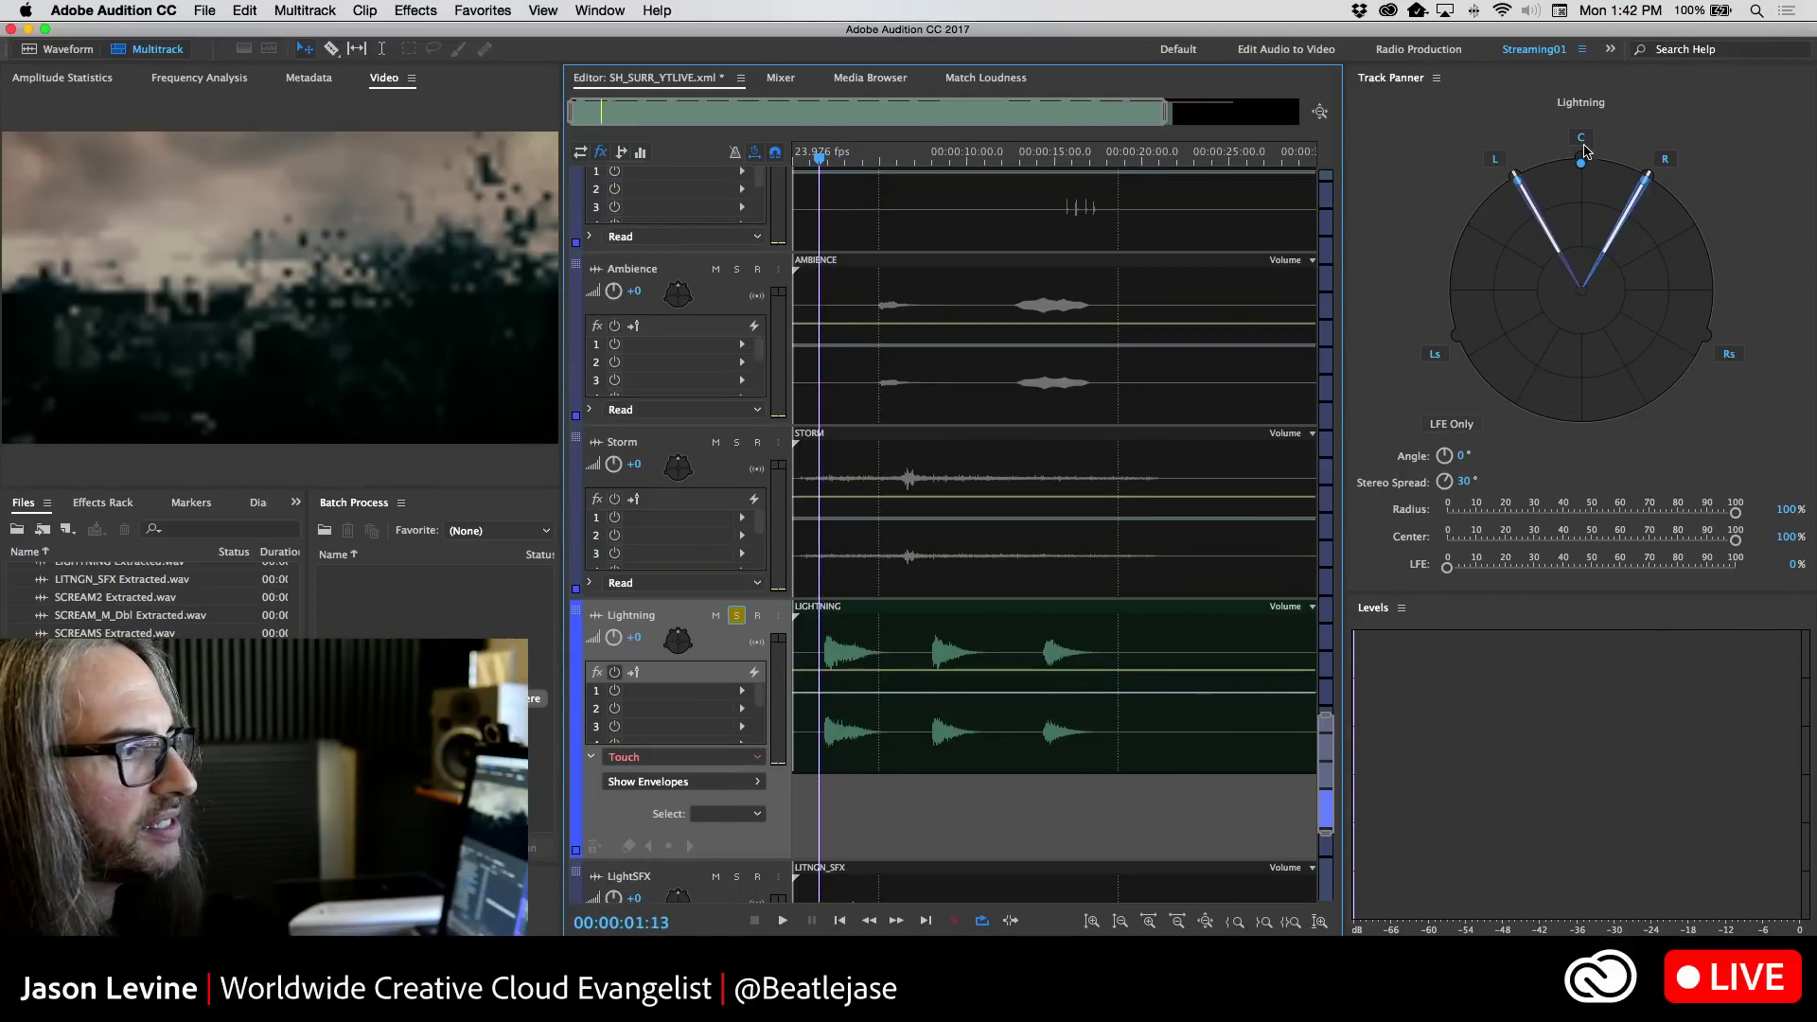
# Record surround panning automation on the Lightning track during playback, moving the pan point from front centre toward the rear
pyautogui.press('space')
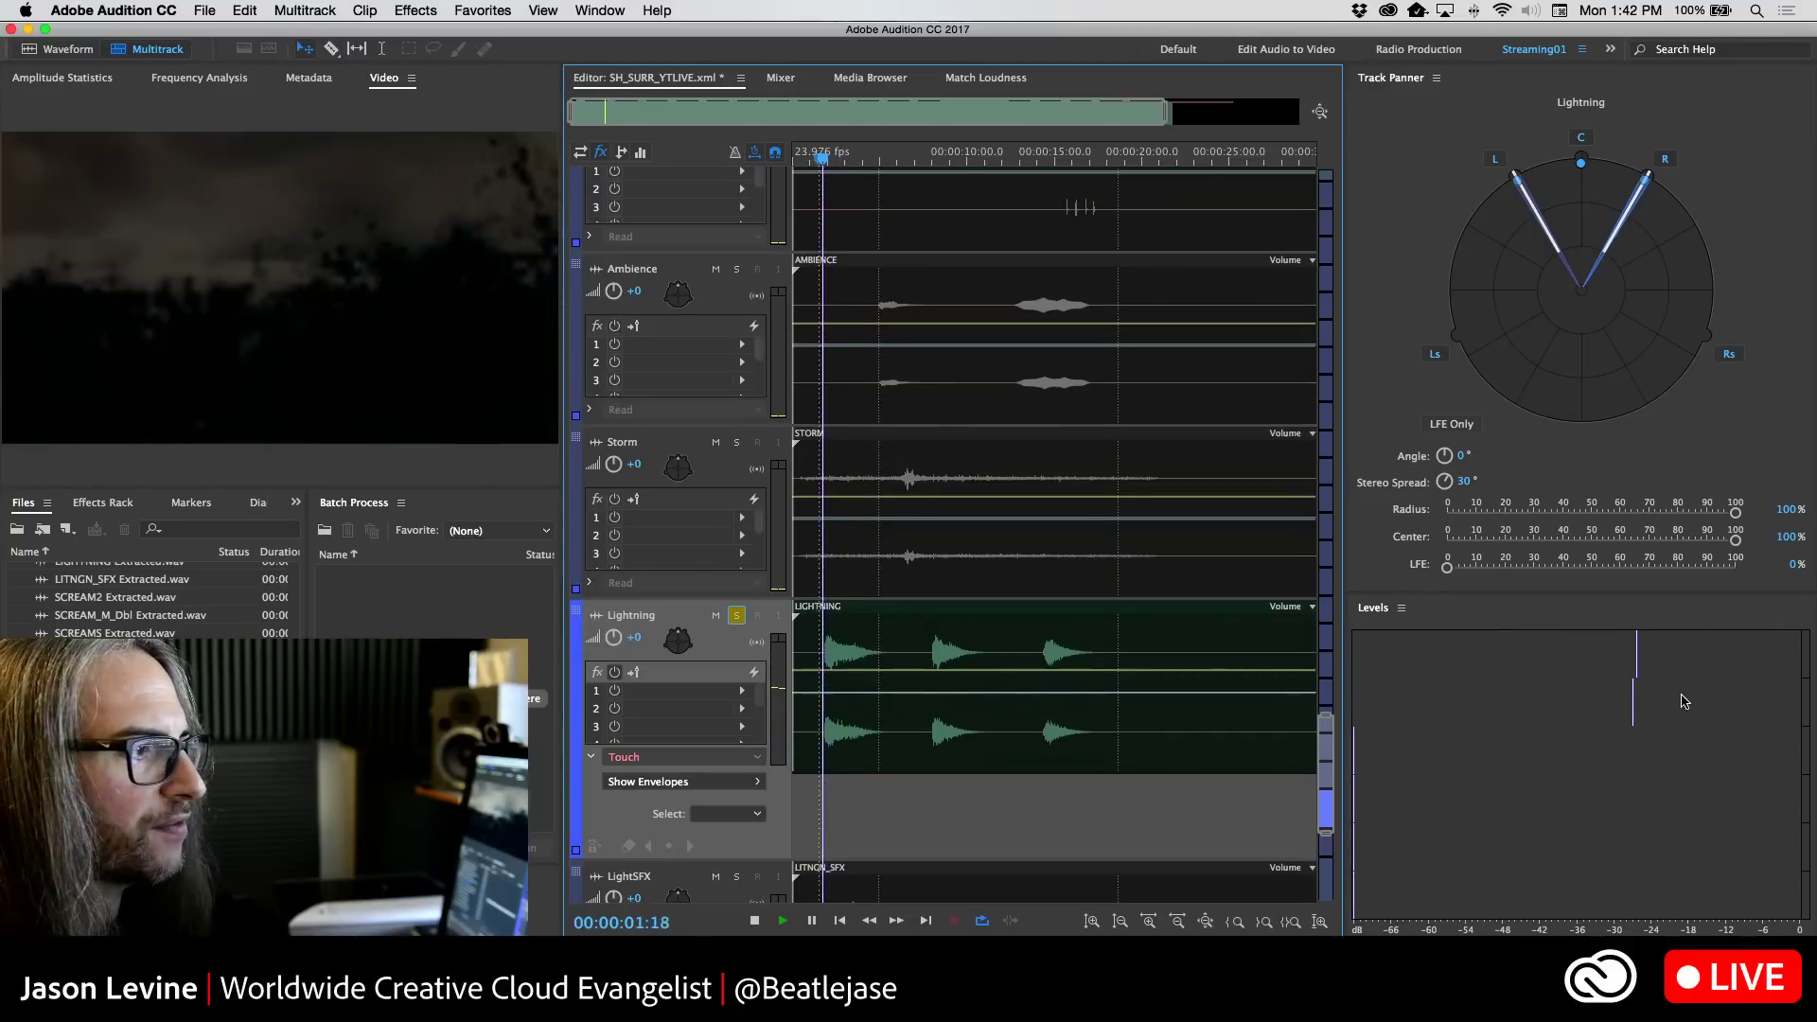
pyautogui.press('space')
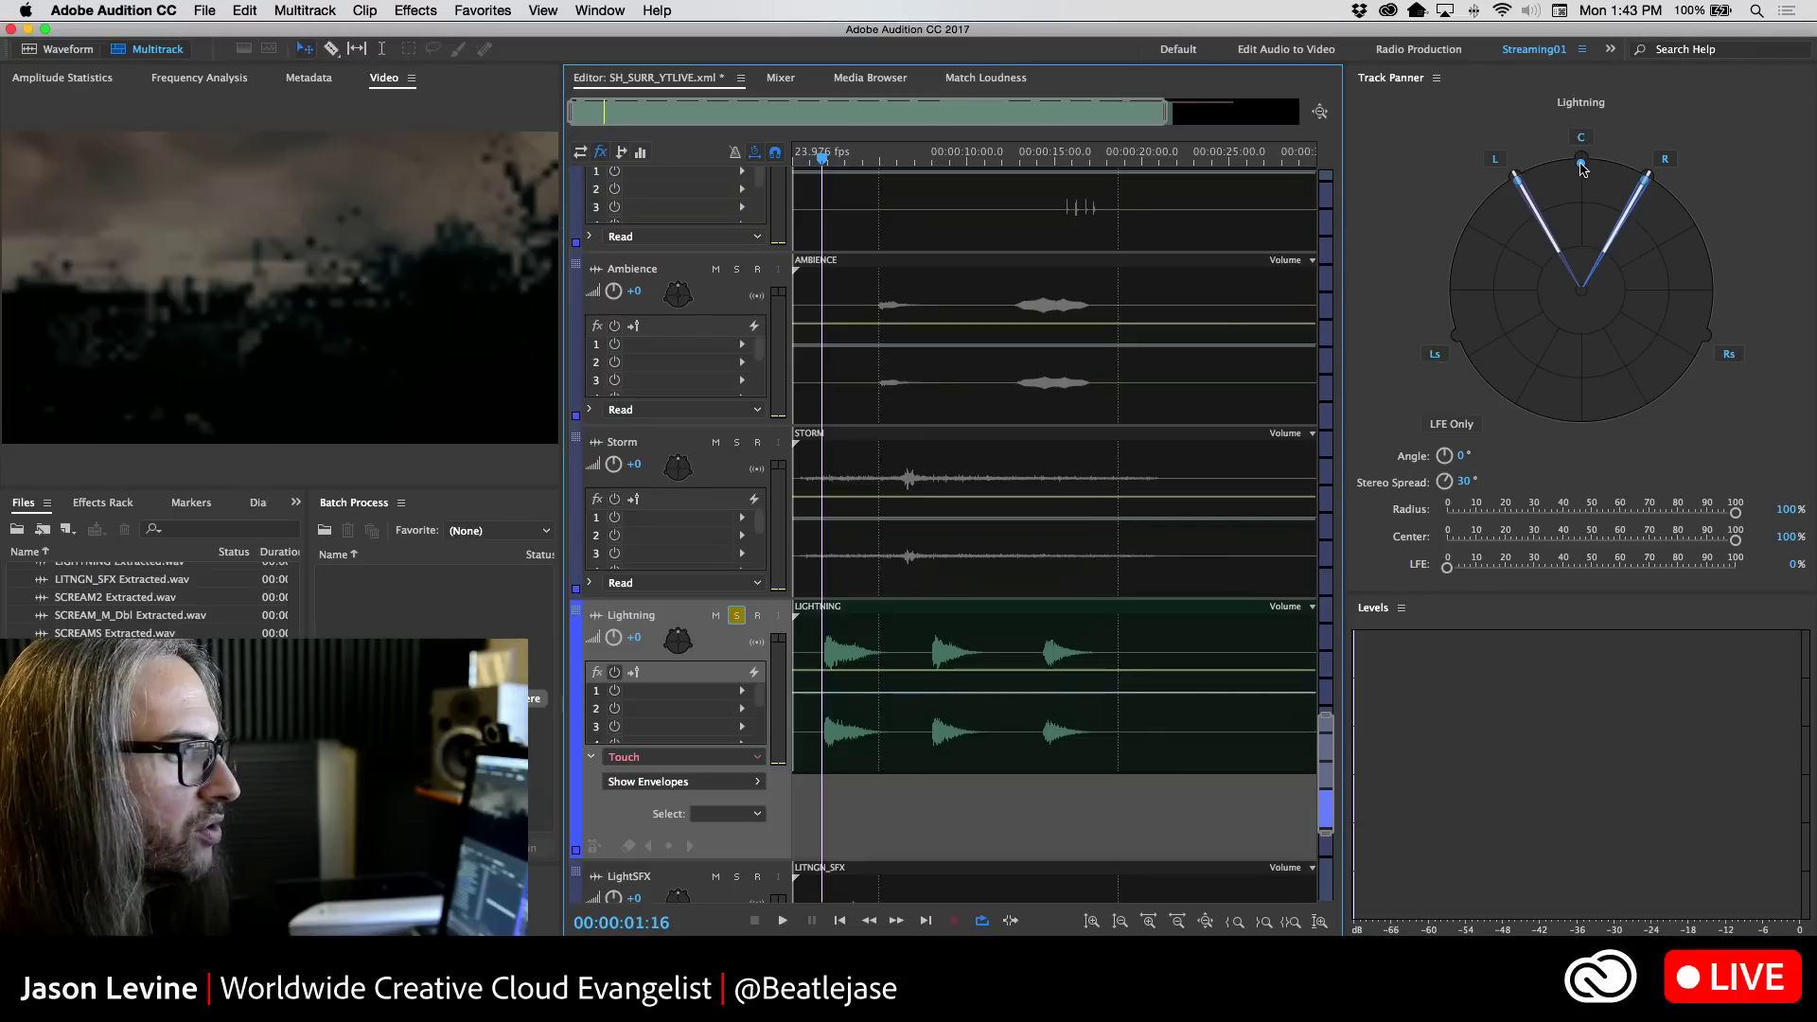
pyautogui.press('space')
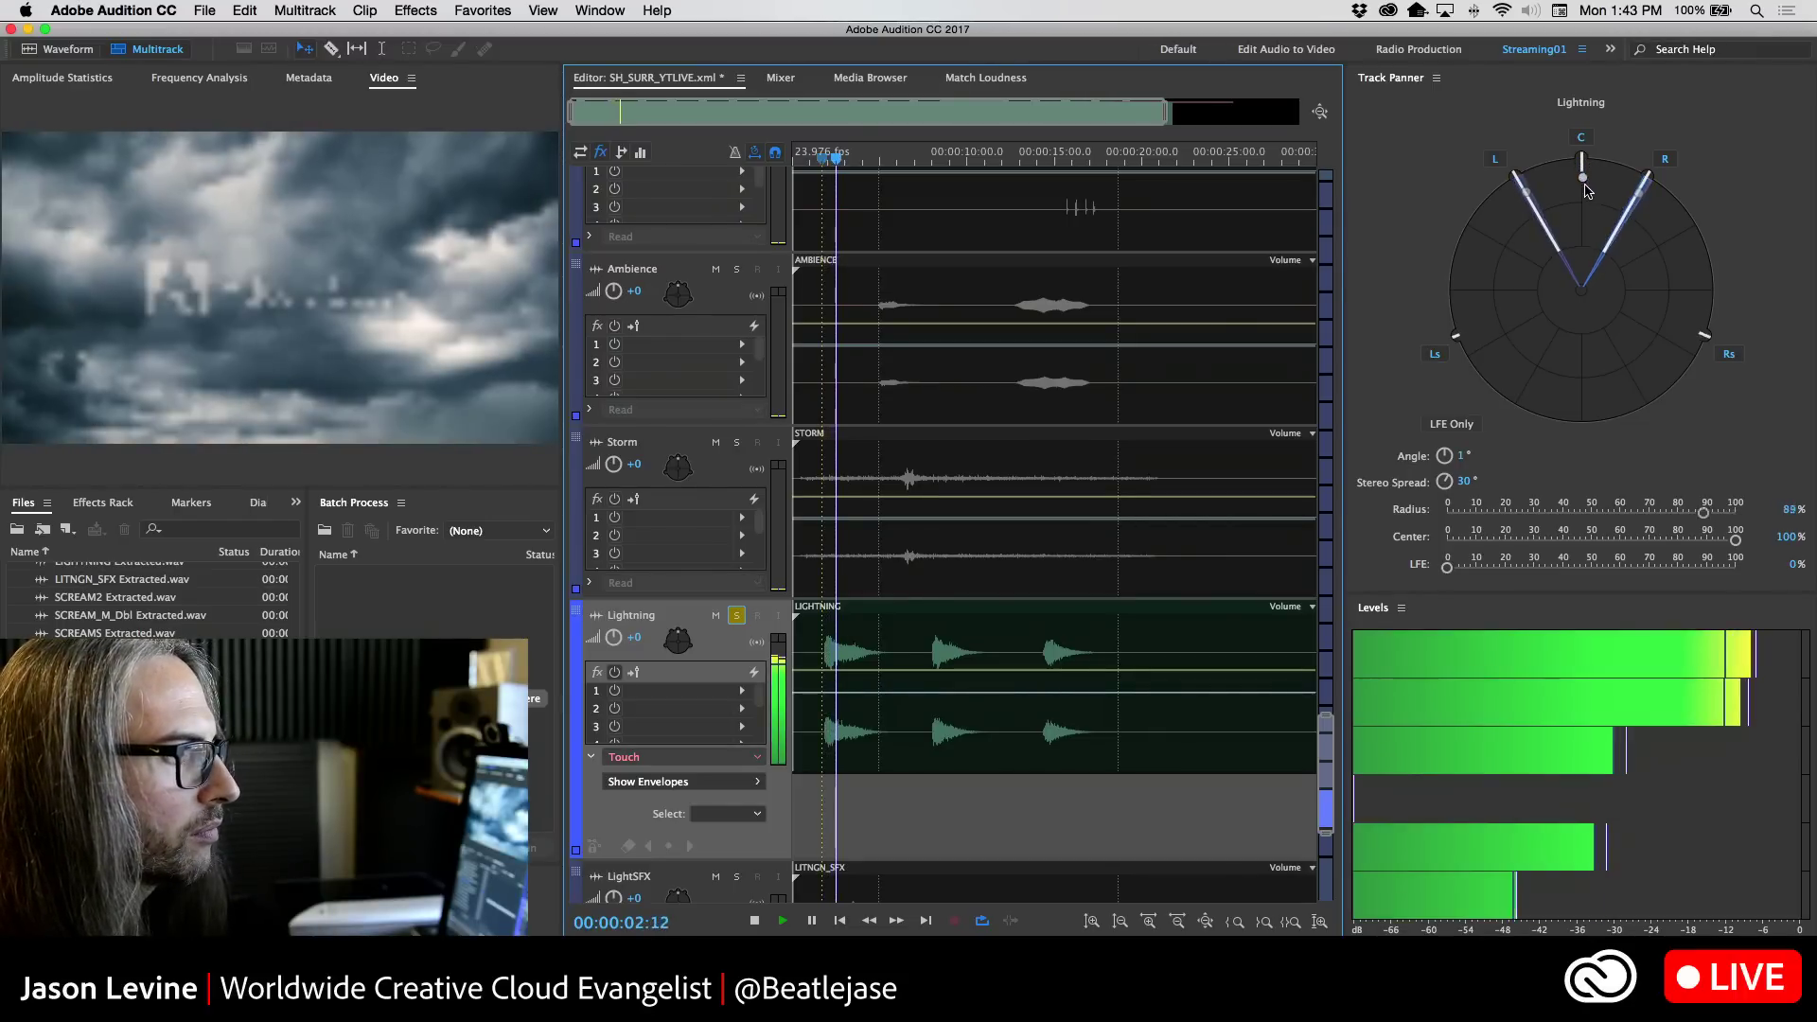
pyautogui.moveTo(1583, 168)
pyautogui.mouseDown()
pyautogui.moveTo(1599, 350)
pyautogui.moveTo(1587, 379)
pyautogui.moveTo(1581, 178)
pyautogui.moveTo(1574, 369)
pyautogui.mouseUp()
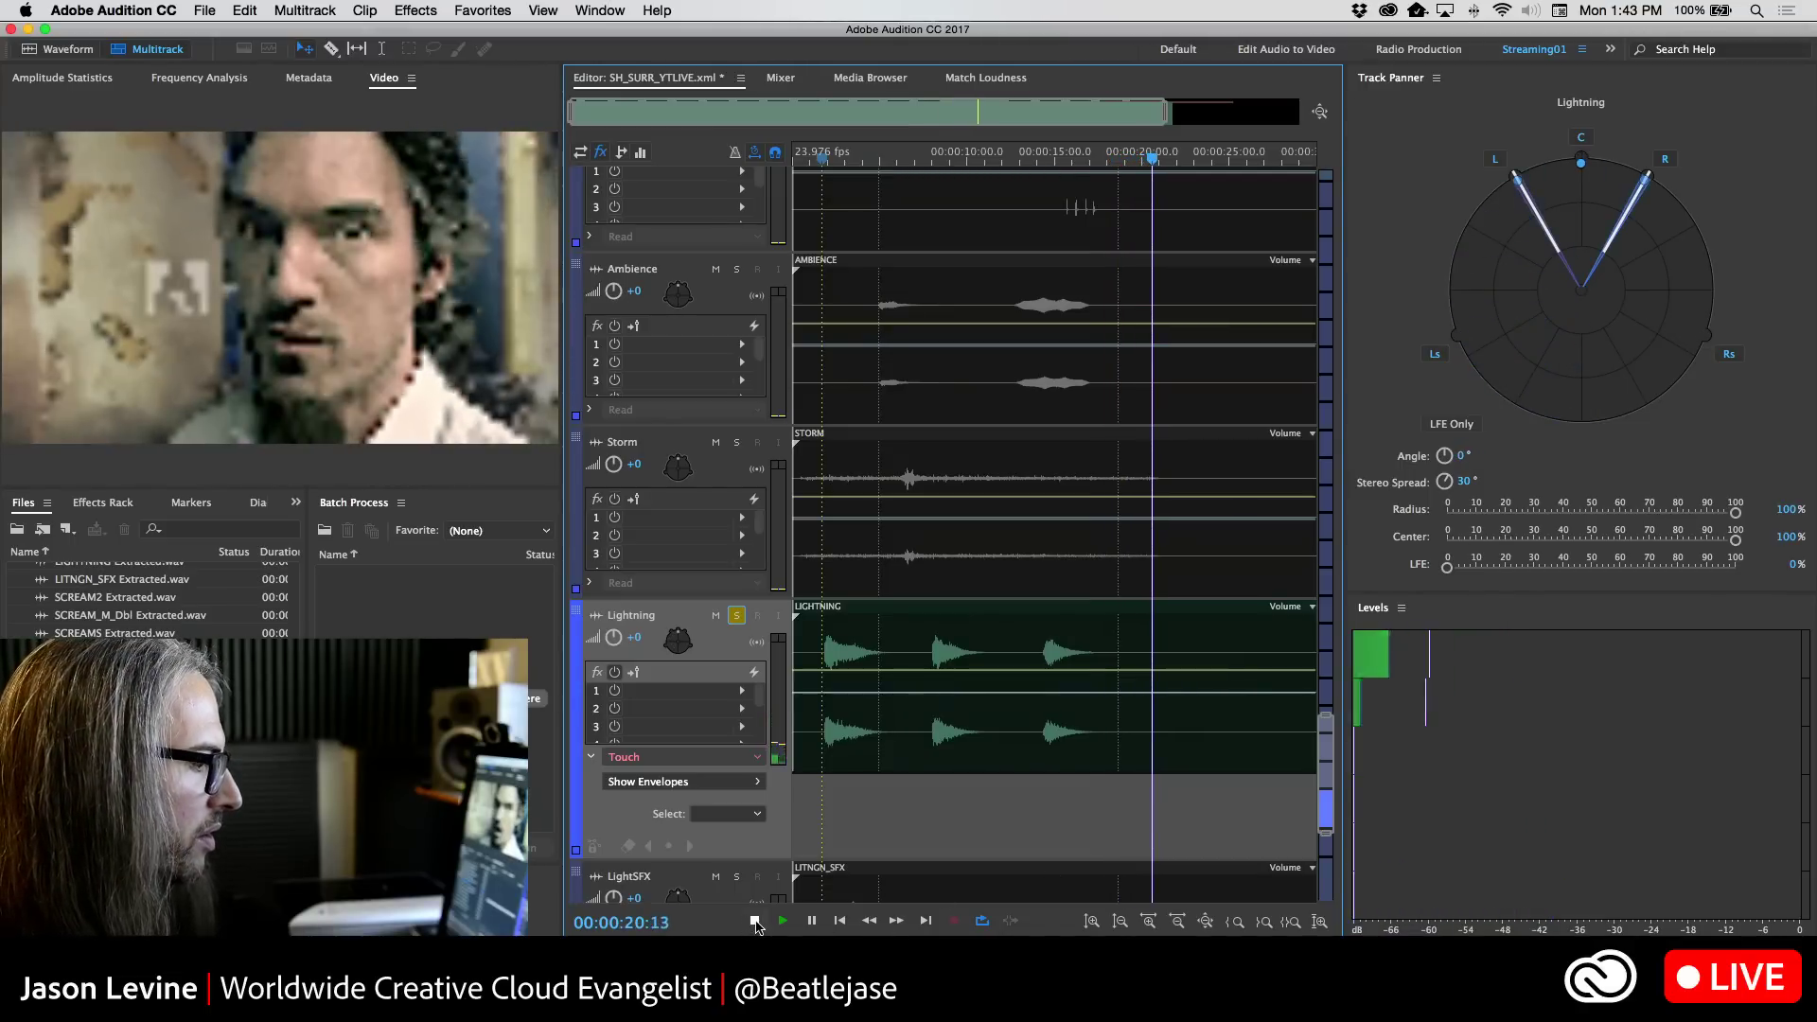
pyautogui.press('space')
# Play back the soloed Lightning track from 00:00:14:02 to review the recorded panning
pyautogui.moveTo(1152, 158); pyautogui.dragTo(1036, 183)
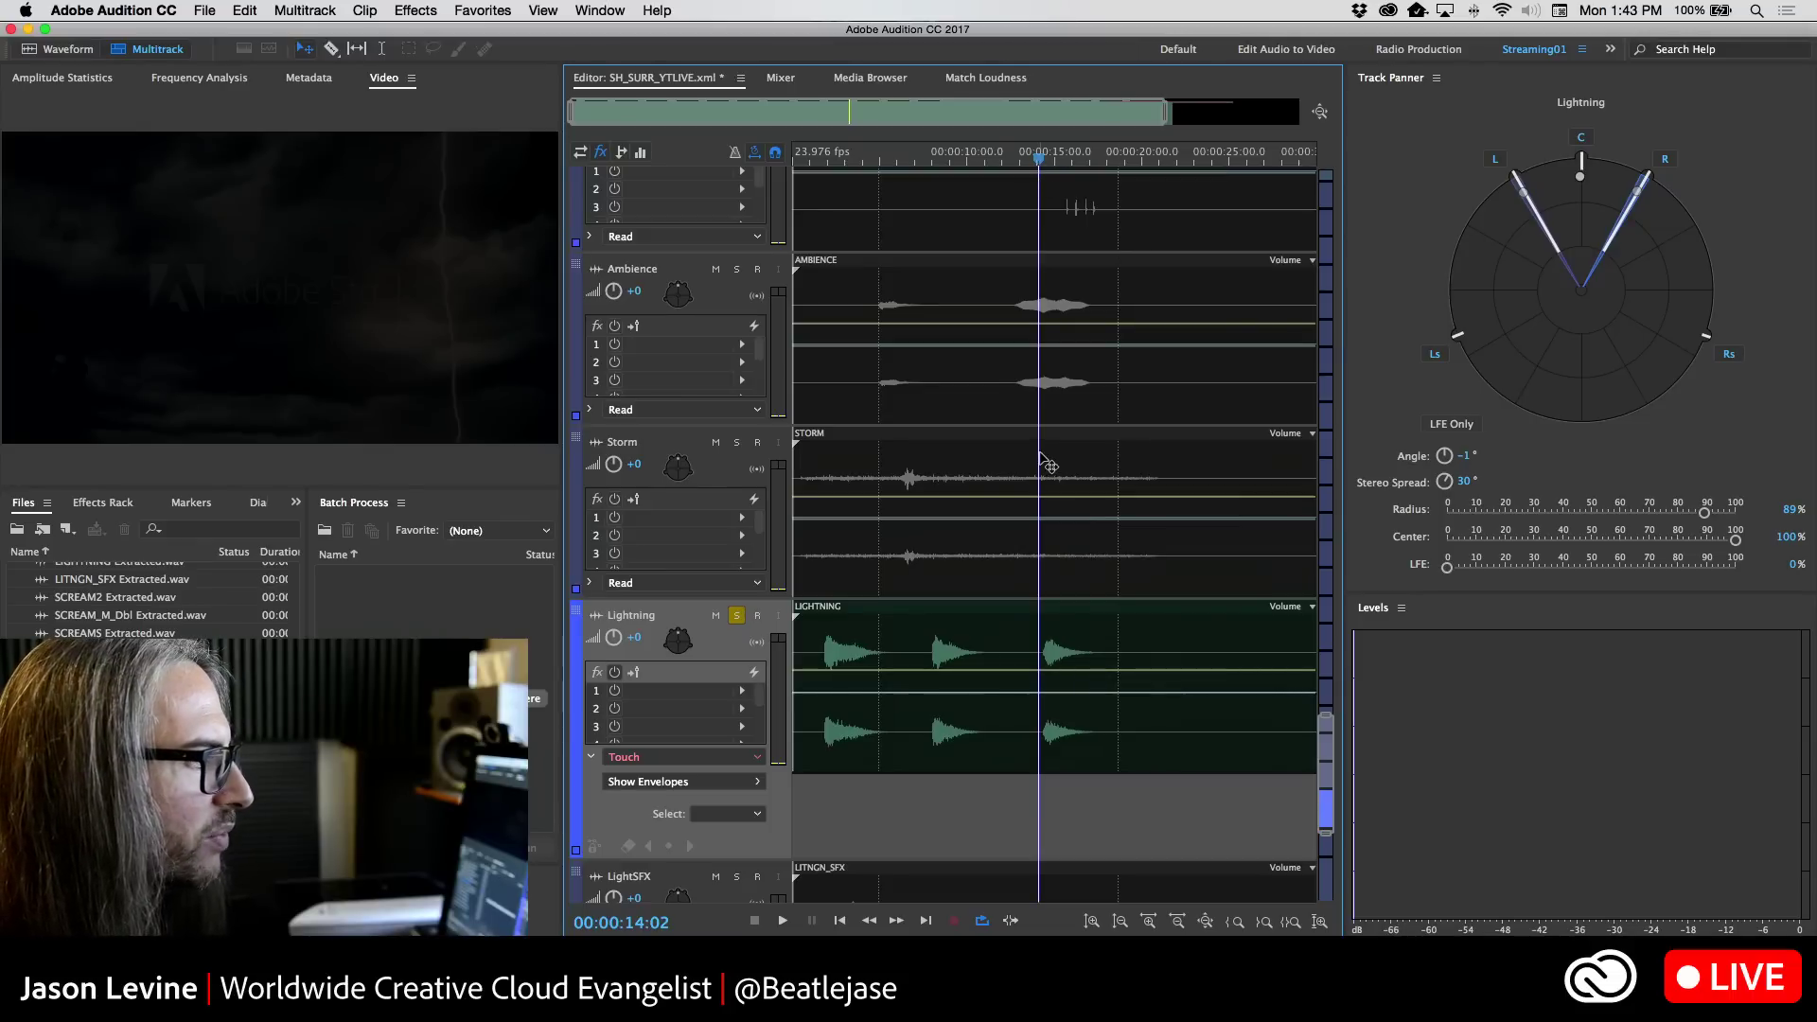
pyautogui.press('space')
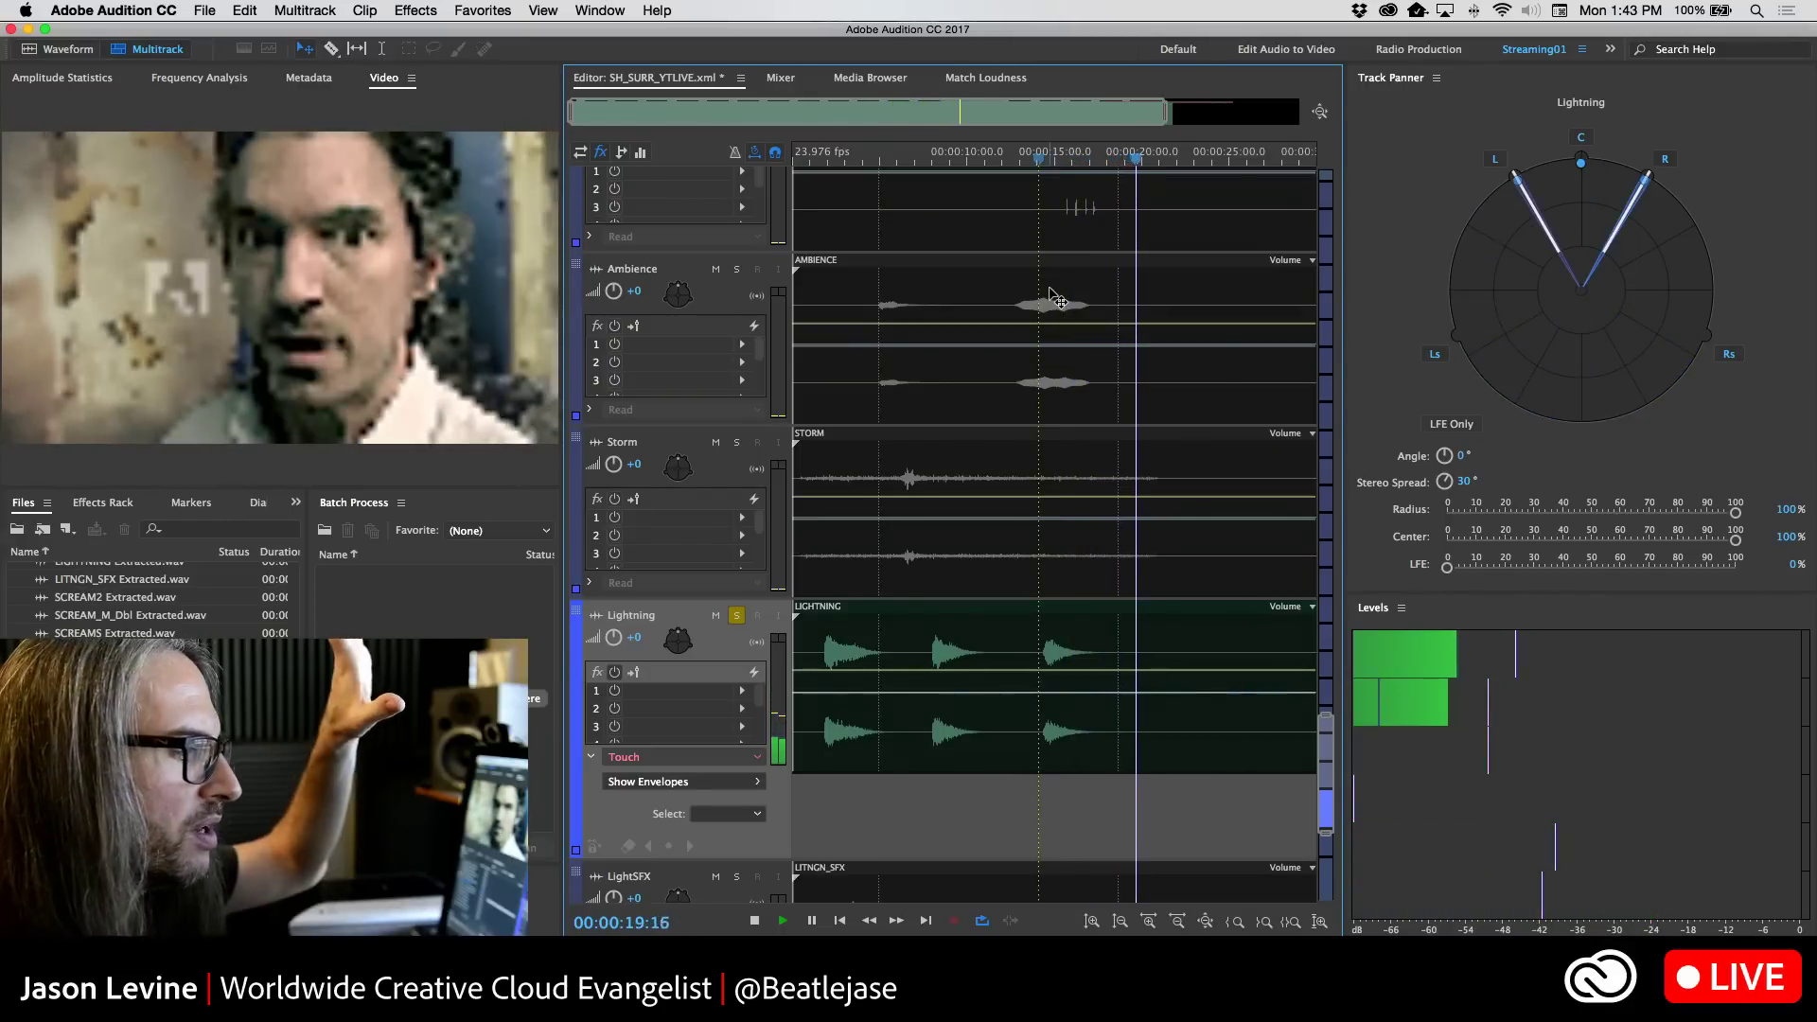
pyautogui.press('space')
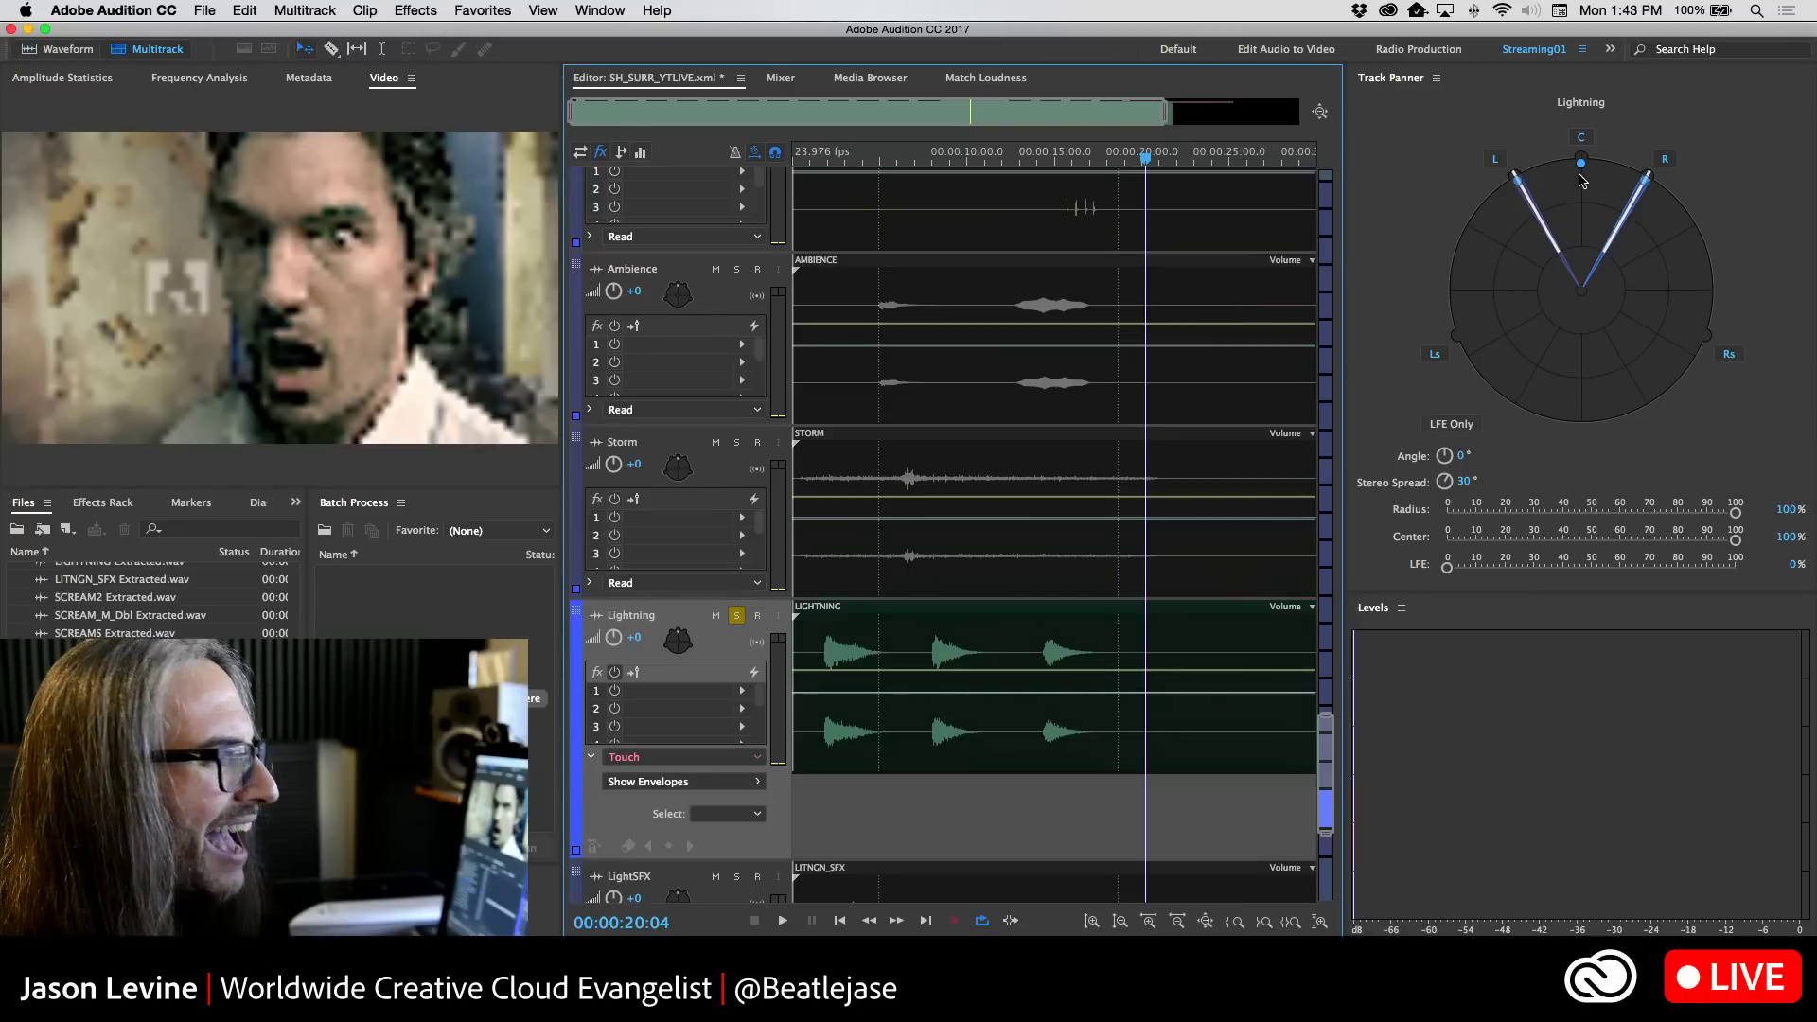
# Pan the stopped Lightning track to the front left speaker at -30°, then to about 2° with a 58% radius
pyautogui.moveTo(1583, 173)
pyautogui.mouseDown()
pyautogui.moveTo(1571, 232)
pyautogui.moveTo(1511, 289)
pyautogui.moveTo(1614, 266)
pyautogui.moveTo(1646, 281)
pyautogui.moveTo(1608, 313)
pyautogui.moveTo(1542, 301)
pyautogui.moveTo(1635, 301)
pyautogui.moveTo(1690, 333)
pyautogui.moveTo(1670, 364)
pyautogui.moveTo(1471, 284)
pyautogui.moveTo(1494, 176)
pyautogui.mouseUp()
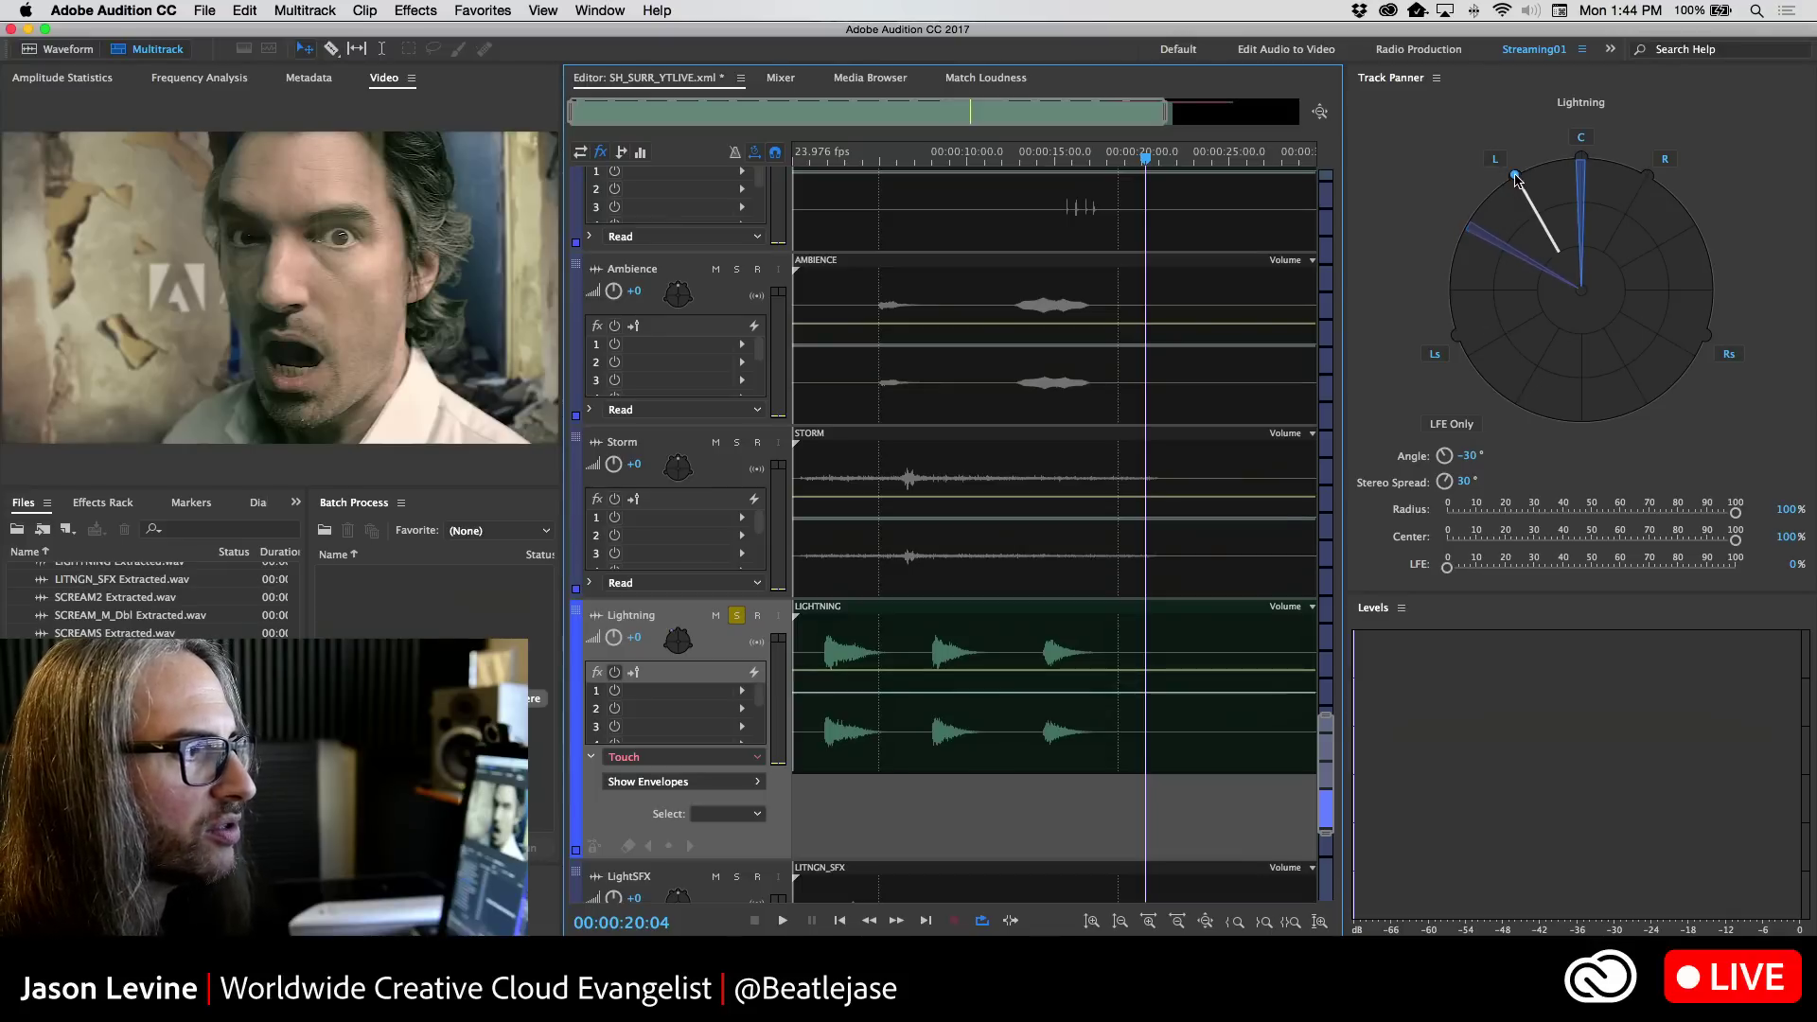
pyautogui.moveTo(1517, 177)
pyautogui.mouseDown()
pyautogui.moveTo(1655, 170)
pyautogui.moveTo(1618, 183)
pyautogui.moveTo(1598, 333)
pyautogui.moveTo(1590, 275)
pyautogui.moveTo(1588, 312)
pyautogui.moveTo(1572, 305)
pyautogui.moveTo(1590, 302)
pyautogui.moveTo(1583, 370)
pyautogui.moveTo(1587, 222)
pyautogui.mouseUp()
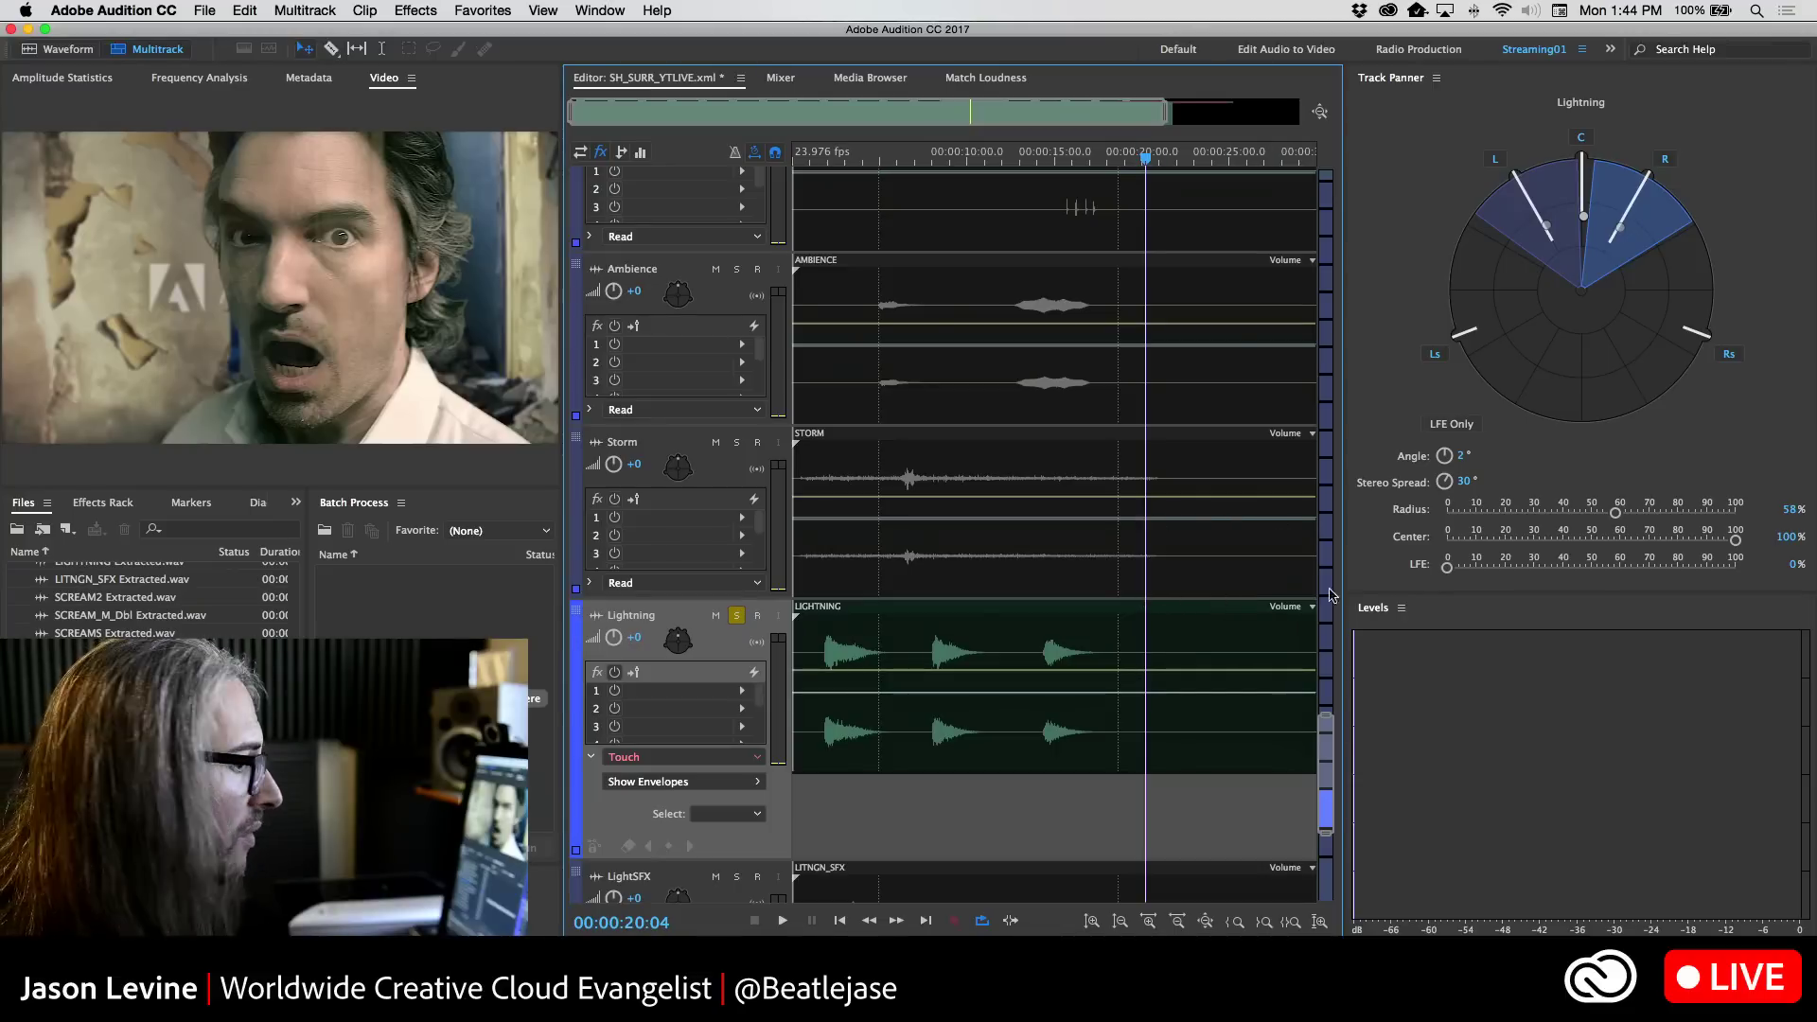
# Play the session from 00:00:03:11 to review the Lightning panning automation against the surround levels, stopping at 00:00:08:03
pyautogui.moveTo(1328, 749)
pyautogui.mouseDown()
pyautogui.moveTo(1332, 431)
pyautogui.moveTo(1345, 731)
pyautogui.mouseUp()
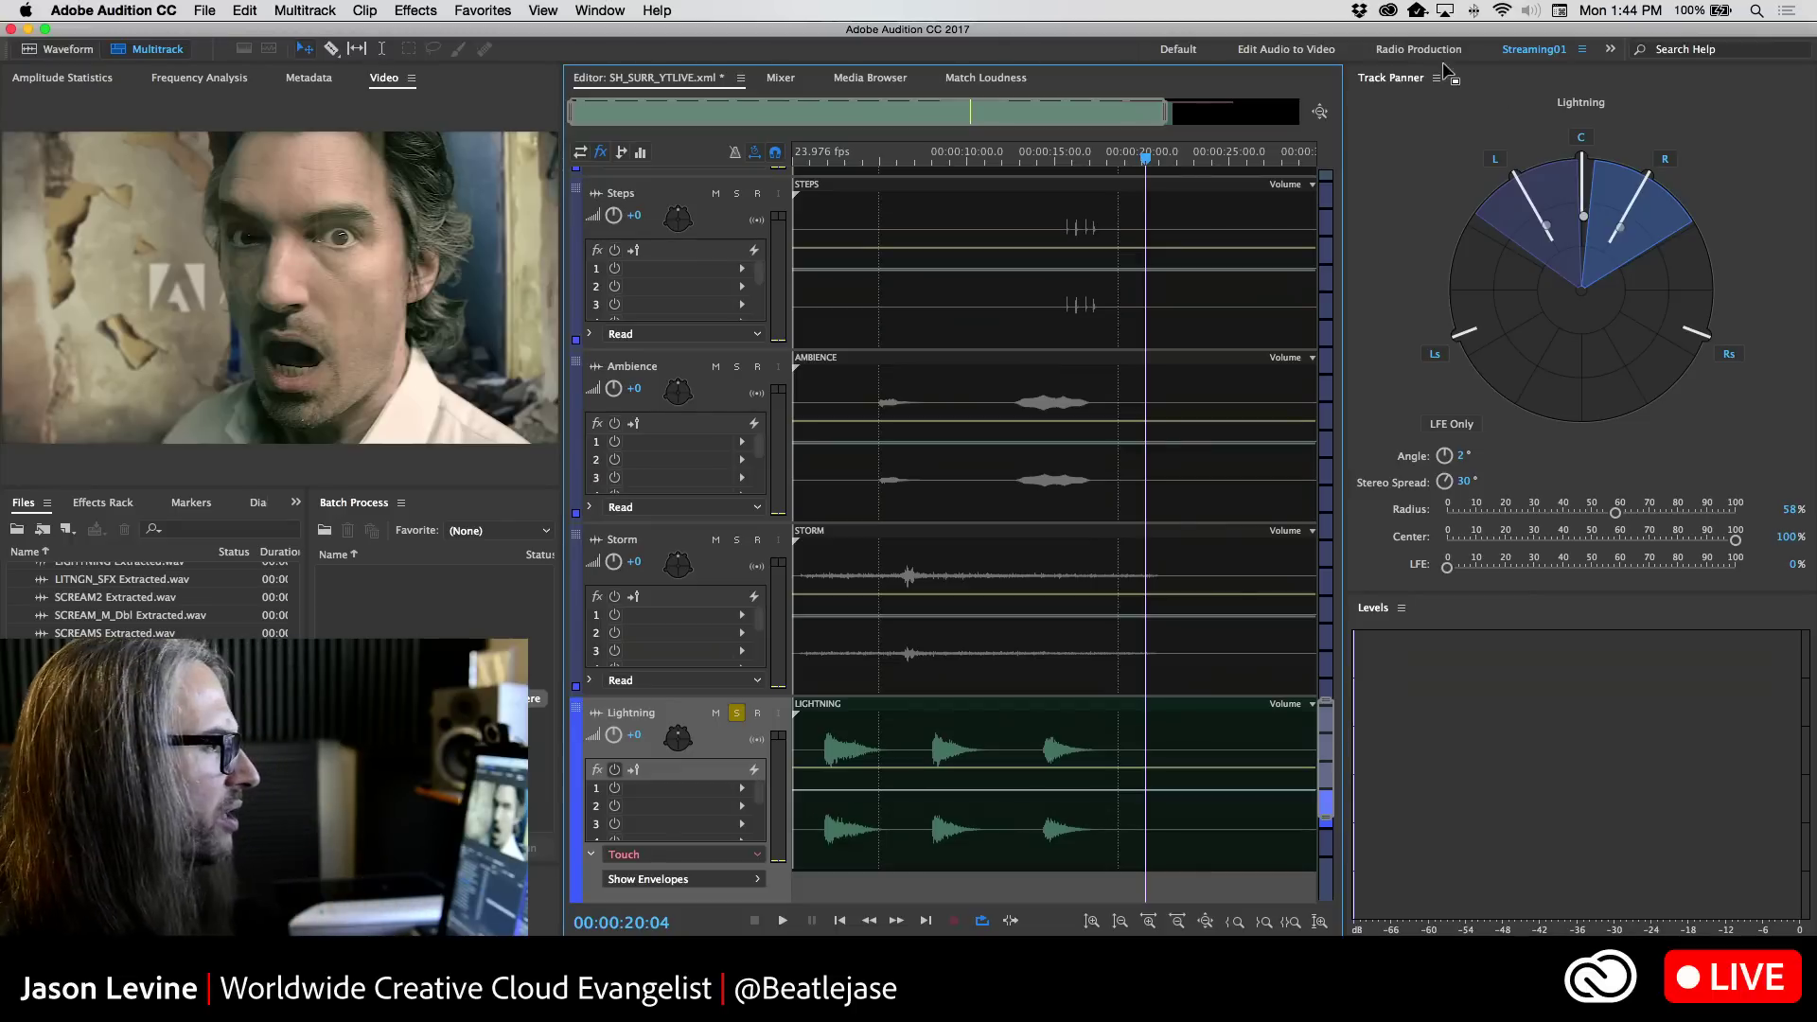
pyautogui.moveTo(1159, 163); pyautogui.dragTo(856, 167)
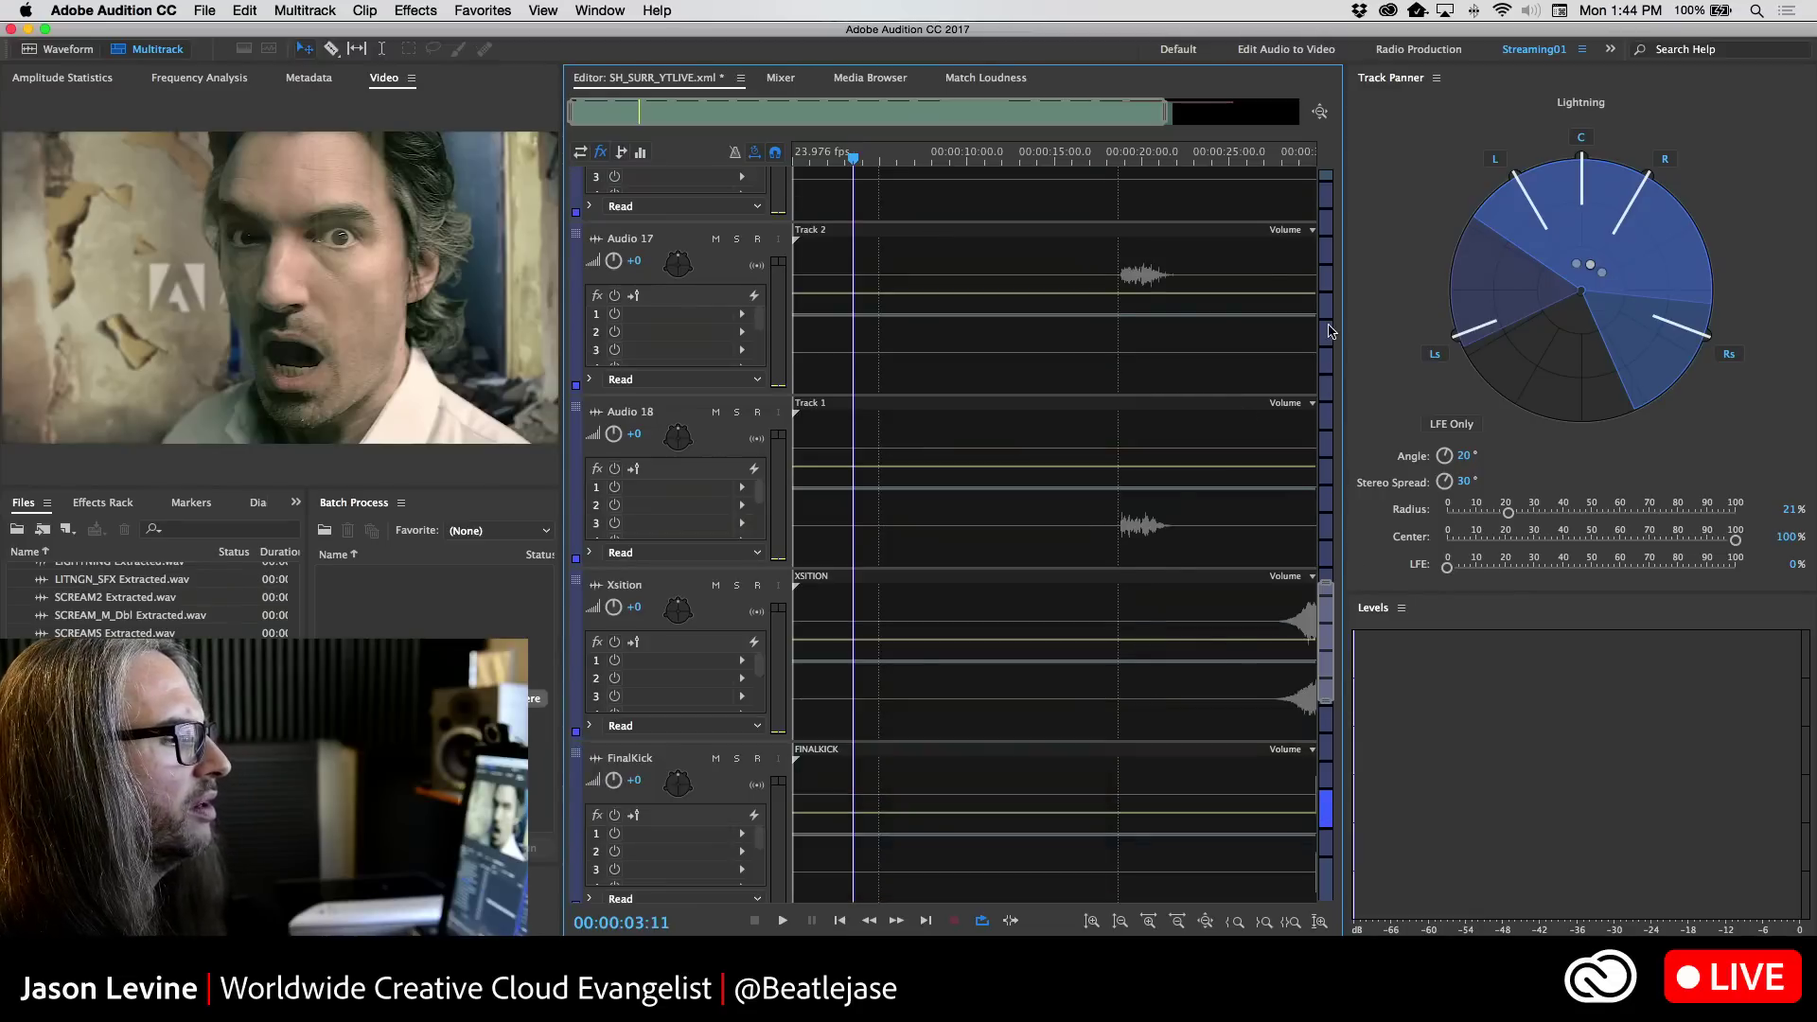
pyautogui.moveTo(1329, 410); pyautogui.dragTo(1334, 241)
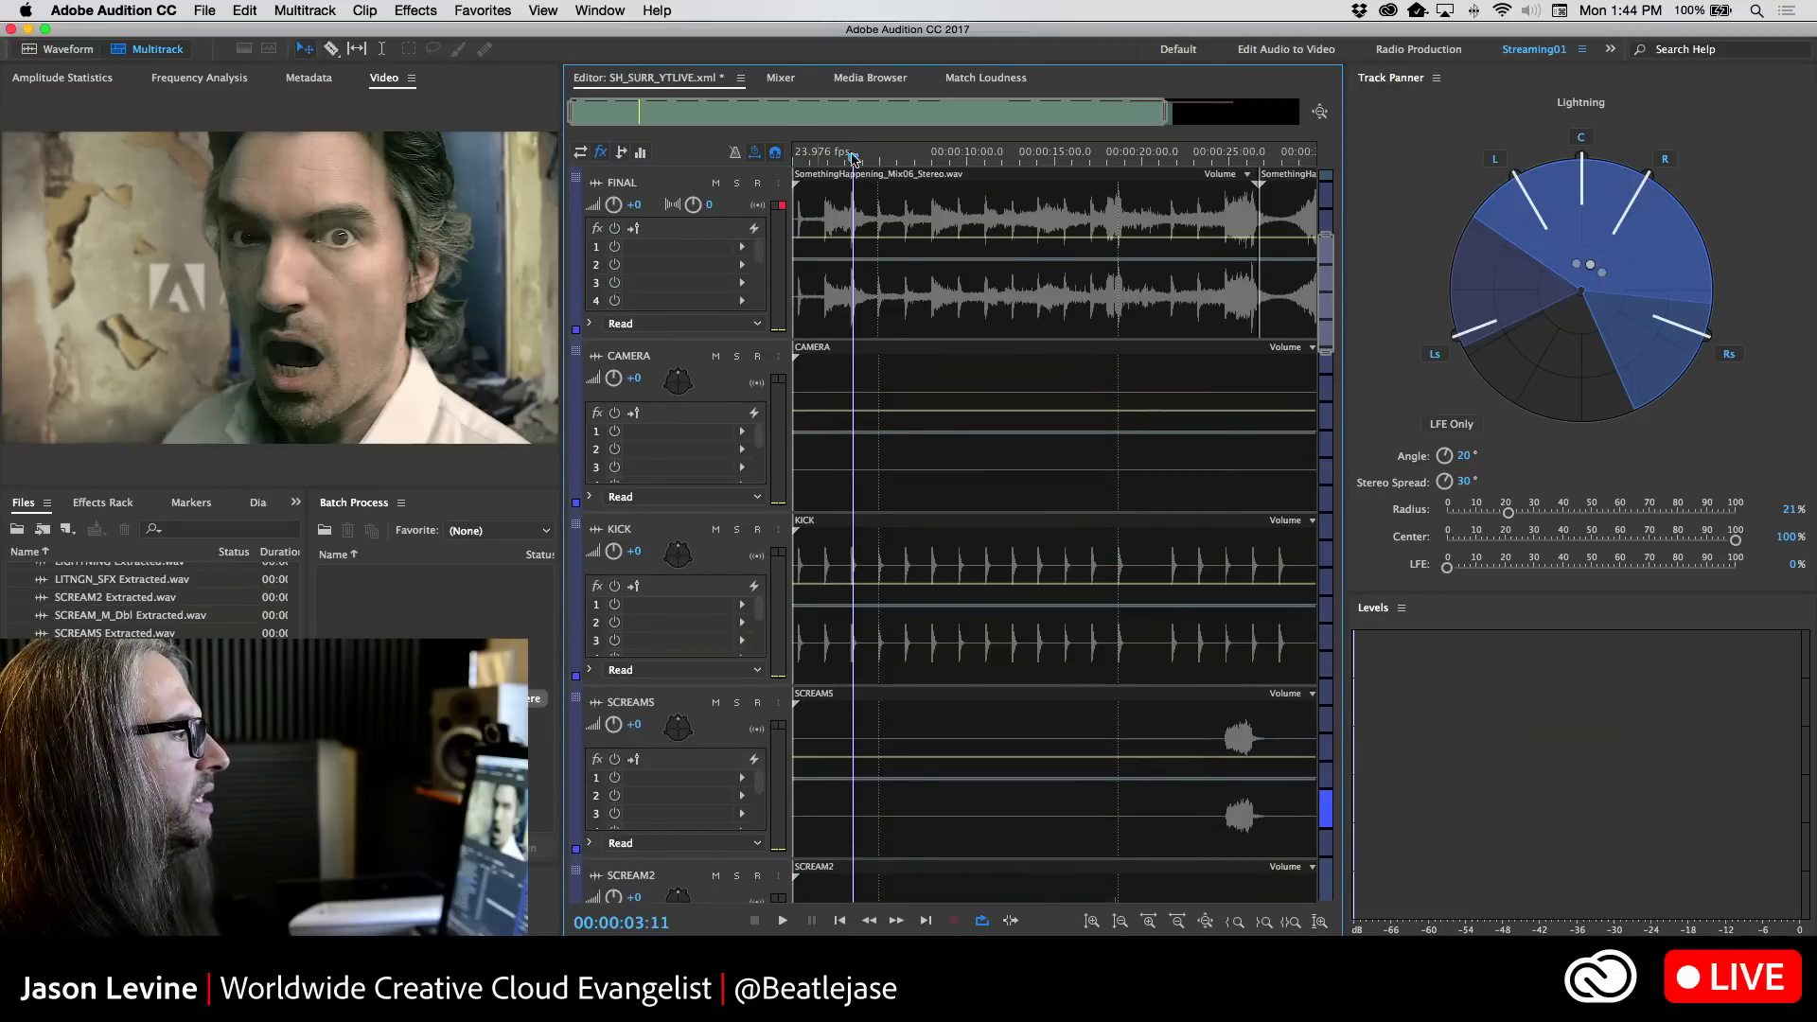
pyautogui.press('space')
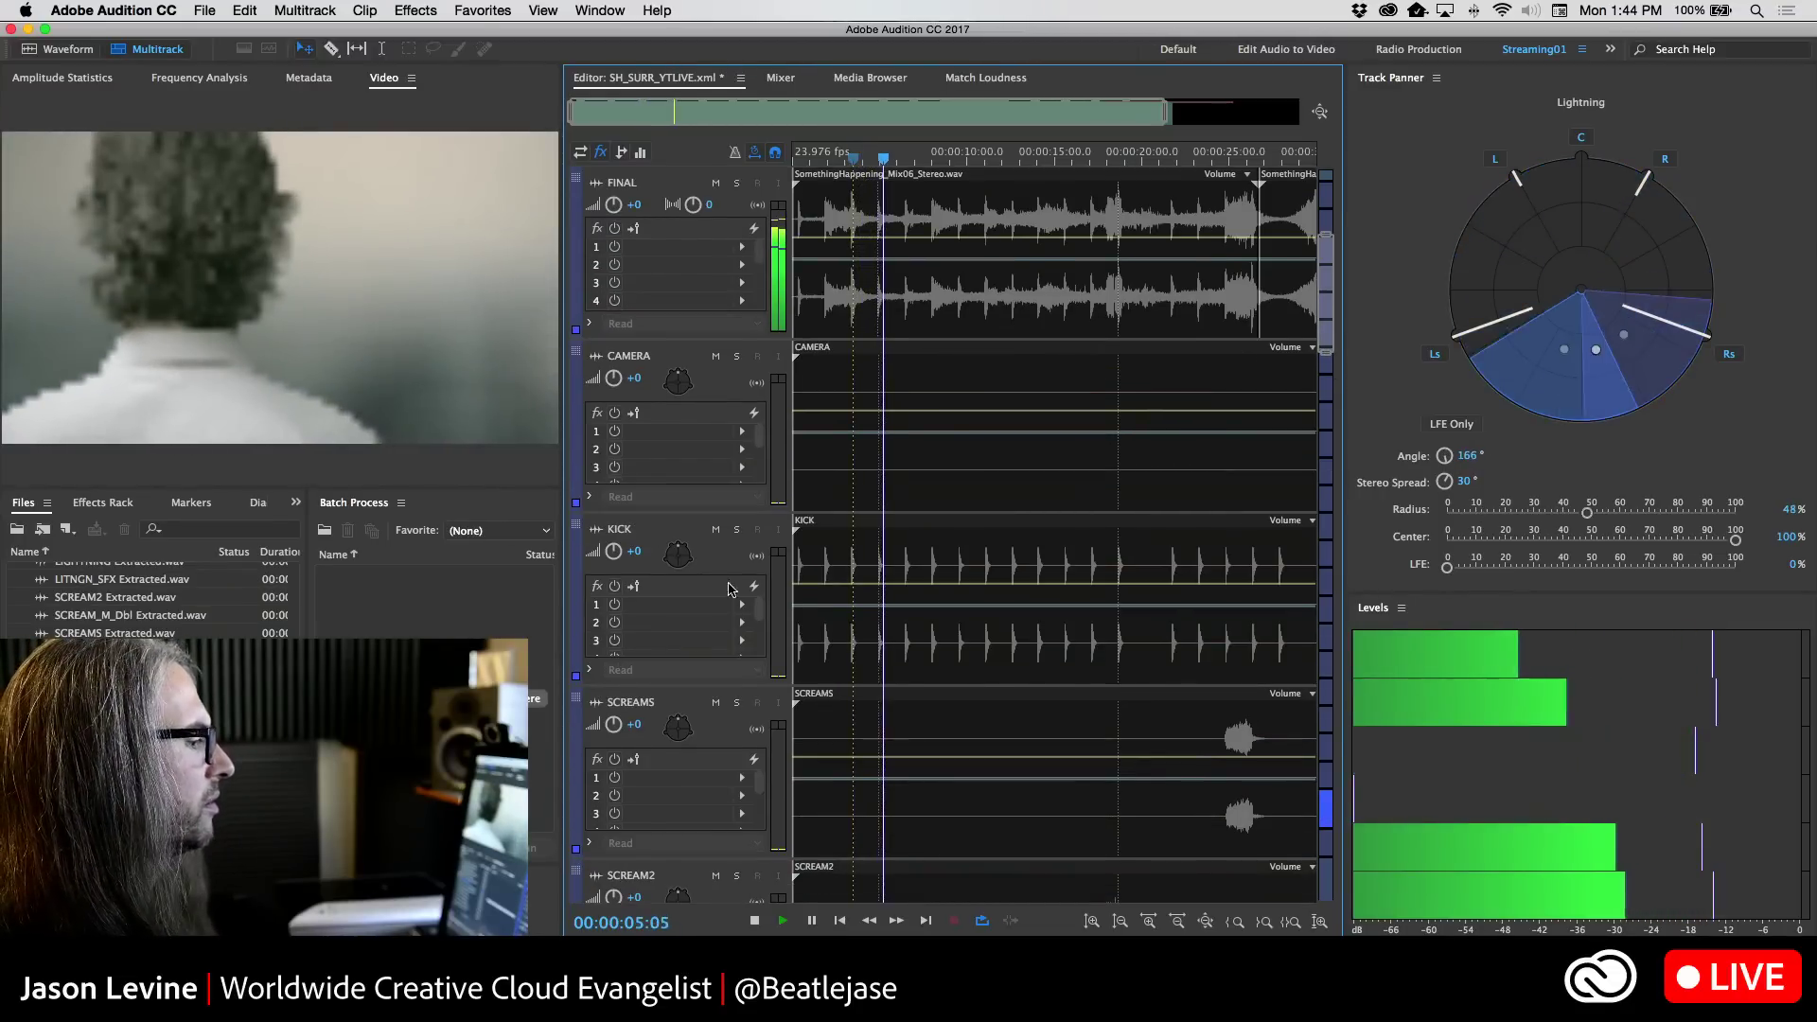
pyautogui.moveTo(1328, 347); pyautogui.dragTo(1329, 786)
pyautogui.press('space')
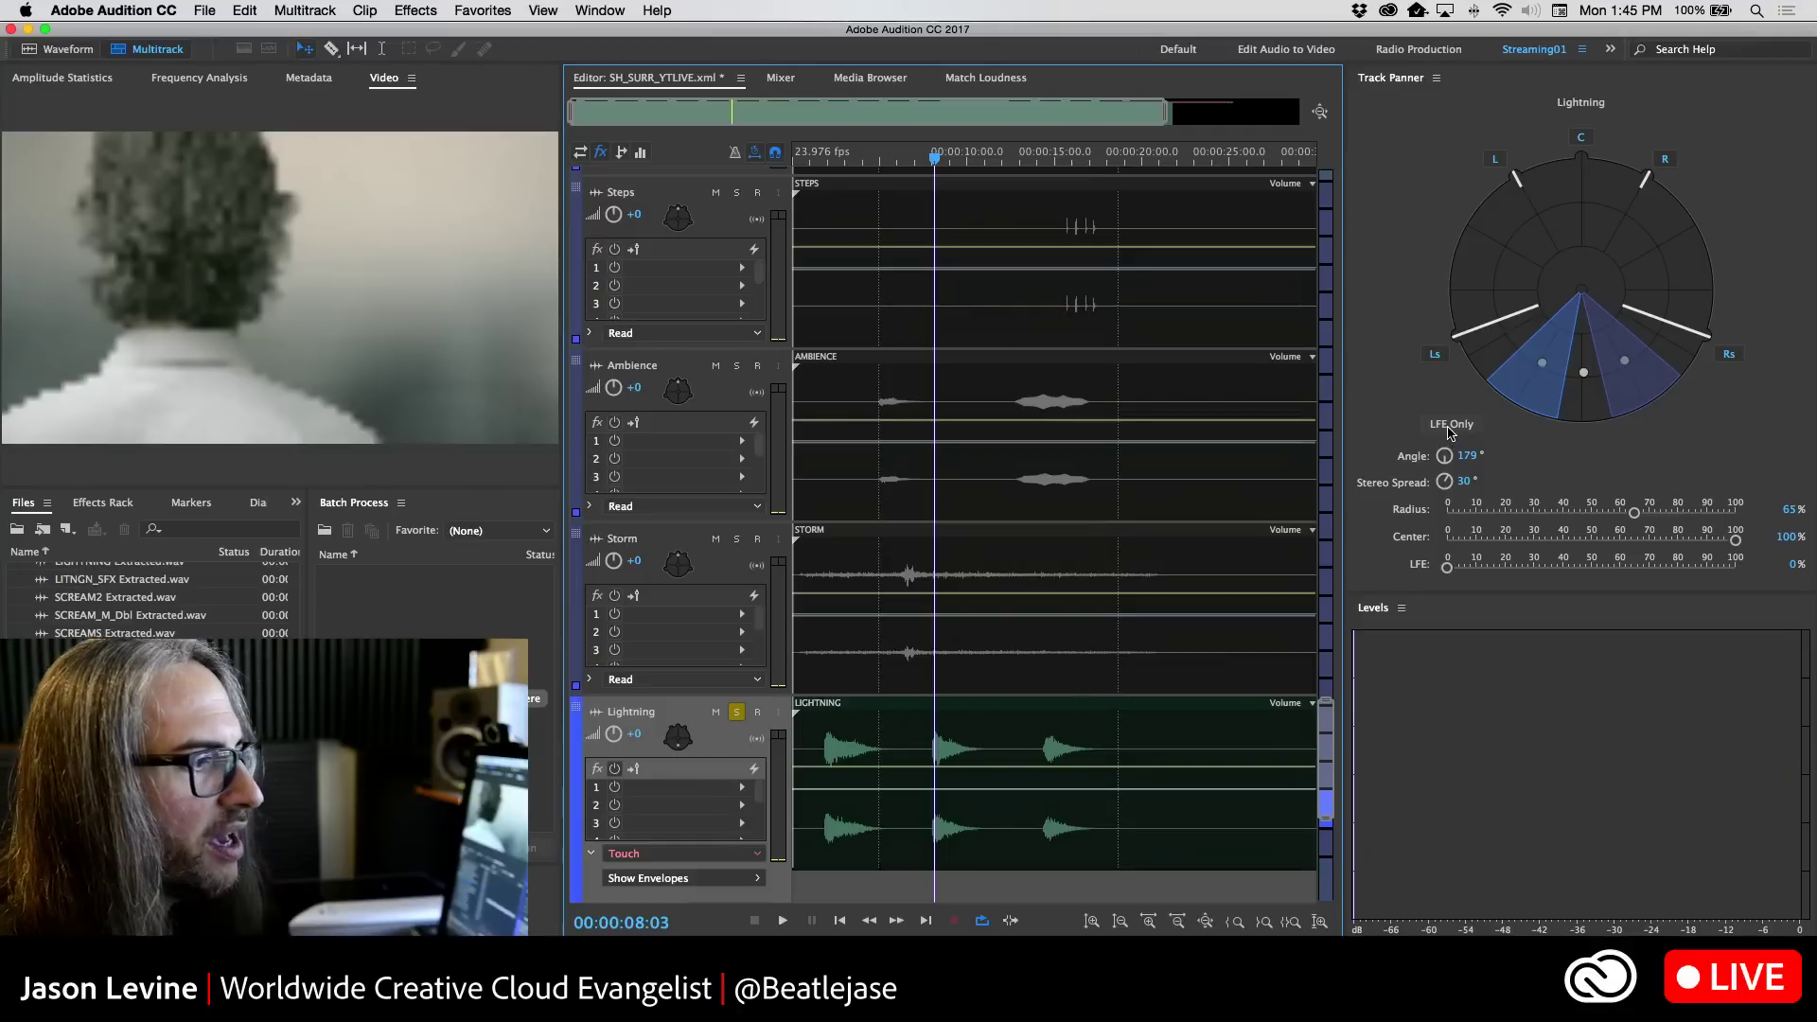
# Try routing the Lightning track to the LFE channel only, and turn the option back off
pyautogui.click(1436, 436)
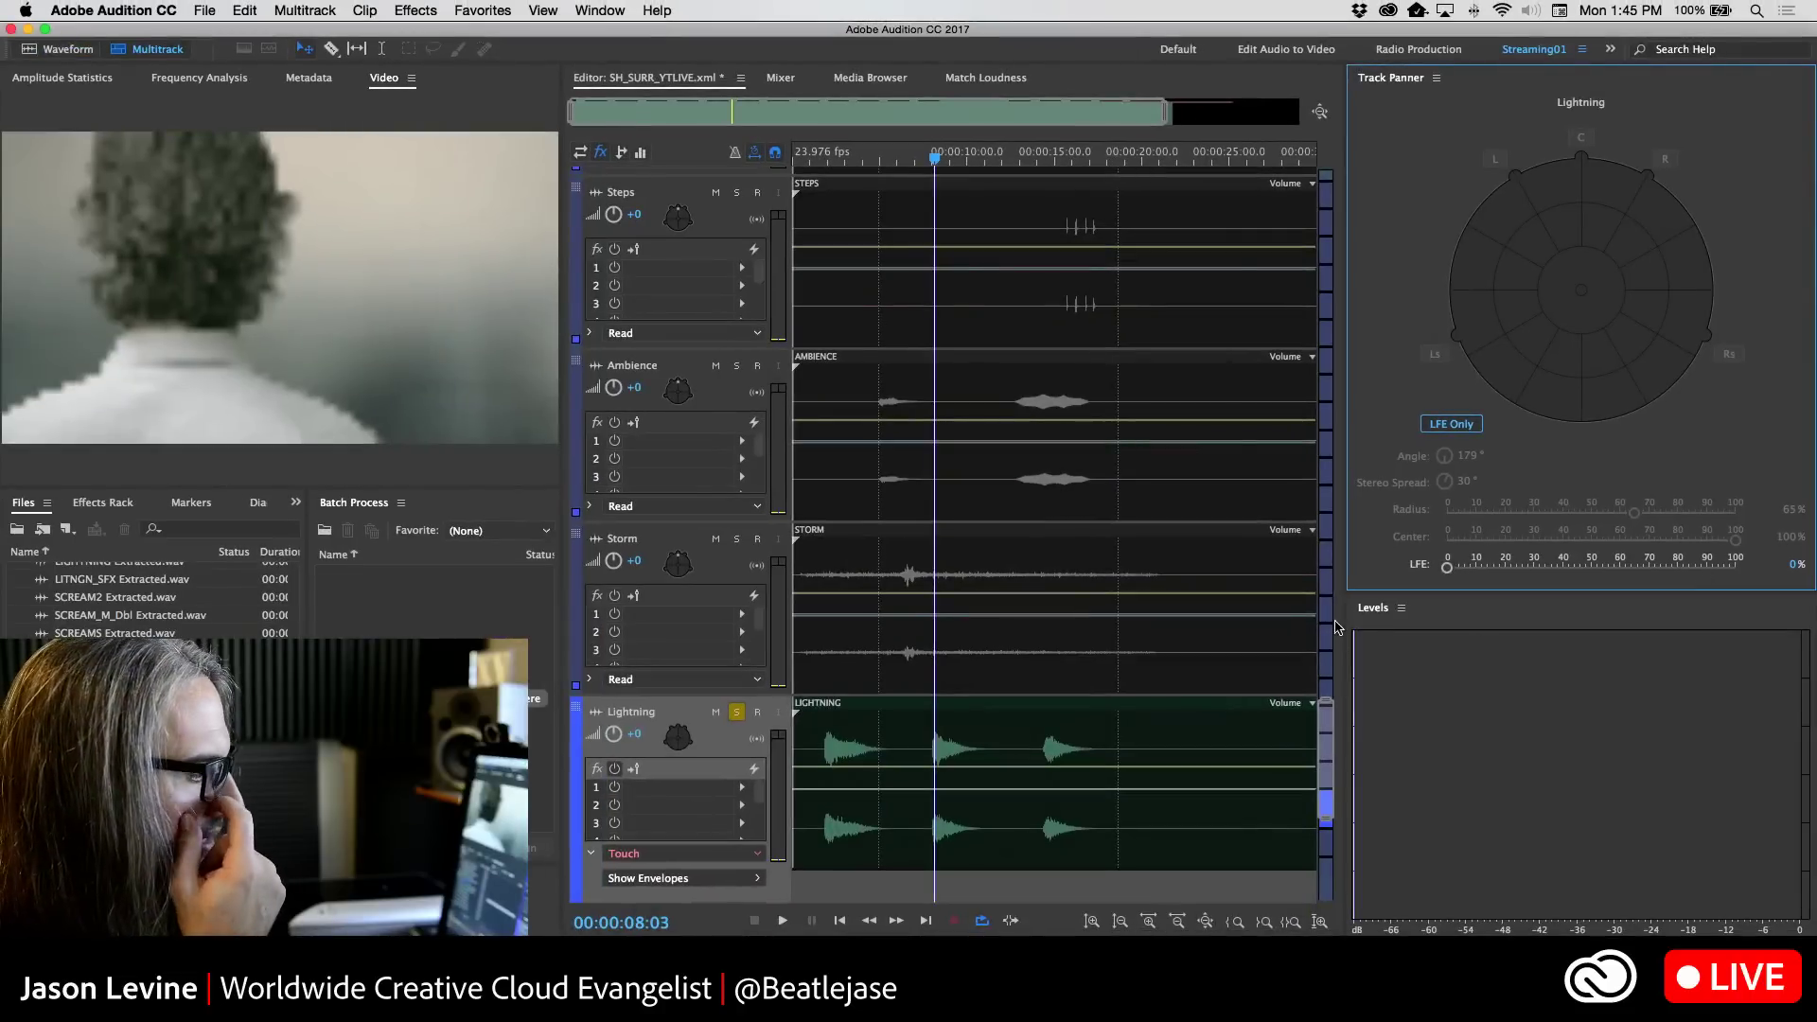
pyautogui.click(1467, 424)
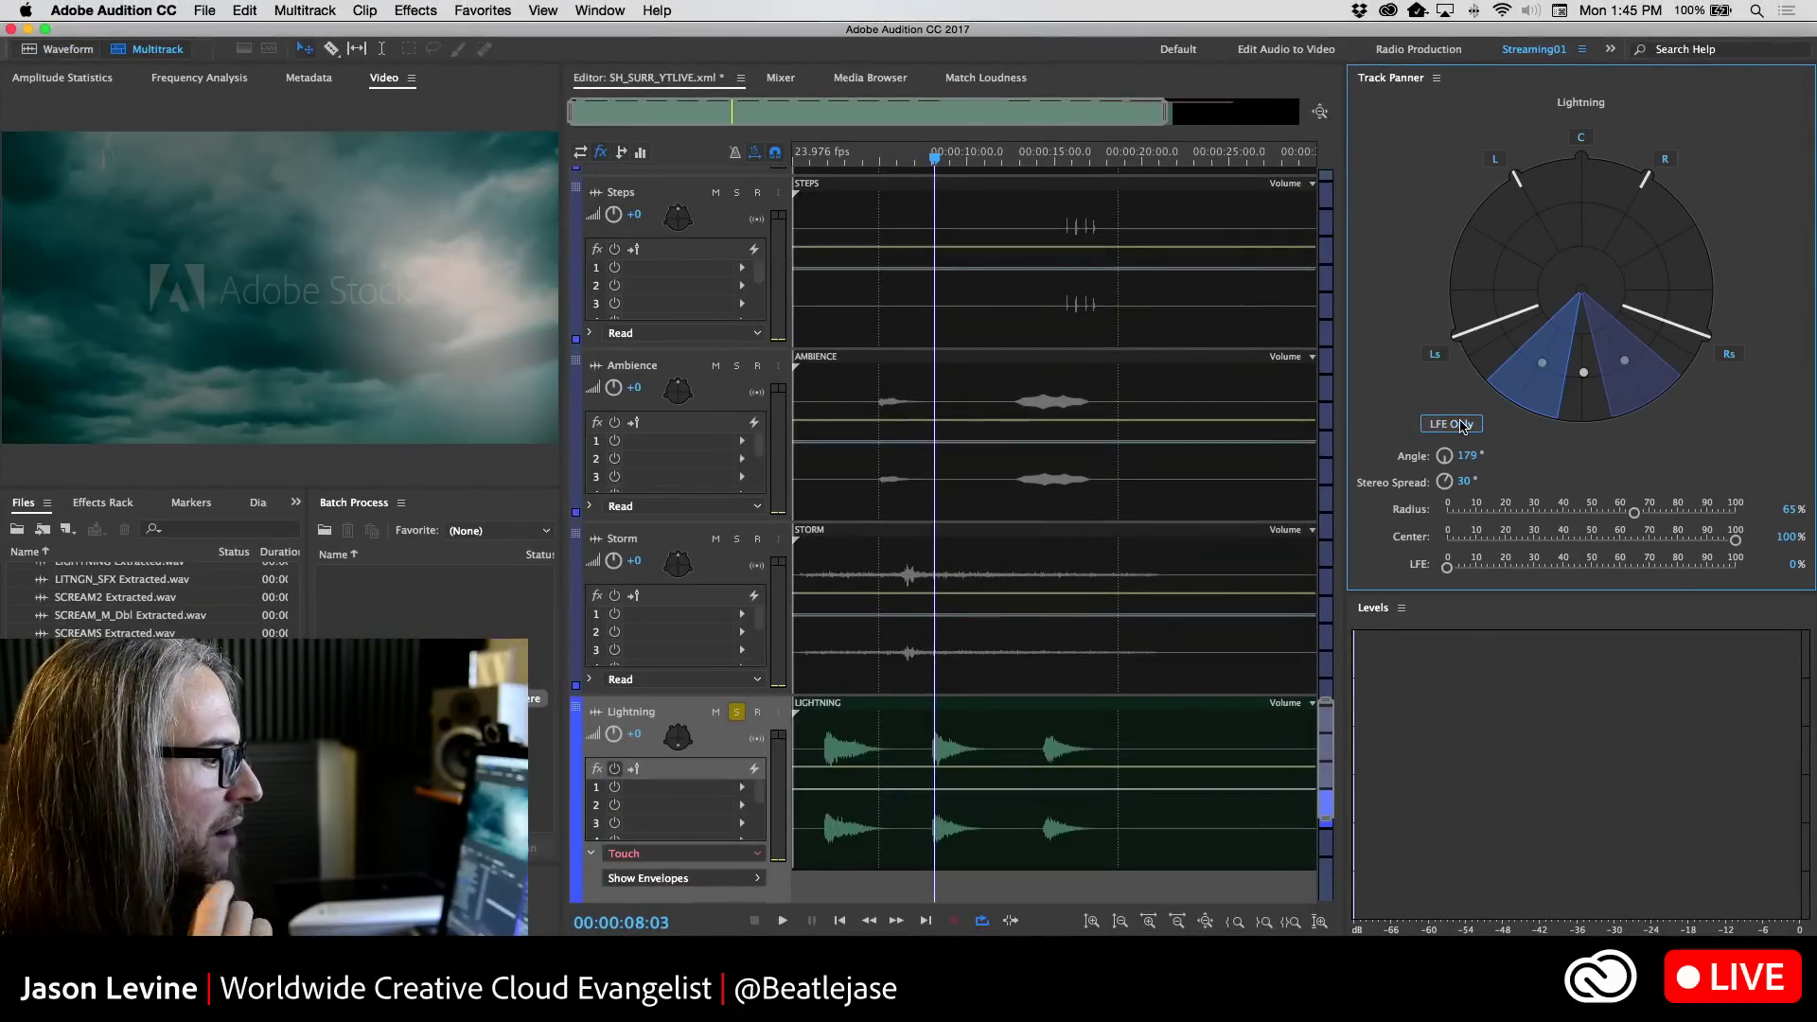
# Solo the Storm track and route it to the LFE channel only, with the playhead returned to 00:00:00:04
pyautogui.click(737, 539)
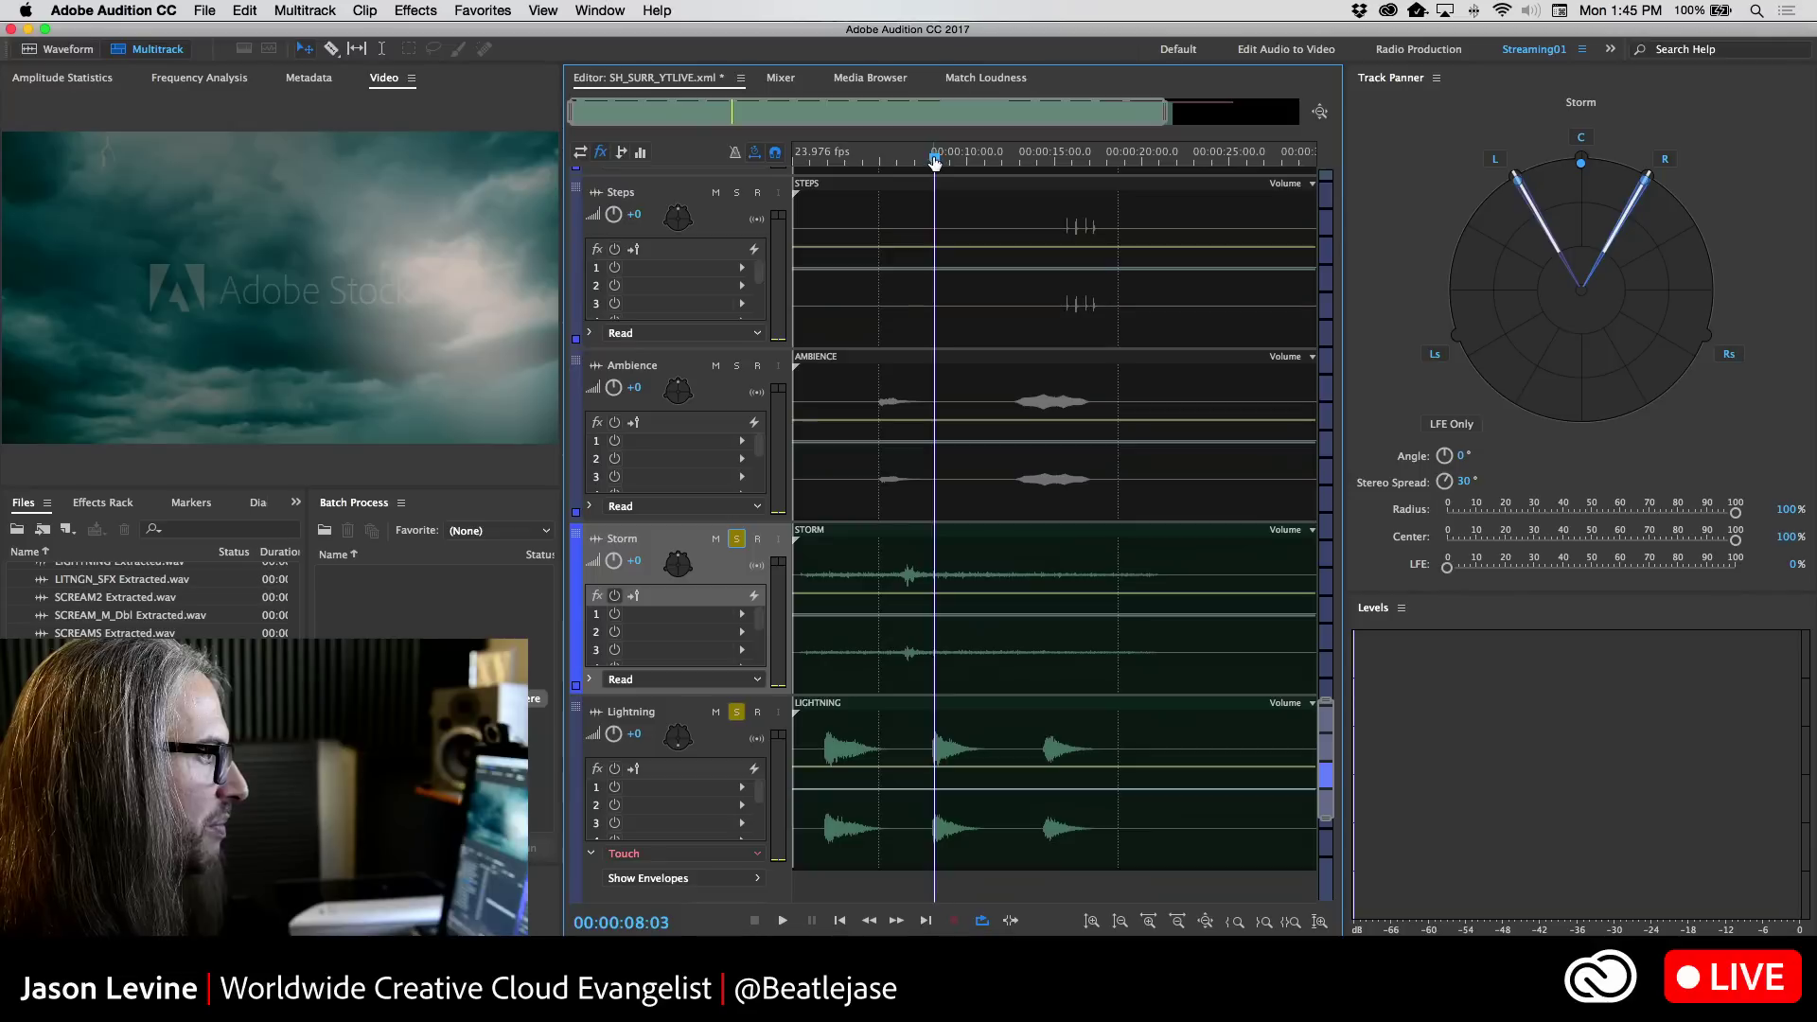
pyautogui.moveTo(934, 161); pyautogui.dragTo(796, 159)
pyautogui.click(1006, 578)
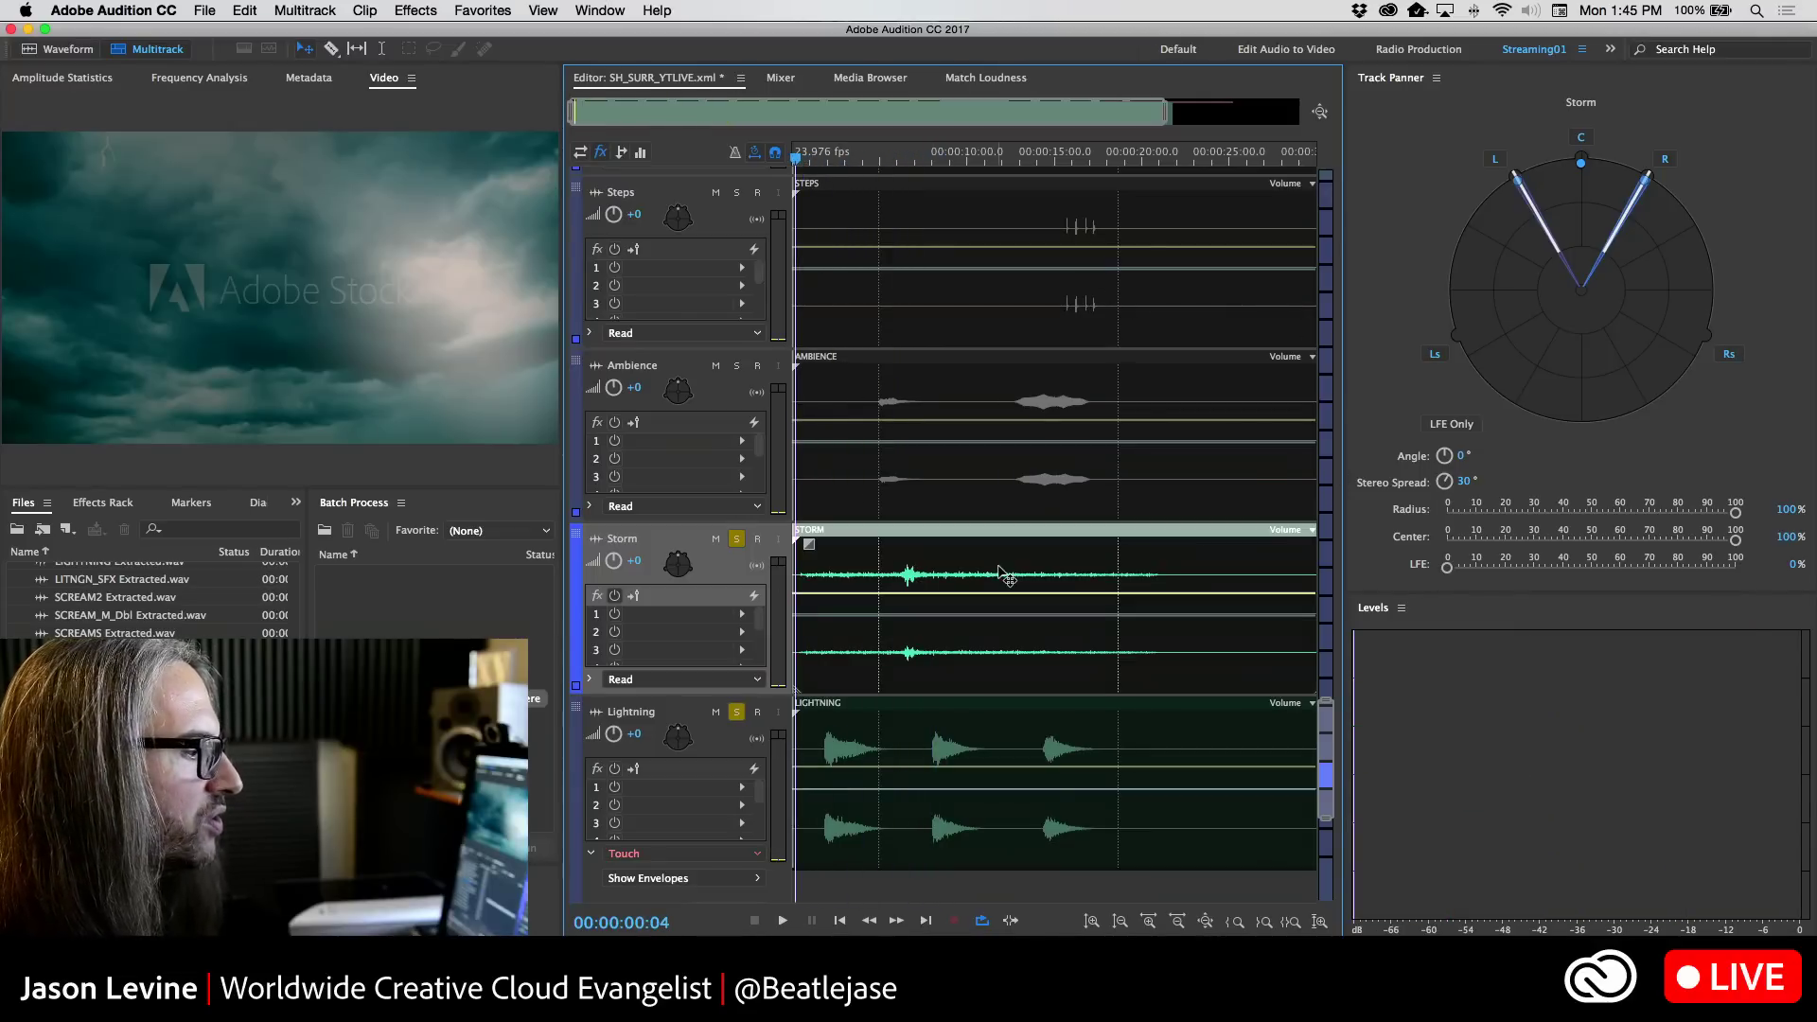
pyautogui.click(1456, 427)
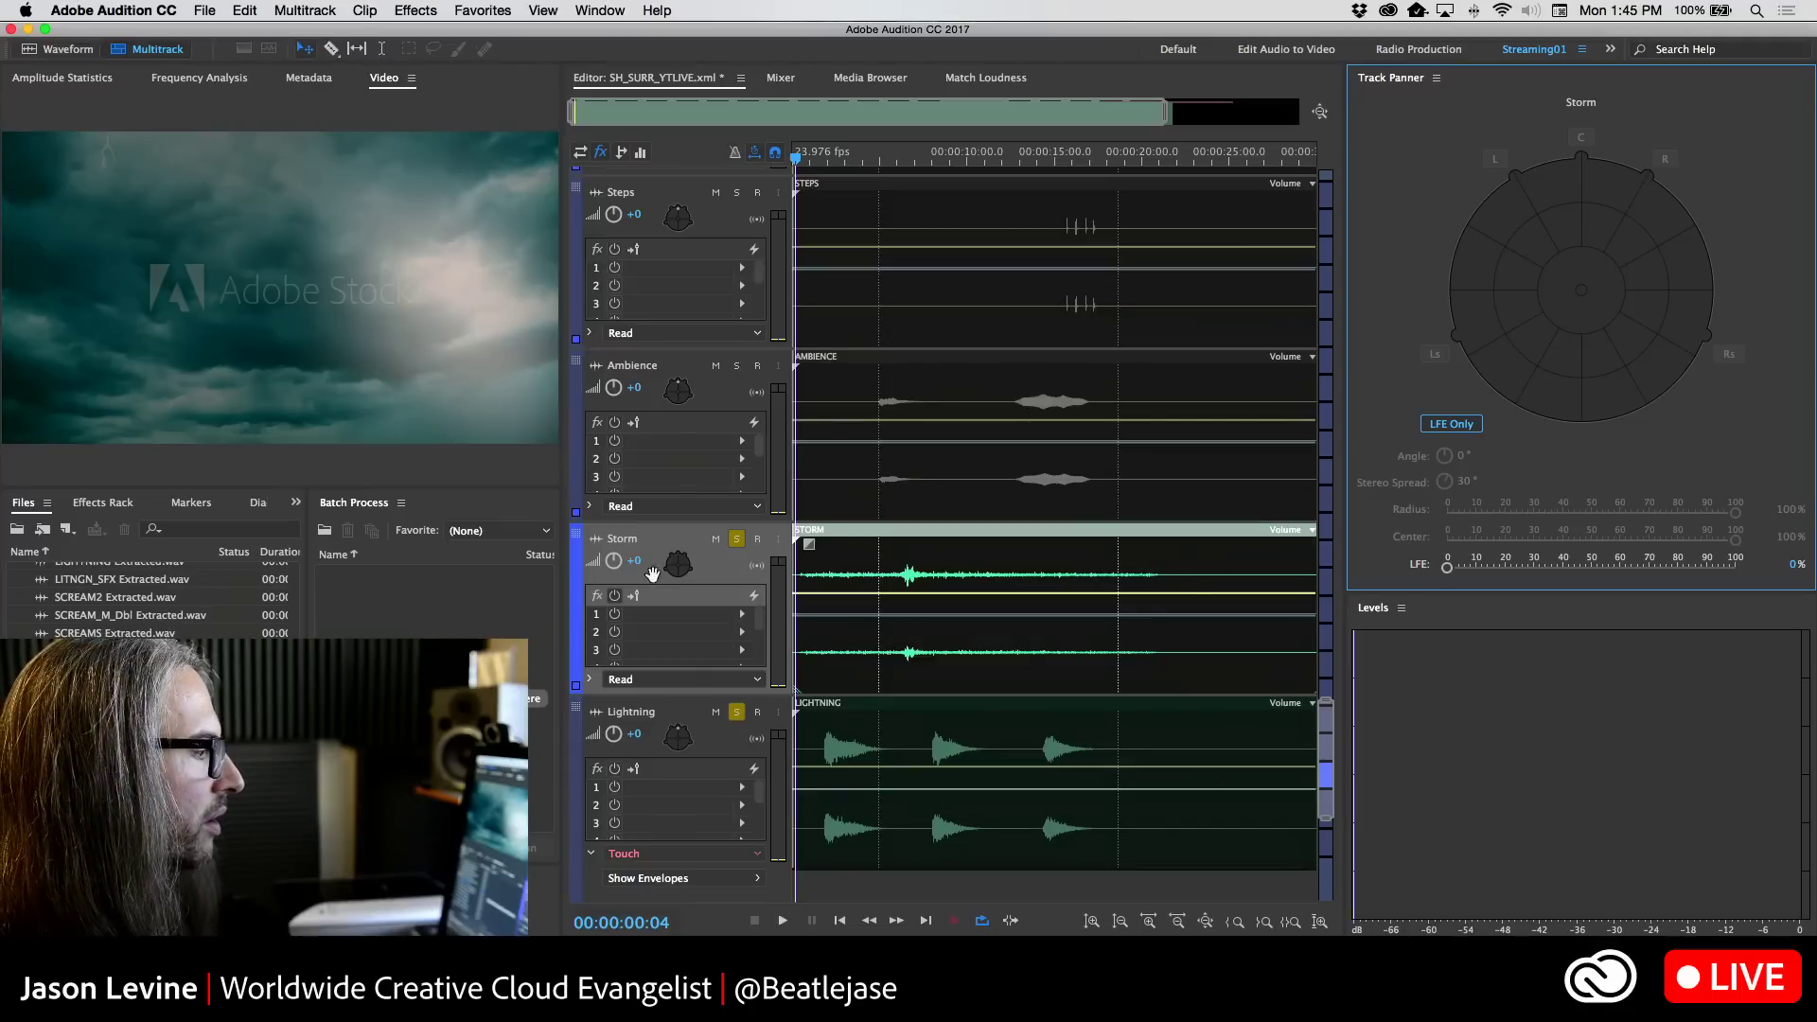
# Record LFE level automation on the Storm track in Write mode, varying the level during playback up to 00:00:17:02
pyautogui.click(682, 680)
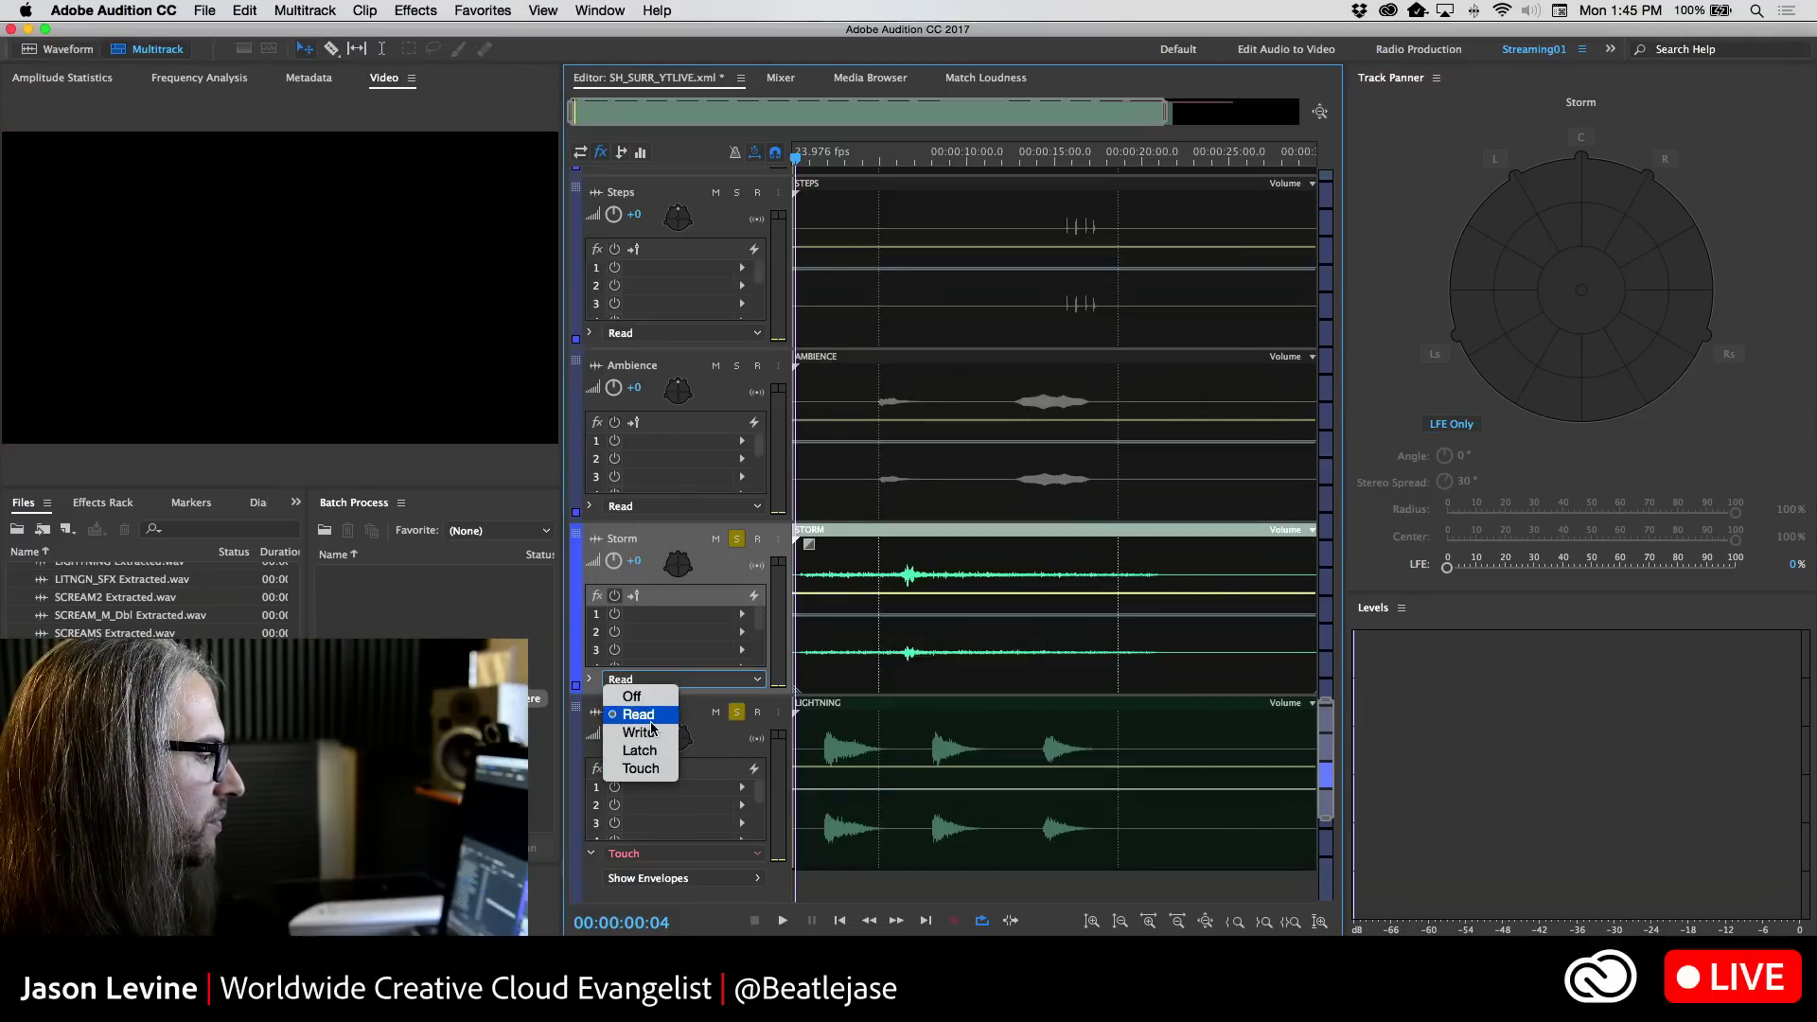
pyautogui.click(650, 724)
pyautogui.click(648, 682)
pyautogui.click(648, 735)
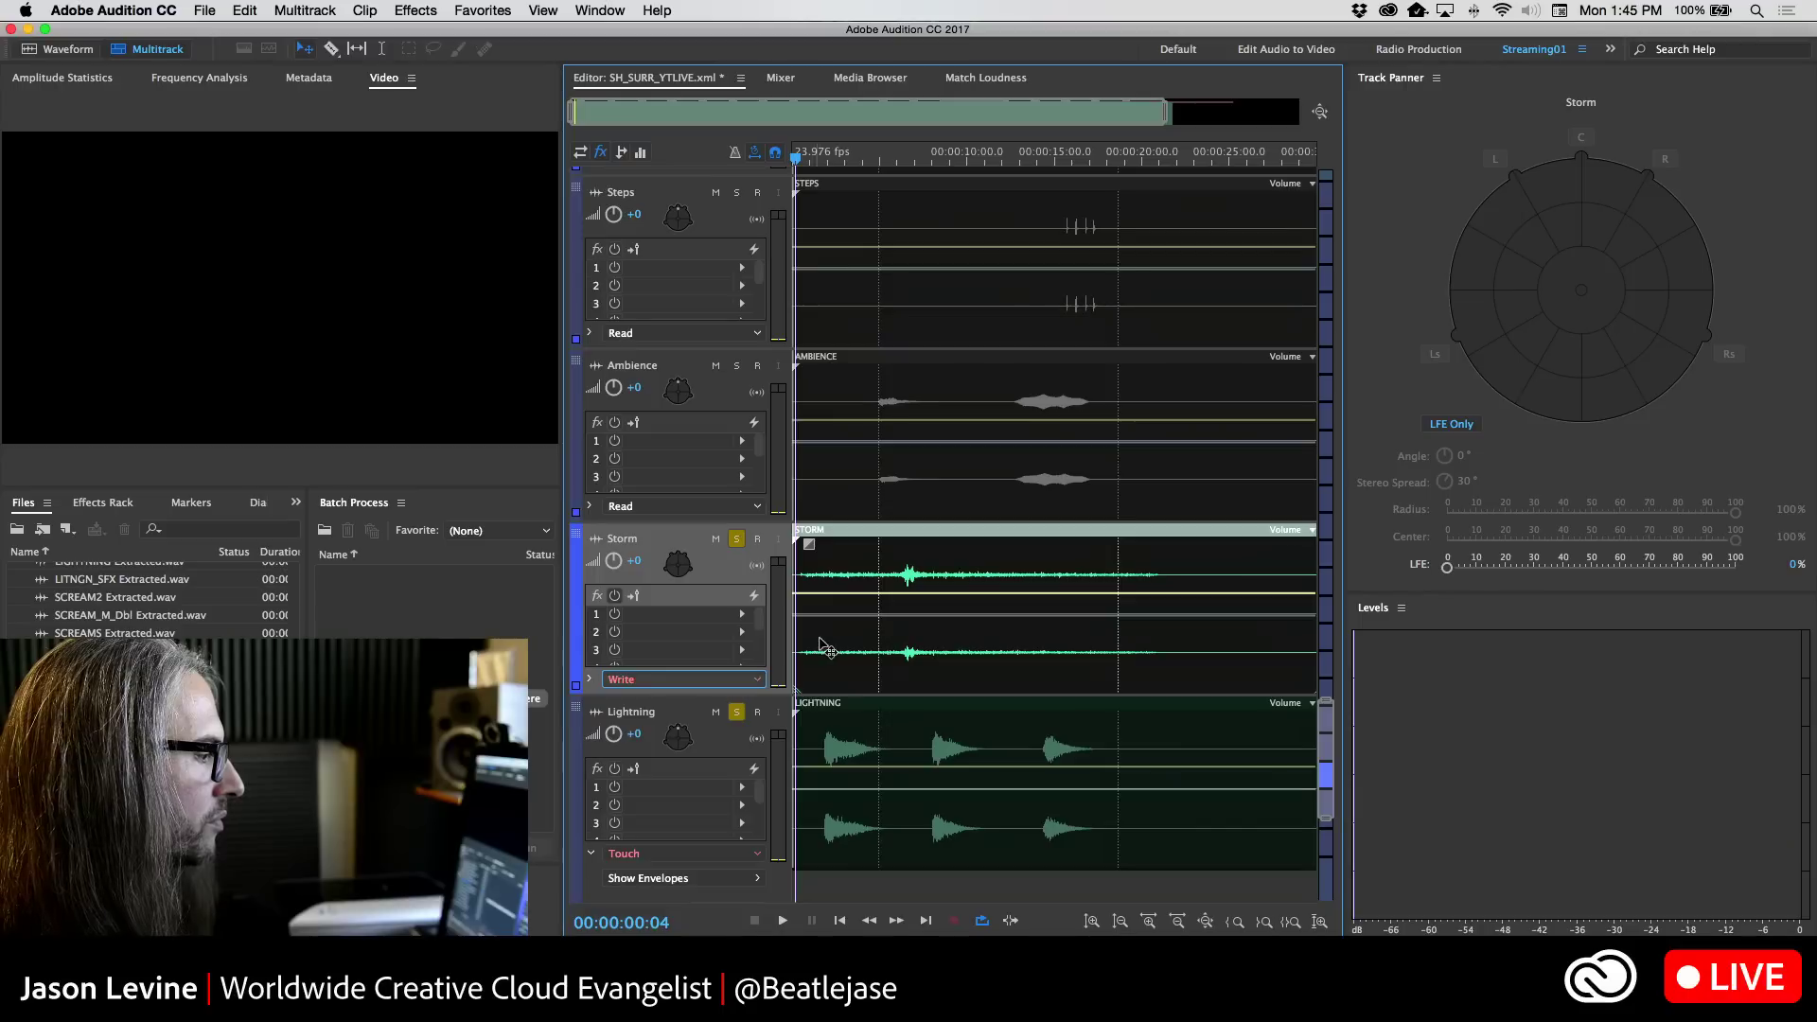
pyautogui.press('space')
pyautogui.moveTo(1446, 568)
pyautogui.mouseDown()
pyautogui.moveTo(1619, 566)
pyautogui.moveTo(1459, 577)
pyautogui.mouseUp()
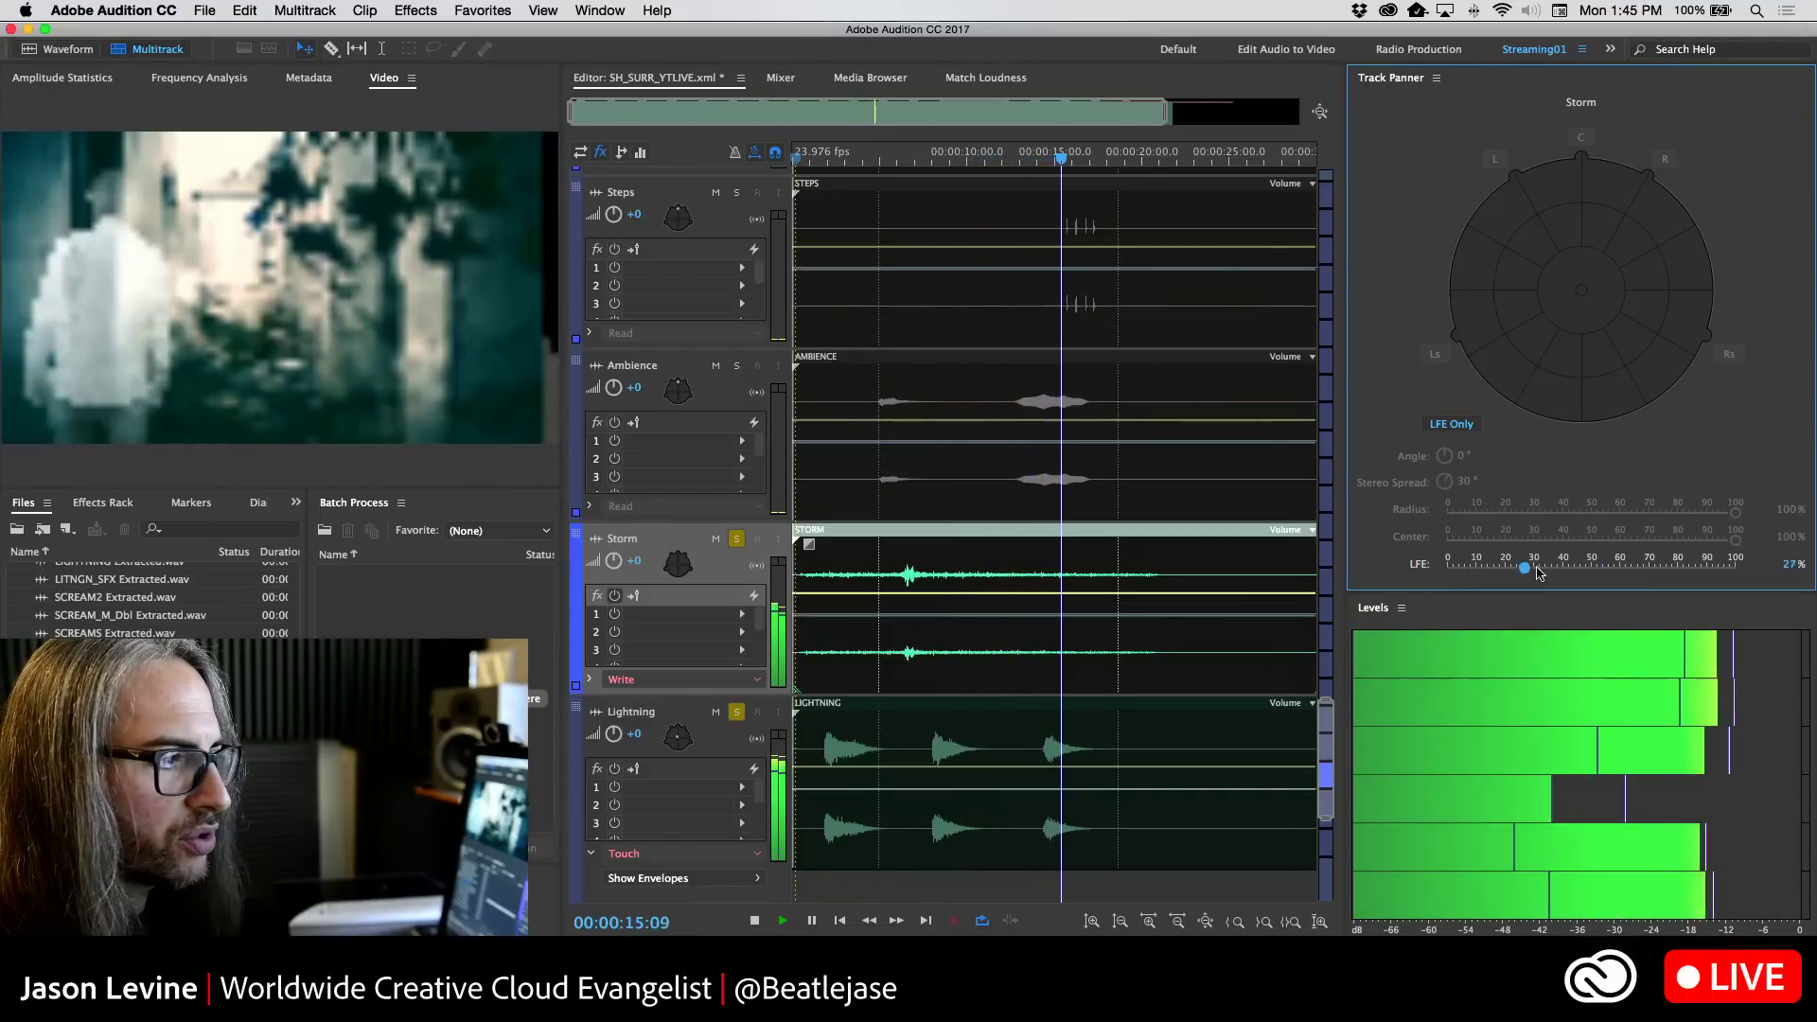
pyautogui.press('space')
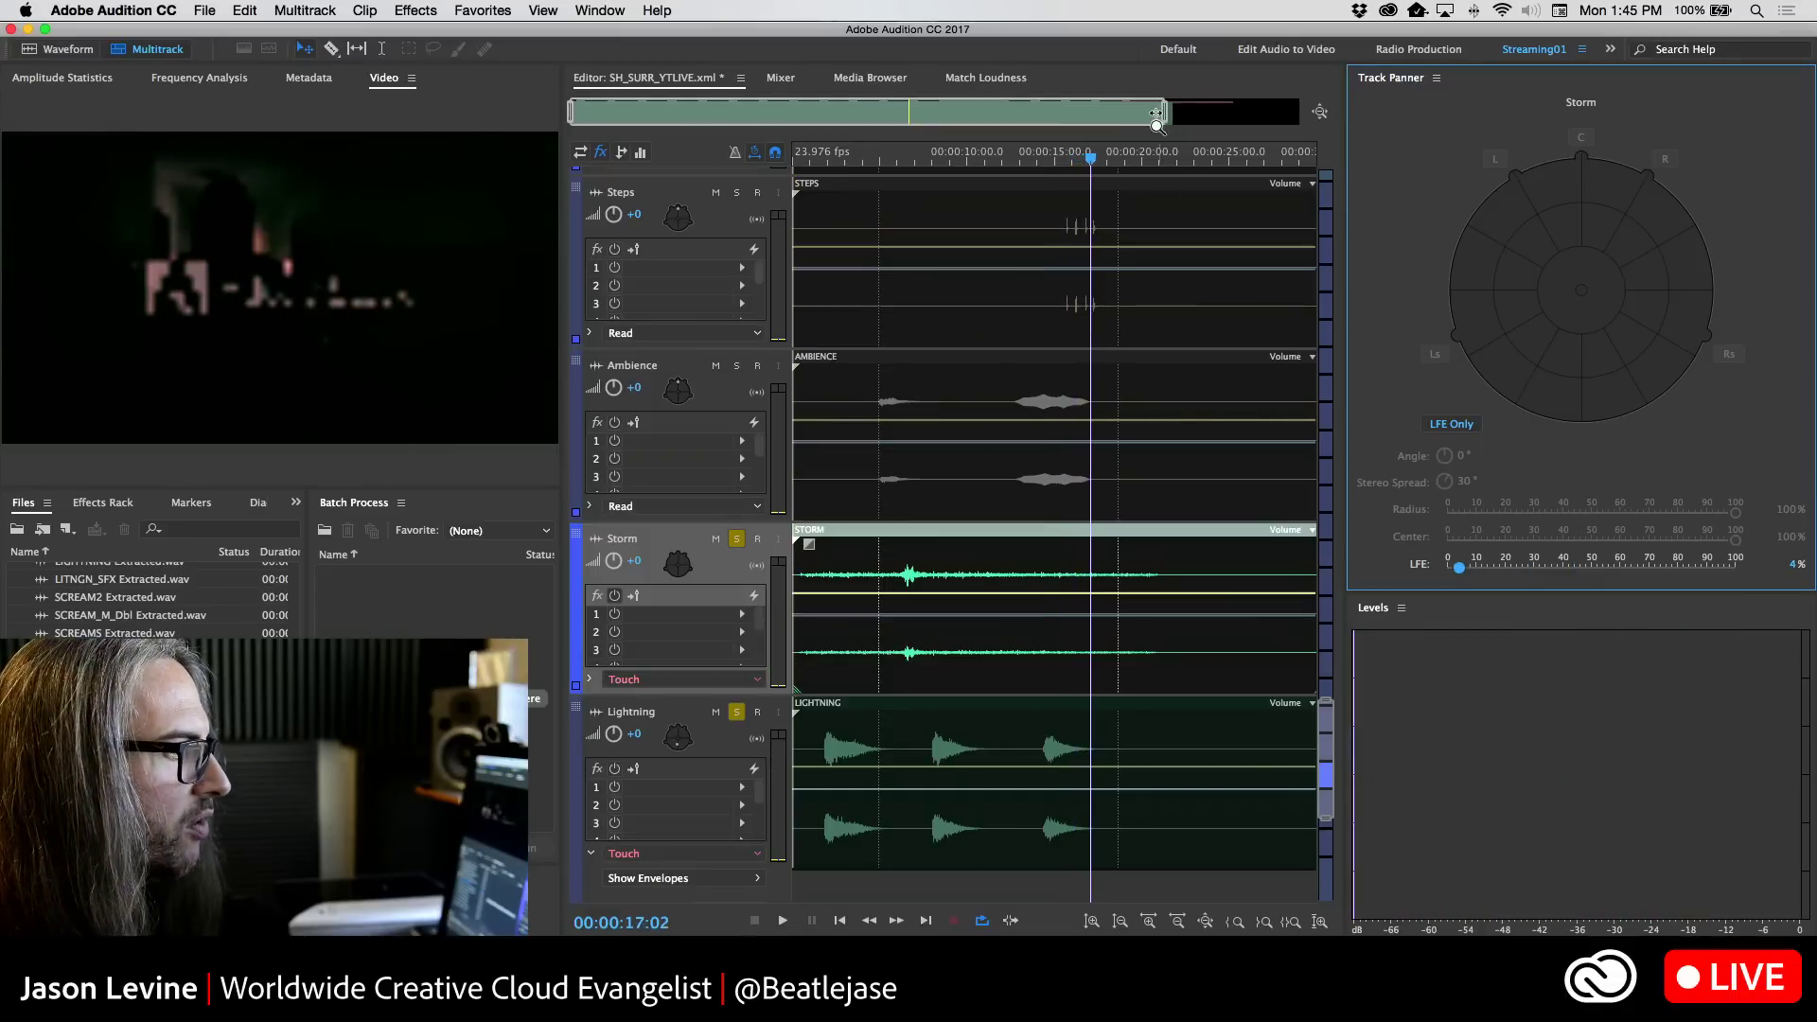
# Play the session from 00:00:03:08 to 00:00:13:12 to review the Storm track's recorded LFE automation
pyautogui.moveTo(1087, 159); pyautogui.dragTo(848, 161)
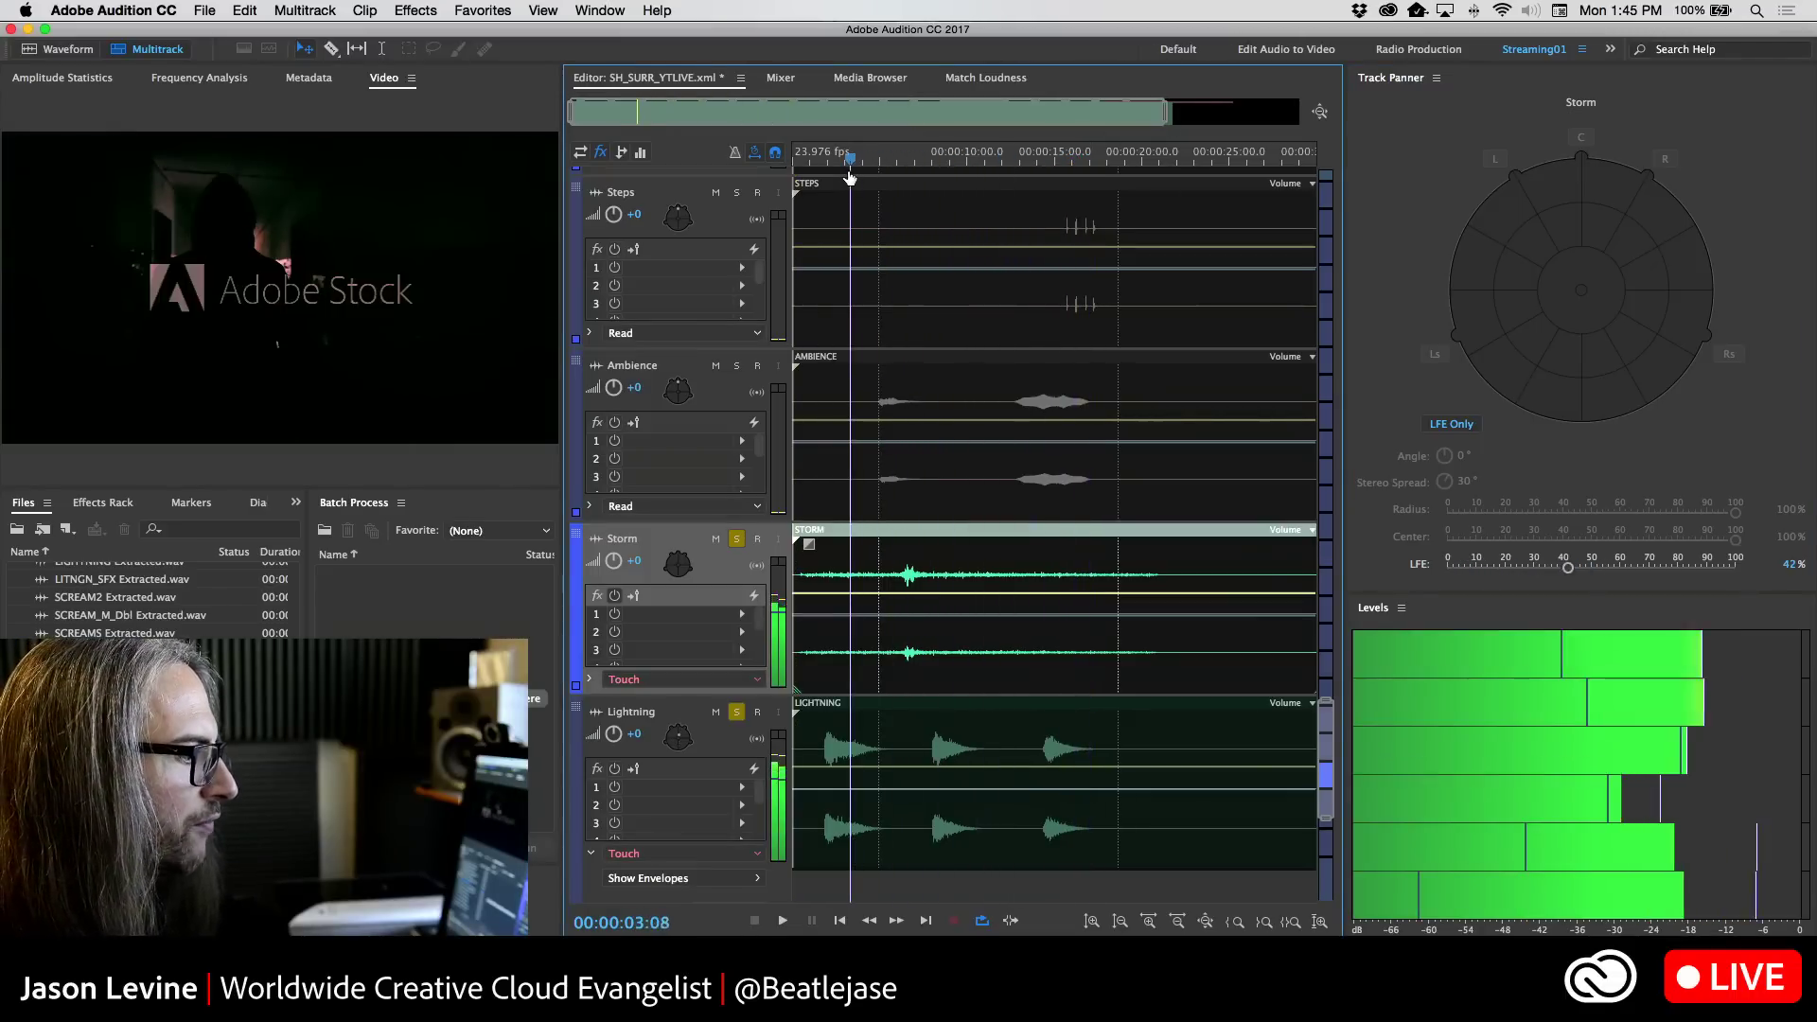
pyautogui.press('space')
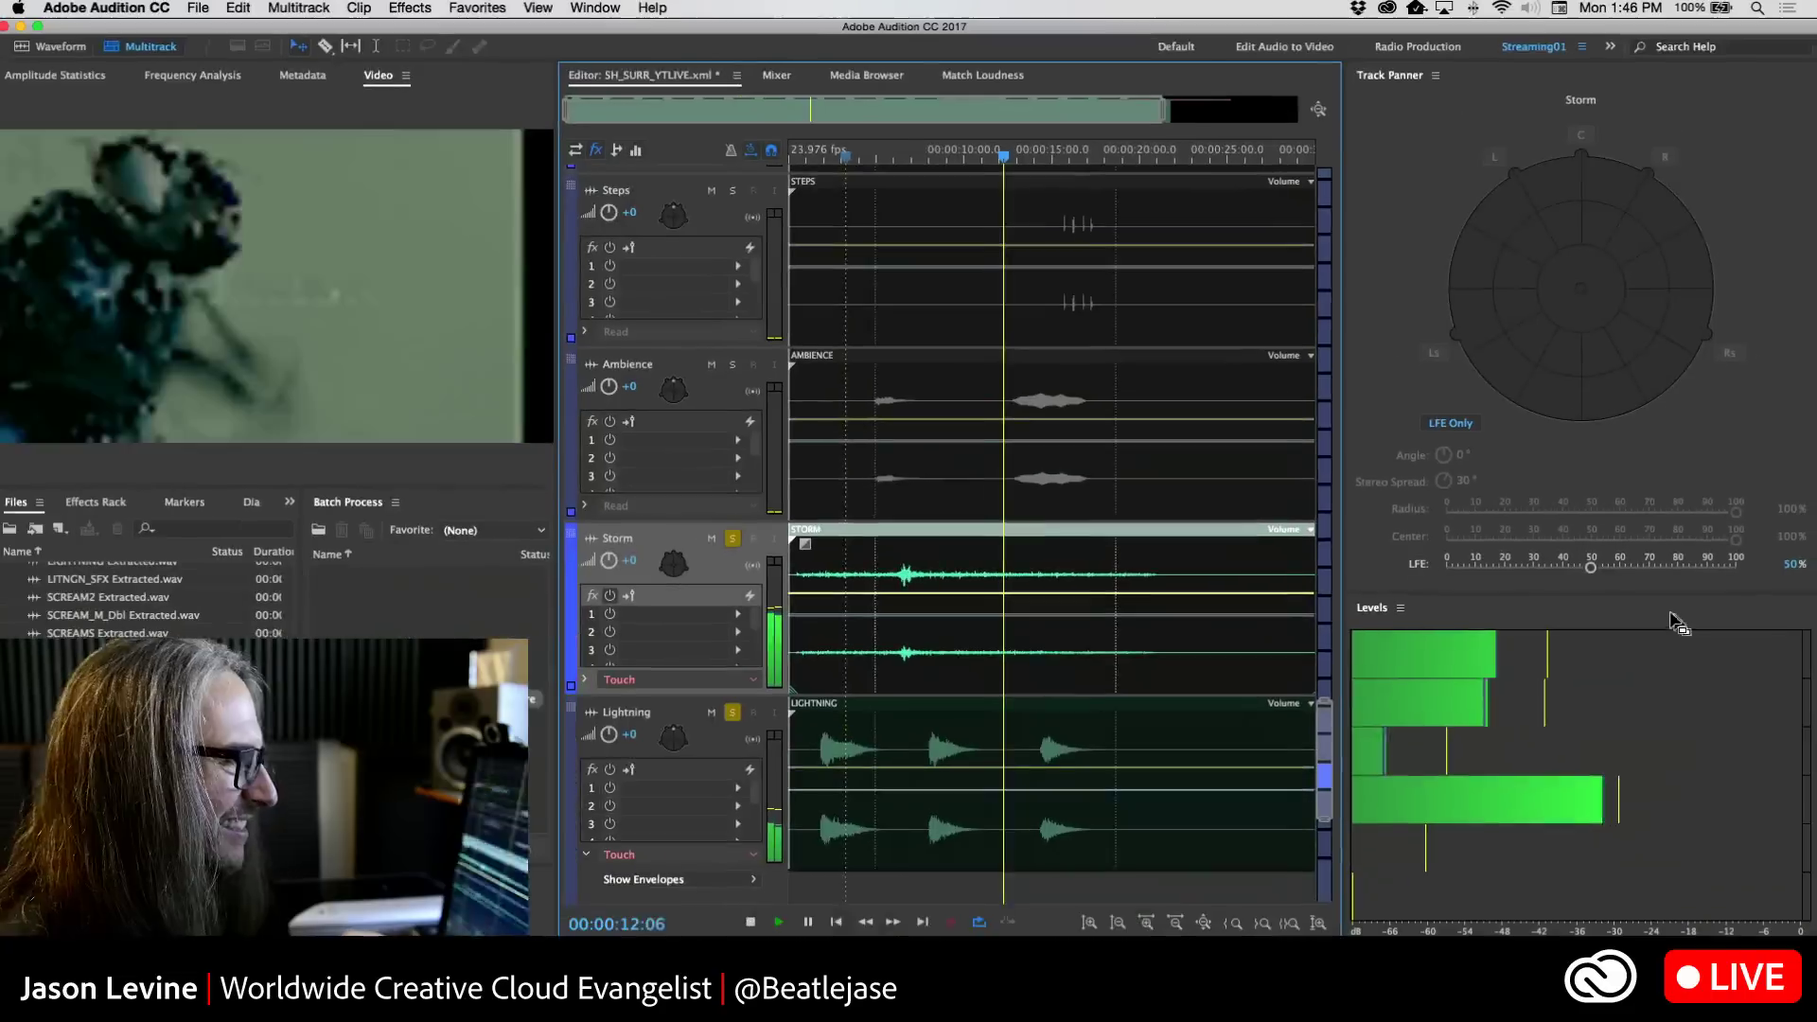
pyautogui.press('space')
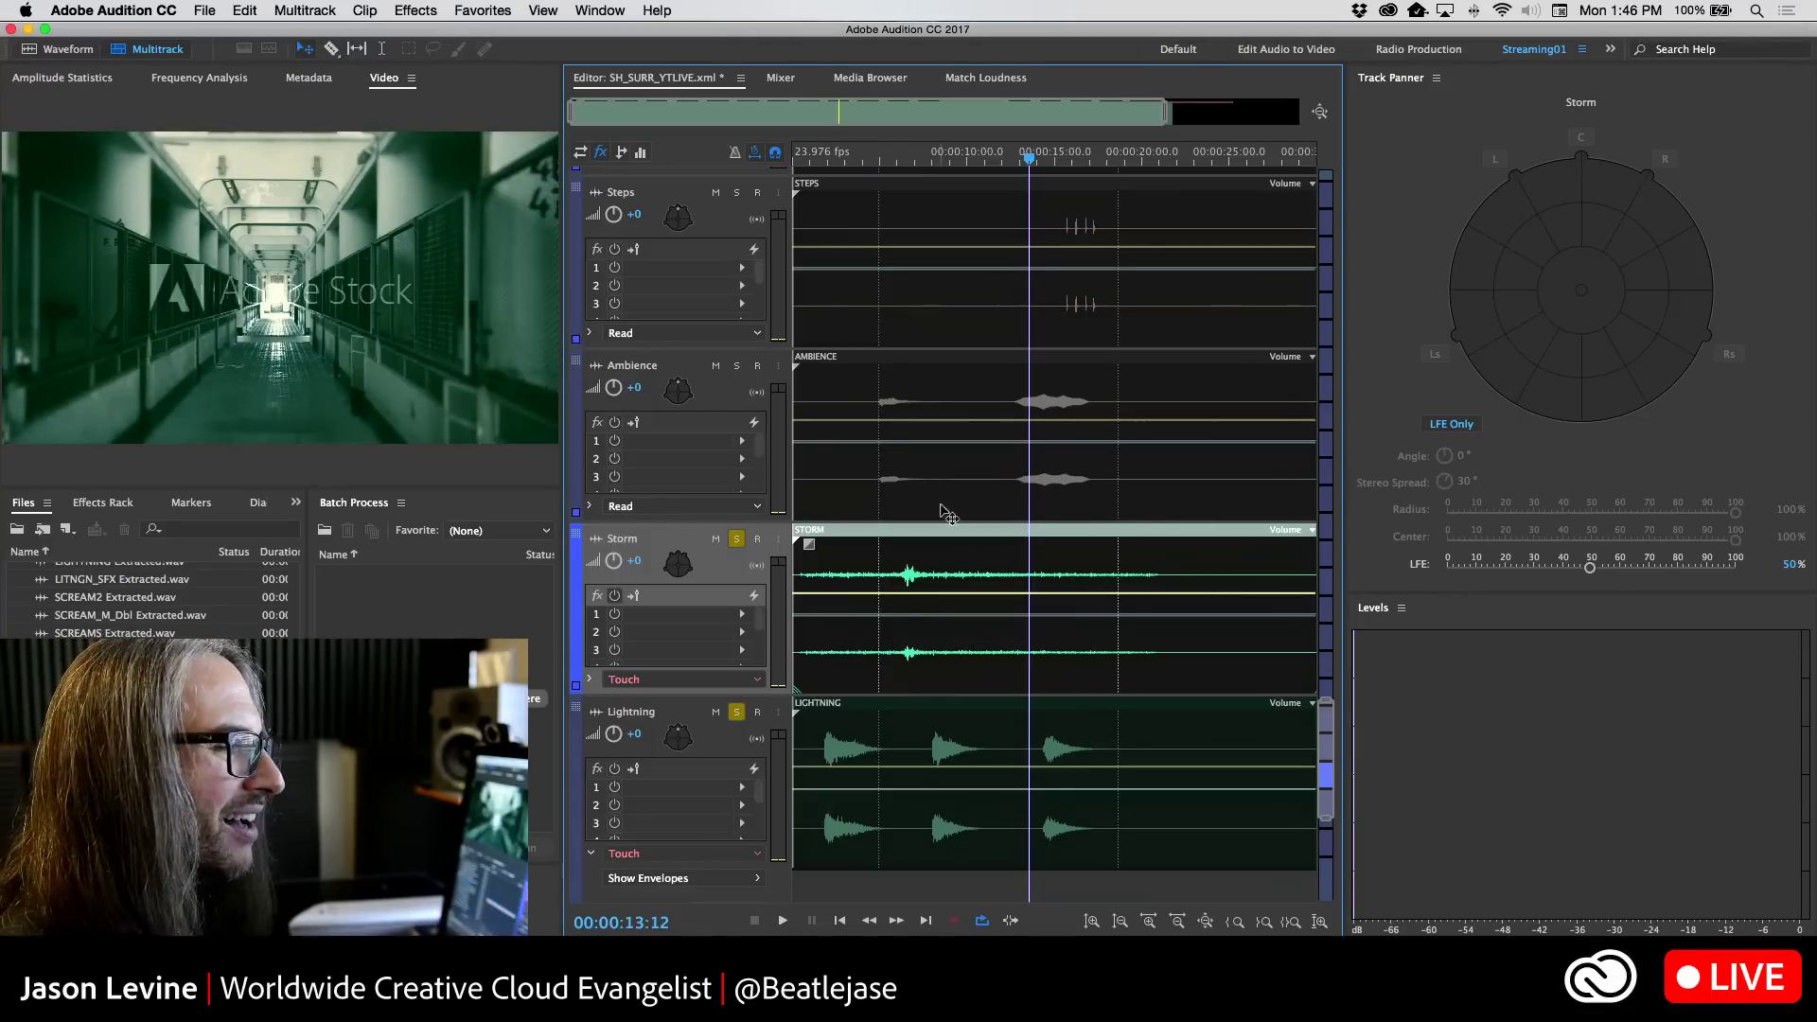
# Turn off solo on the Storm track and select the Lightning clip
pyautogui.click(742, 703)
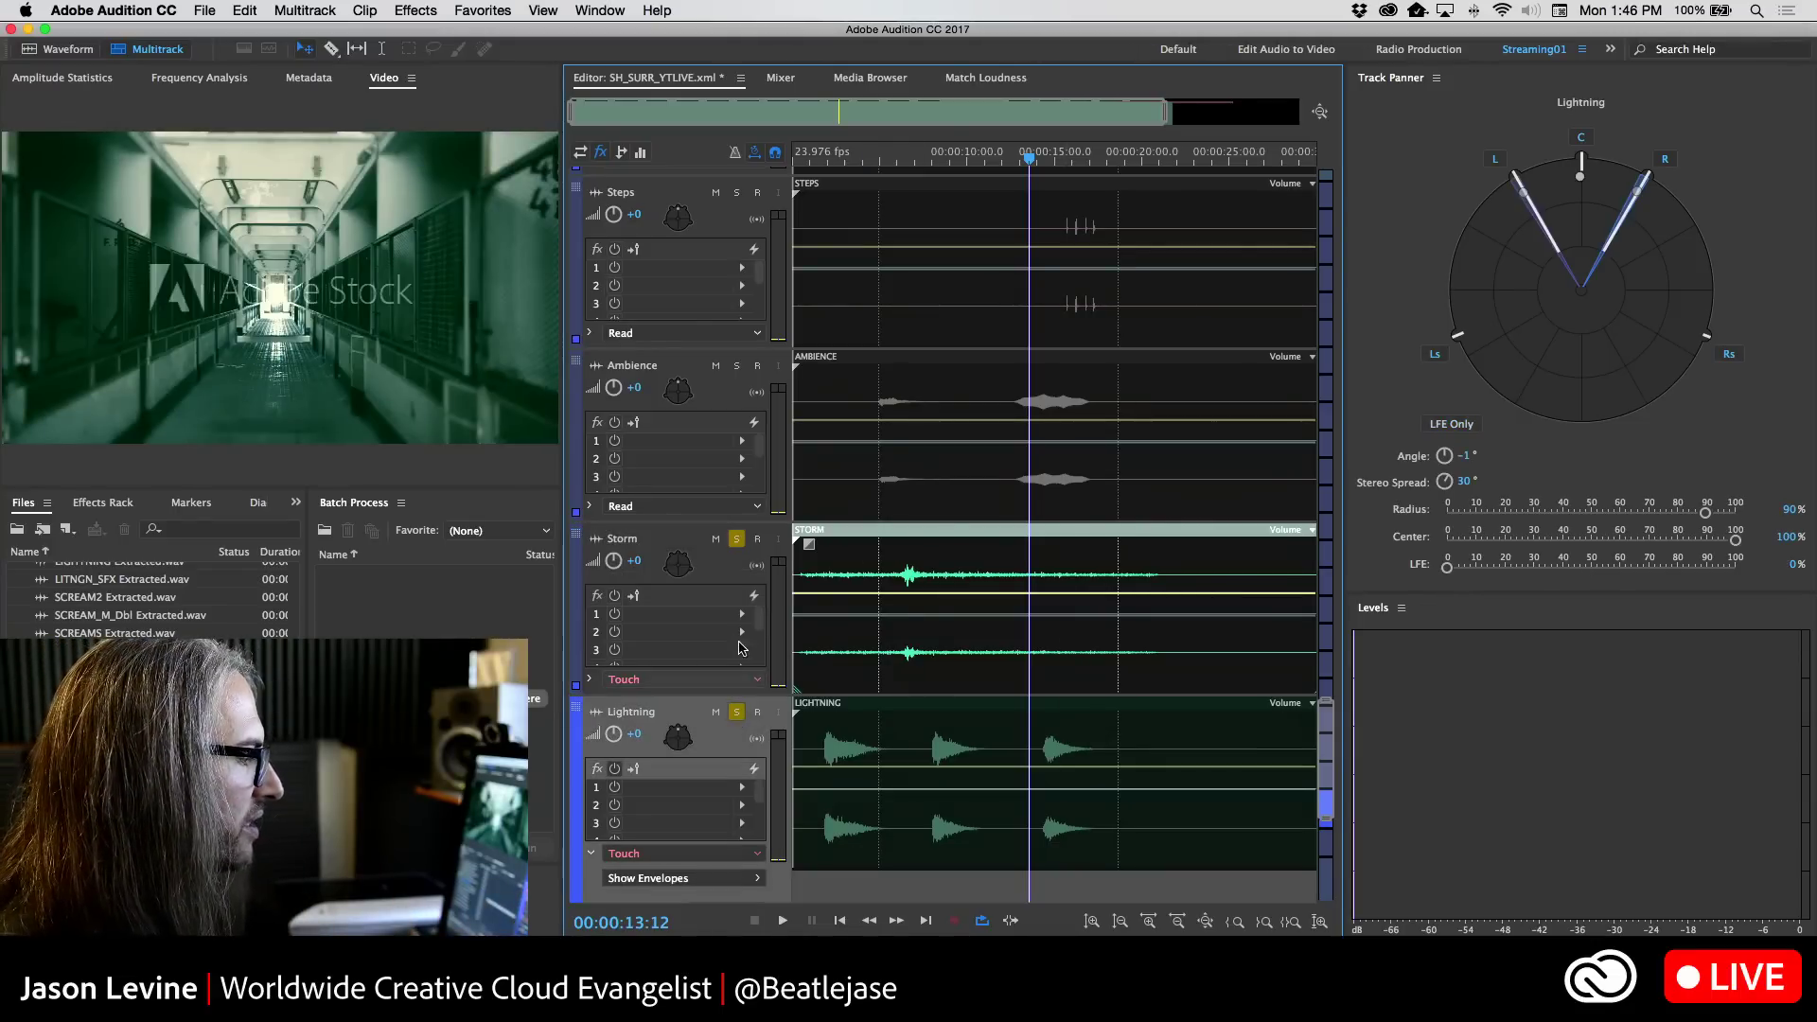
pyautogui.click(738, 539)
pyautogui.click(911, 751)
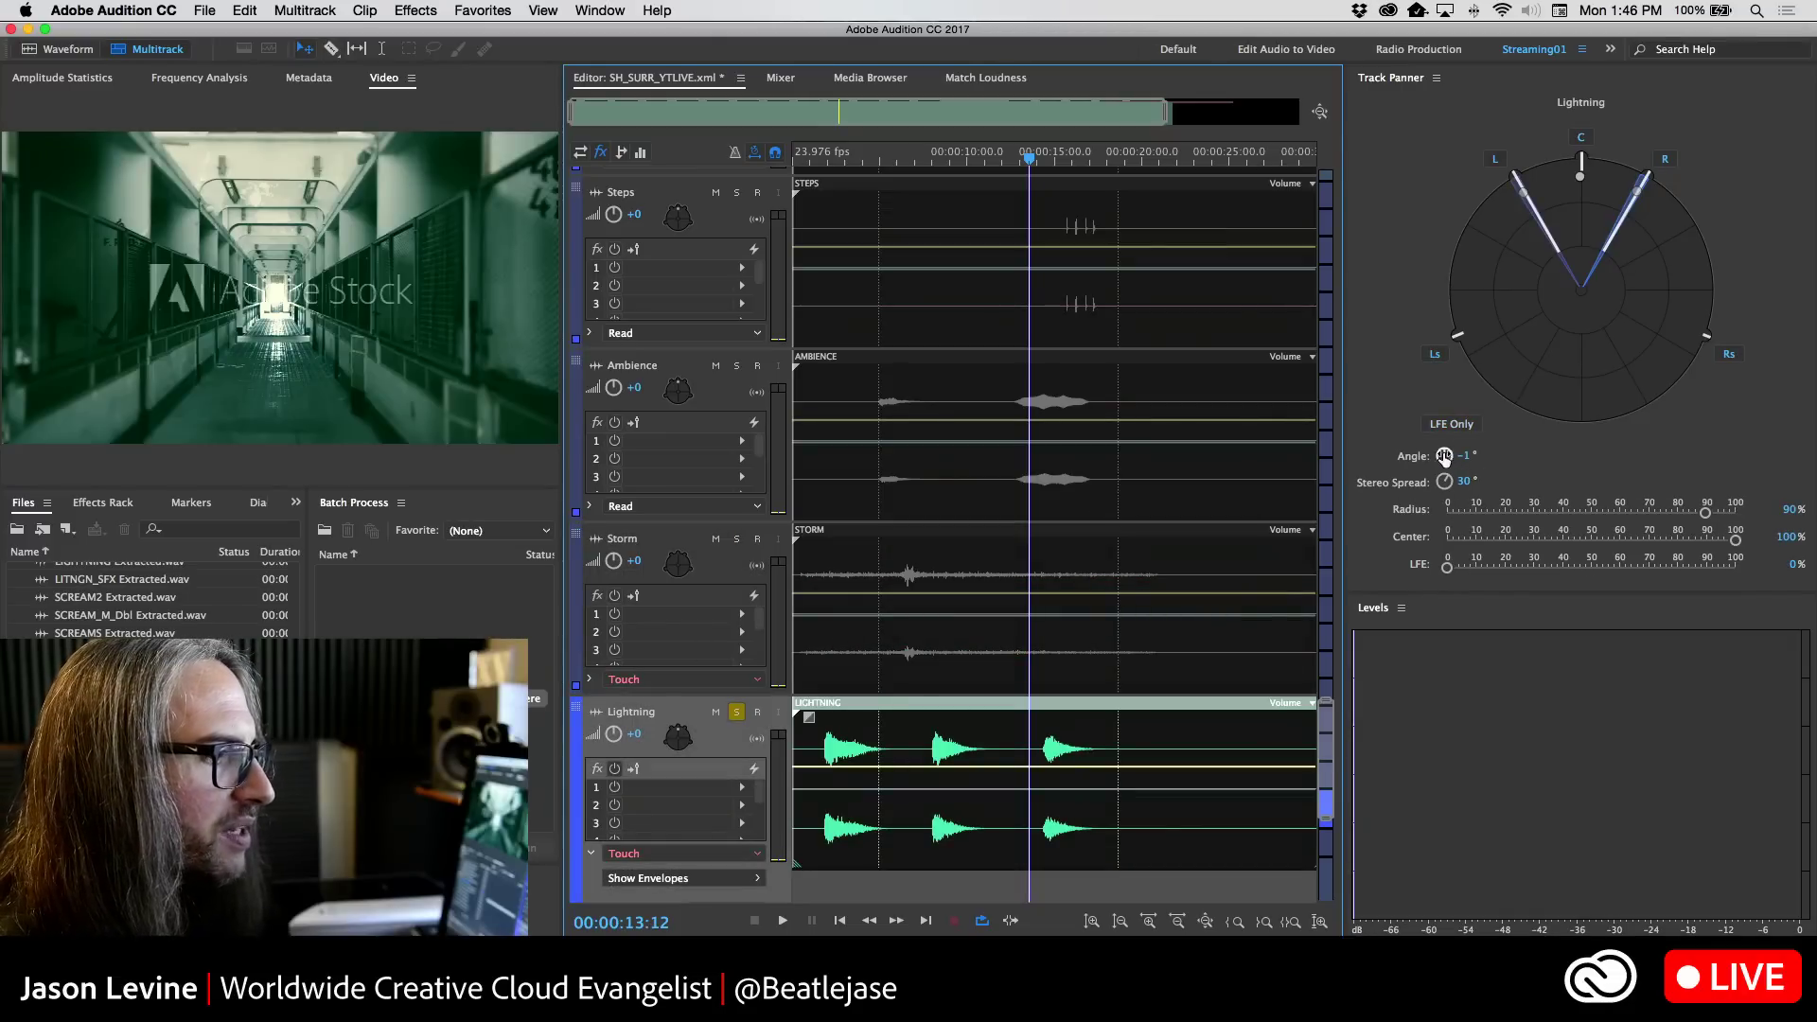
# Turn the Lightning track's pan angle to about 31° and narrow its stereo spread to 14°
pyautogui.moveTo(1444, 457); pyautogui.dragTo(1446, 499)
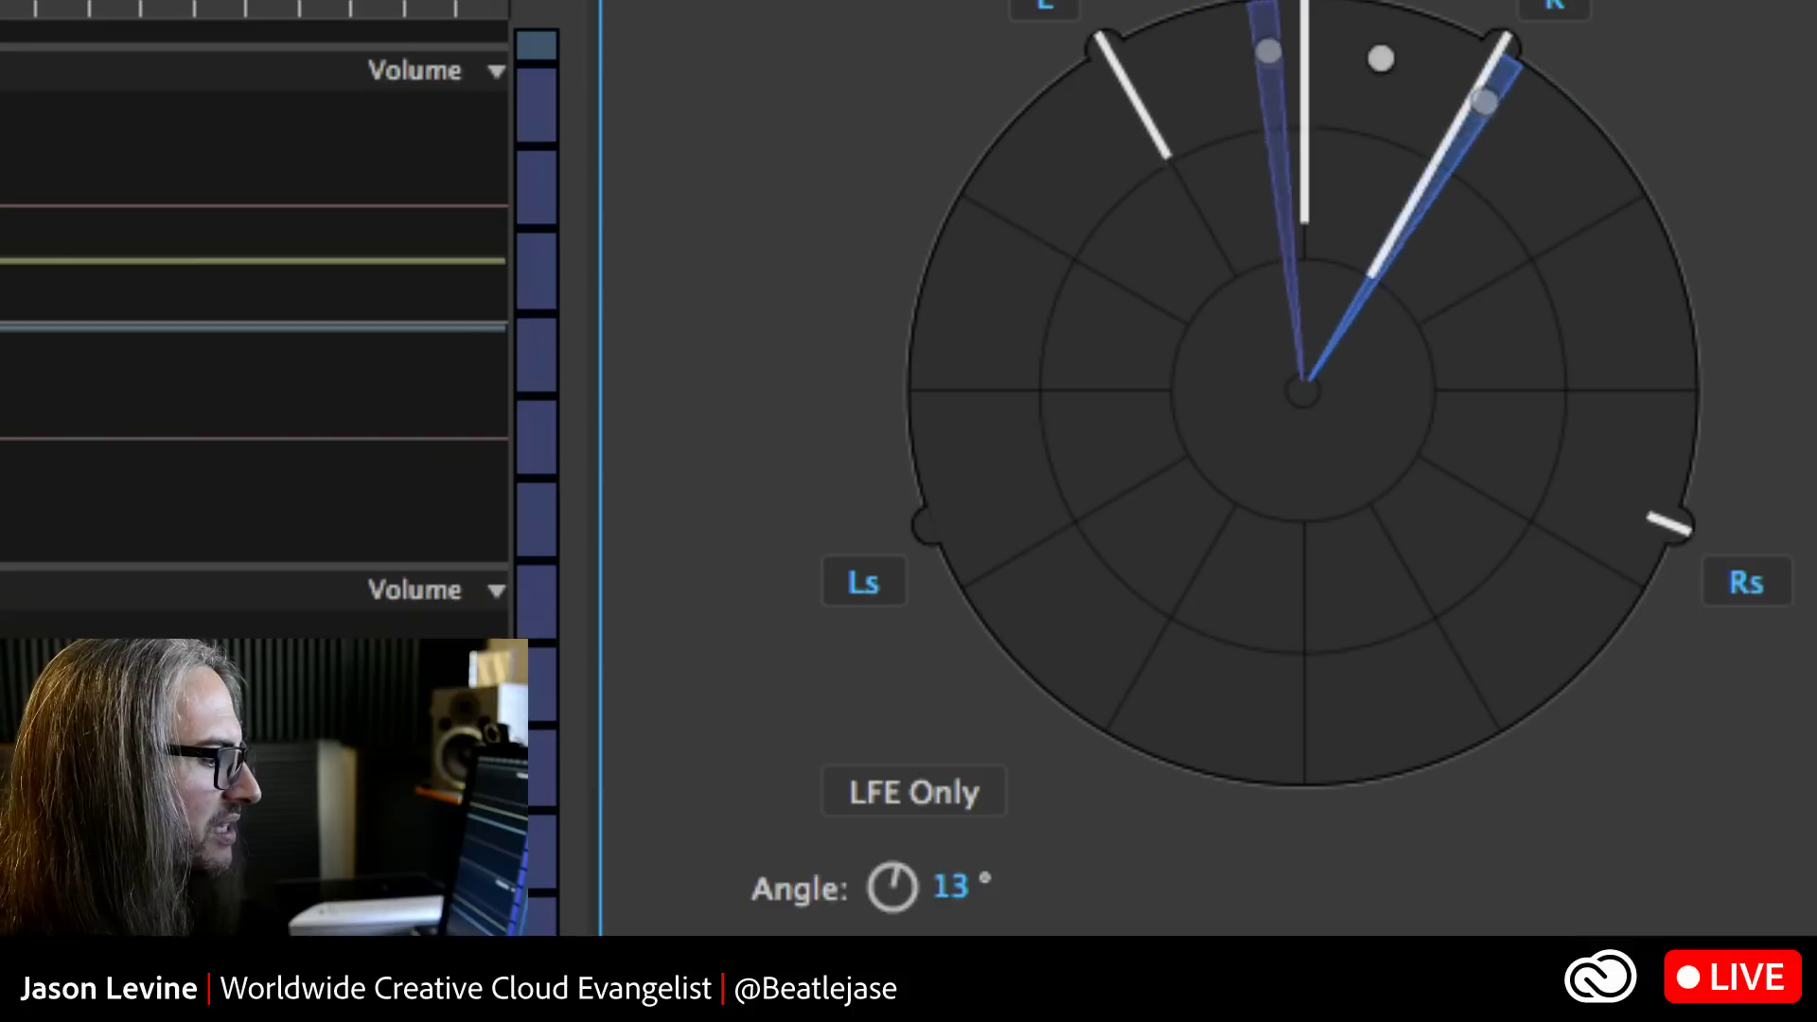
pyautogui.moveTo(889, 894); pyautogui.dragTo(1000, 963)
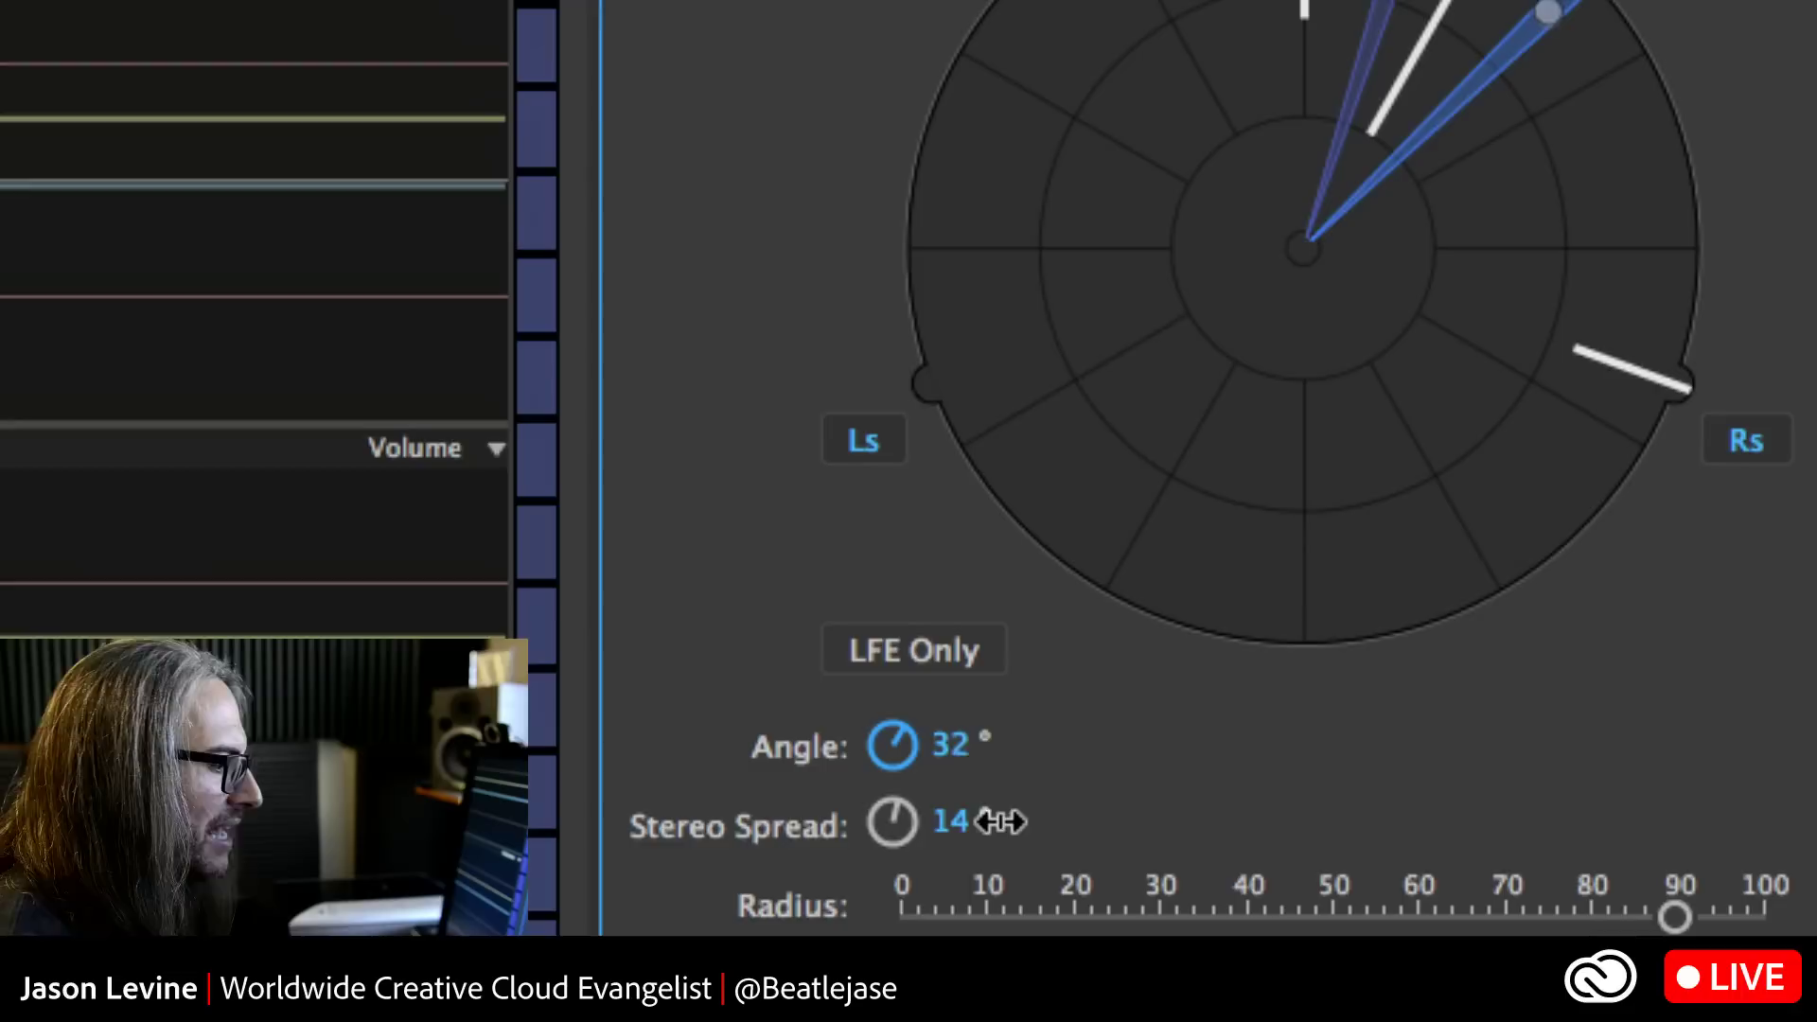
pyautogui.moveTo(998, 821); pyautogui.dragTo(994, 836)
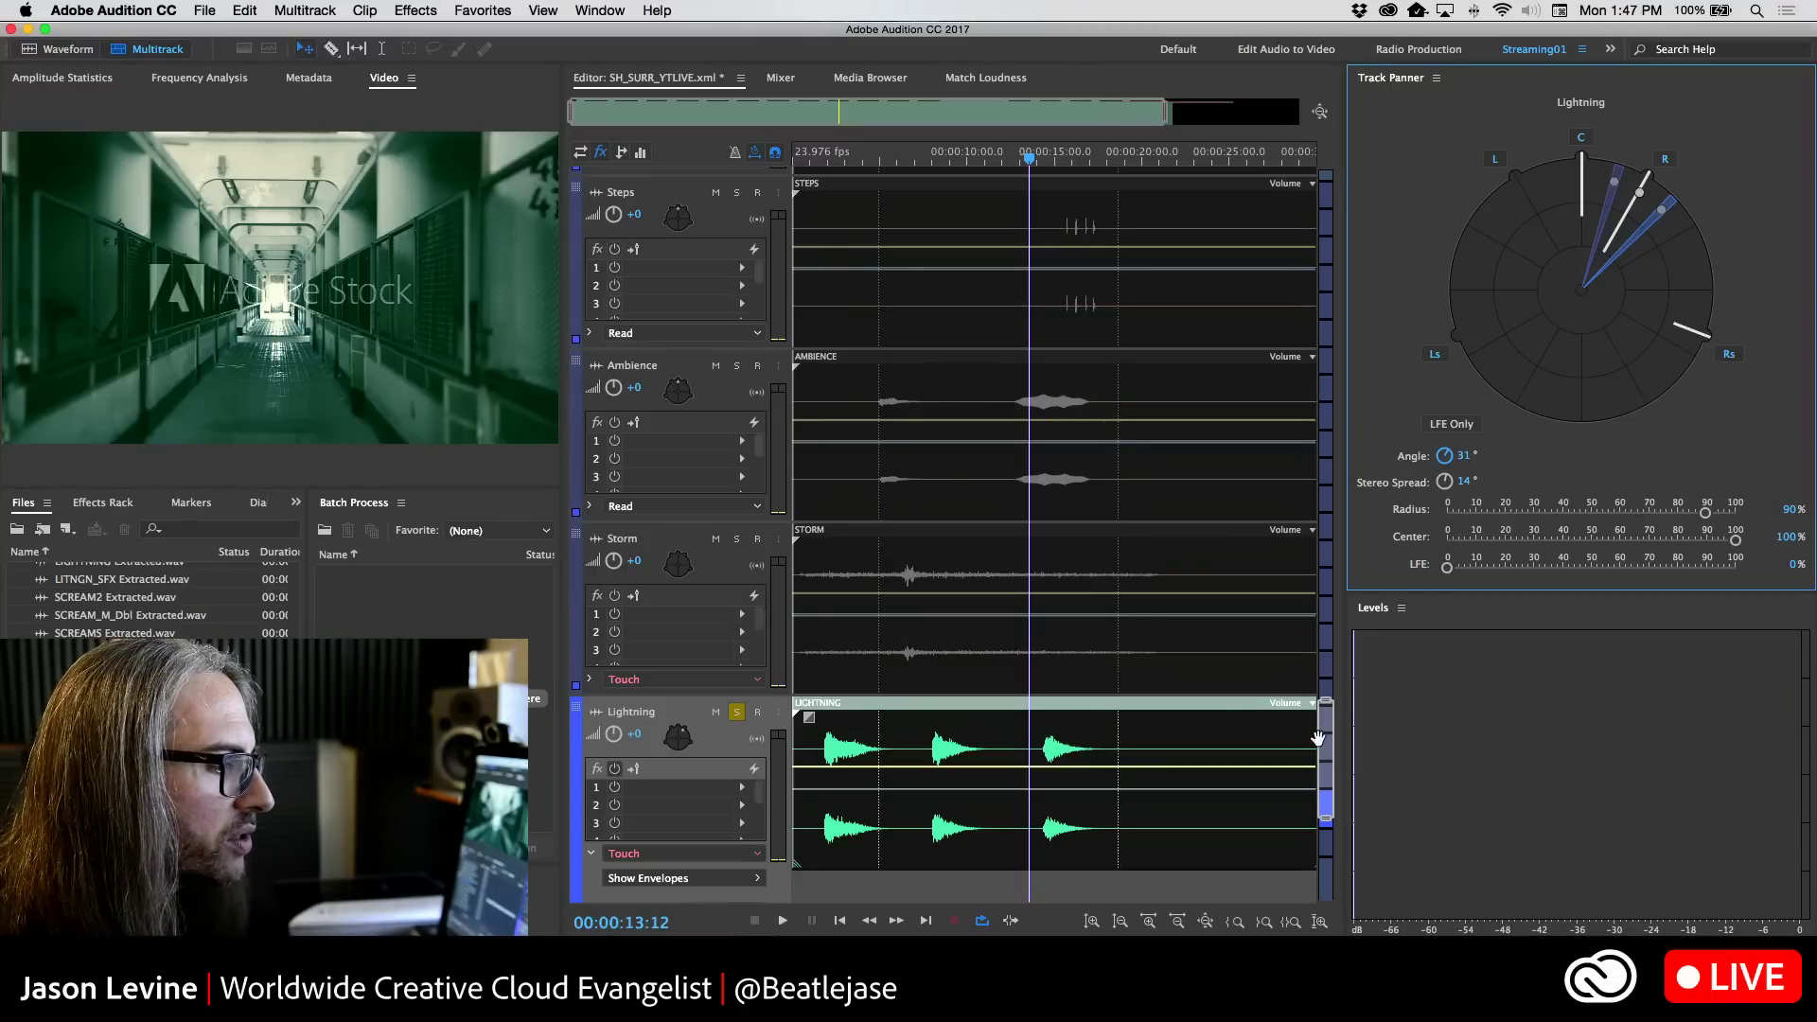
# Show the Pan: Radius envelope under the Lightning track, with the playhead at 00:00:01:10
pyautogui.moveTo(1329, 743); pyautogui.dragTo(1329, 788)
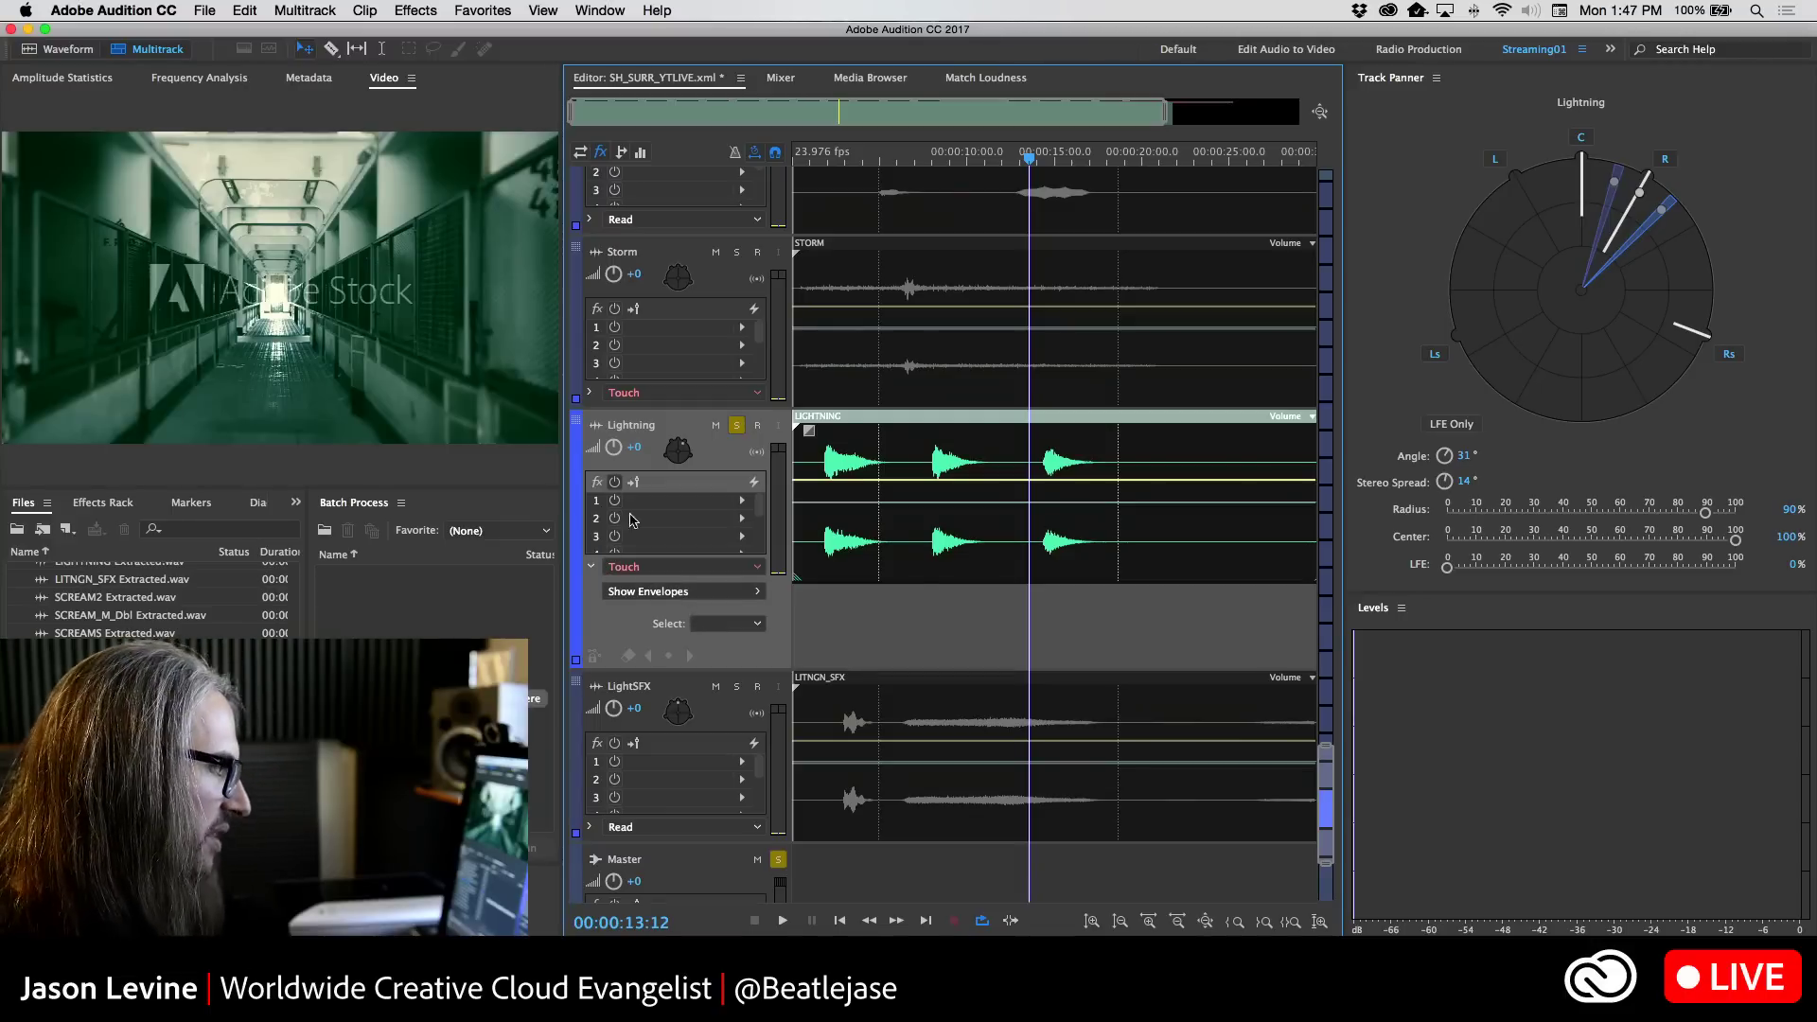
pyautogui.click(820, 168)
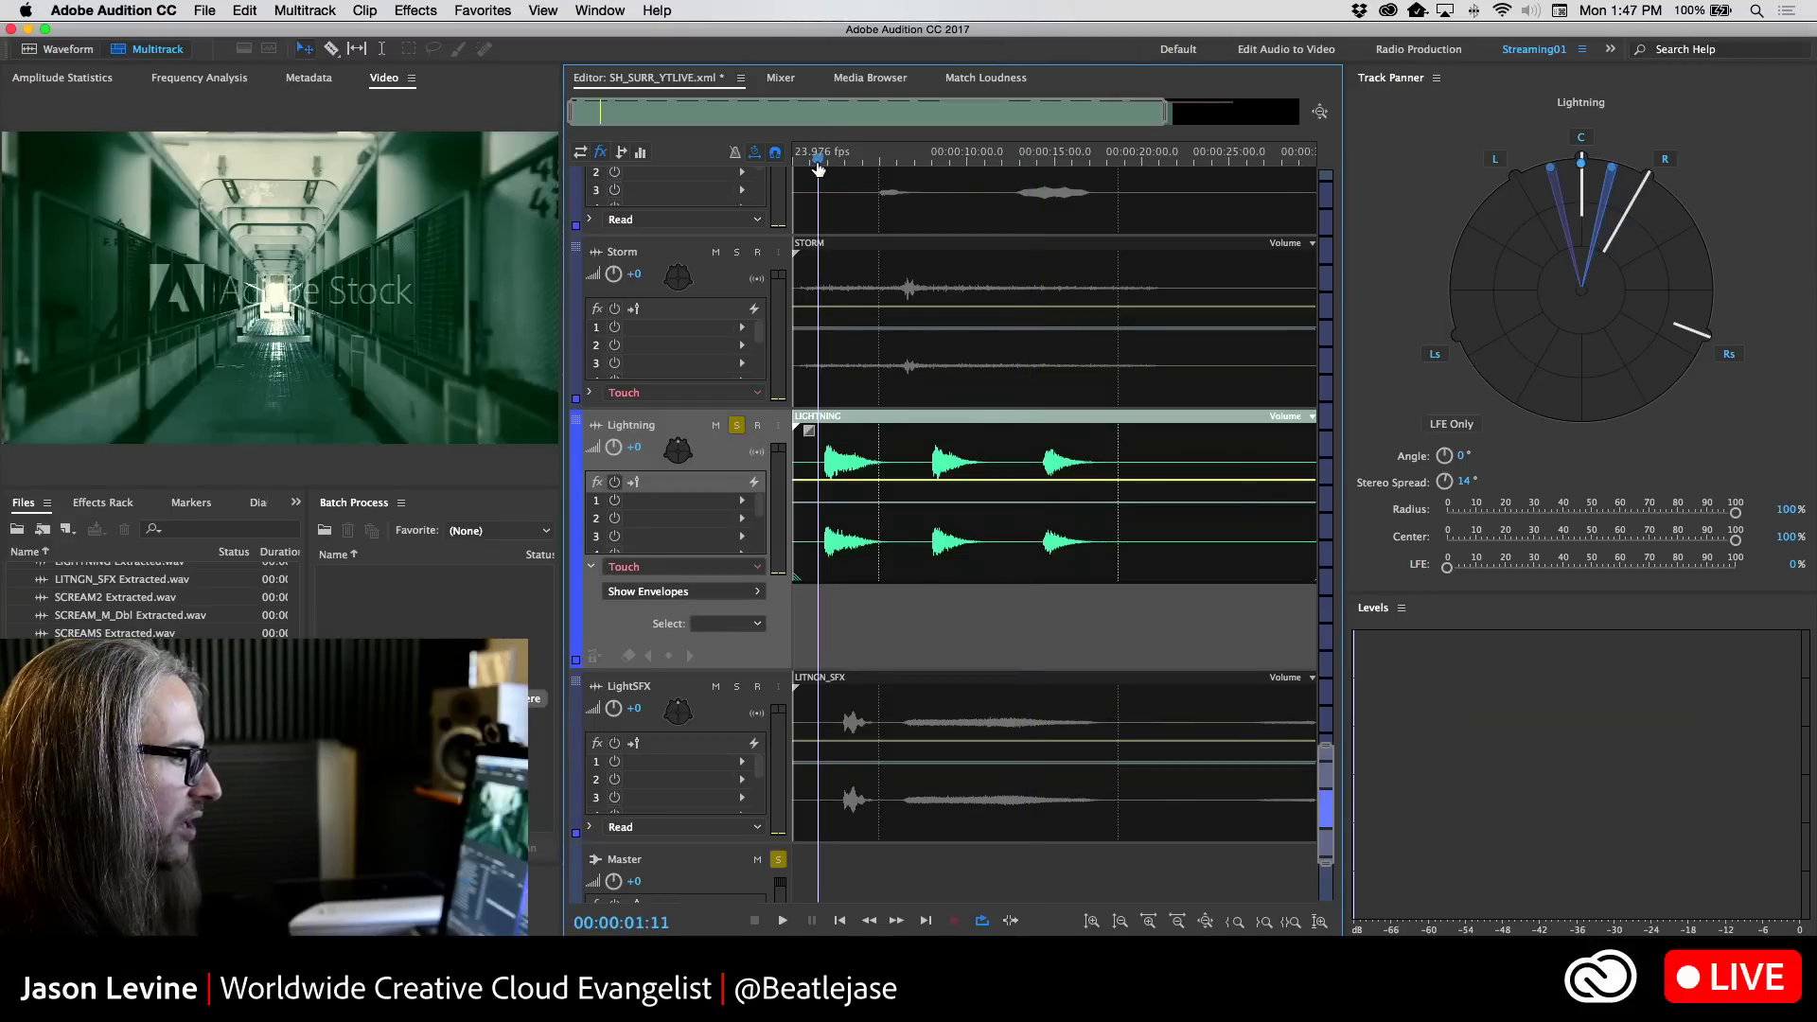
pyautogui.click(592, 567)
pyautogui.click(593, 566)
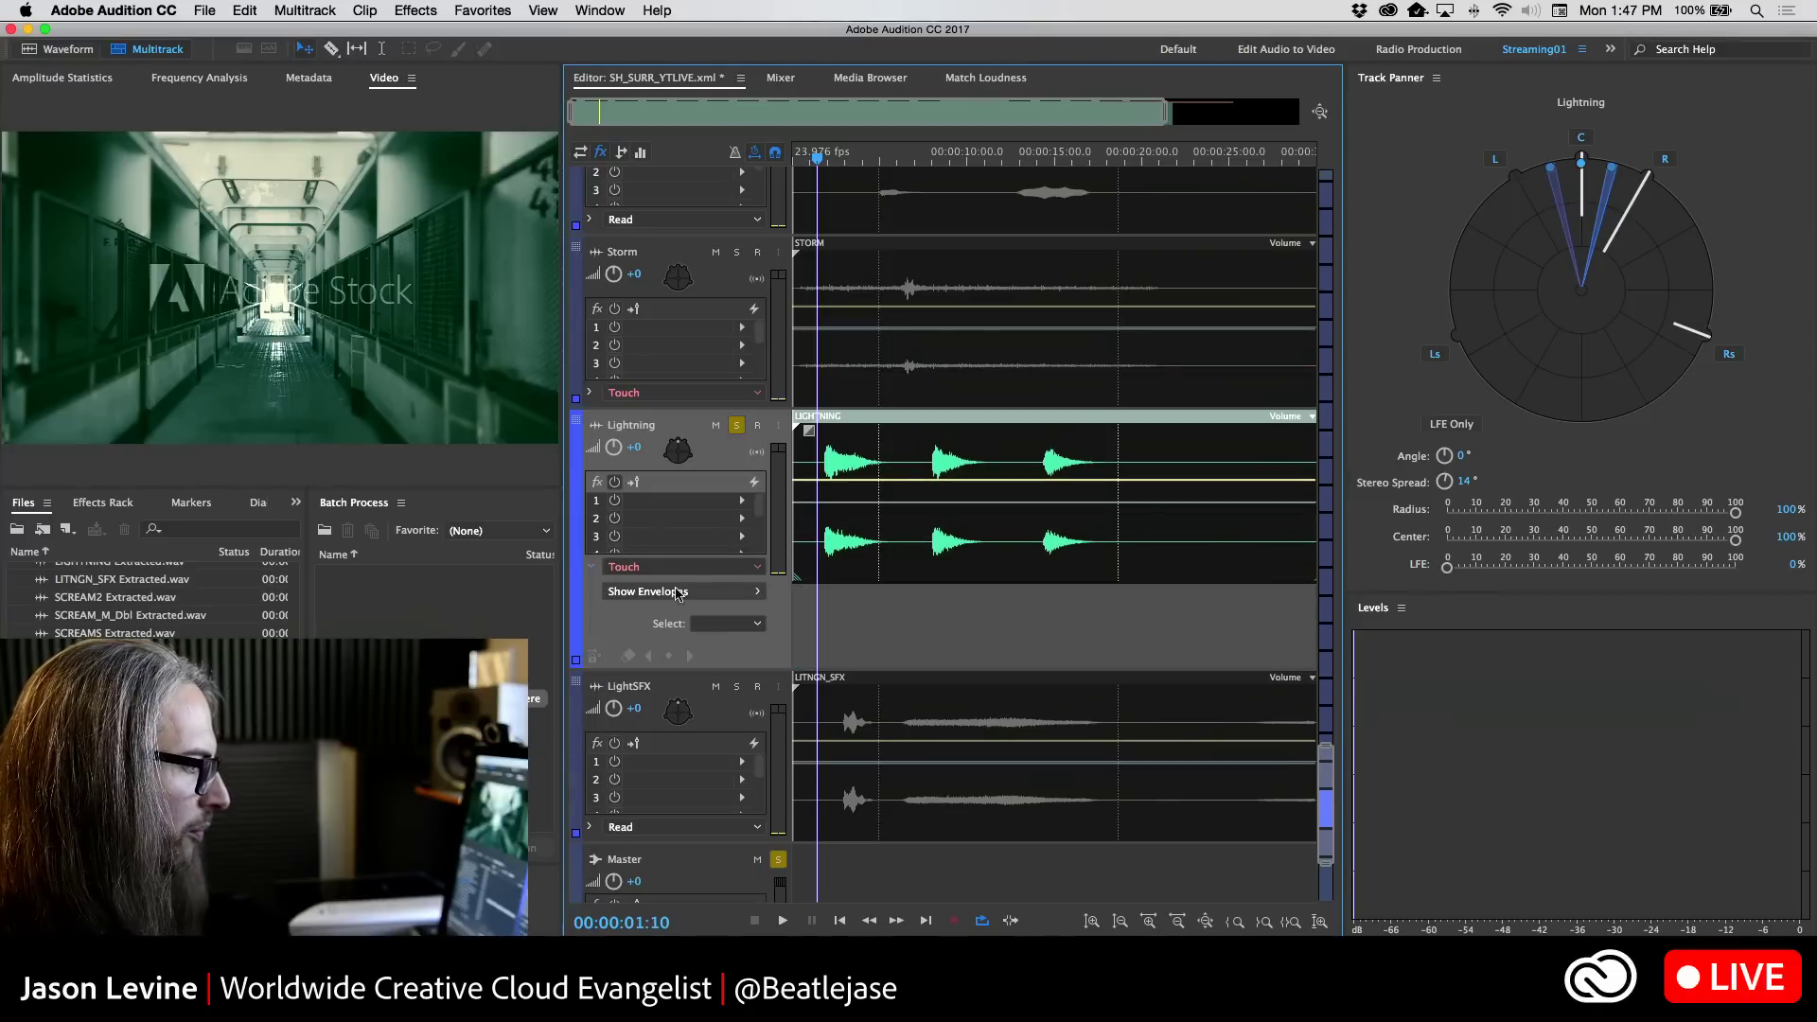
pyautogui.click(736, 594)
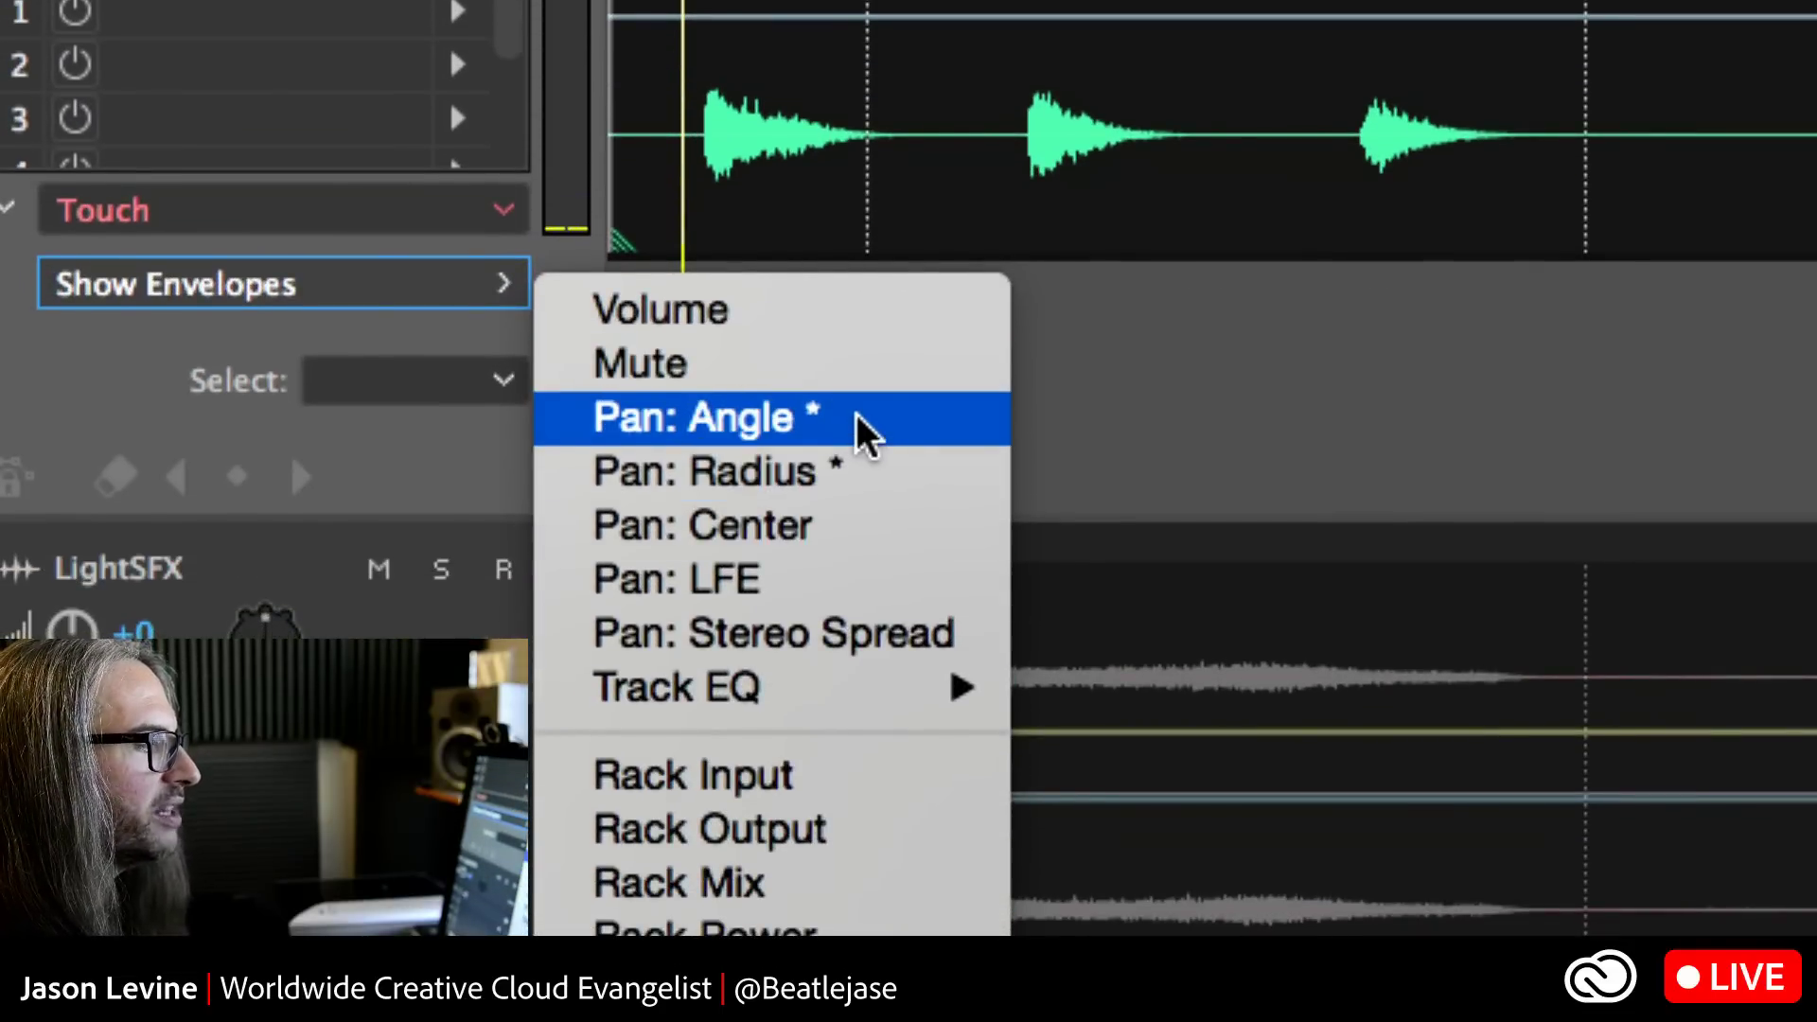
pyautogui.click(878, 473)
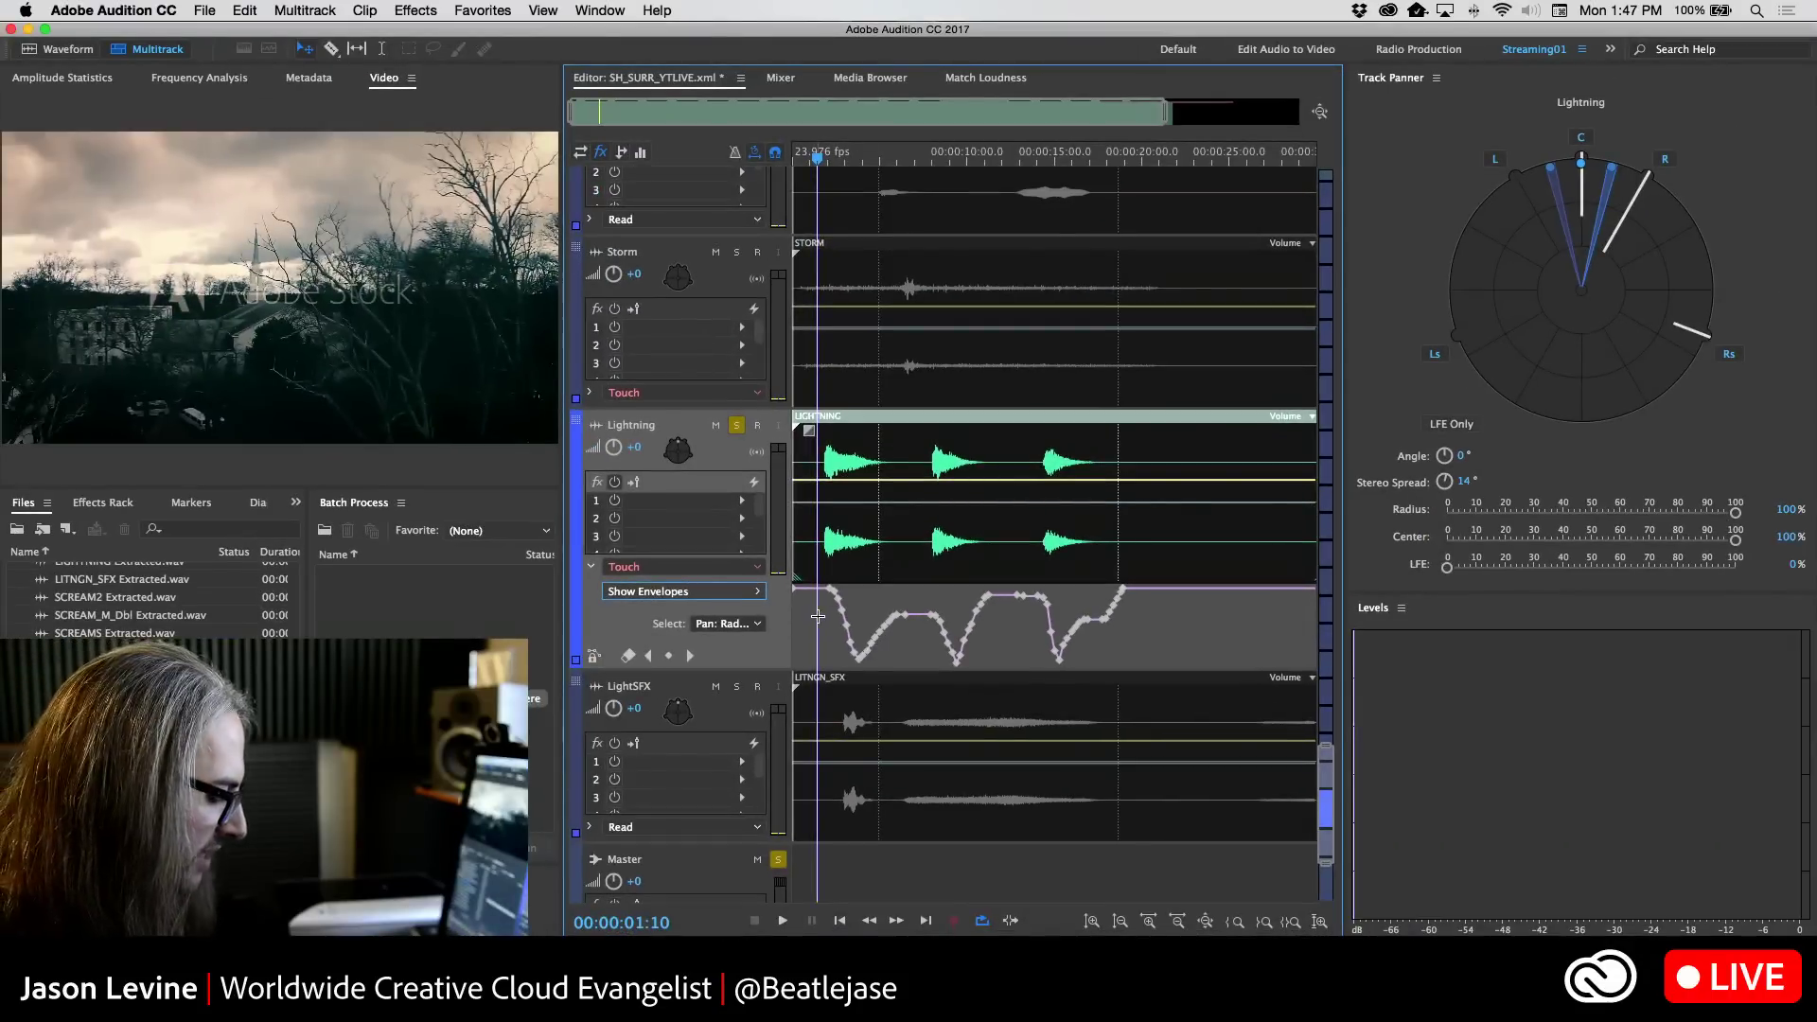
# Enlarge the Lightning track's height and magnify the timeline around its radius keyframes
pyautogui.press('=')
pyautogui.press('=')
pyautogui.press('=')
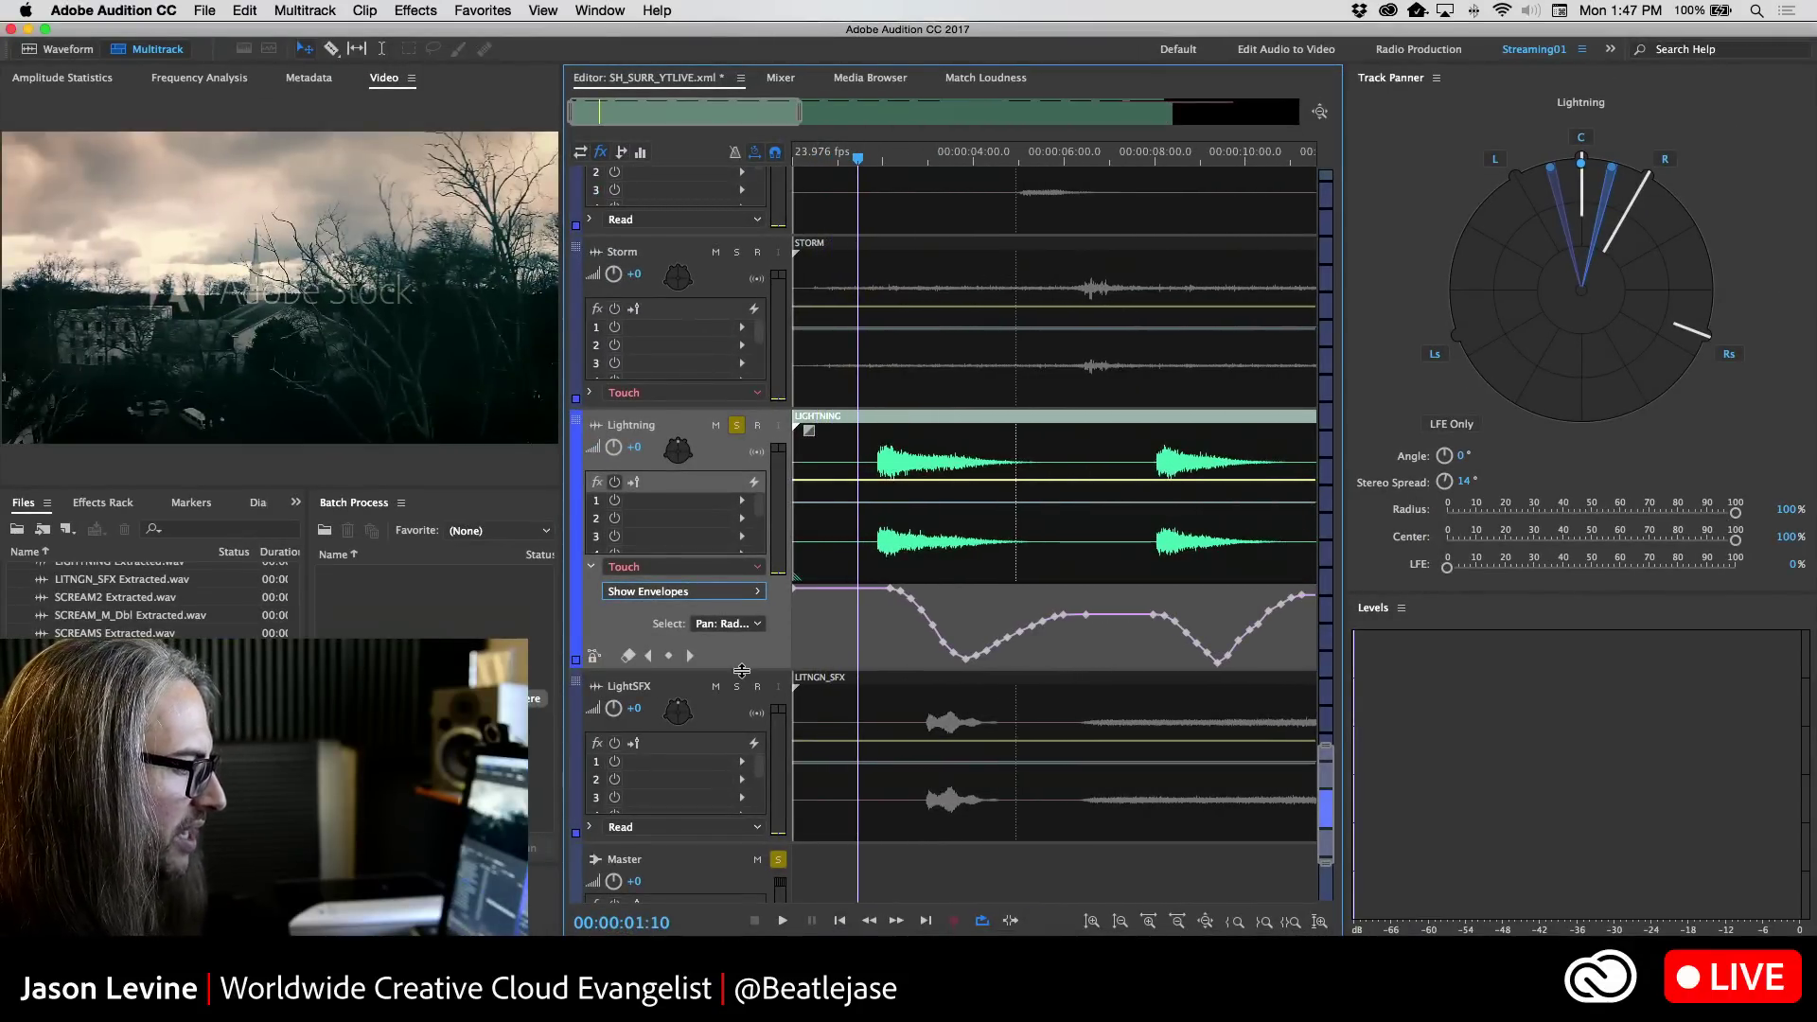
pyautogui.moveTo(741, 670); pyautogui.dragTo(766, 809)
pyautogui.scroll(-2, 1176, 726)
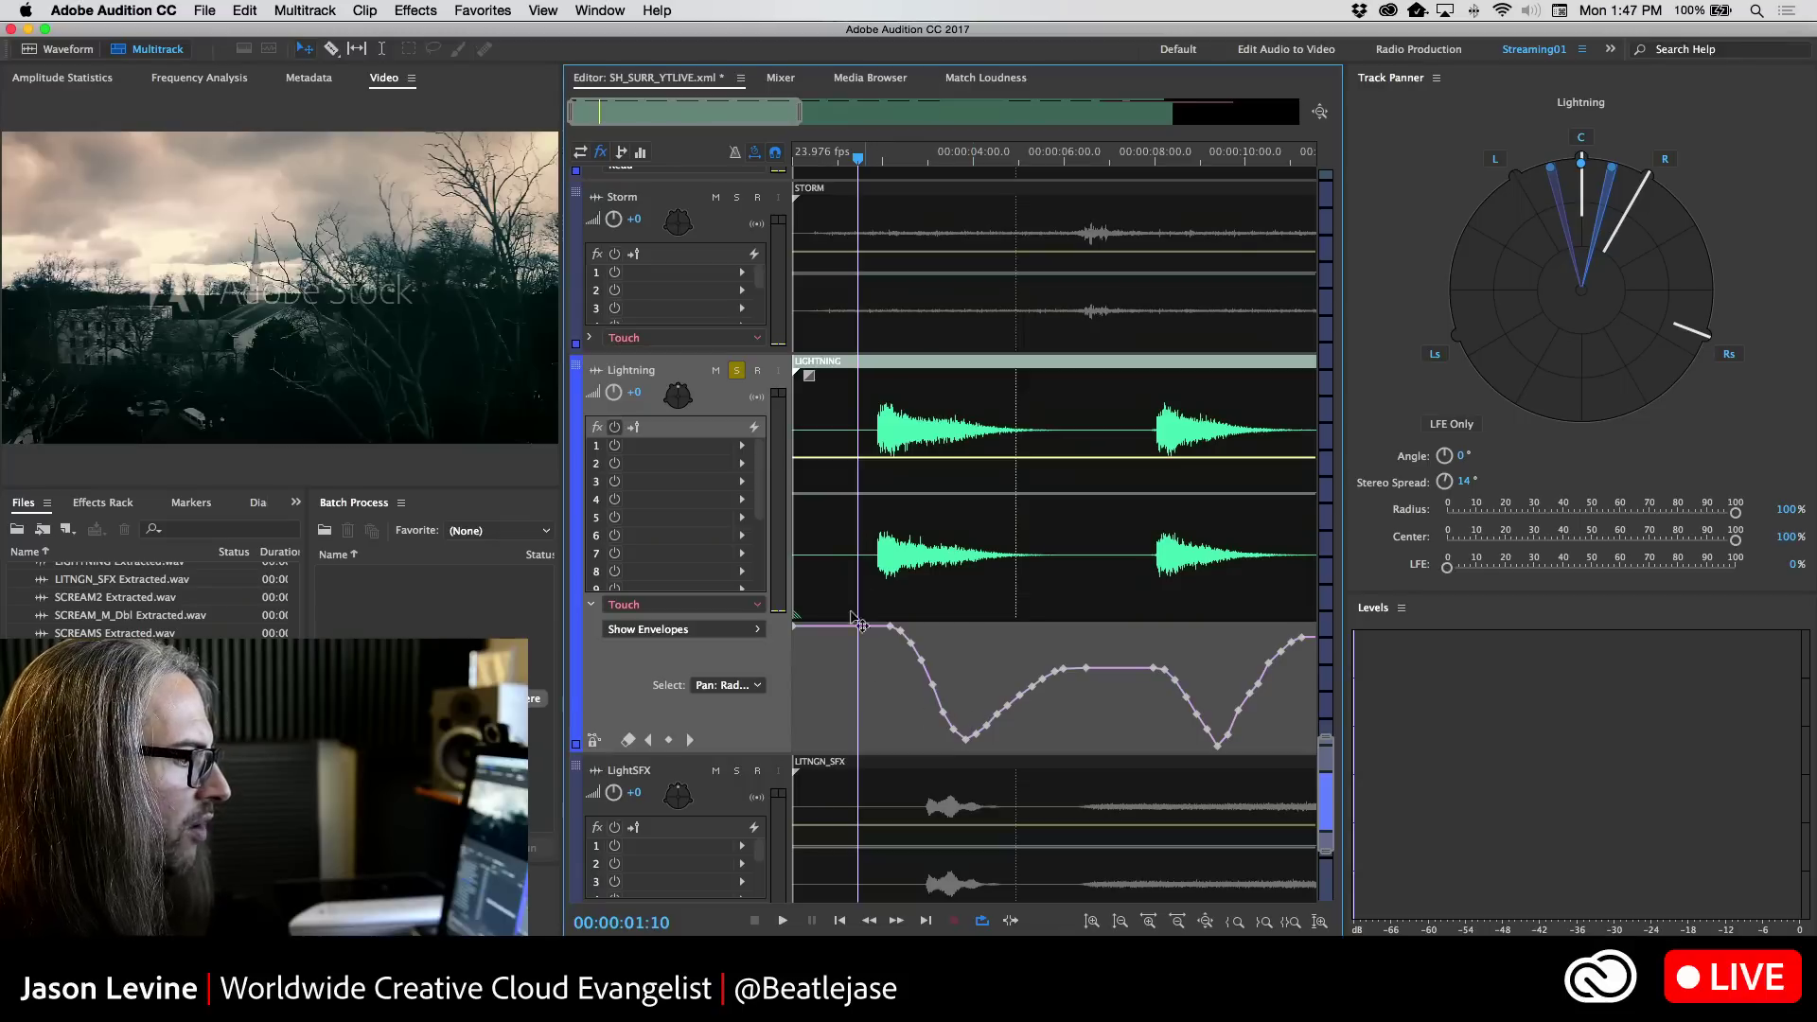
# Play the Lightning track from 00:00:01:10 to 00:00:04:17 and raise the radius keyframe there, giving a 36% radius
pyautogui.press('space')
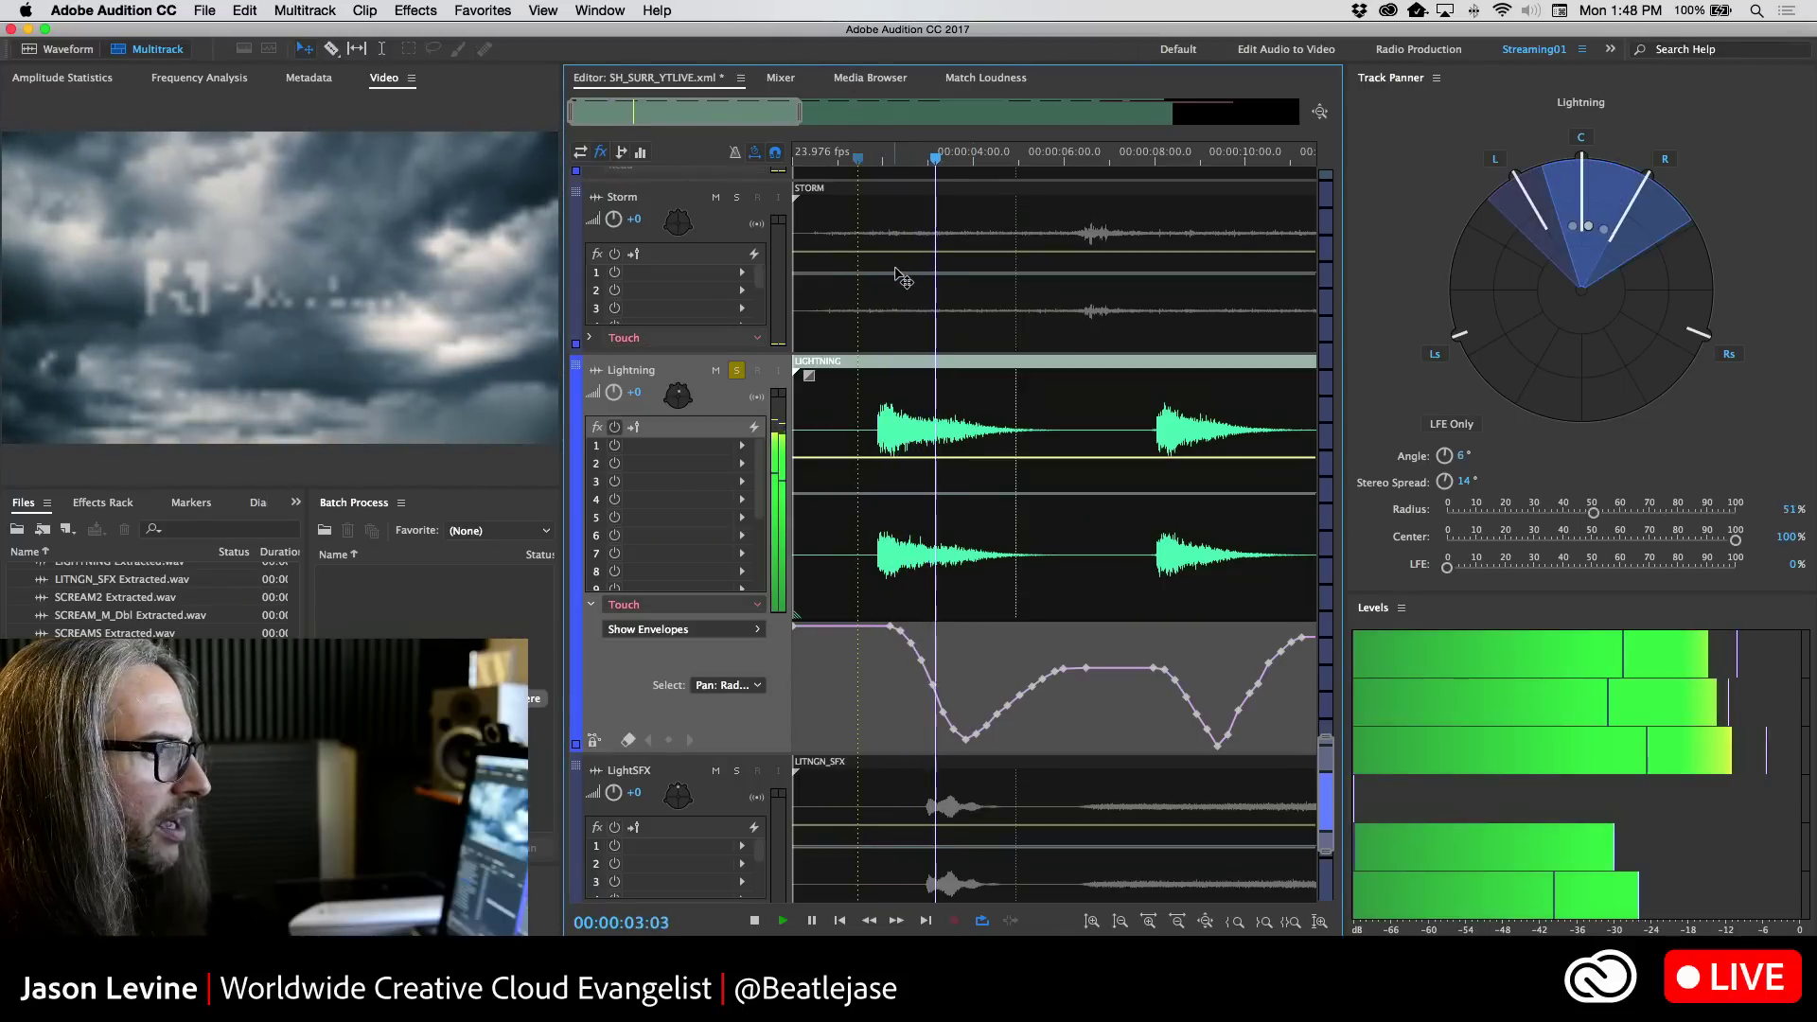
pyautogui.press('space')
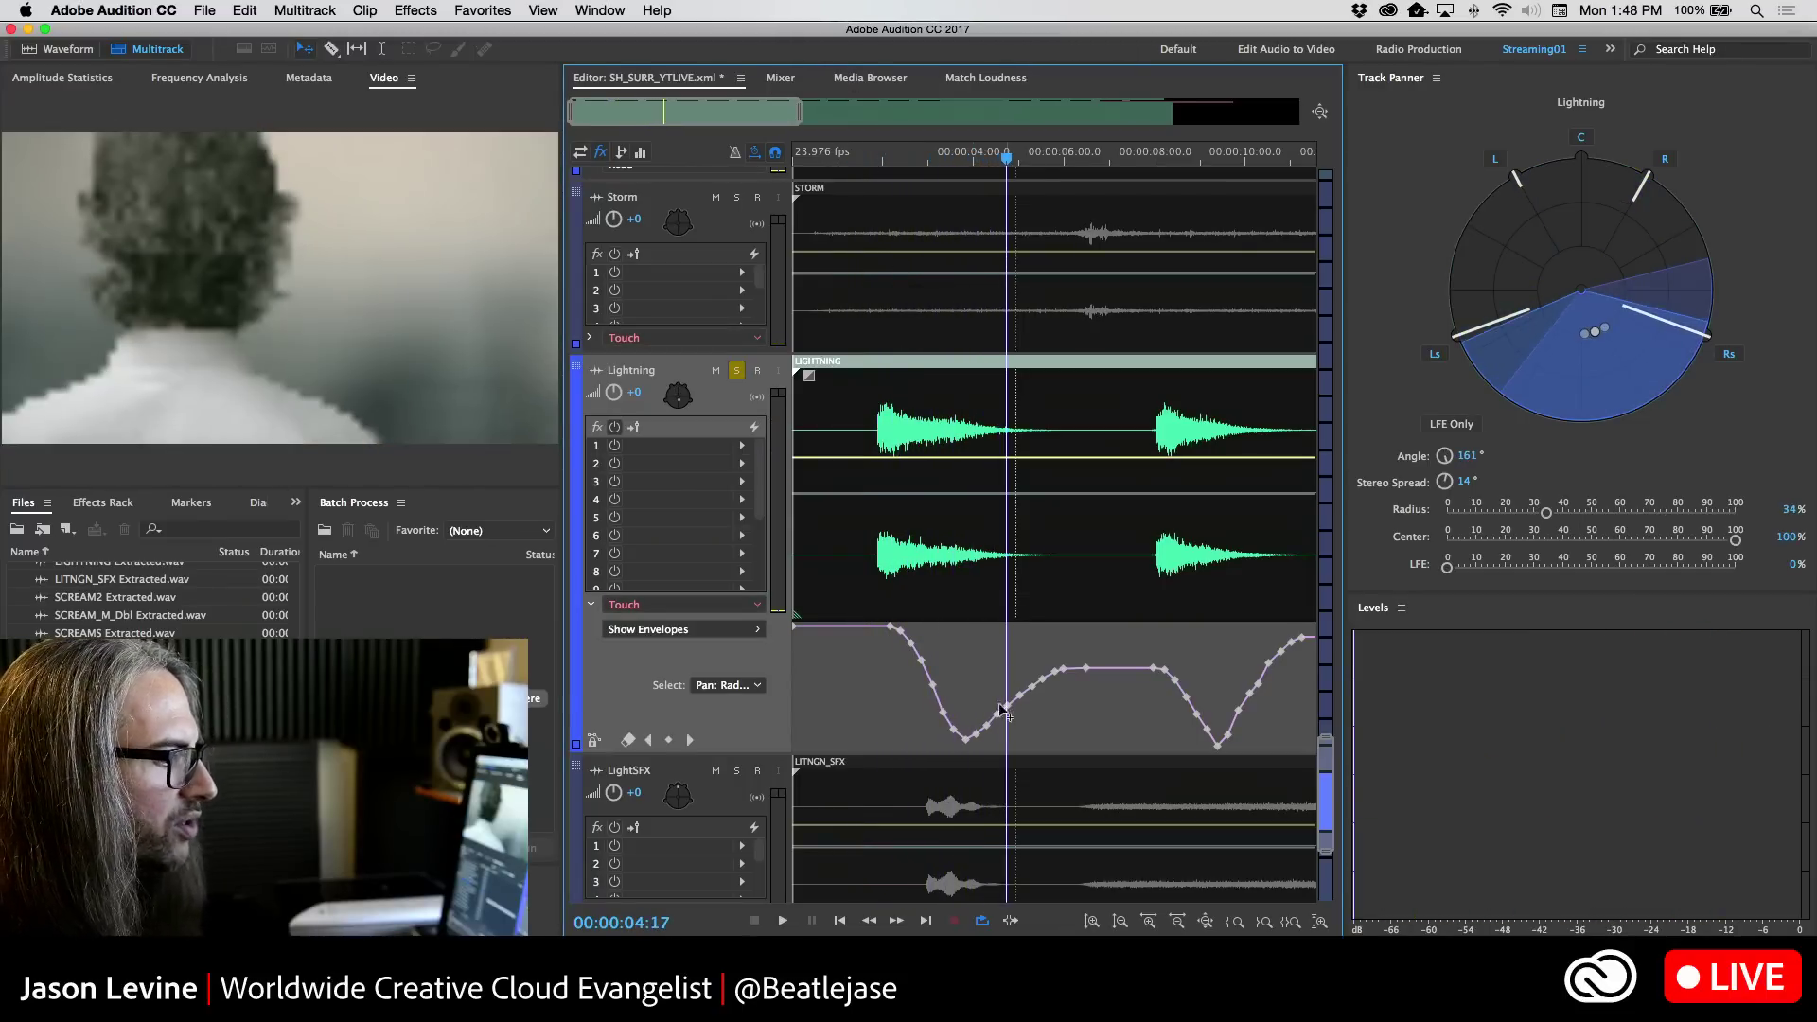
pyautogui.moveTo(1009, 708)
pyautogui.mouseDown()
pyautogui.moveTo(1009, 653)
pyautogui.moveTo(1011, 704)
pyautogui.mouseUp()
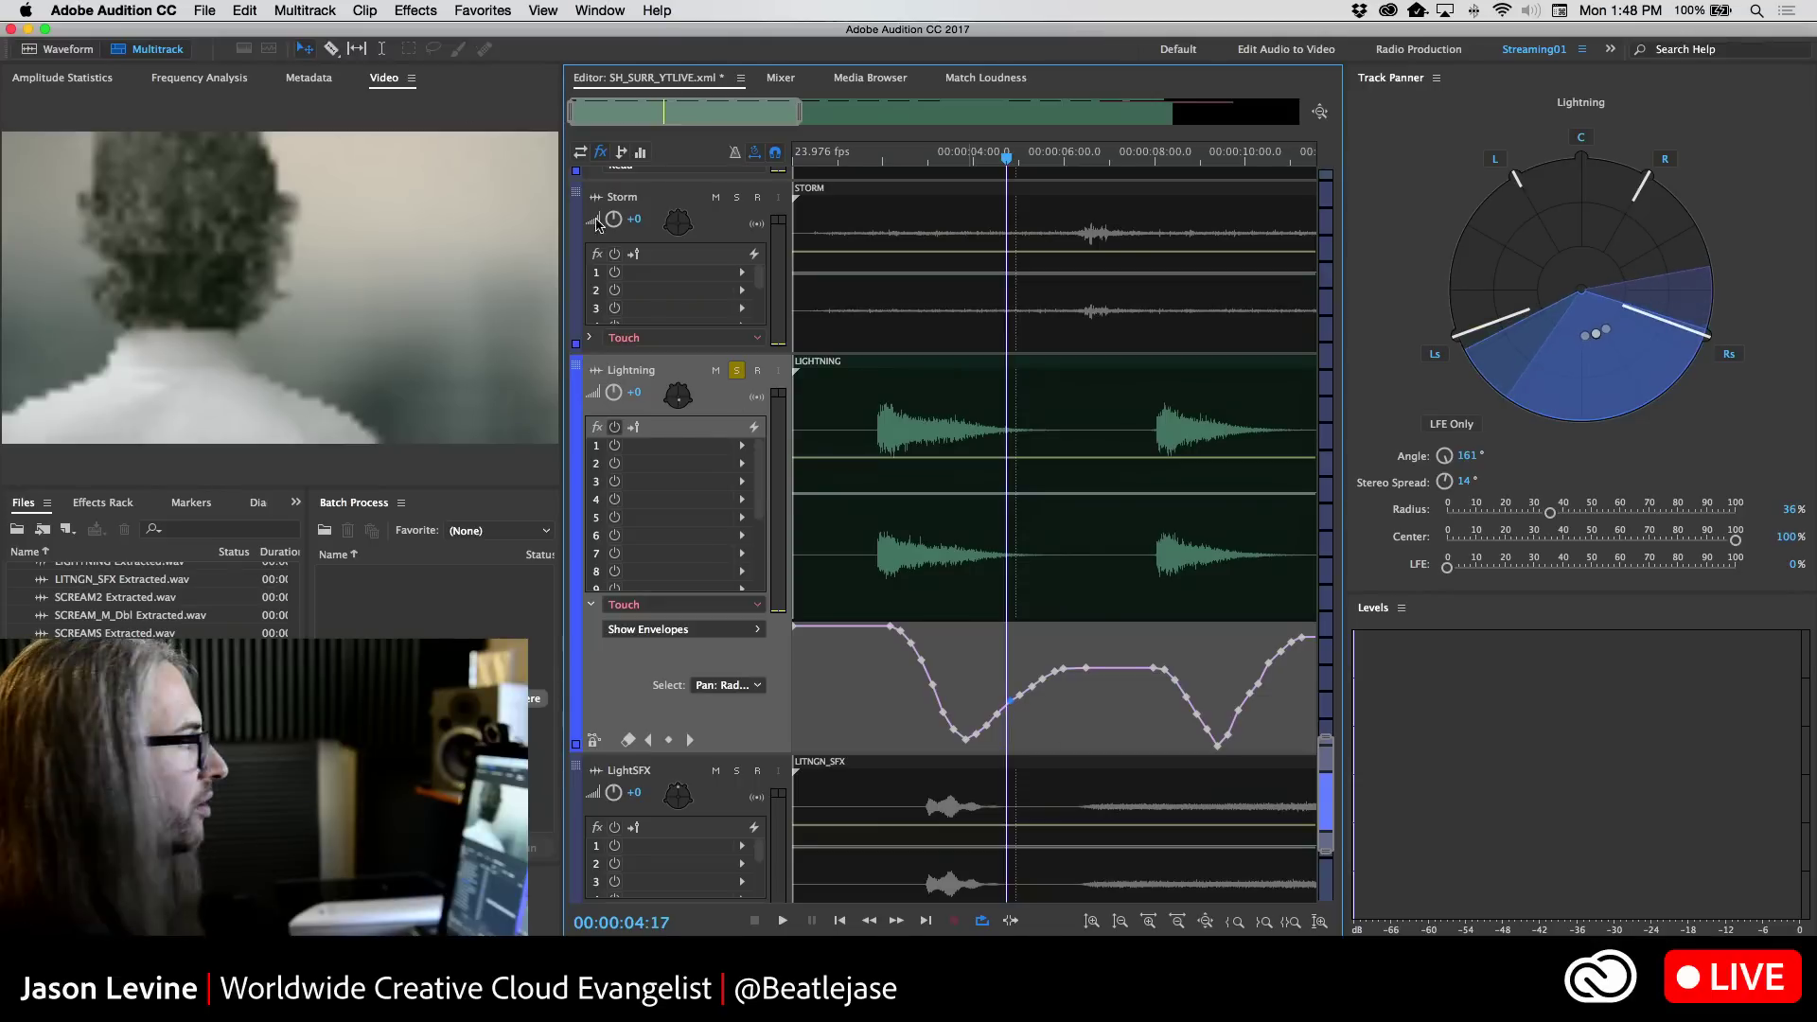
# Set the minimum time for keyframe automation's time interval thinning to 250 ms in the Multitrack preferences
pyautogui.click(205, 11)
pyautogui.moveTo(114, 11)
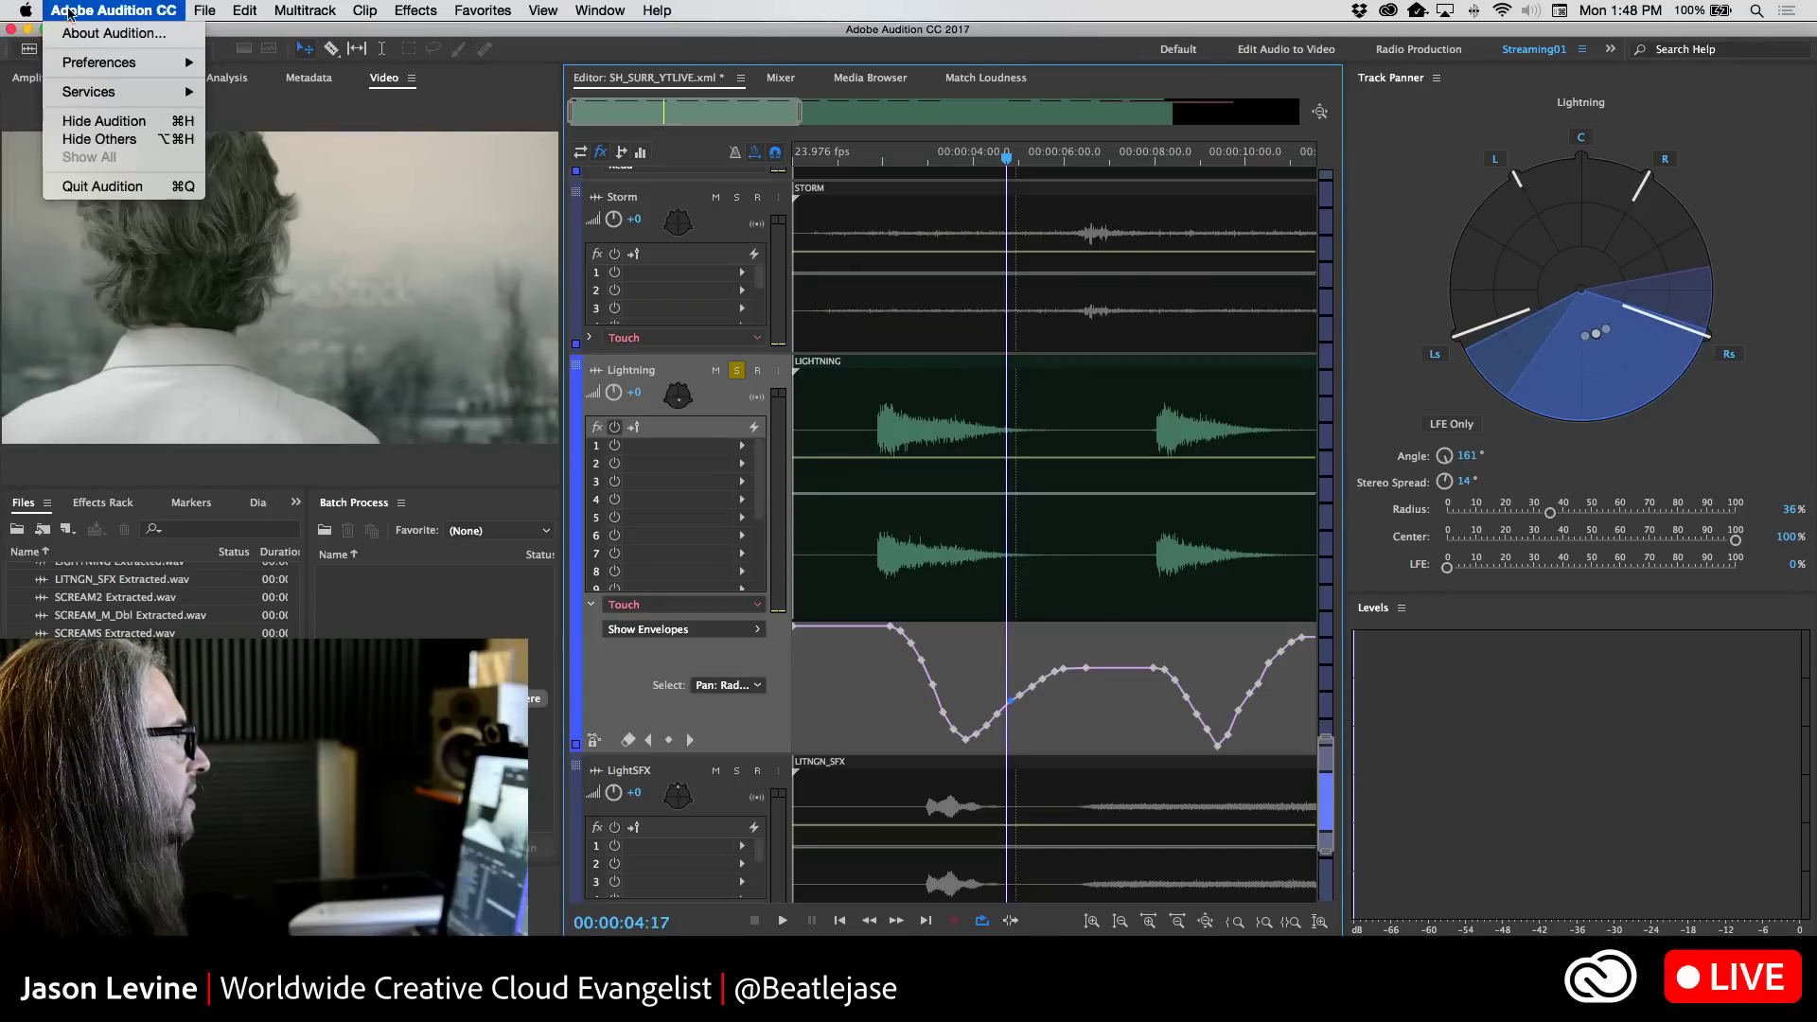
pyautogui.moveTo(99, 69)
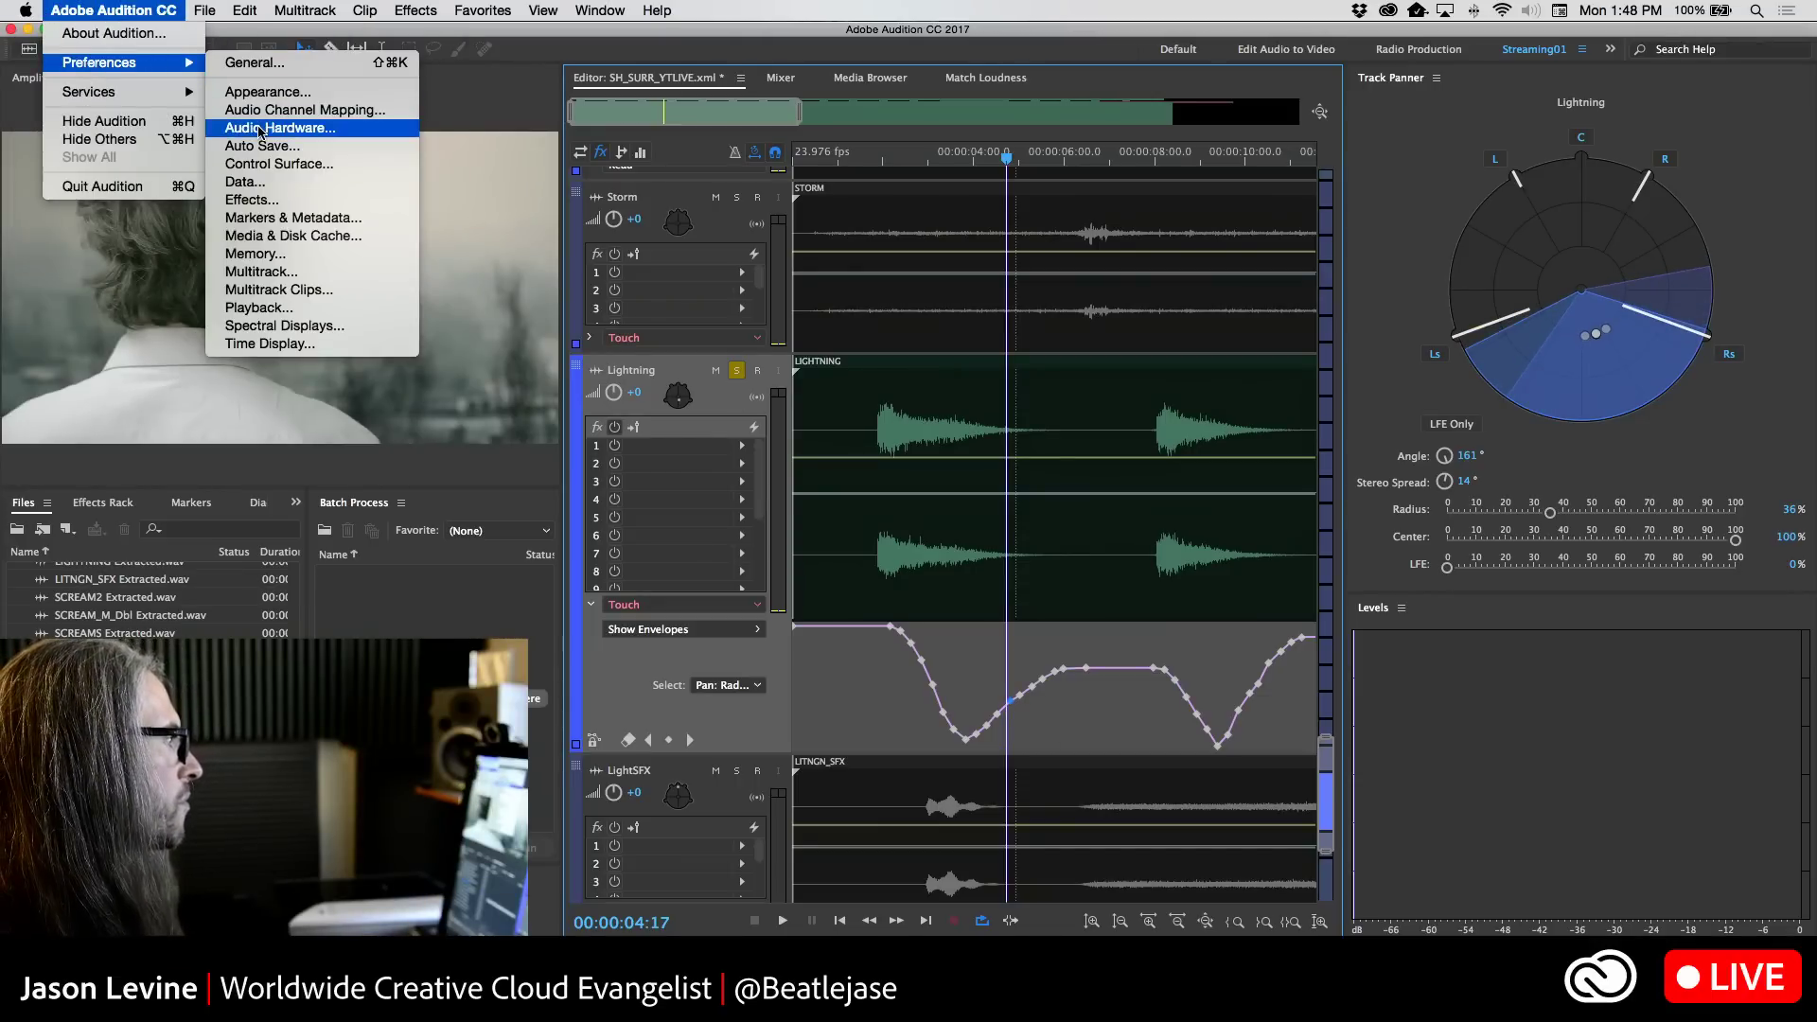
pyautogui.click(260, 130)
pyautogui.click(630, 199)
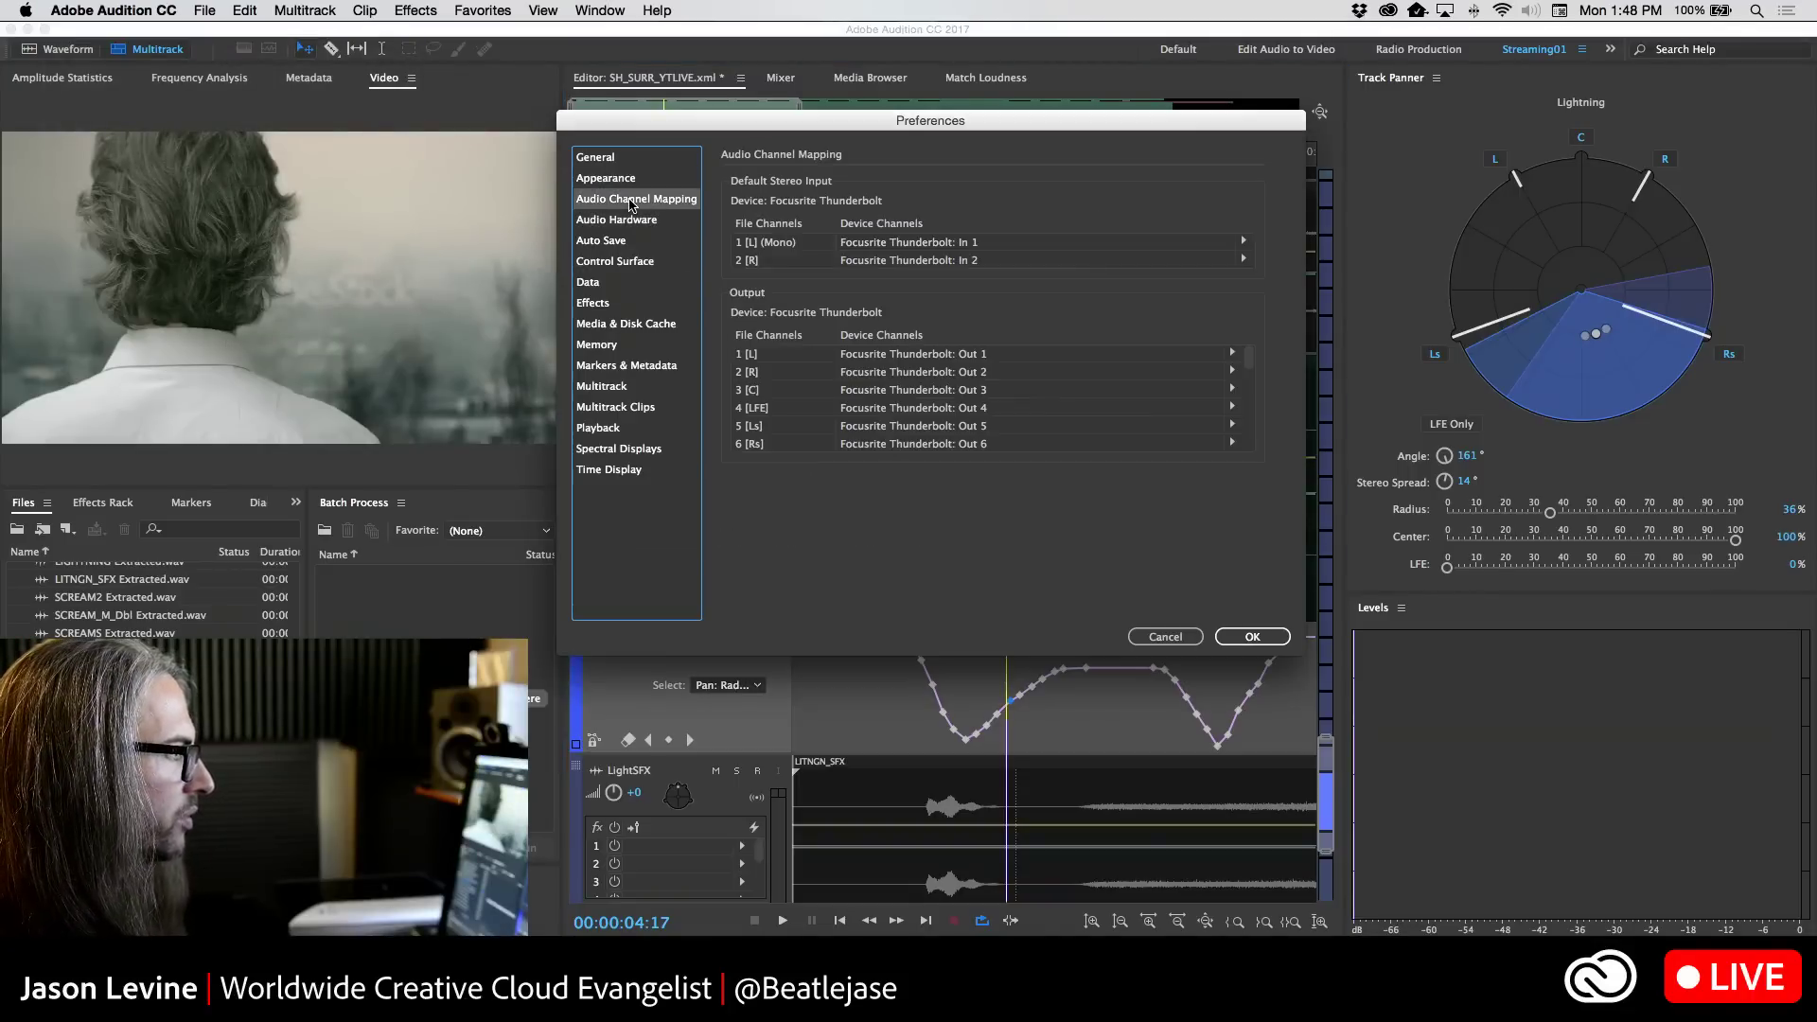
pyautogui.click(629, 227)
pyautogui.click(624, 199)
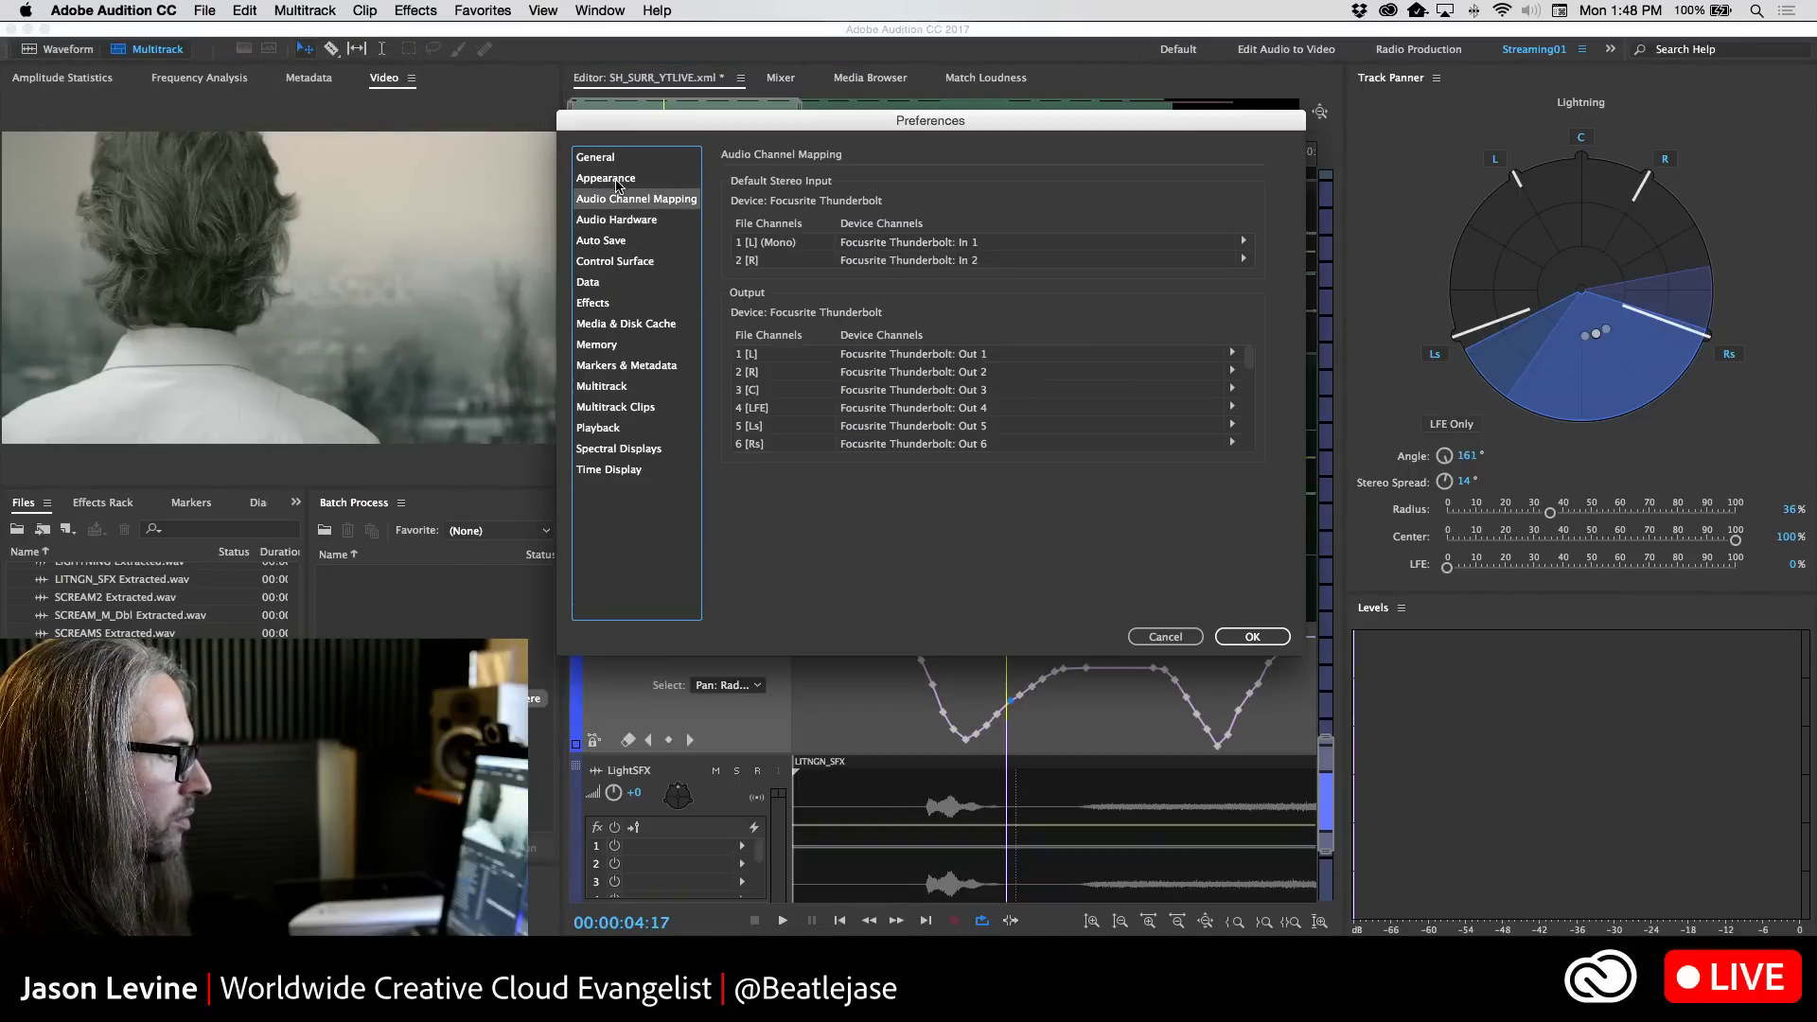
pyautogui.click(615, 180)
pyautogui.click(610, 388)
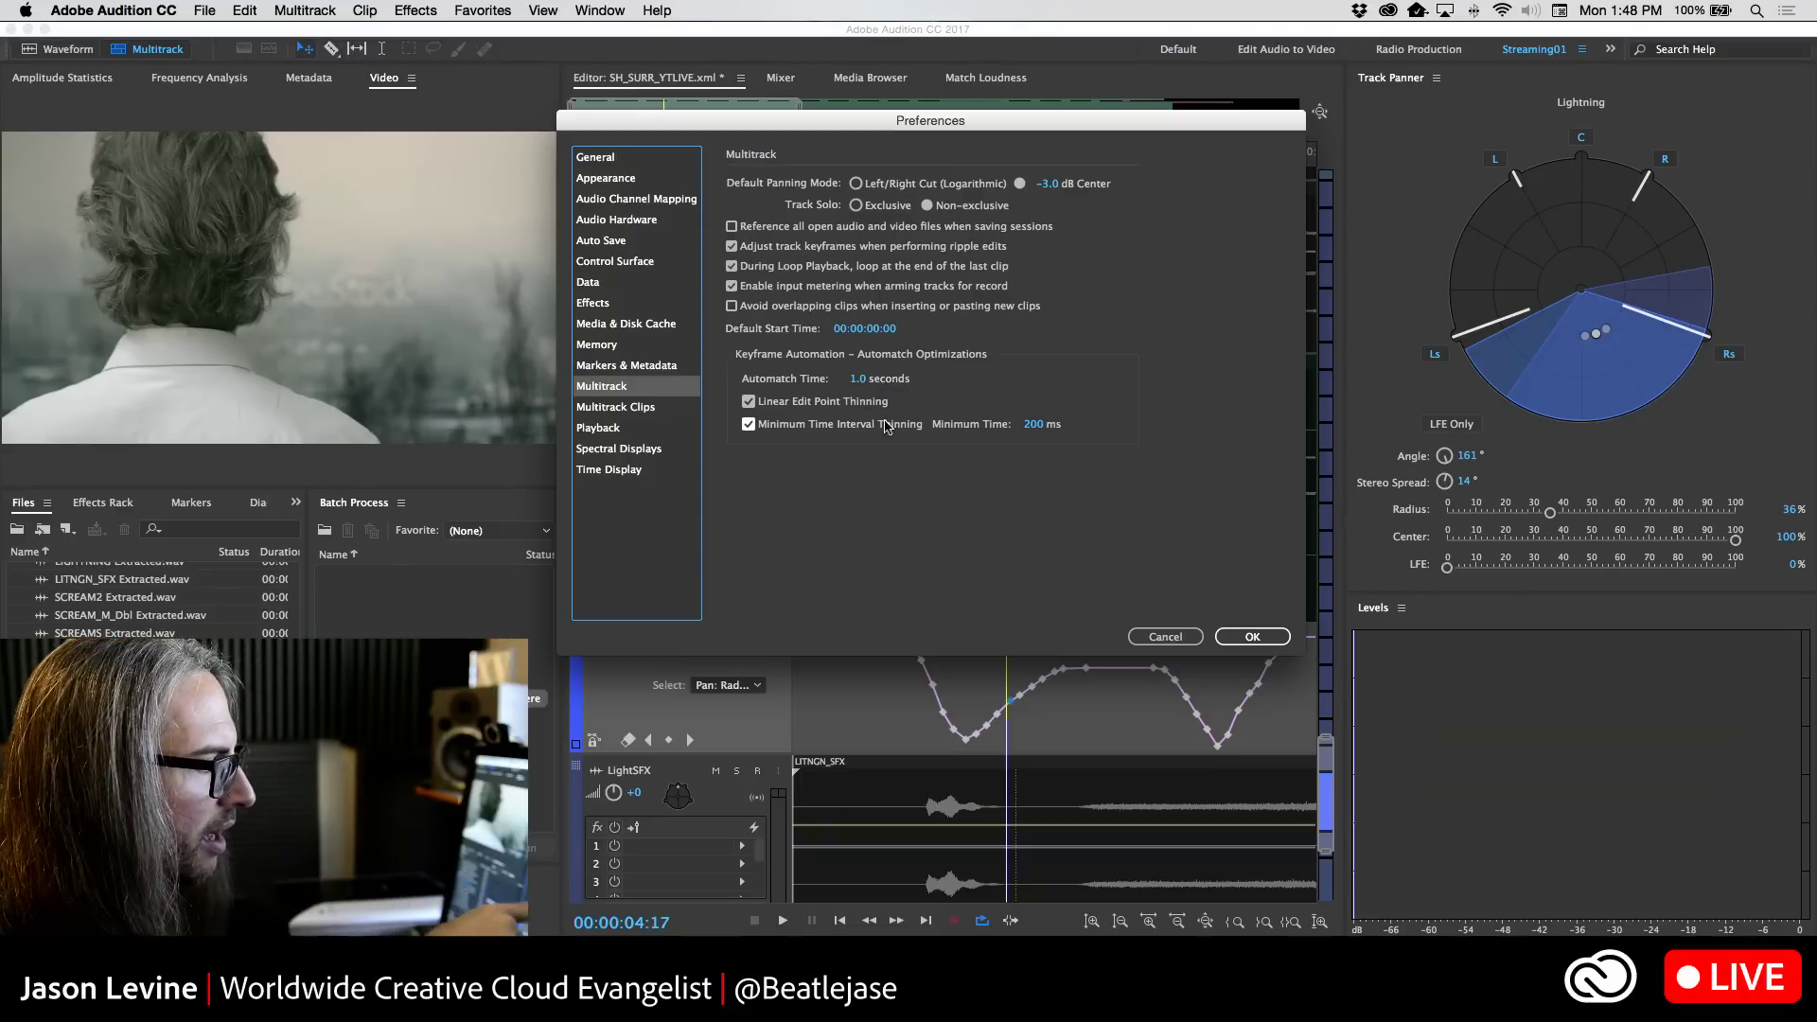
pyautogui.click(1034, 426)
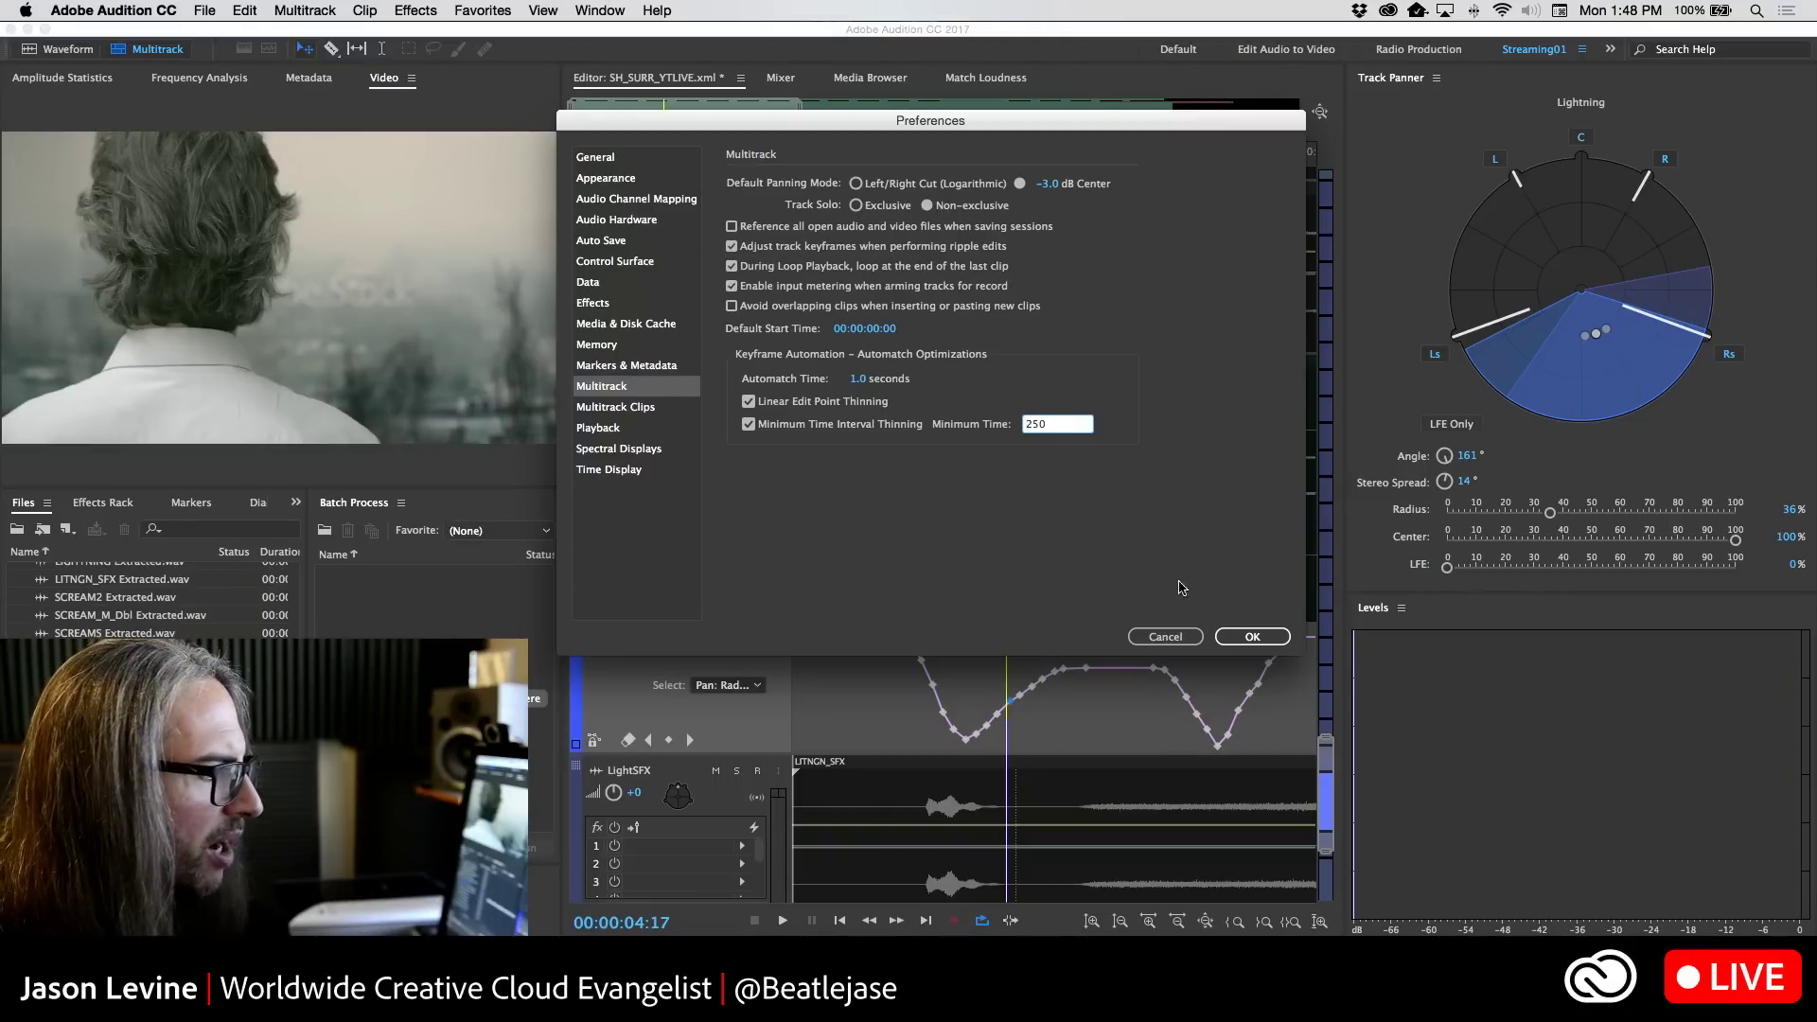
pyautogui.click(1248, 636)
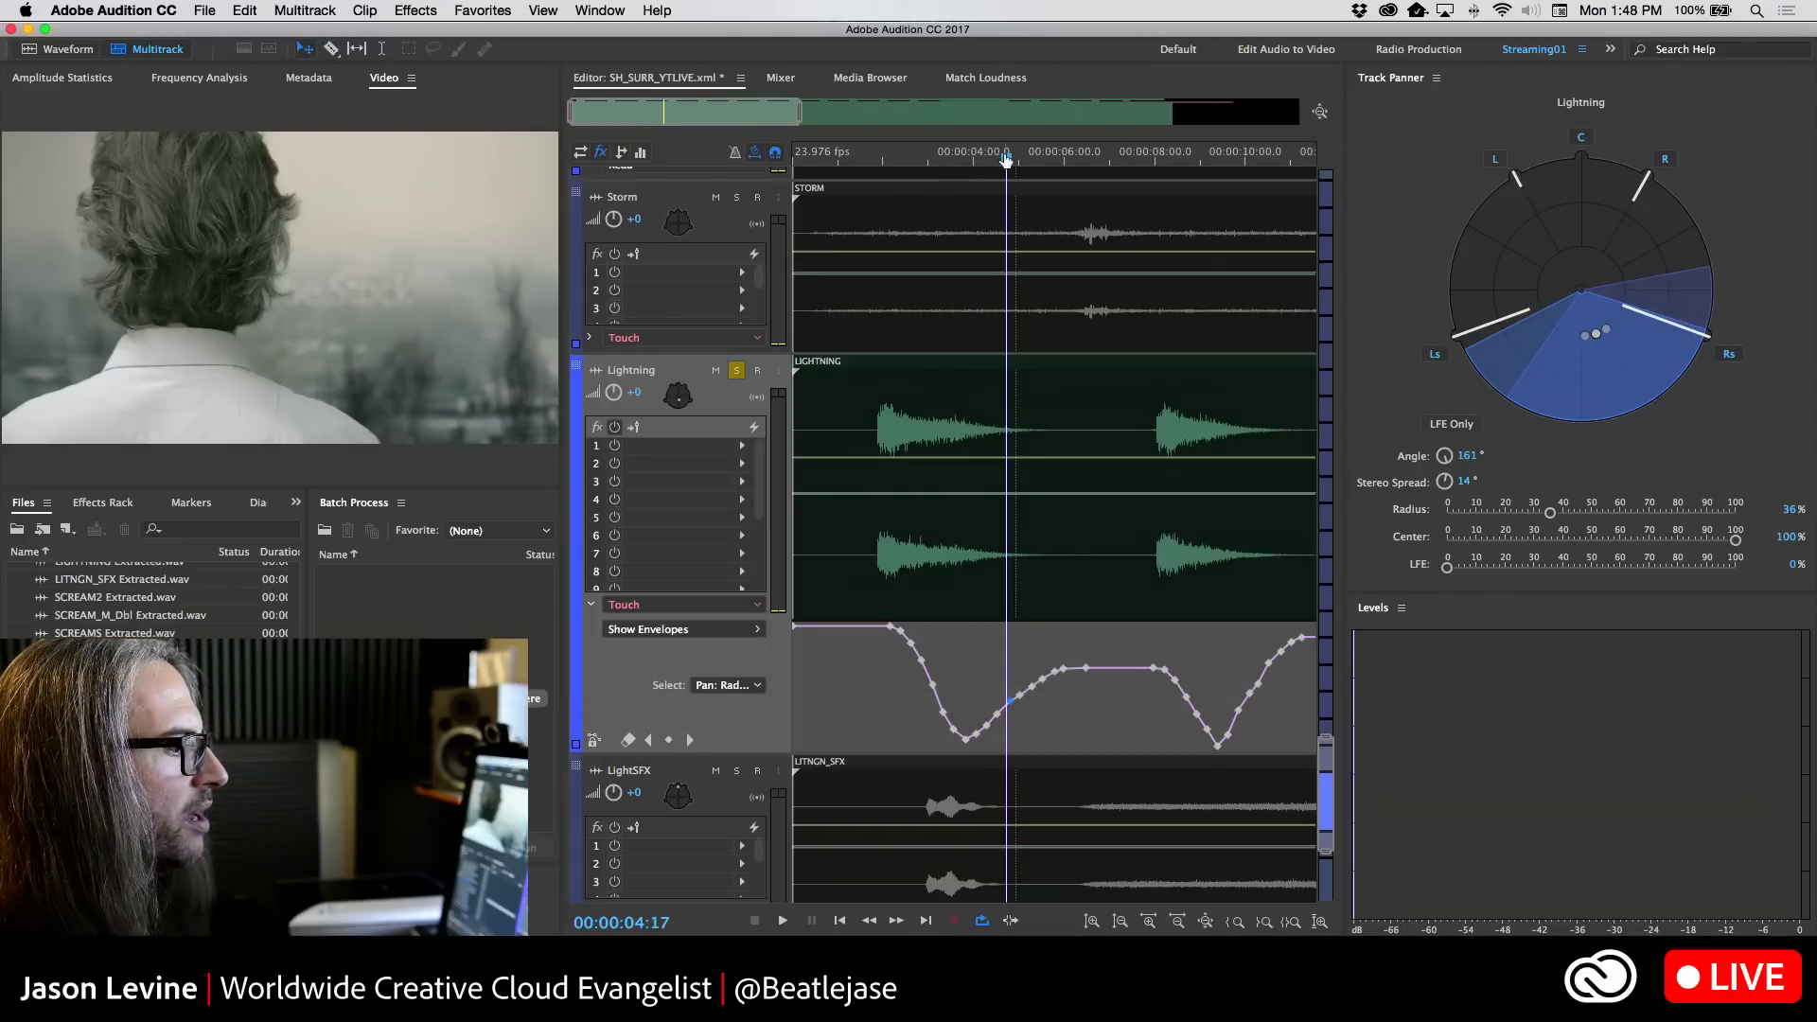
# Re-record the Lightning panning from 00:00:00:13 to 00:00:07:21, sweeping the sound from front centre to the rear
pyautogui.moveTo(1006, 159); pyautogui.dragTo(818, 159)
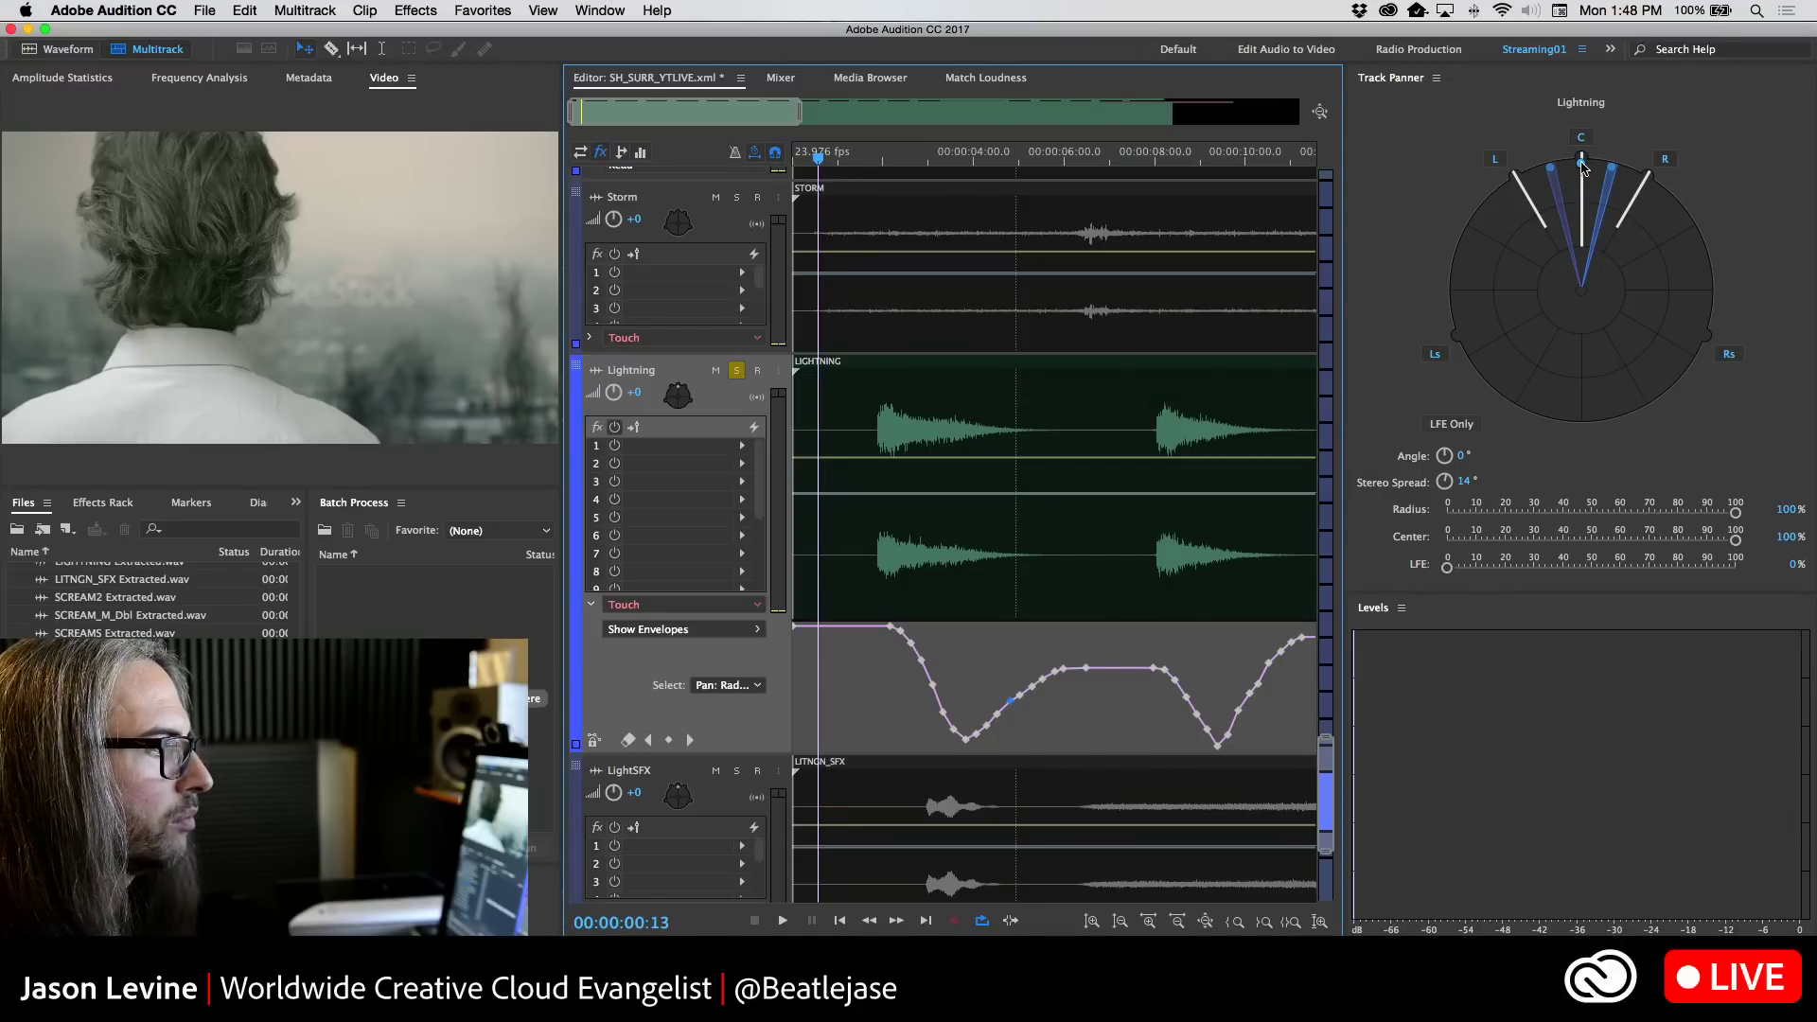
pyautogui.press('space')
pyautogui.moveTo(1583, 168); pyautogui.dragTo(1586, 381)
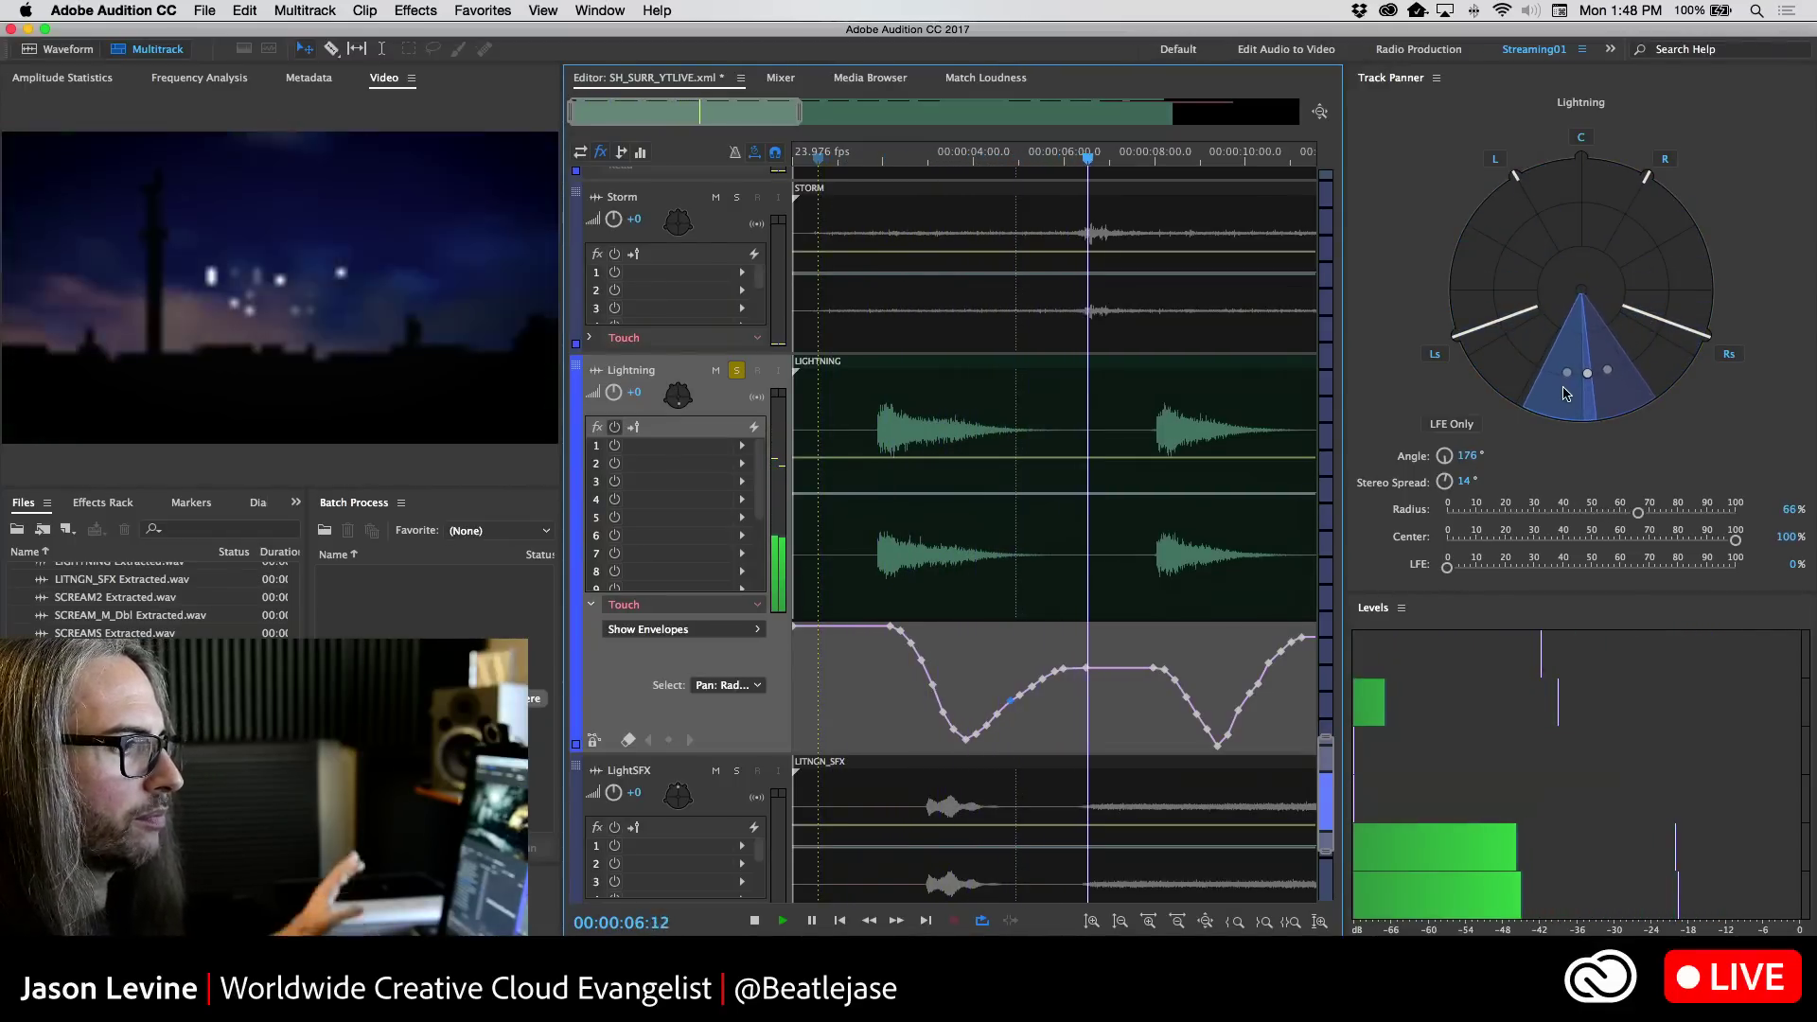
pyautogui.press('space')
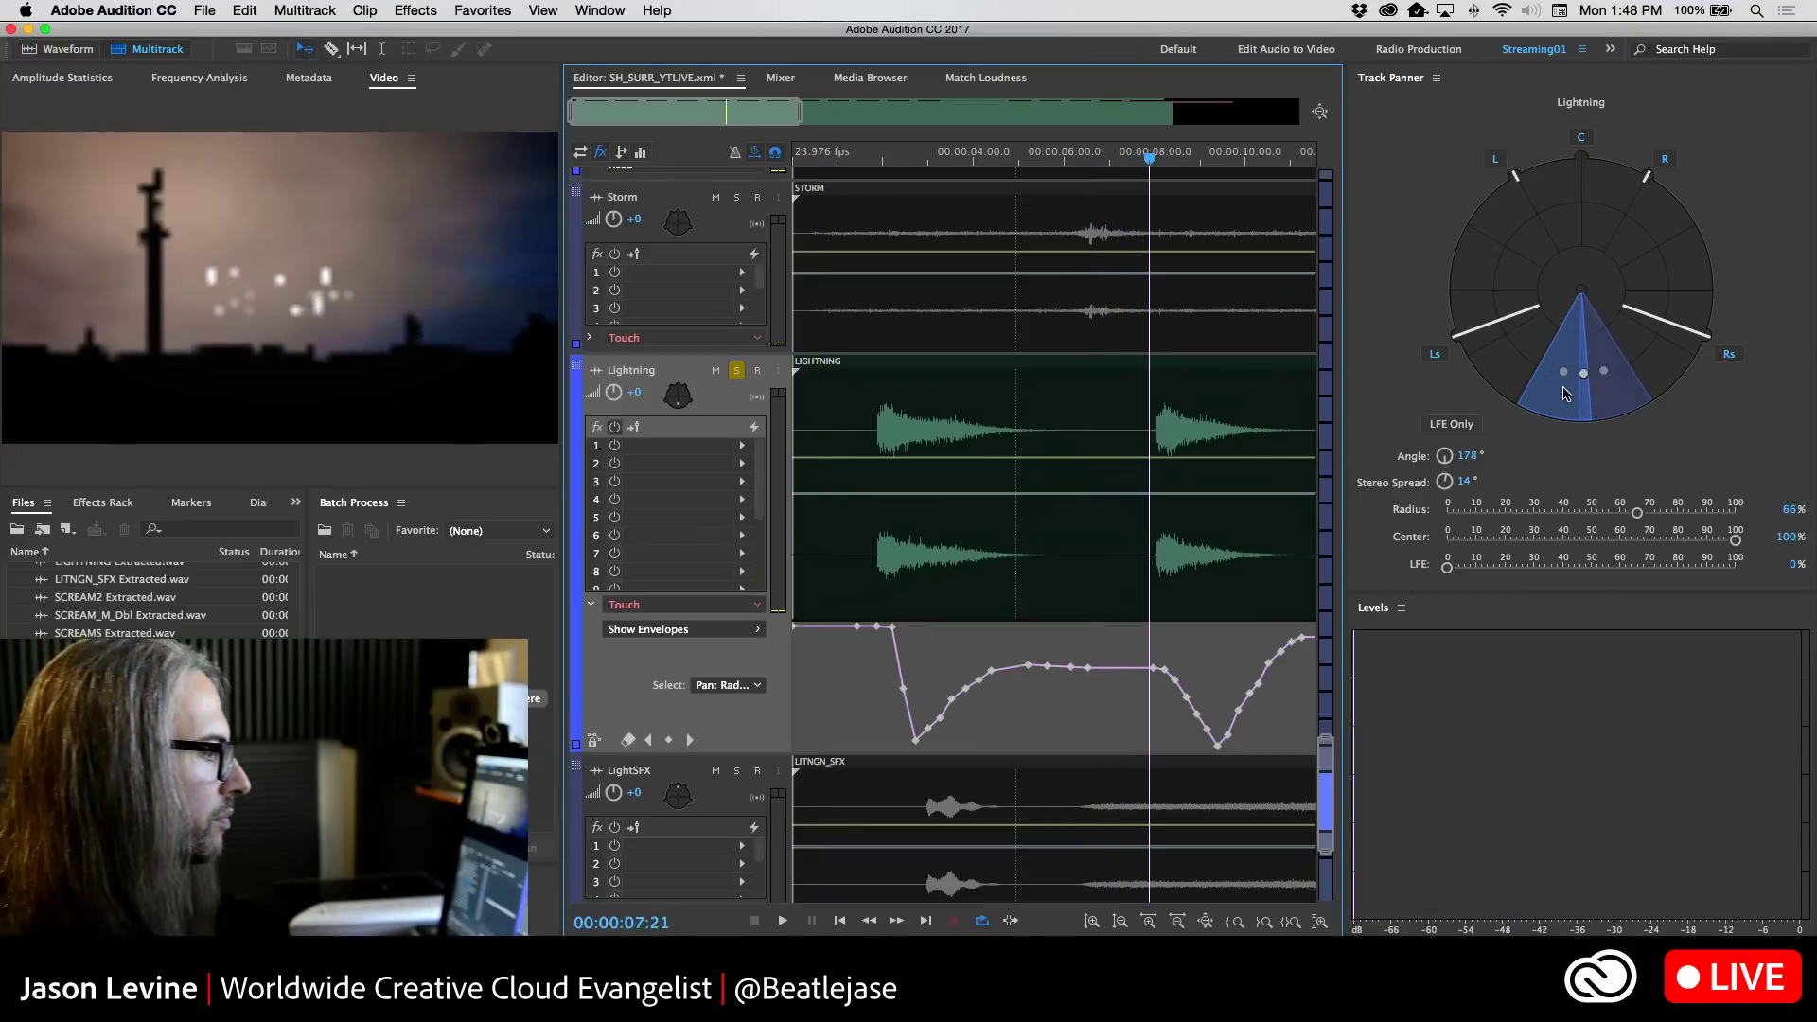
# Return the playhead to 00:00:01:06 and try to marquee-select the Lightning radius keyframes around both lightning strikes
pyautogui.moveTo(1151, 149); pyautogui.dragTo(848, 152)
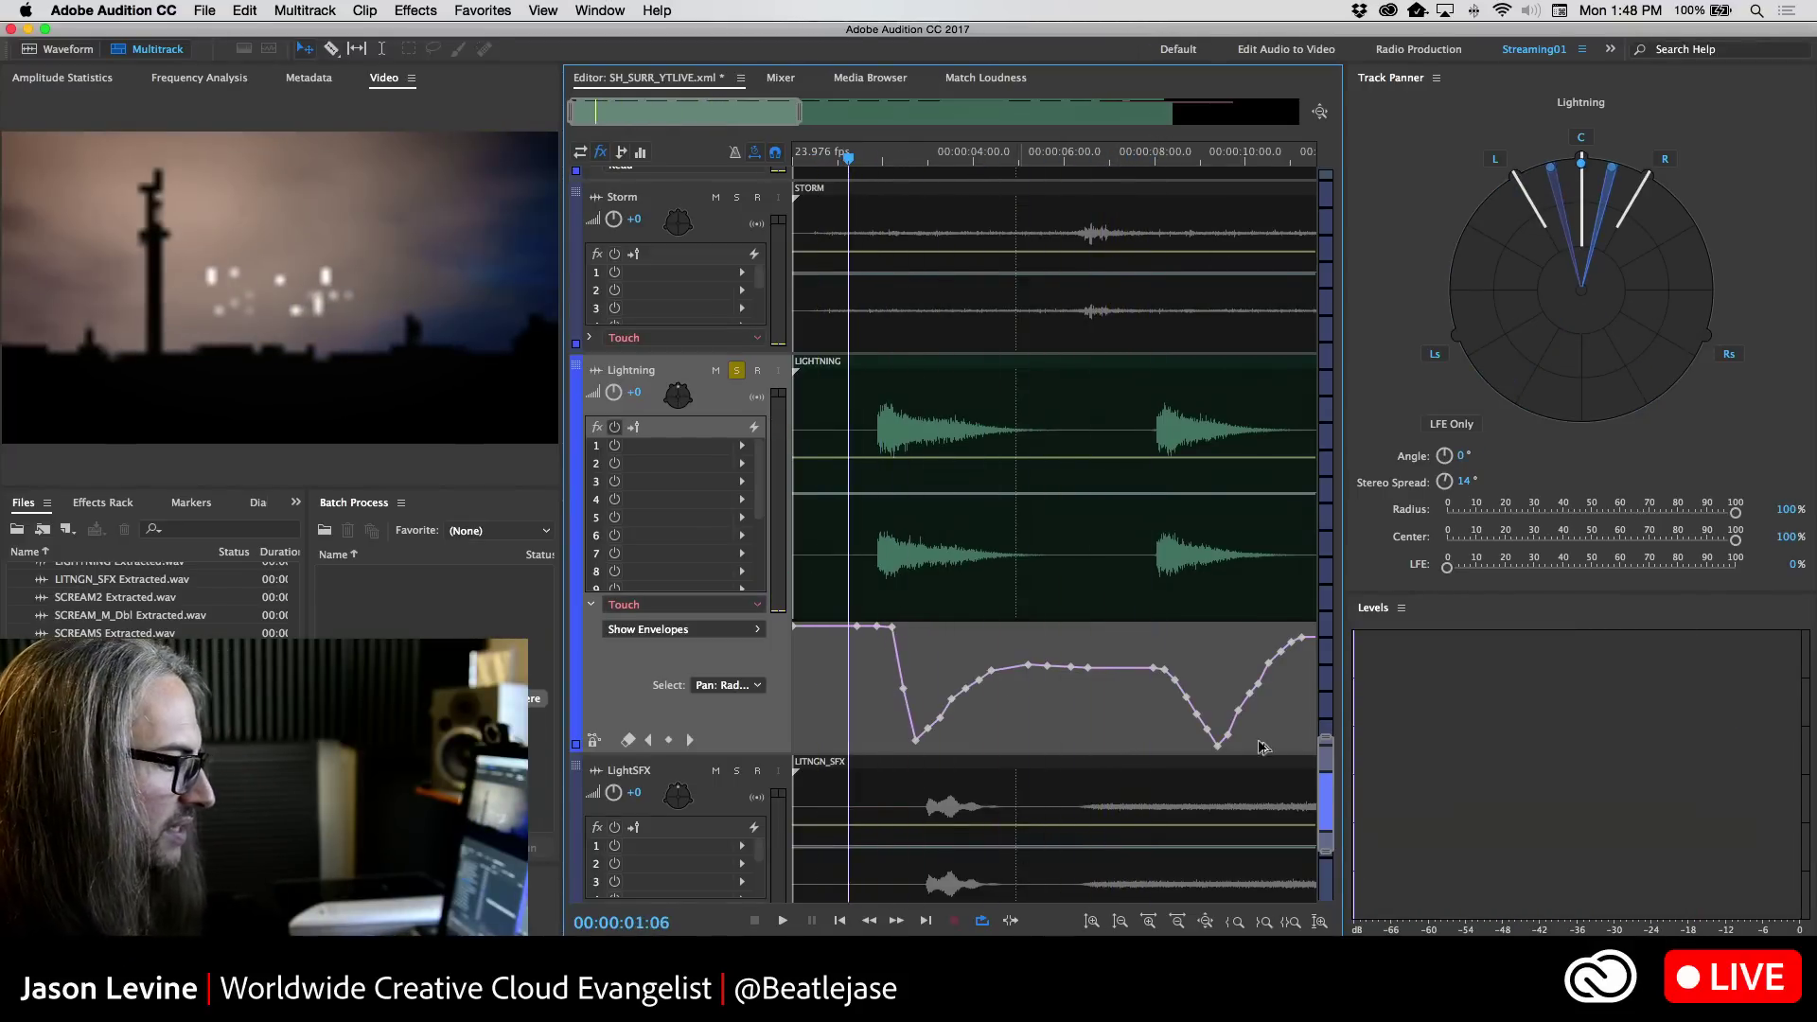
pyautogui.moveTo(715, 114); pyautogui.dragTo(744, 123)
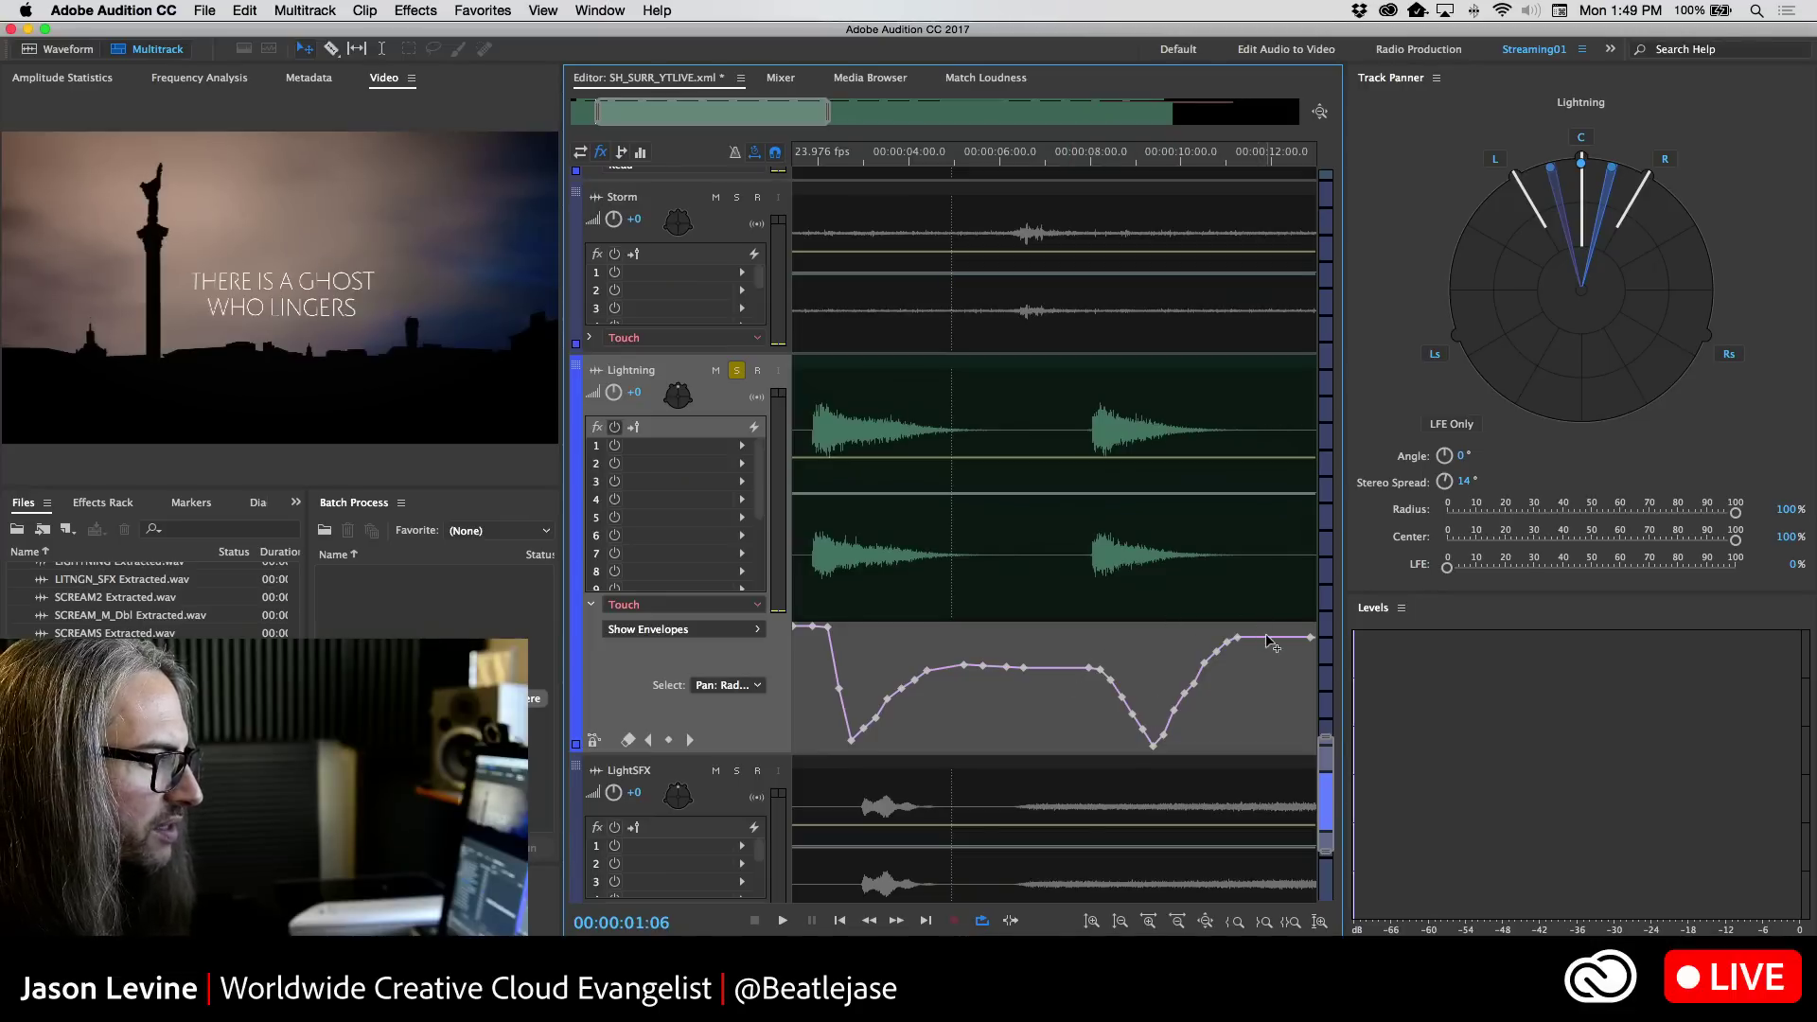
pyautogui.moveTo(1263, 631); pyautogui.dragTo(1066, 753)
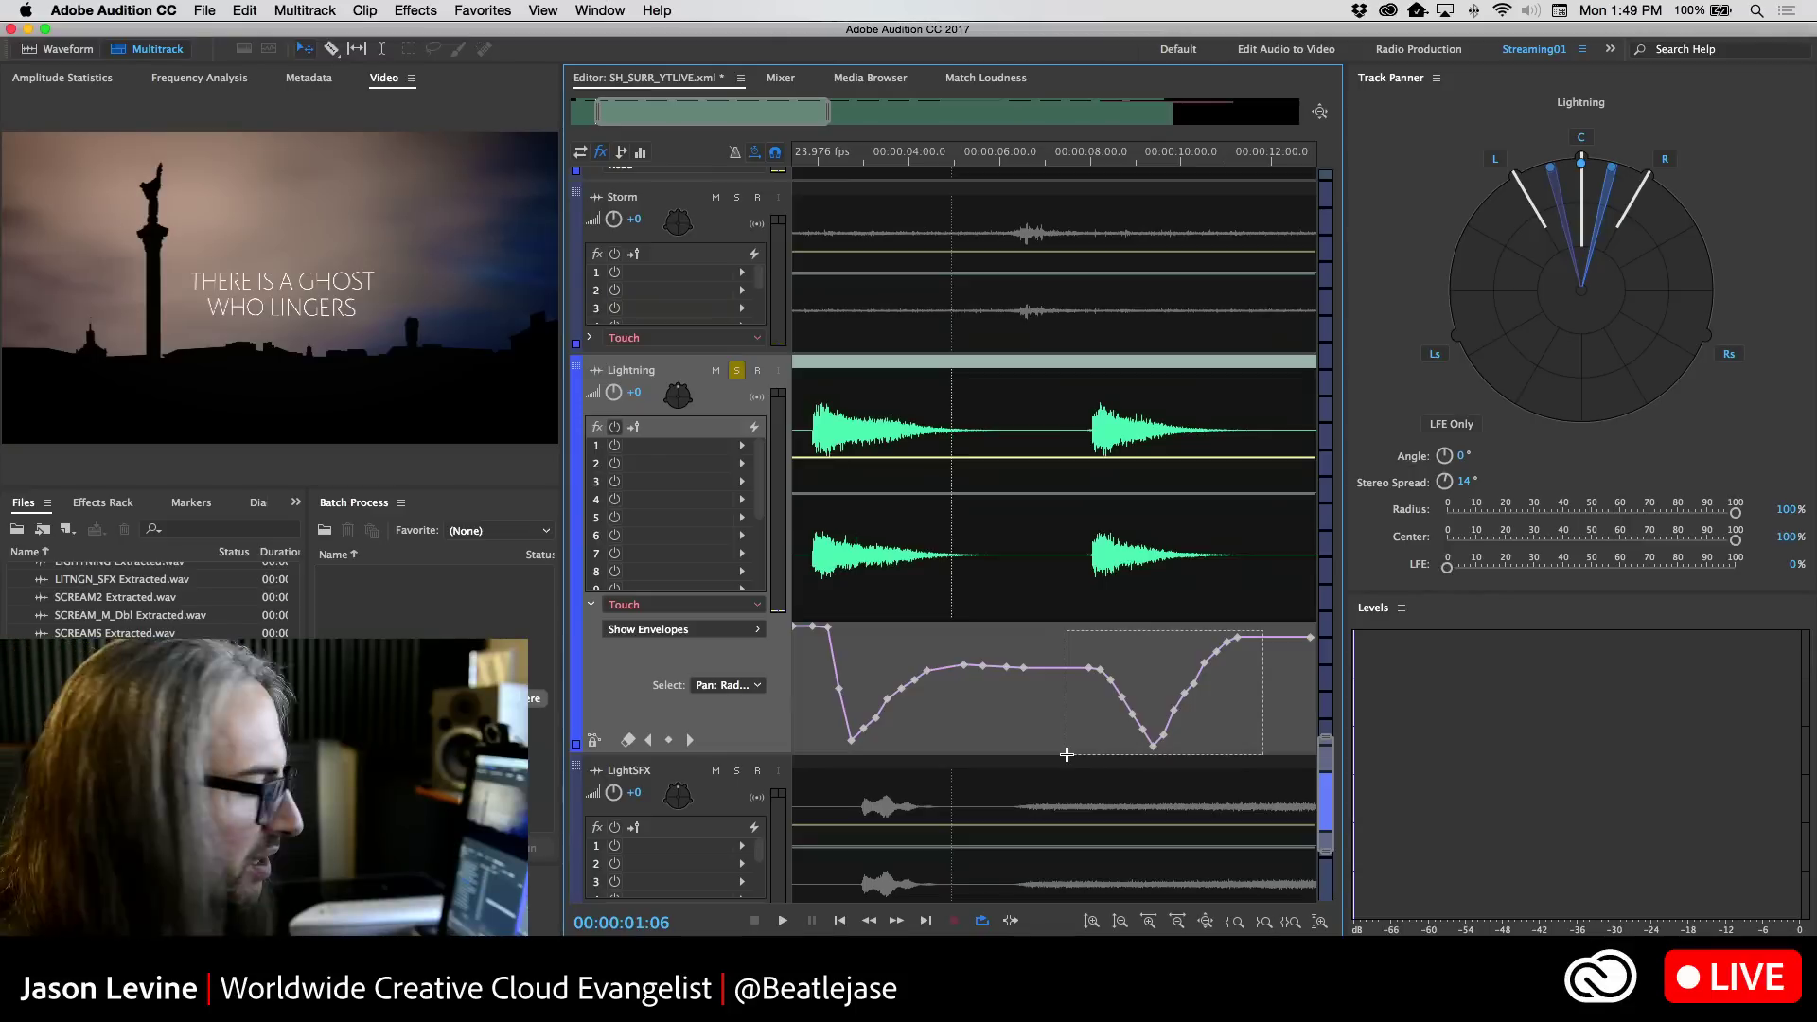
pyautogui.moveTo(1067, 754); pyautogui.dragTo(1066, 754)
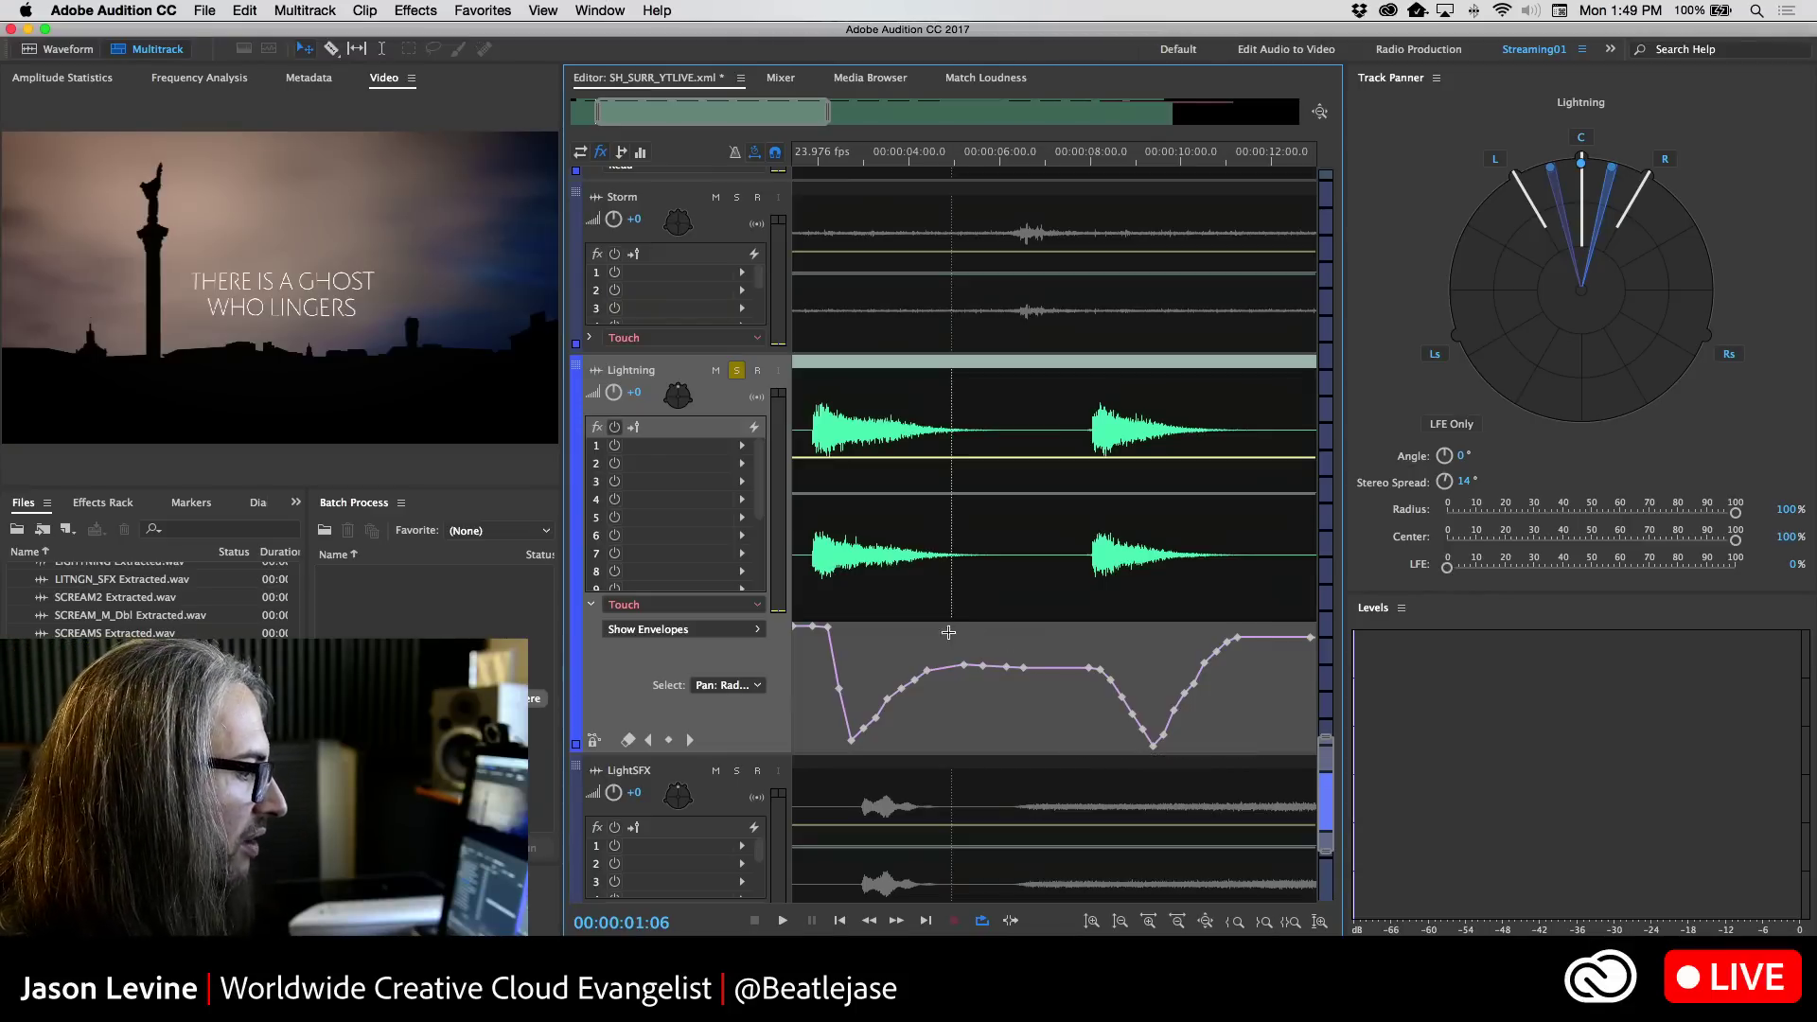
pyautogui.moveTo(948, 632); pyautogui.dragTo(808, 739)
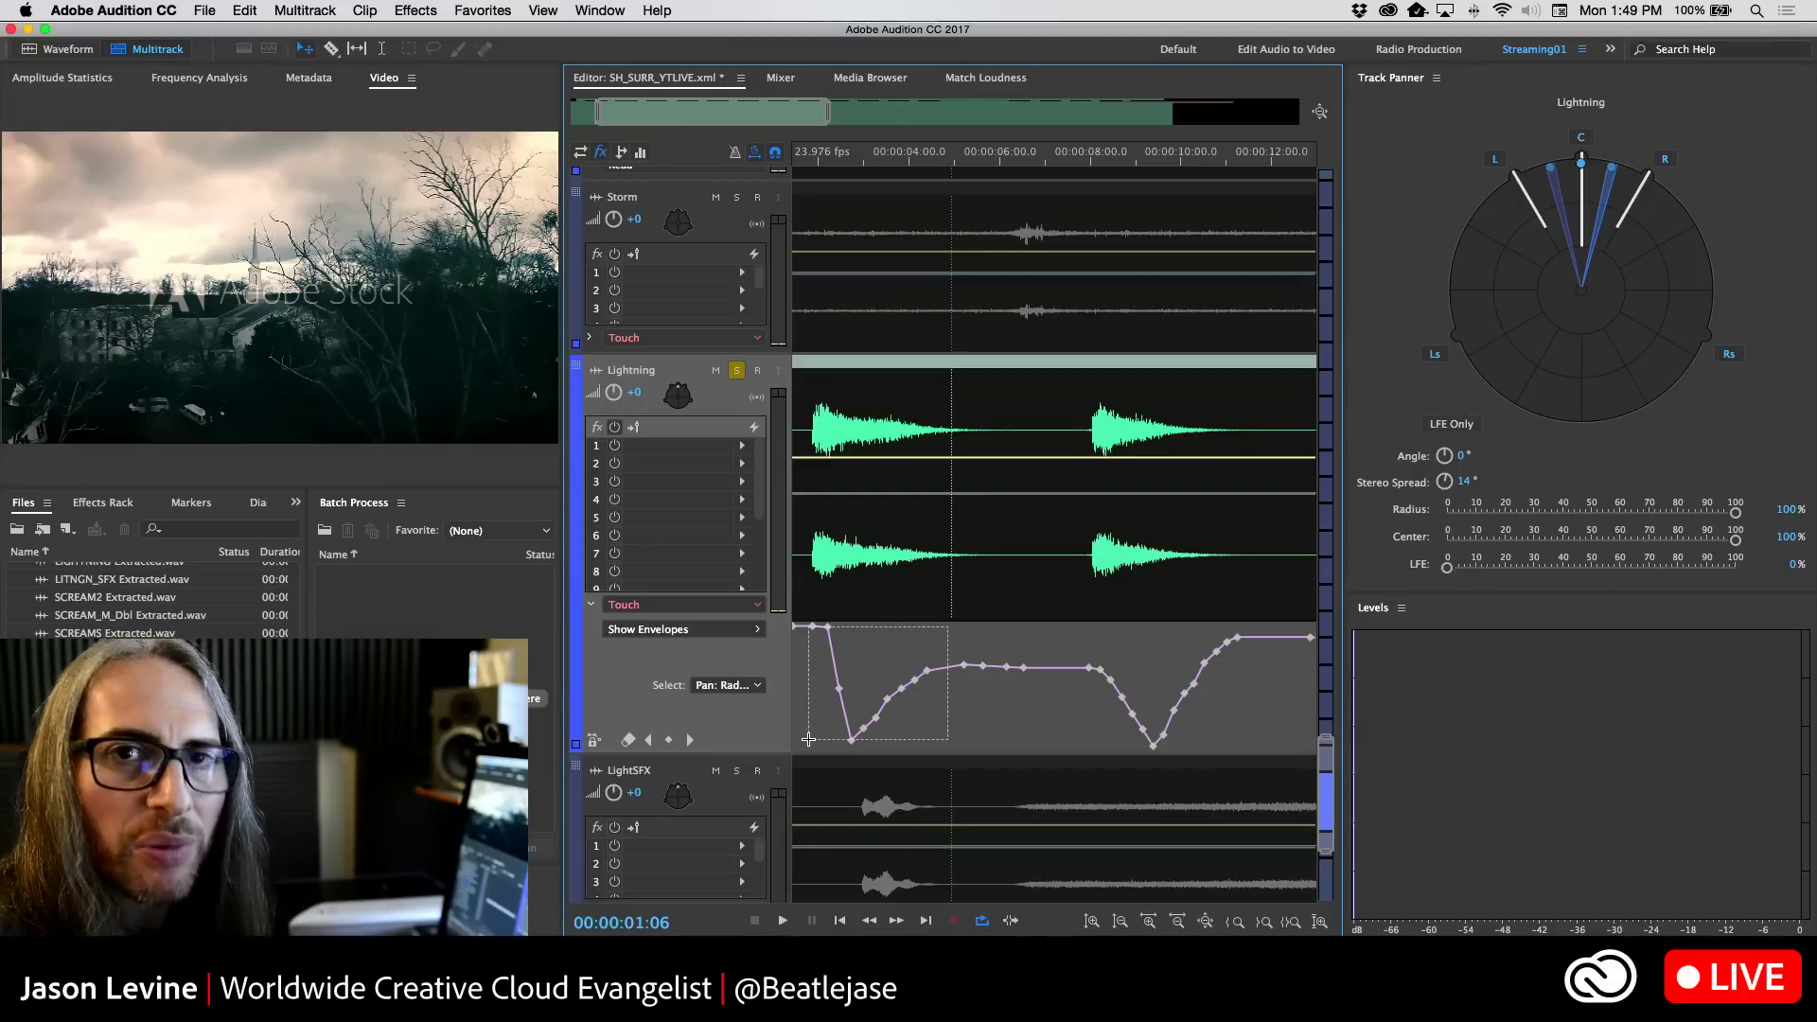
pyautogui.moveTo(809, 740); pyautogui.dragTo(808, 740)
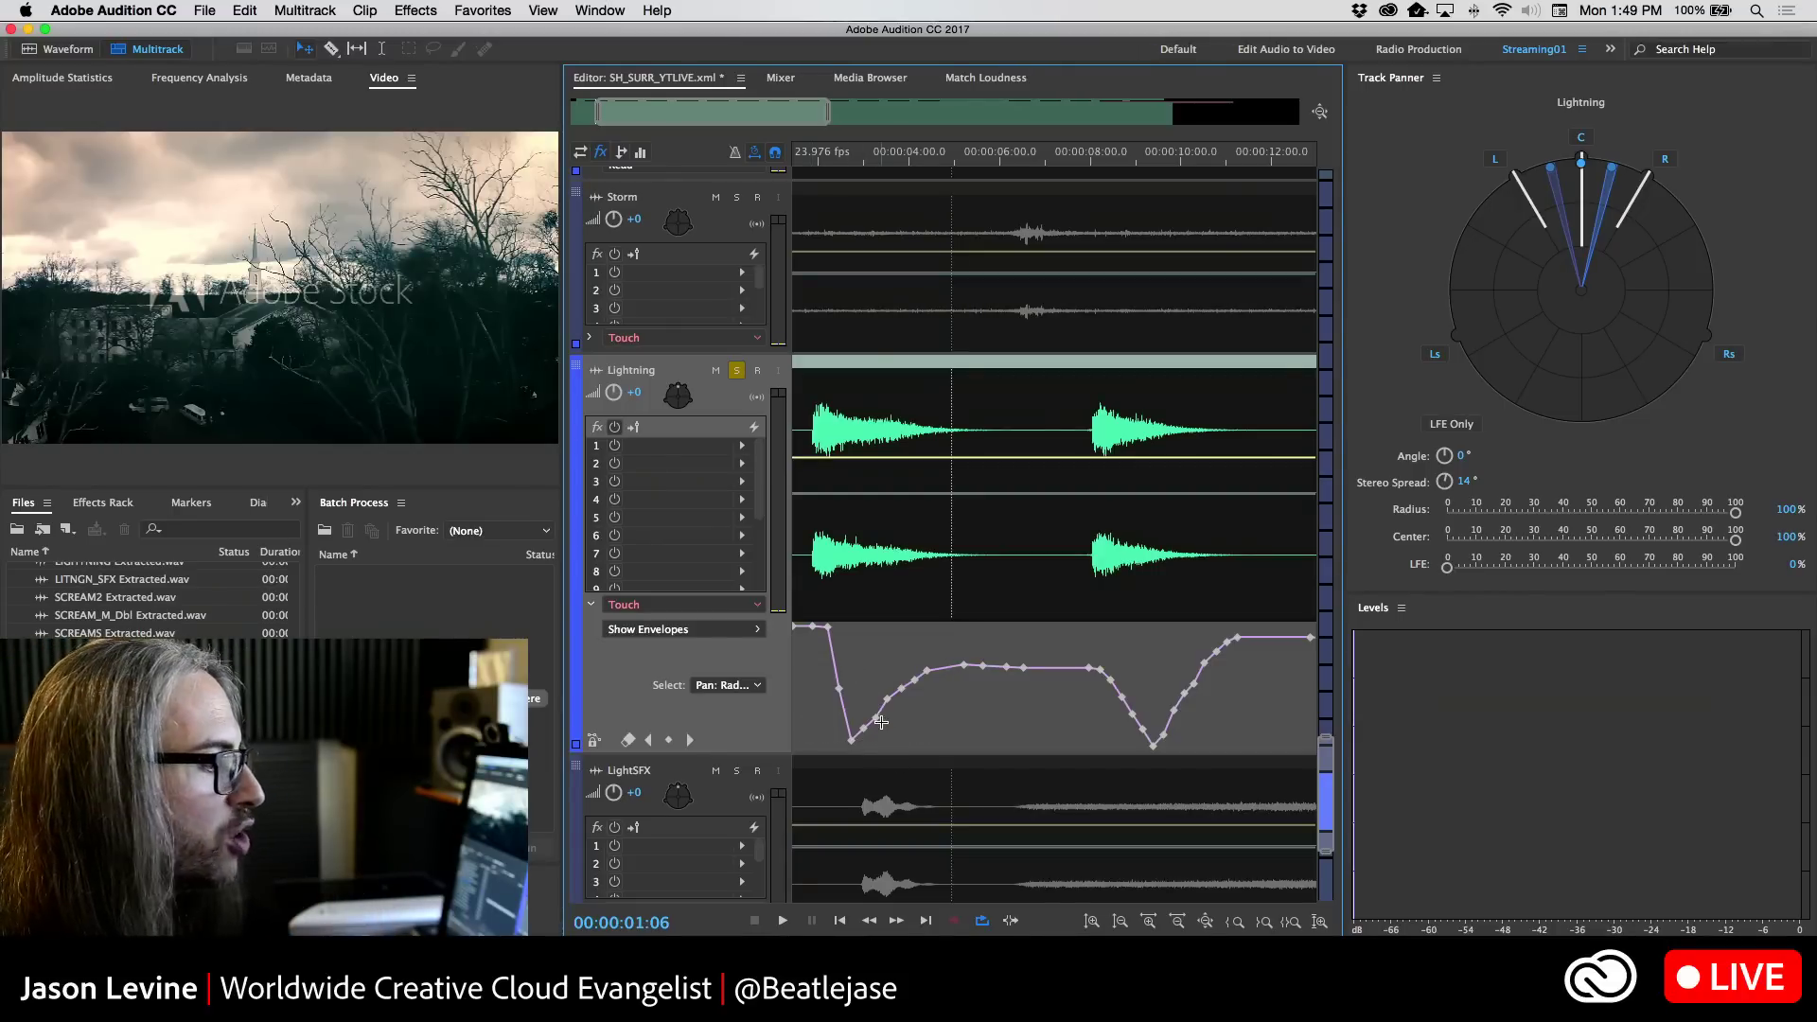
# Remove surplus keyframes from the Lightning radius envelope along the first rise, the flat middle section and the second descent
pyautogui.click(875, 724)
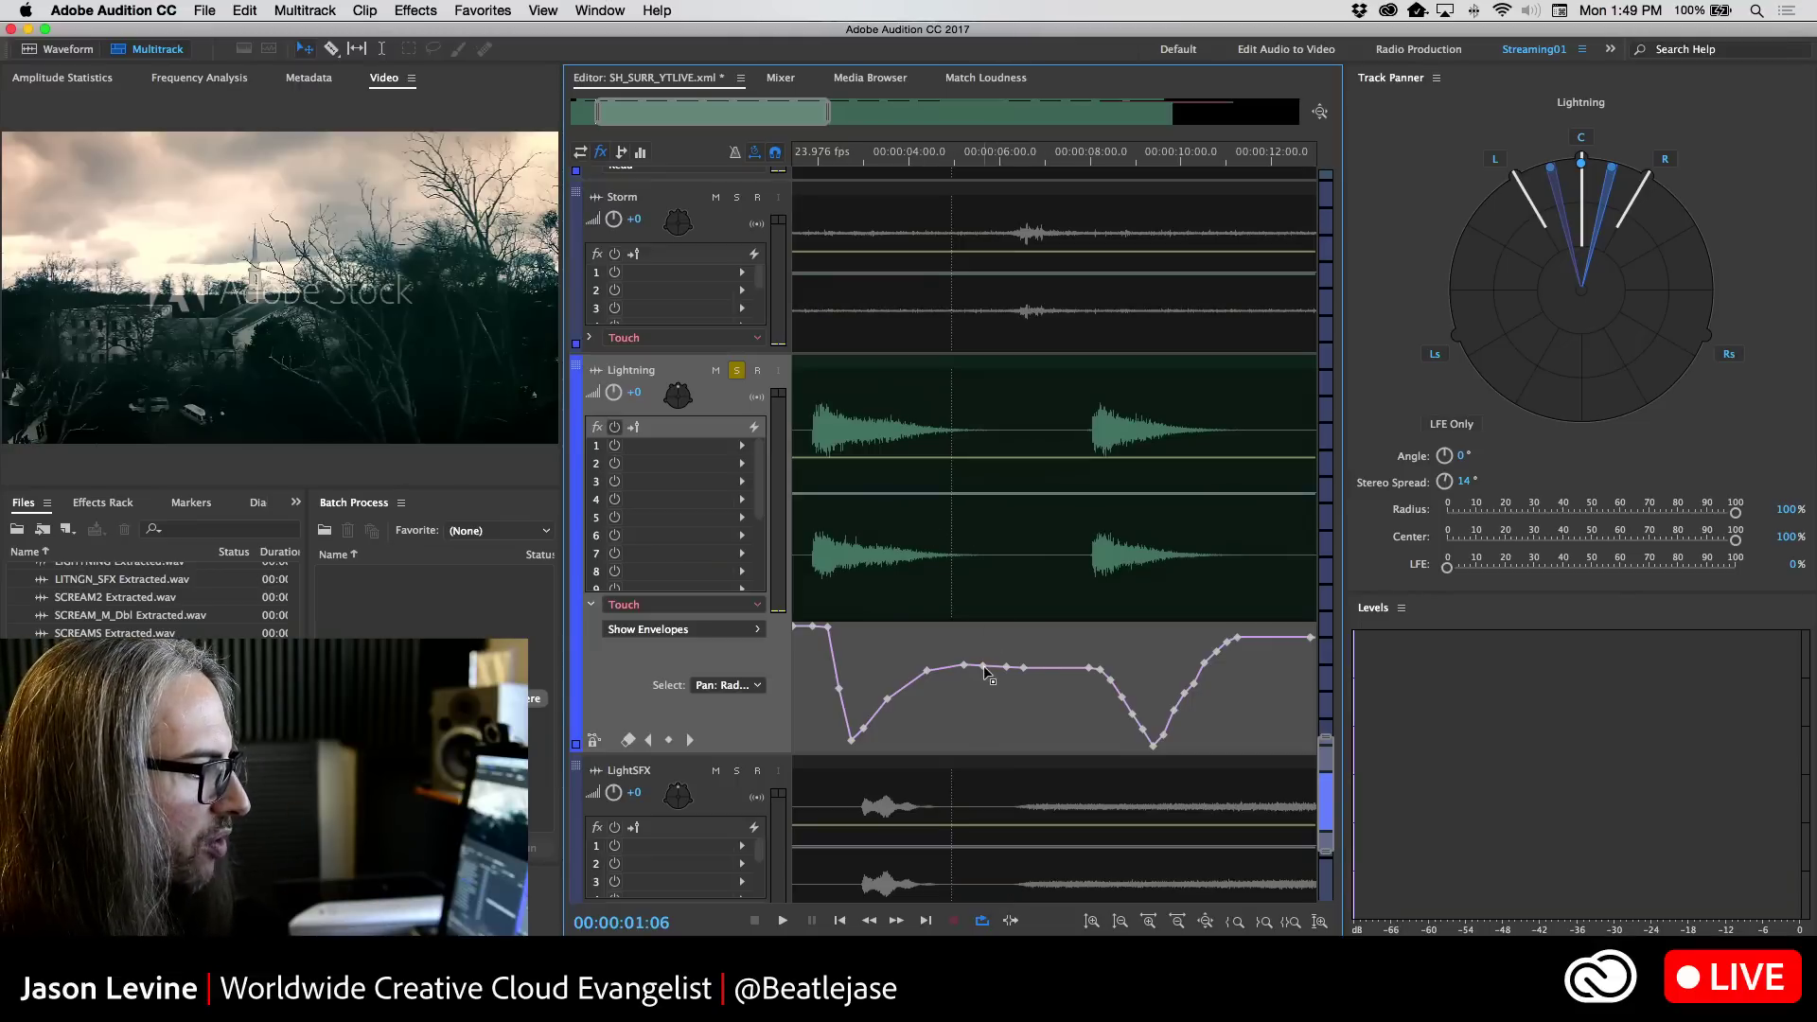
pyautogui.moveTo(983, 667); pyautogui.dragTo(985, 804)
pyautogui.moveTo(1006, 668); pyautogui.dragTo(1030, 853)
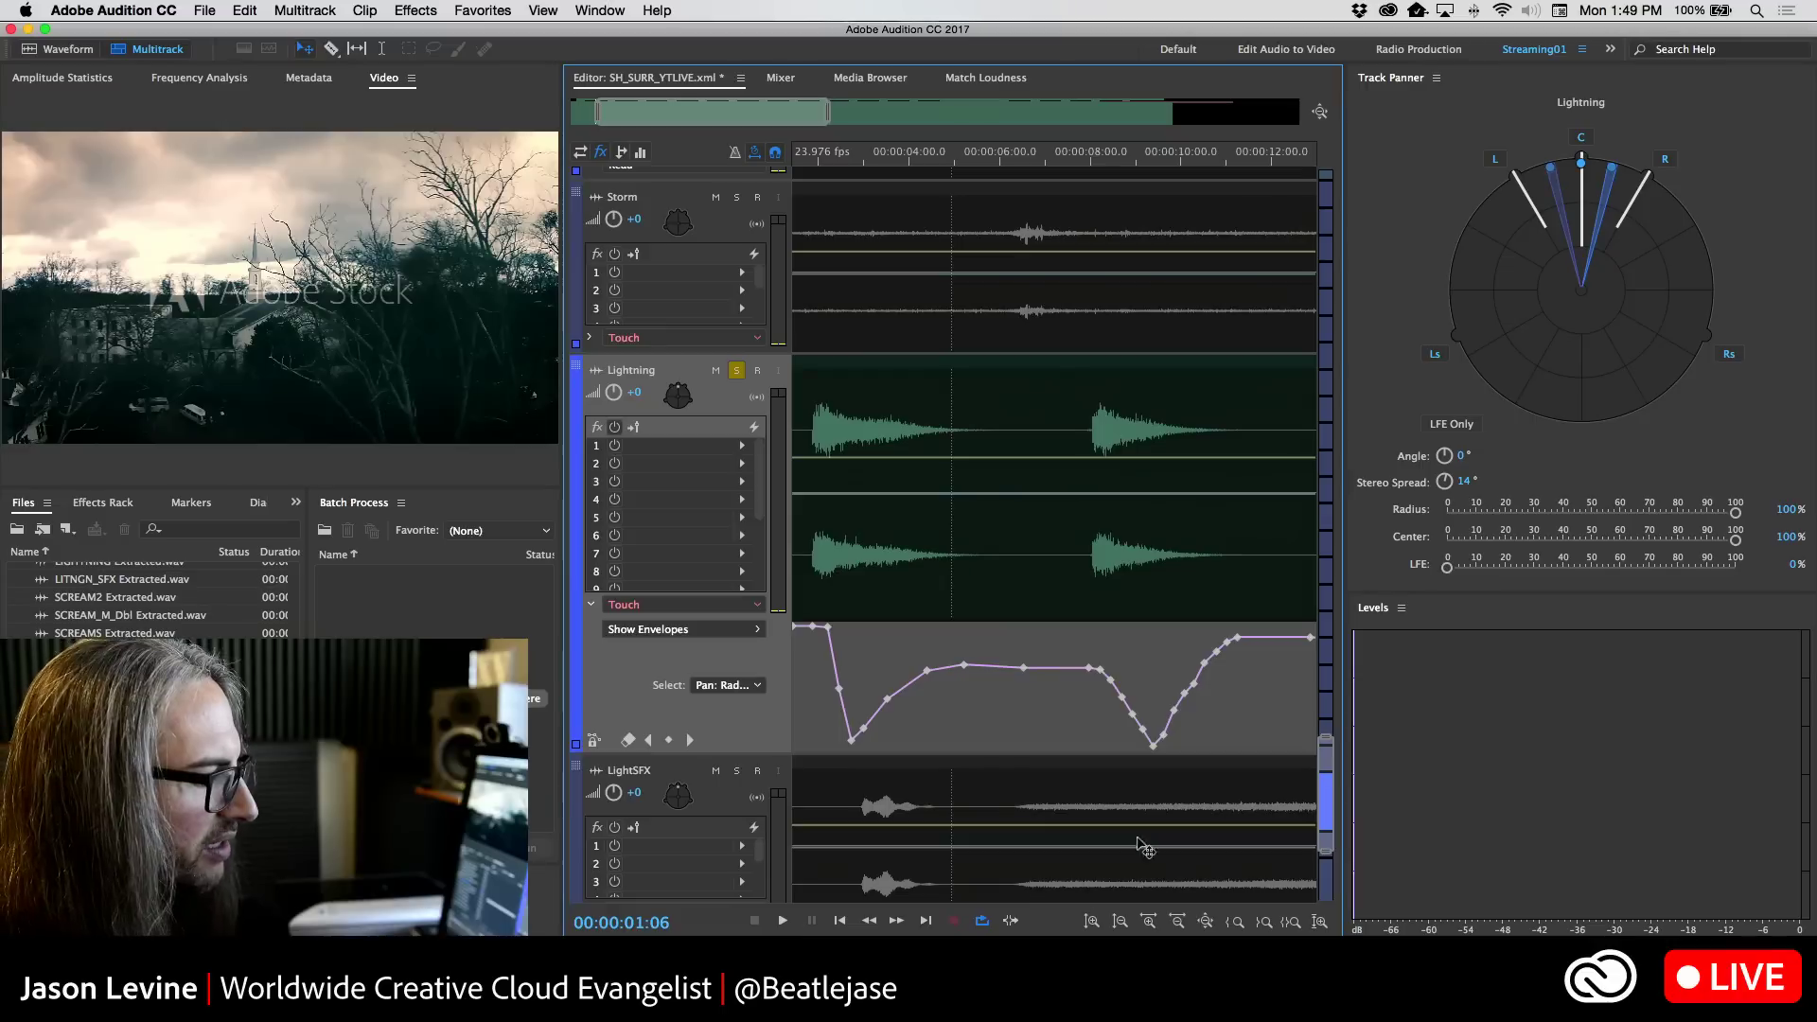
pyautogui.moveTo(1112, 687); pyautogui.dragTo(1035, 802)
pyautogui.moveTo(1136, 721); pyautogui.dragTo(1103, 825)
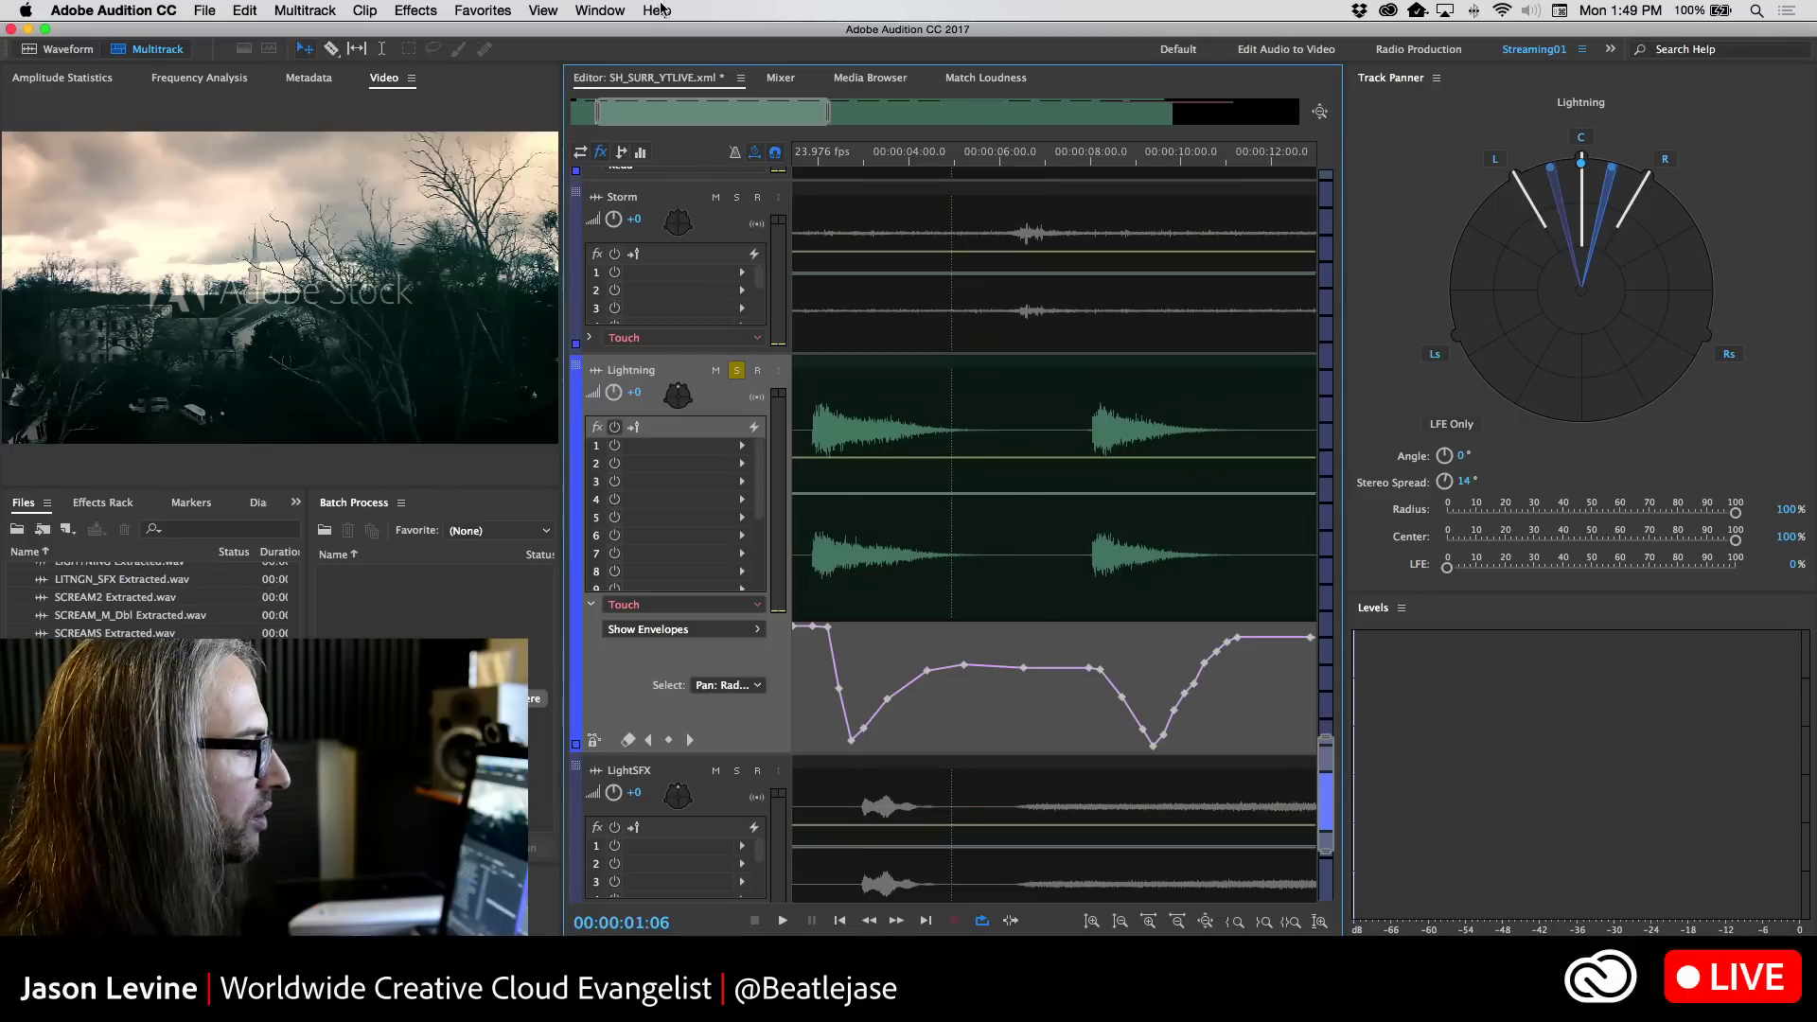
# Set the automation mode of the Lightning and Storm tracks to Read in the Mixer
pyautogui.click(779, 78)
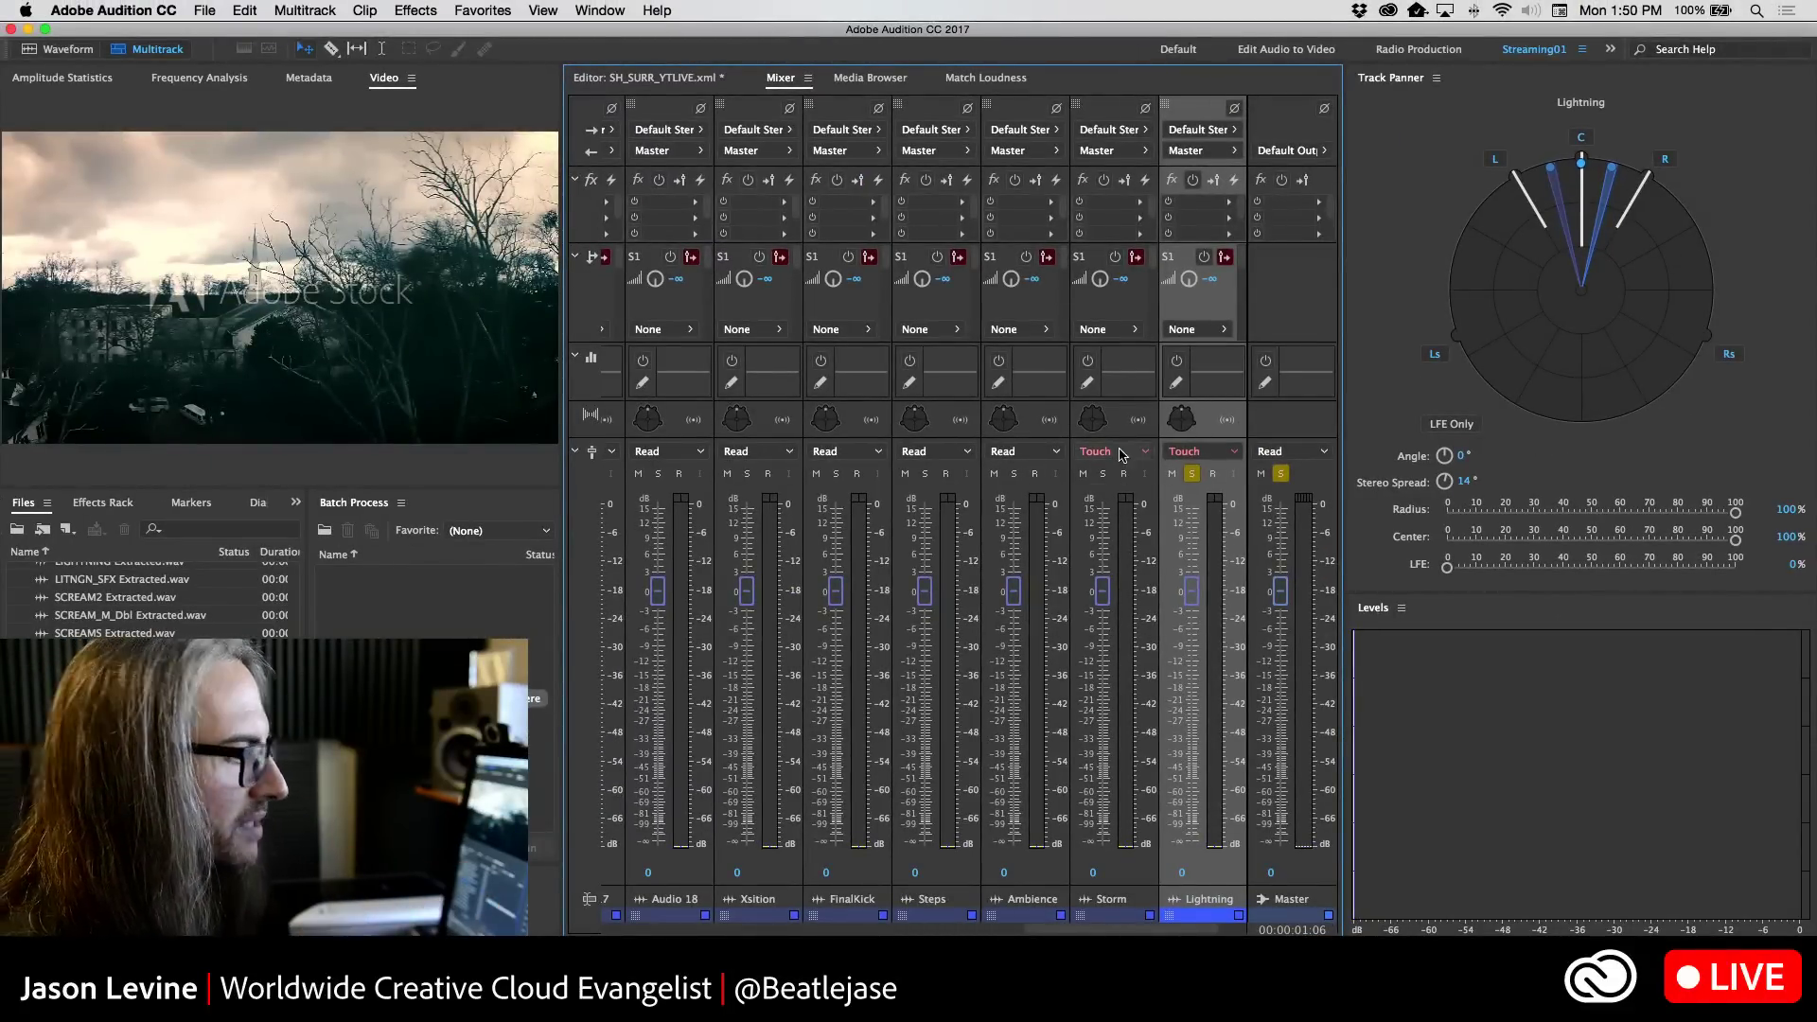
pyautogui.click(1238, 456)
pyautogui.click(1200, 486)
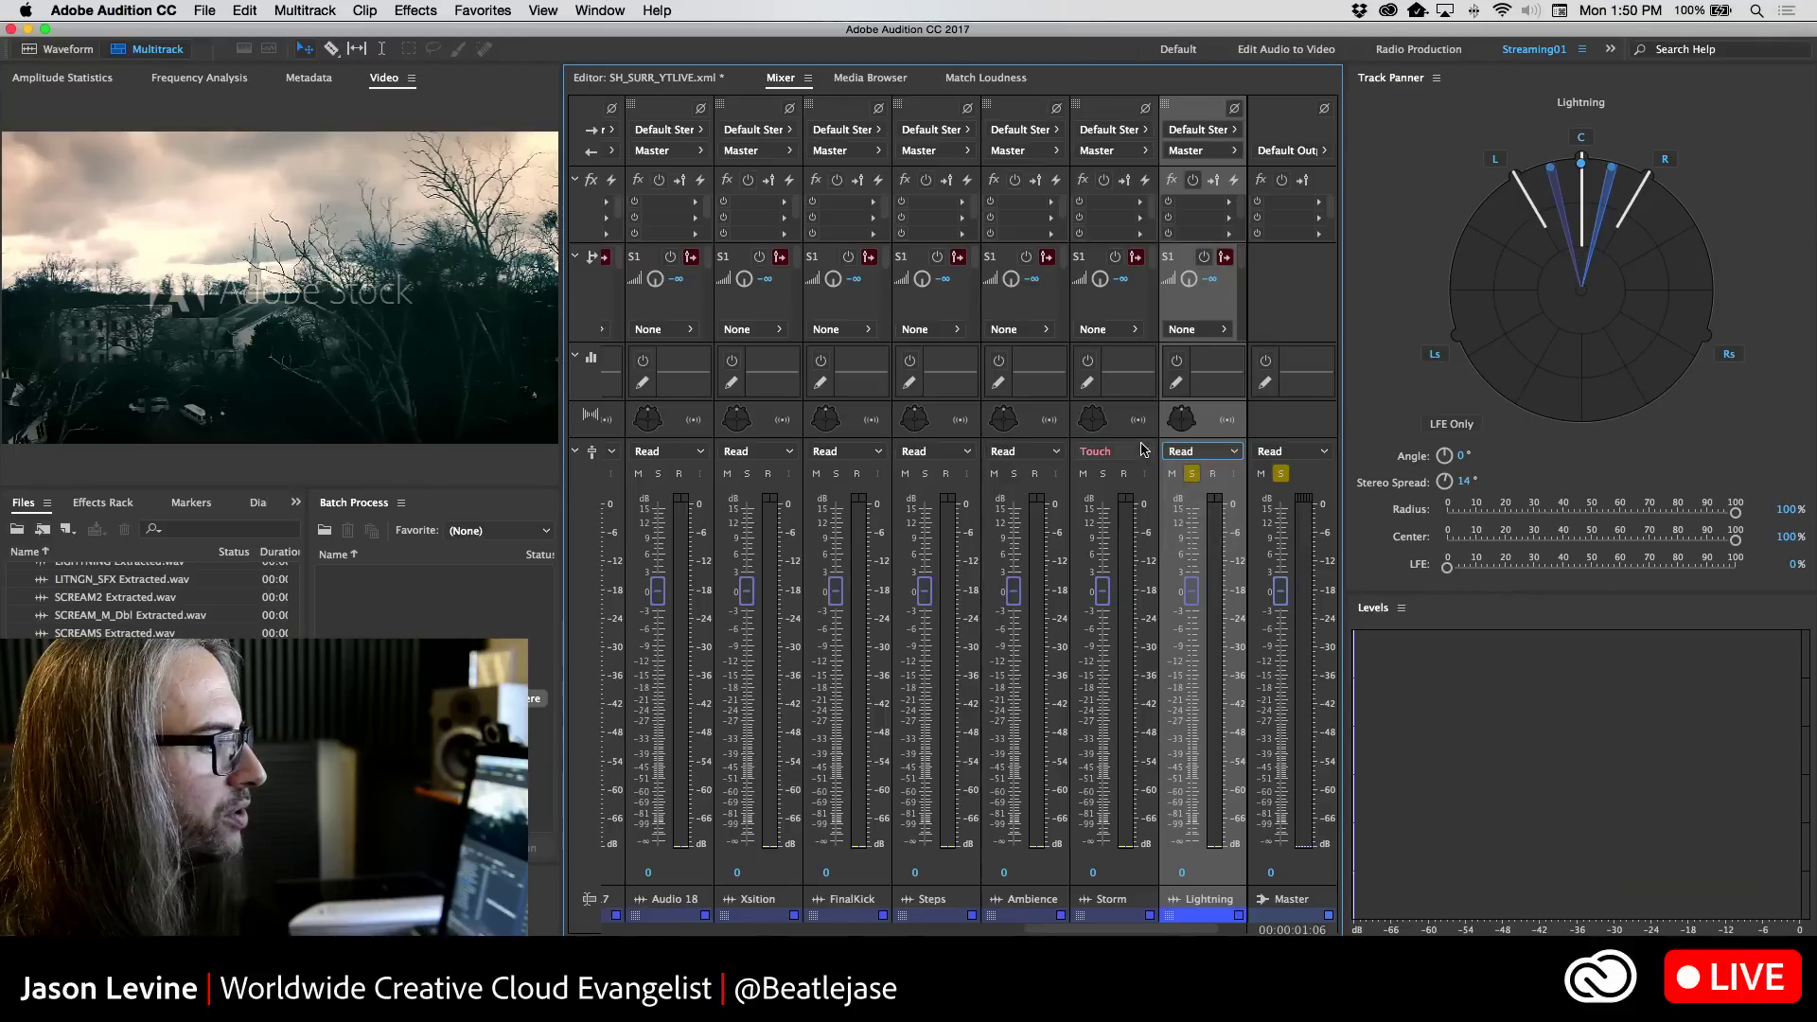
pyautogui.click(1141, 453)
pyautogui.click(1110, 486)
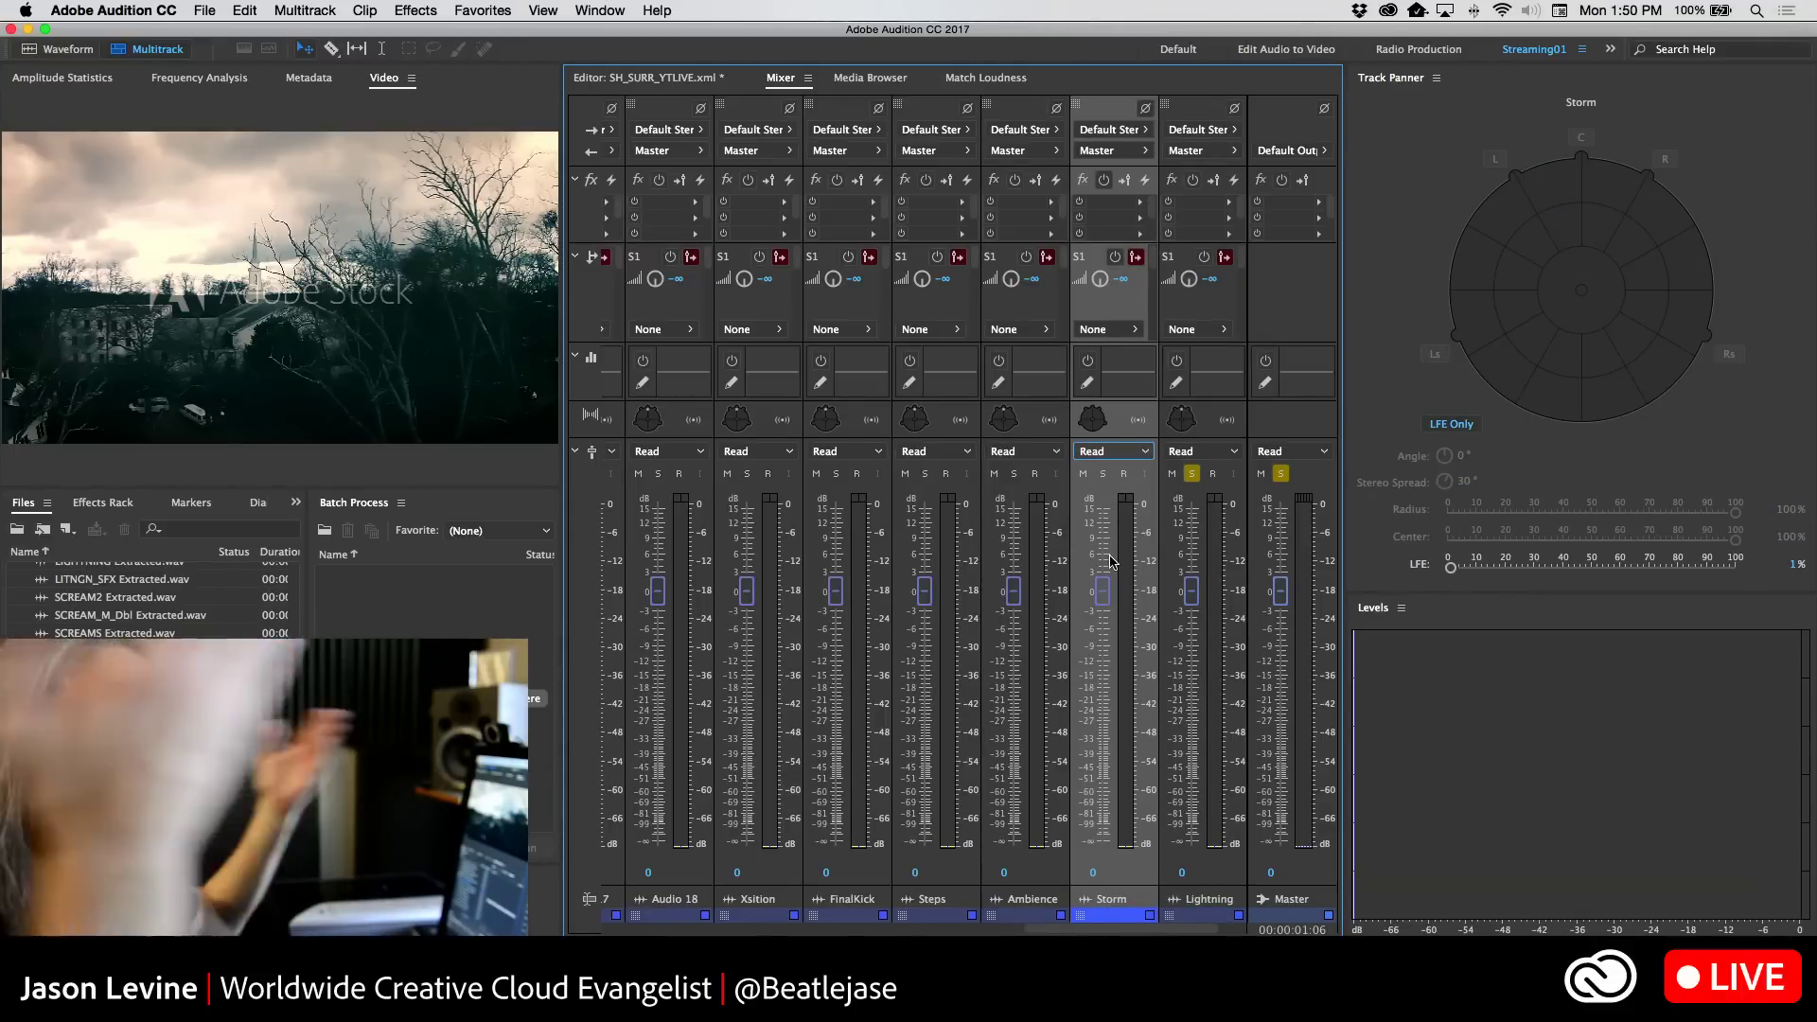
# Turn the Storm track's automation mode Off and return it to Read
pyautogui.click(1131, 453)
pyautogui.click(1128, 469)
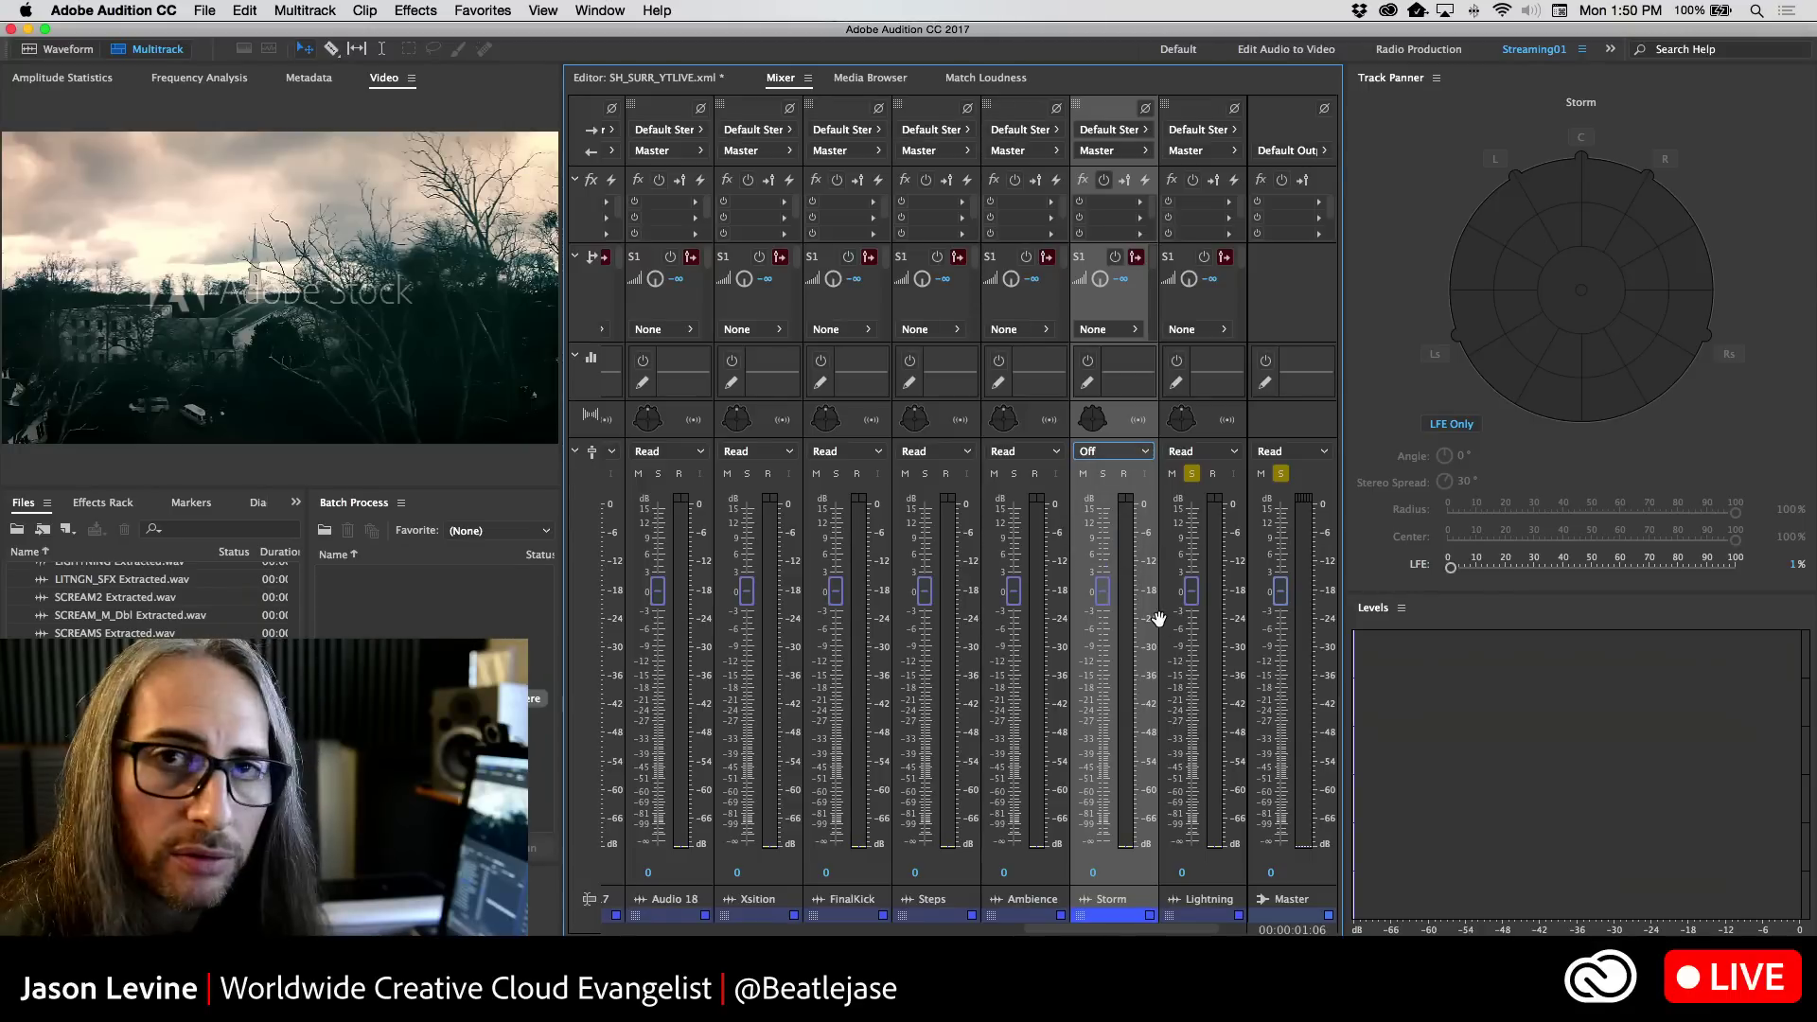
pyautogui.click(1131, 454)
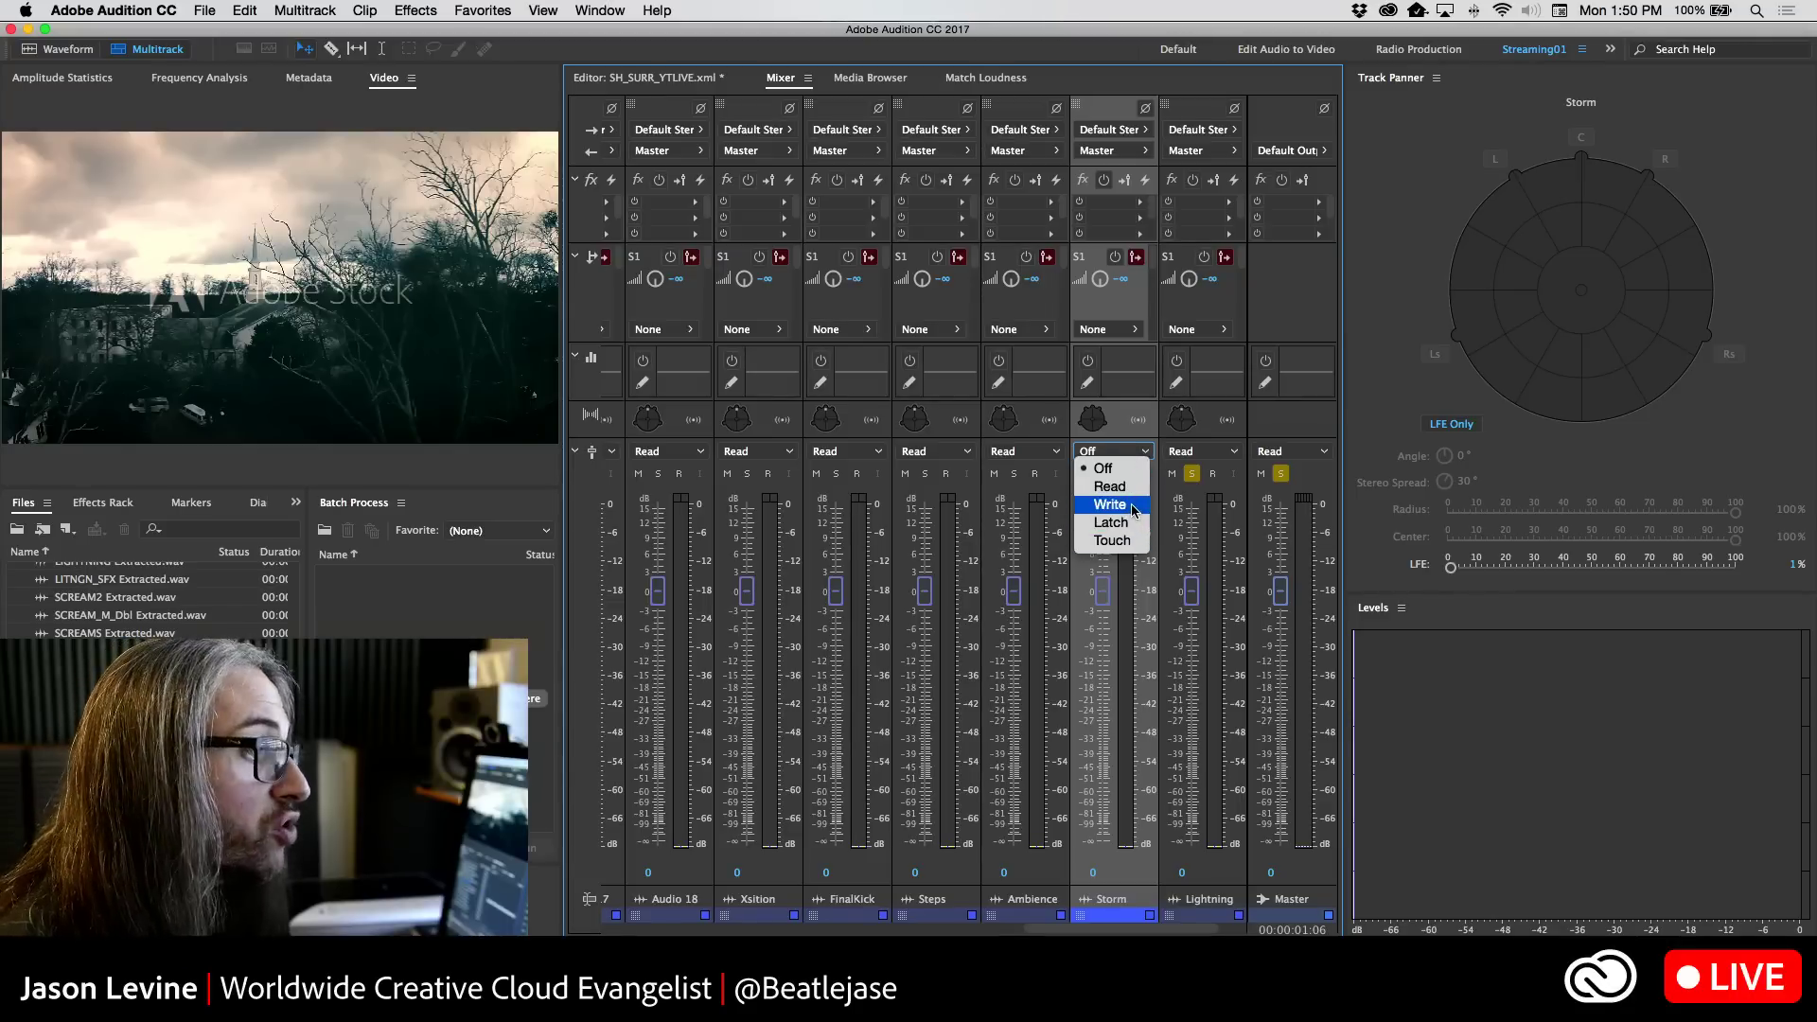
pyautogui.click(1110, 486)
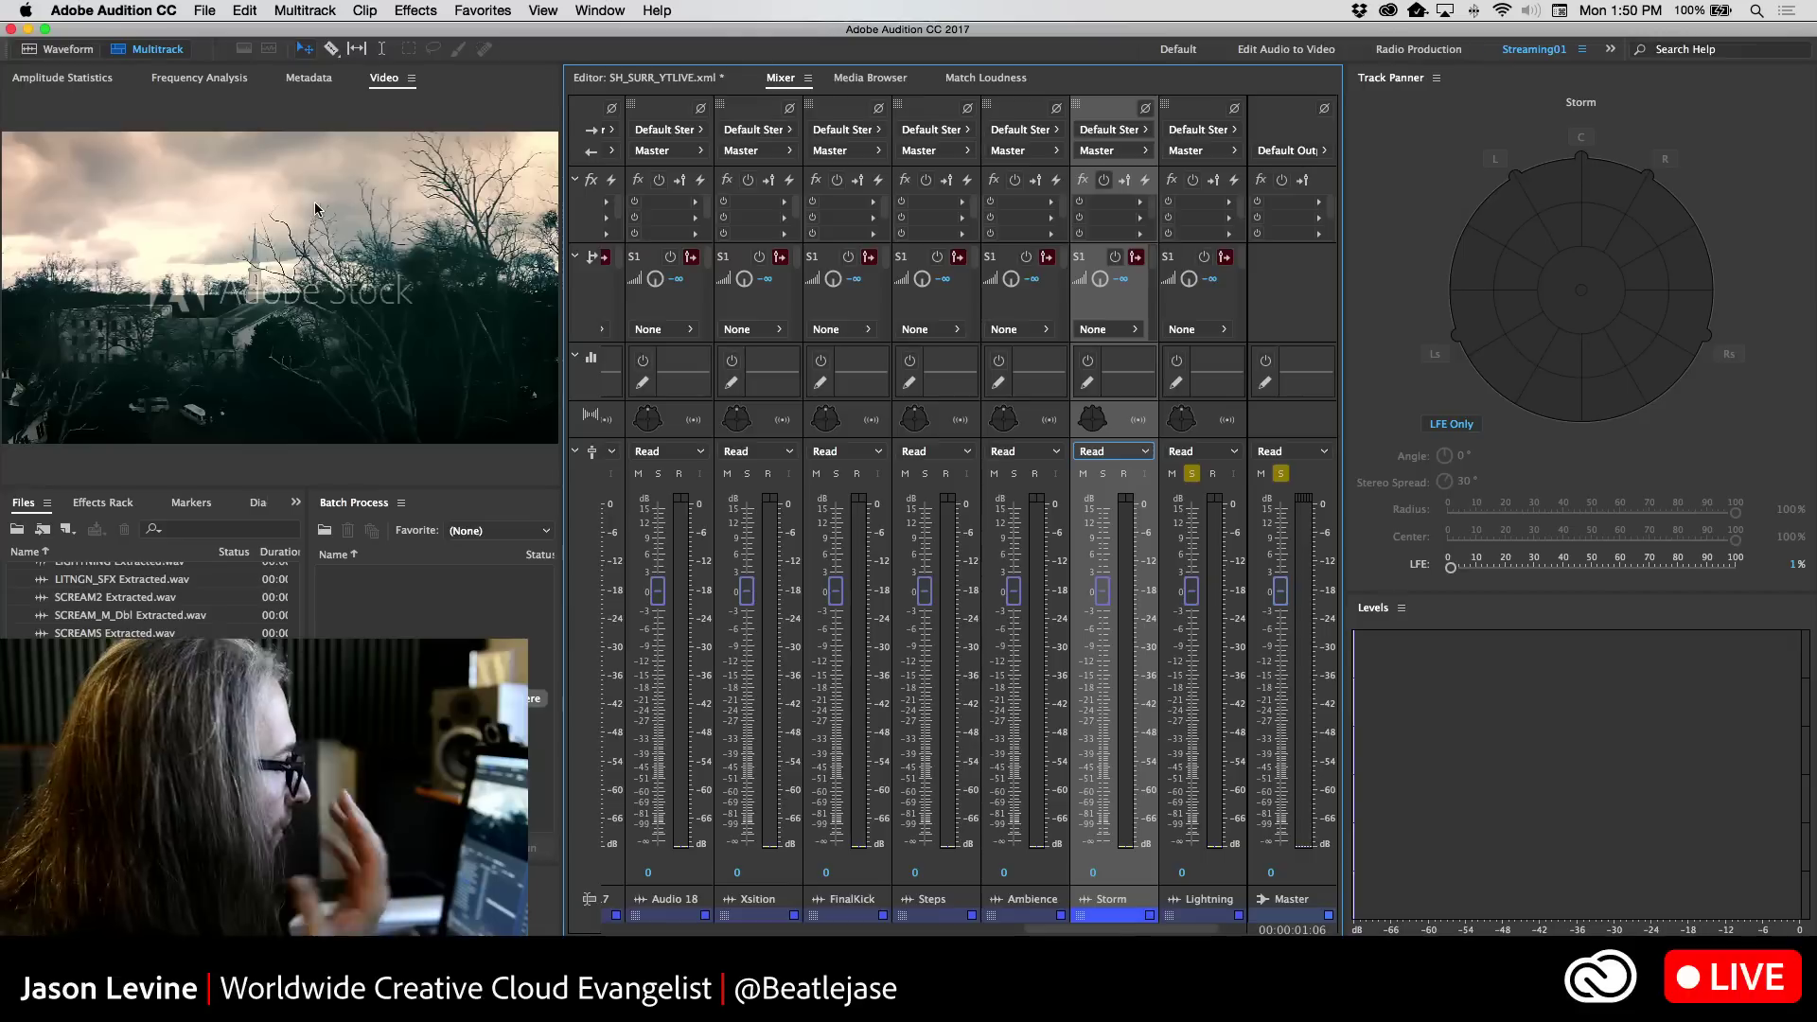
# Configure an export to Adobe Premiere Pro that mixes the session down to a 5.1 file, and dismiss it without exporting
pyautogui.click(198, 9)
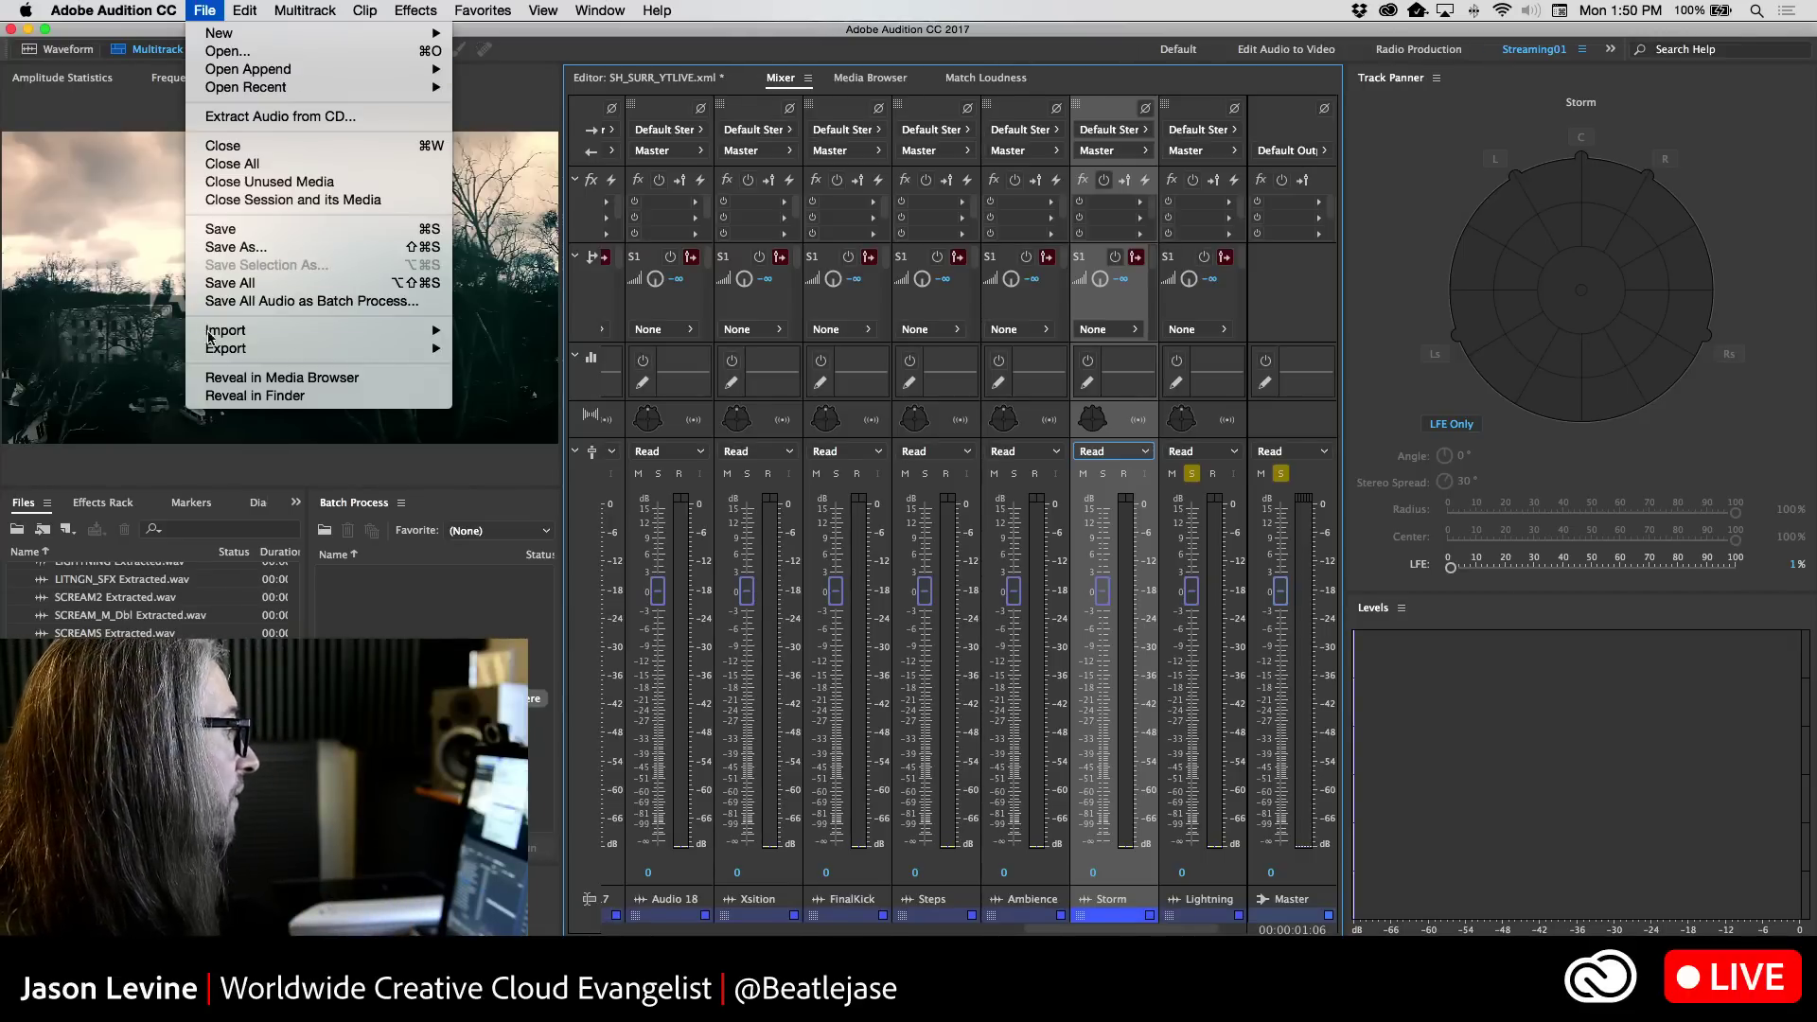
pyautogui.moveTo(225, 349)
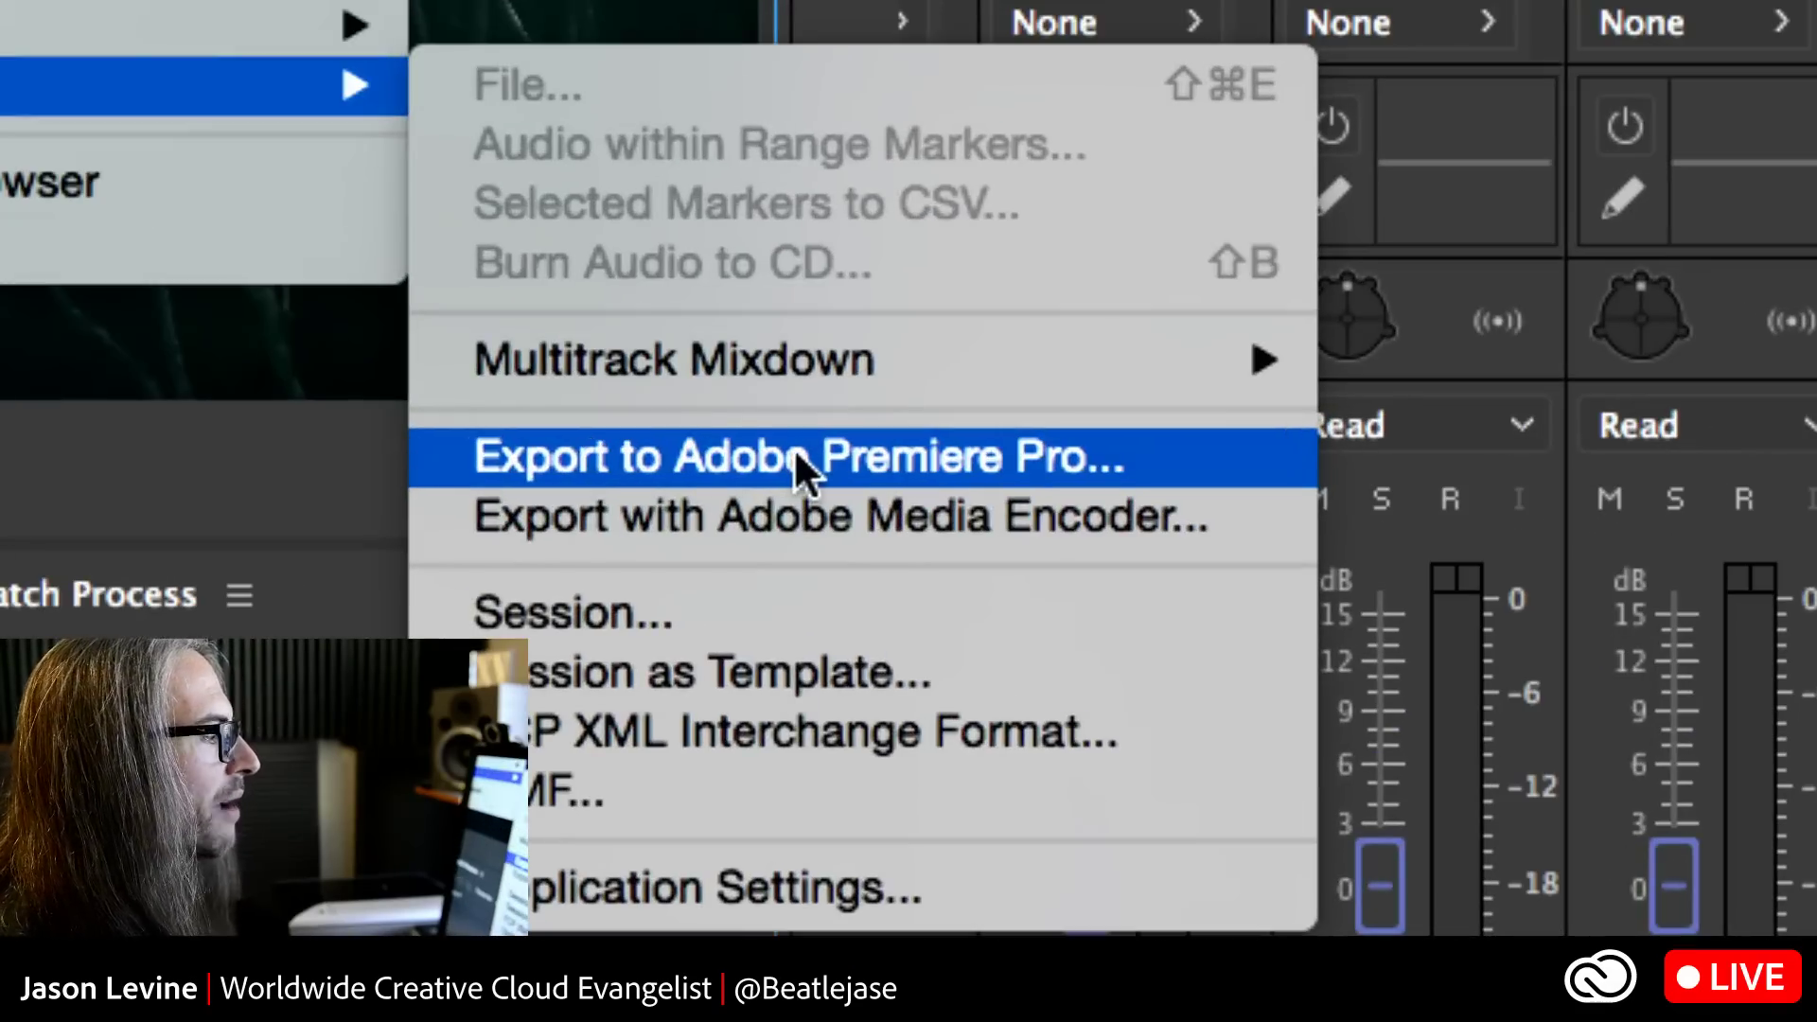
pyautogui.click(793, 447)
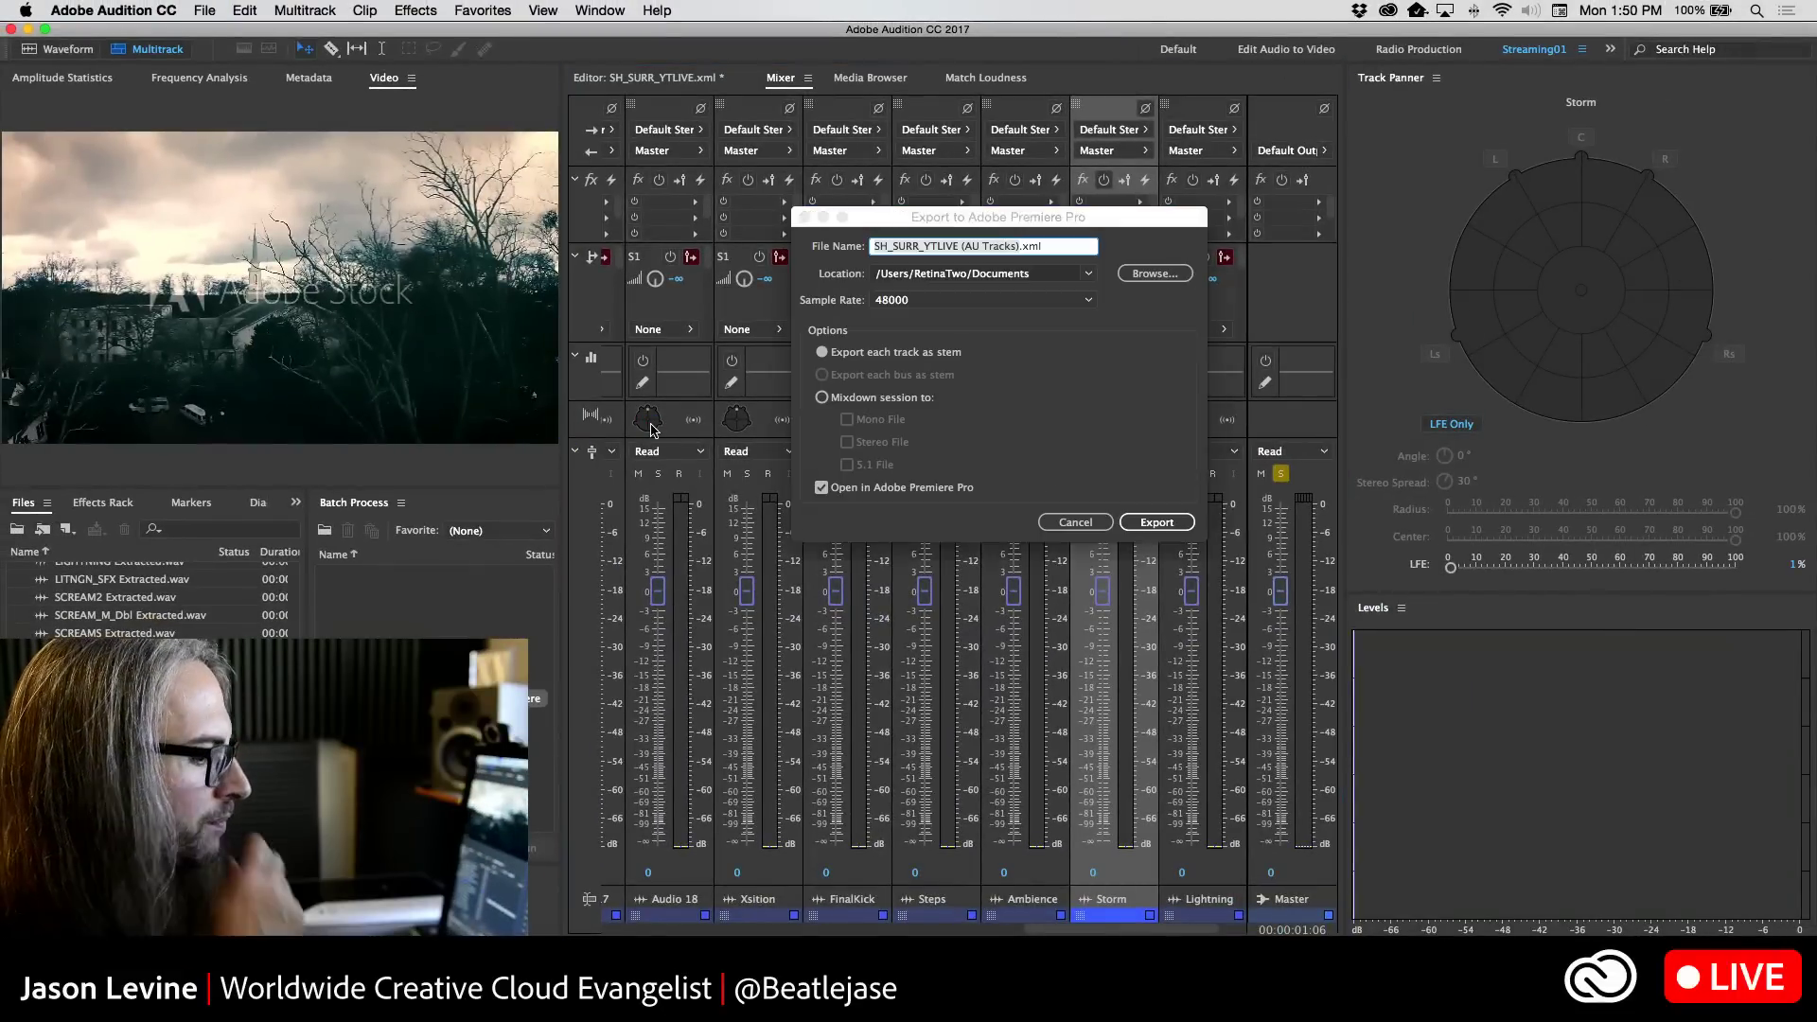
pyautogui.click(822, 399)
pyautogui.click(848, 466)
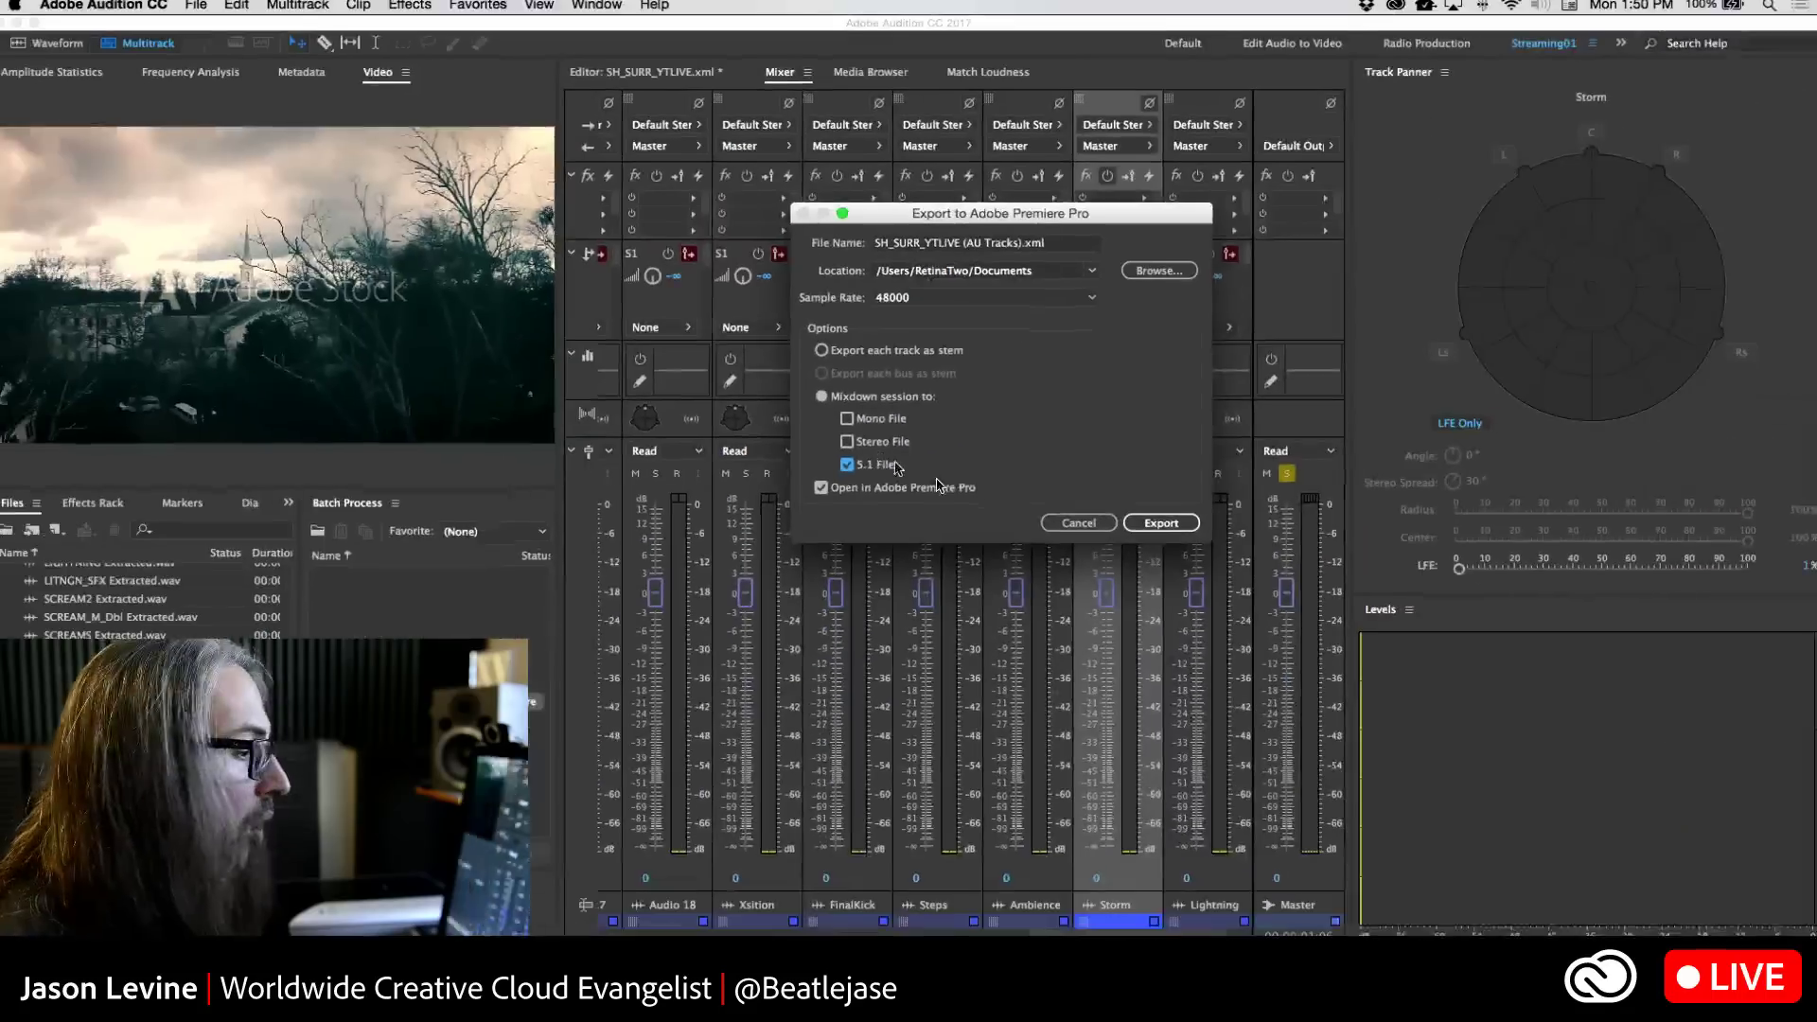
pyautogui.click(1476, 631)
# Set up a Media Encoder export in H.264 Blu-ray format and inspect its track-to-channel routing without changing it
pyautogui.click(201, 10)
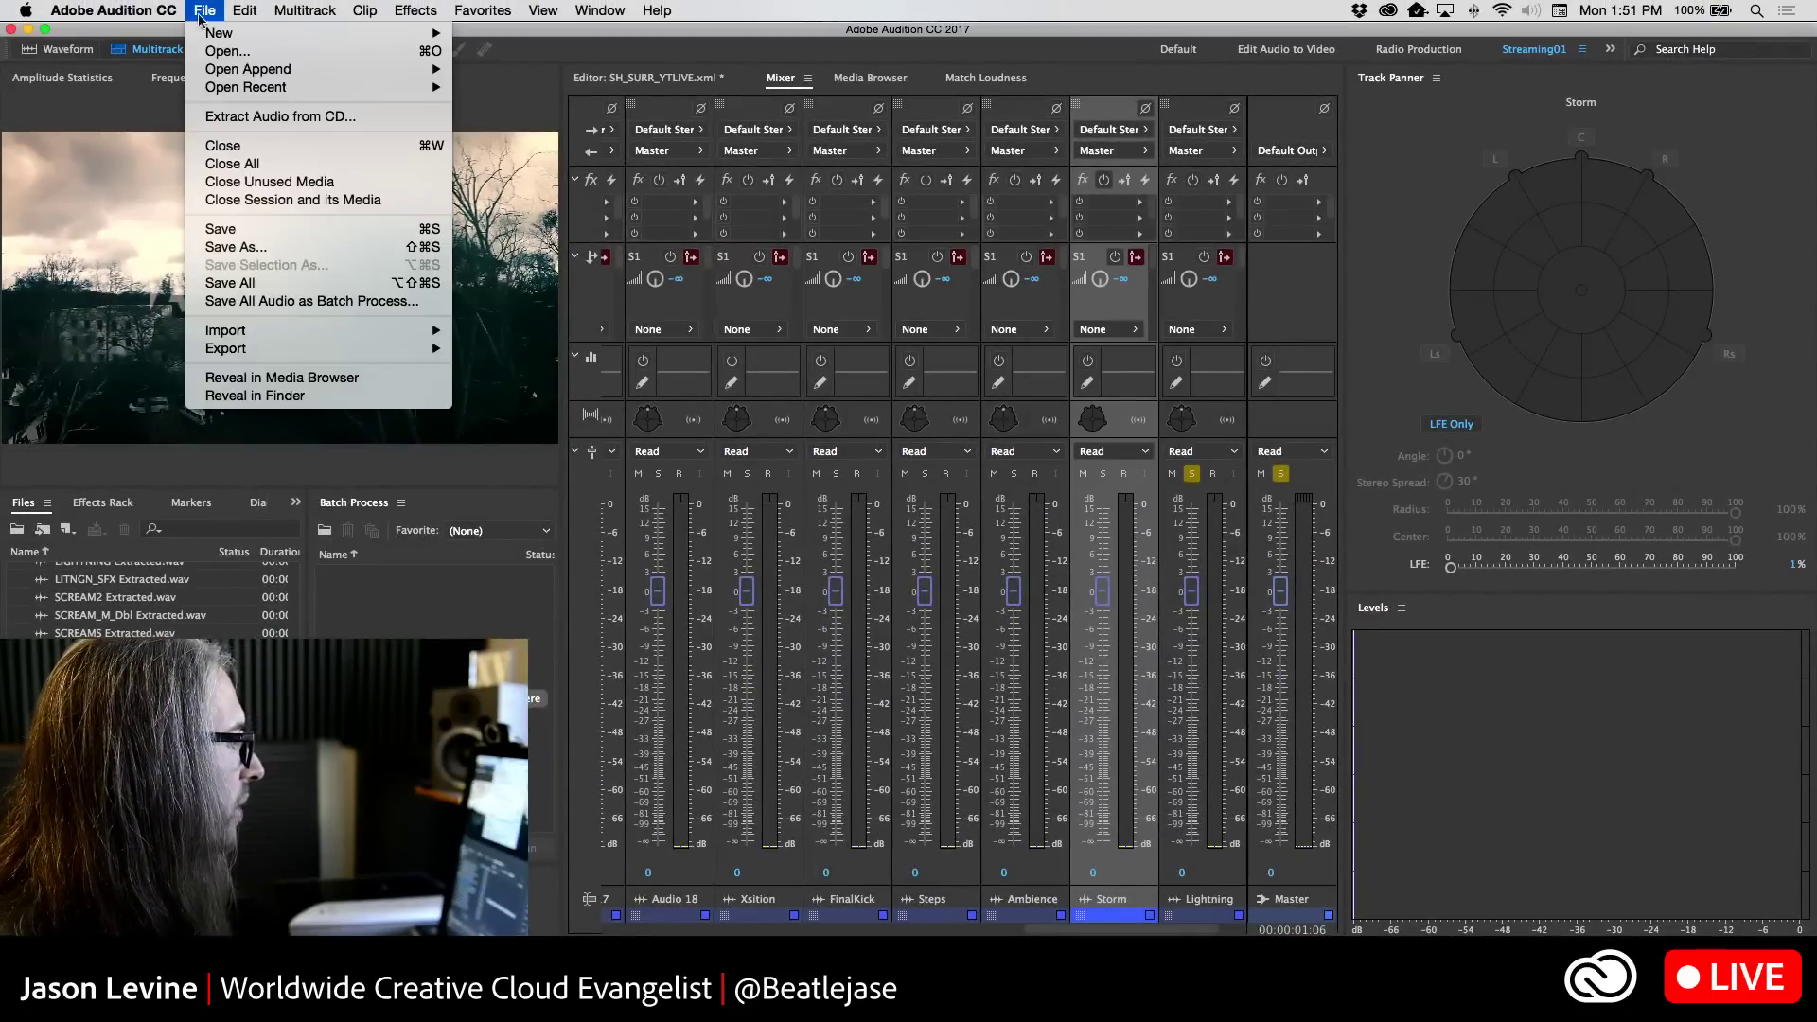
pyautogui.moveTo(347, 360)
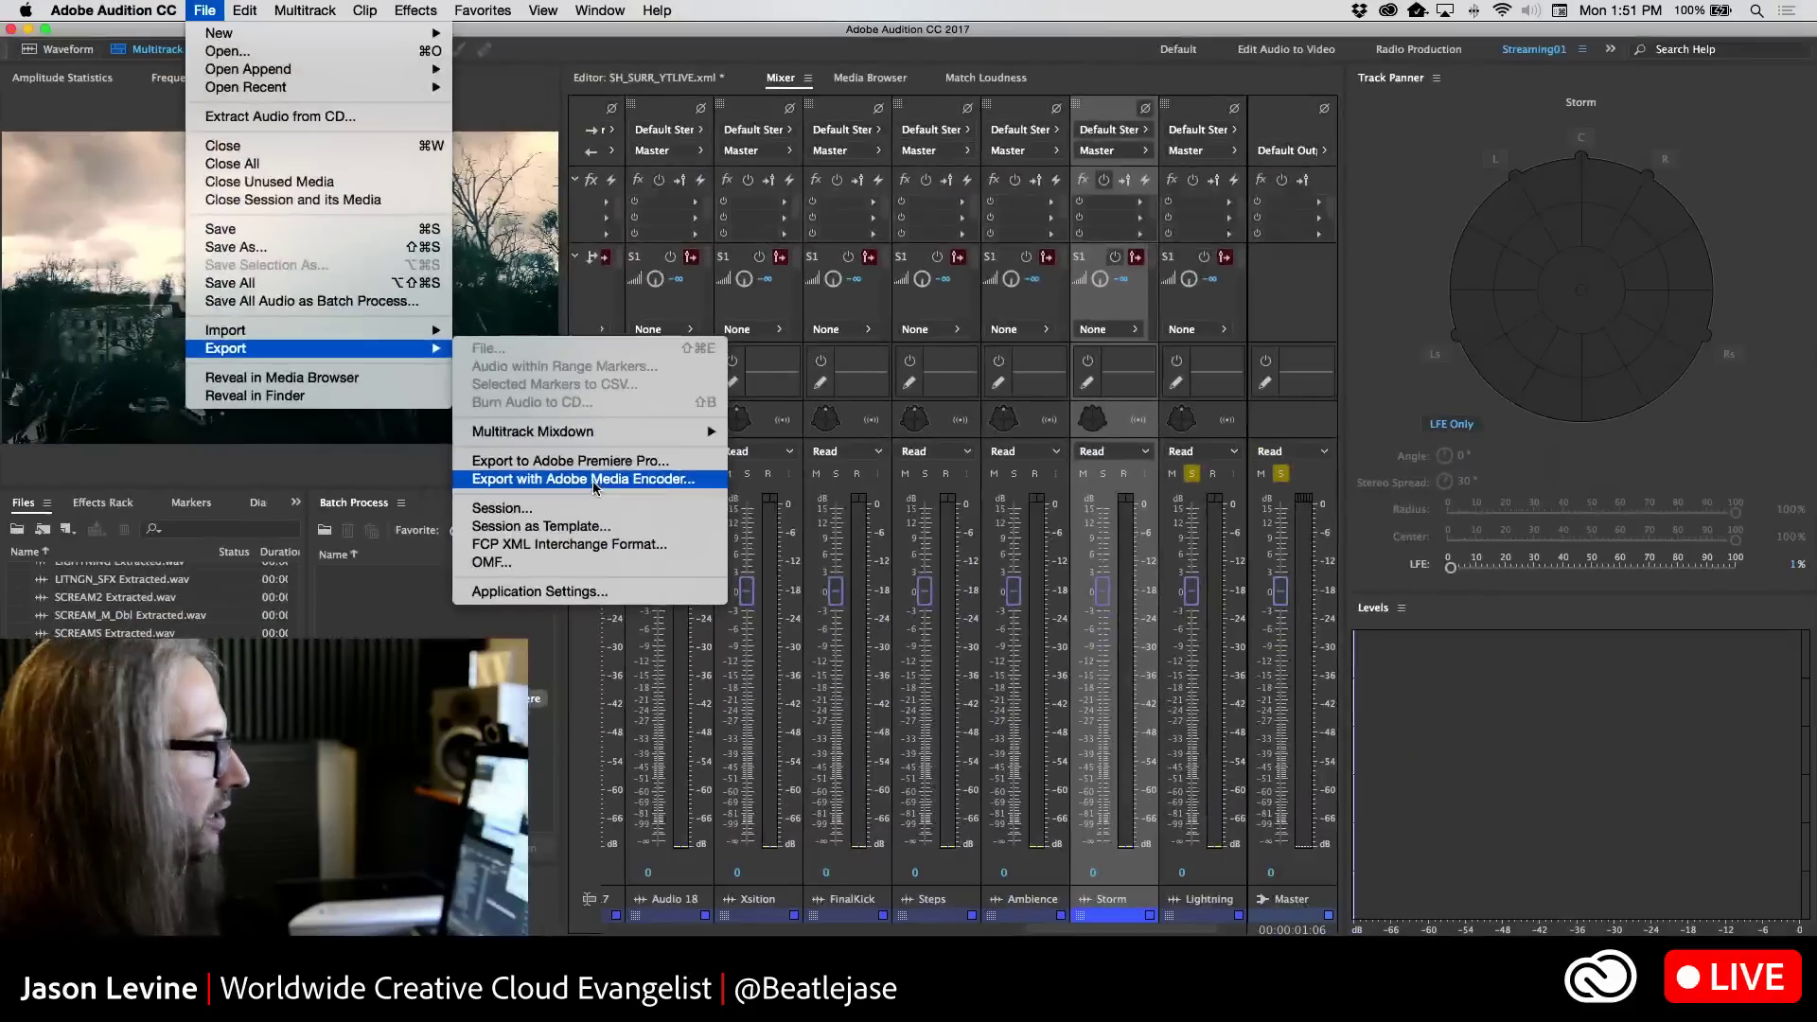
pyautogui.click(594, 480)
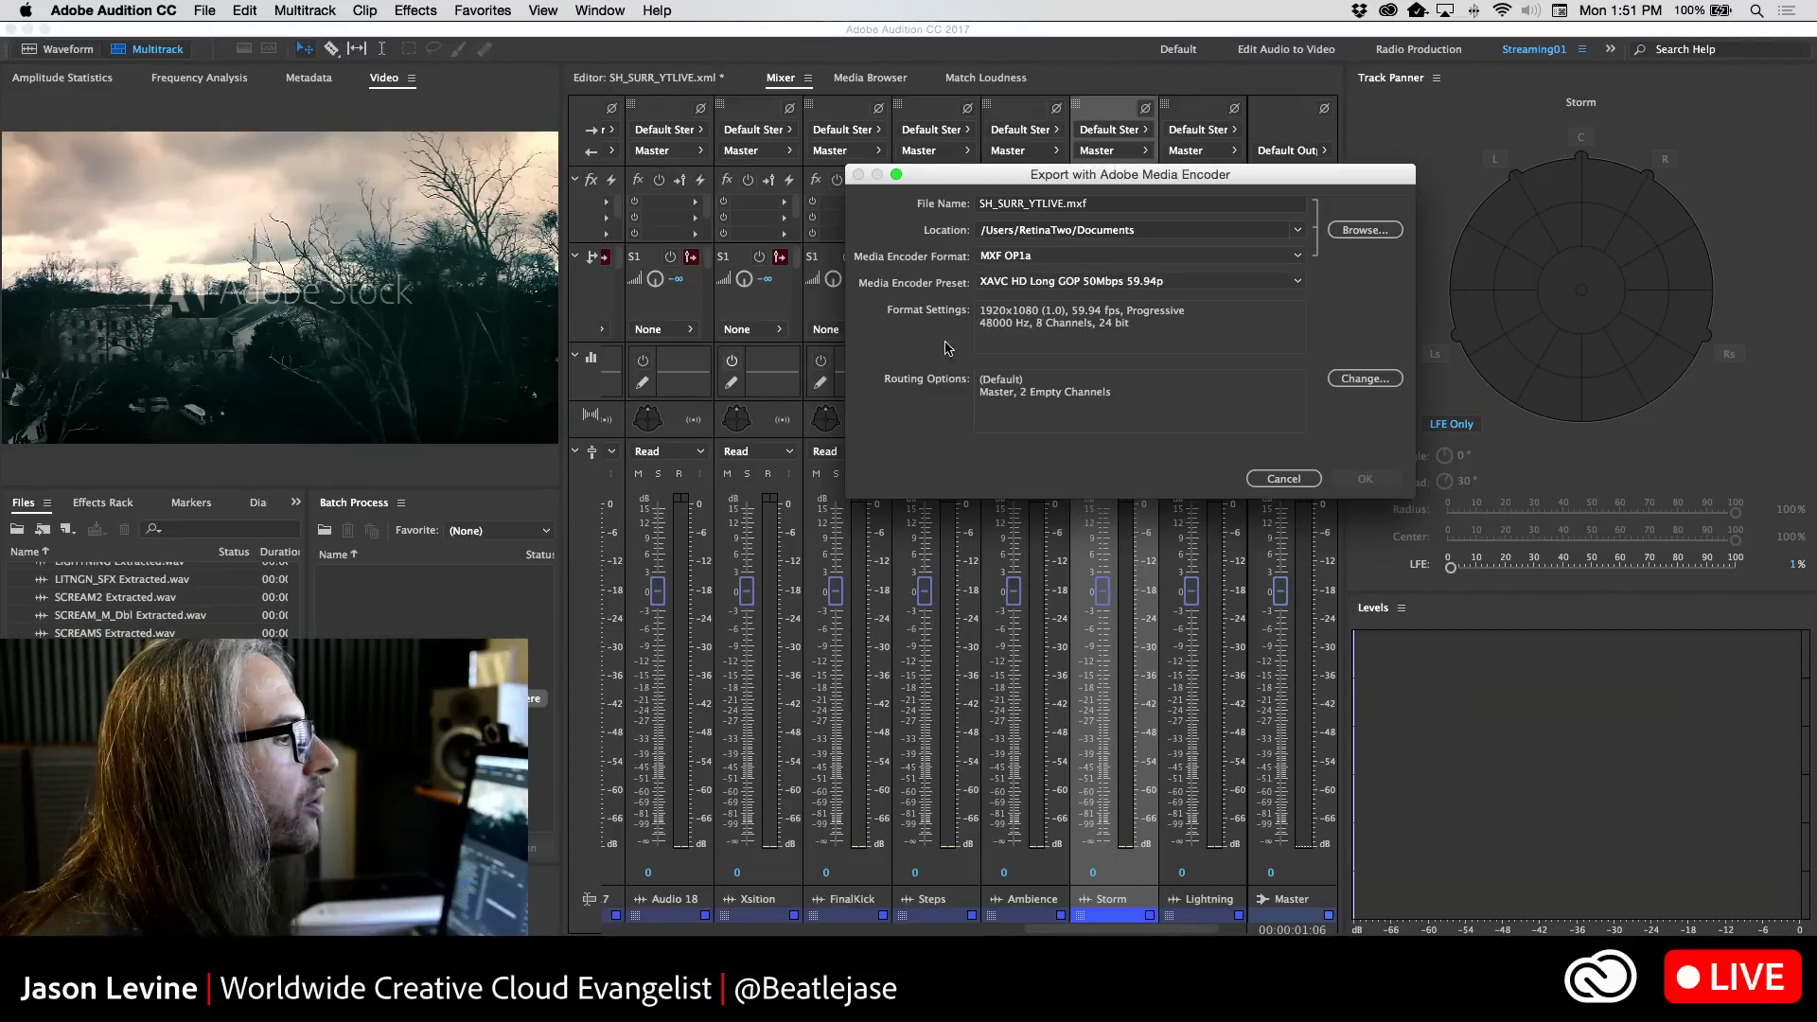
pyautogui.click(1294, 257)
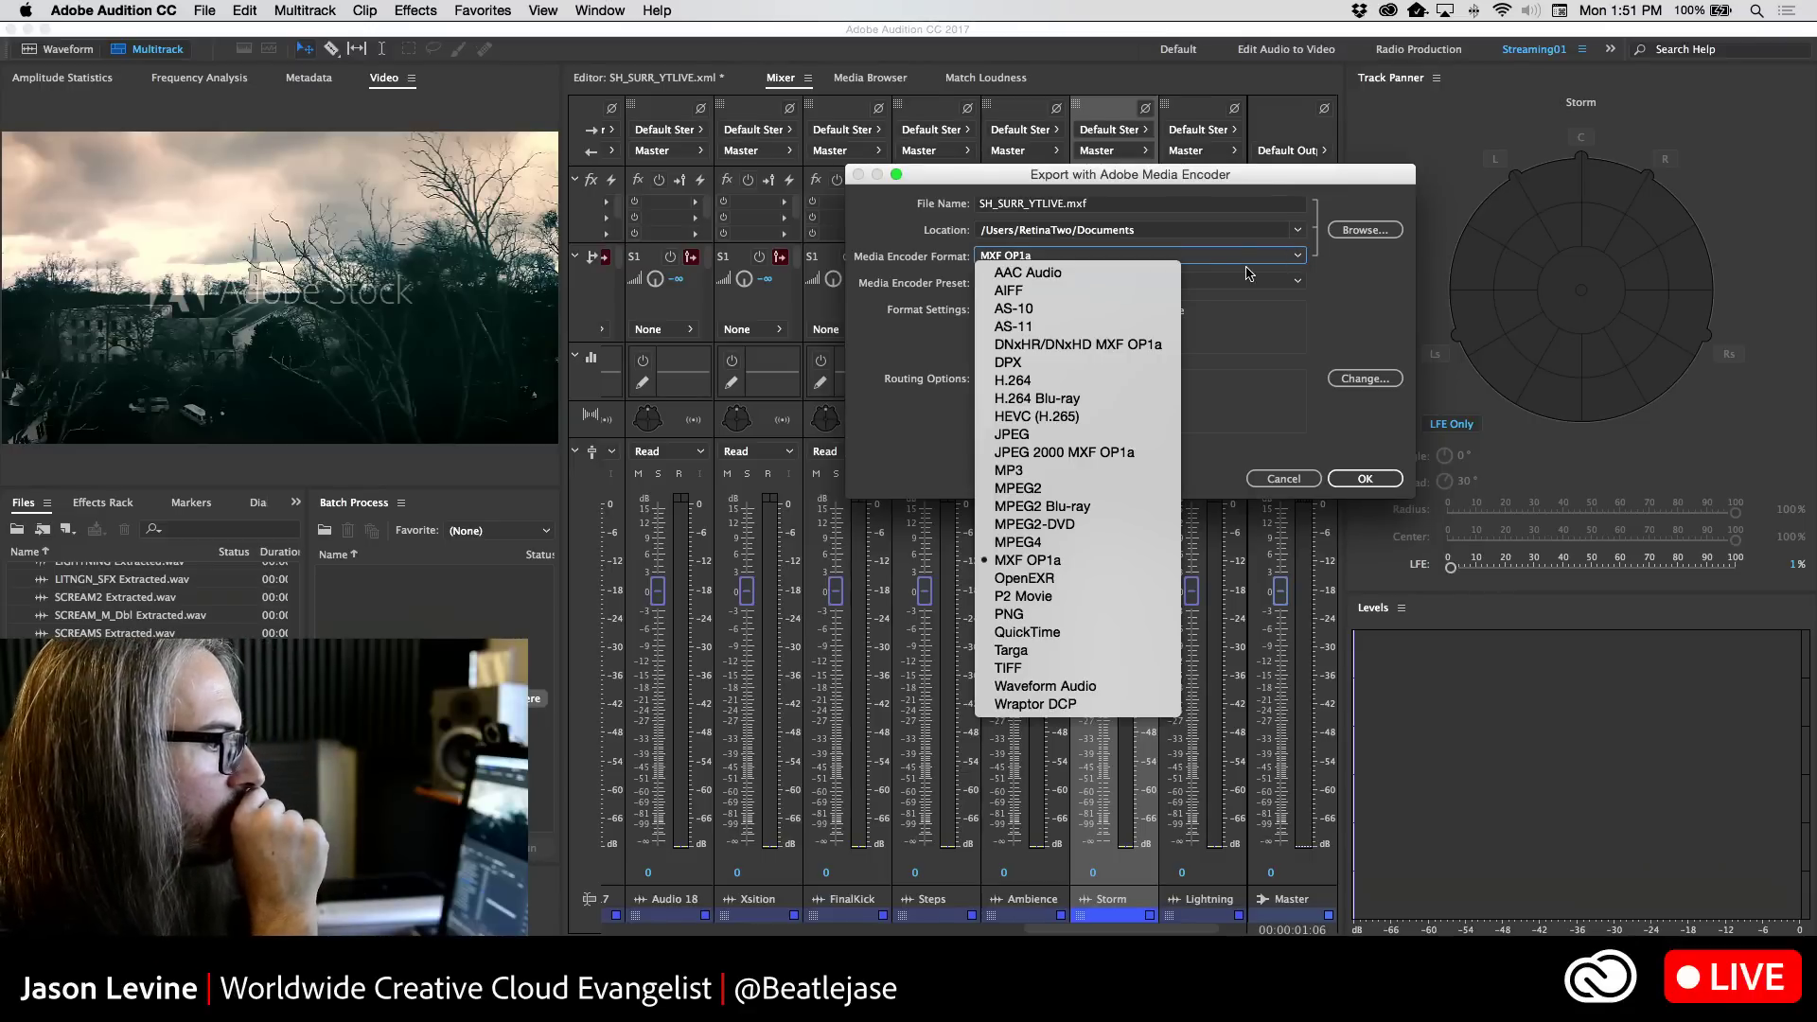
pyautogui.click(1108, 397)
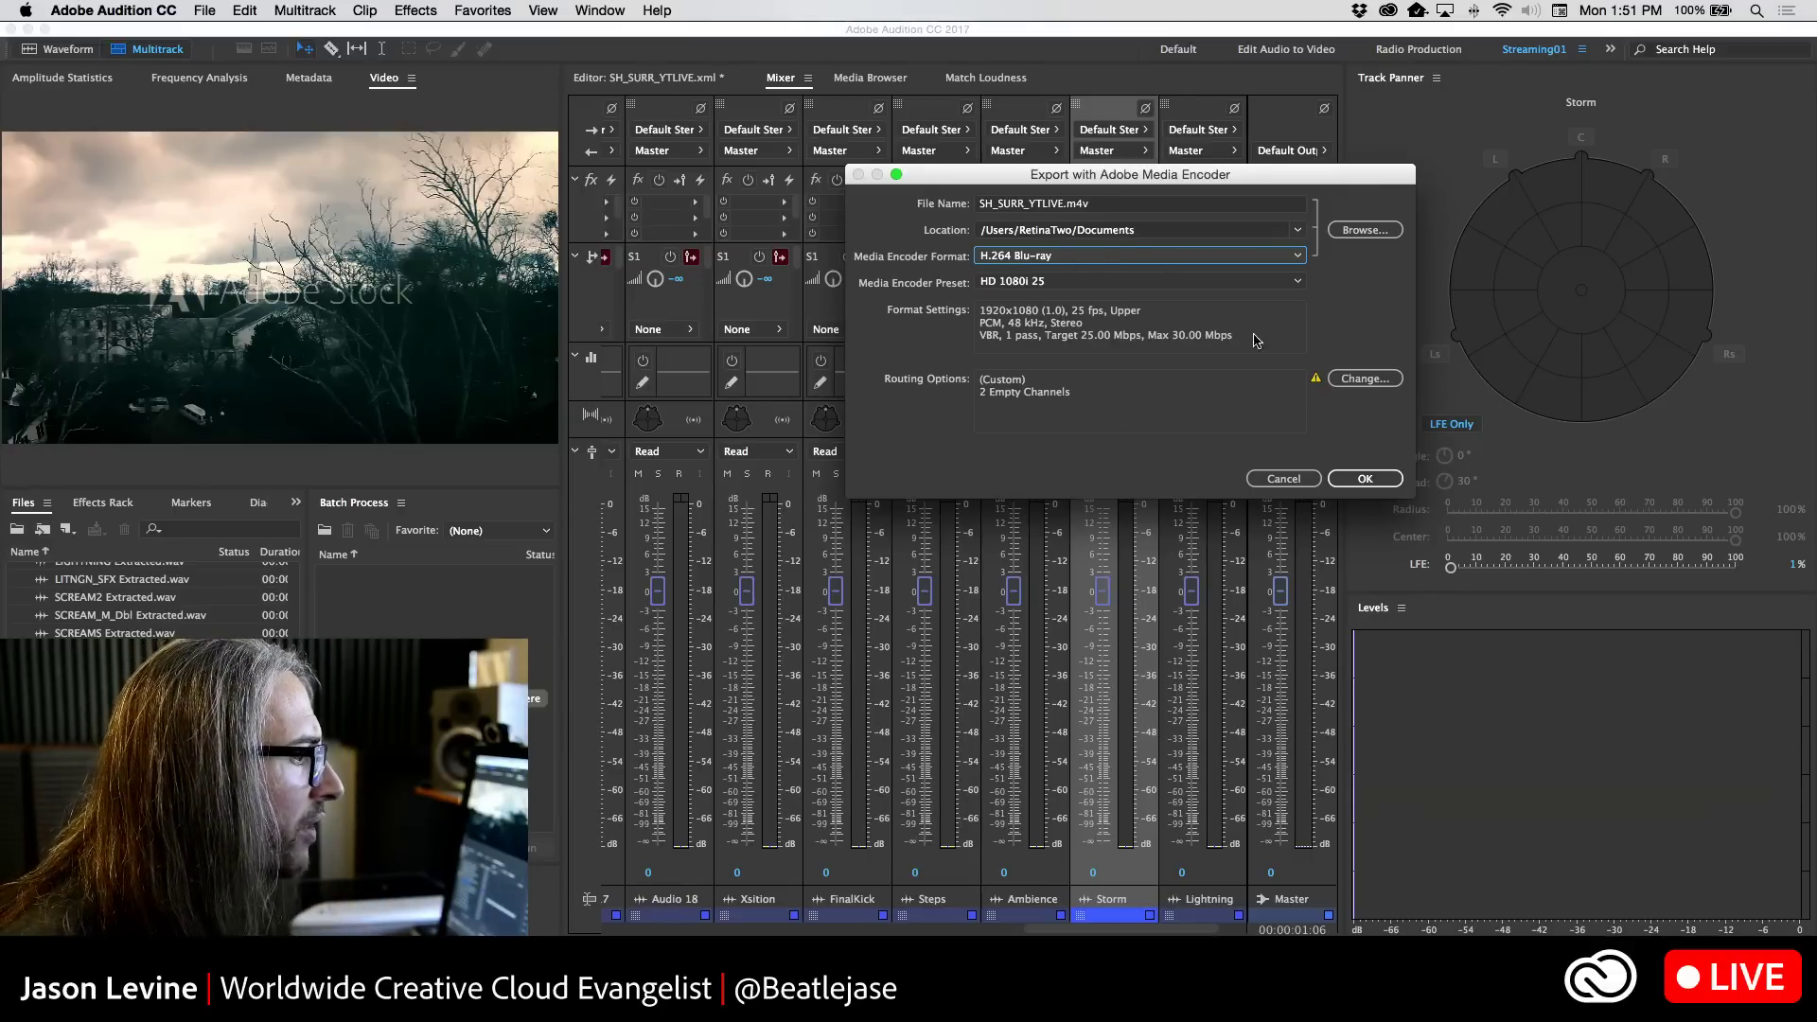
pyautogui.click(1372, 378)
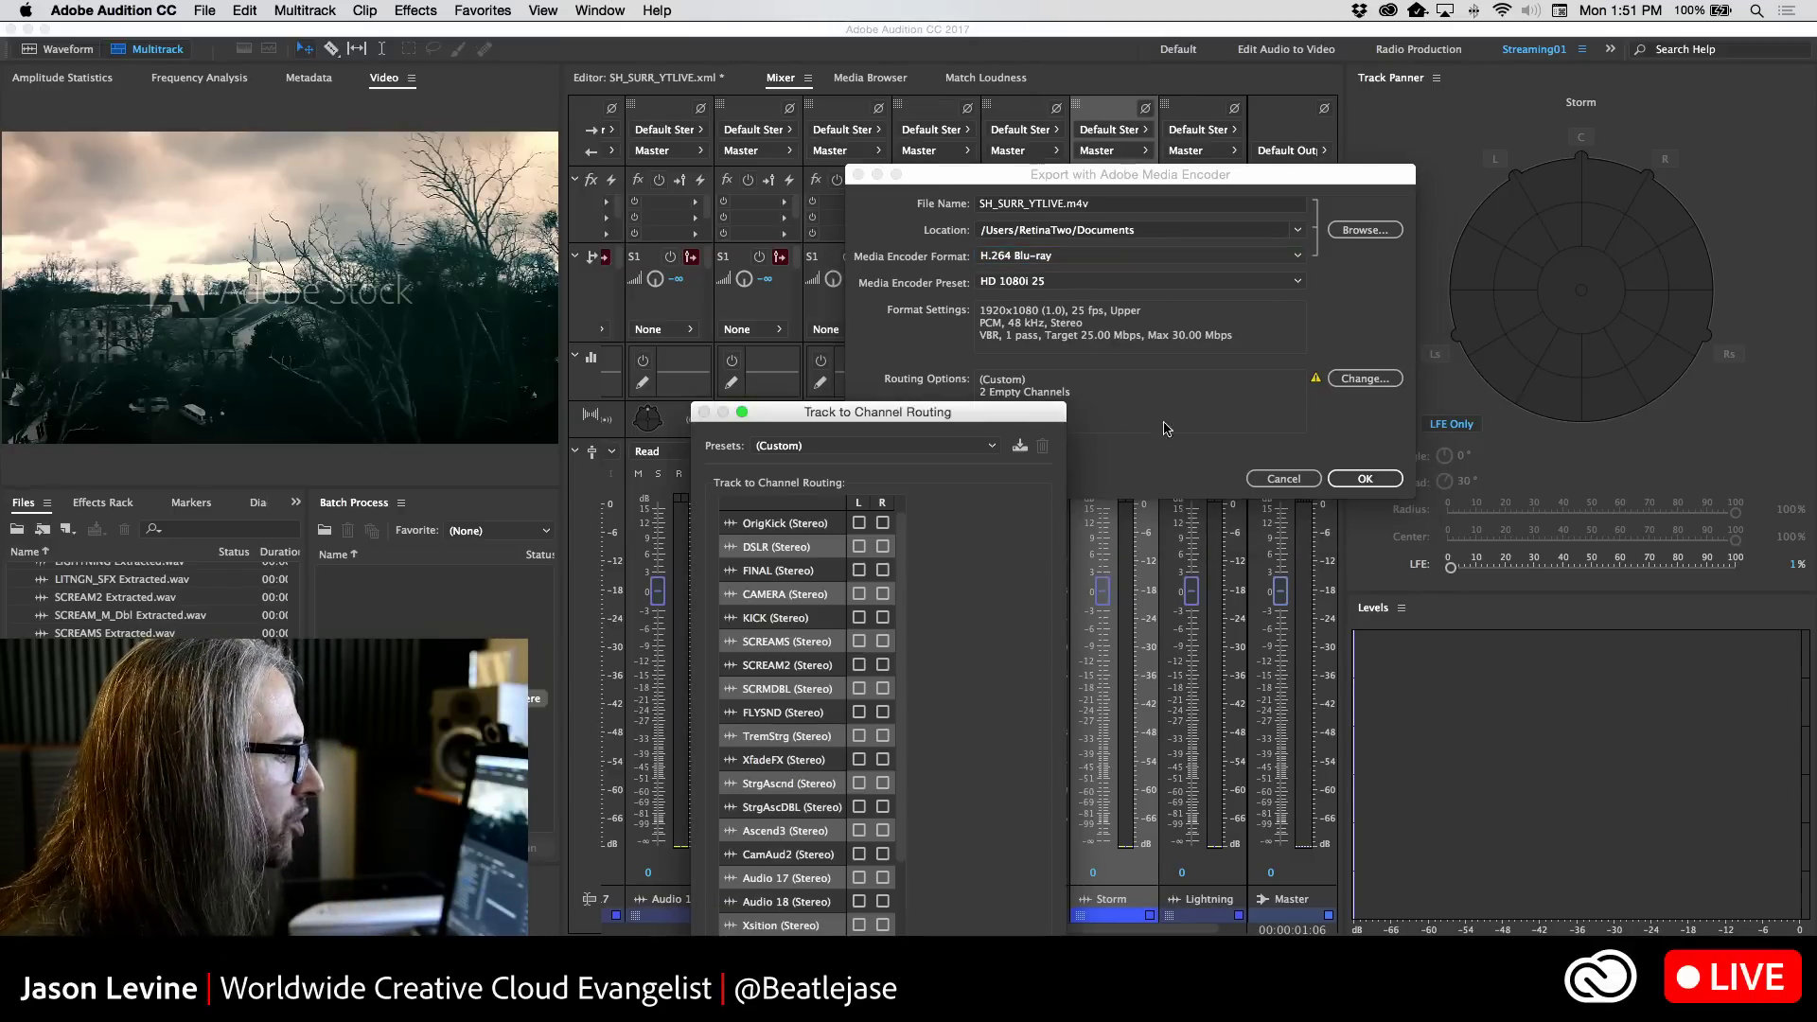
pyautogui.moveTo(802, 428); pyautogui.dragTo(864, 214)
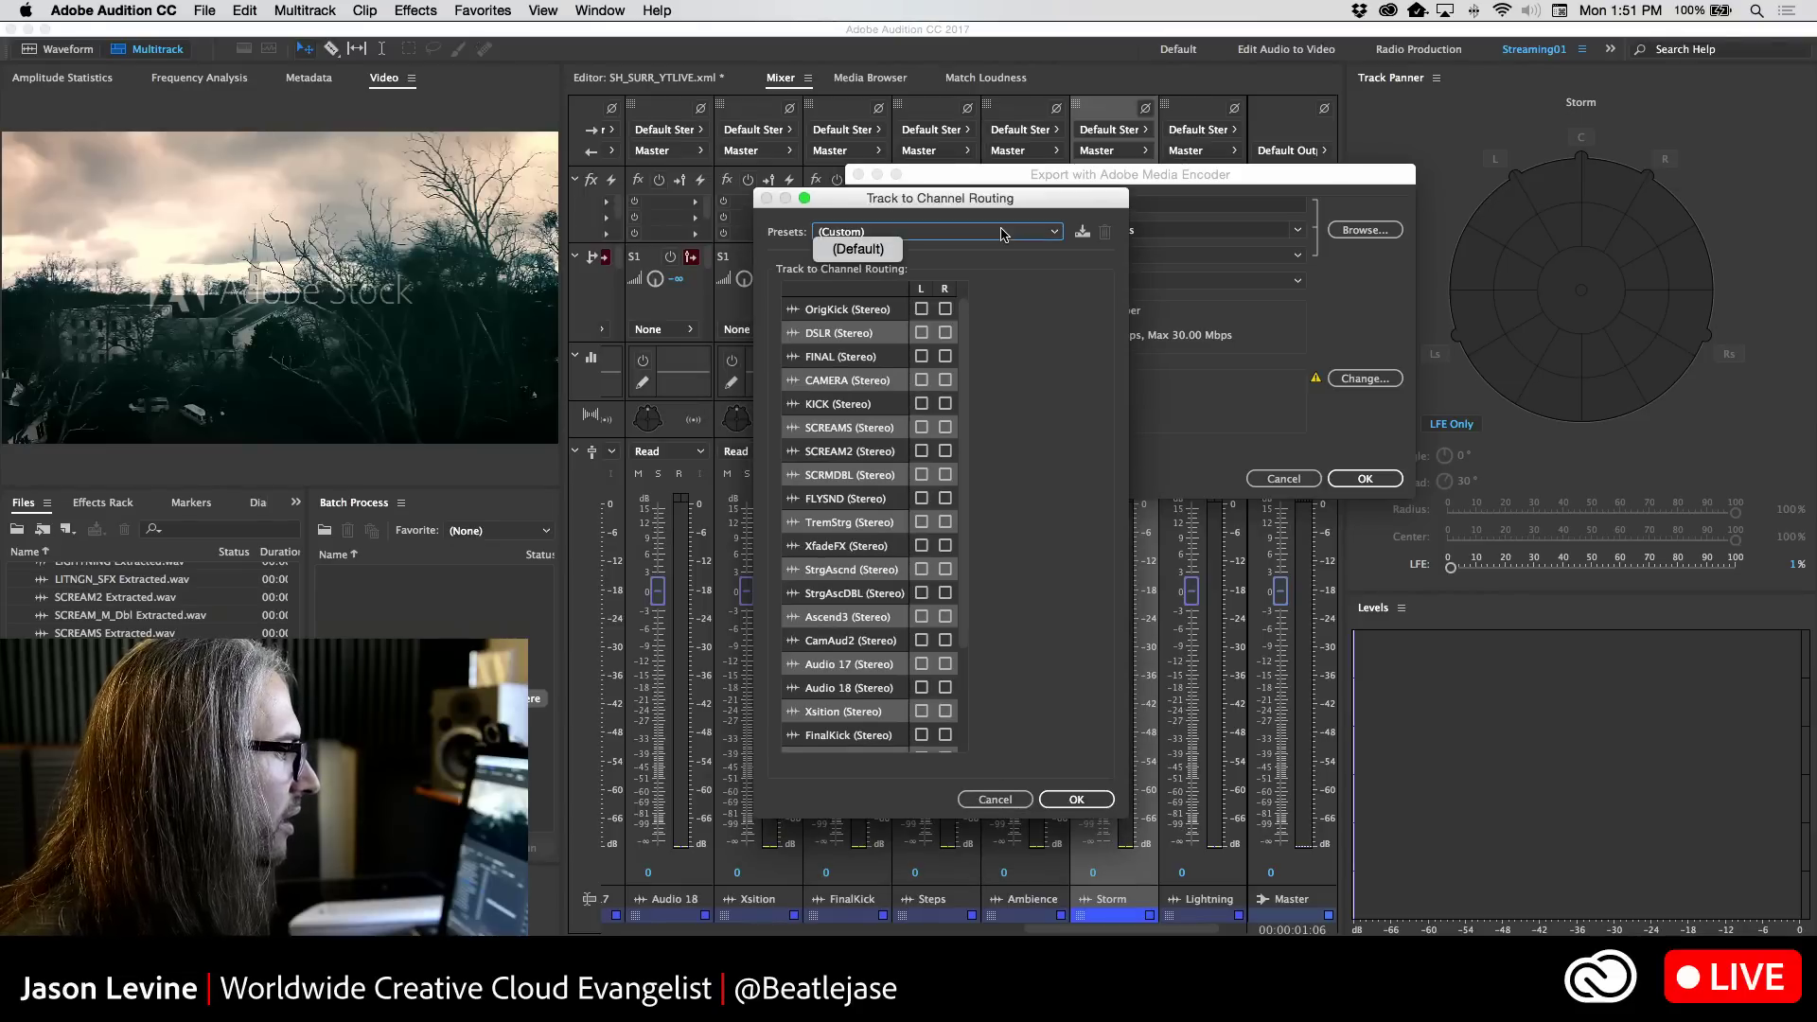
pyautogui.click(1009, 803)
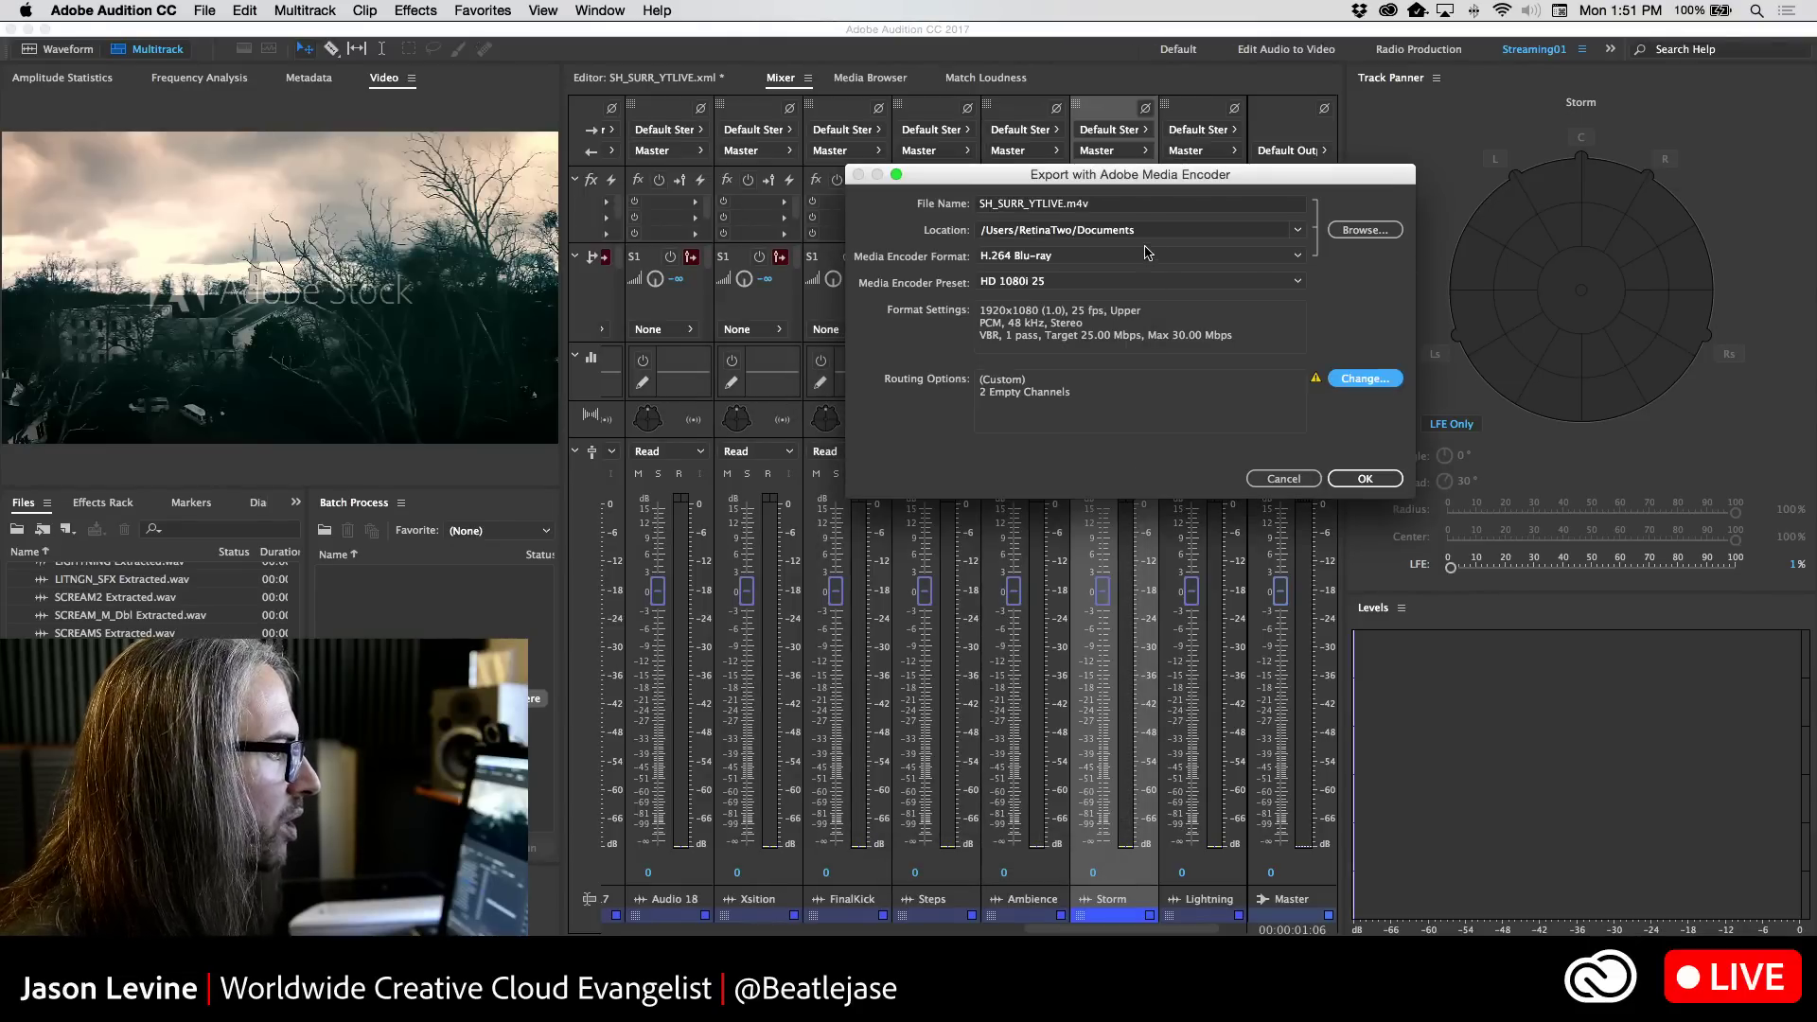
# Switch the Media Encoder export format to MXF OP1a, review its presets and cancel the export
pyautogui.click(1147, 254)
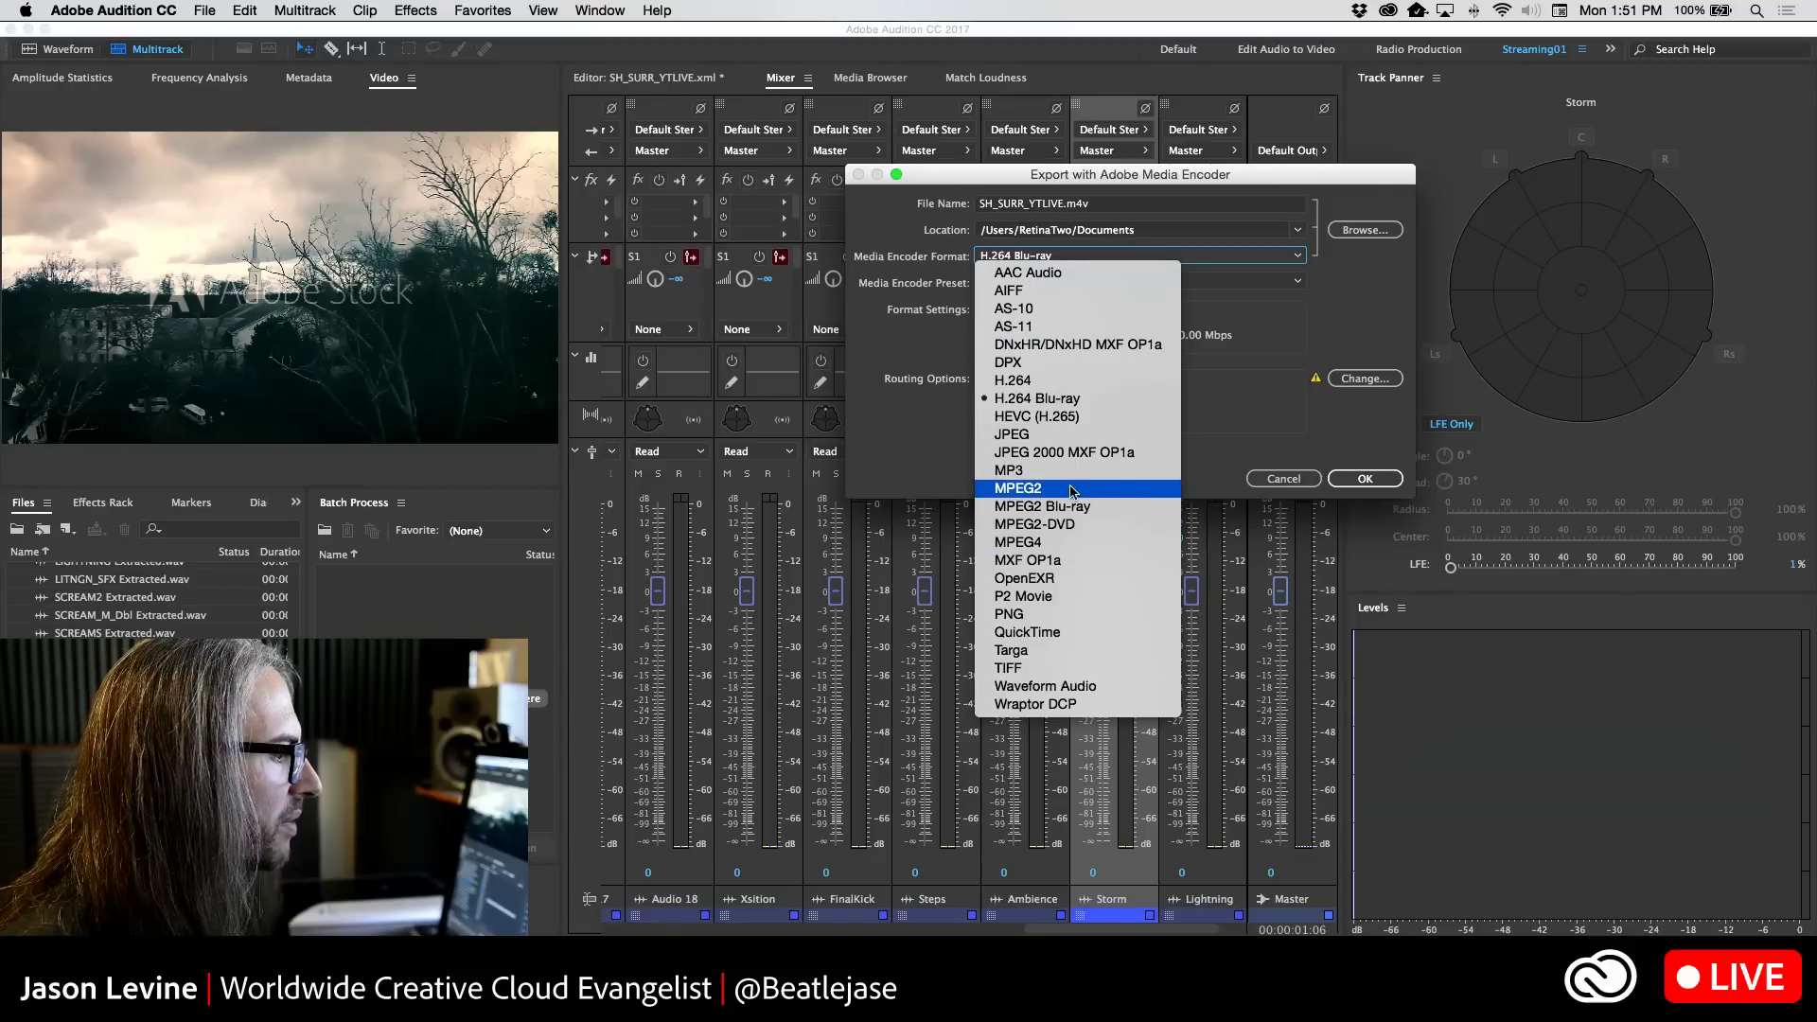
pyautogui.click(1070, 560)
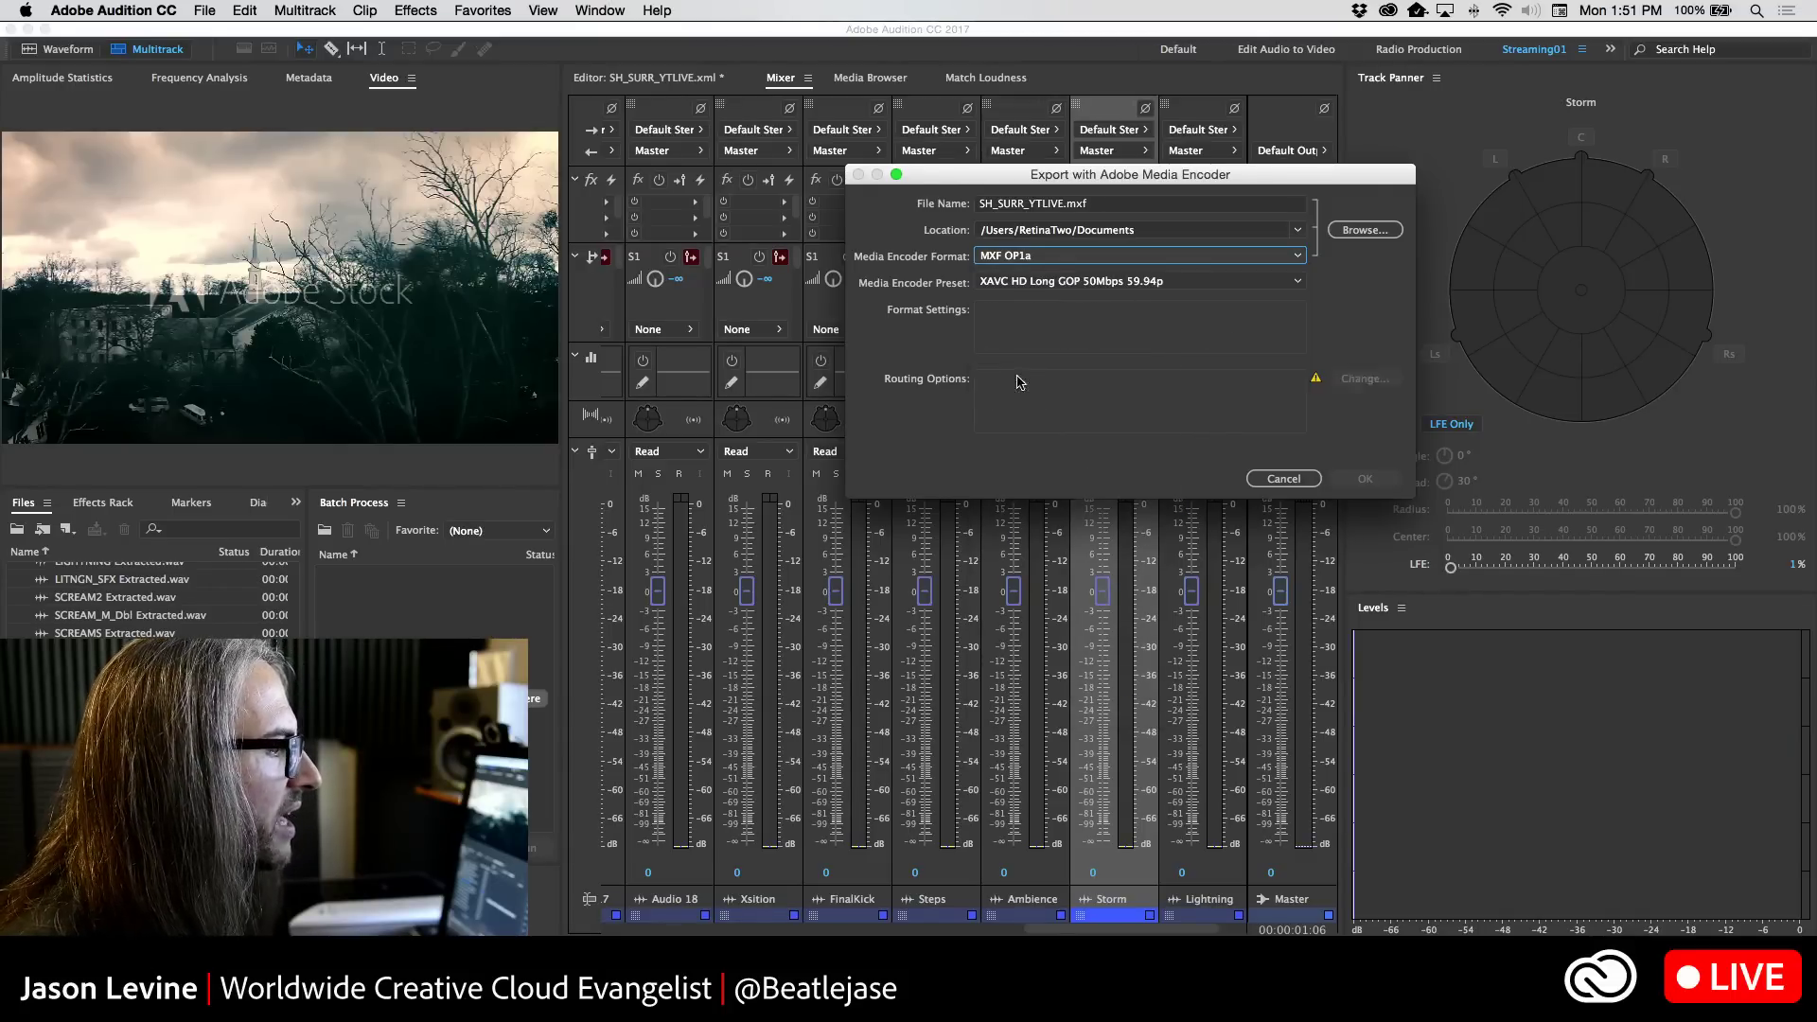
pyautogui.click(1088, 282)
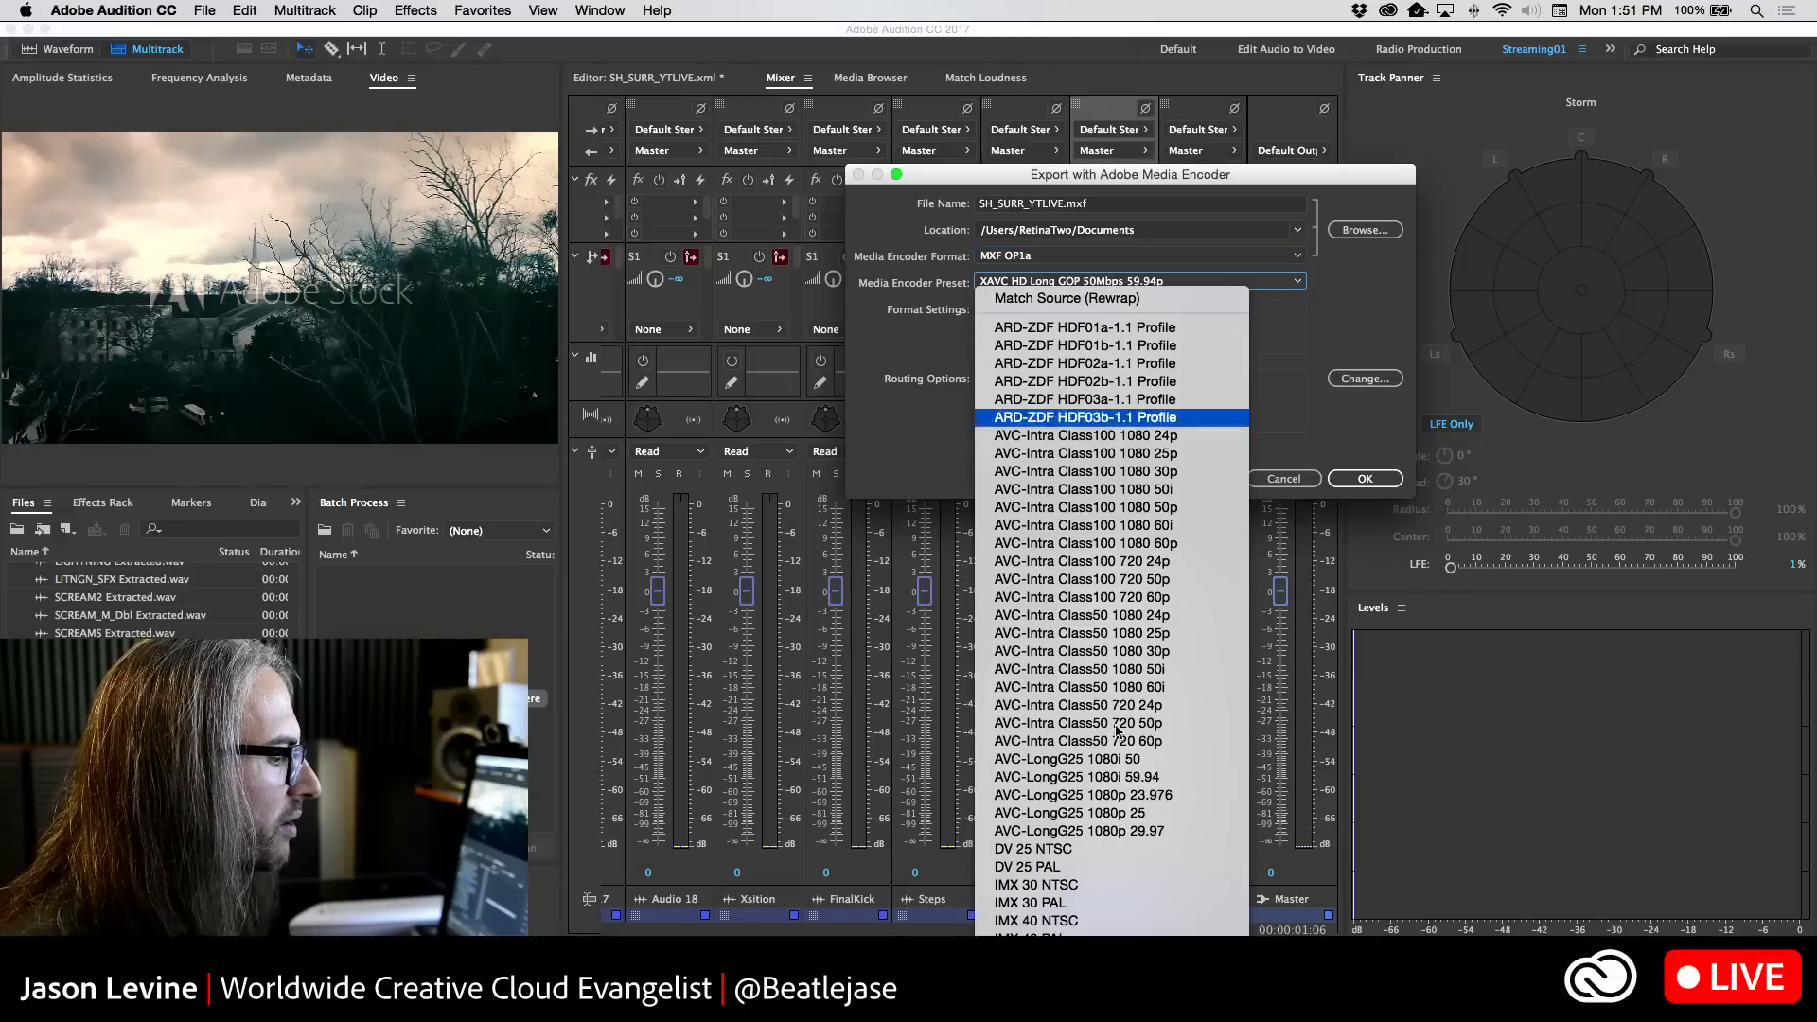
pyautogui.click(1277, 514)
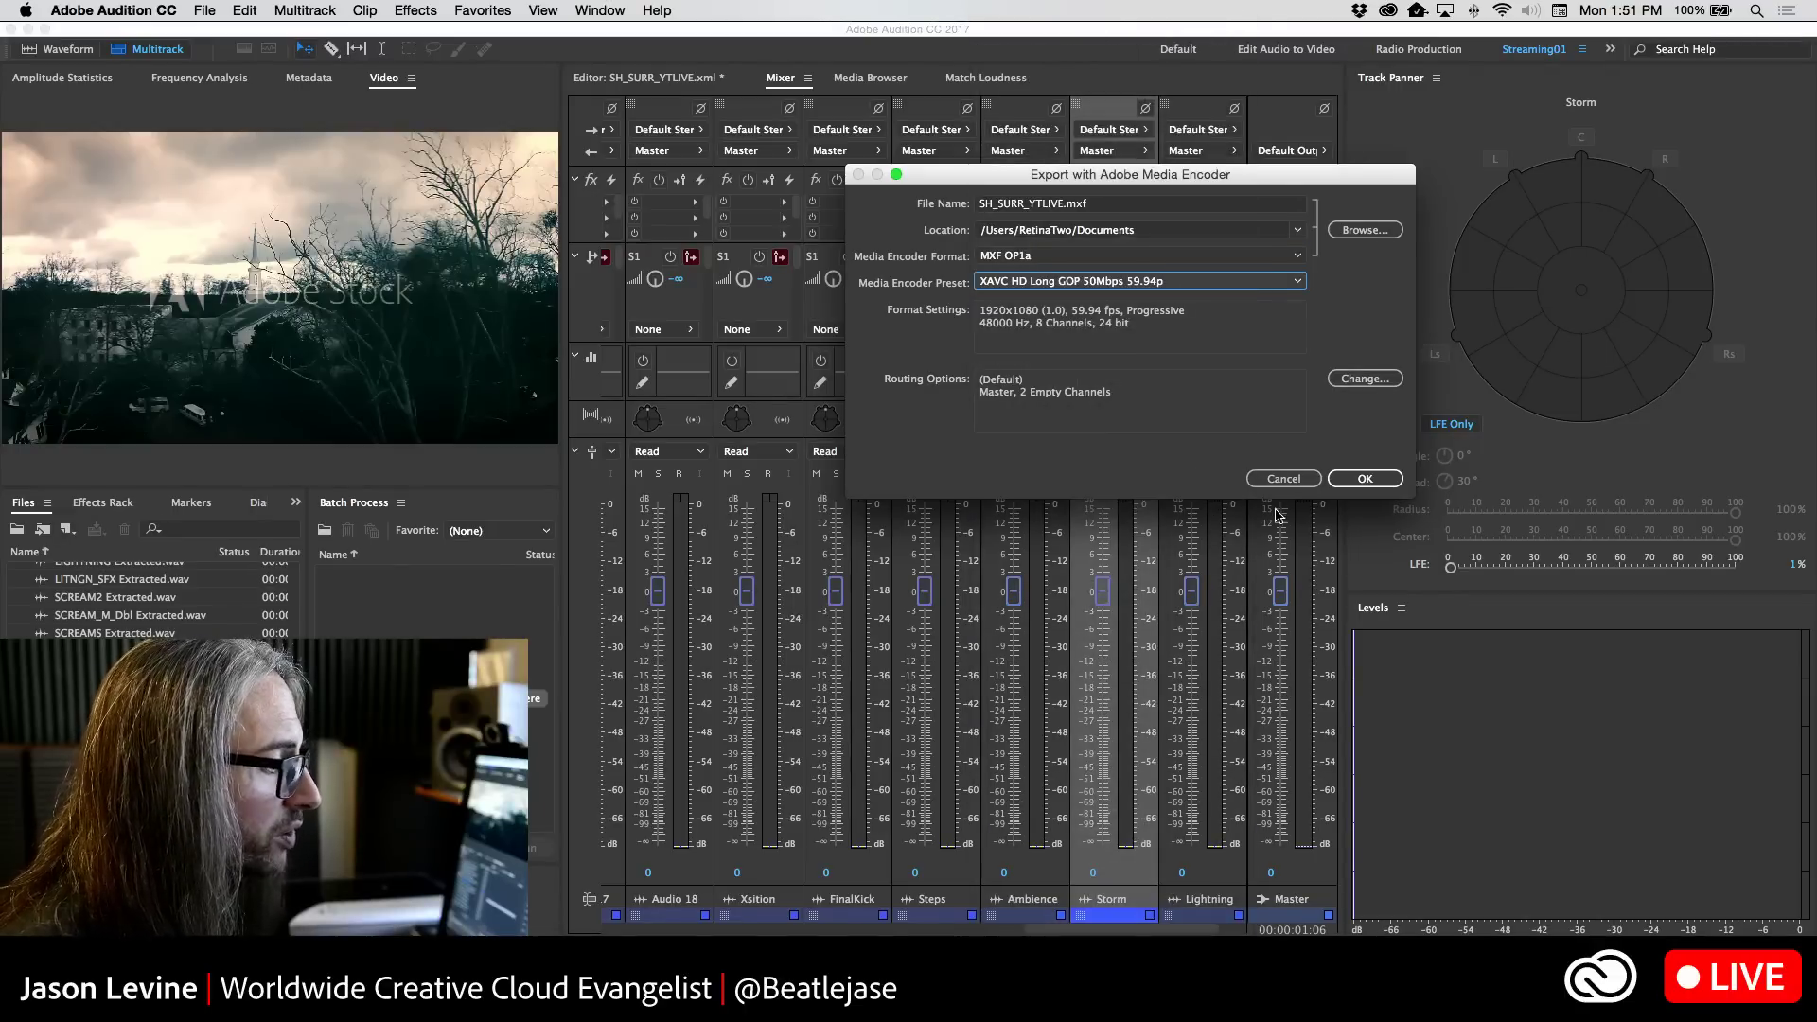
pyautogui.click(1282, 478)
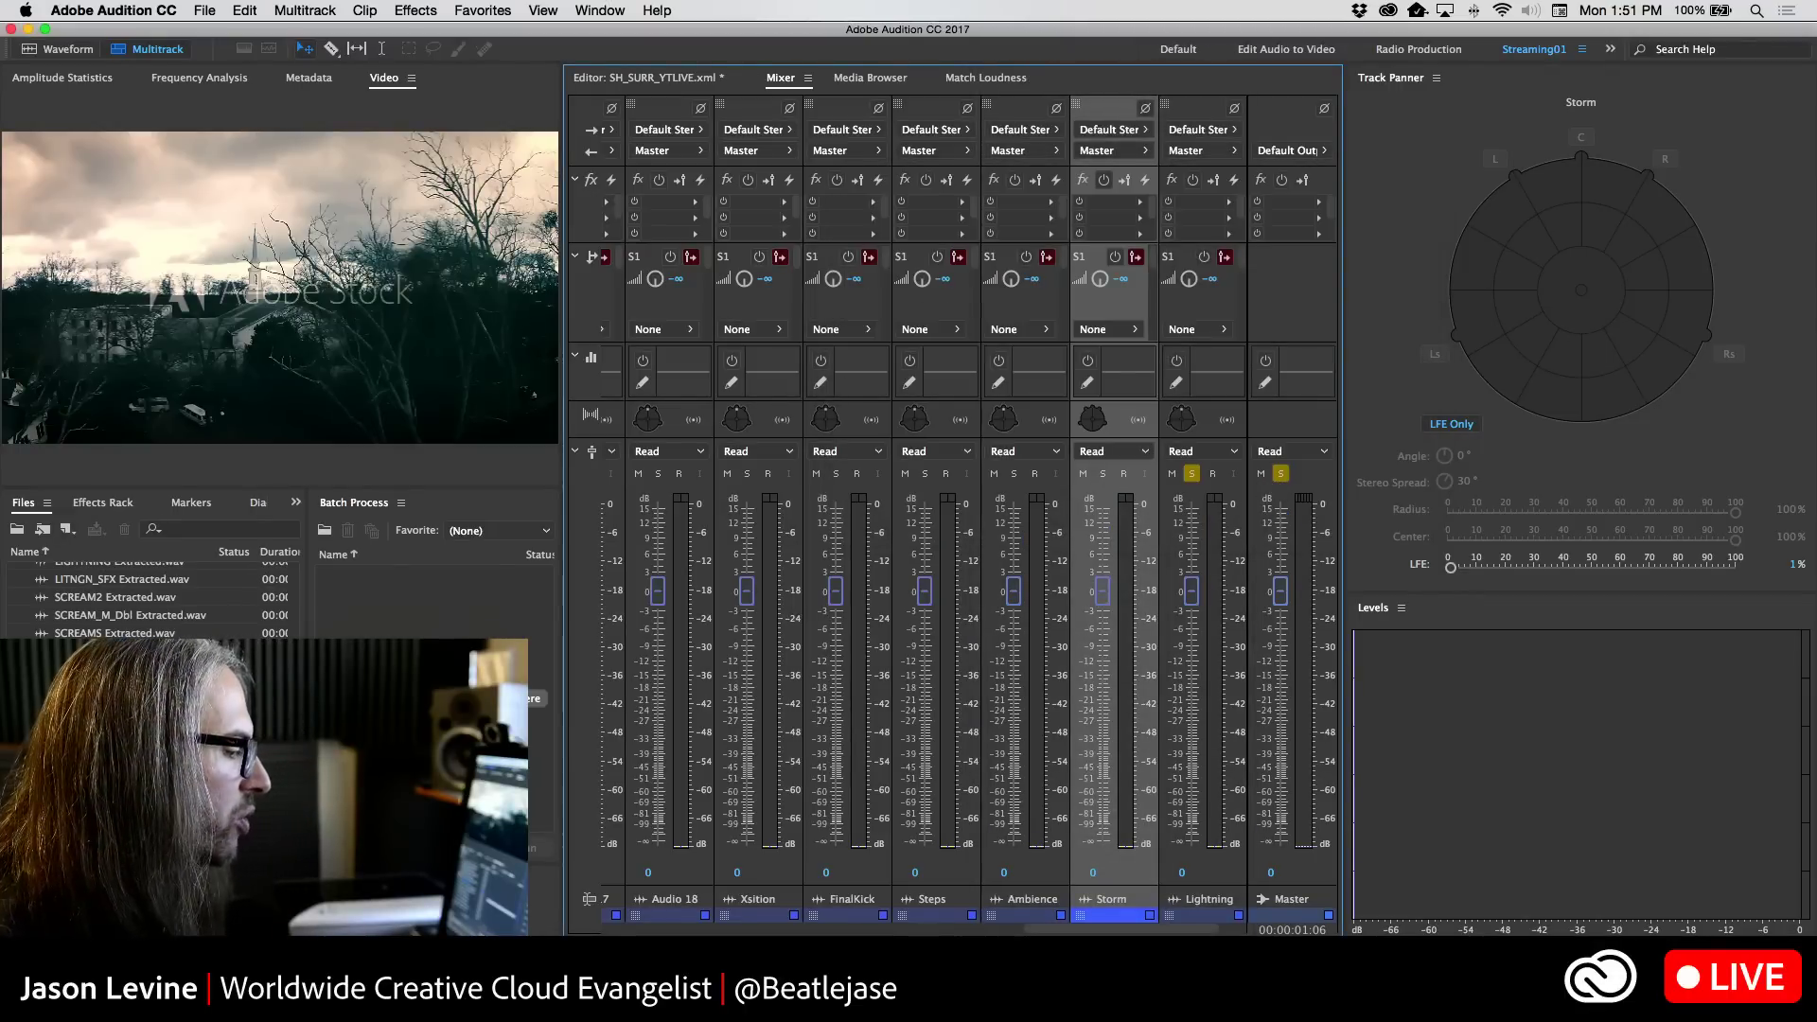
# Switch to Premiere Pro, start a media export of the sequence and set its format to H.264 Blu-ray
pyautogui.press('super+Tab')
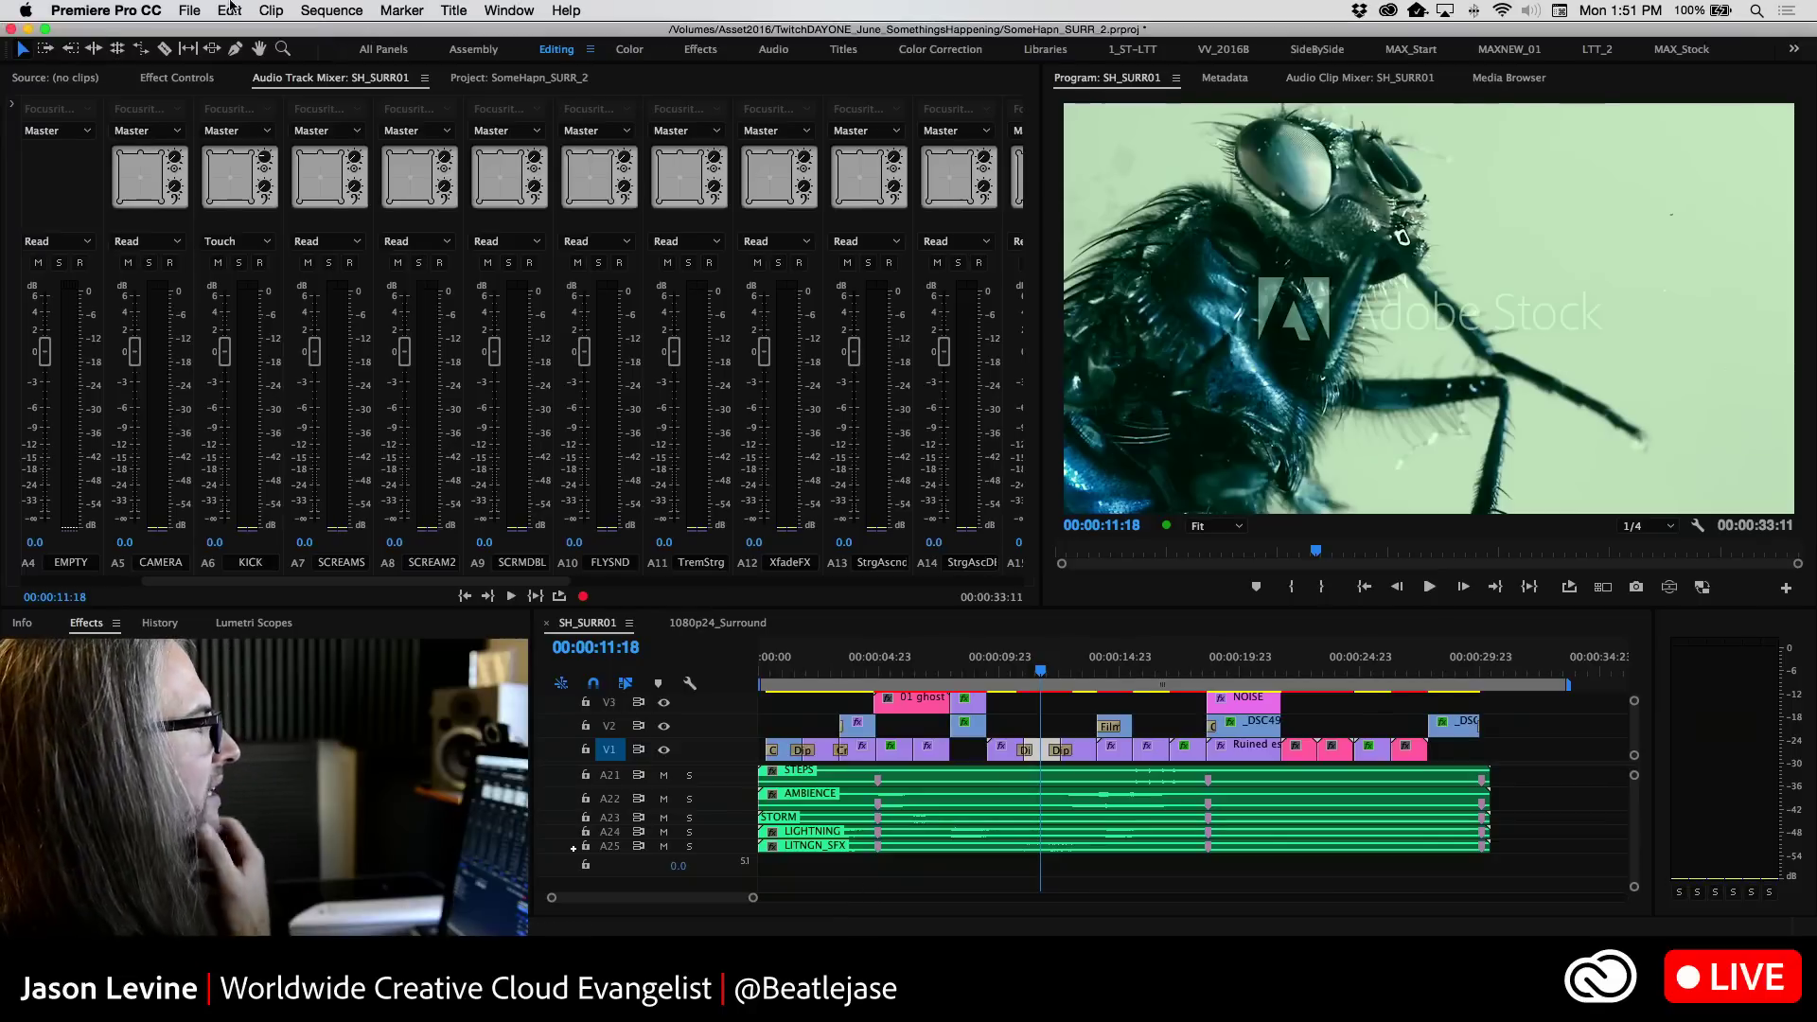
pyautogui.click(189, 10)
pyautogui.moveTo(293, 480)
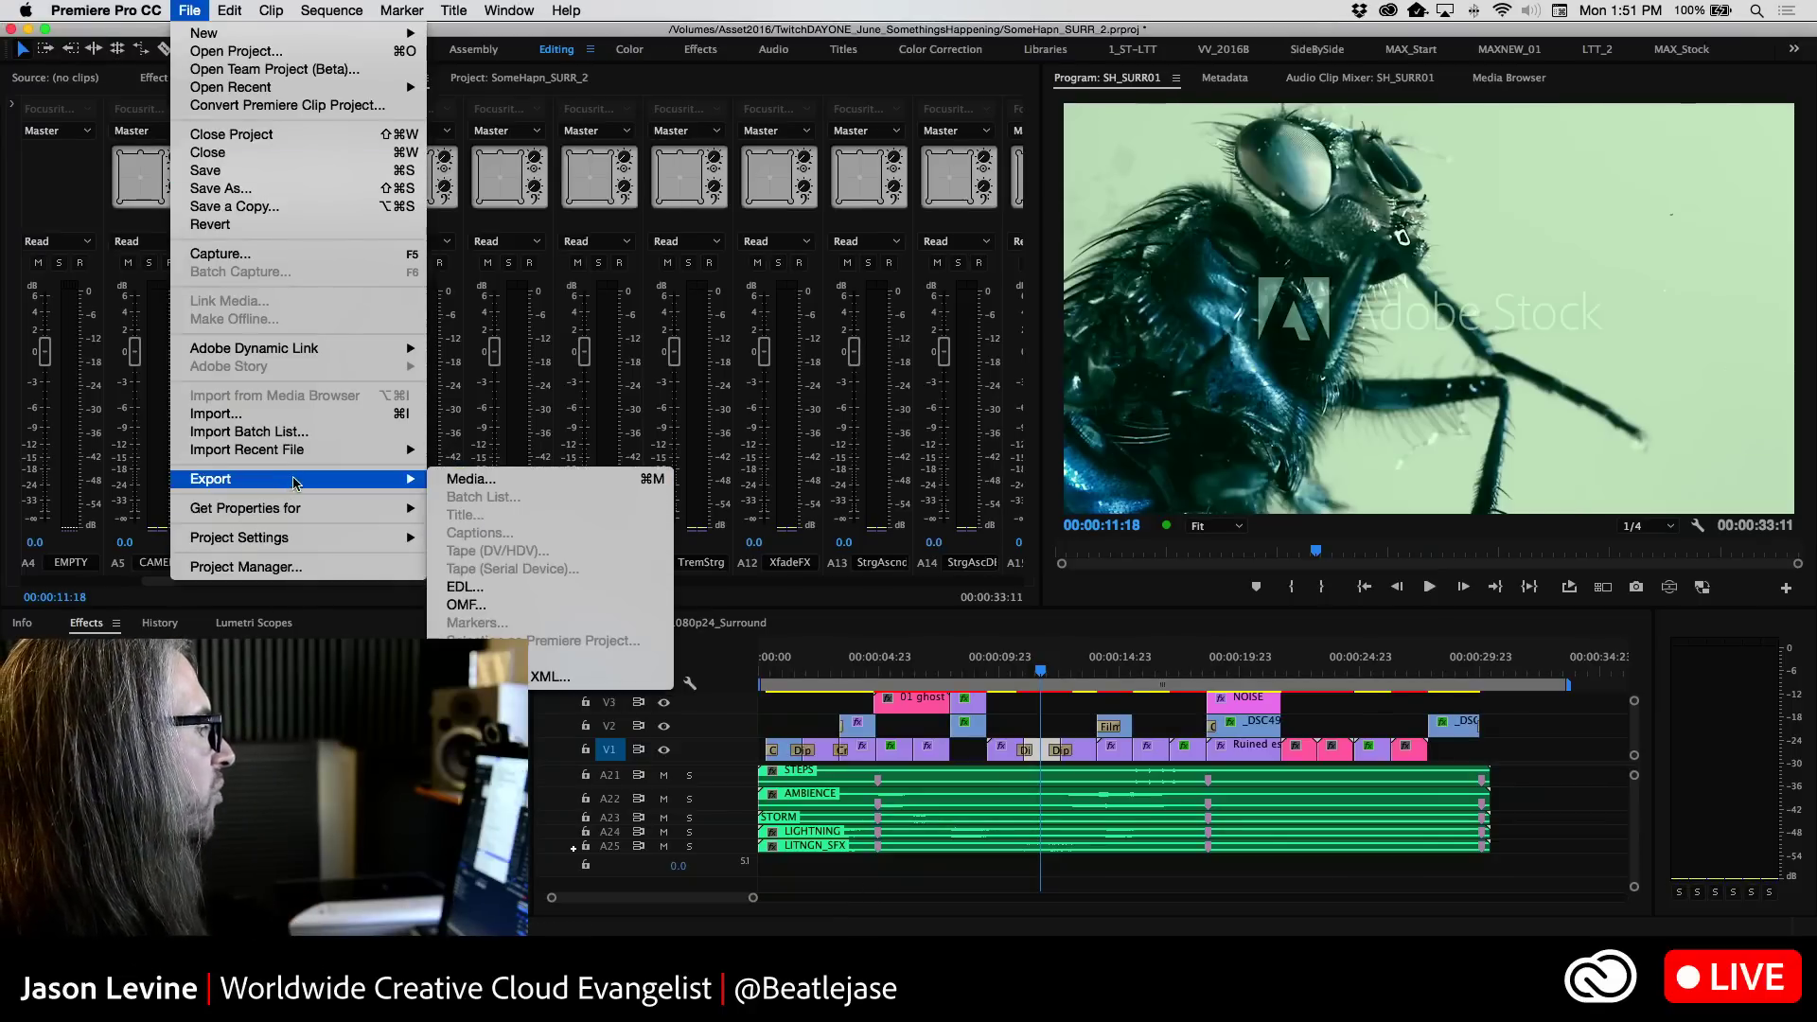
pyautogui.click(557, 481)
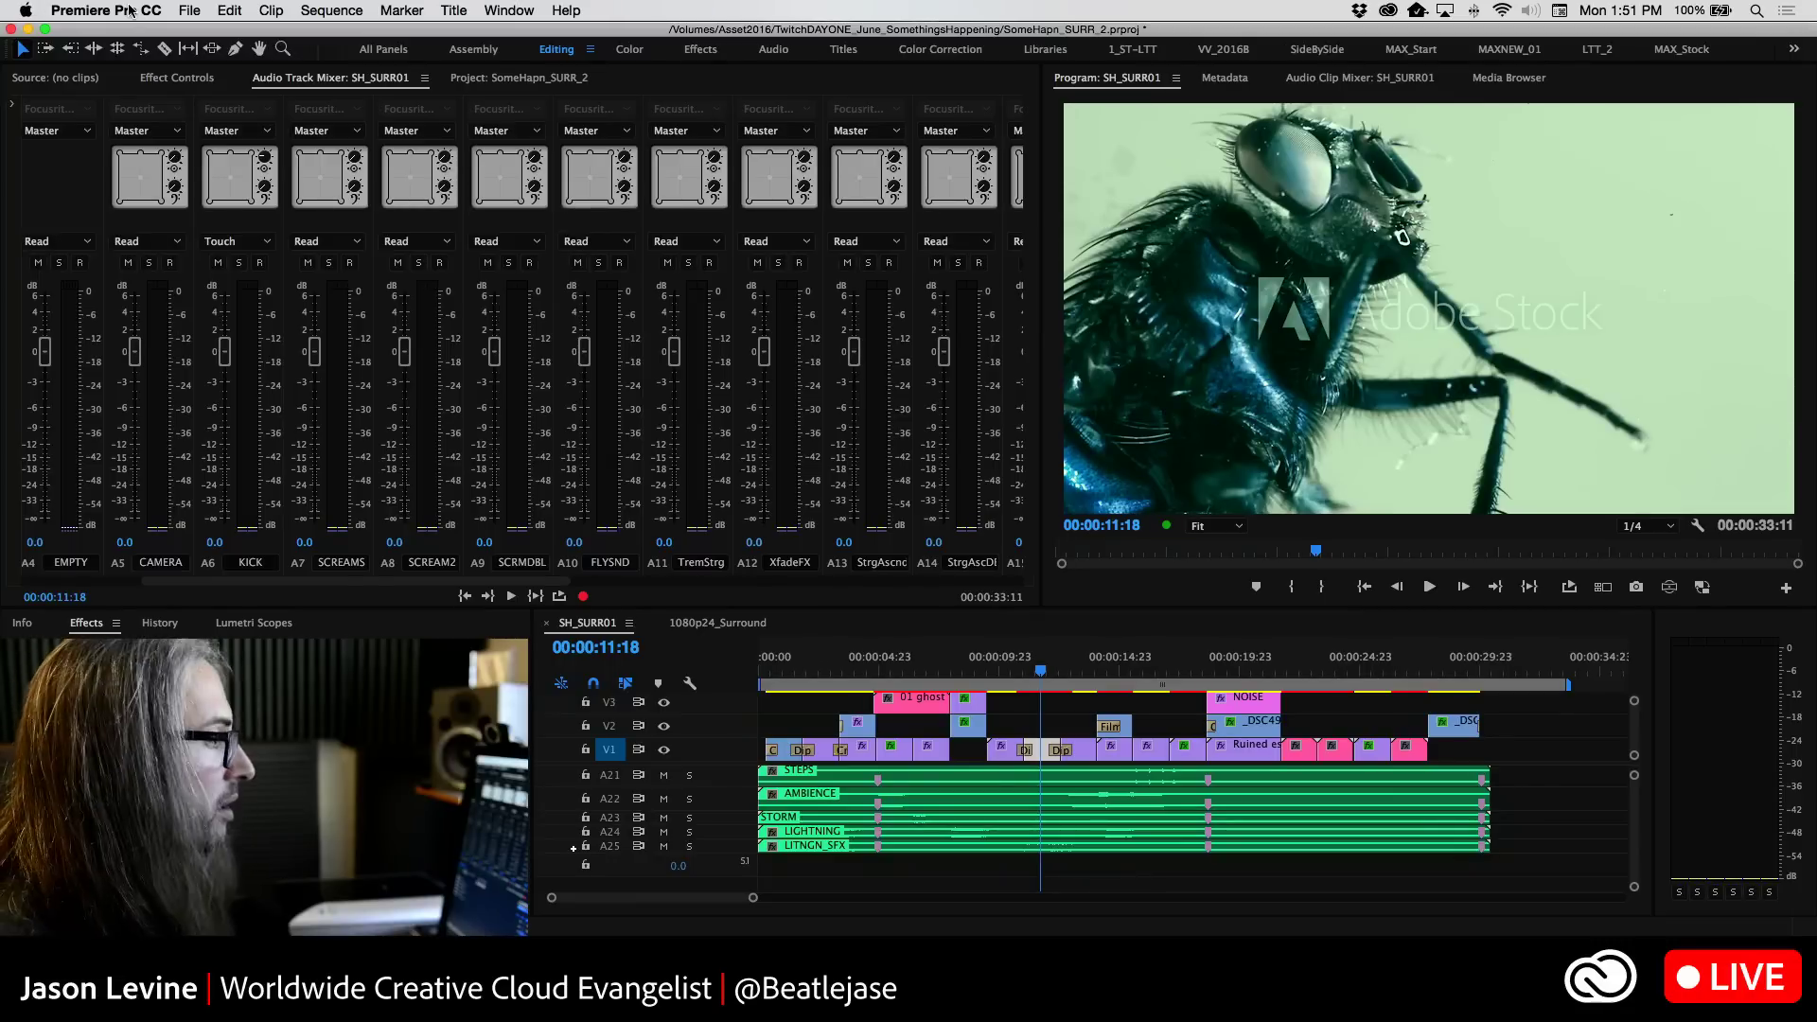
pyautogui.click(189, 10)
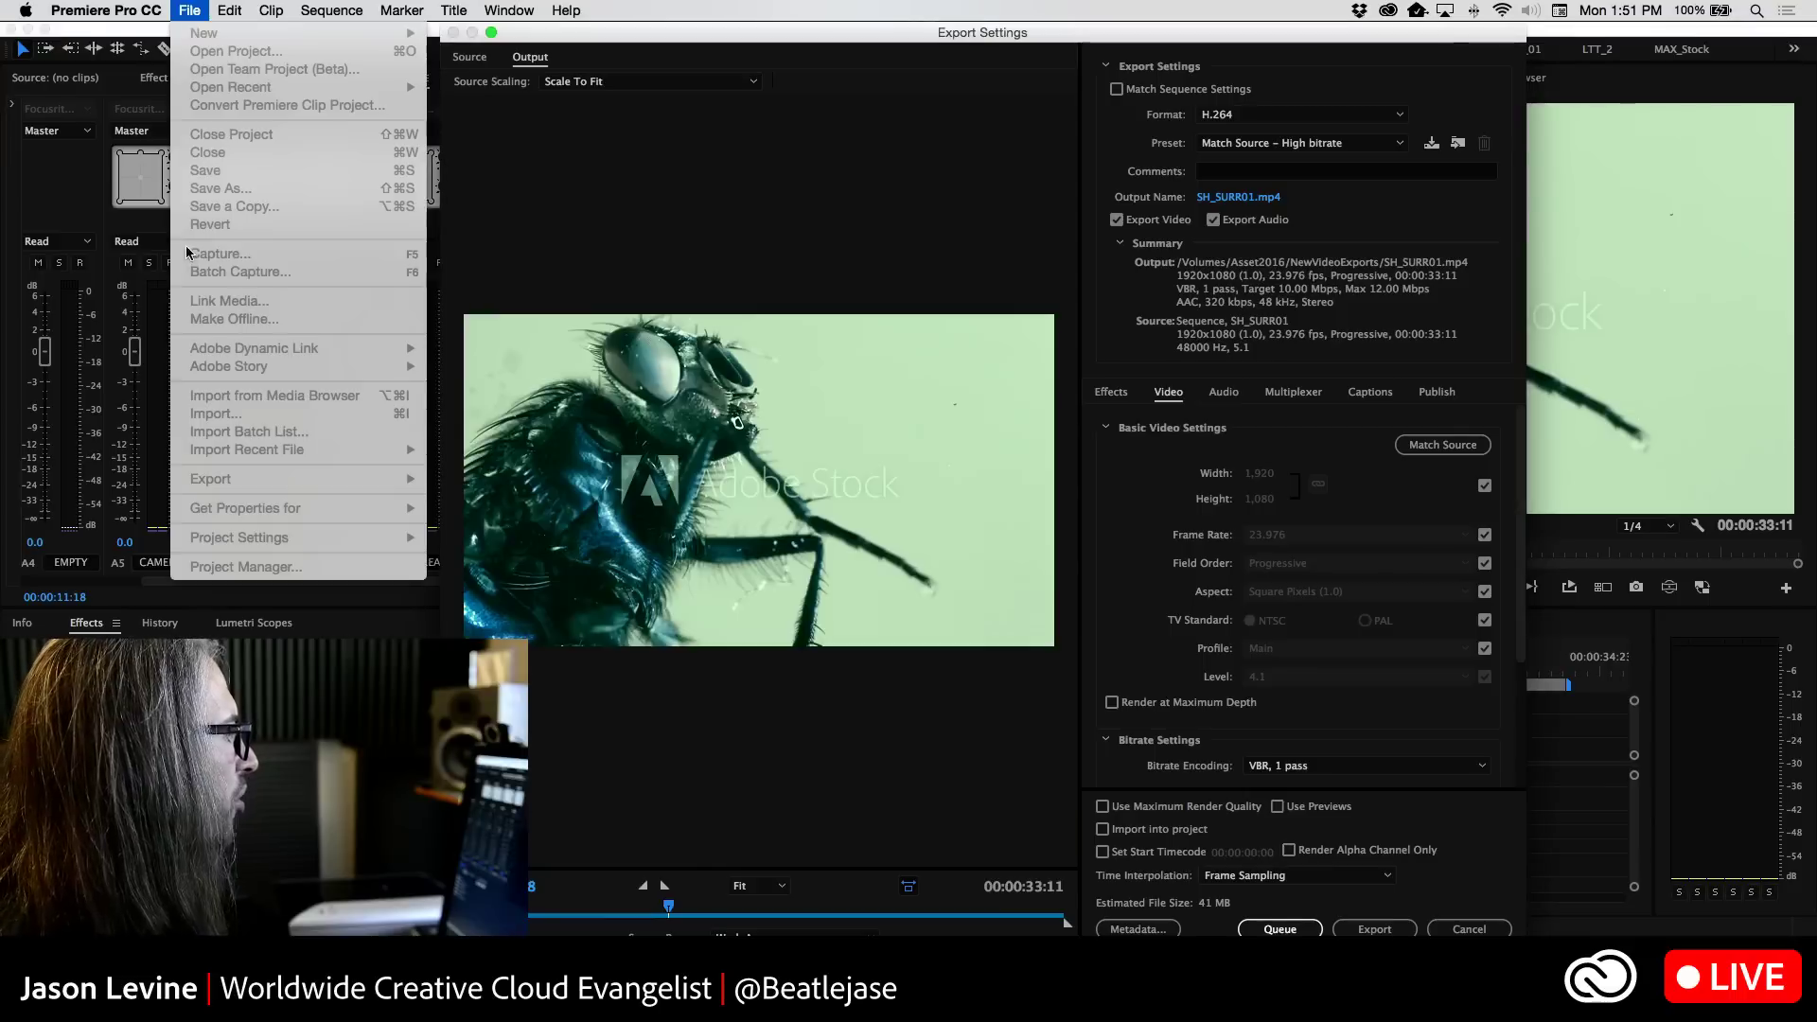
pyautogui.click(191, 248)
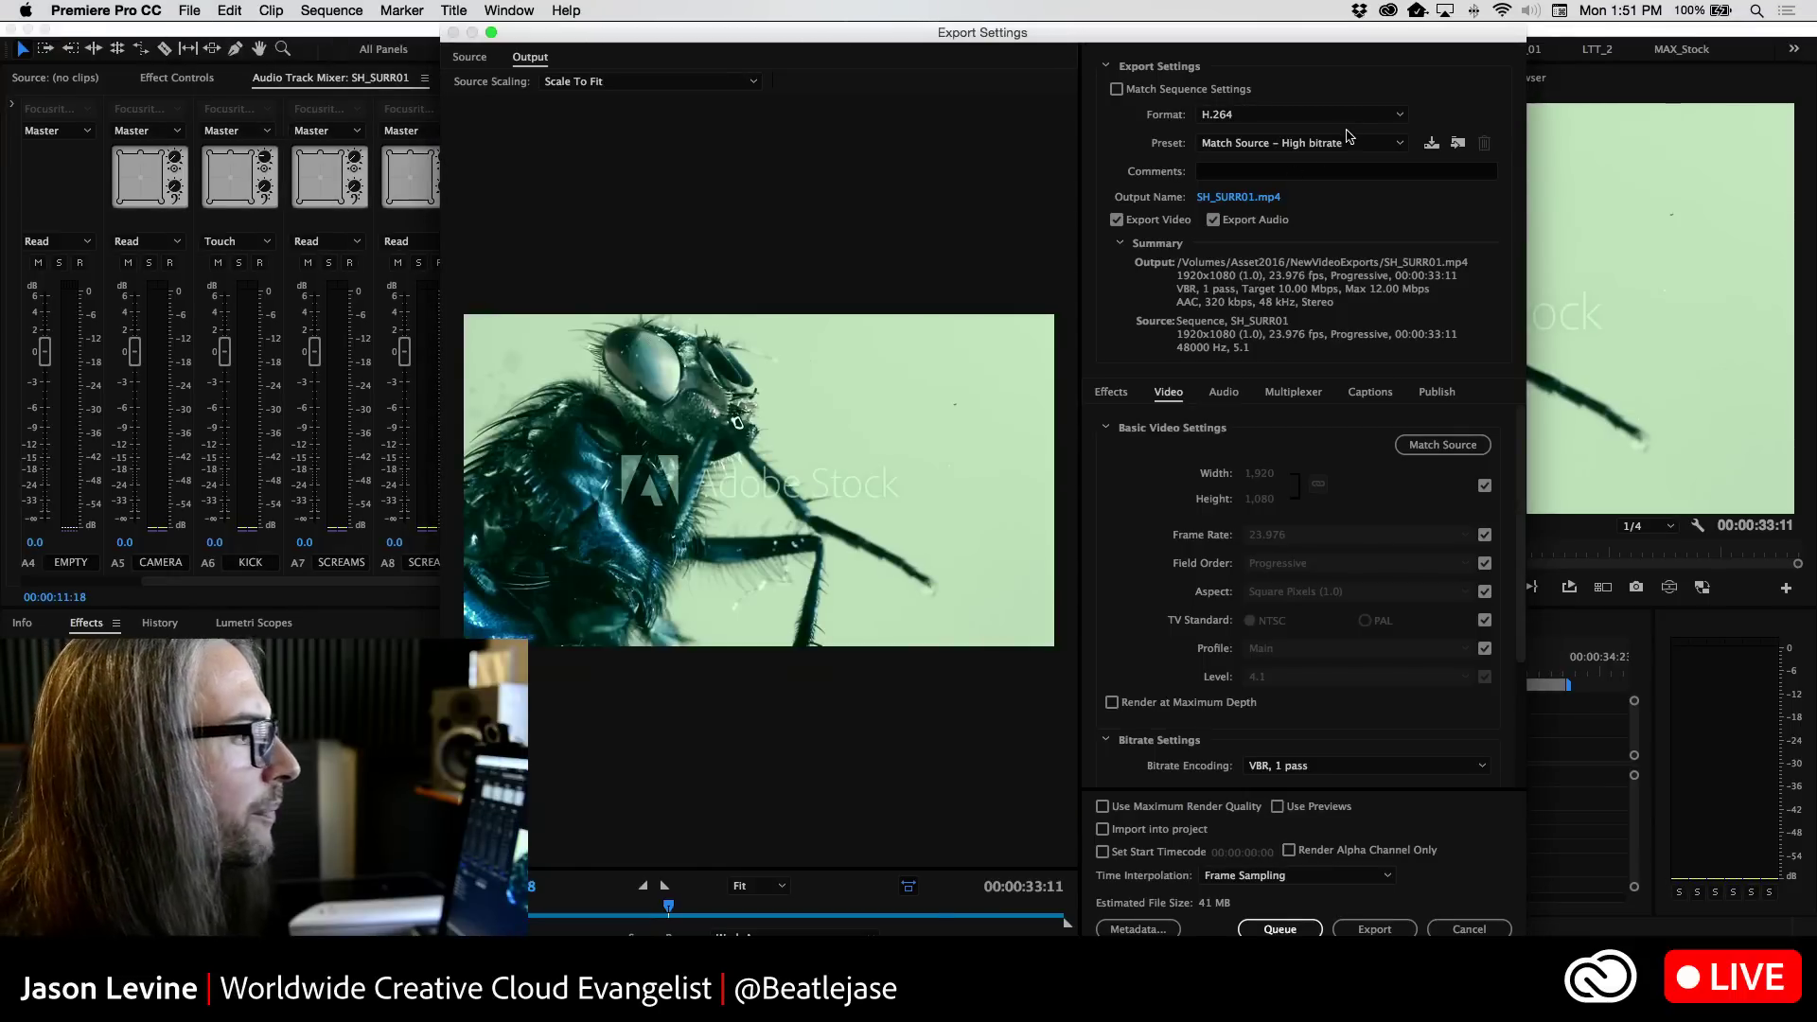
pyautogui.click(1353, 116)
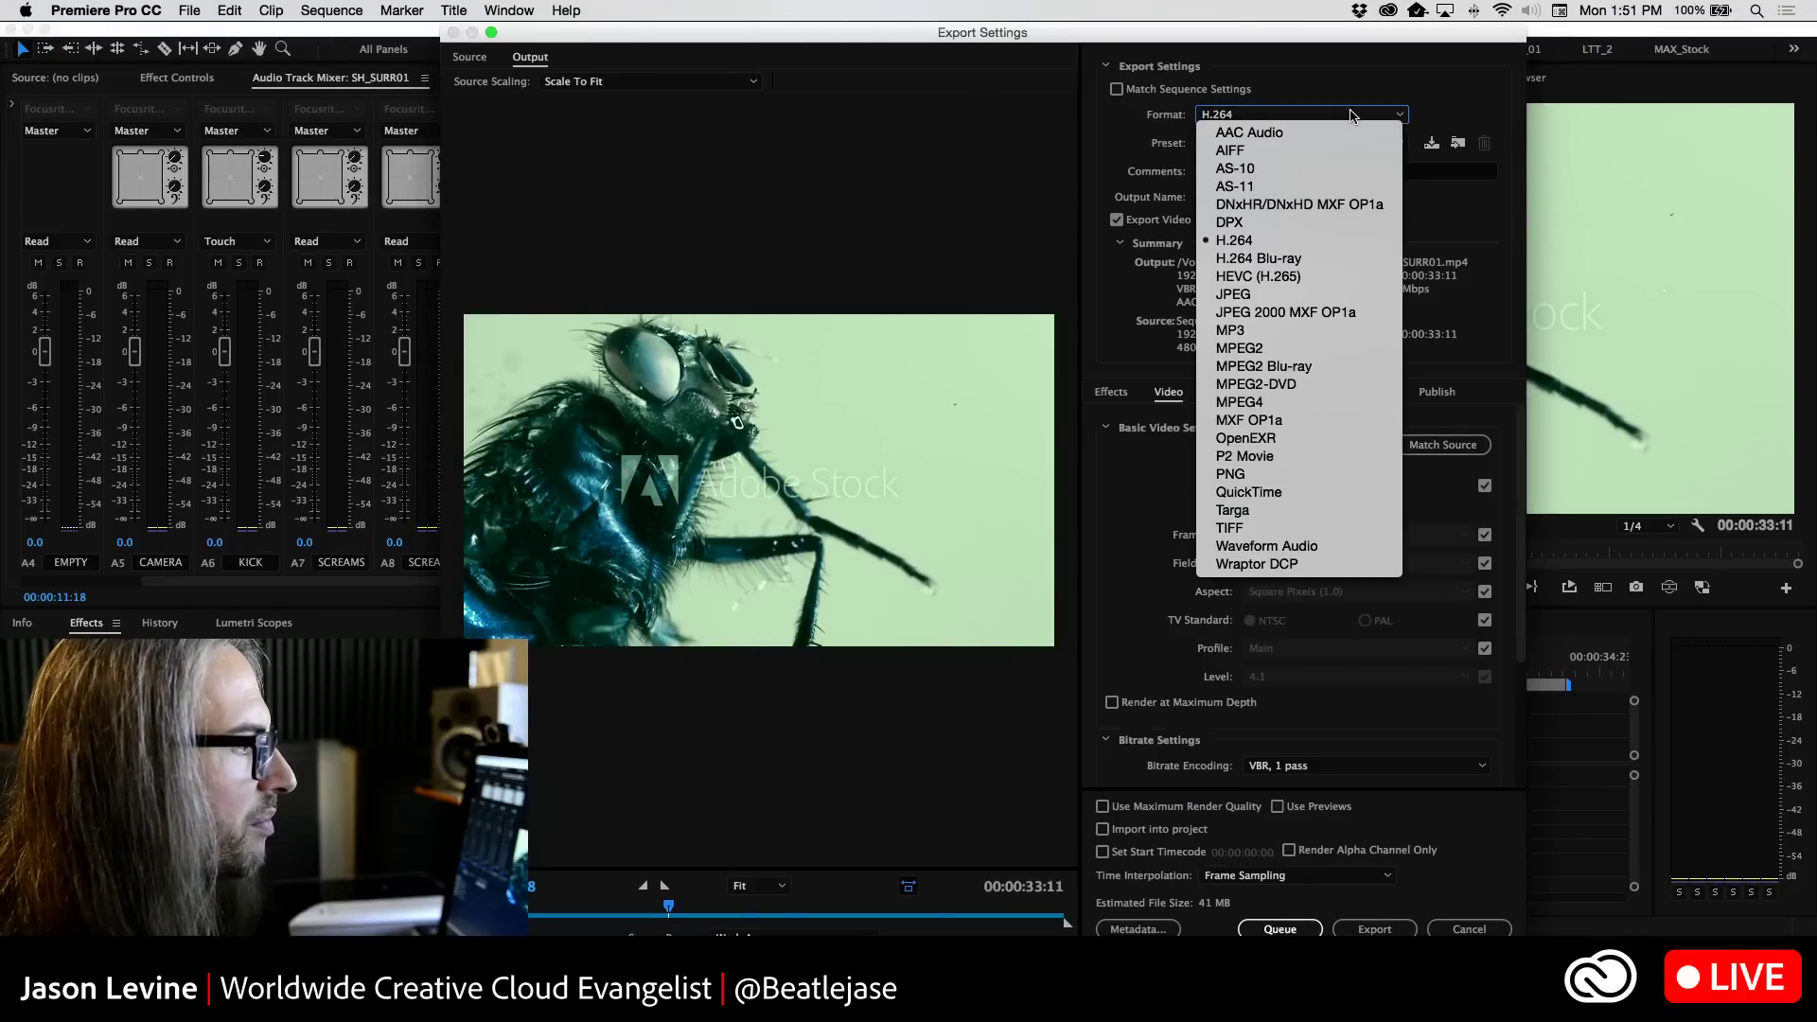
pyautogui.click(1337, 258)
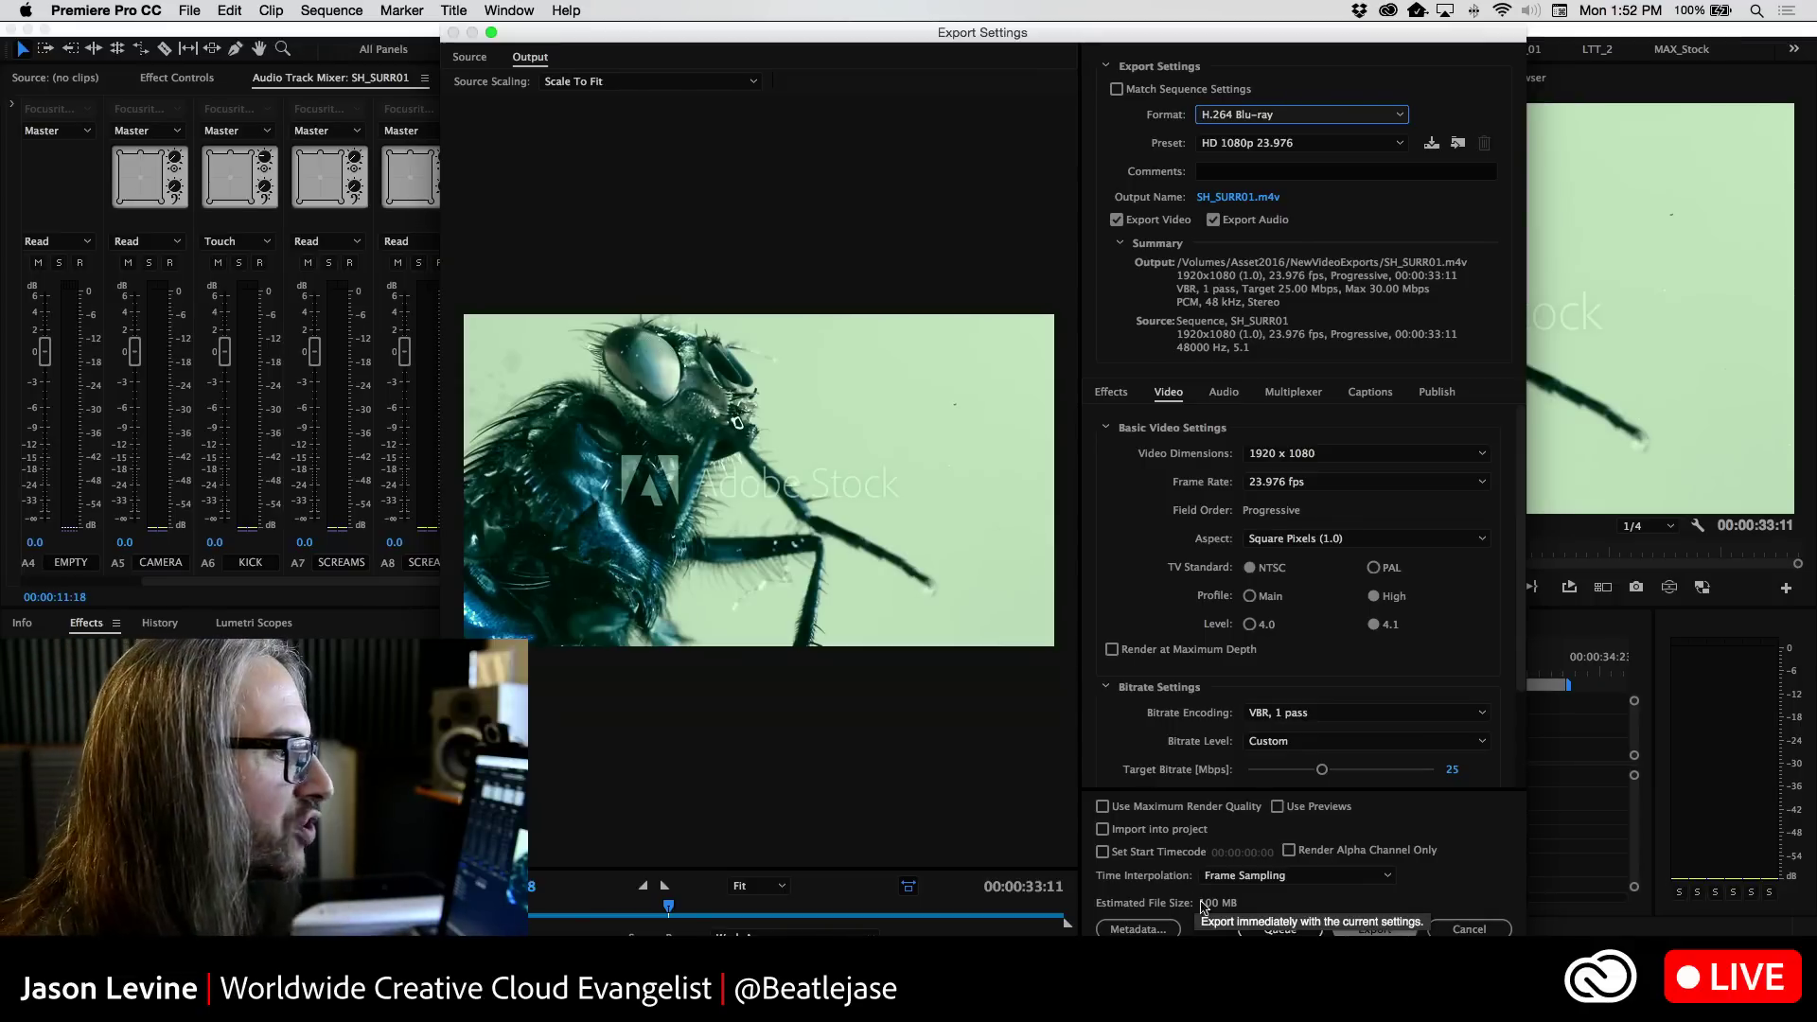
# Set the export's audio format to Dolby Digital with the Blu-ray-compliant primary stream codec, and inspect the available bitrates
pyautogui.click(1225, 393)
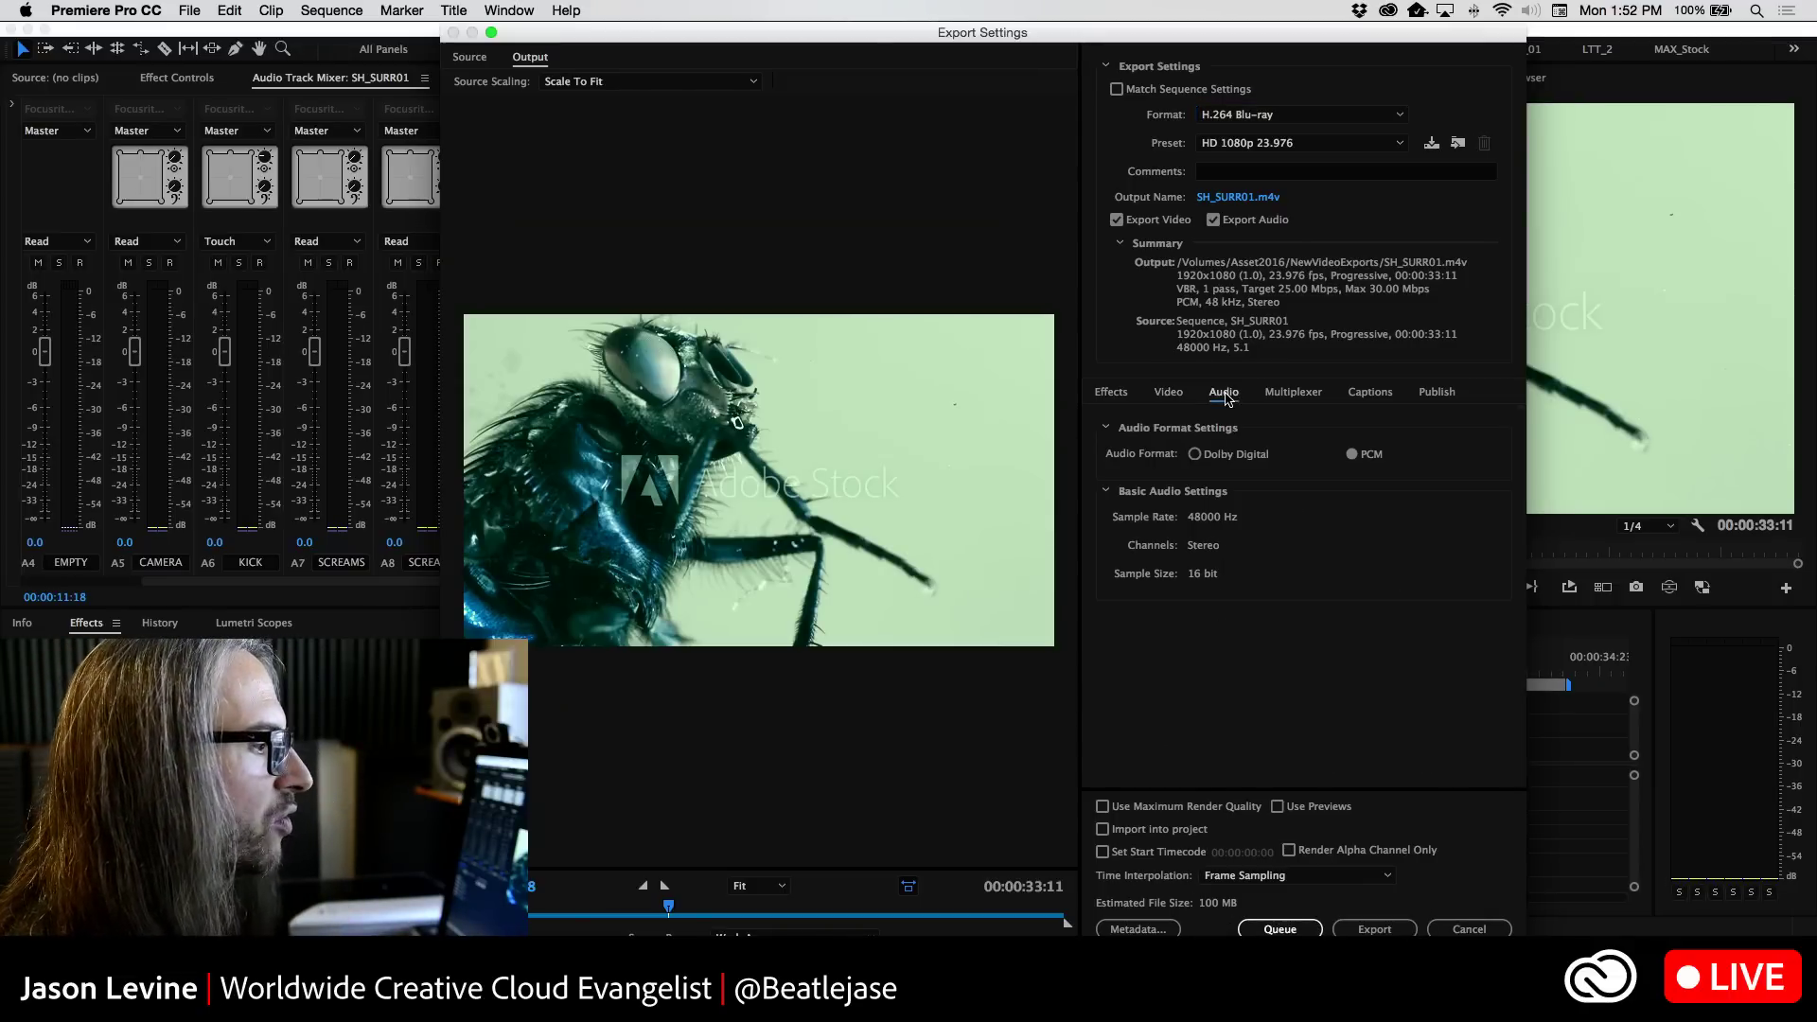
pyautogui.click(1195, 455)
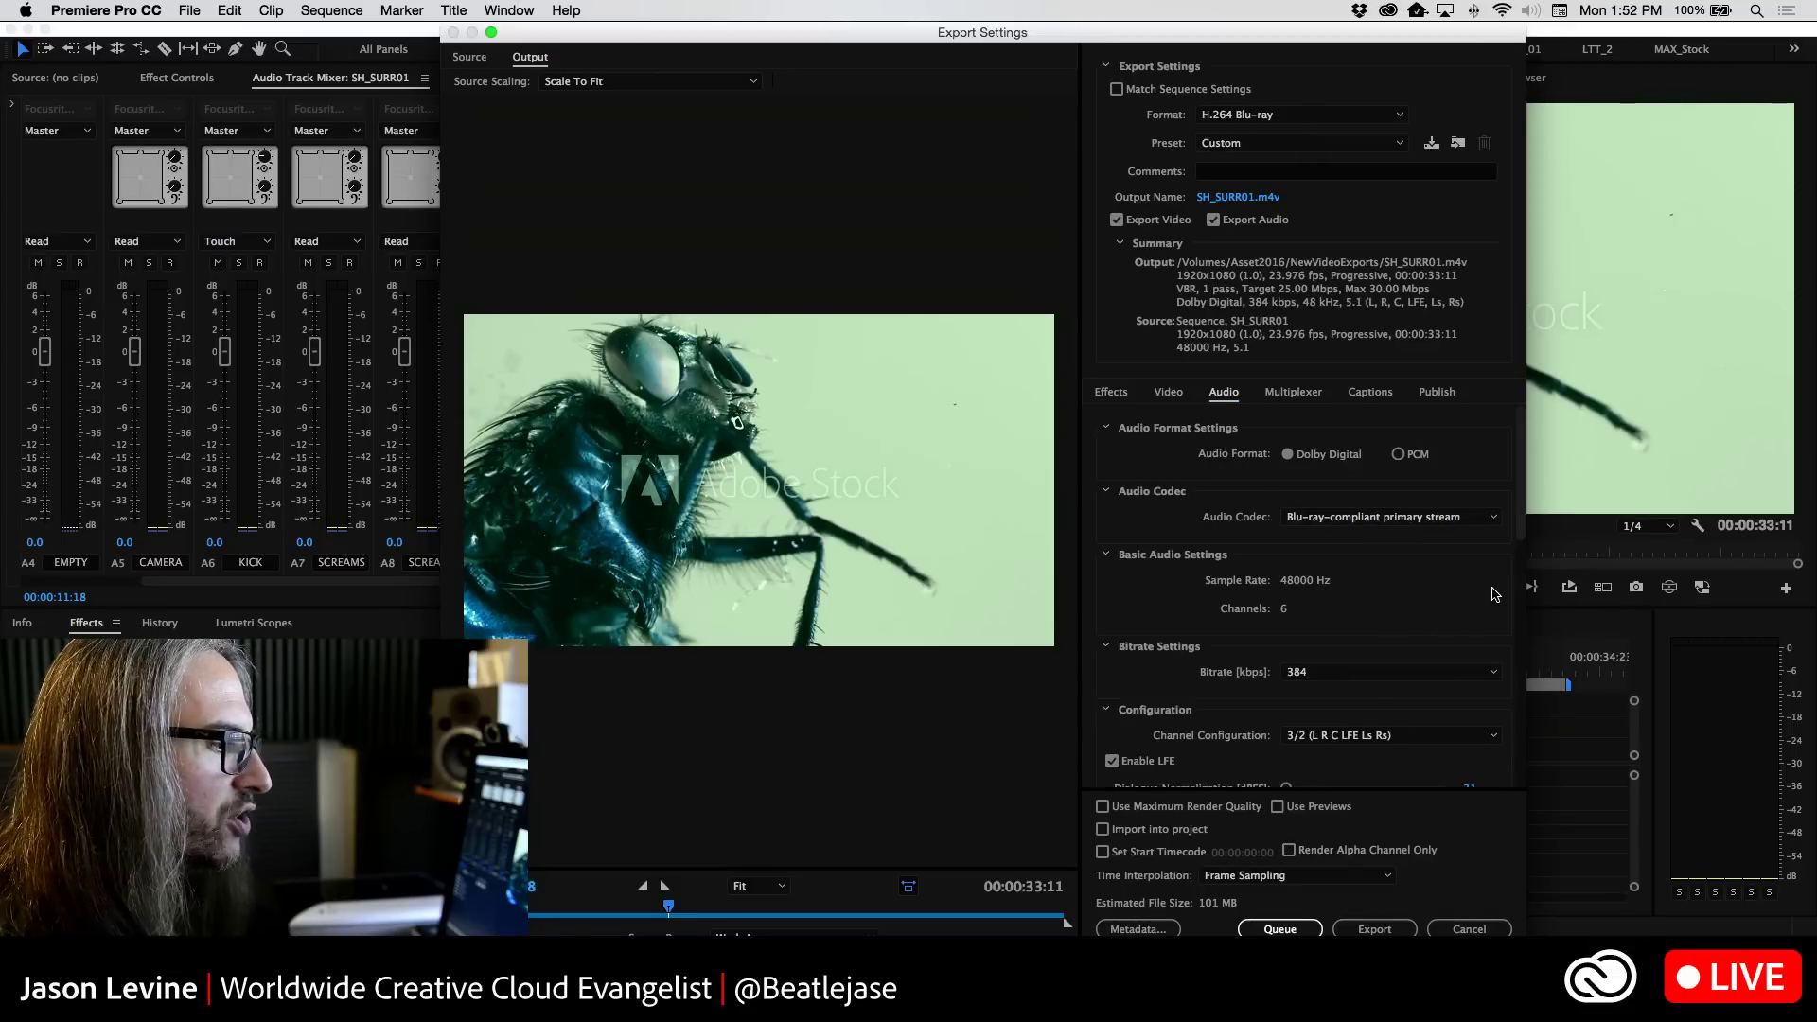
pyautogui.click(1431, 519)
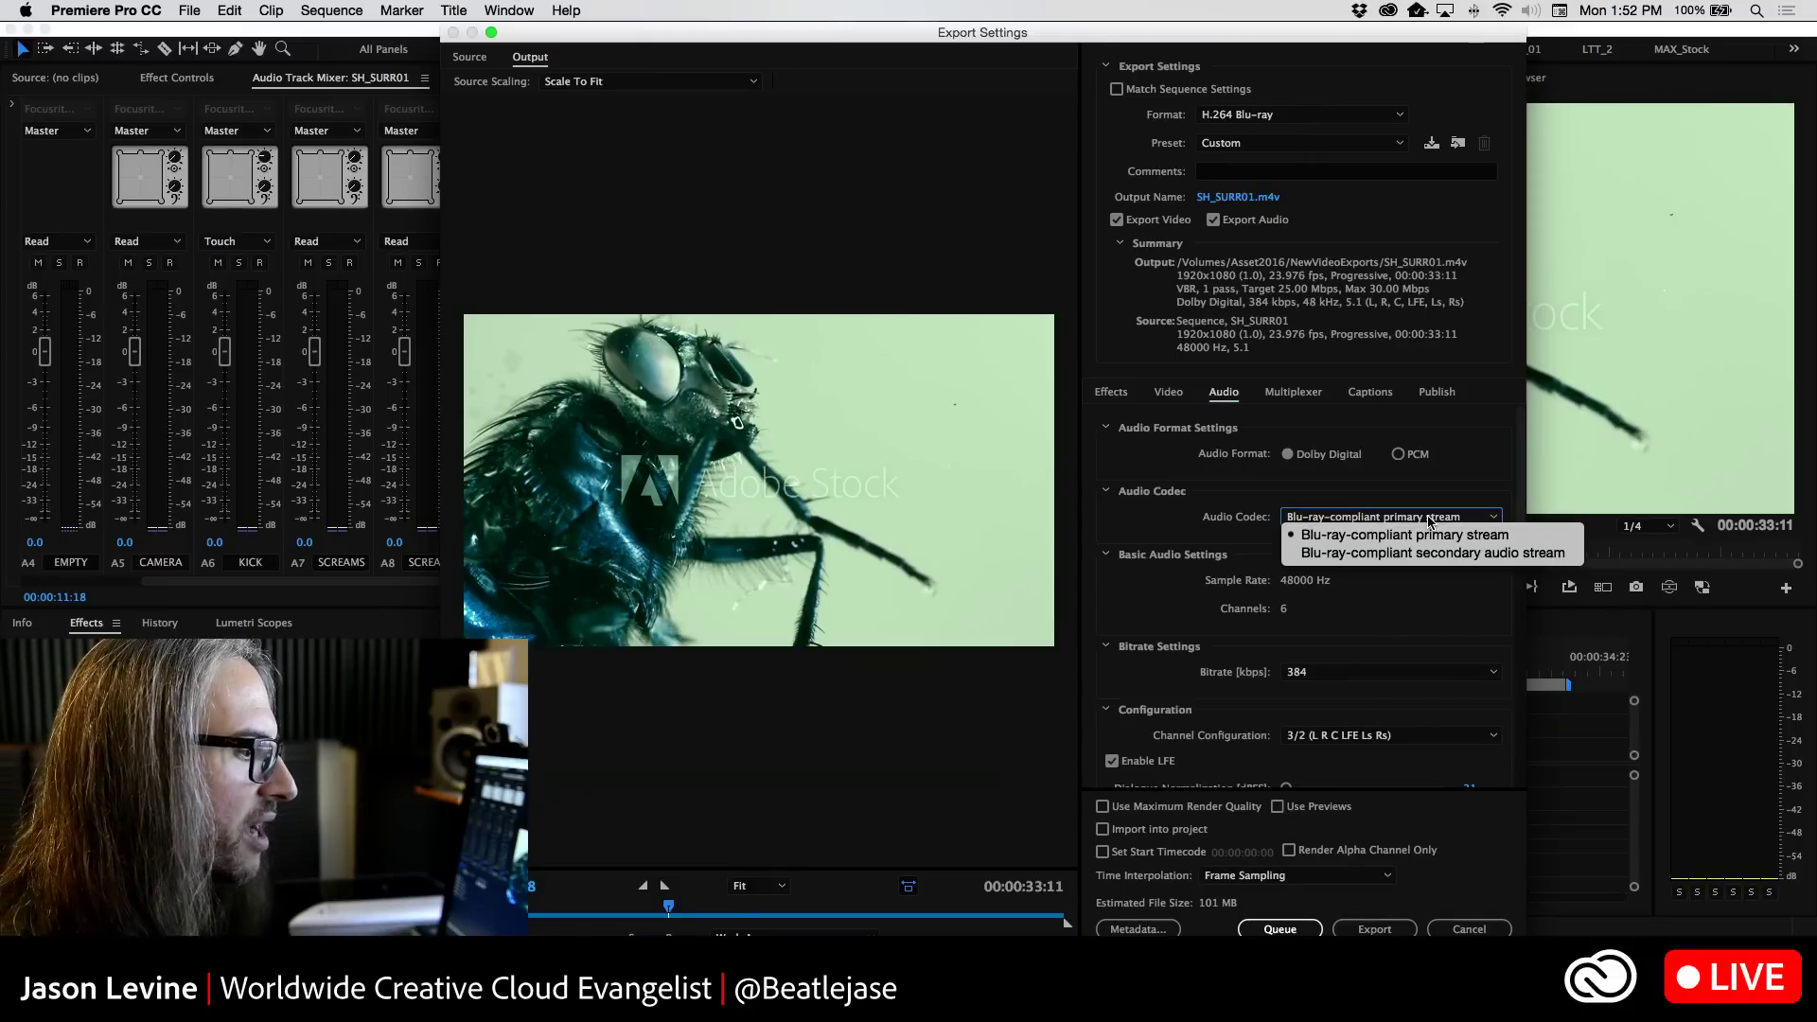
pyautogui.click(1544, 538)
pyautogui.click(1468, 679)
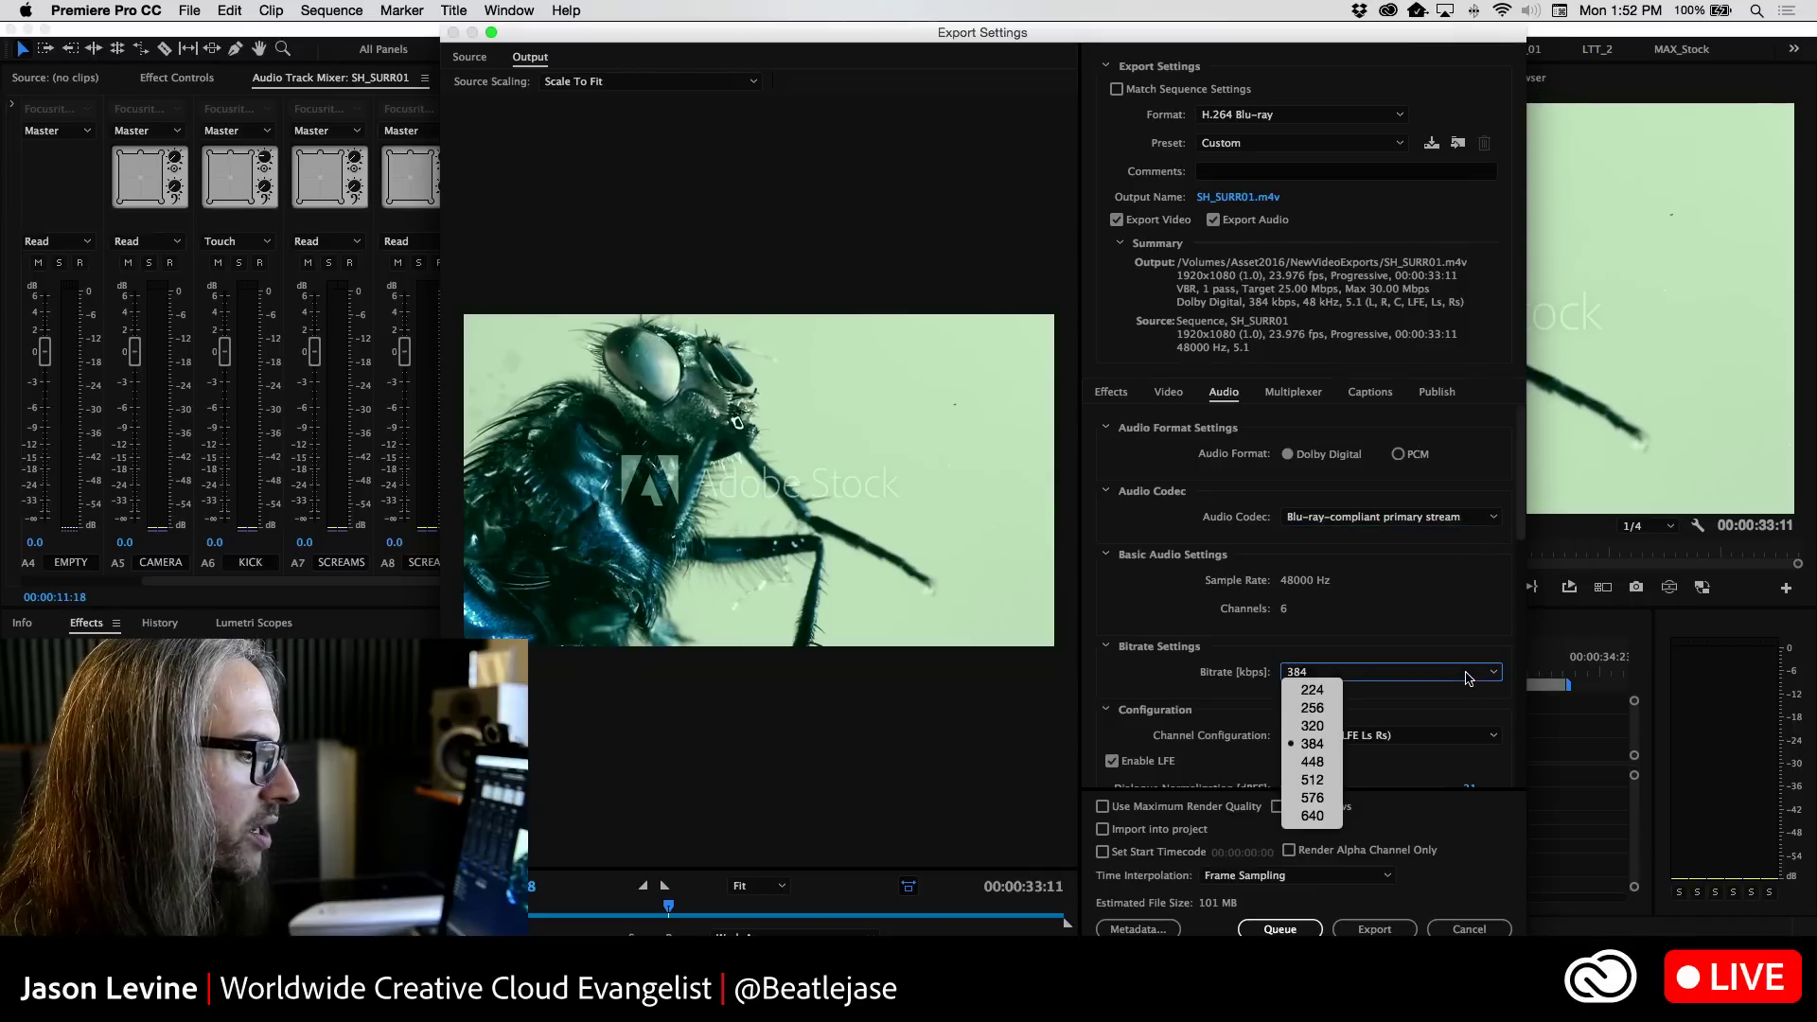
pyautogui.click(1445, 634)
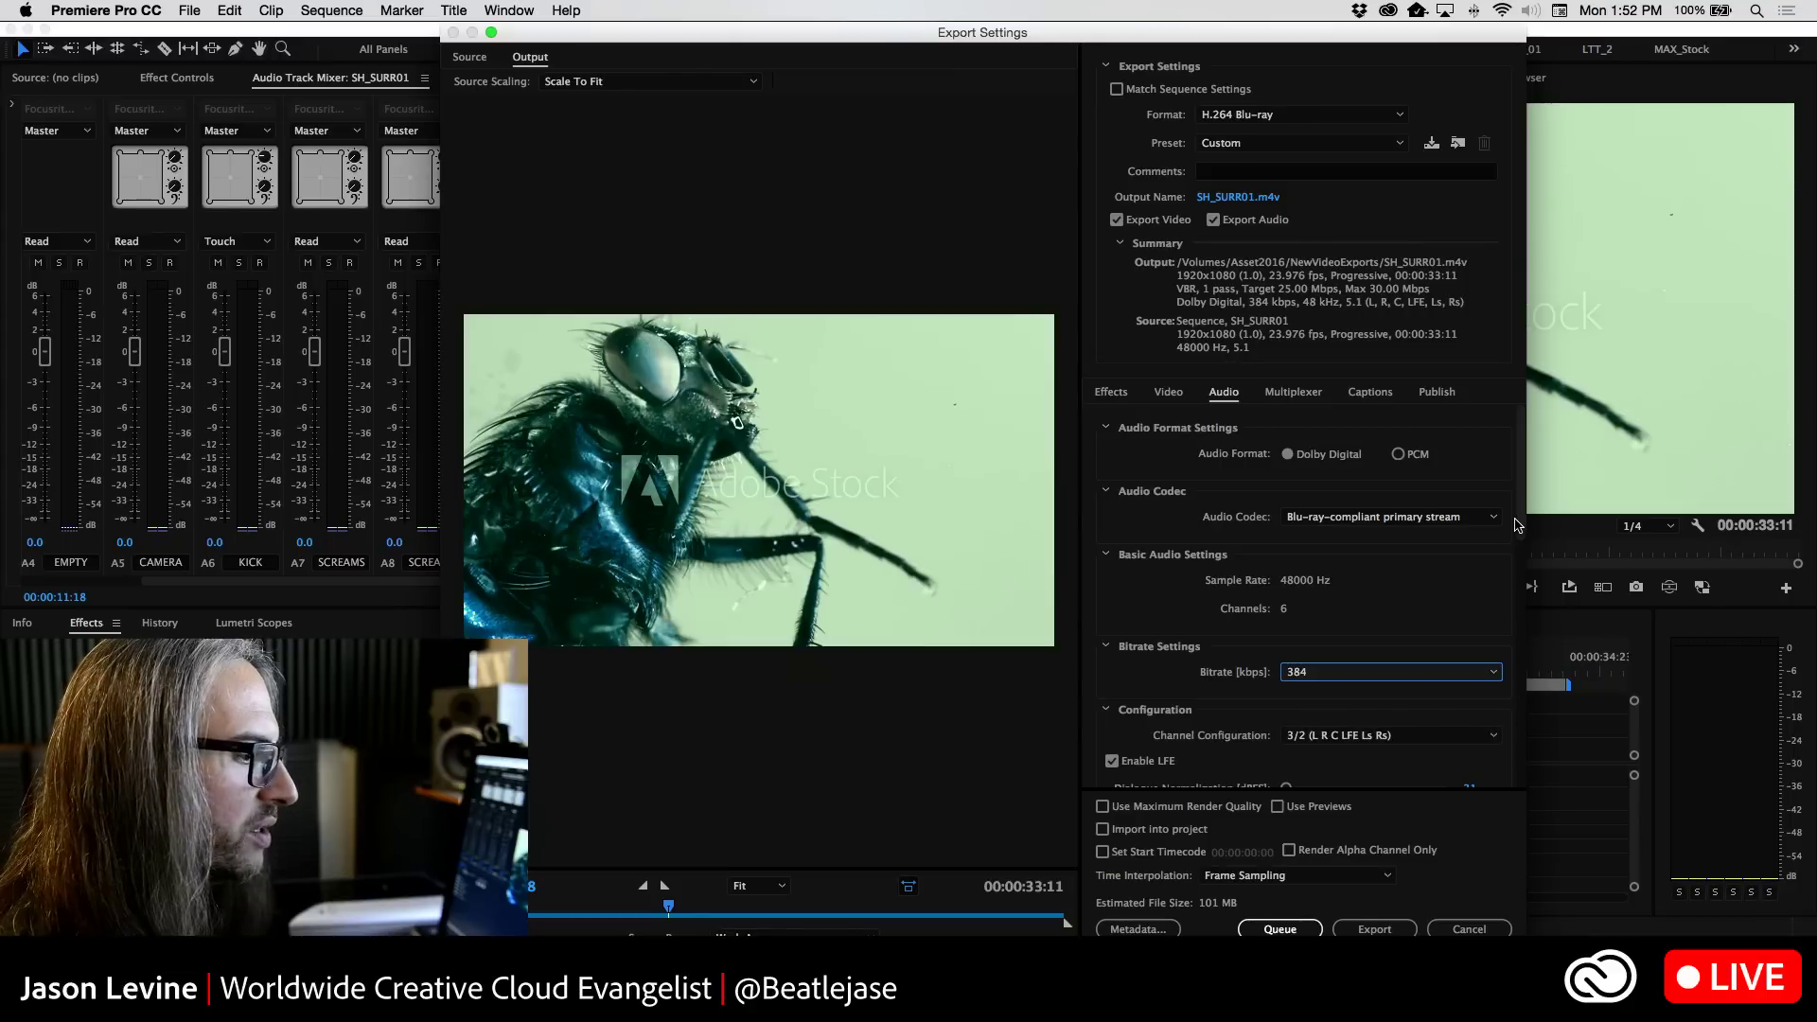
# Examine the Dolby Digital channel configuration, Surround EX mode, downmix and pre-processing options without changing them
pyautogui.moveTo(1517, 526); pyautogui.dragTo(1532, 621)
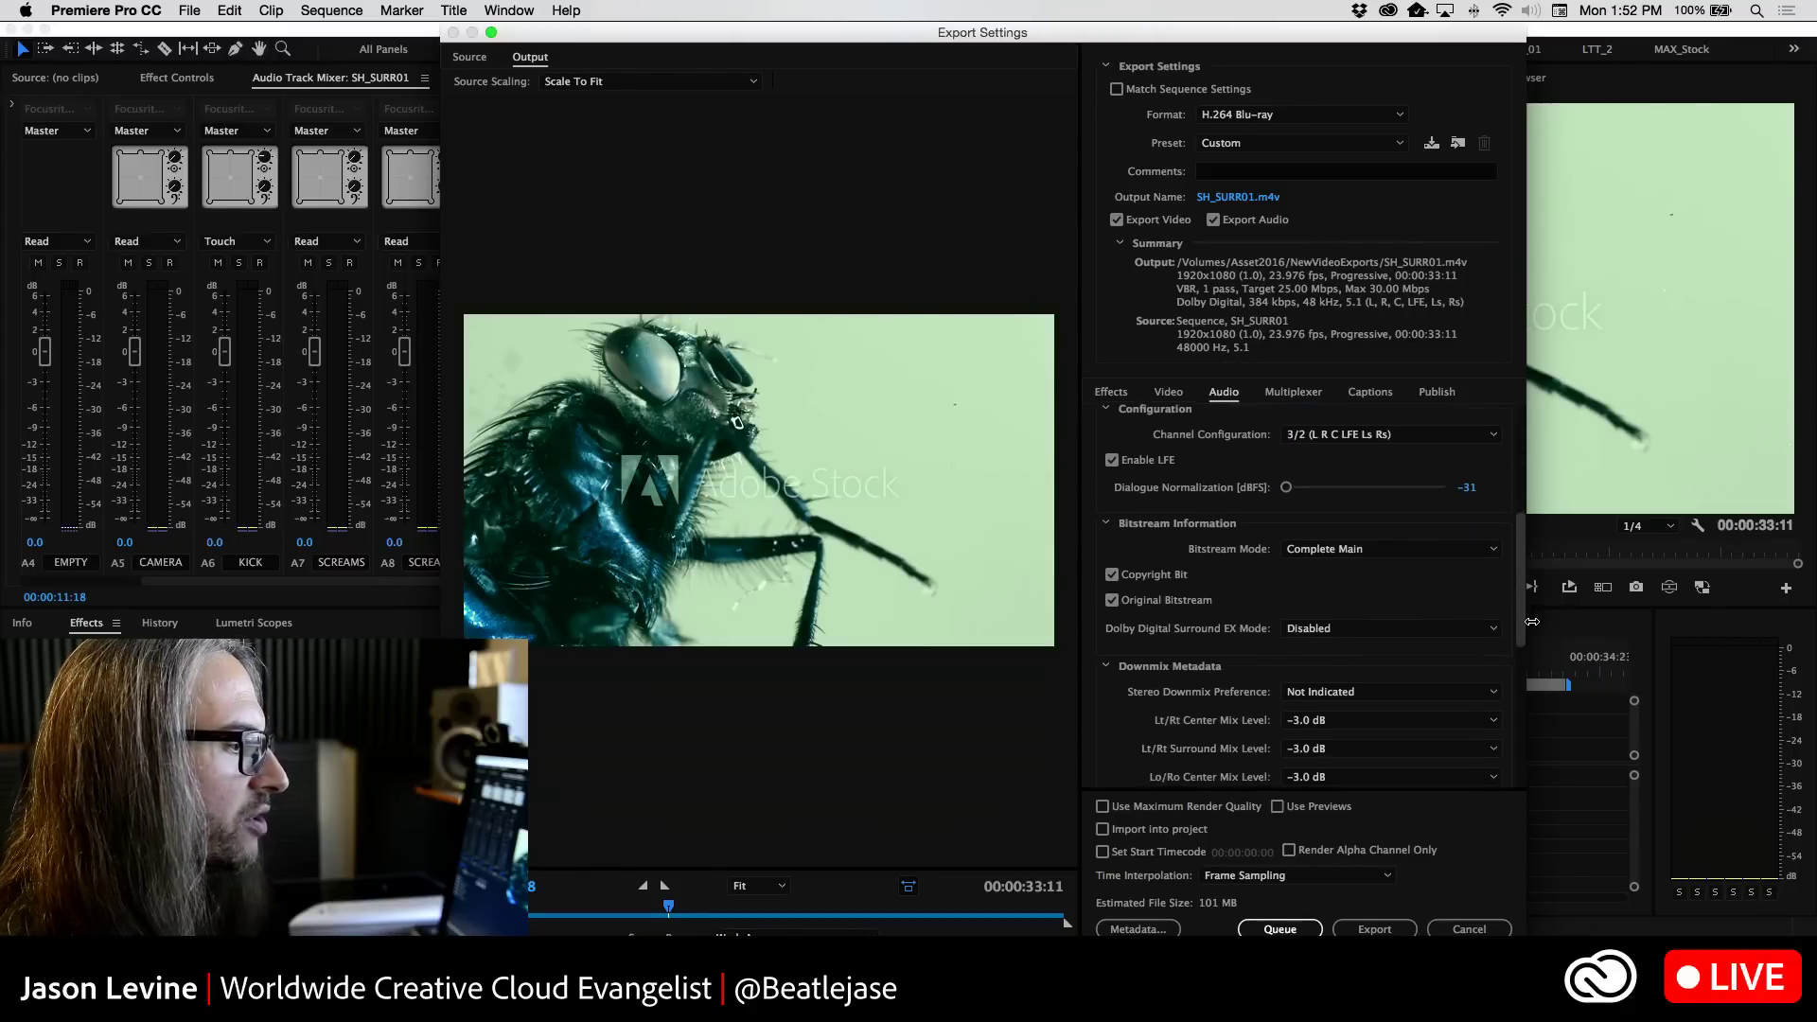
pyautogui.click(1424, 428)
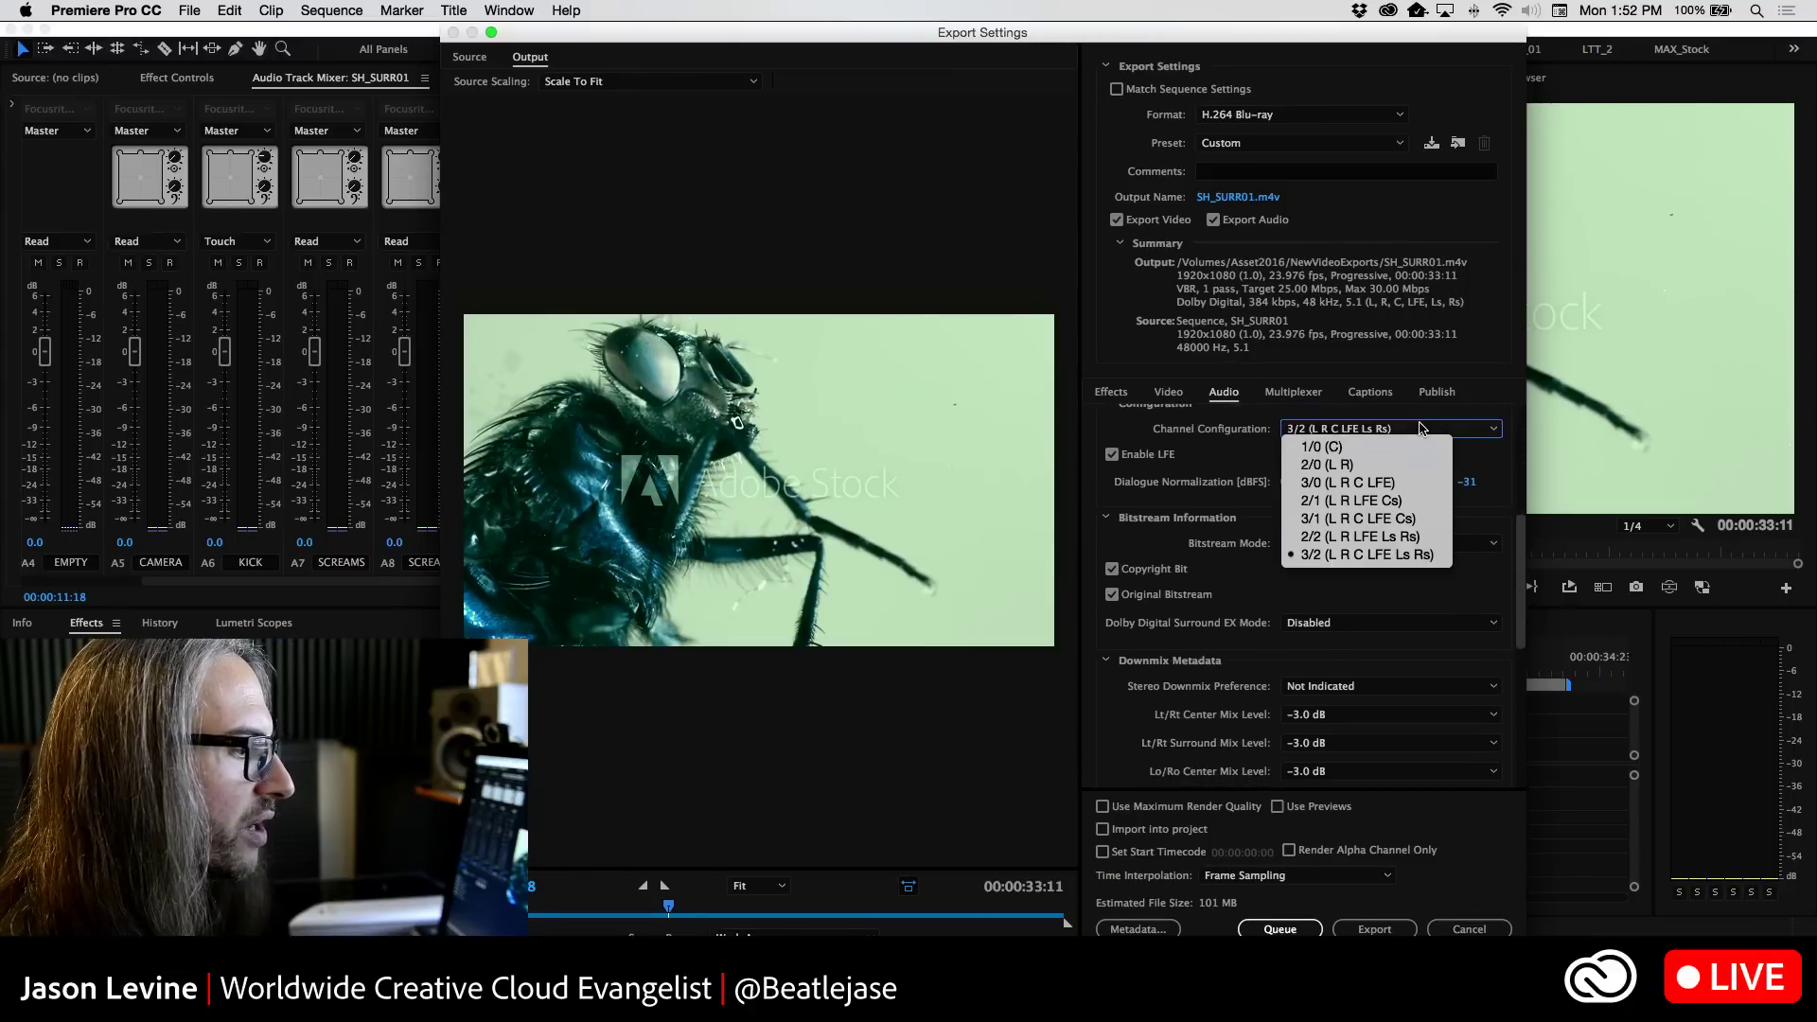
pyautogui.click(1405, 558)
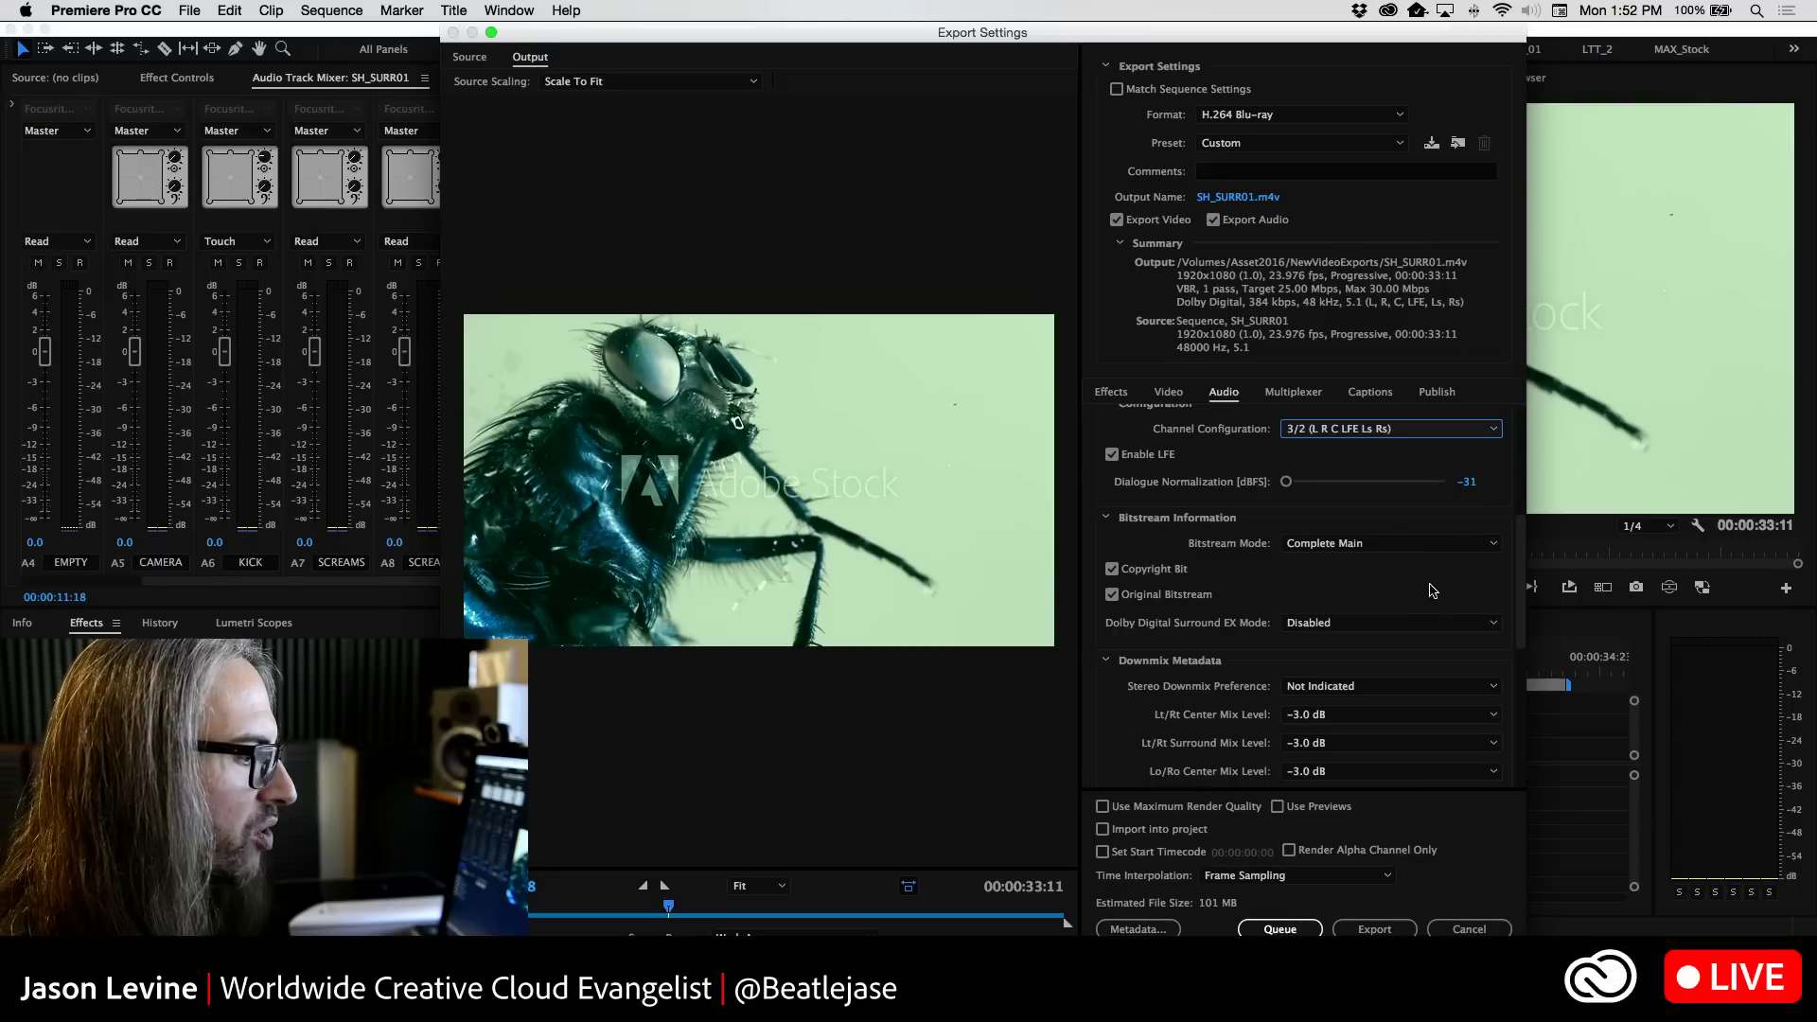
pyautogui.click(1442, 623)
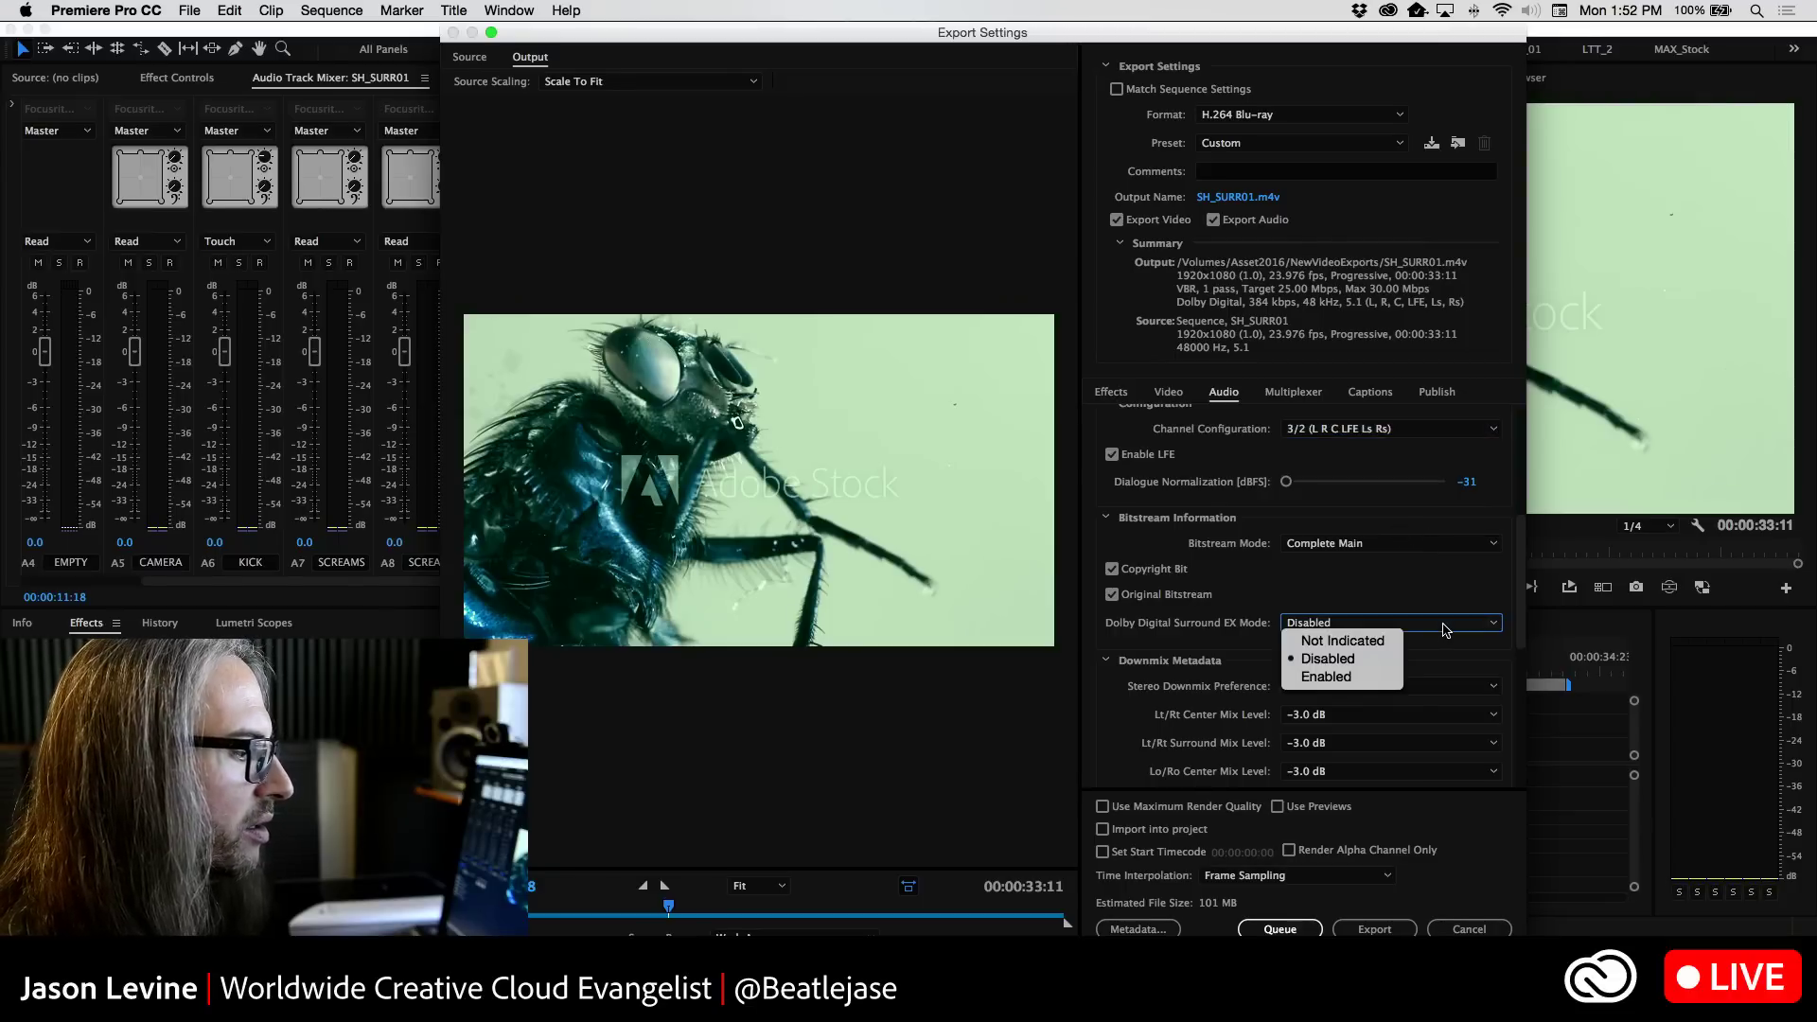
pyautogui.click(1362, 660)
pyautogui.moveTo(1520, 585); pyautogui.dragTo(1523, 726)
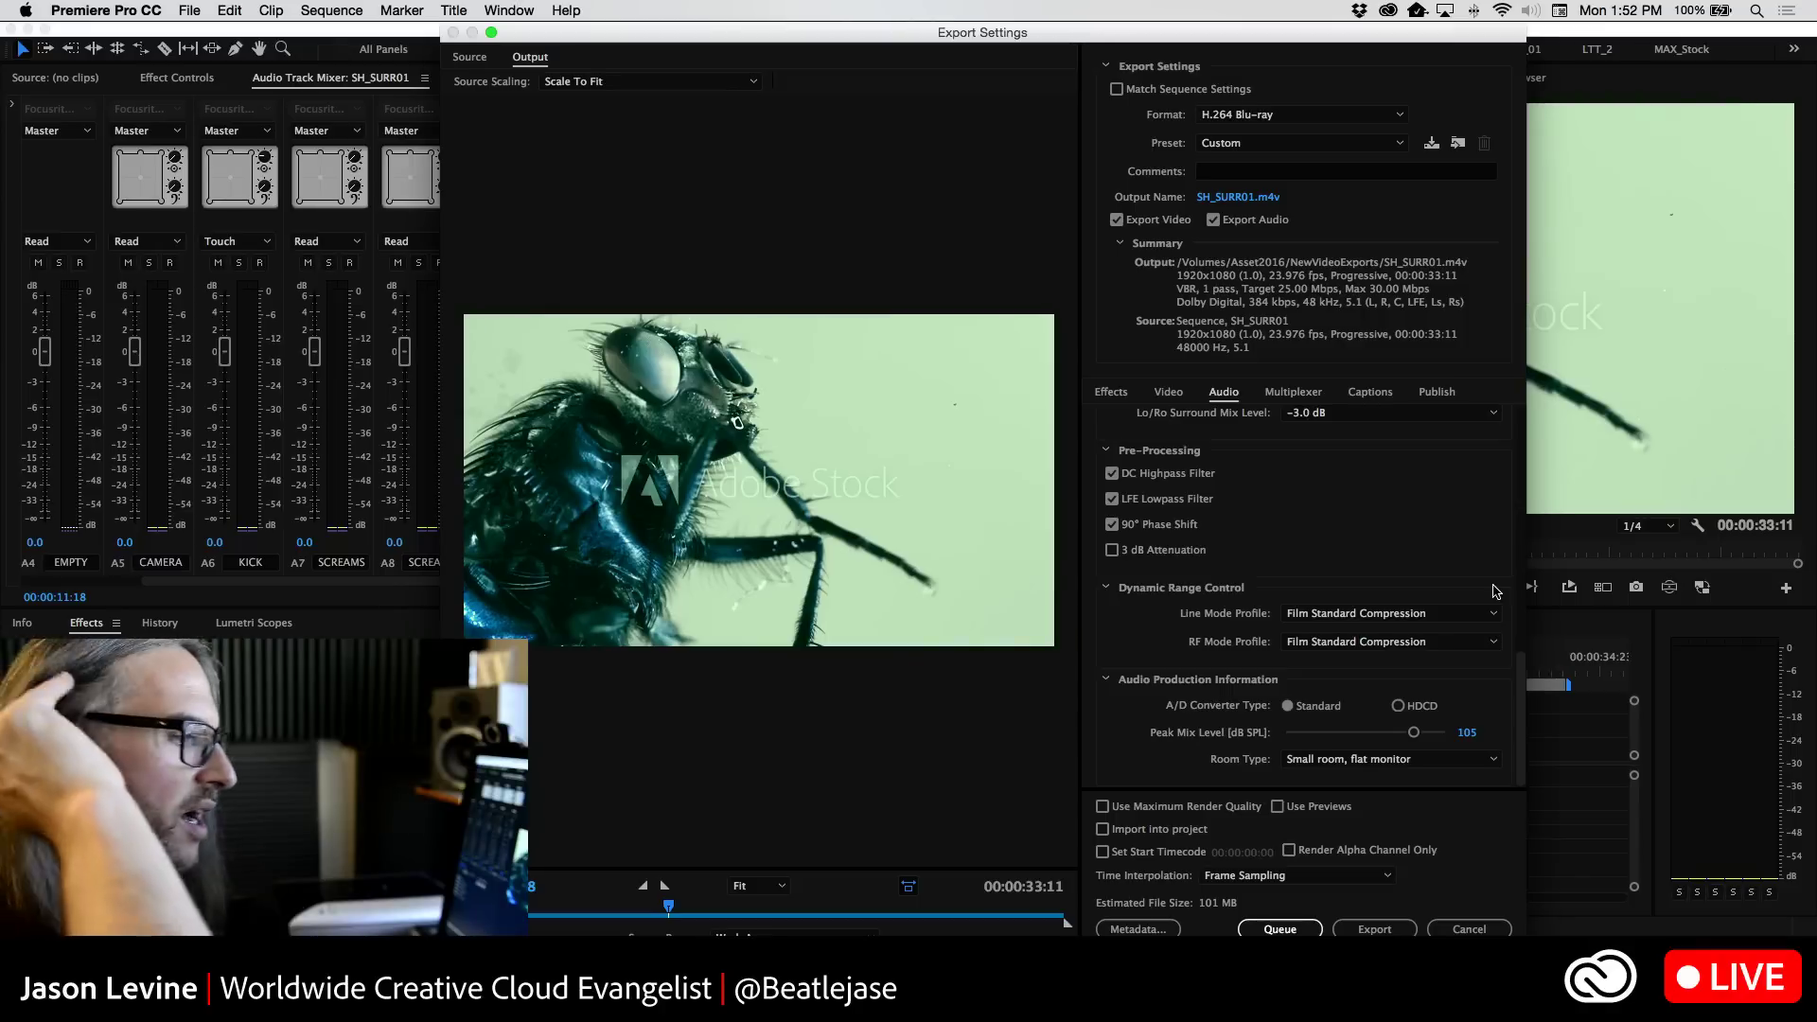
# Switch the export format to QuickTime with the GoPro CineForm RGB 12-bit with alpha at Maximum Bit Depth preset
pyautogui.click(1283, 115)
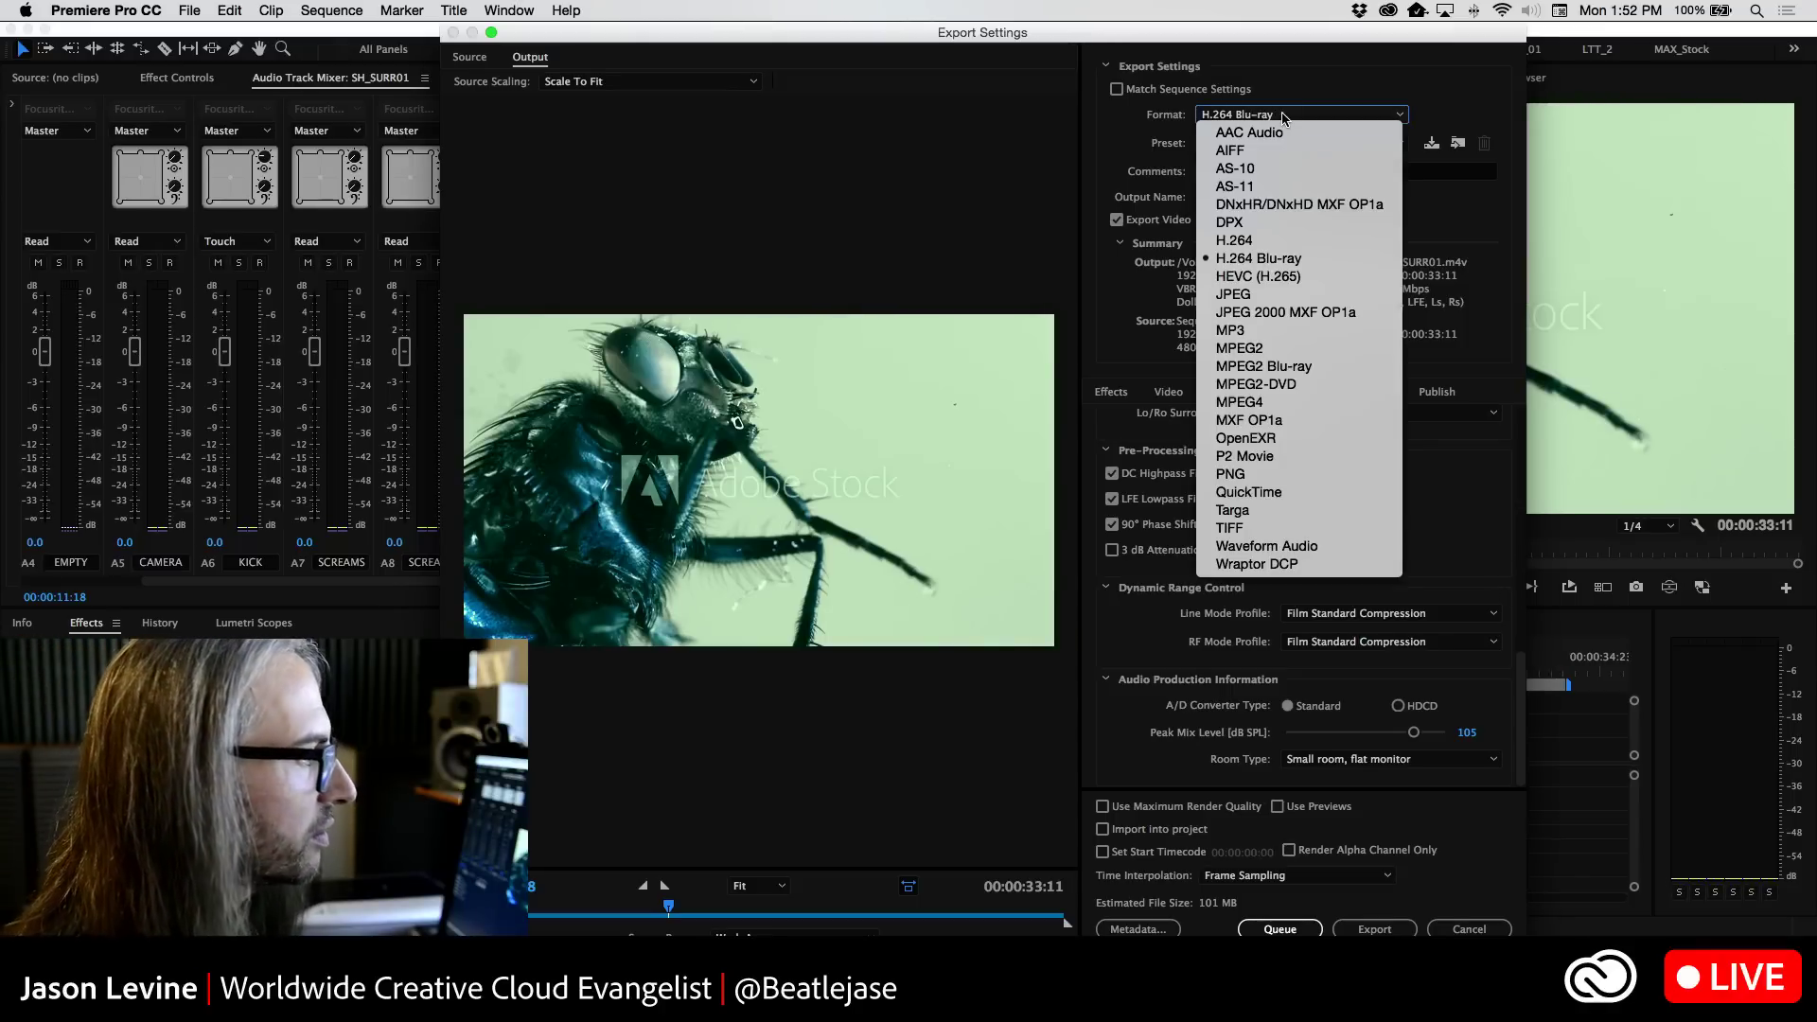
pyautogui.click(1249, 492)
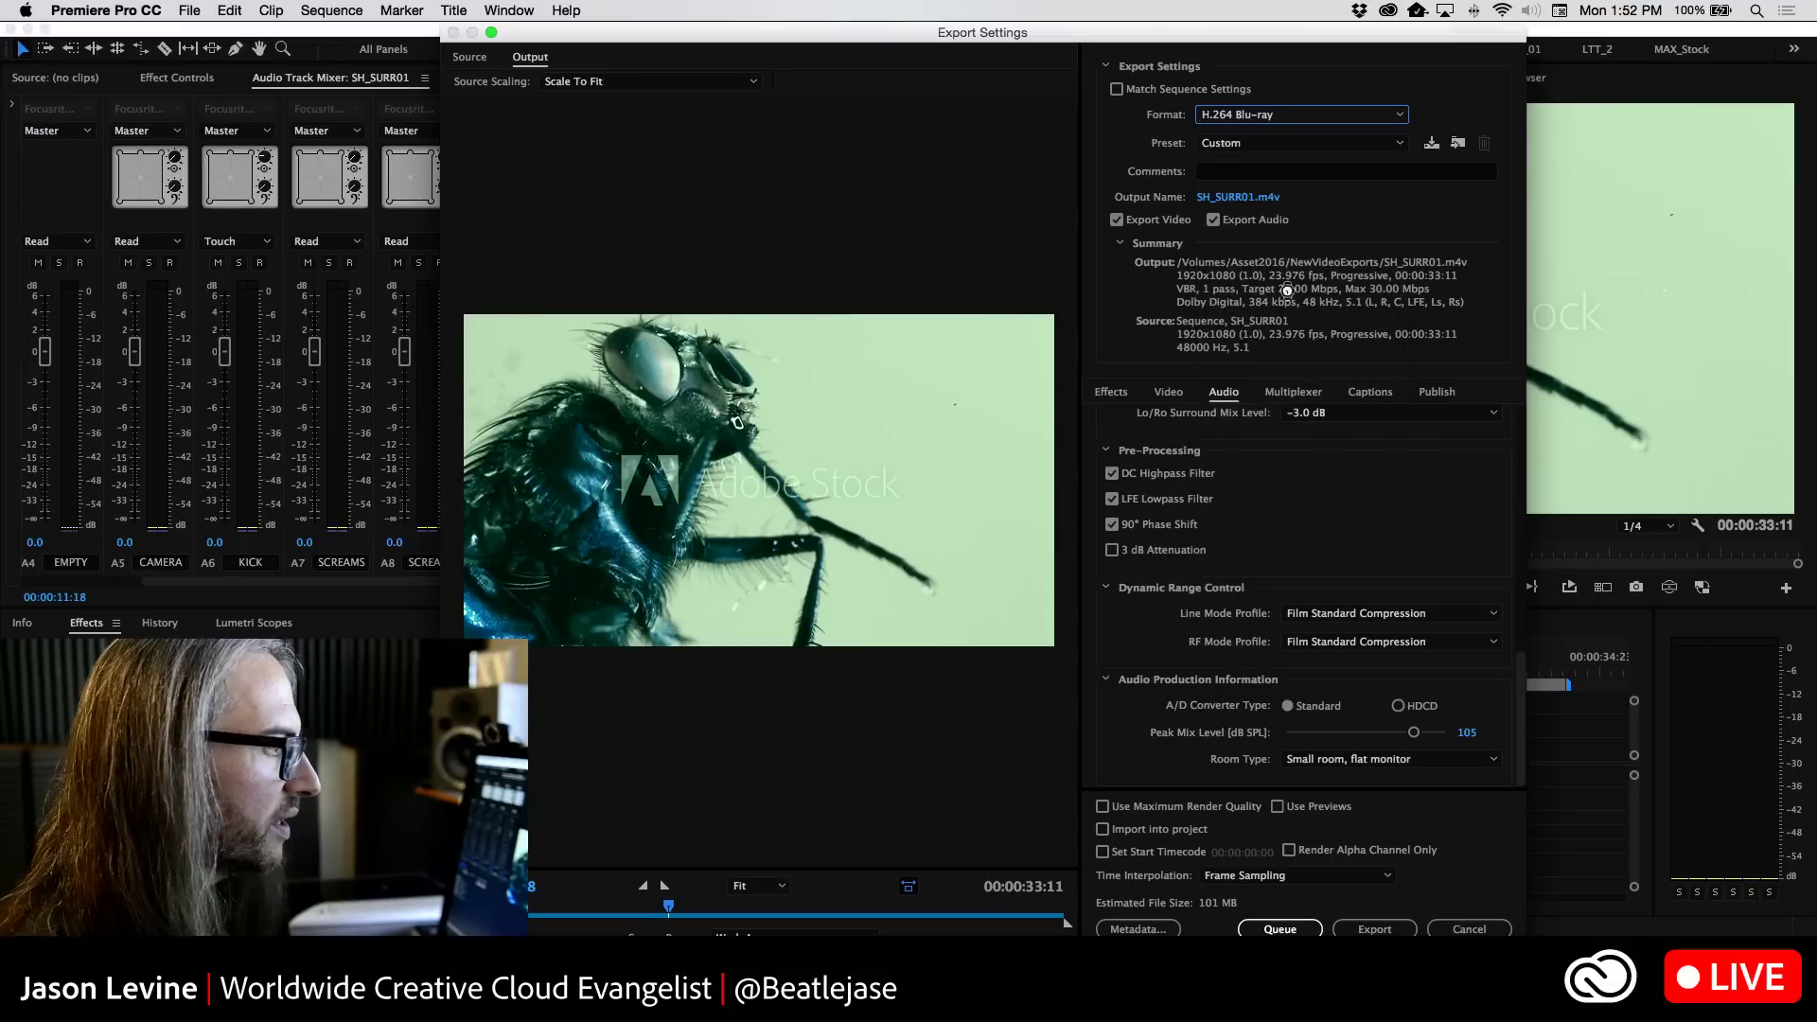
pyautogui.click(1308, 142)
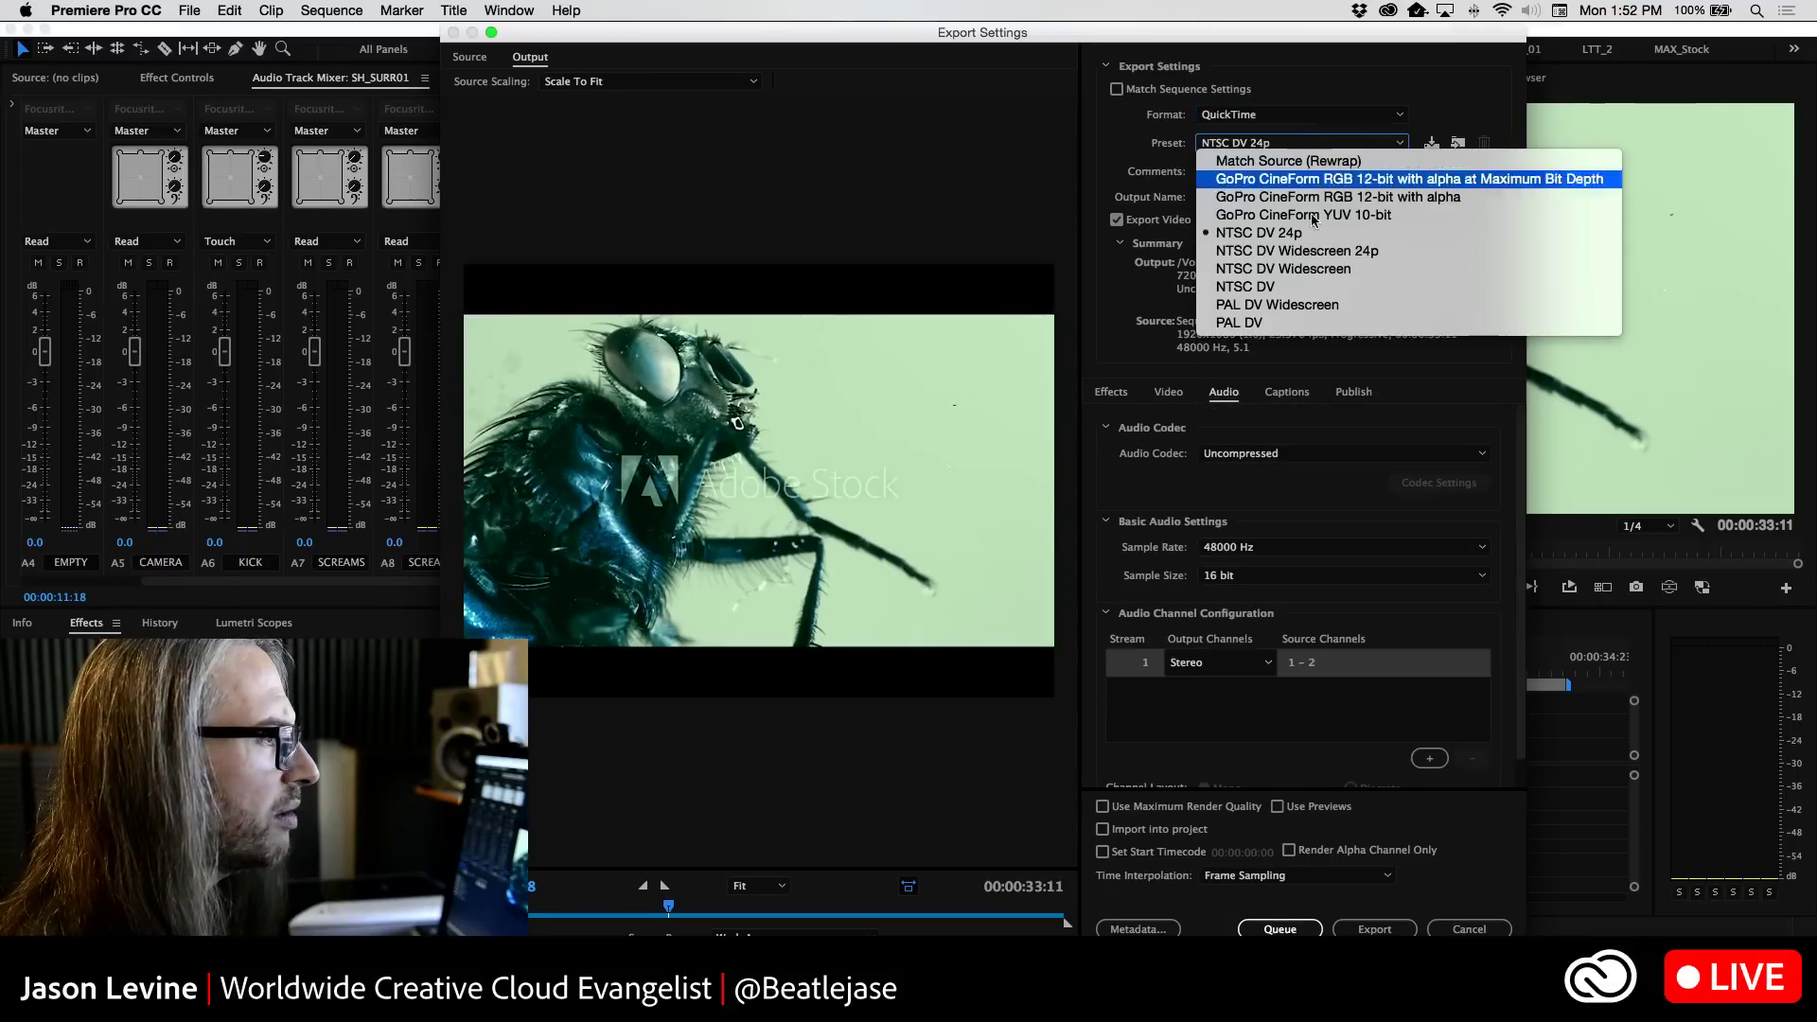
pyautogui.click(1396, 179)
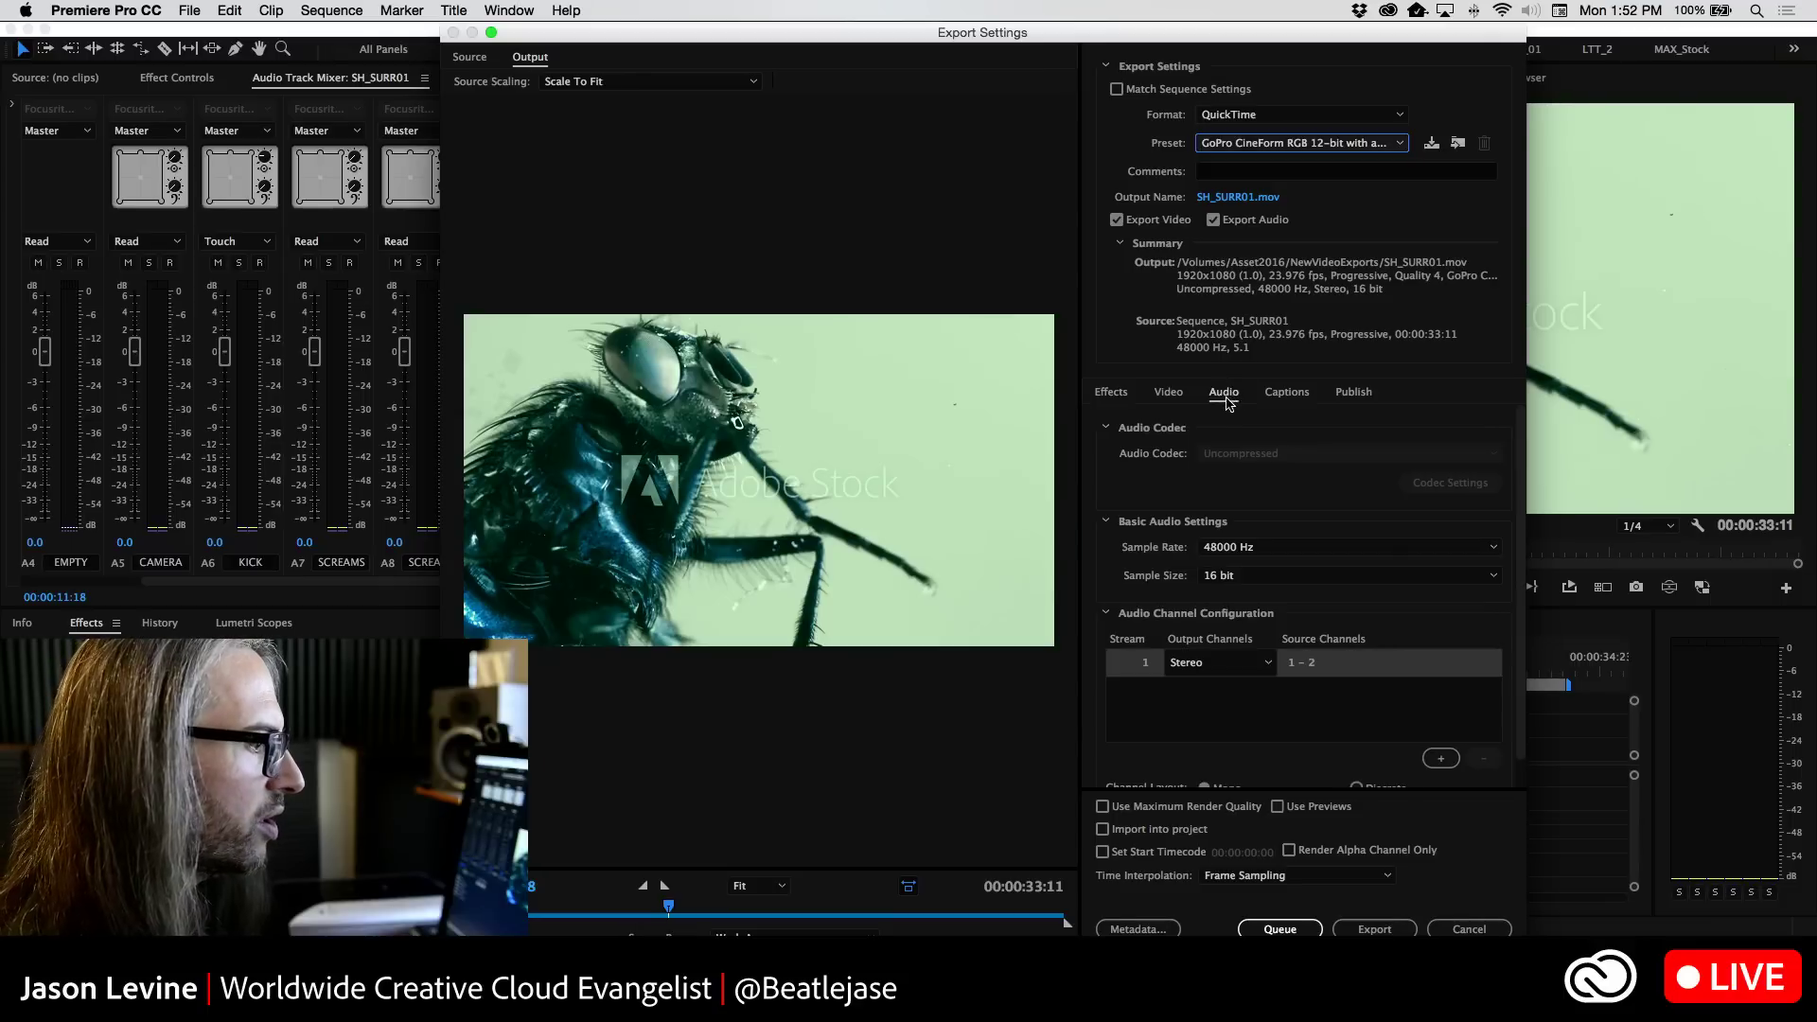
# Set the QuickTime export's audio sample size to 32 bit float
pyautogui.click(1171, 393)
pyautogui.click(1223, 396)
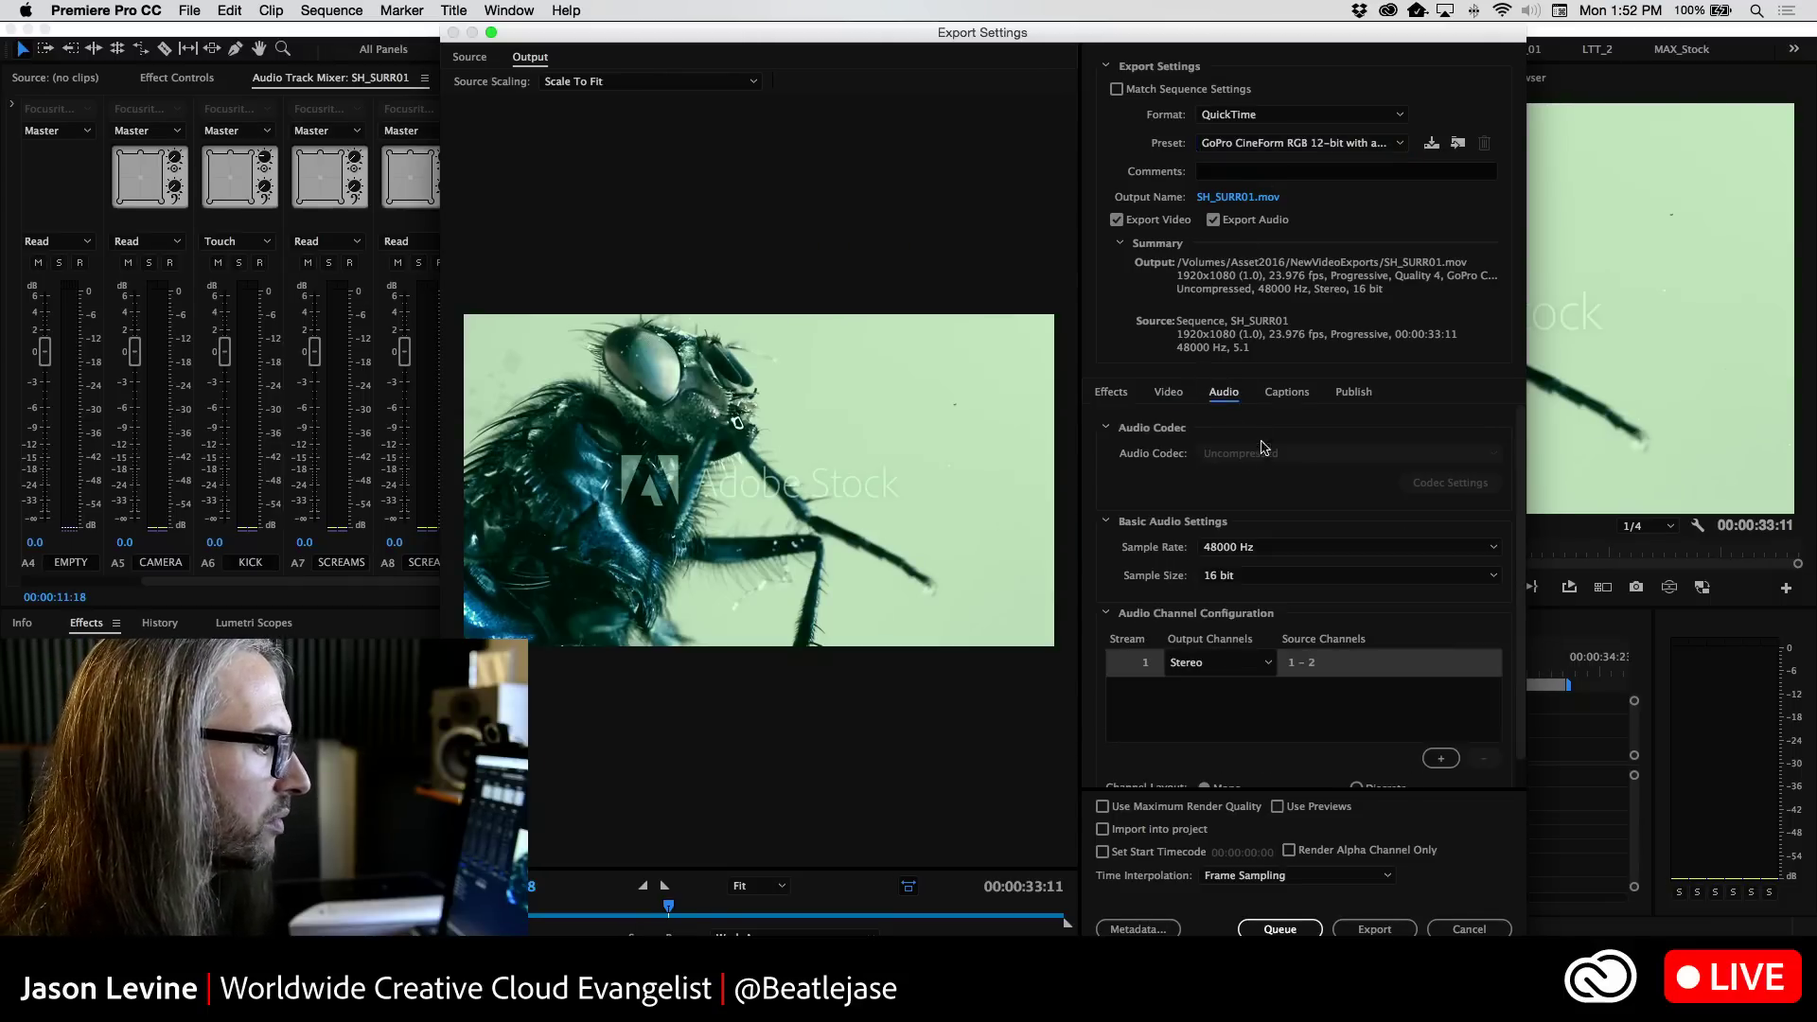
pyautogui.click(1302, 584)
pyautogui.click(1244, 670)
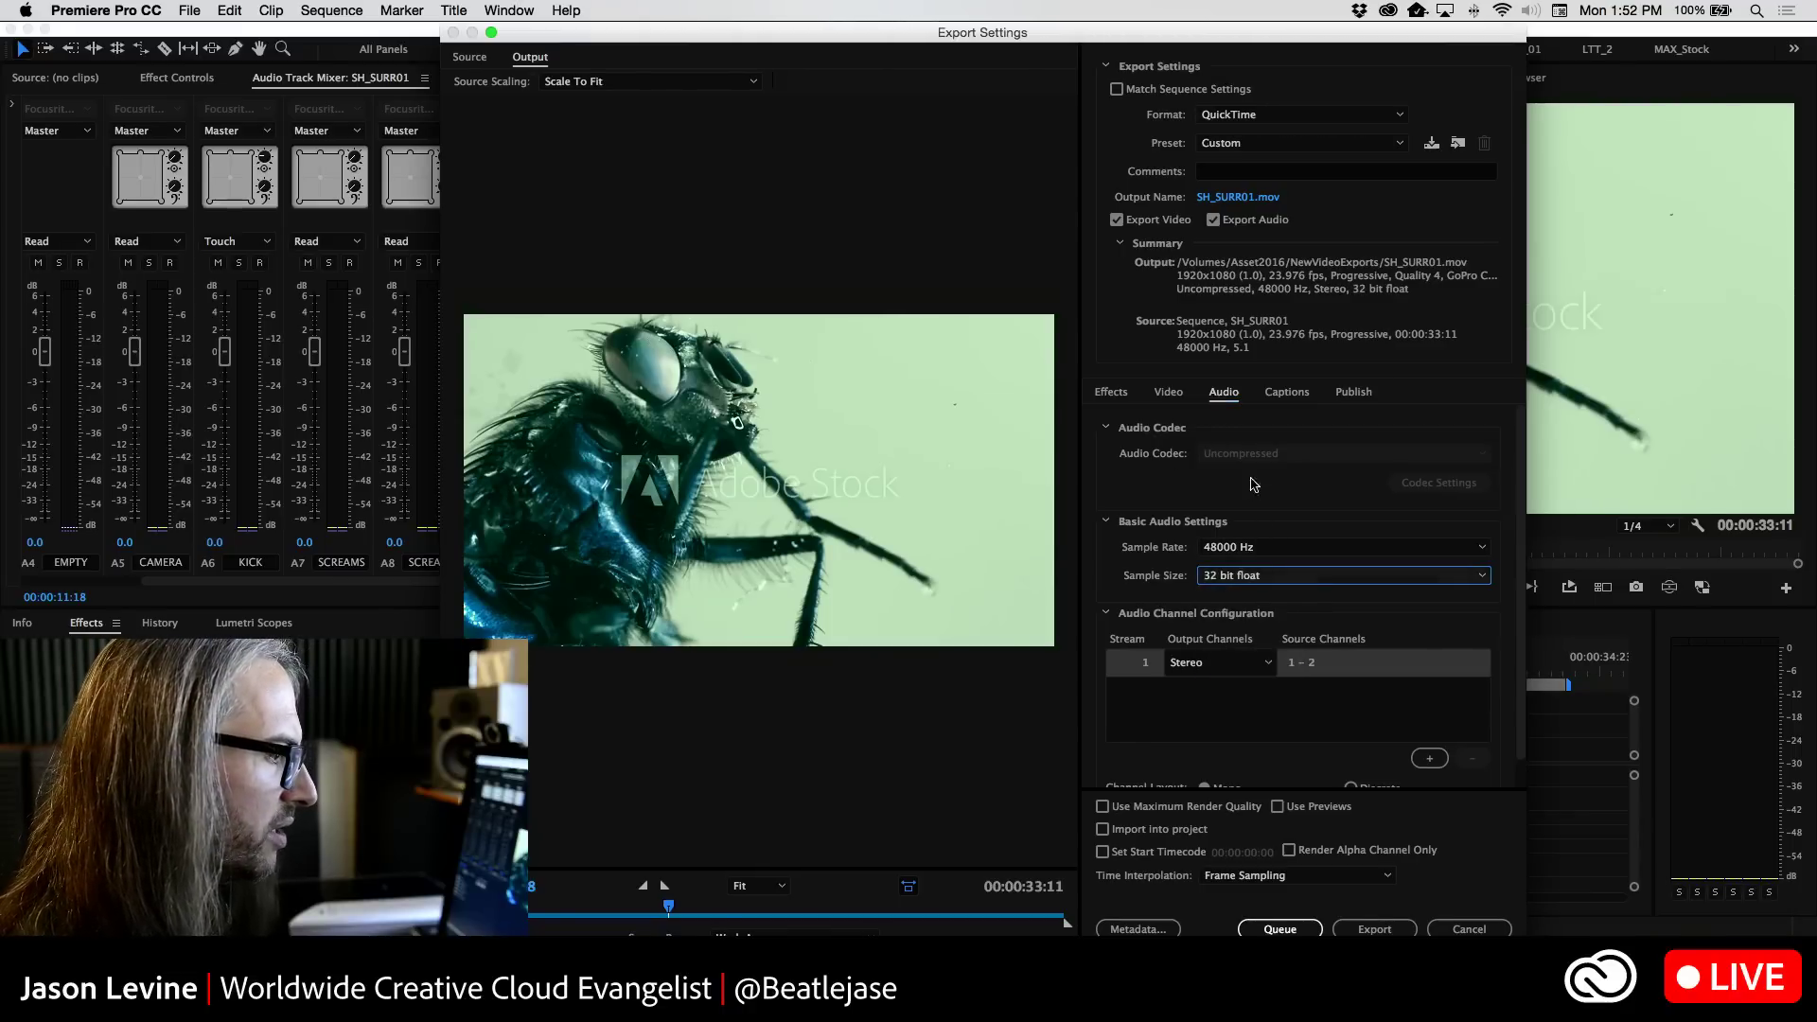
# Check the QuickTime presets and set the export's video codec to Apple ProRes 4444
pyautogui.click(1259, 142)
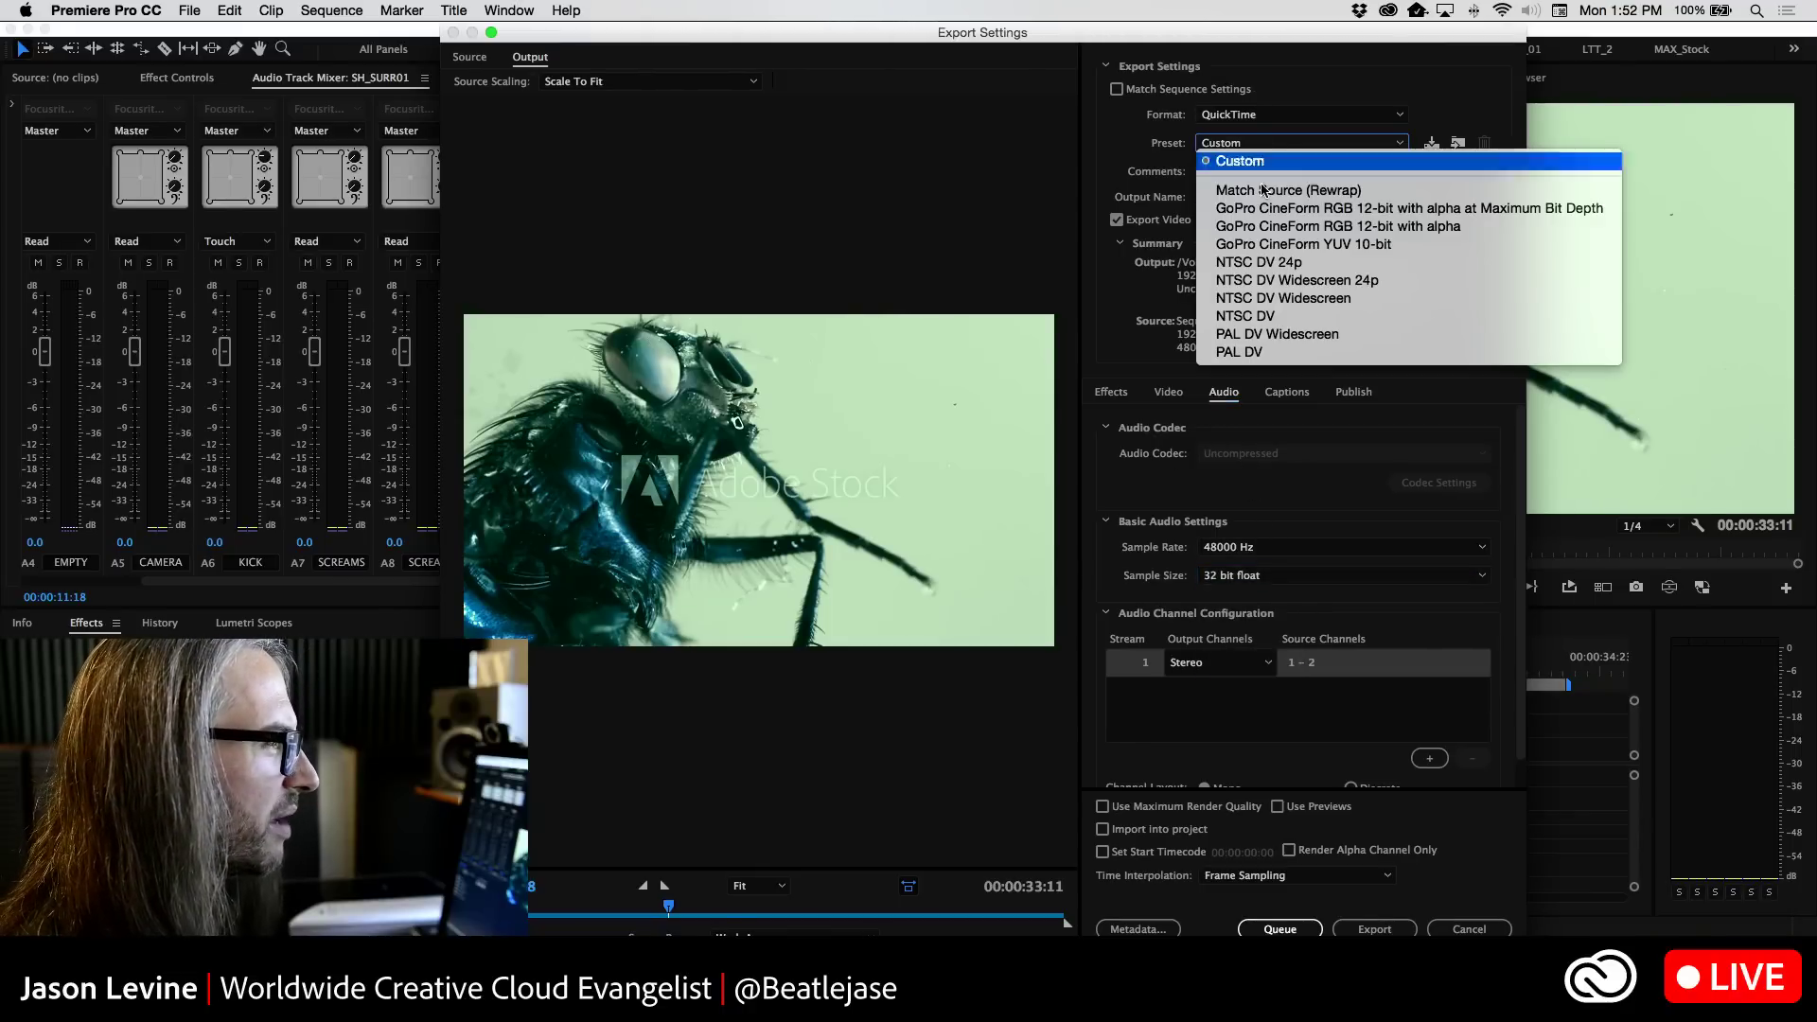
pyautogui.click(1356, 109)
pyautogui.click(1169, 392)
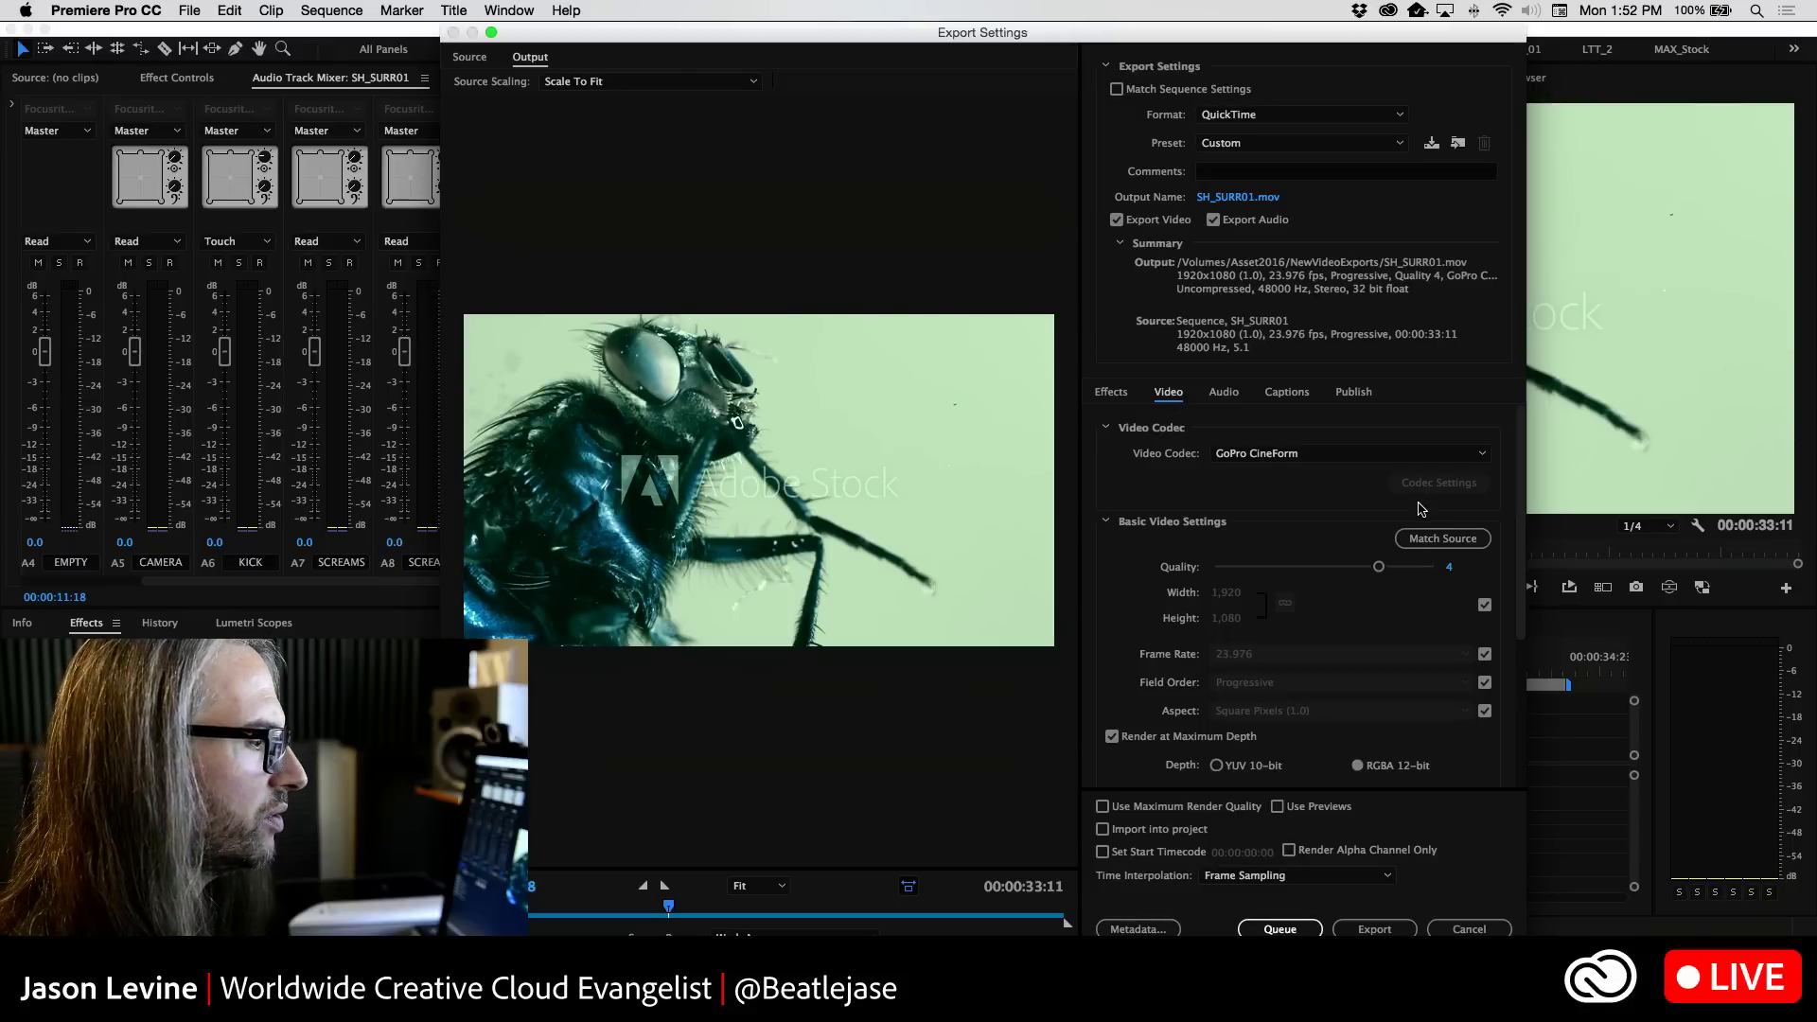
pyautogui.click(1406, 463)
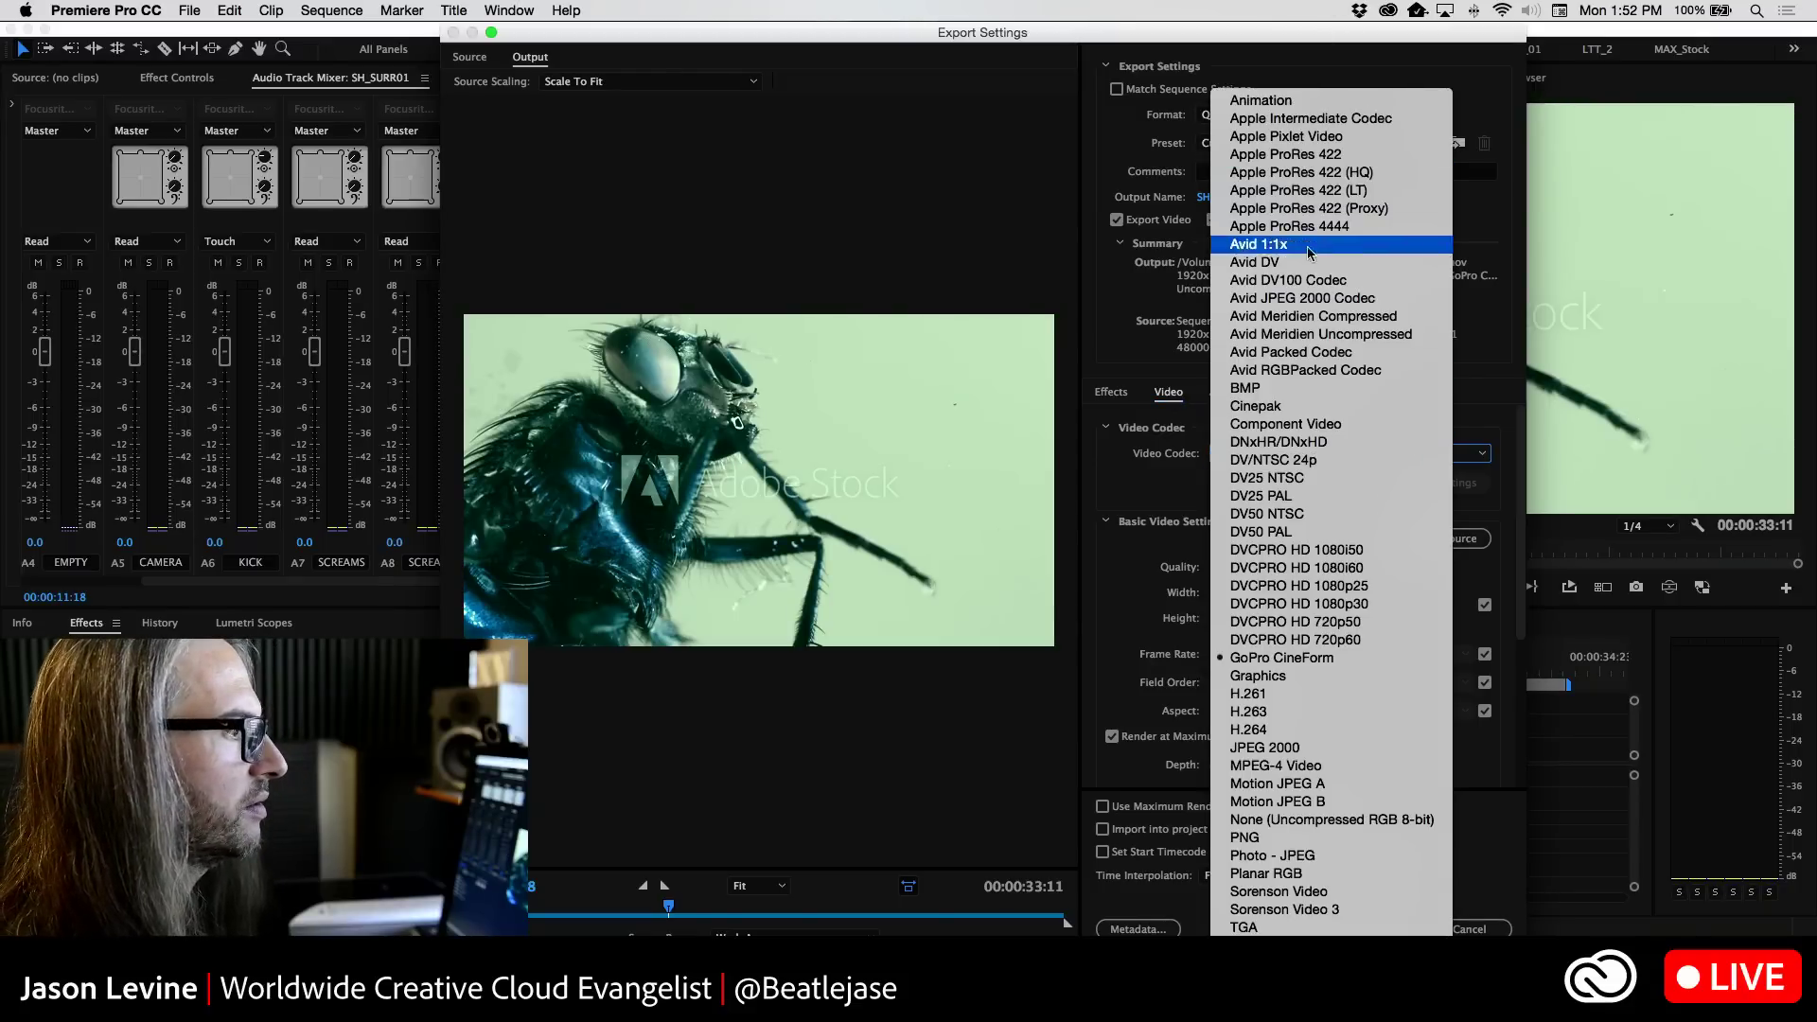
pyautogui.click(1315, 227)
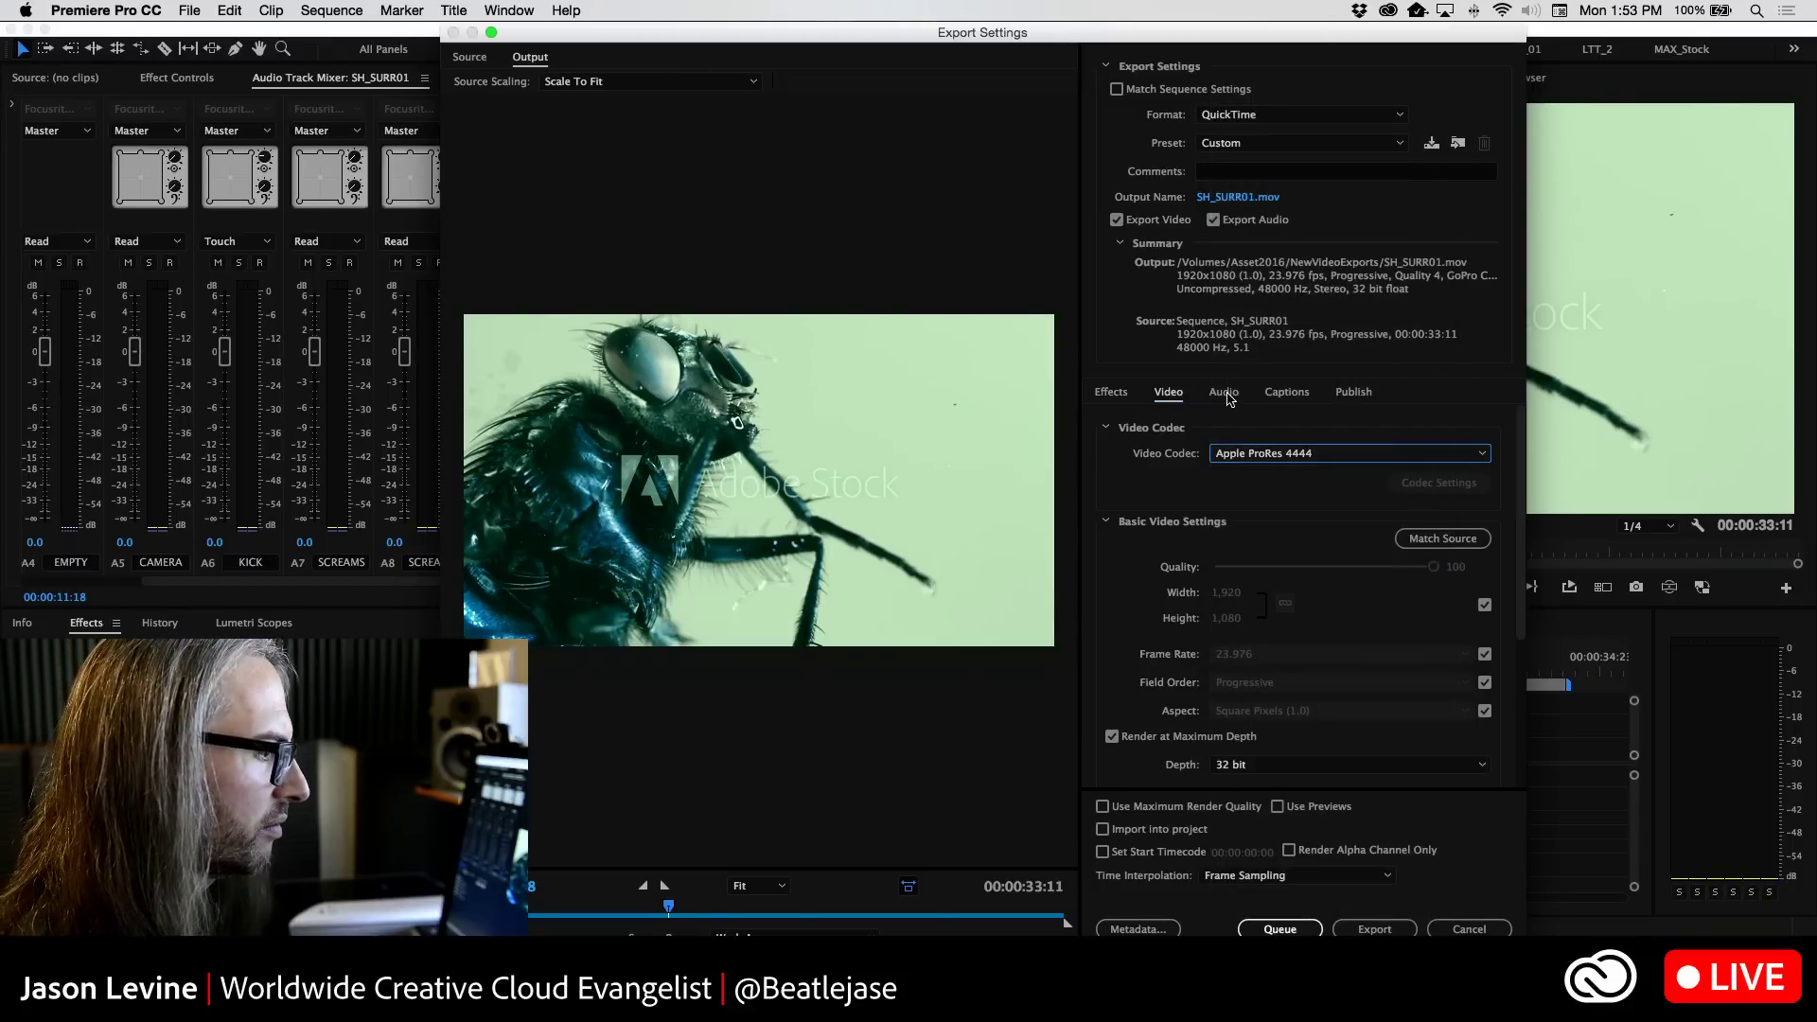
# Review the audio codecs offered for the QuickTime export and cancel the export
pyautogui.click(1226, 394)
pyautogui.click(1323, 454)
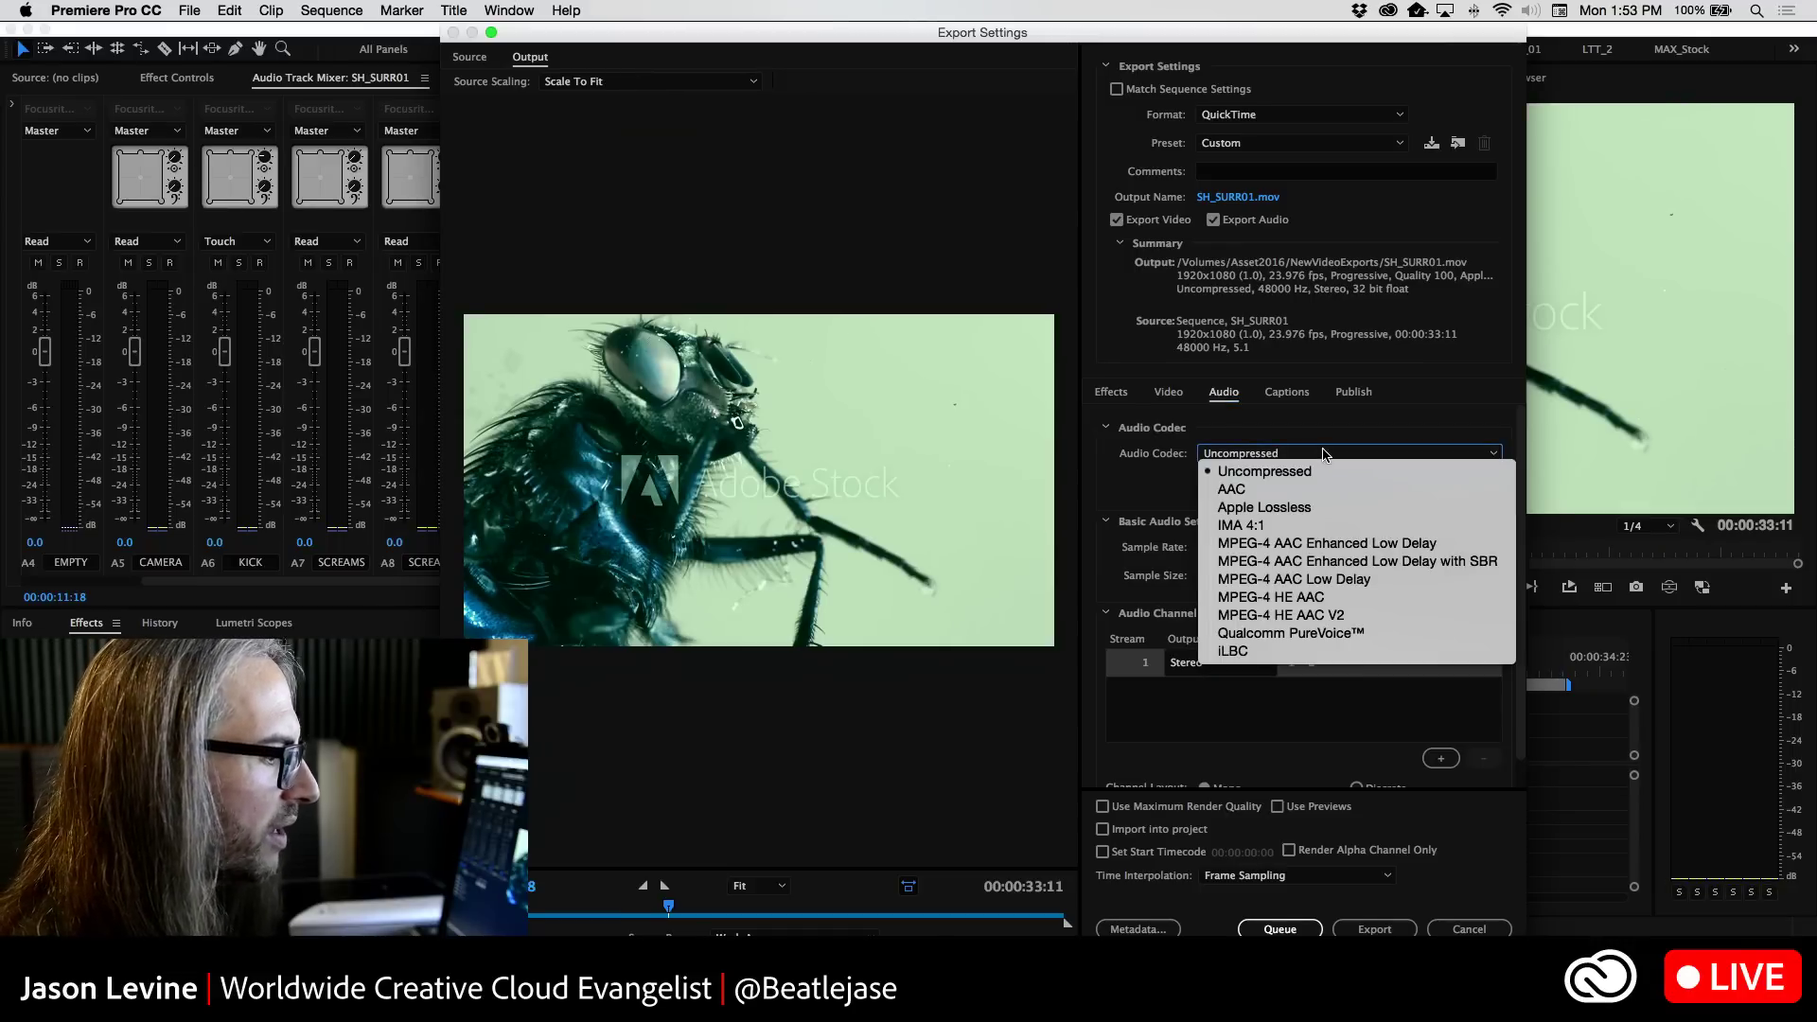
pyautogui.click(1408, 376)
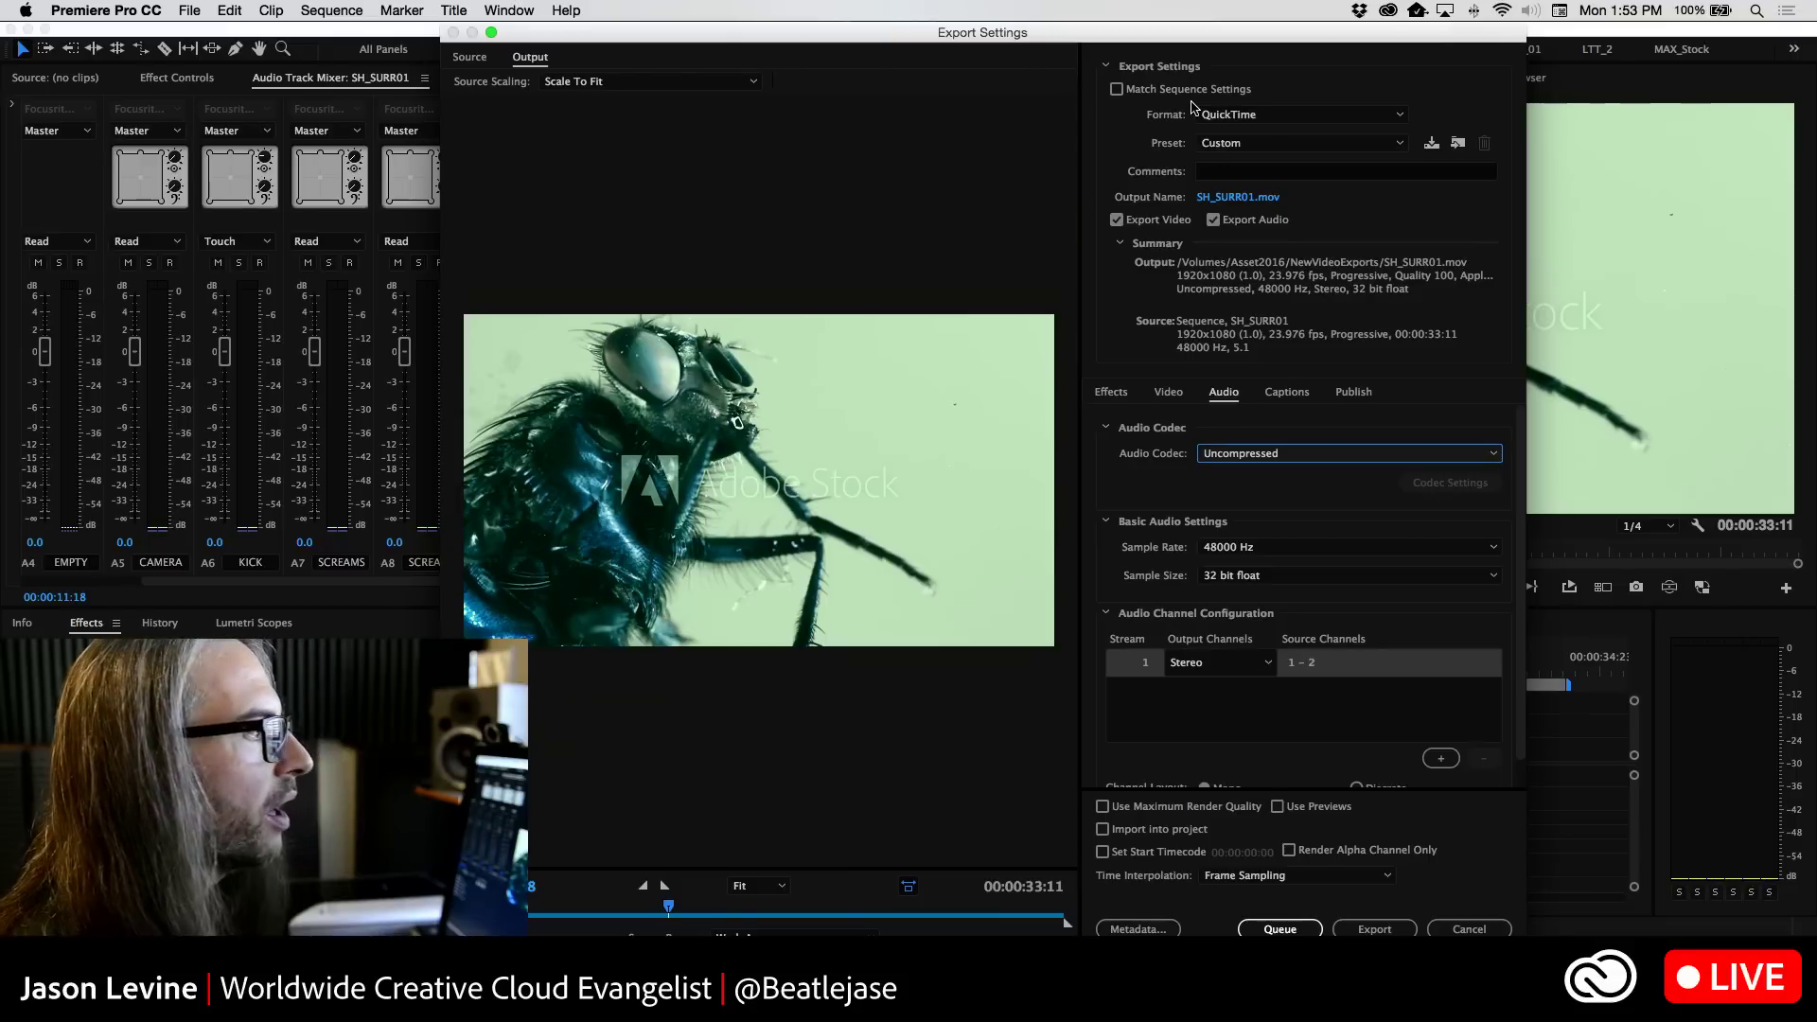
pyautogui.click(1448, 929)
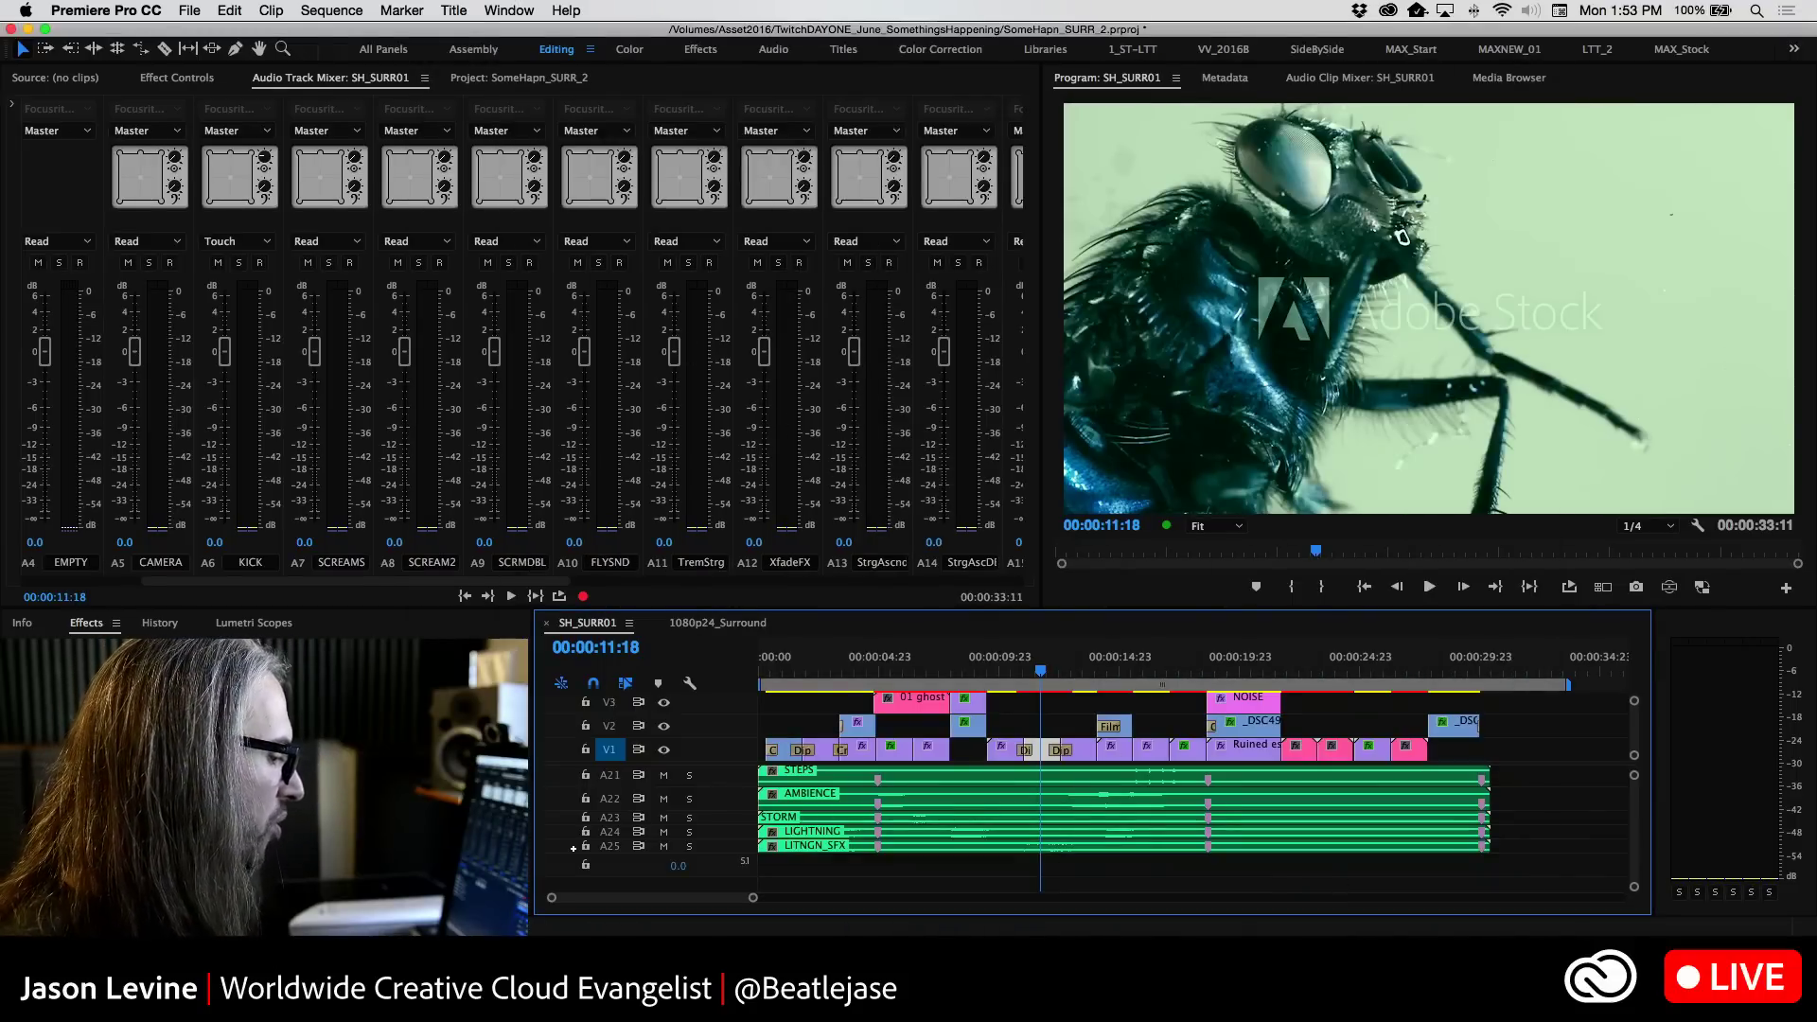
# Switch to Adobe Audition and open the multitrack mixdown export for the entire session
pyautogui.press('super+Tab')
pyautogui.click(205, 11)
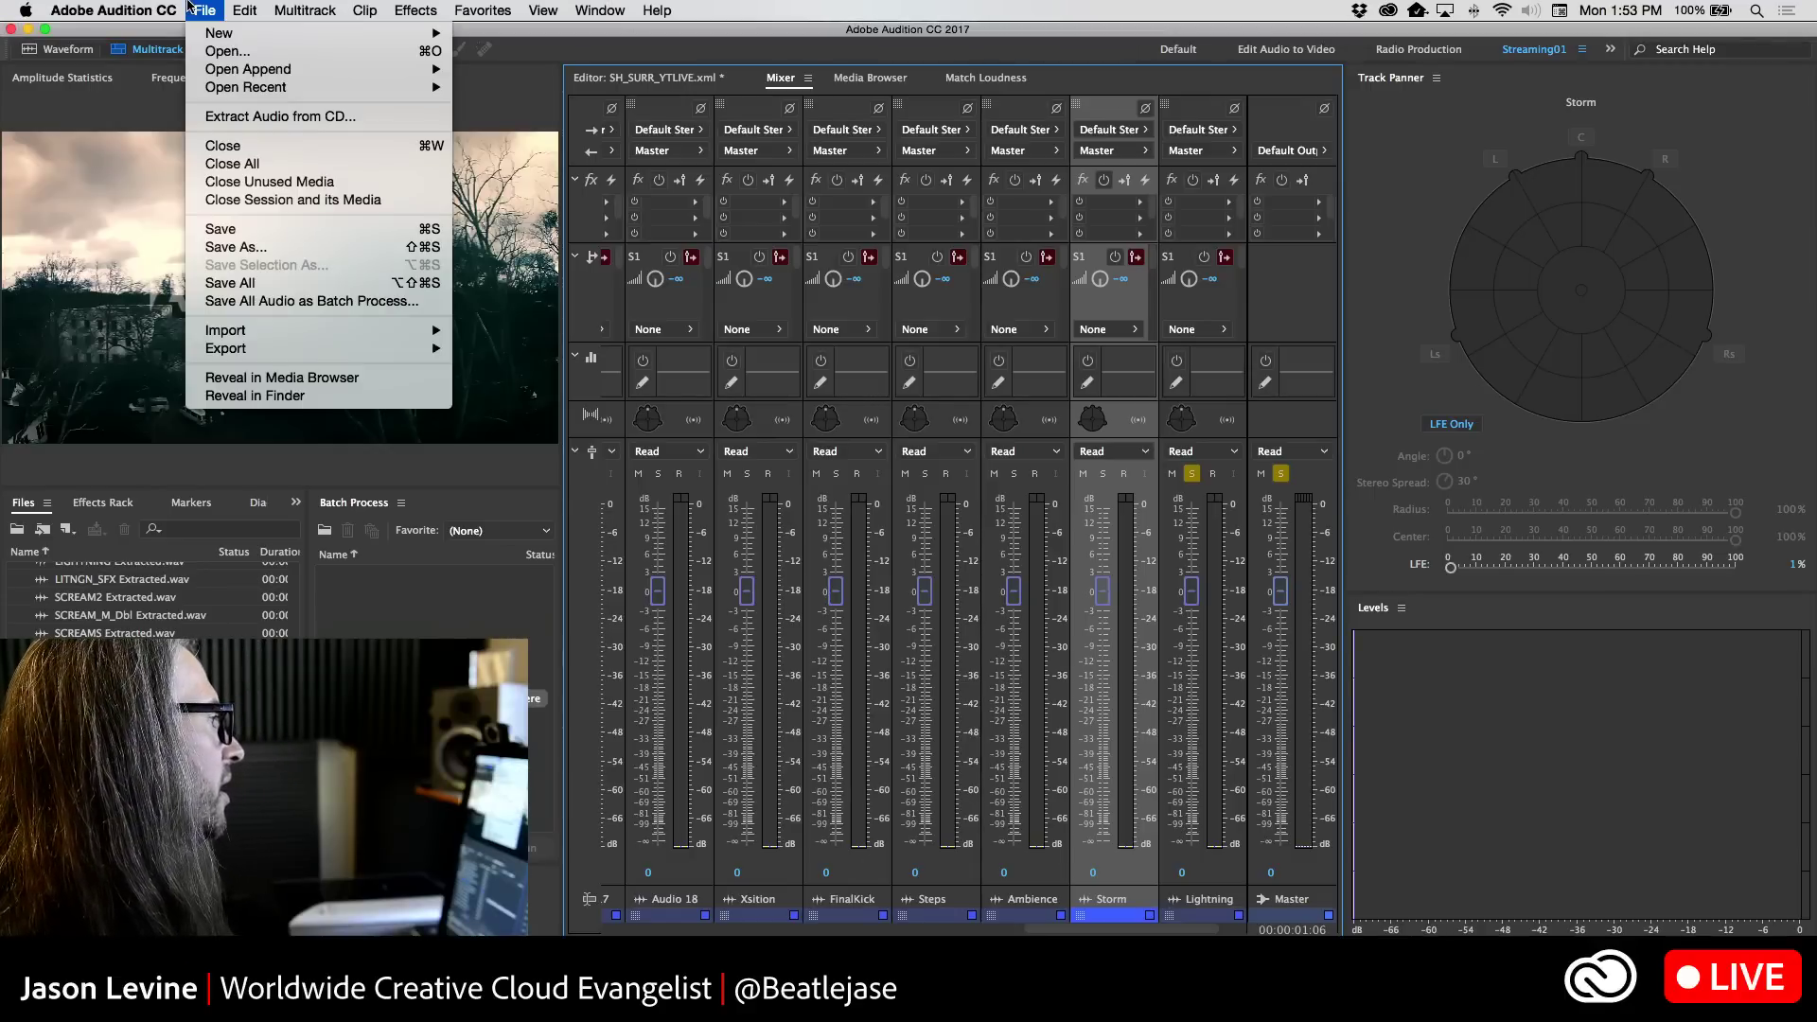
pyautogui.moveTo(284, 348)
pyautogui.moveTo(548, 438)
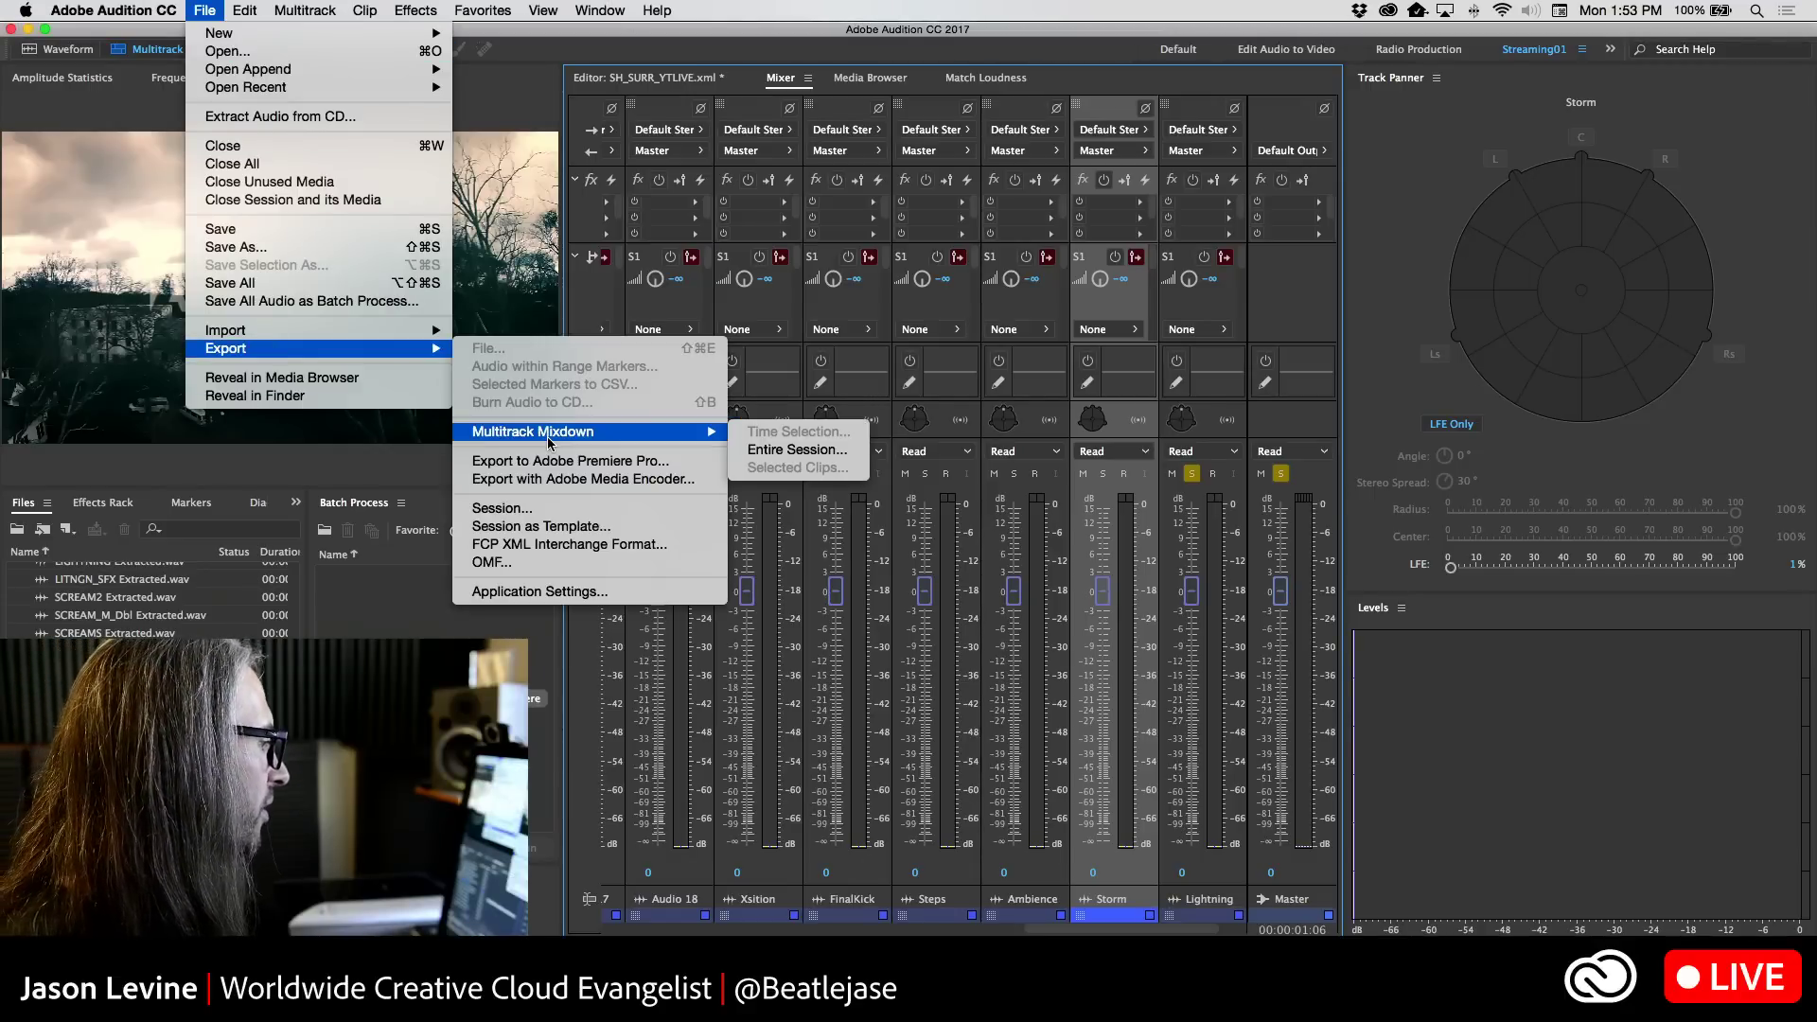
pyautogui.click(800, 451)
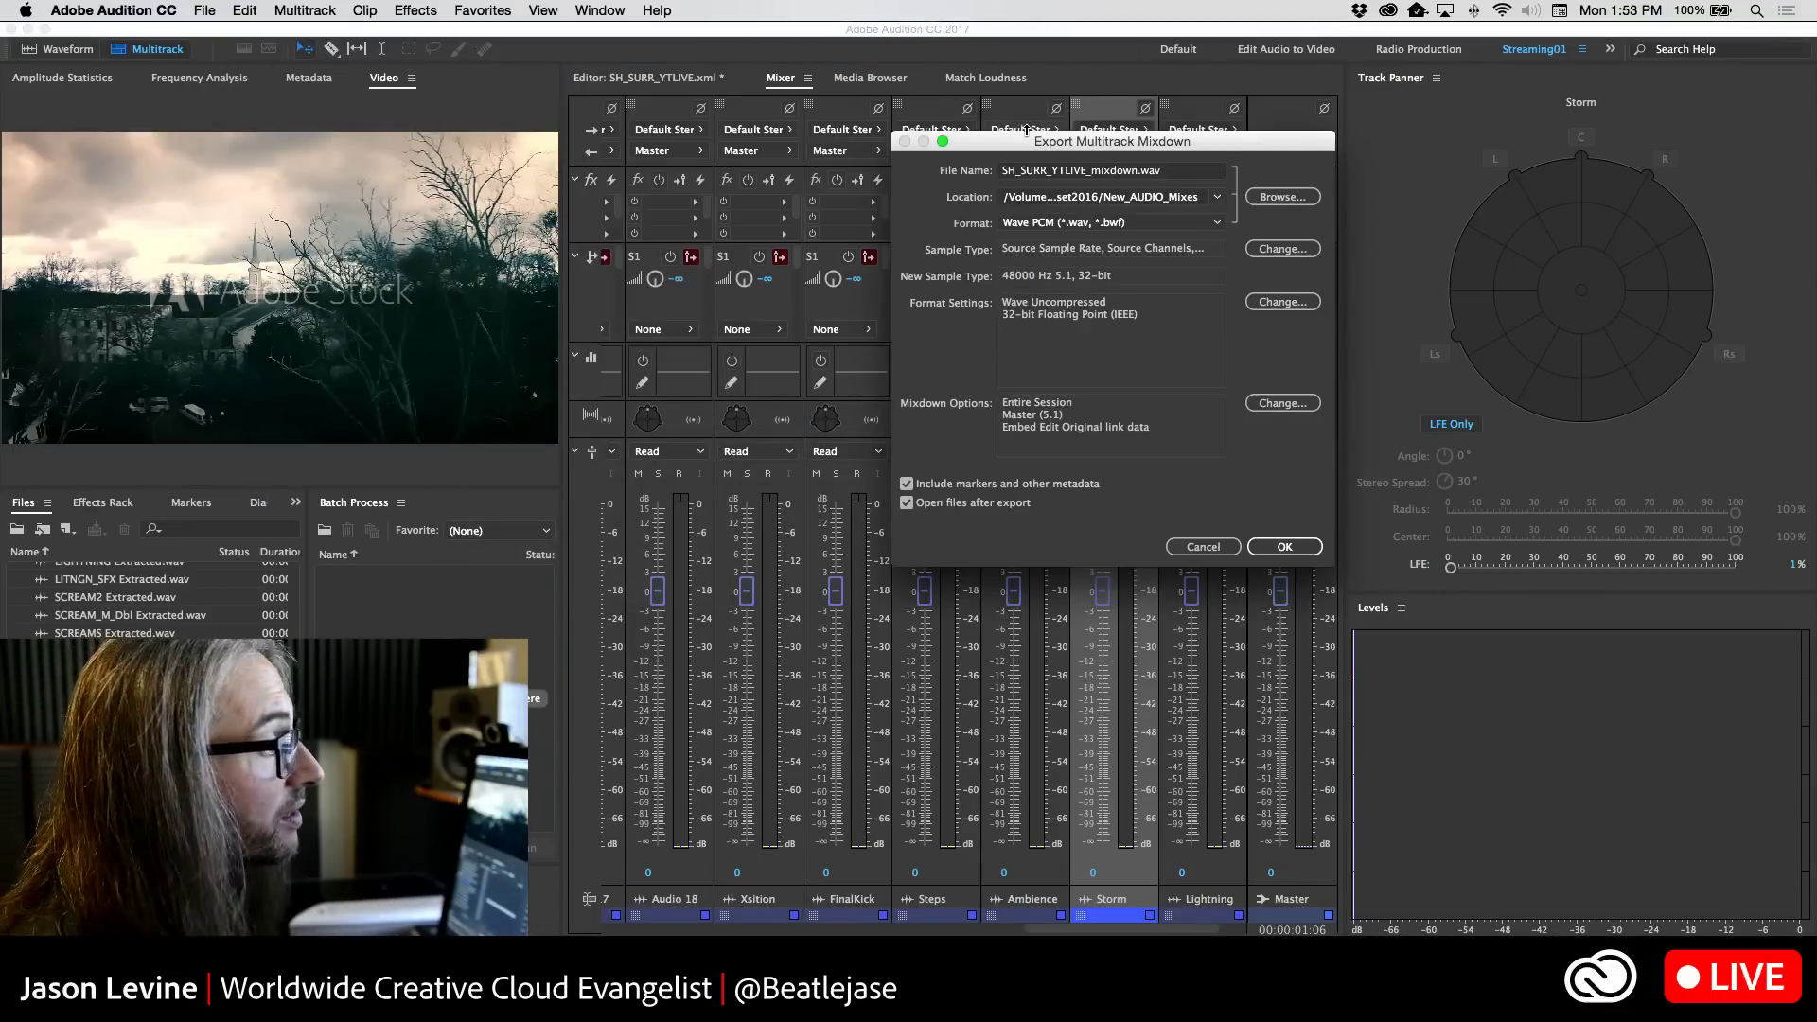
pyautogui.moveTo(1026, 144); pyautogui.dragTo(890, 210)
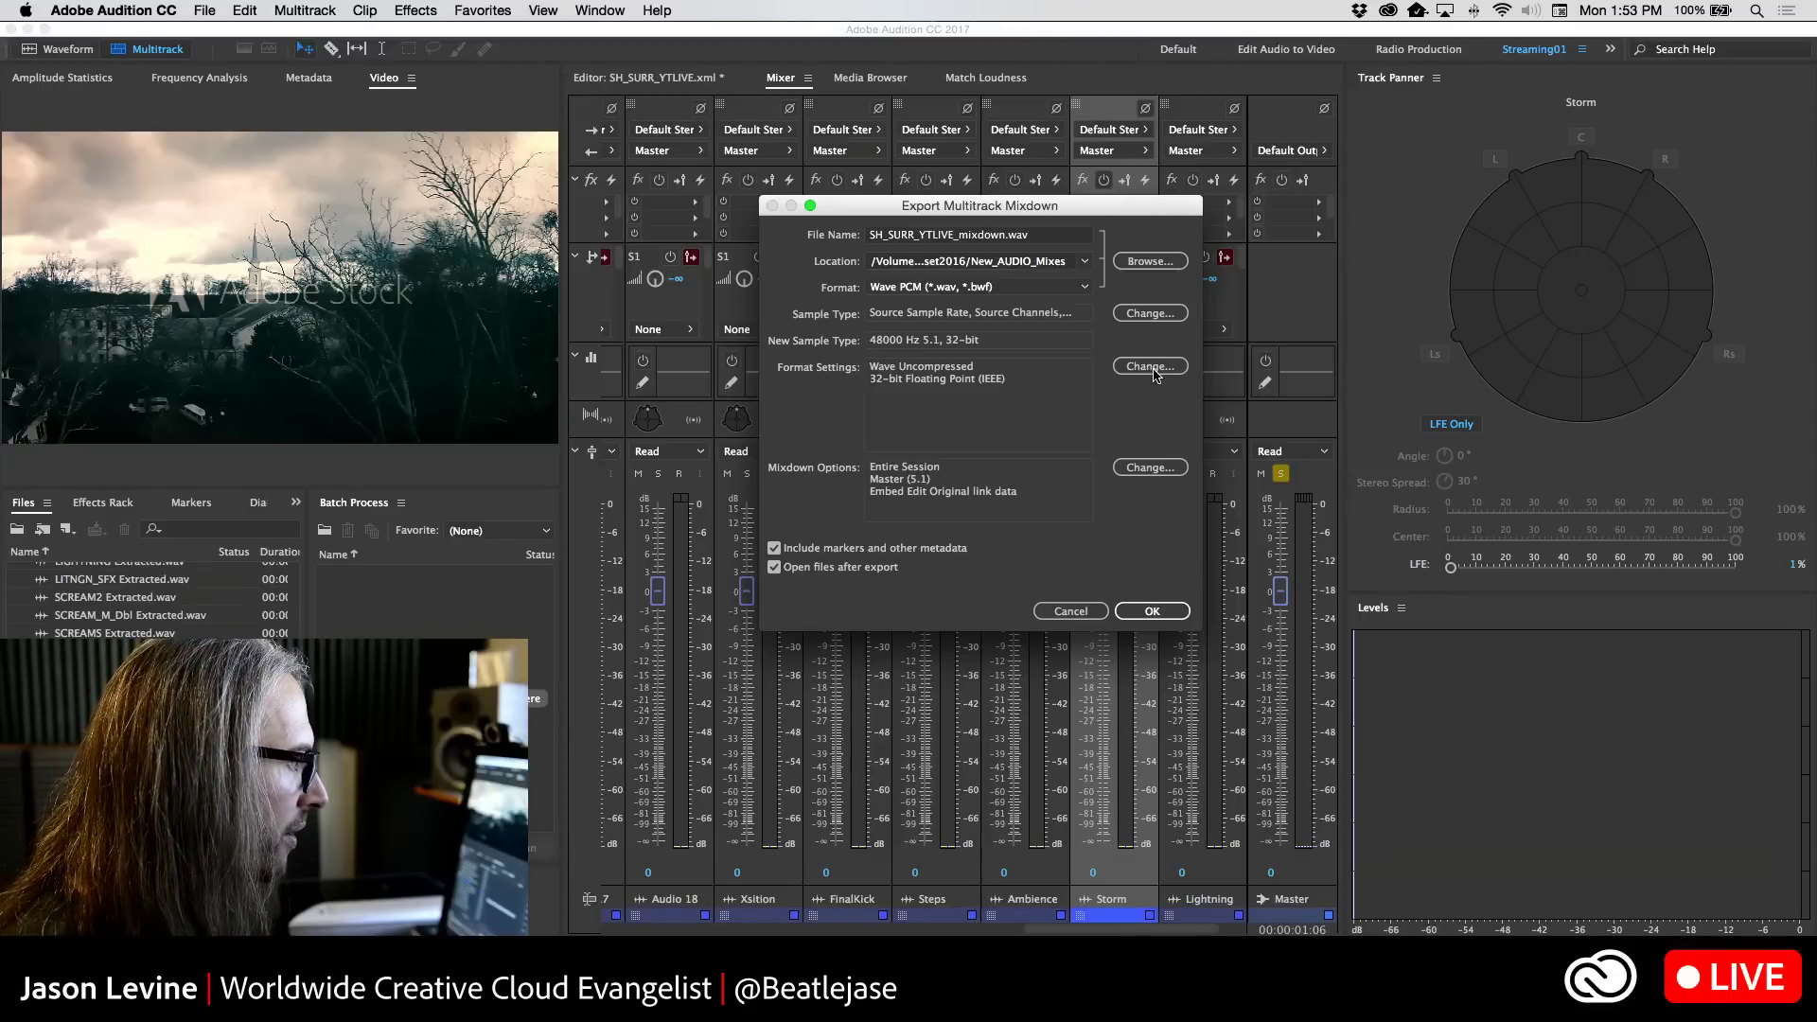
# Set the mixdown format to Dolby Digital (*.ac3, *.ec3) and review the codec modes in its format settings, keeping Dolby Digital Plus
pyautogui.click(1086, 287)
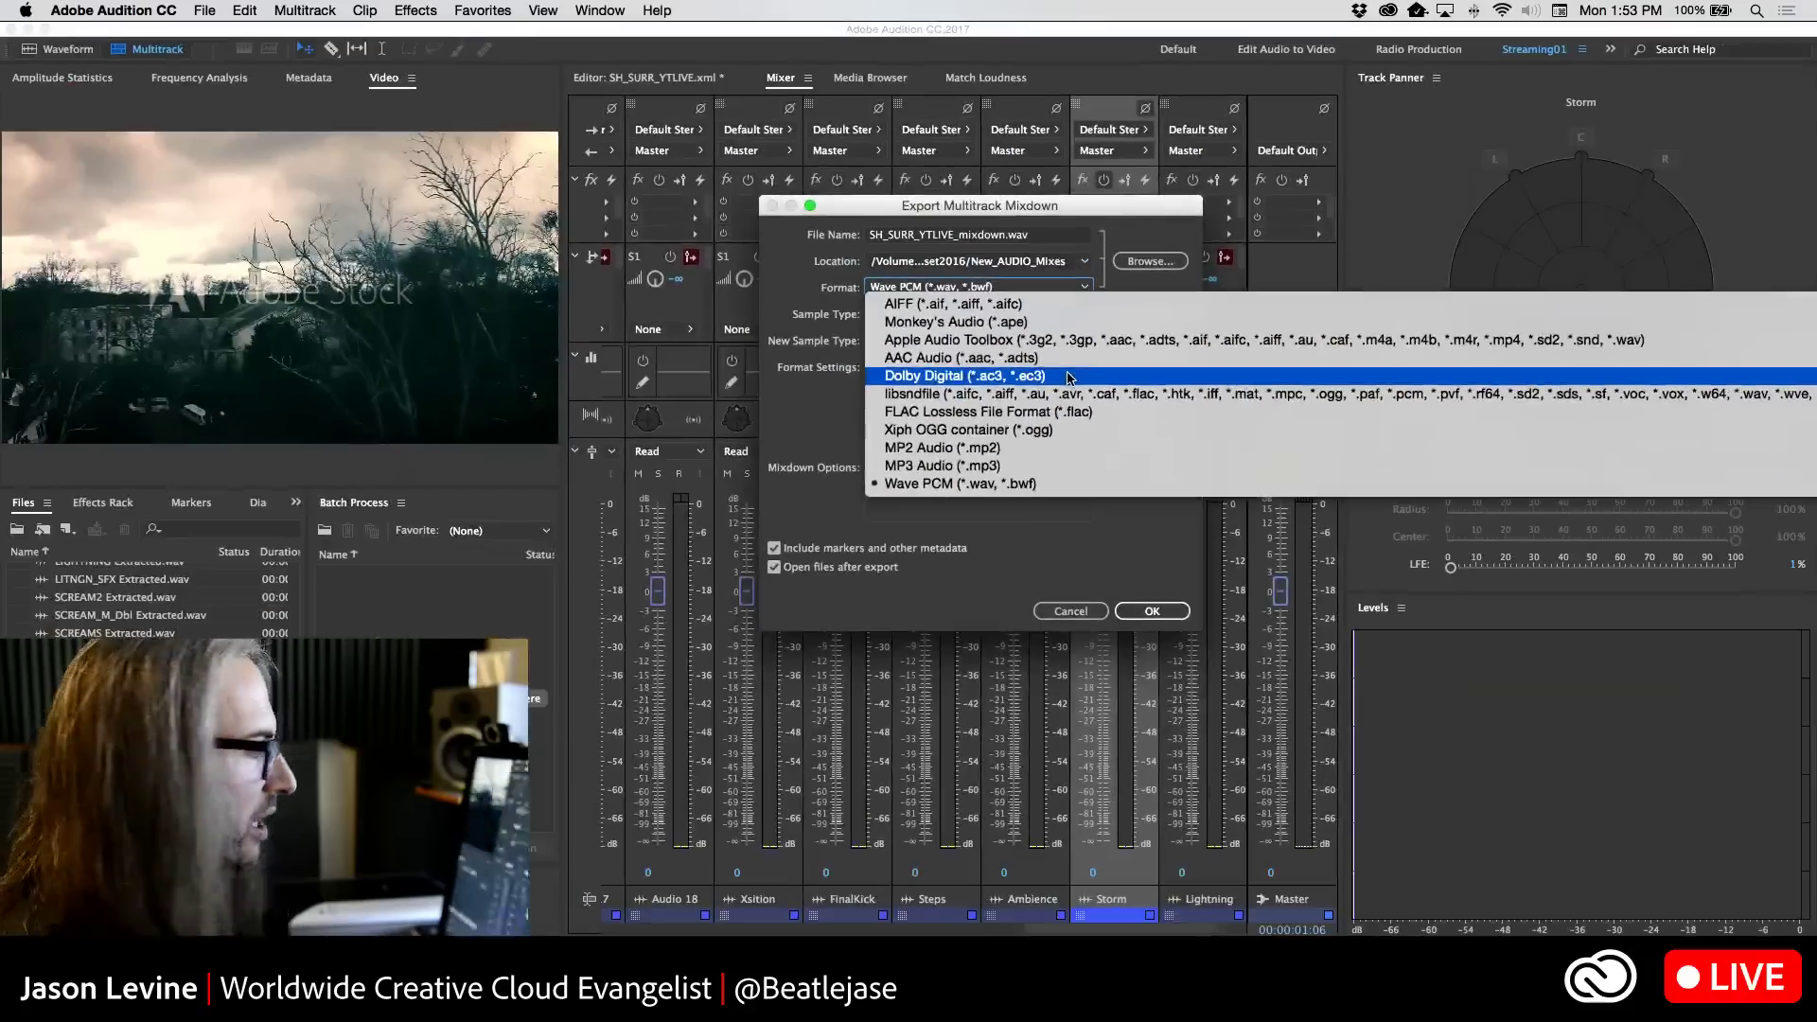
pyautogui.click(1068, 376)
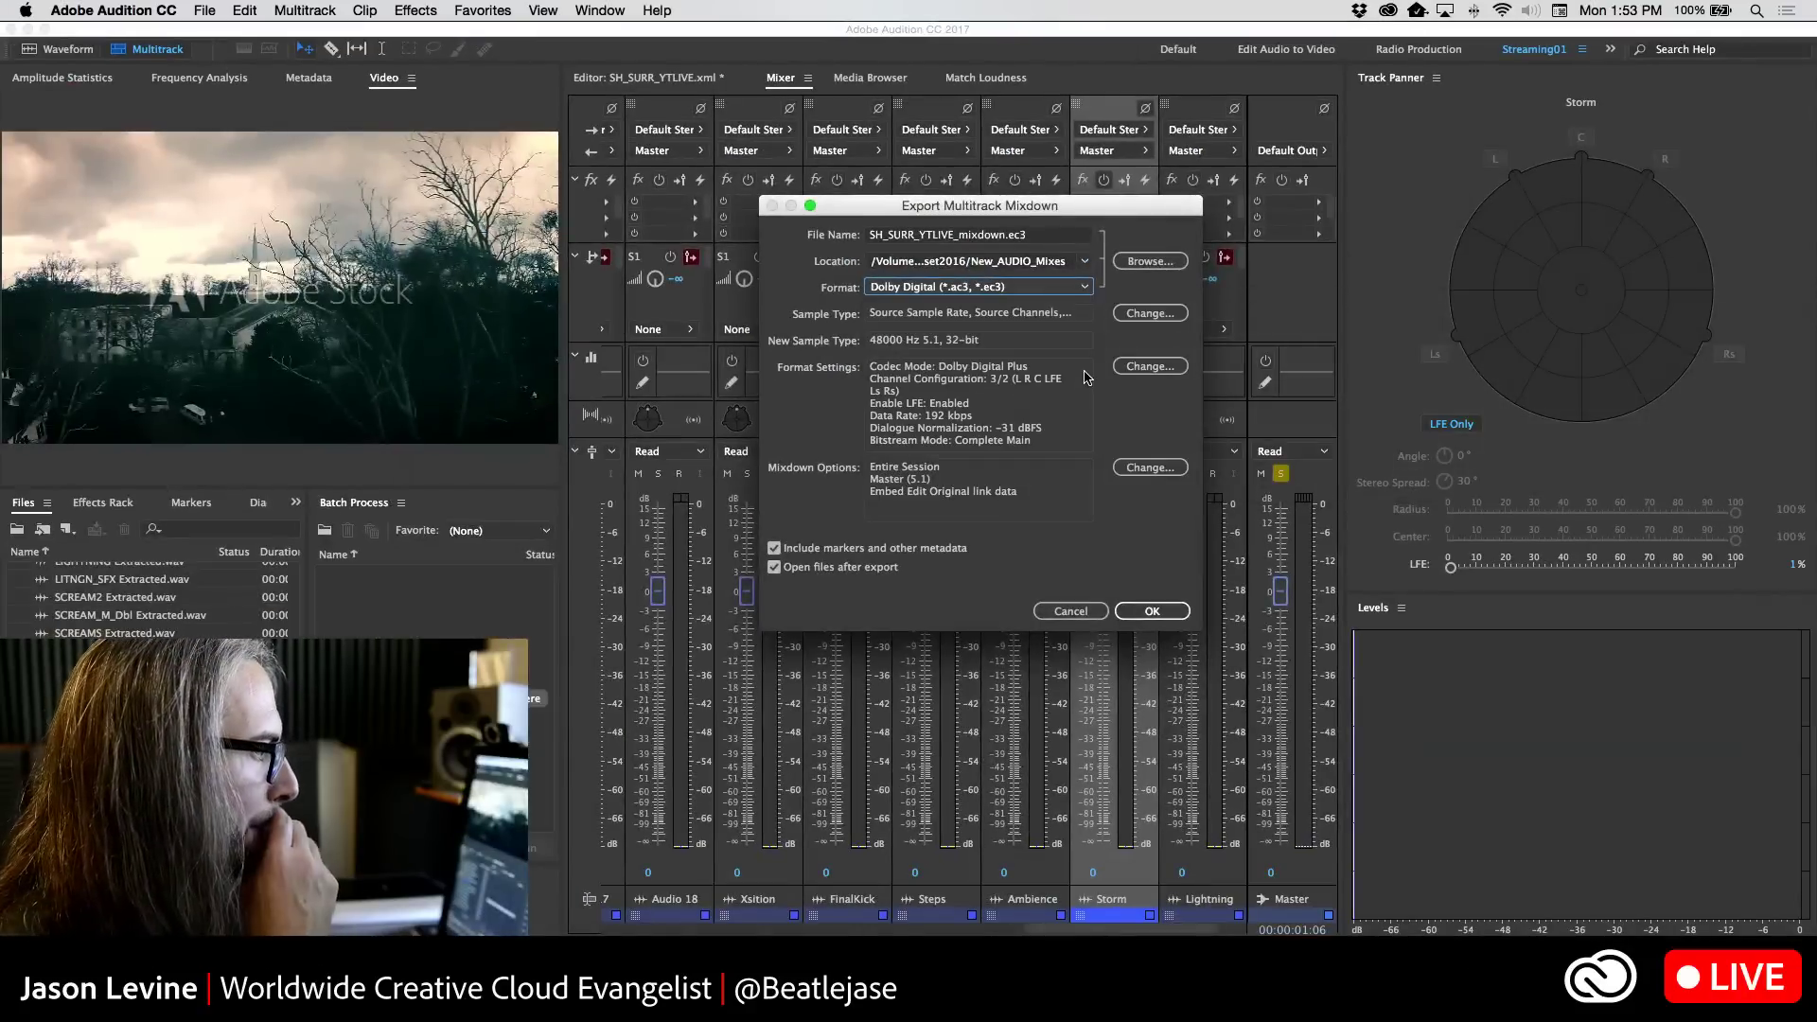
pyautogui.click(1144, 366)
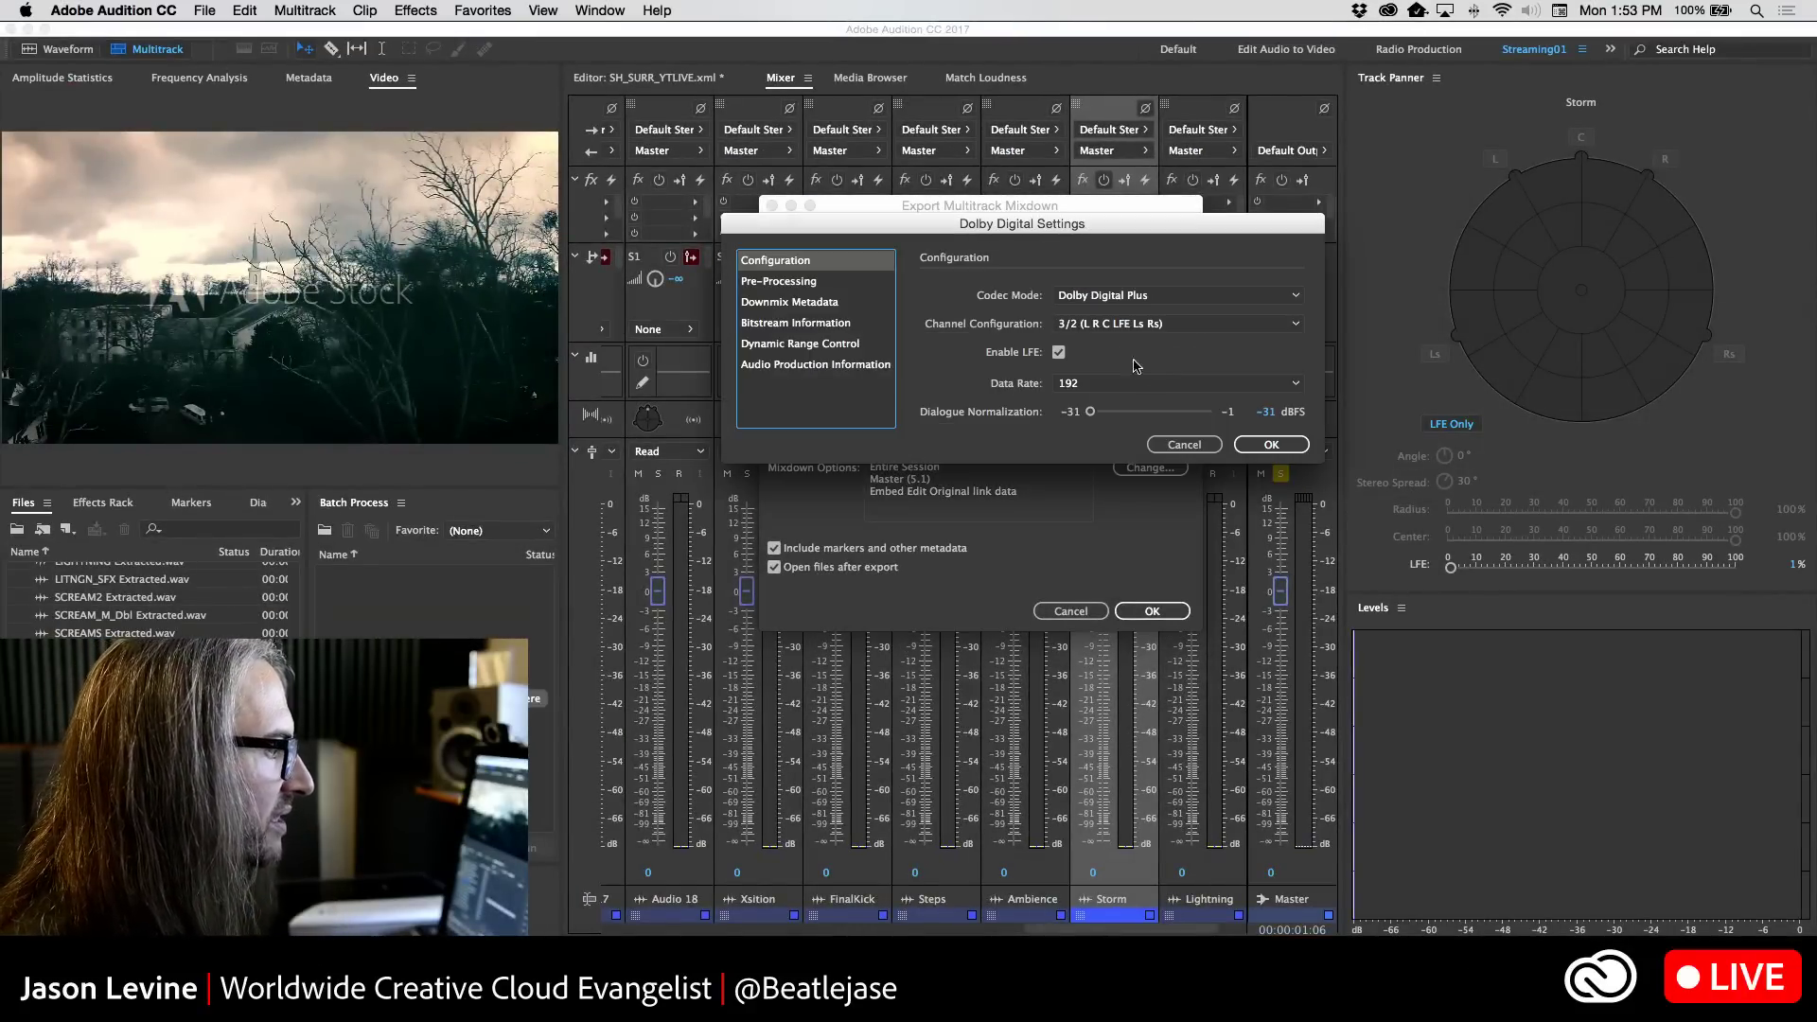
pyautogui.click(1183, 295)
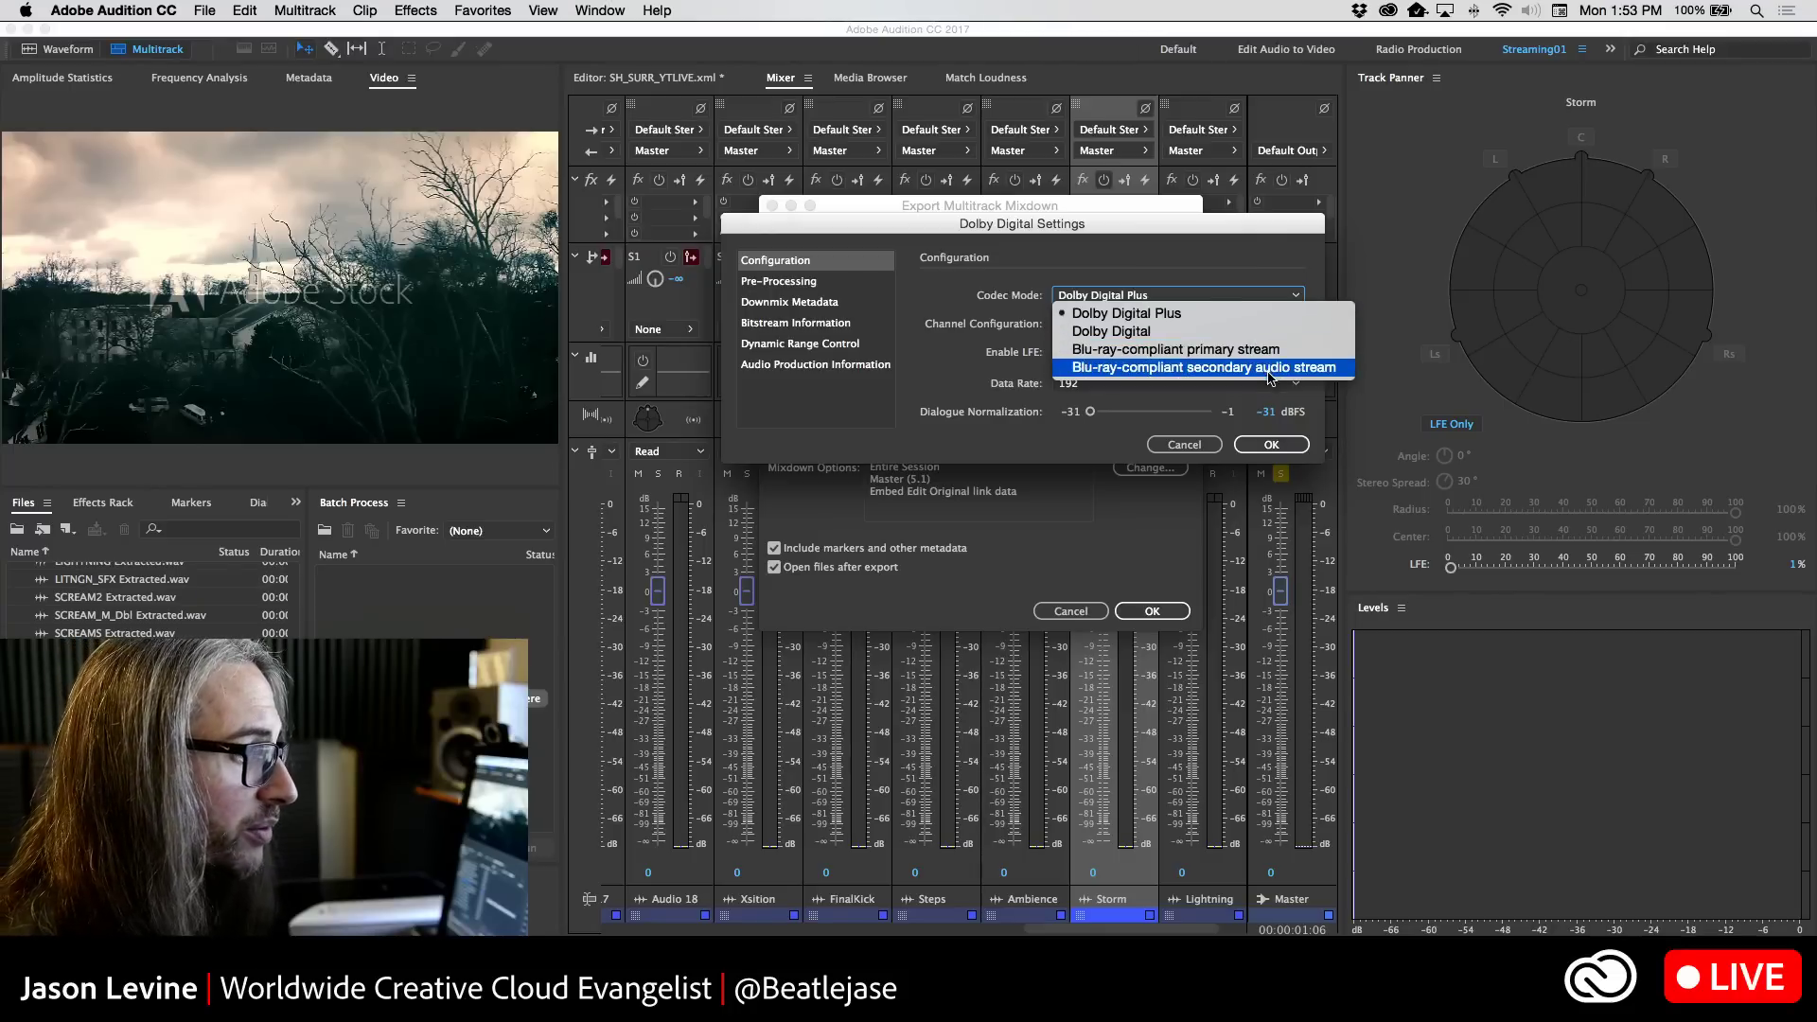
pyautogui.click(1216, 313)
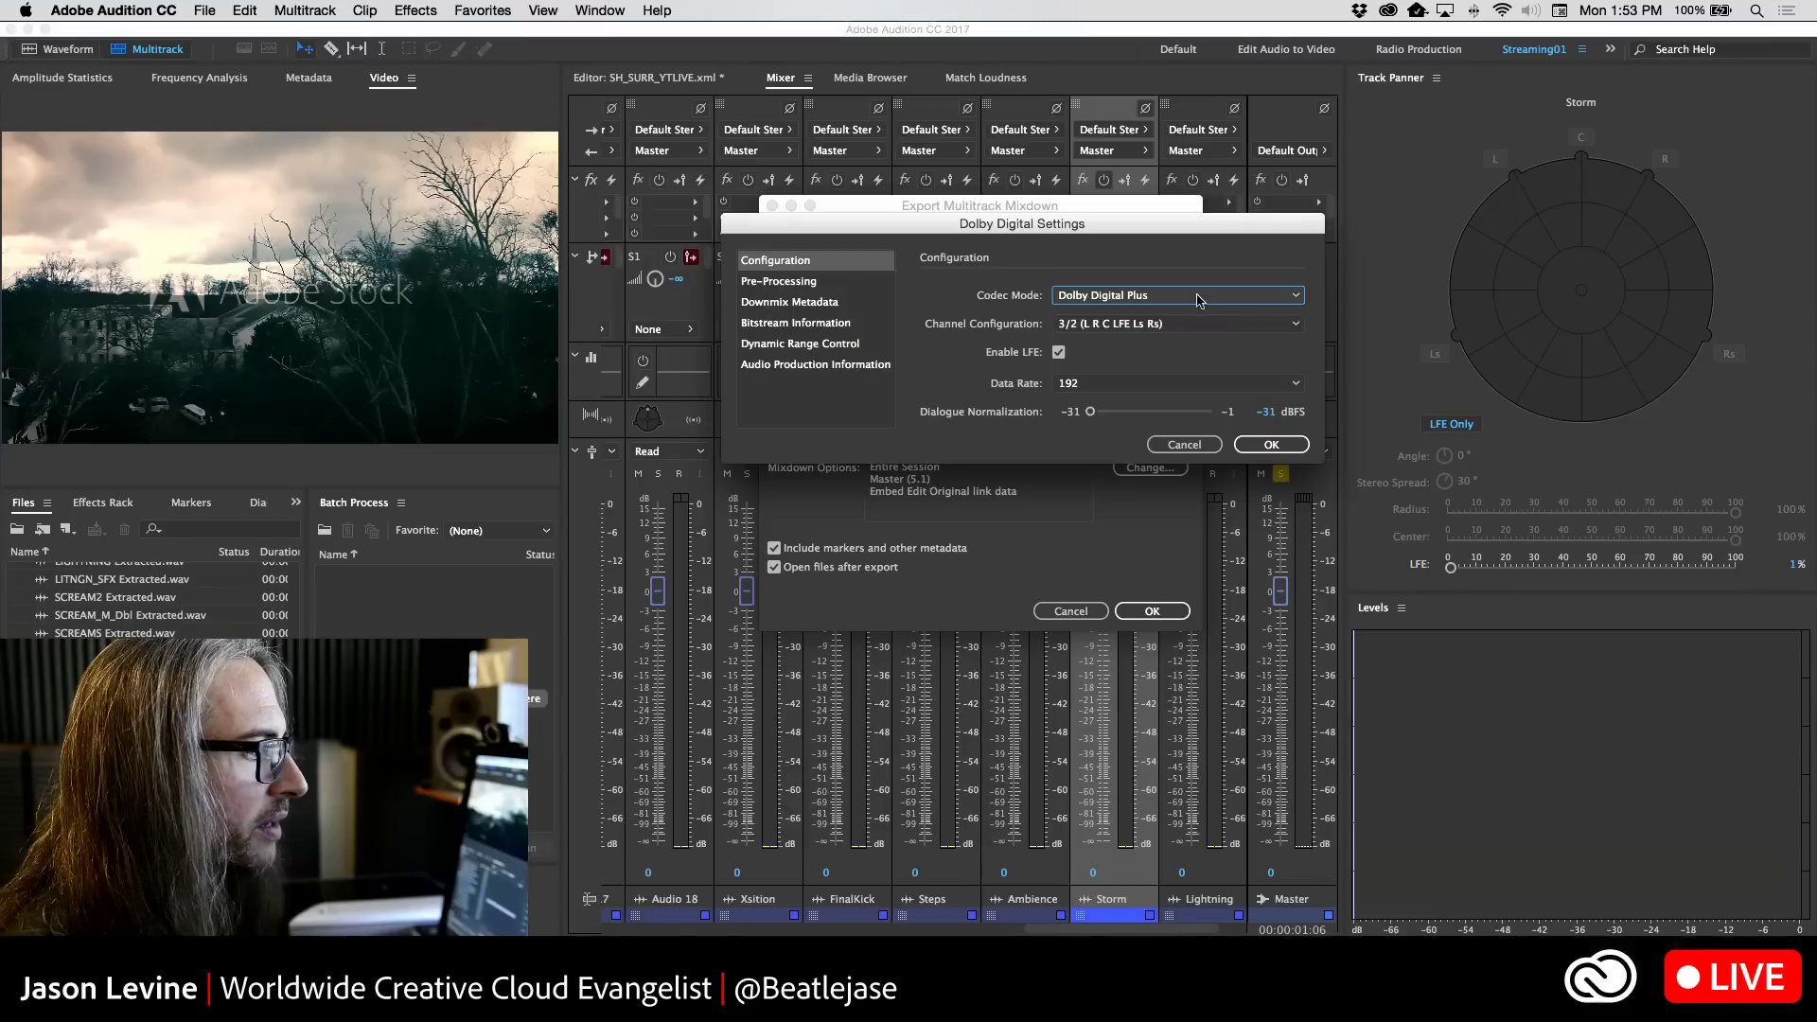
# Compare the data rates offered by the Dolby Digital Plus and Dolby Digital codec modes, ending on Dolby Digital Plus
pyautogui.click(1209, 385)
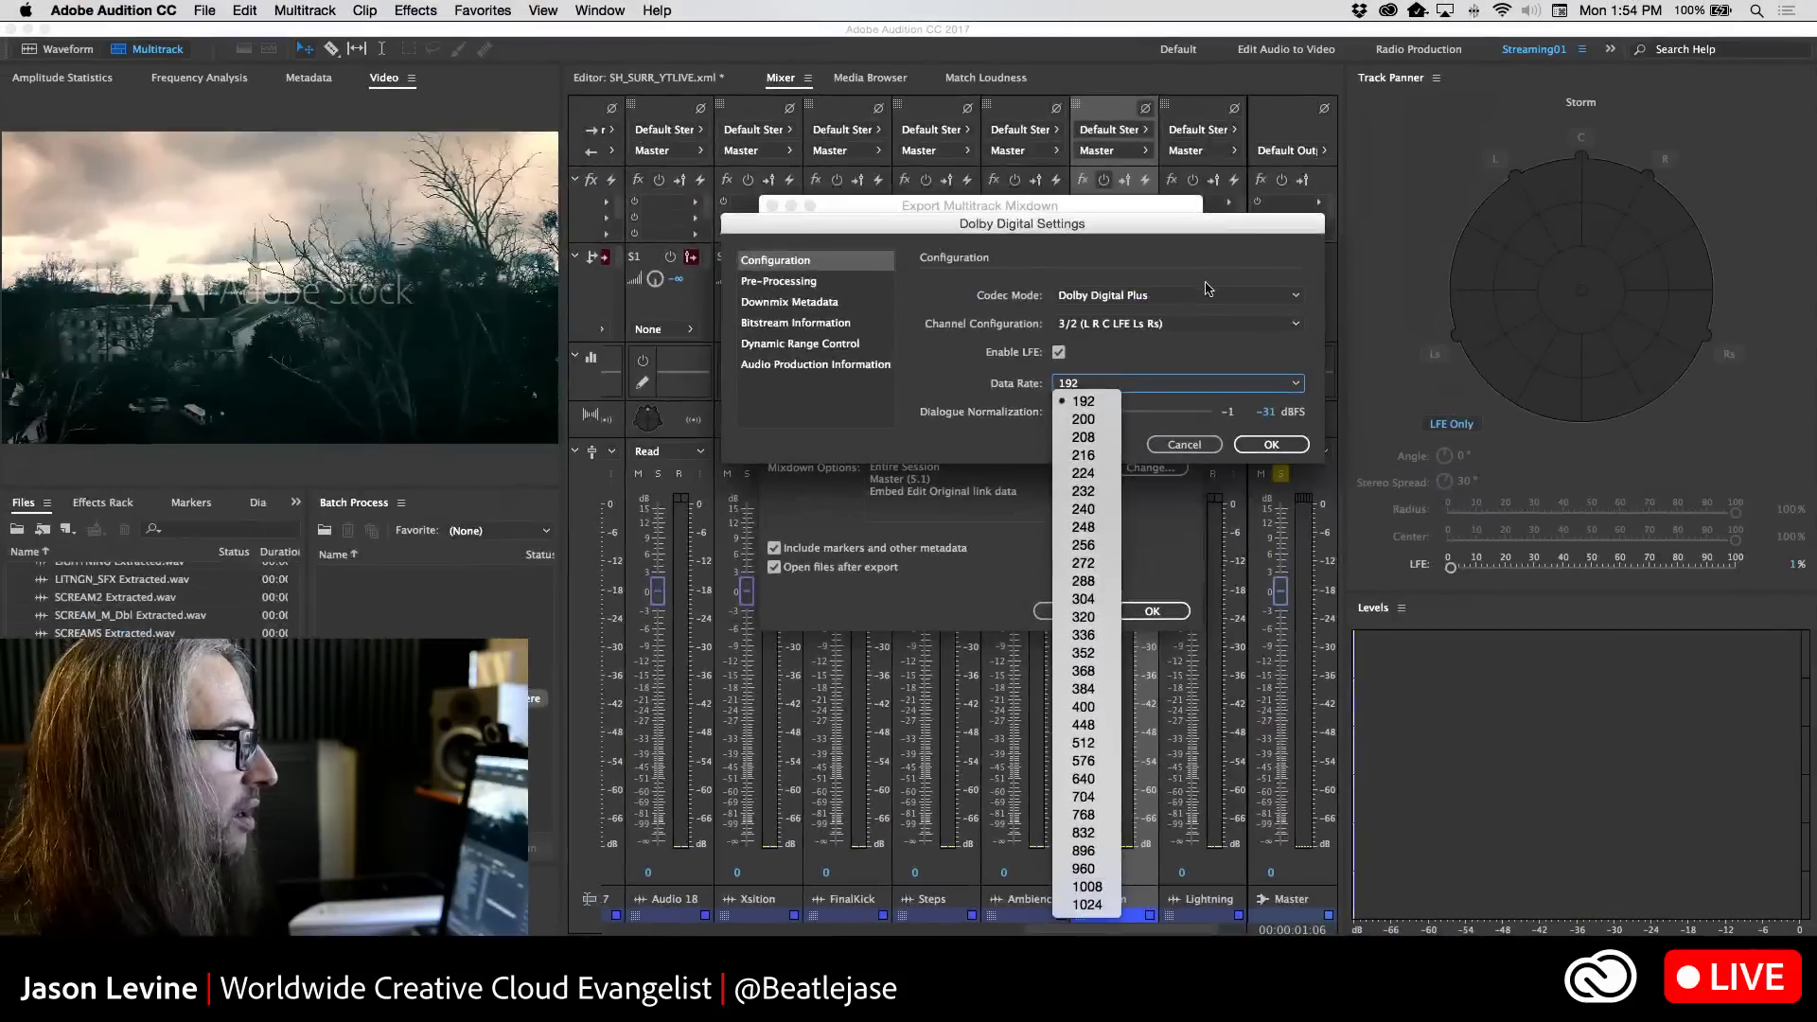
pyautogui.click(1208, 288)
pyautogui.click(1208, 295)
pyautogui.click(1164, 314)
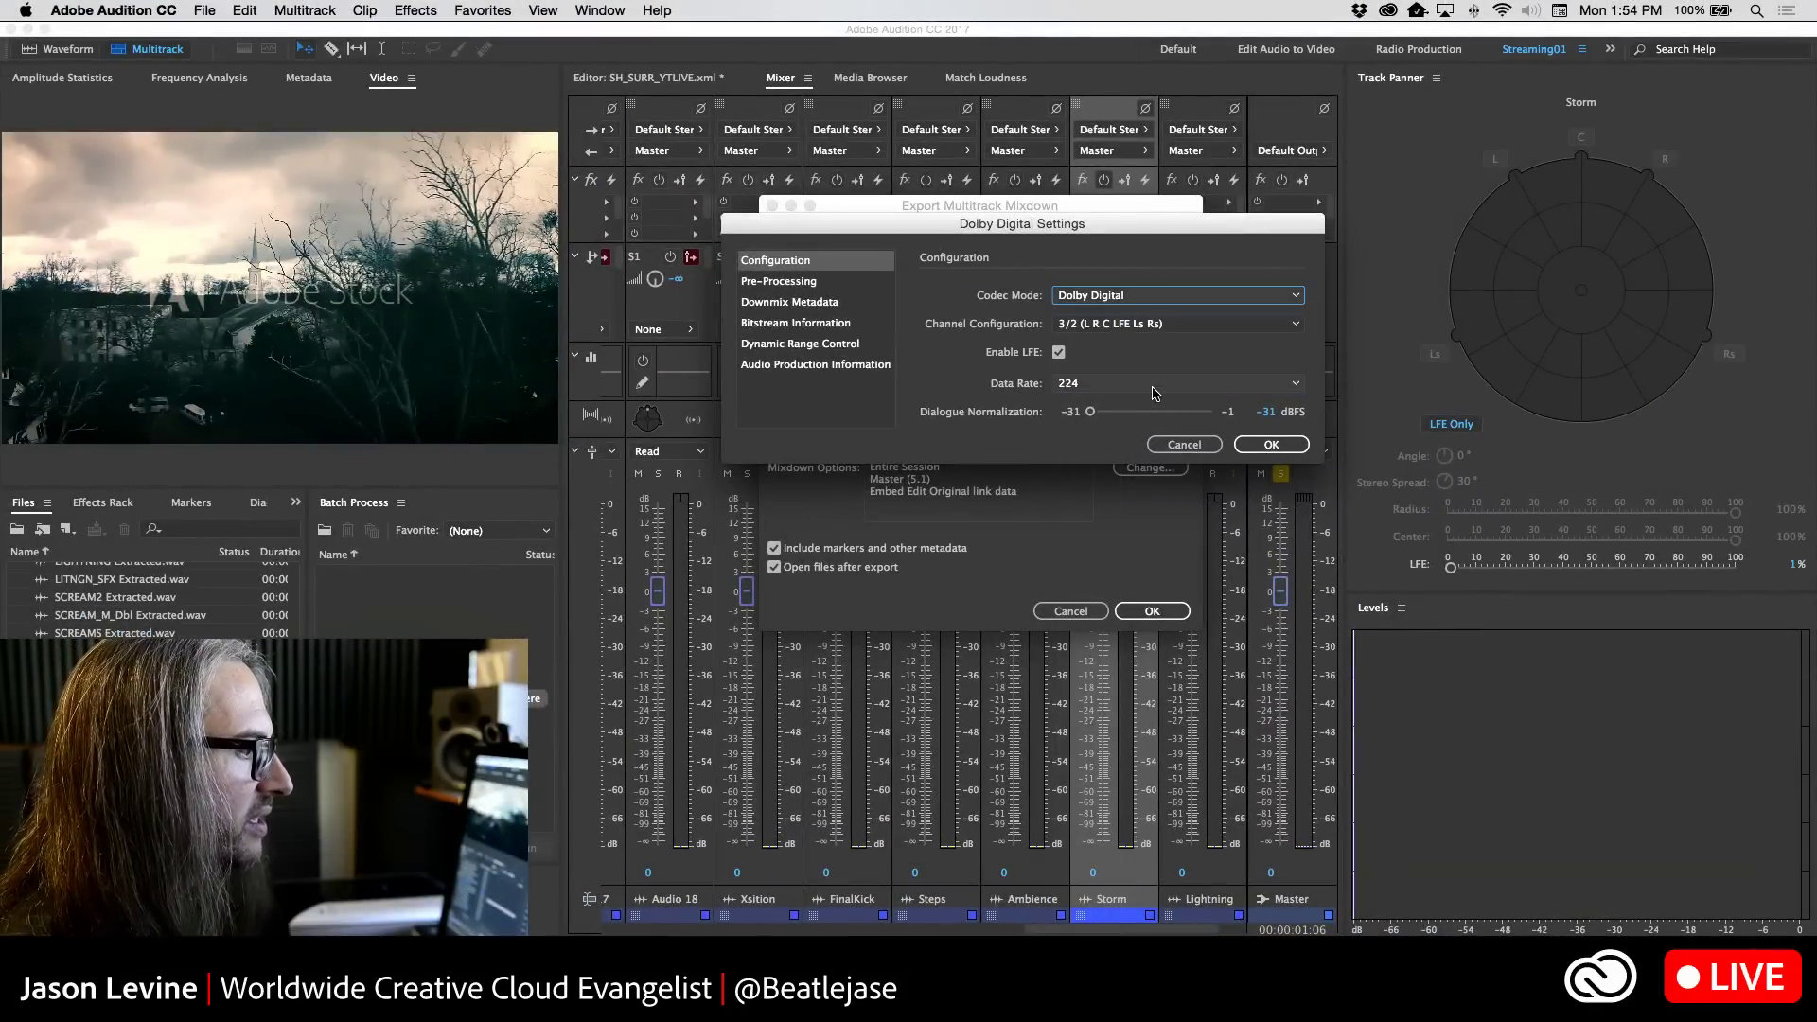
pyautogui.click(1154, 387)
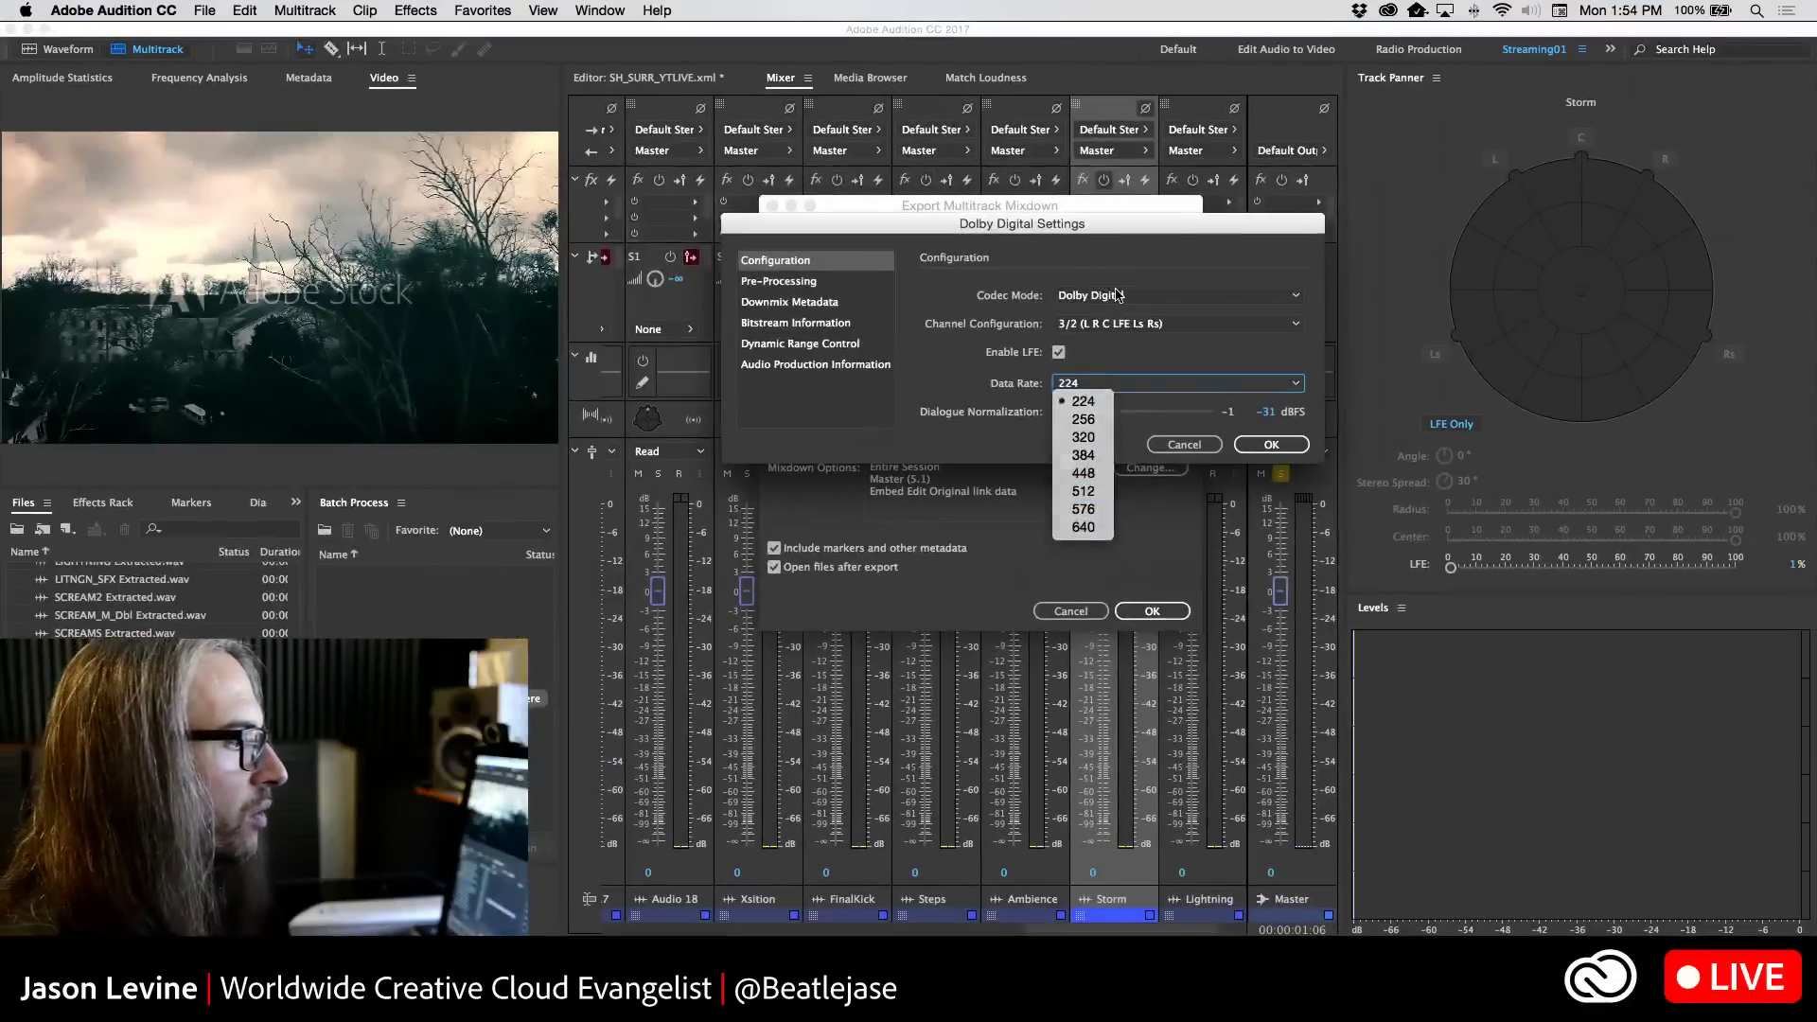
pyautogui.click(1117, 295)
pyautogui.click(1131, 305)
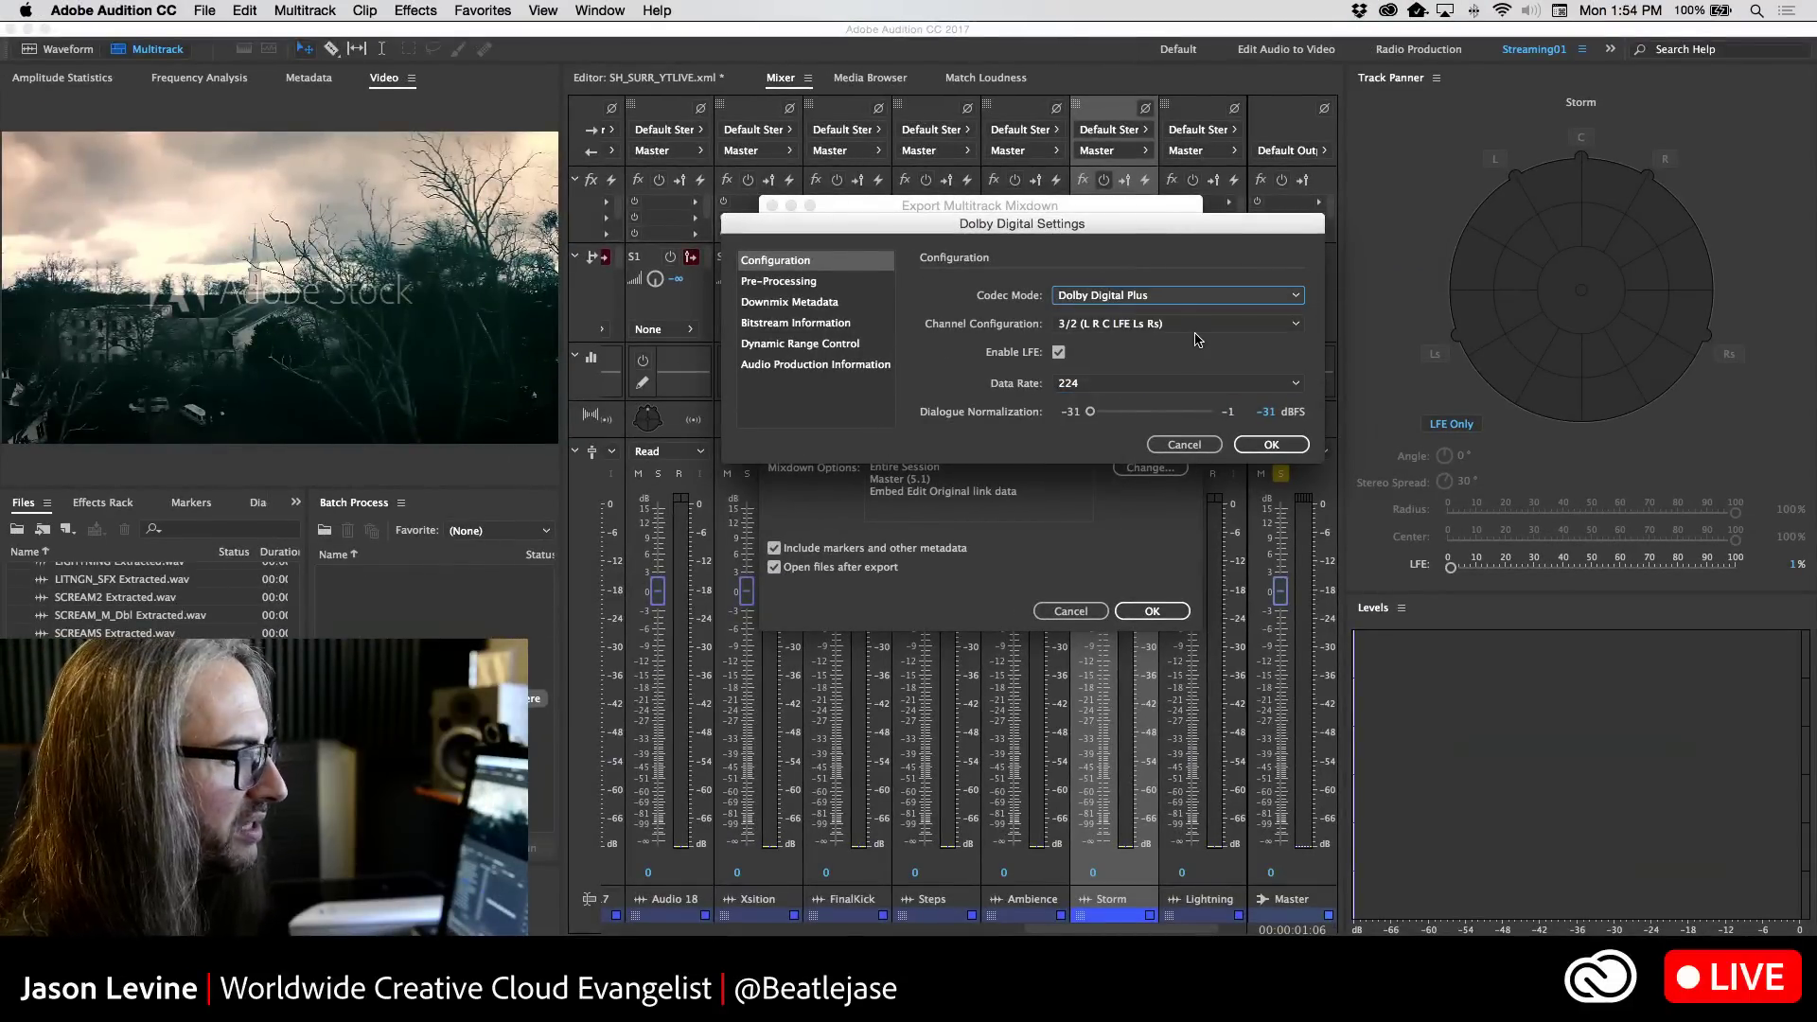
# Check the available channel configurations and set the Dolby Digital Plus data rate to 1024
pyautogui.click(1216, 324)
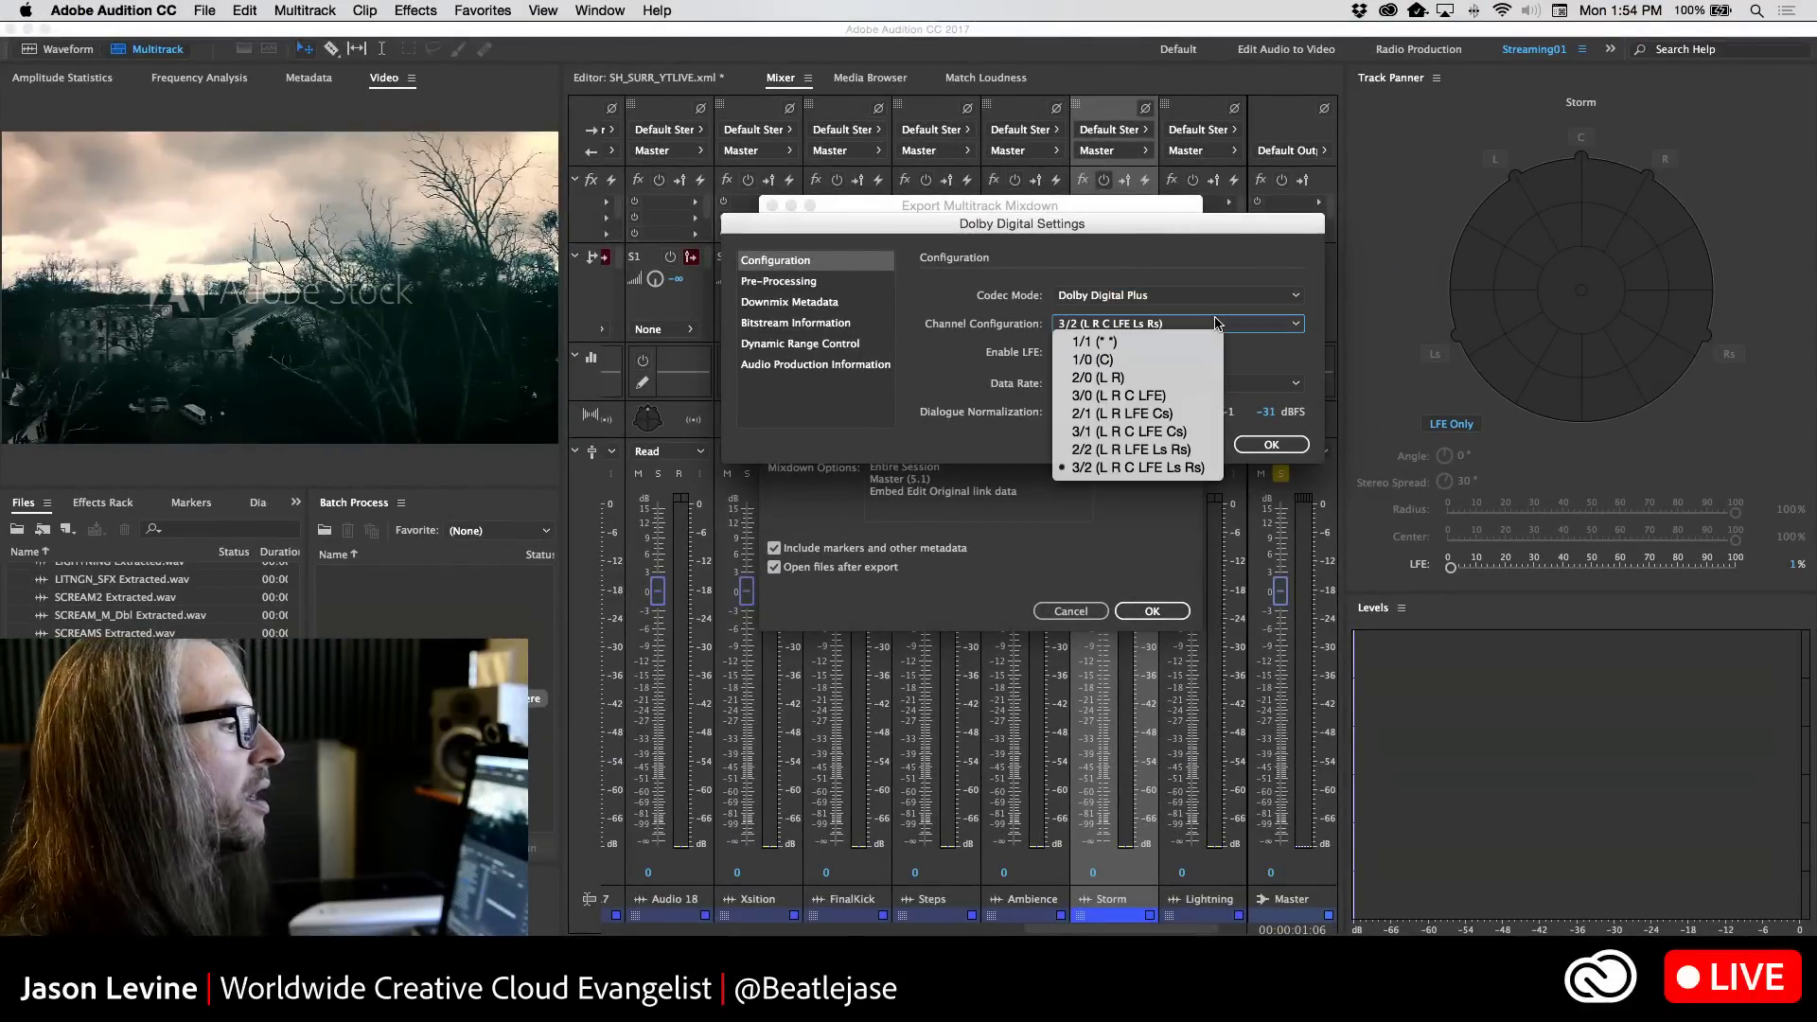
pyautogui.click(1273, 372)
pyautogui.click(1143, 383)
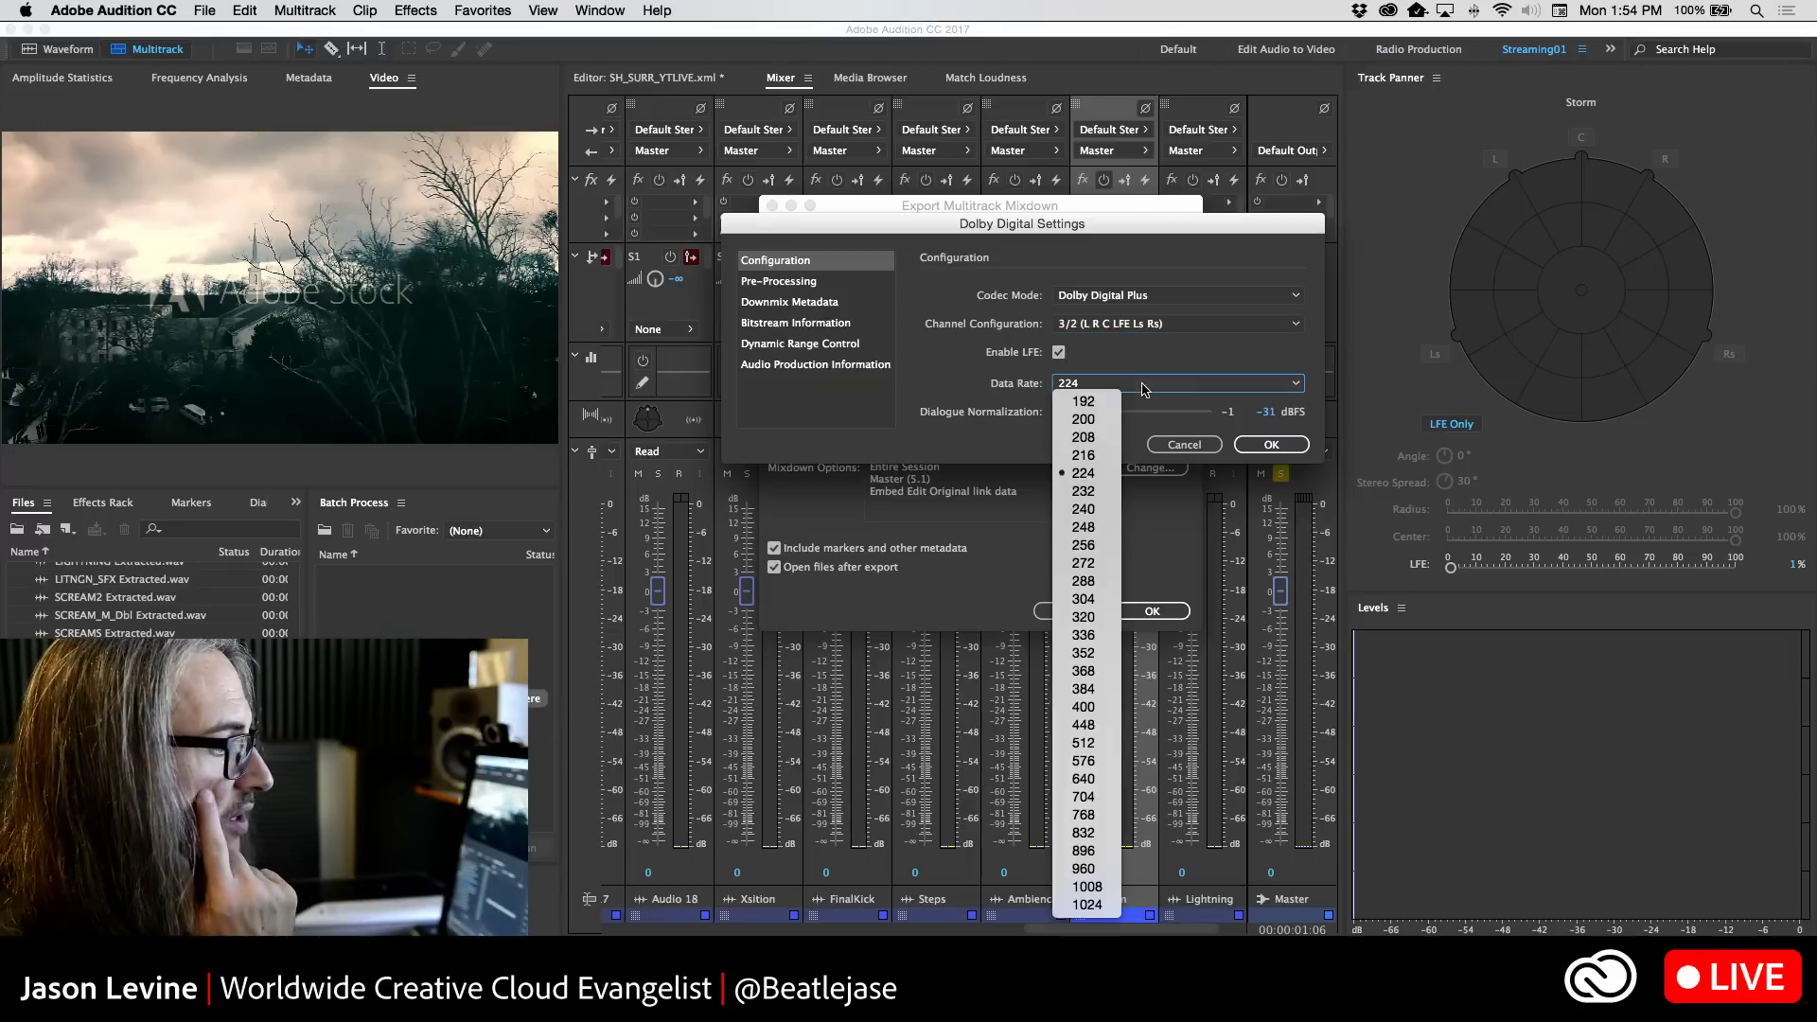
pyautogui.click(1084, 907)
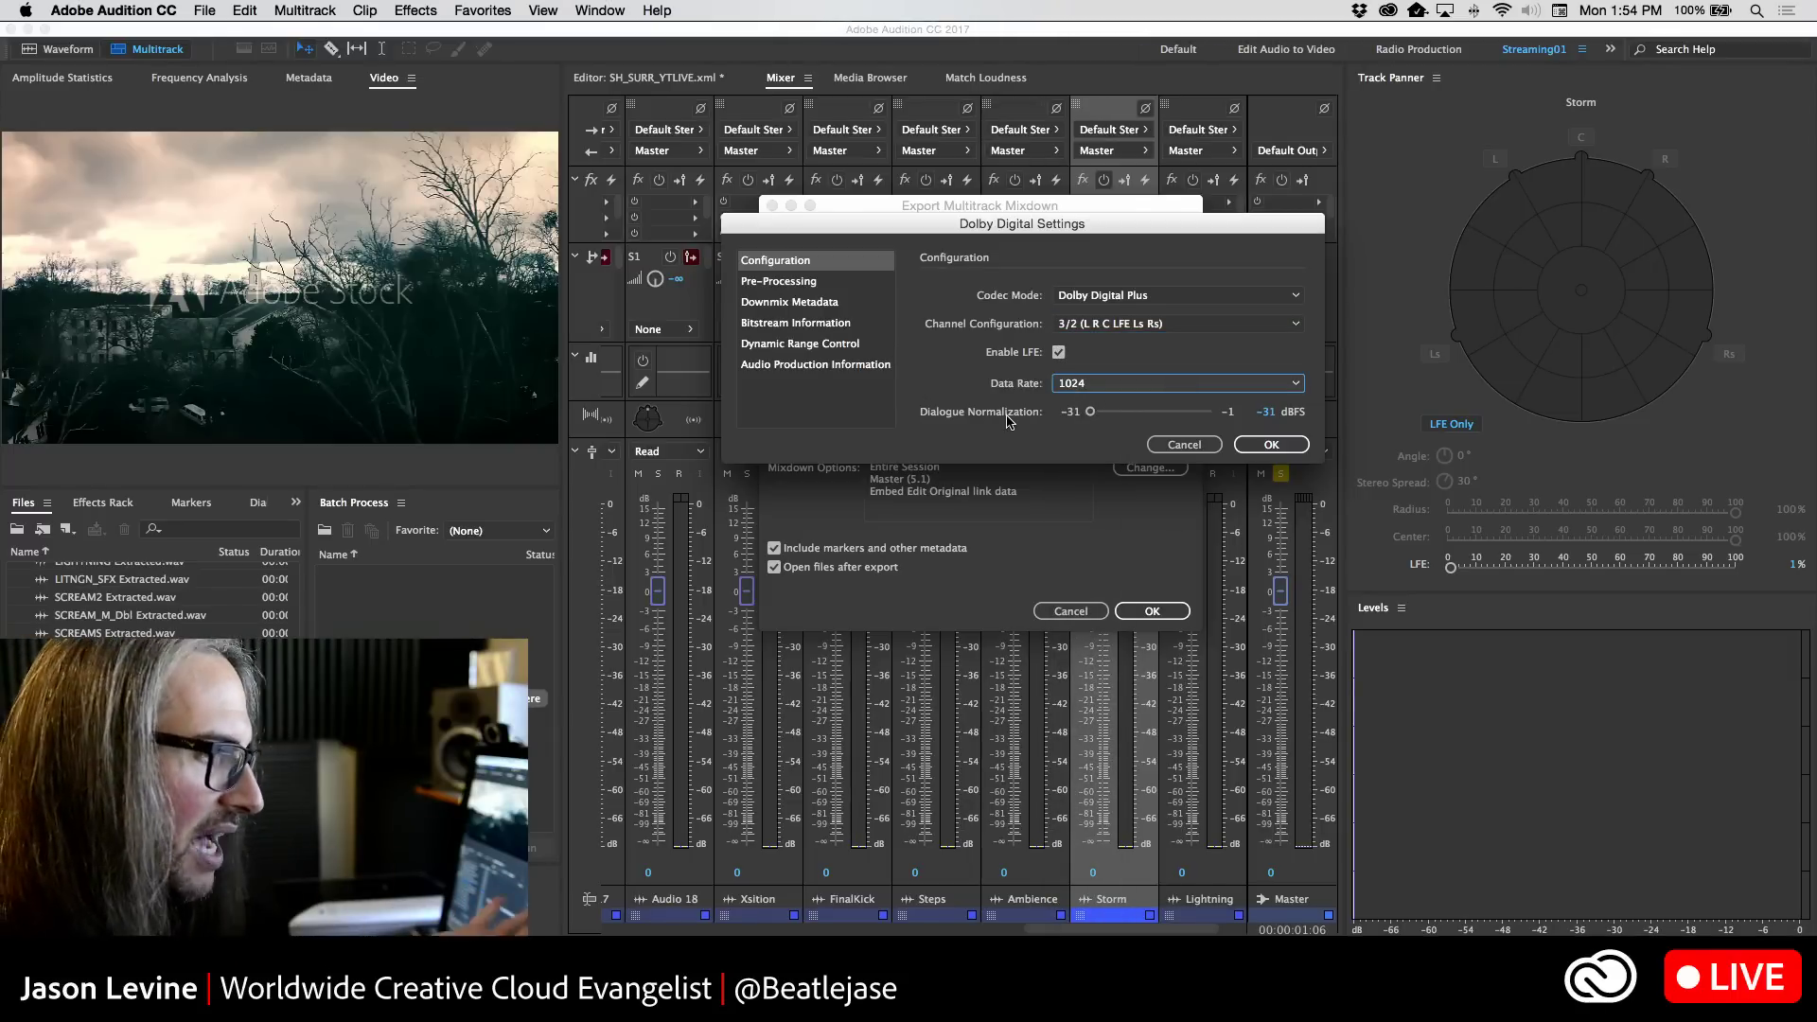
# Review the Dolby Digital pre-processing, downmix metadata, bitstream information and dynamic range control settings
pyautogui.click(828, 280)
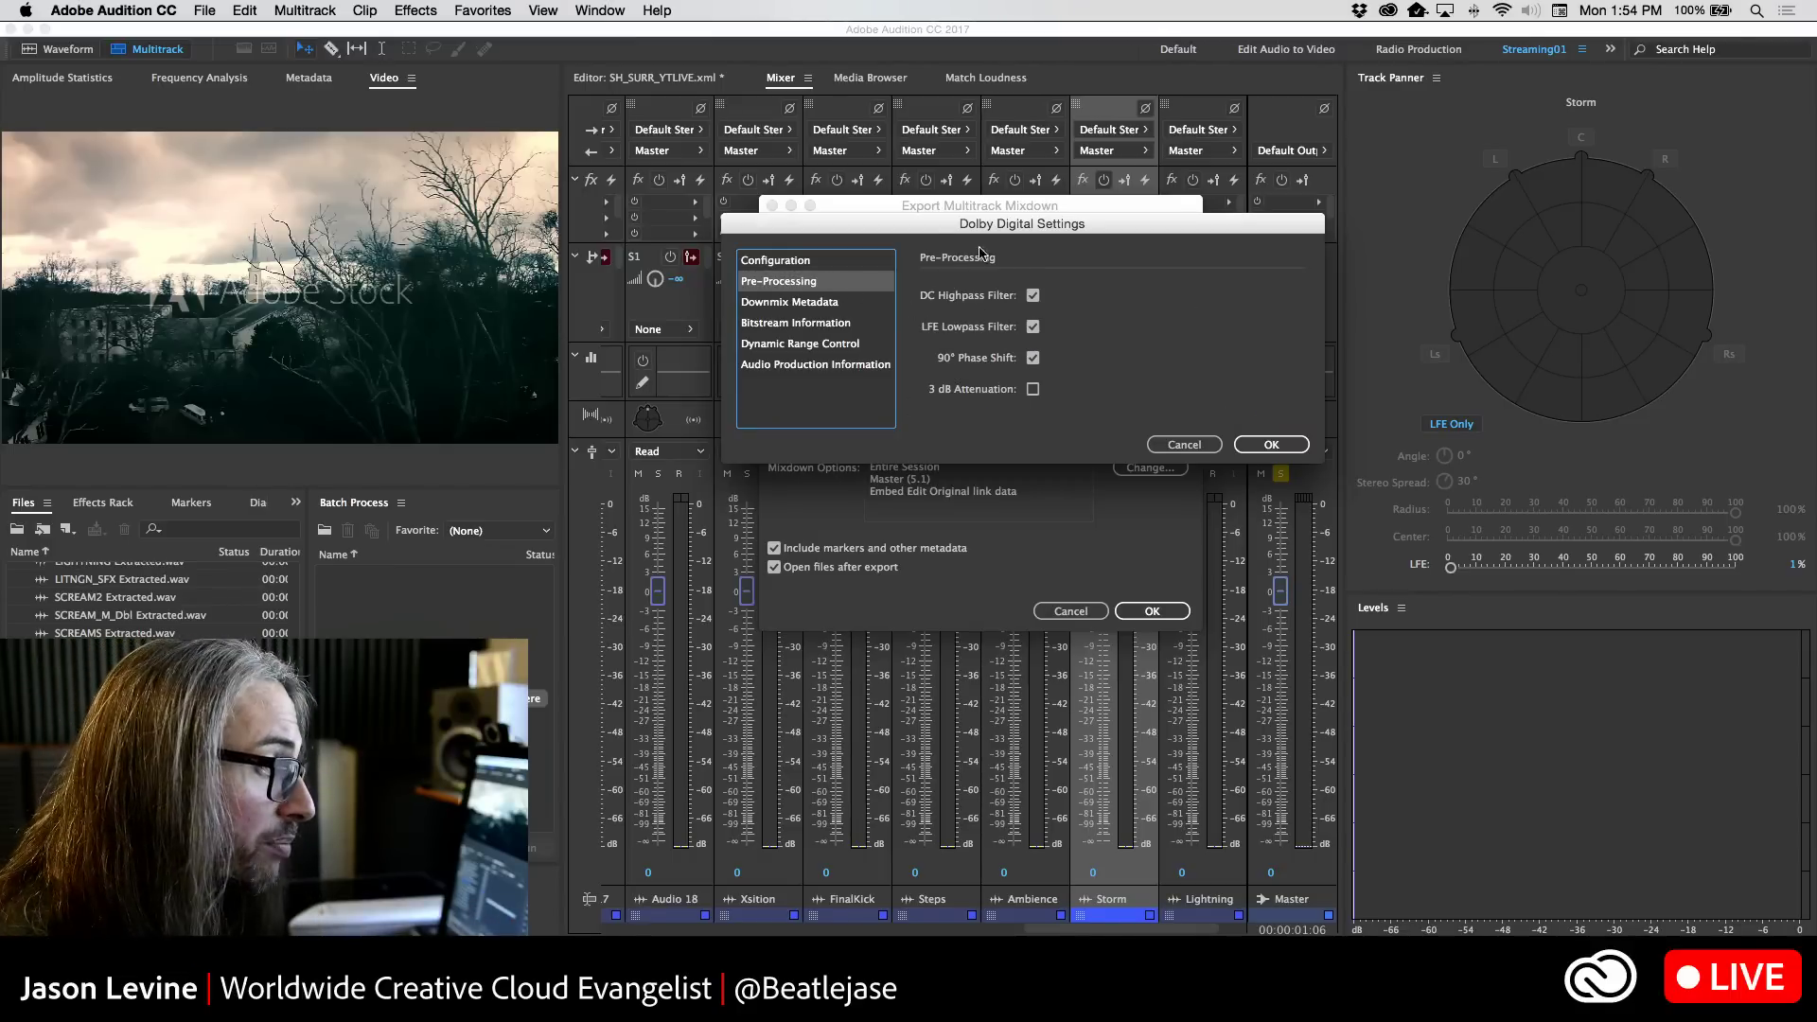
pyautogui.click(802, 307)
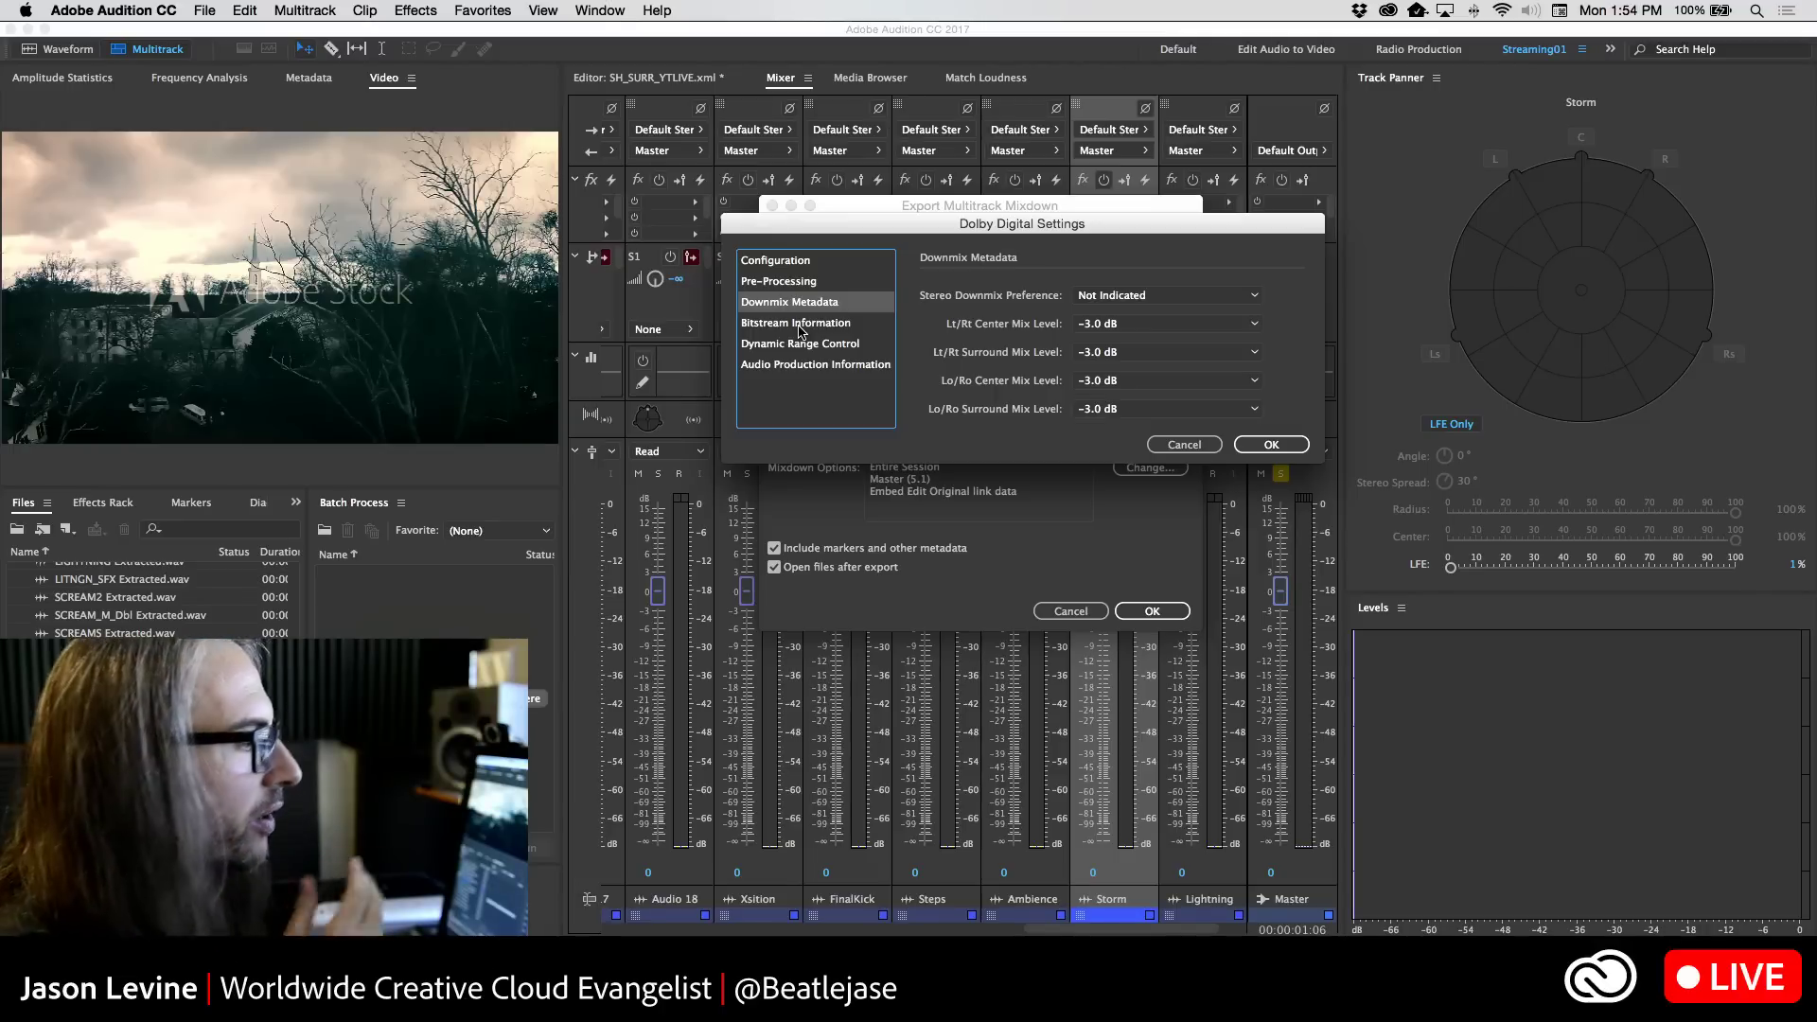
pyautogui.click(801, 331)
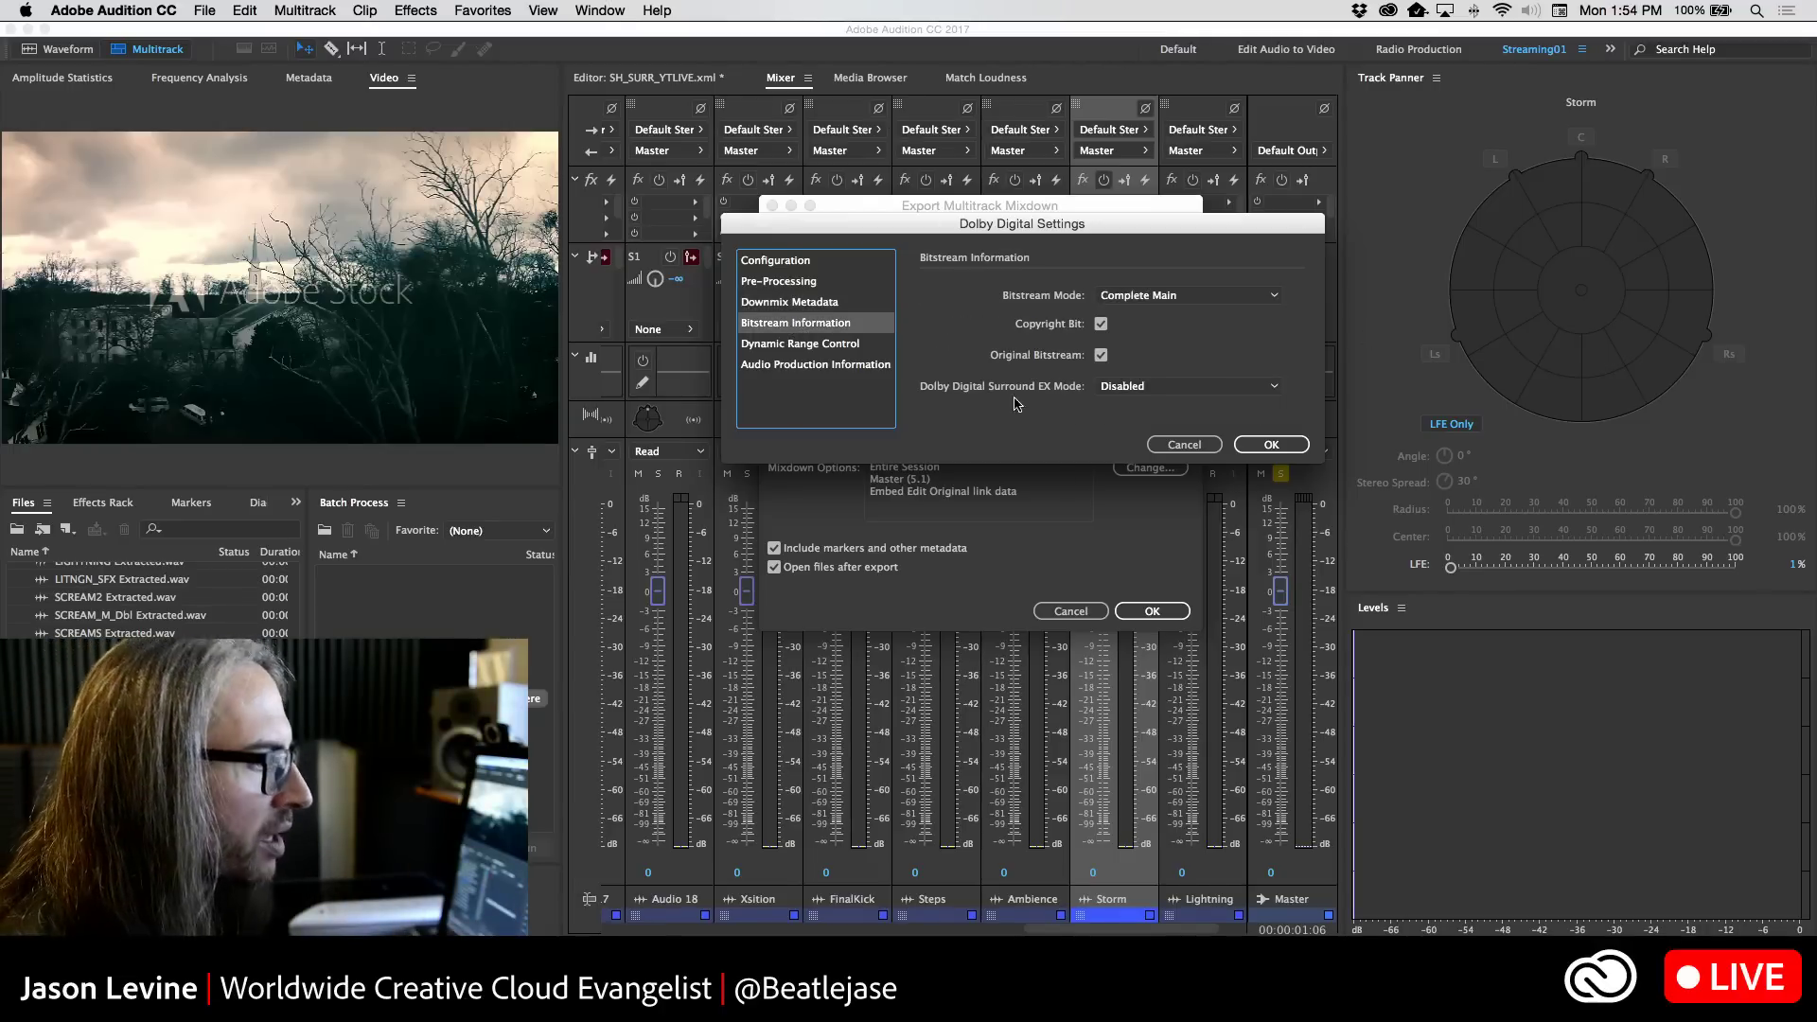
pyautogui.click(840, 345)
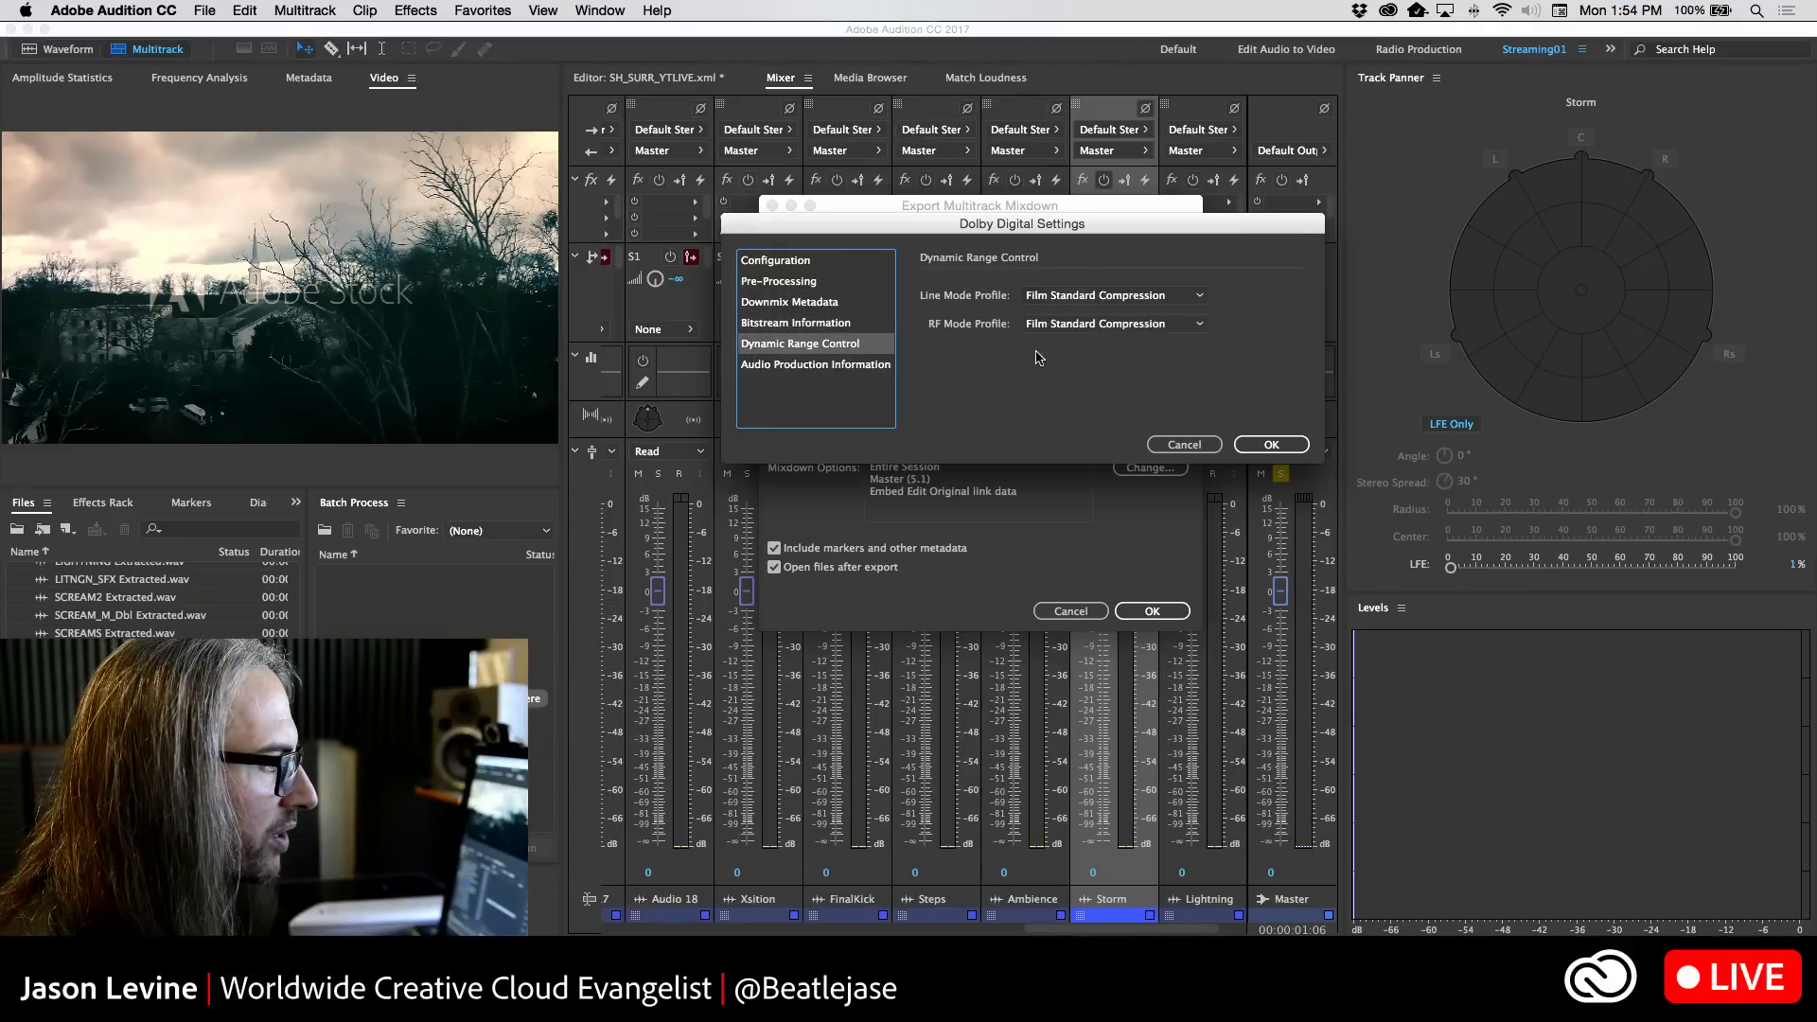
pyautogui.click(1140, 296)
pyautogui.click(1268, 320)
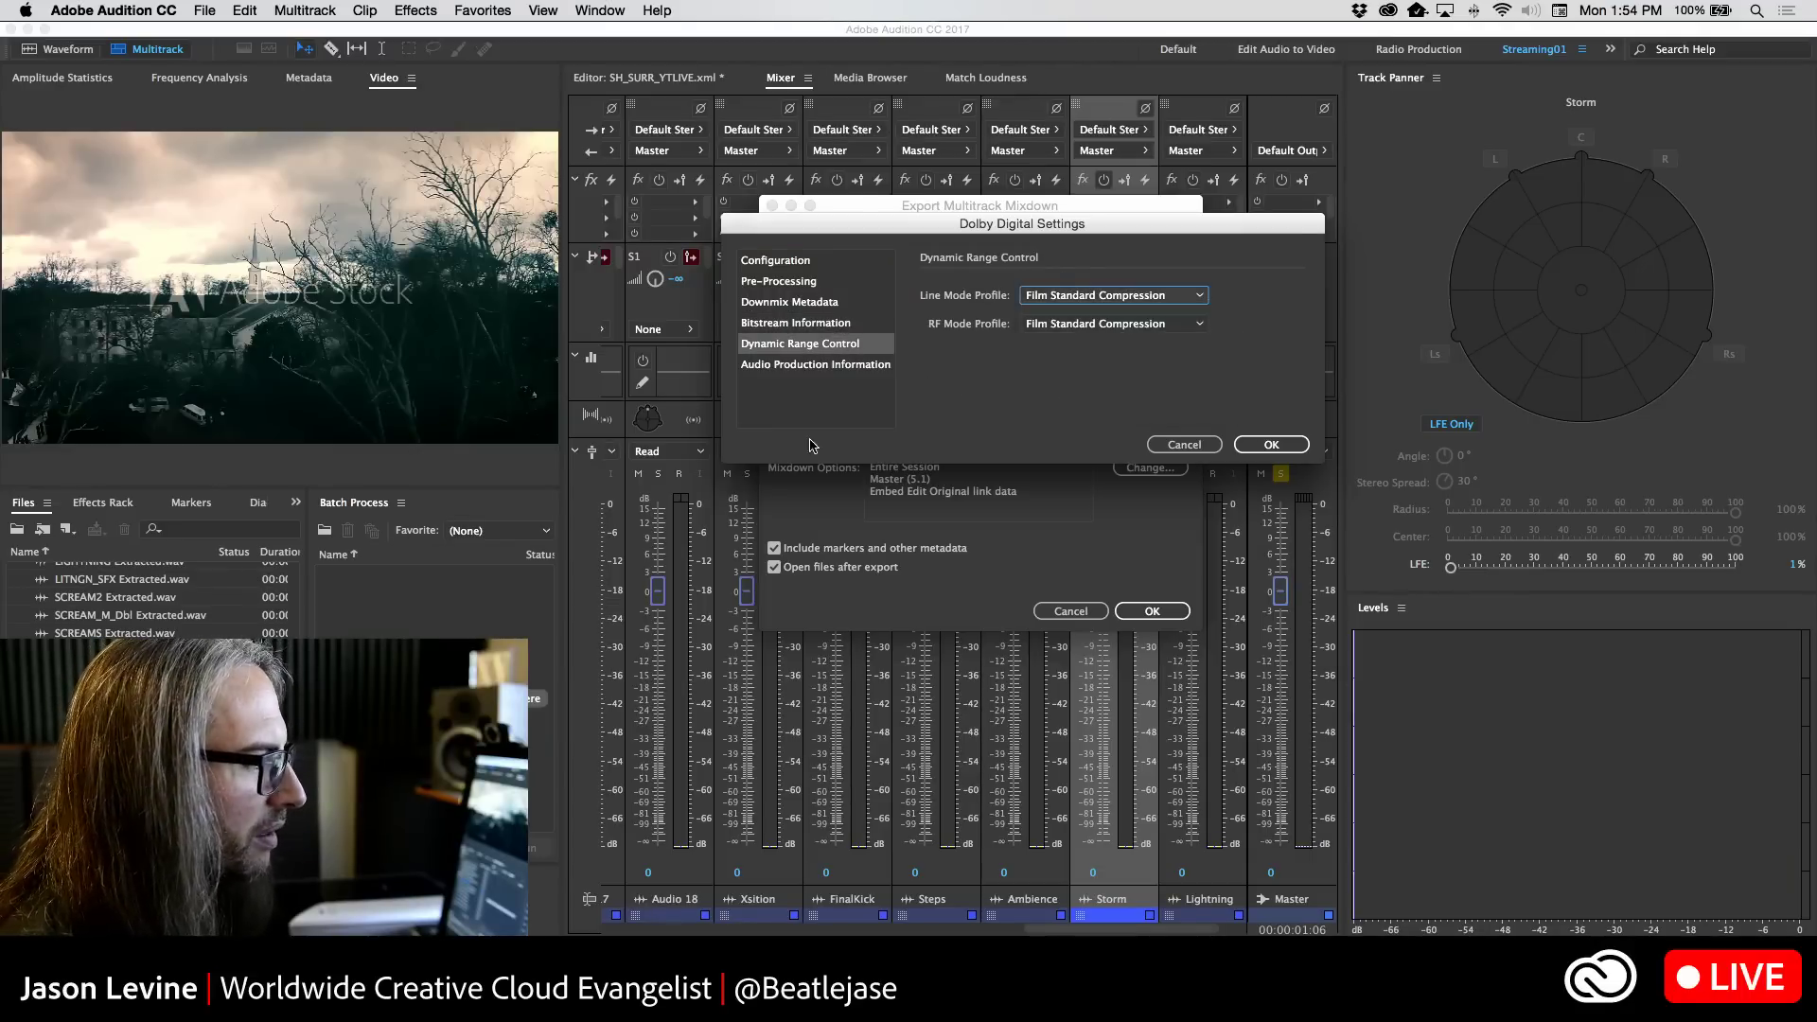
# Review the A/D converter and room types in the audio production information, and cancel the Dolby settings and the mixdown export
pyautogui.click(804, 367)
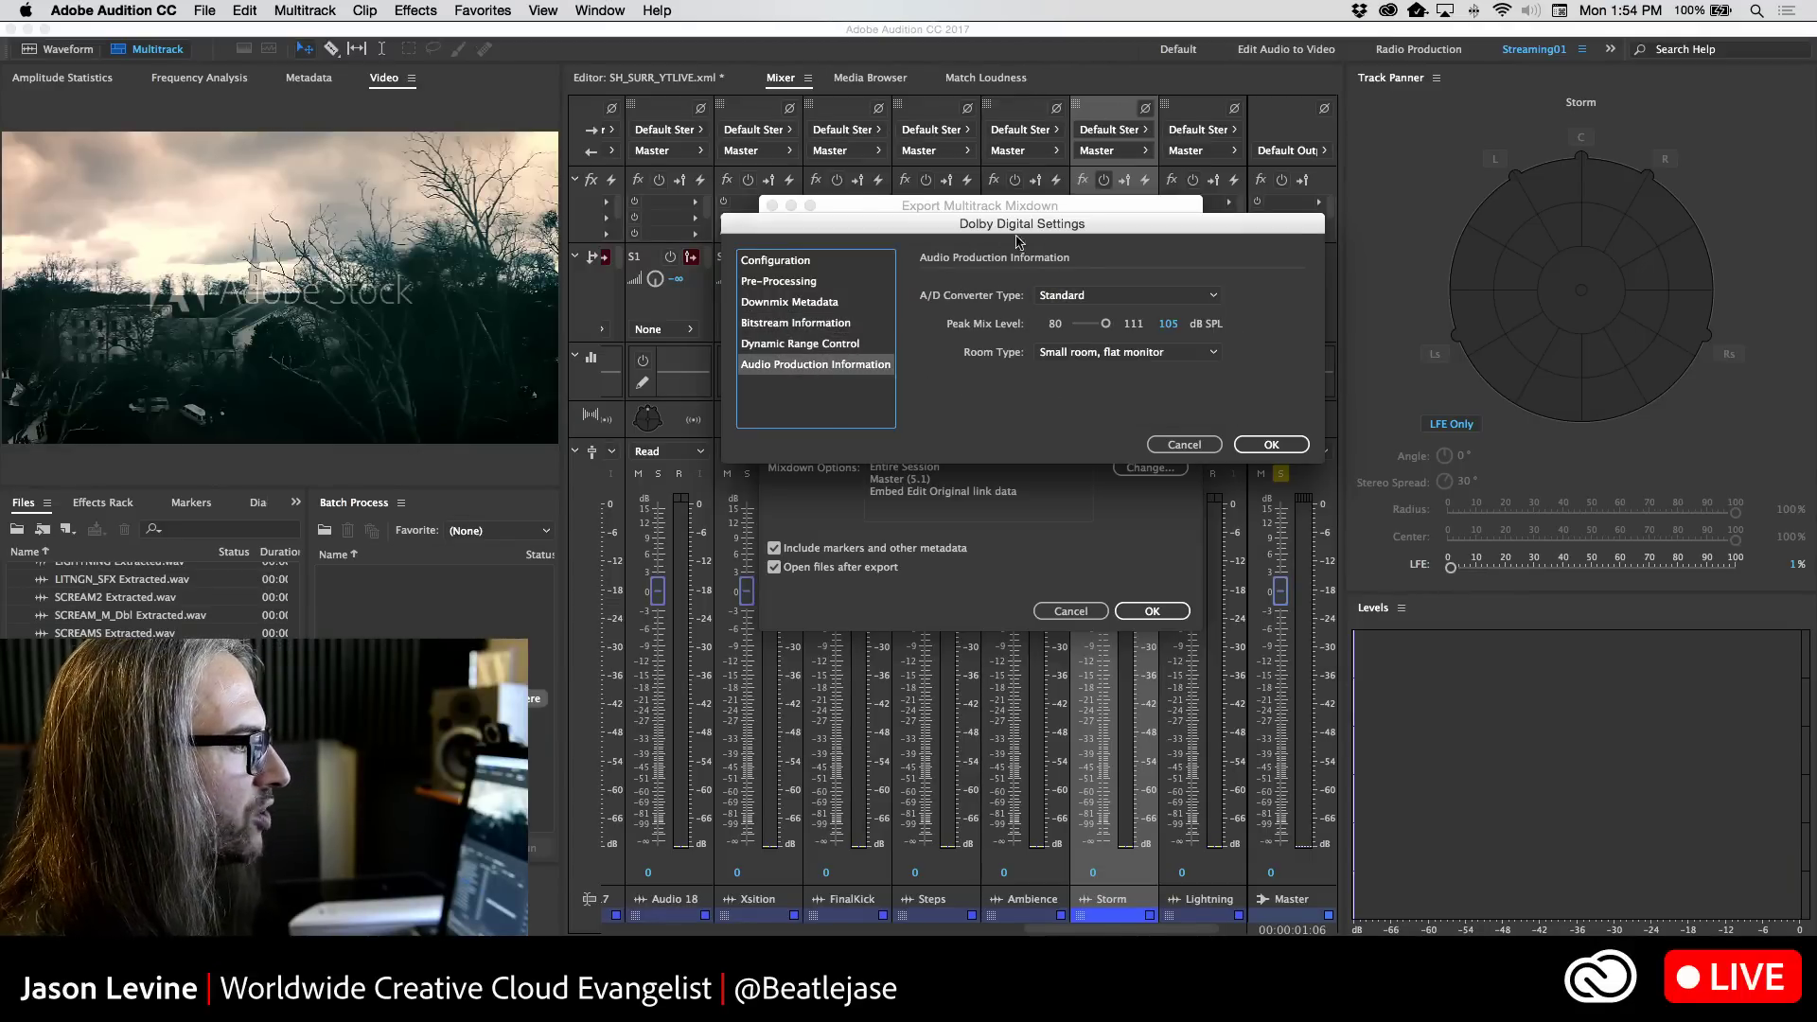
pyautogui.click(1098, 295)
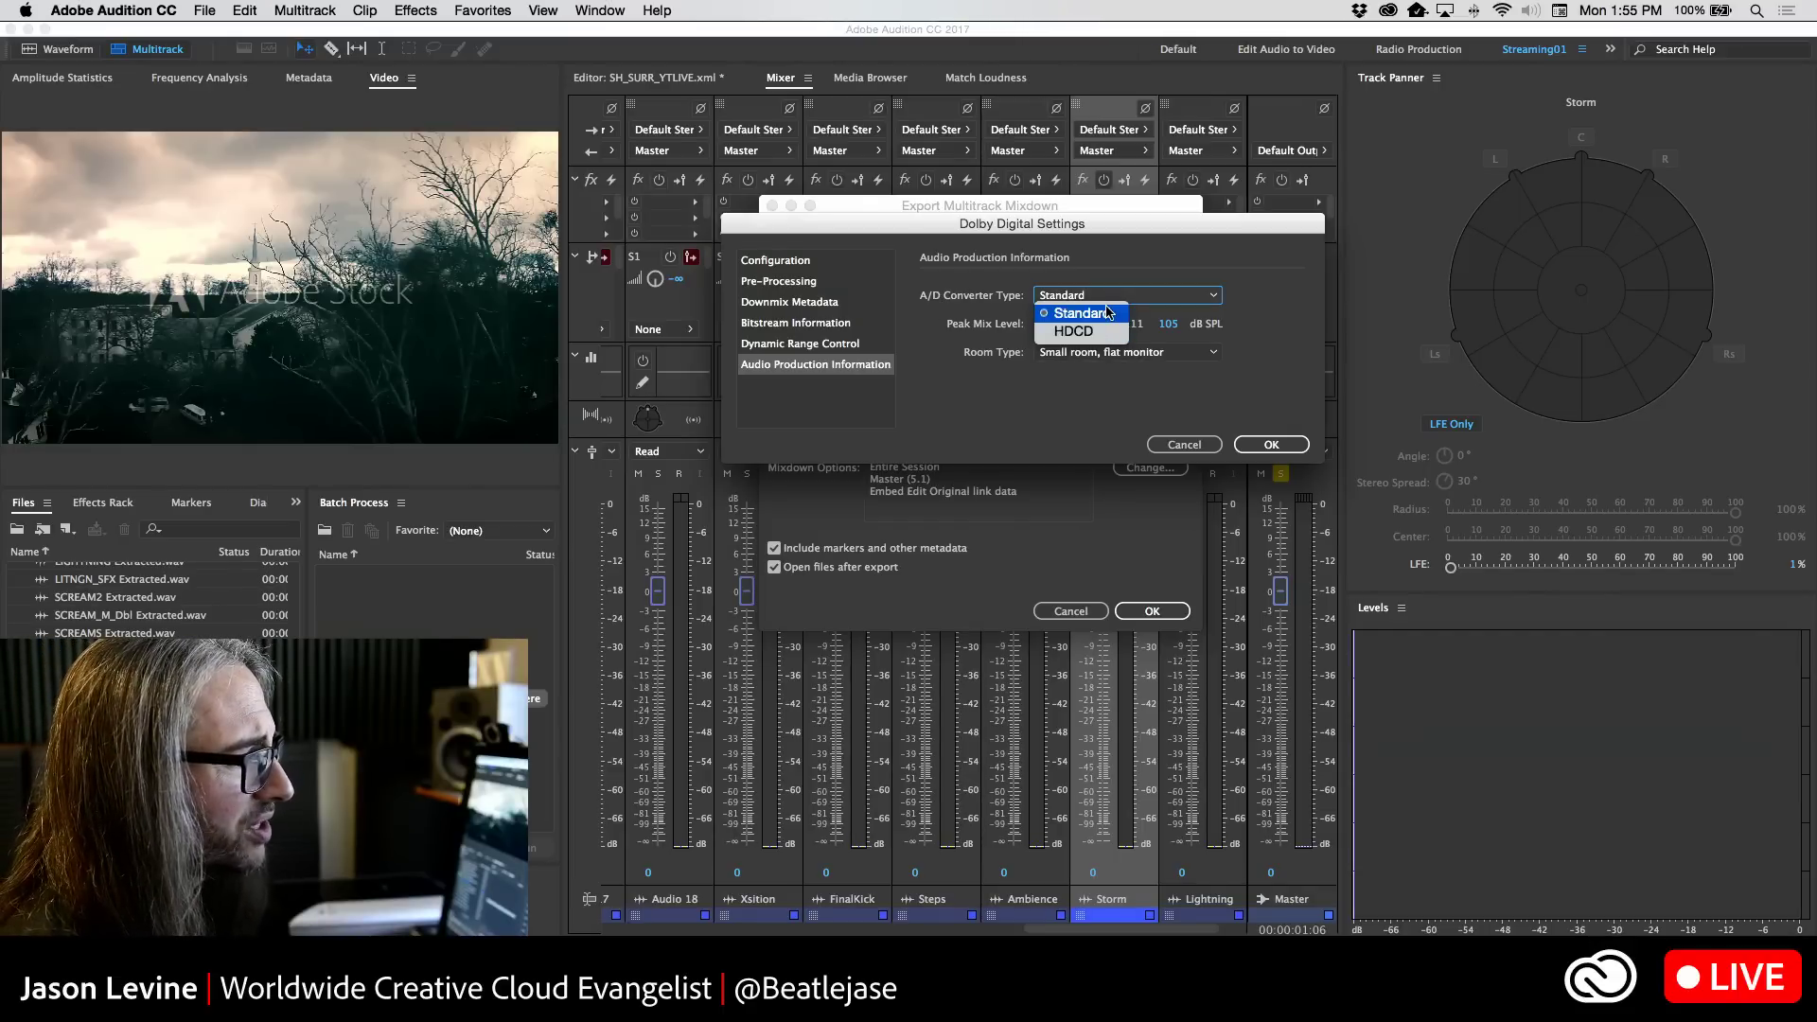
pyautogui.click(1143, 268)
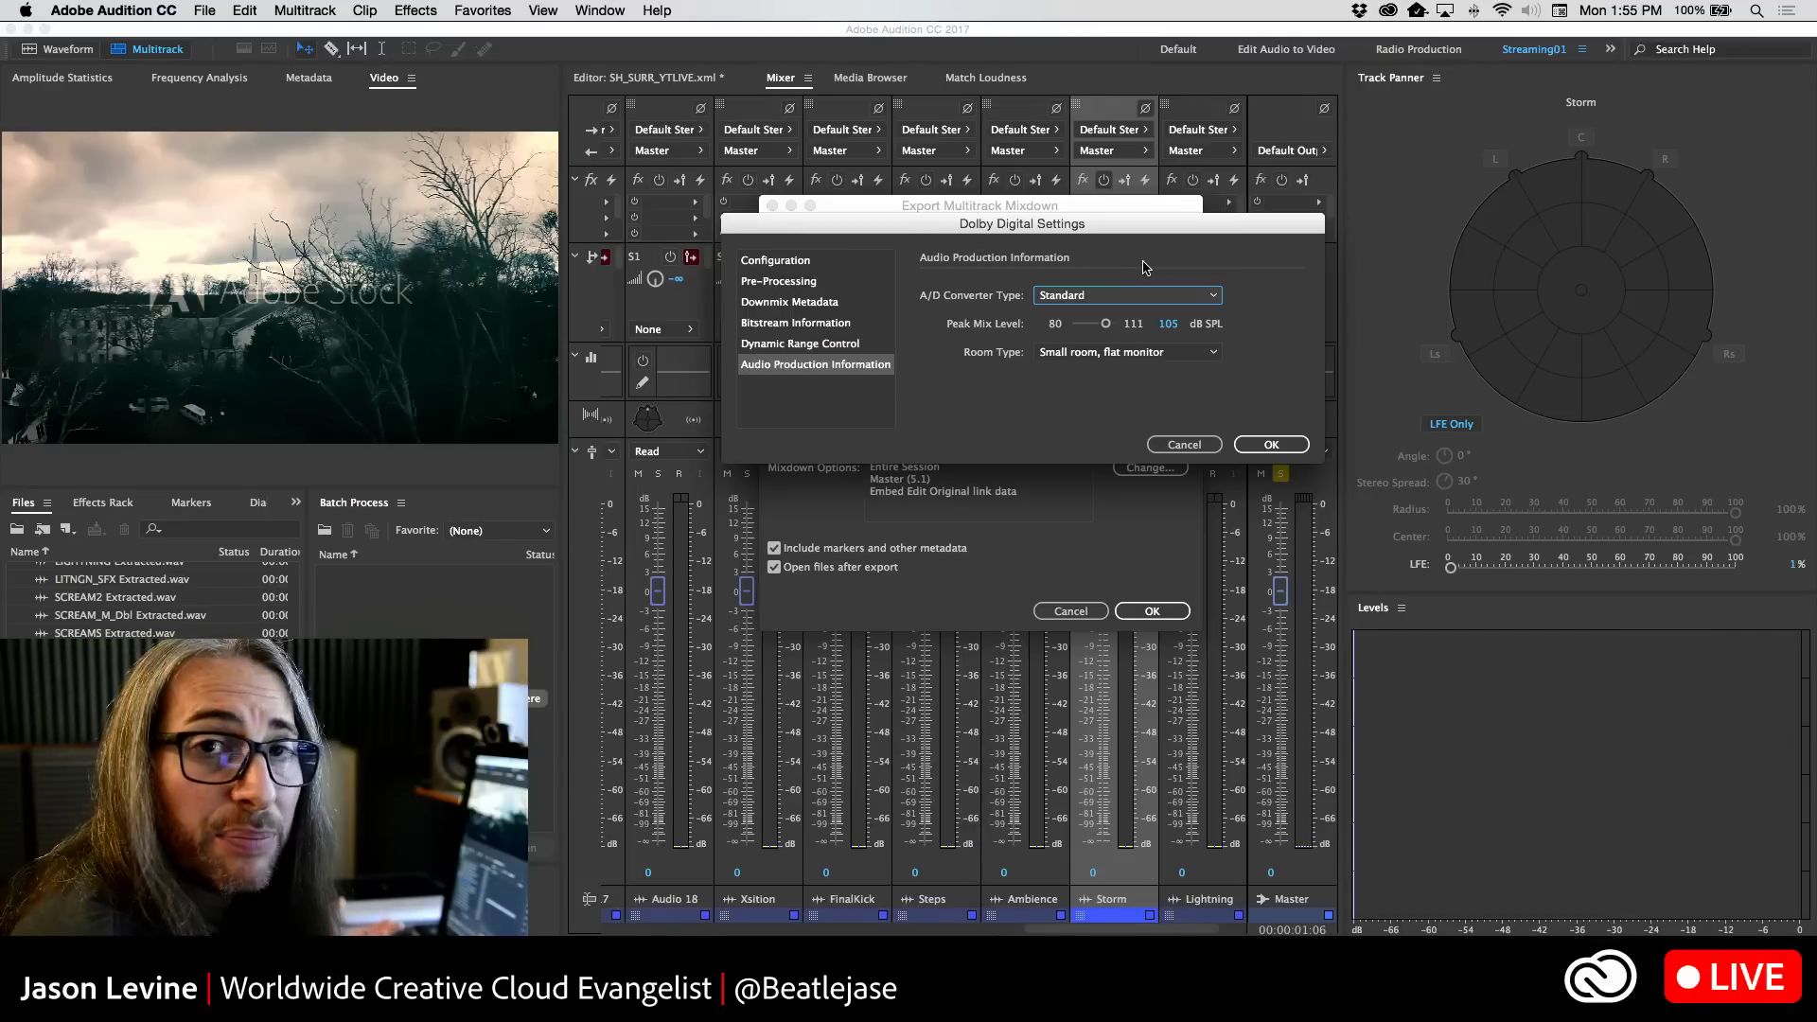
pyautogui.click(1105, 294)
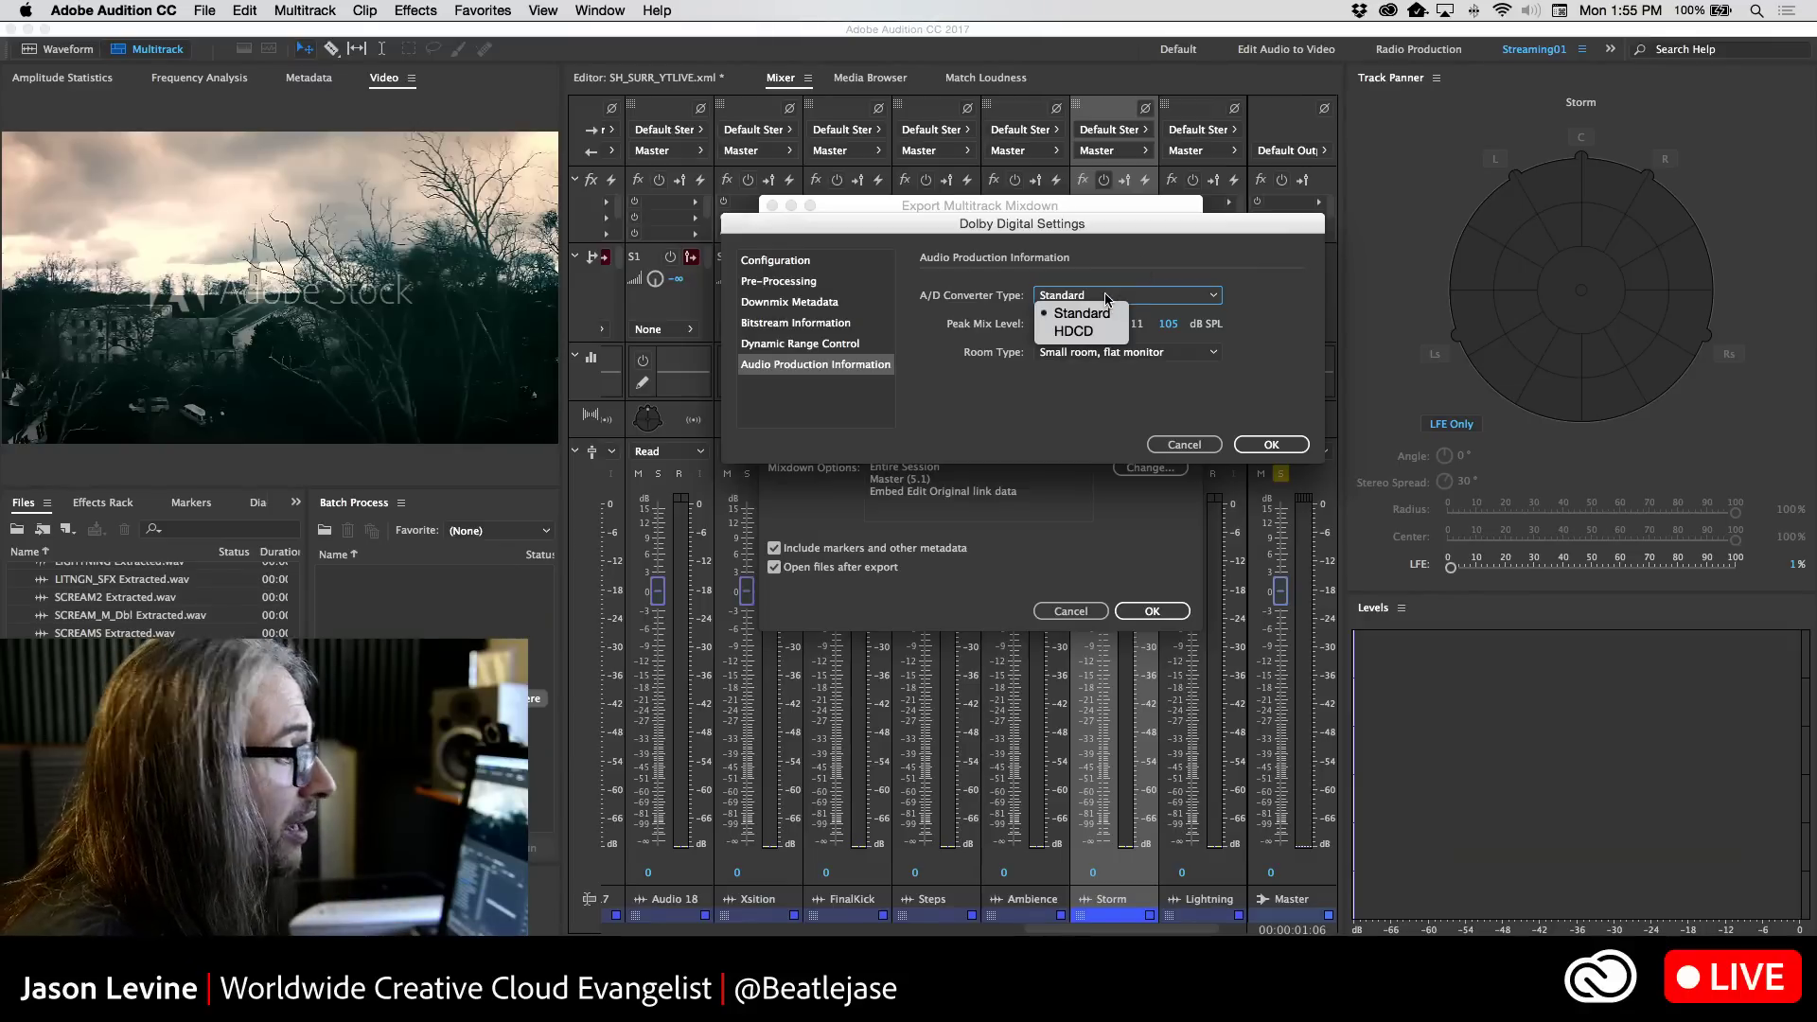
pyautogui.click(1143, 258)
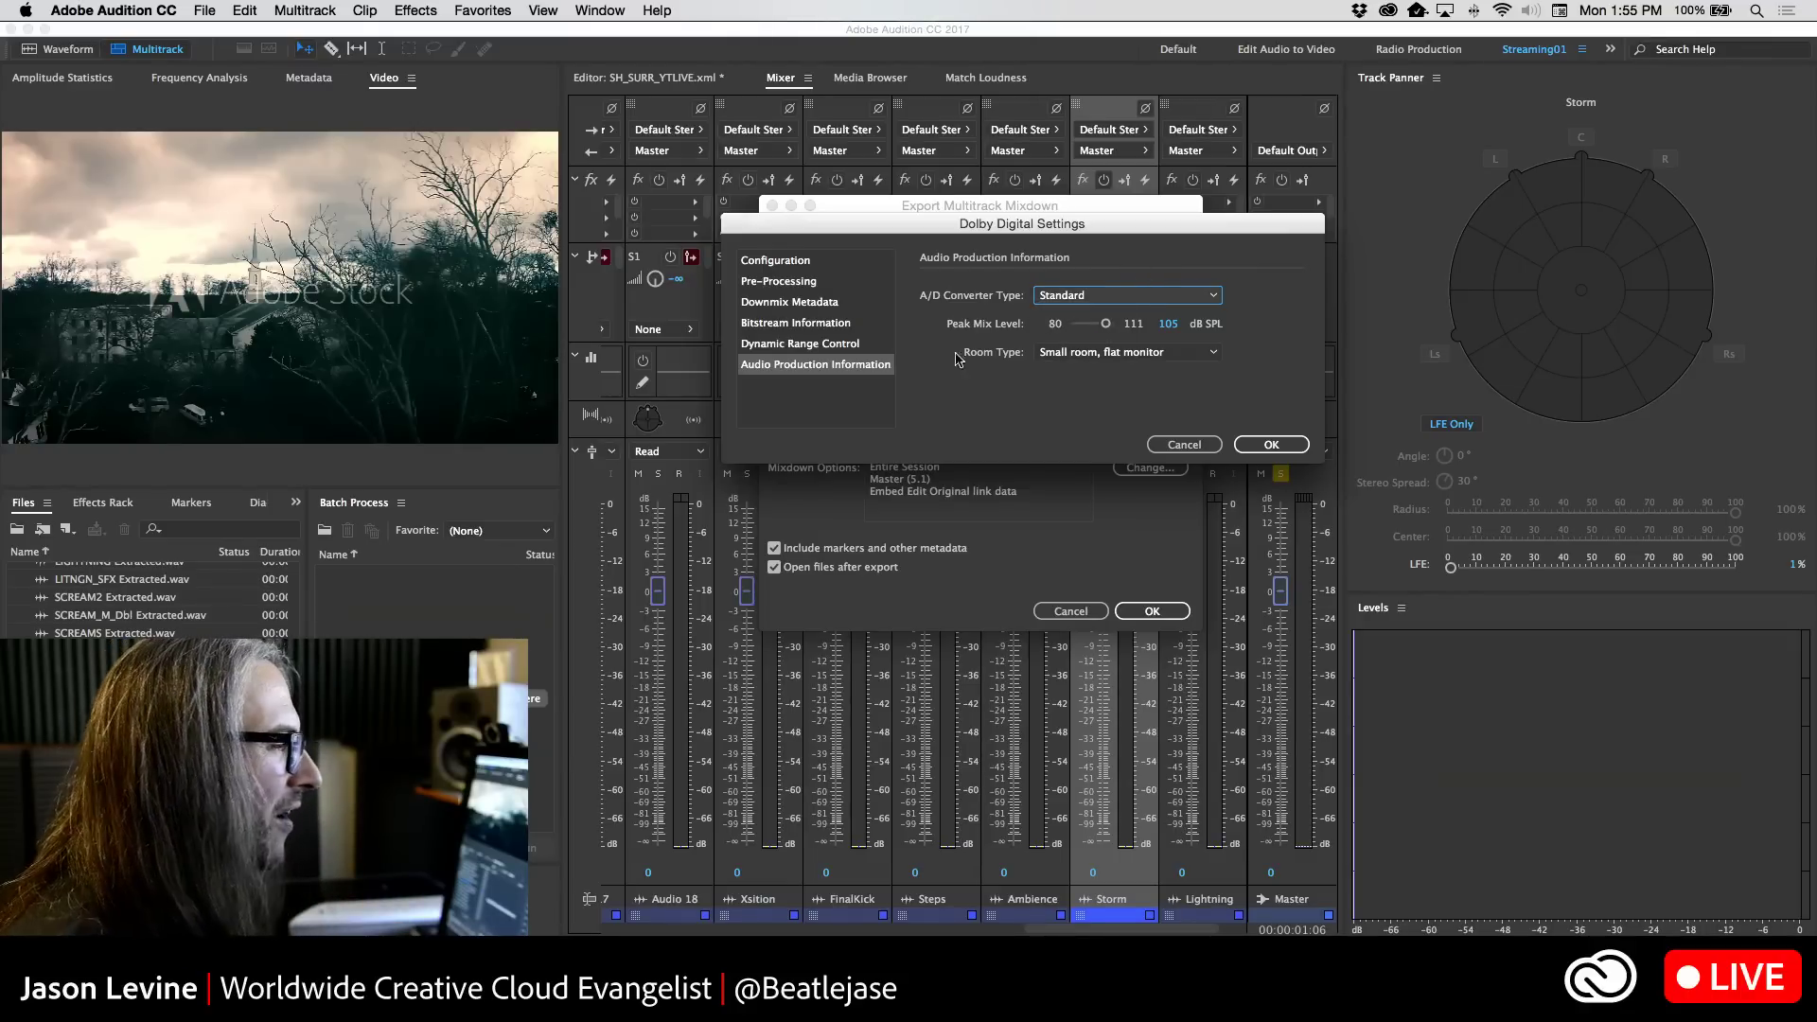
pyautogui.click(1126, 352)
pyautogui.click(1135, 407)
pyautogui.click(1185, 443)
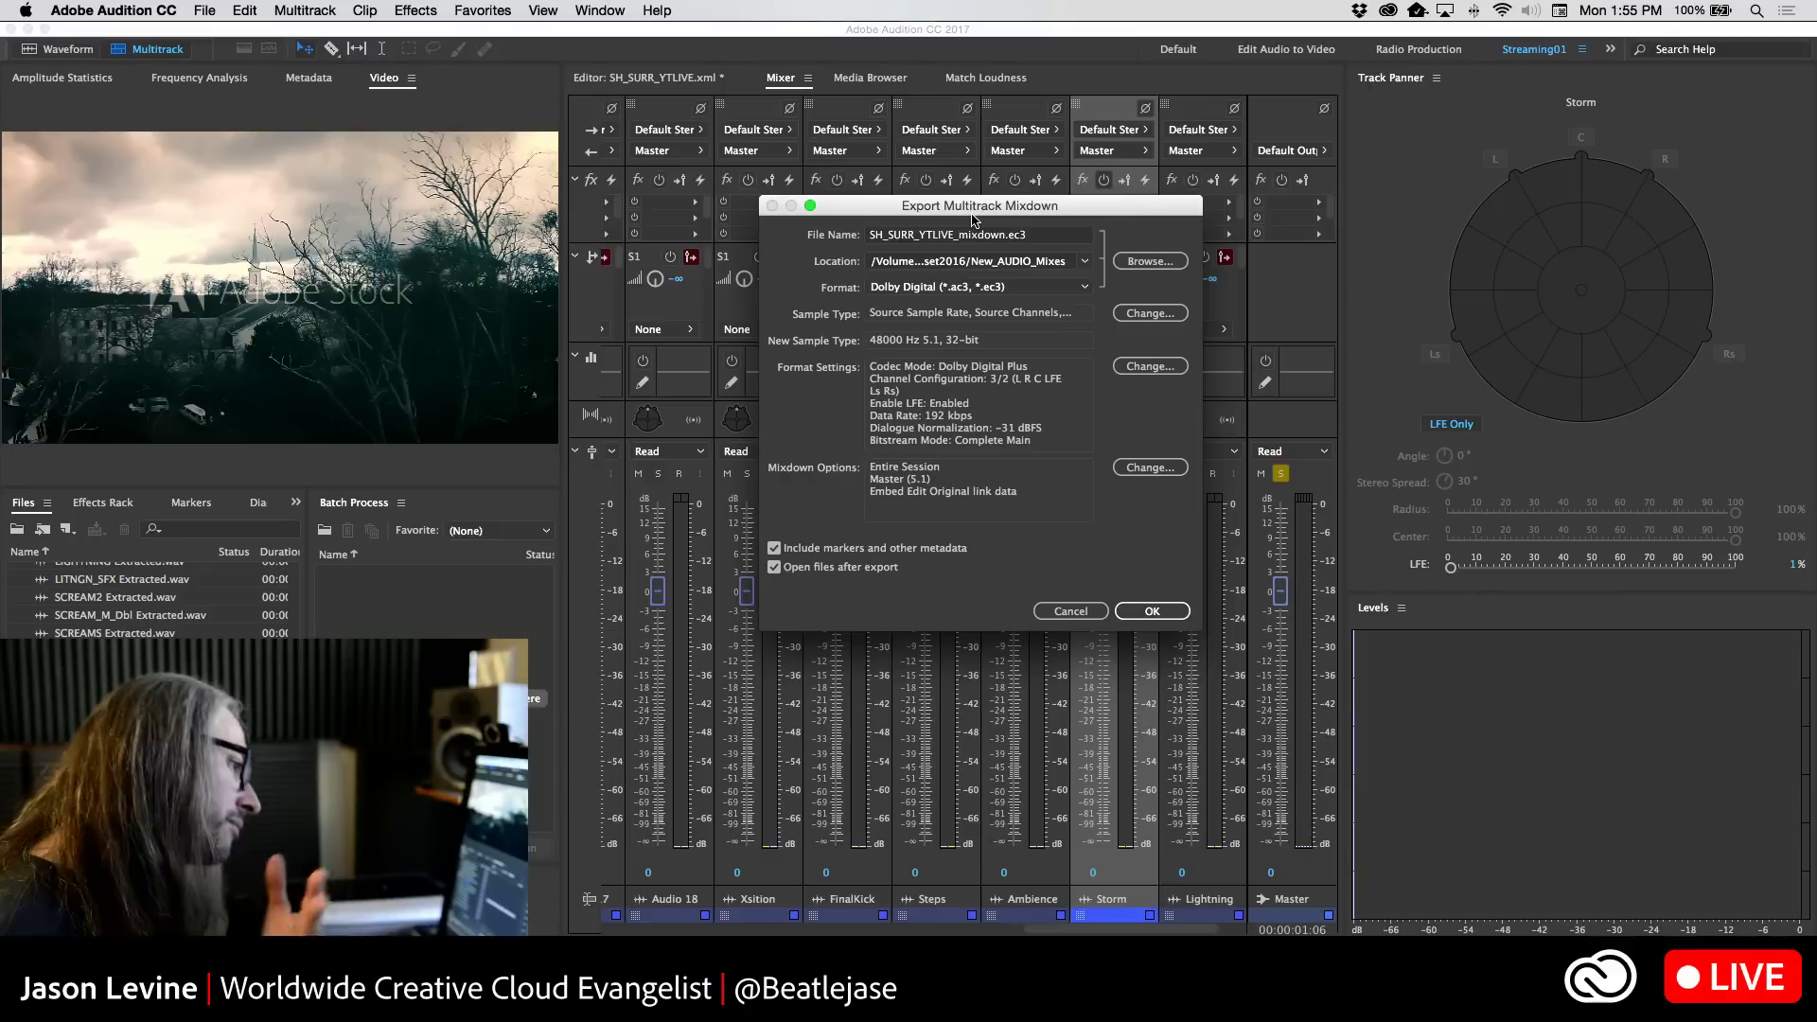
pyautogui.click(1065, 612)
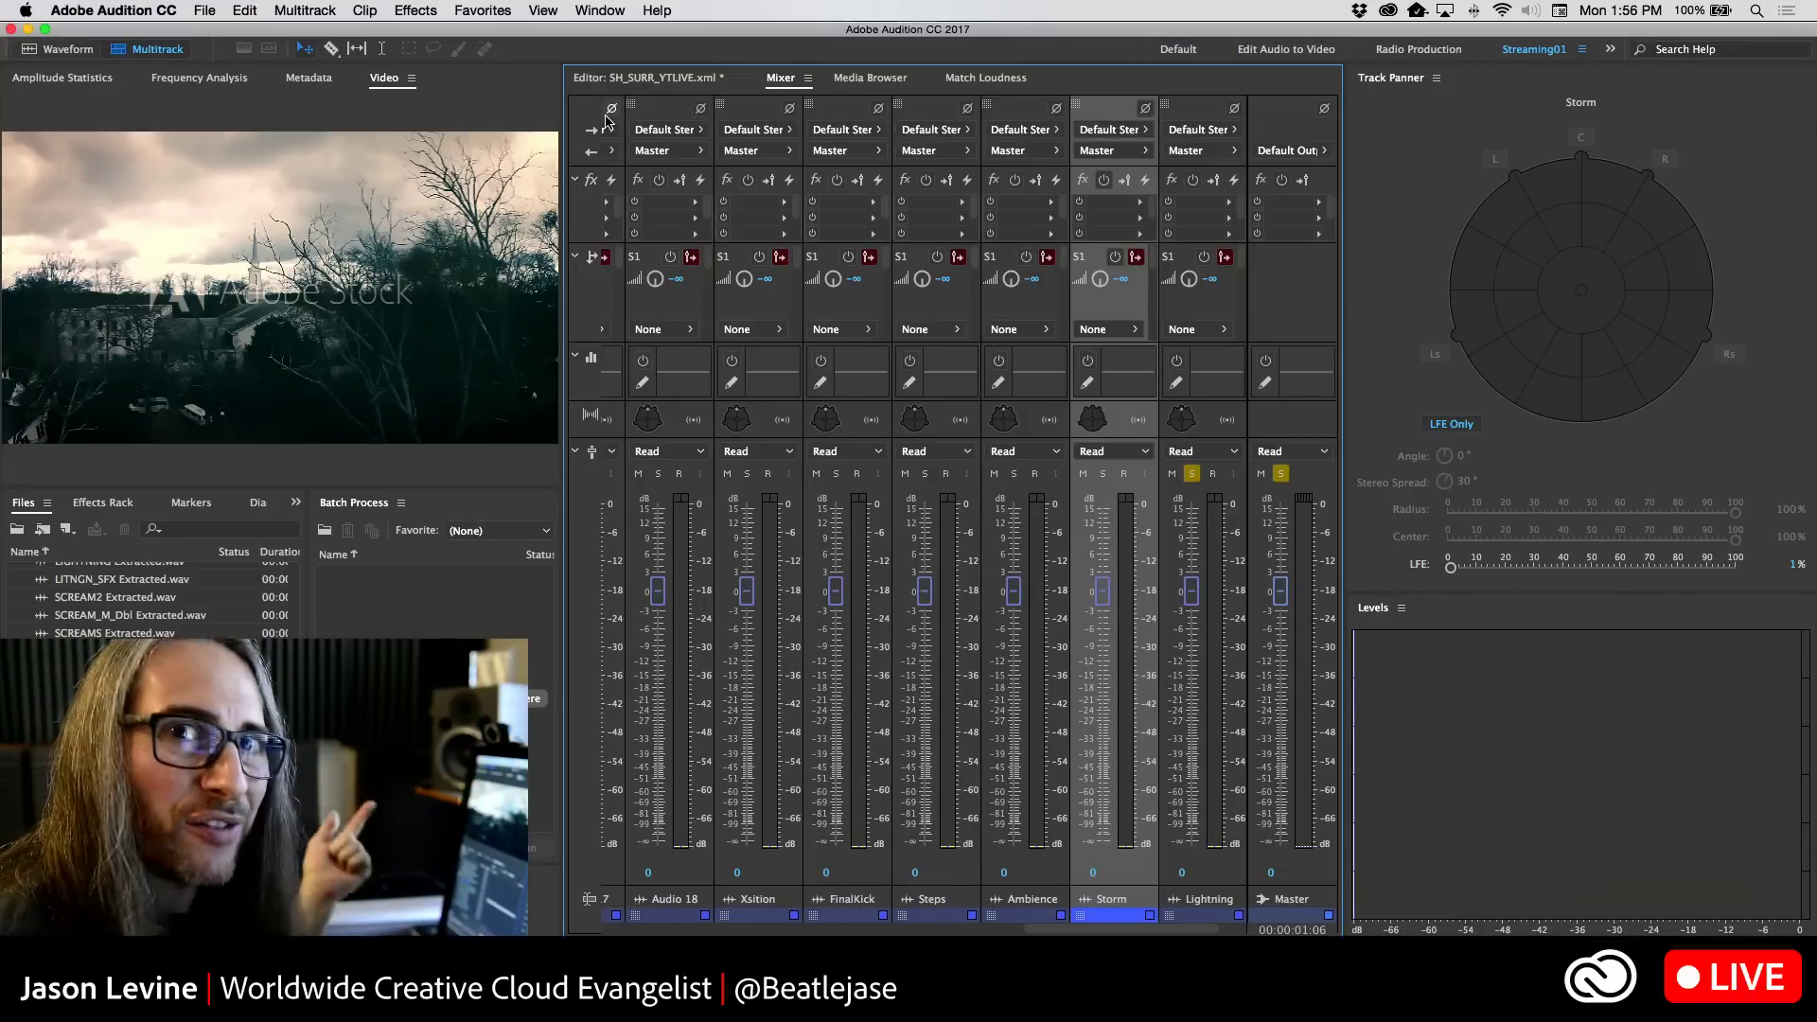
pyautogui.press('super+Tab')
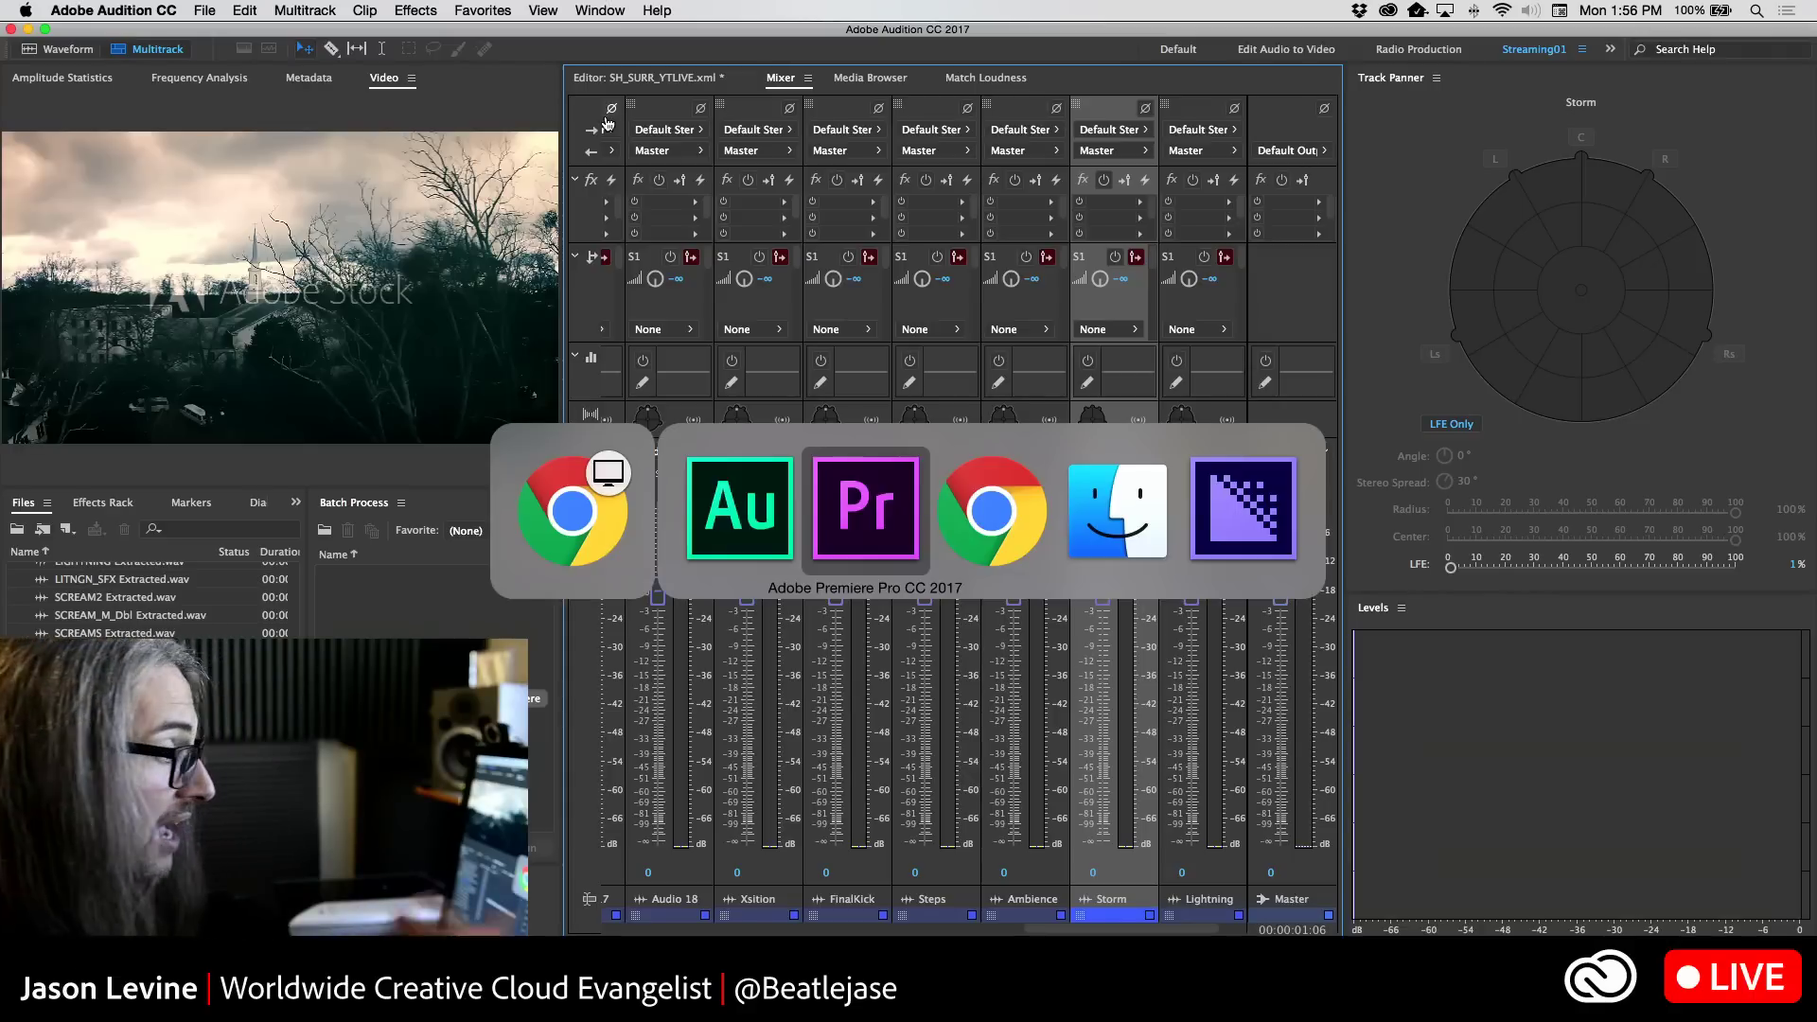
pyautogui.press('super+Tab')
pyautogui.press('super+Tab')
pyautogui.press('super+Tab')
pyautogui.press('super+Tab')
pyautogui.press('super+Tab')
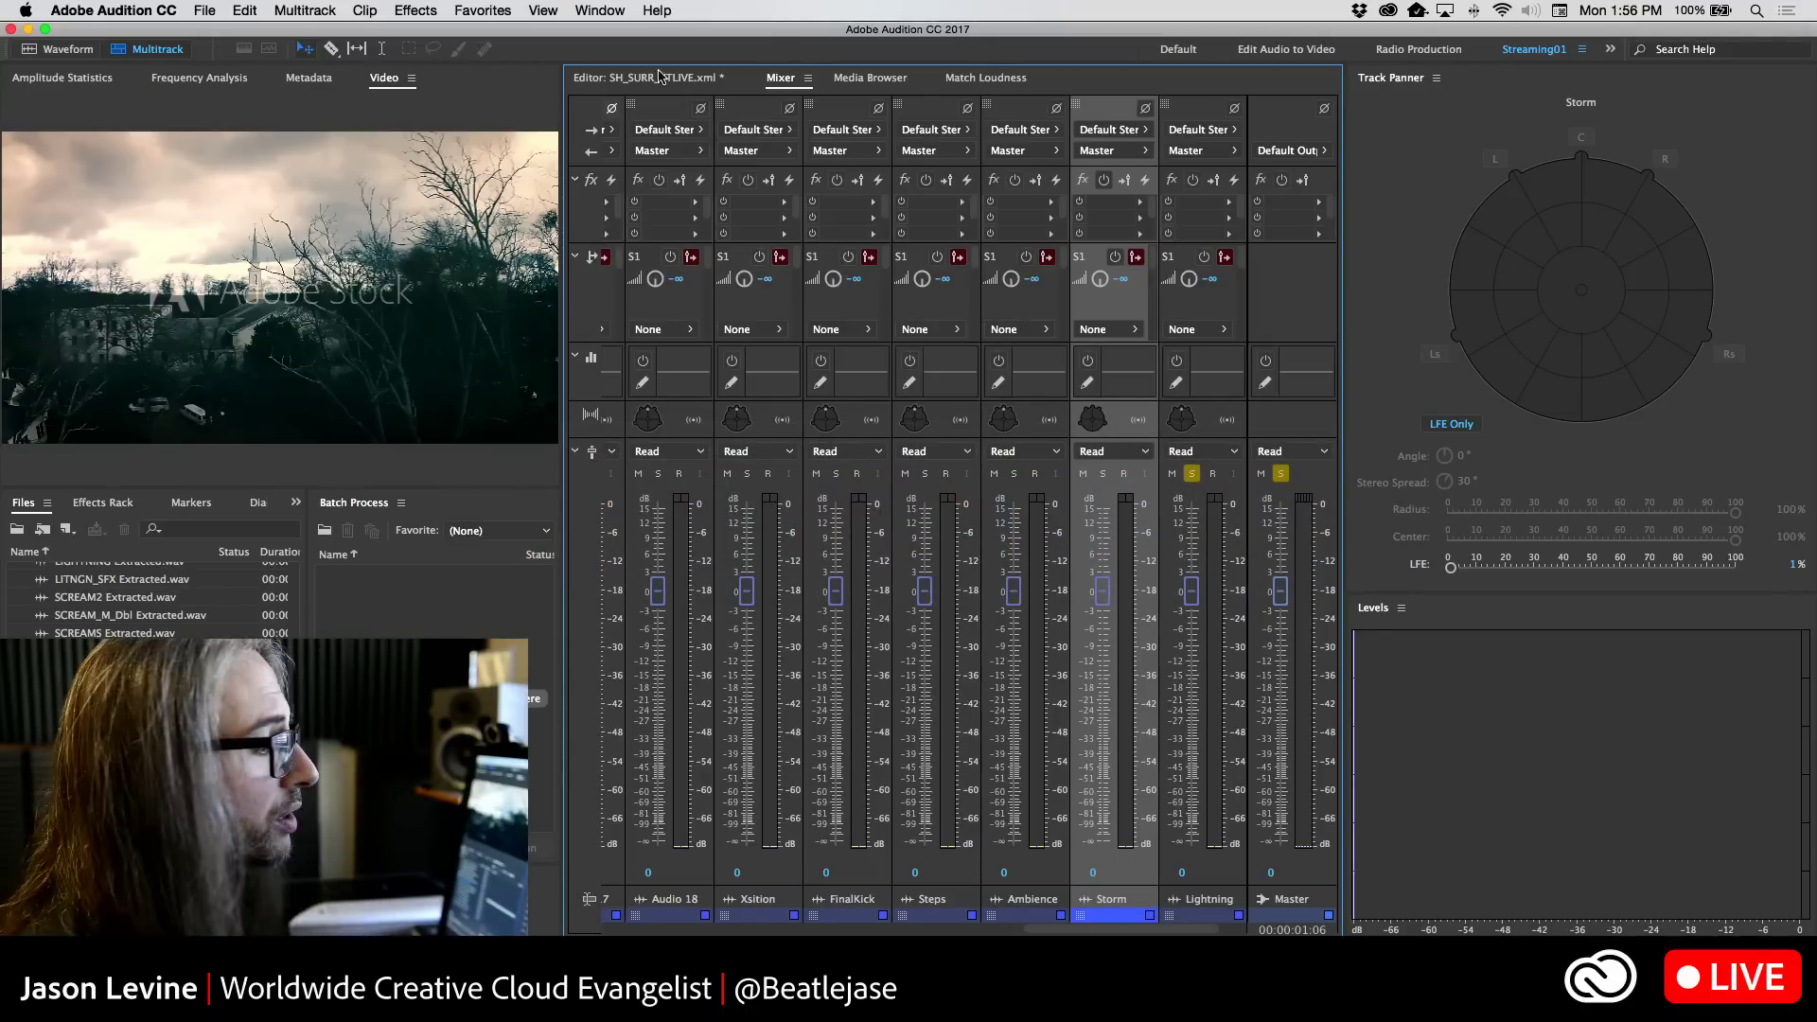
# Turn off solo on the Lightning track in the mixer
pyautogui.click(1192, 473)
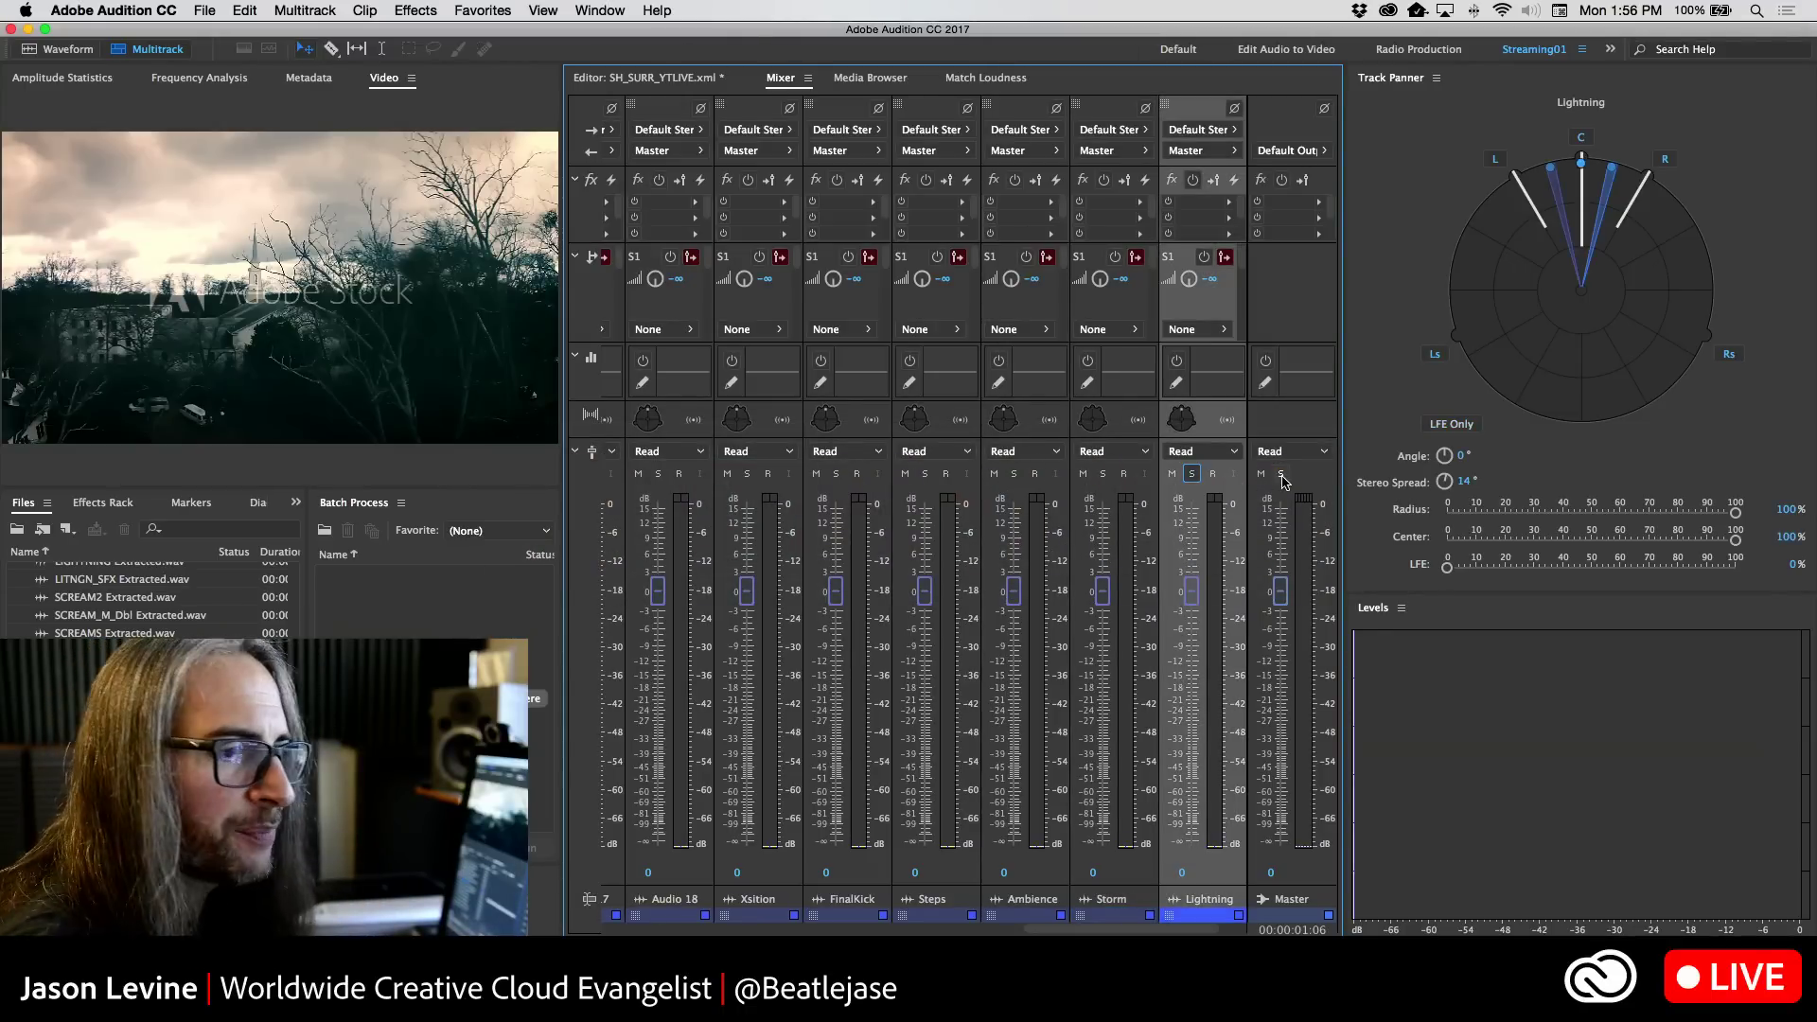